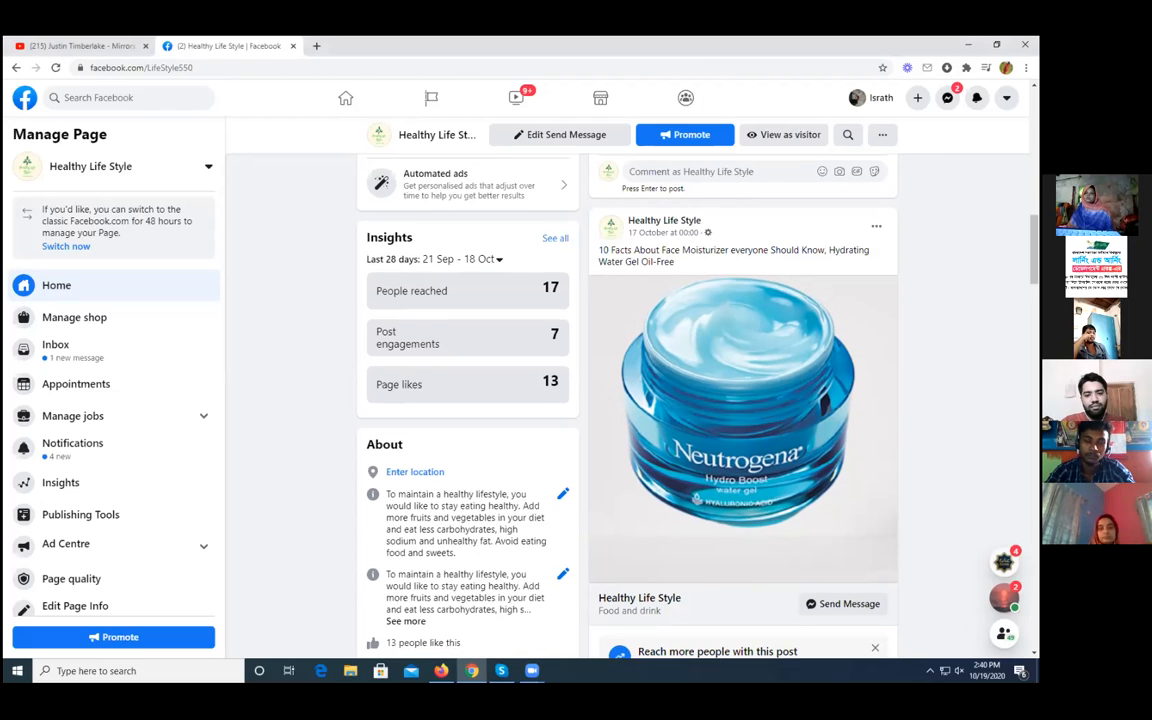
# Step: Open the boost settings for the Healthy Life Style page's face moisturizer post
pyautogui.scroll(-1, 627, 400)
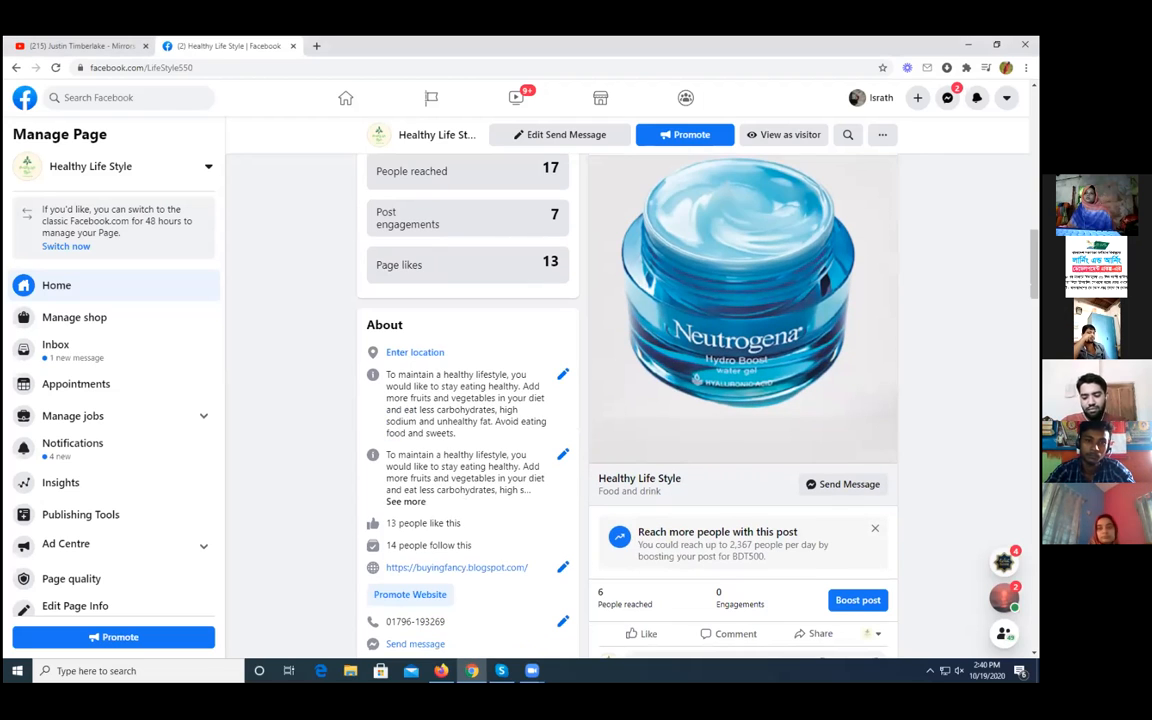
pyautogui.scroll(-1, 627, 400)
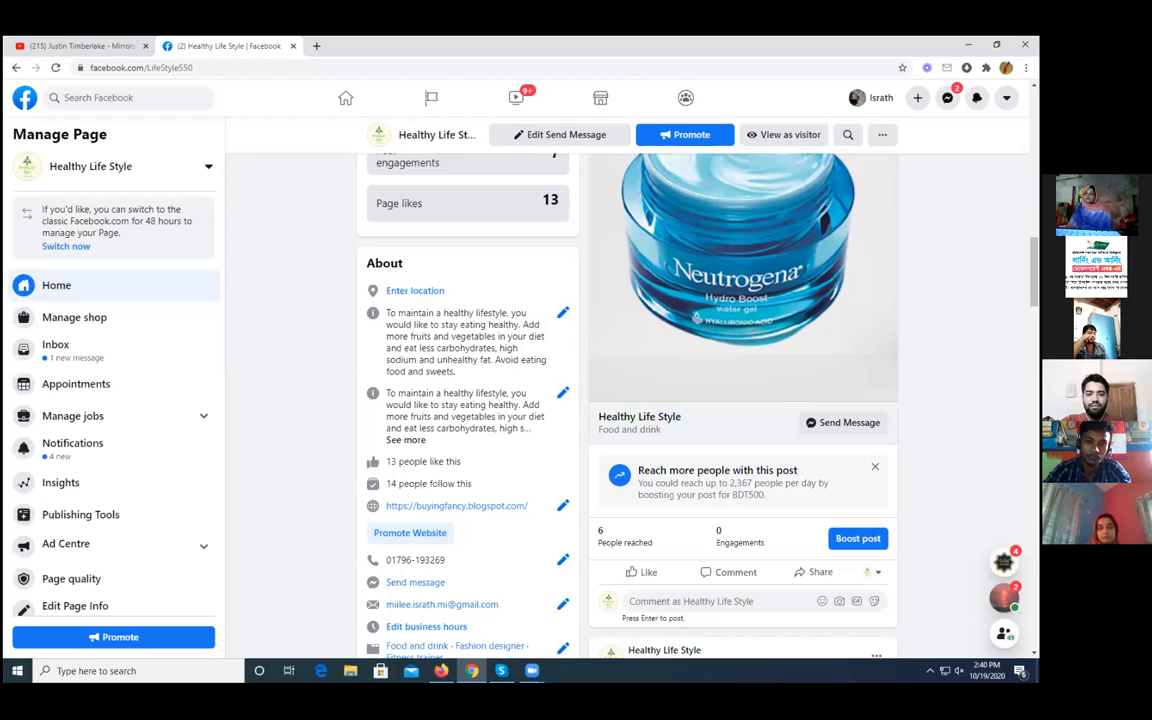
pyautogui.scroll(1, 628, 400)
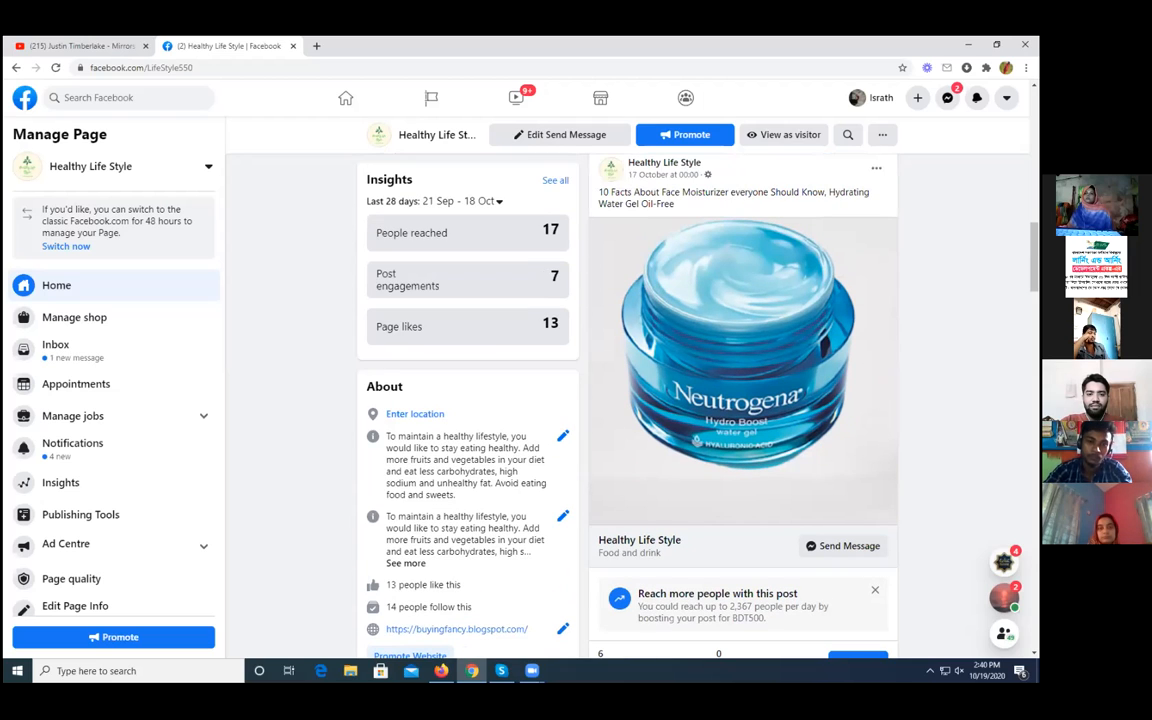
pyautogui.scroll(-1, 628, 400)
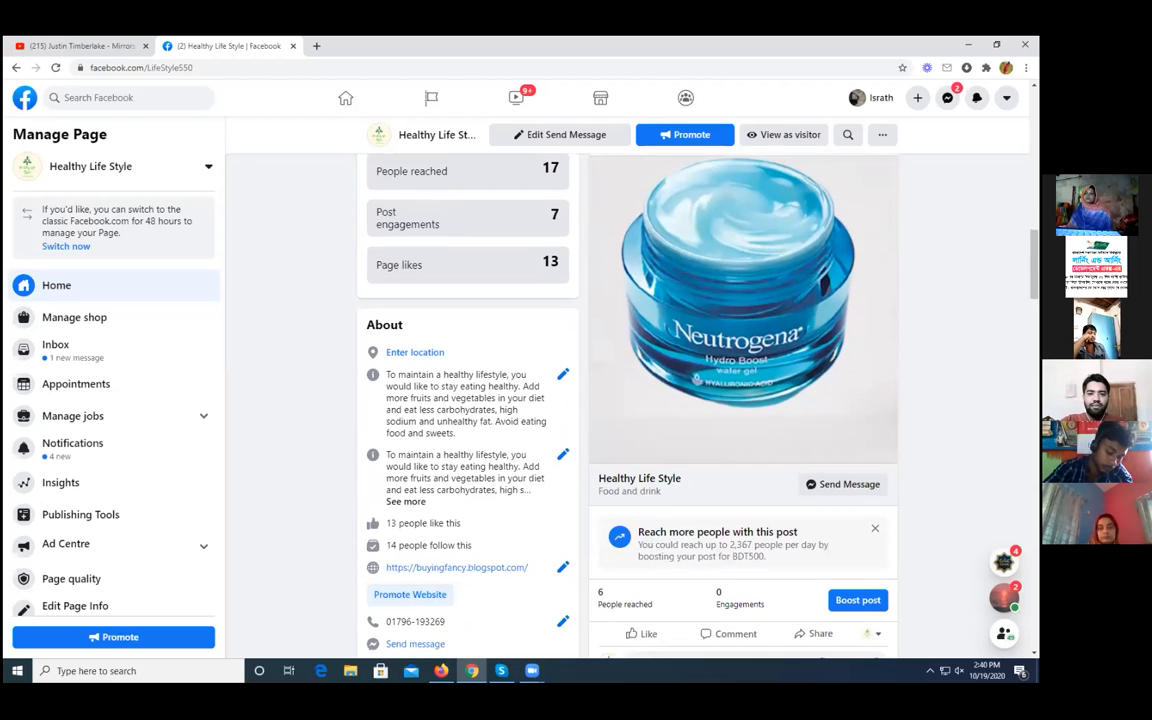
pyautogui.click(857, 602)
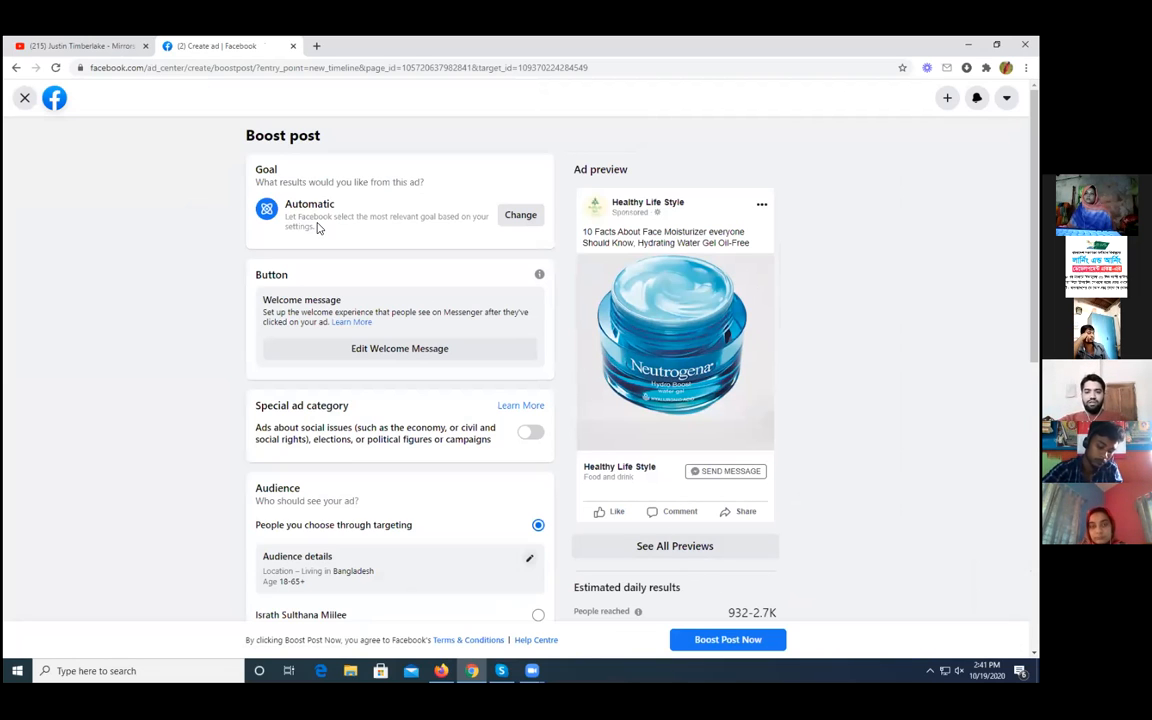
# Step: Try the website visitors goal for the ad, switch back to Automatic, and save the goal
pyautogui.click(516, 217)
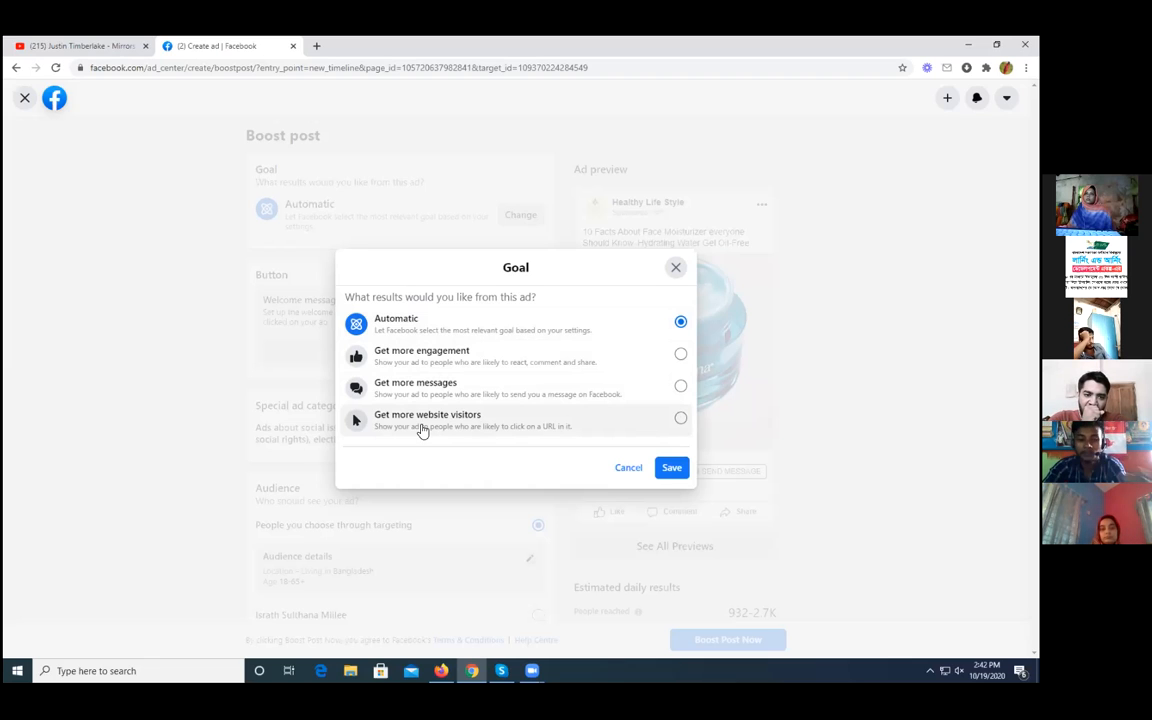
pyautogui.click(679, 420)
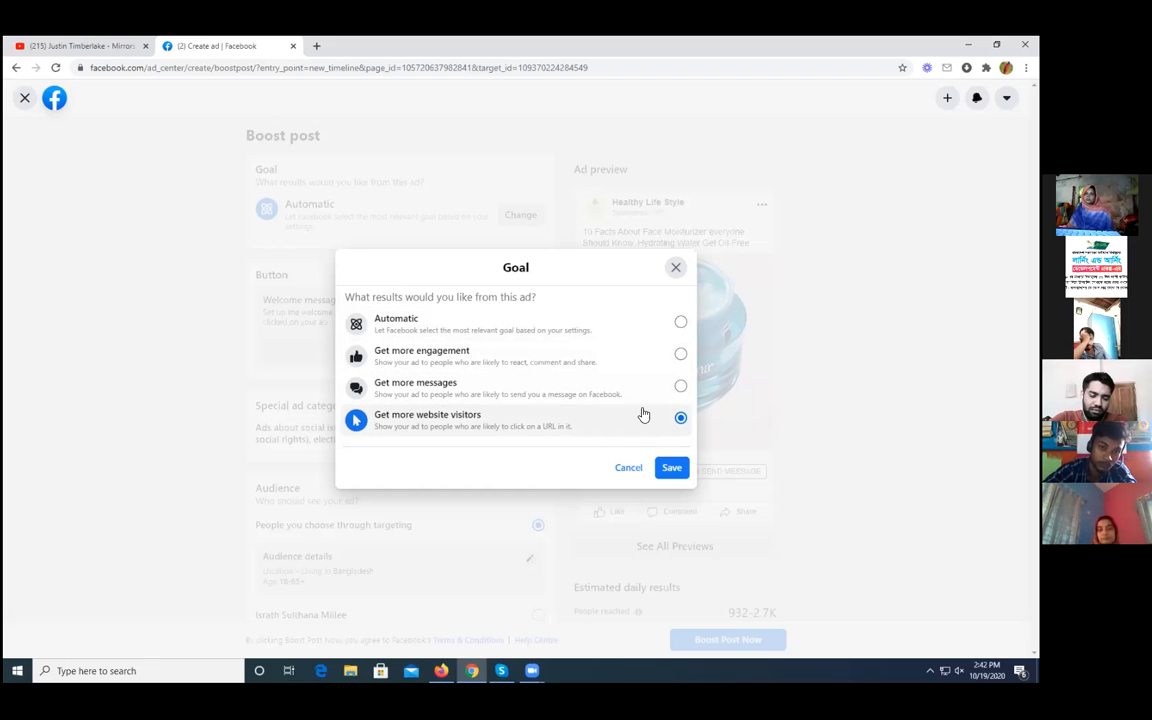
pyautogui.click(680, 324)
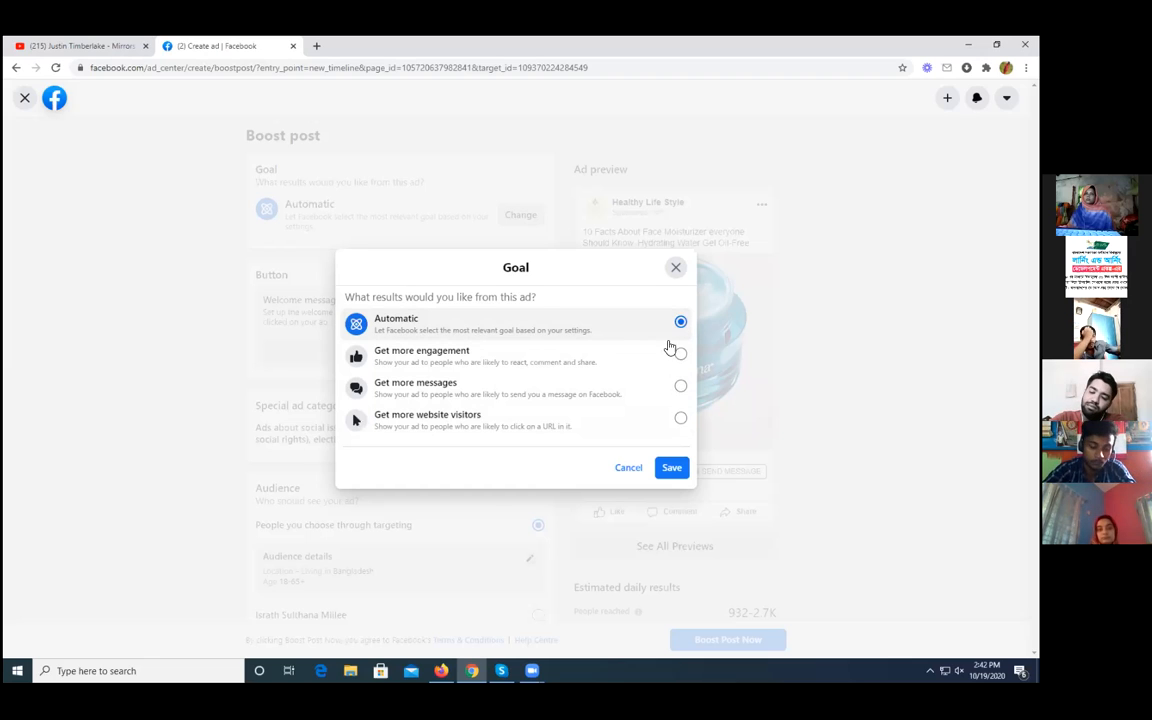
pyautogui.click(672, 467)
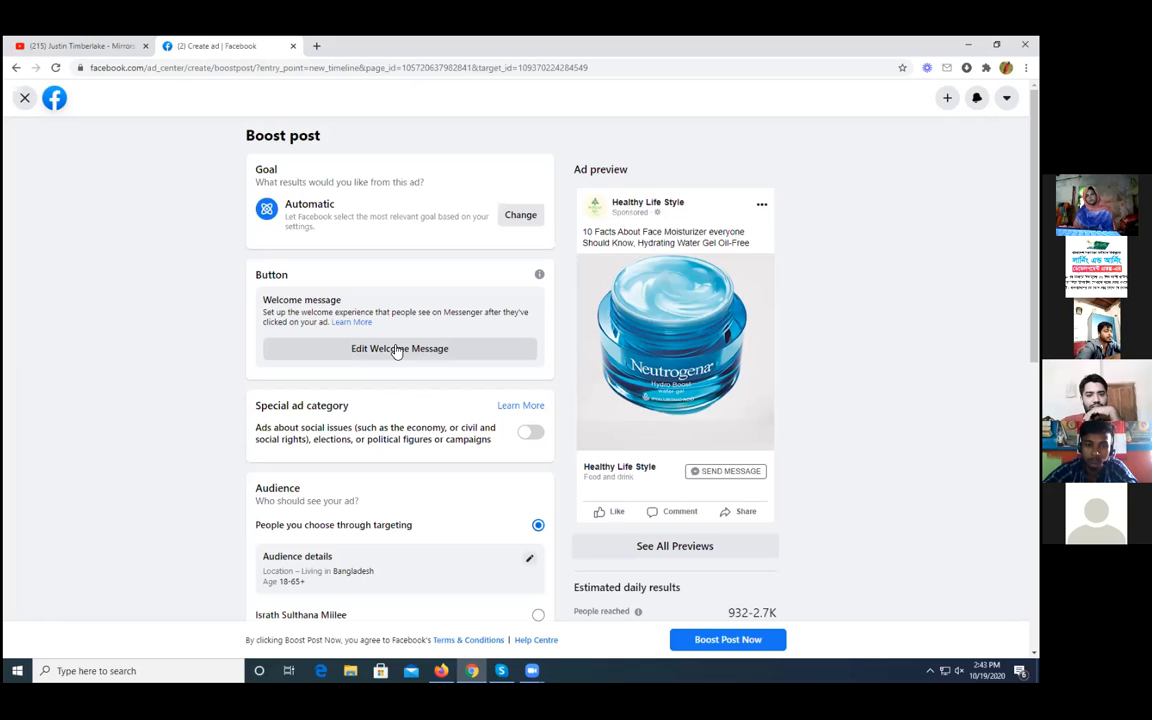
# Step: Review the welcome message's greeting text and suggested questions, and save it without edits
pyautogui.click(397, 348)
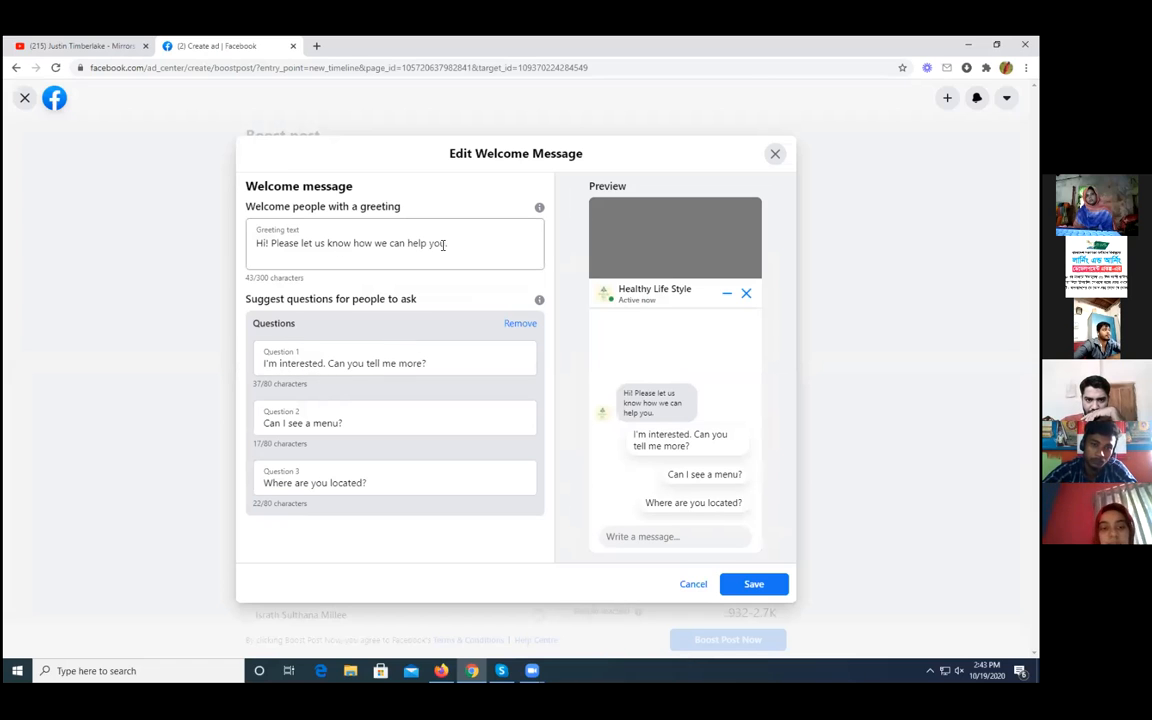
pyautogui.click(478, 241)
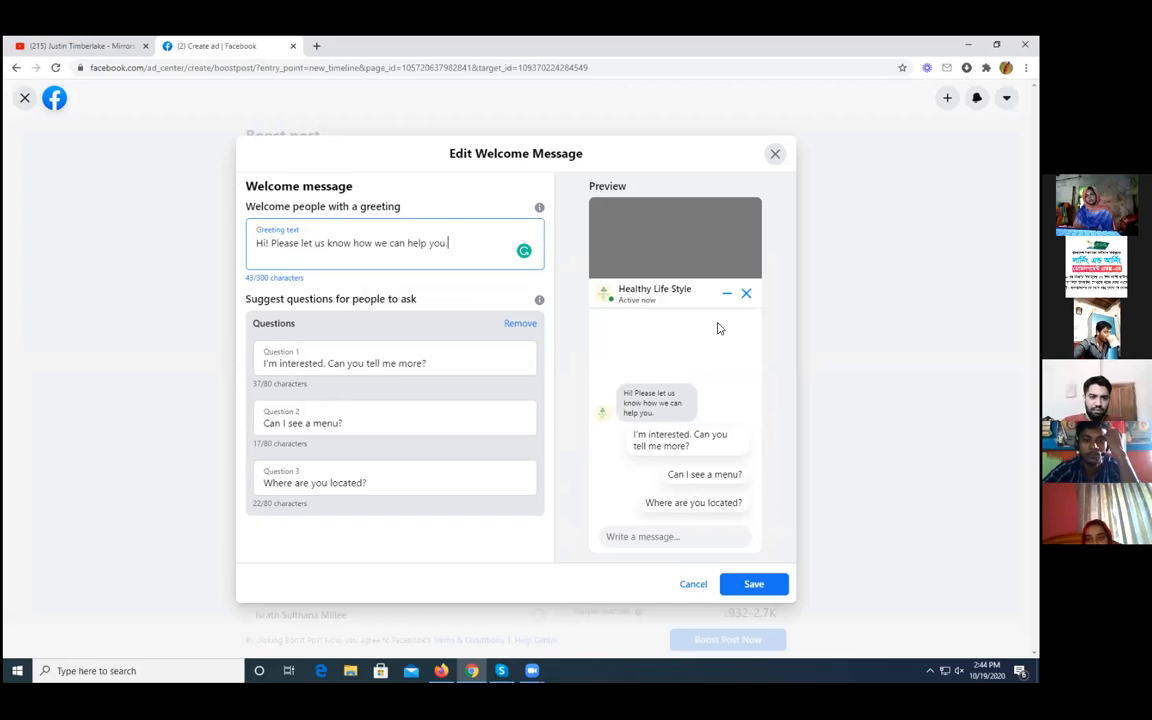
pyautogui.moveTo(680, 400)
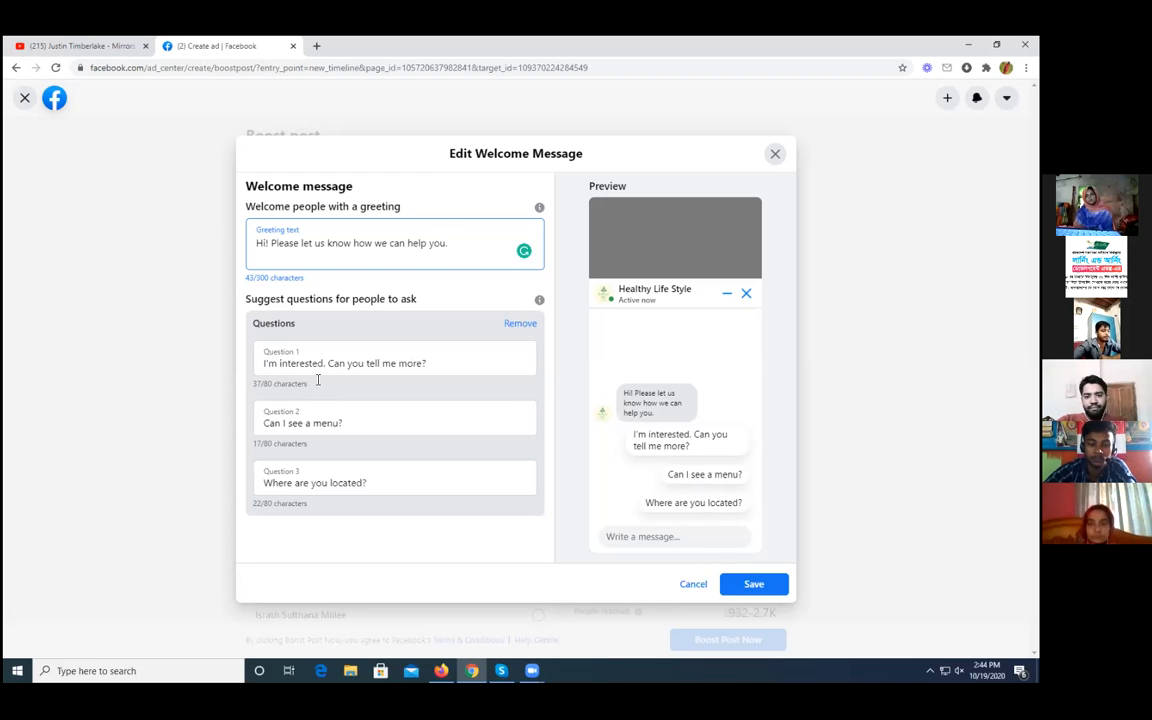
pyautogui.click(381, 421)
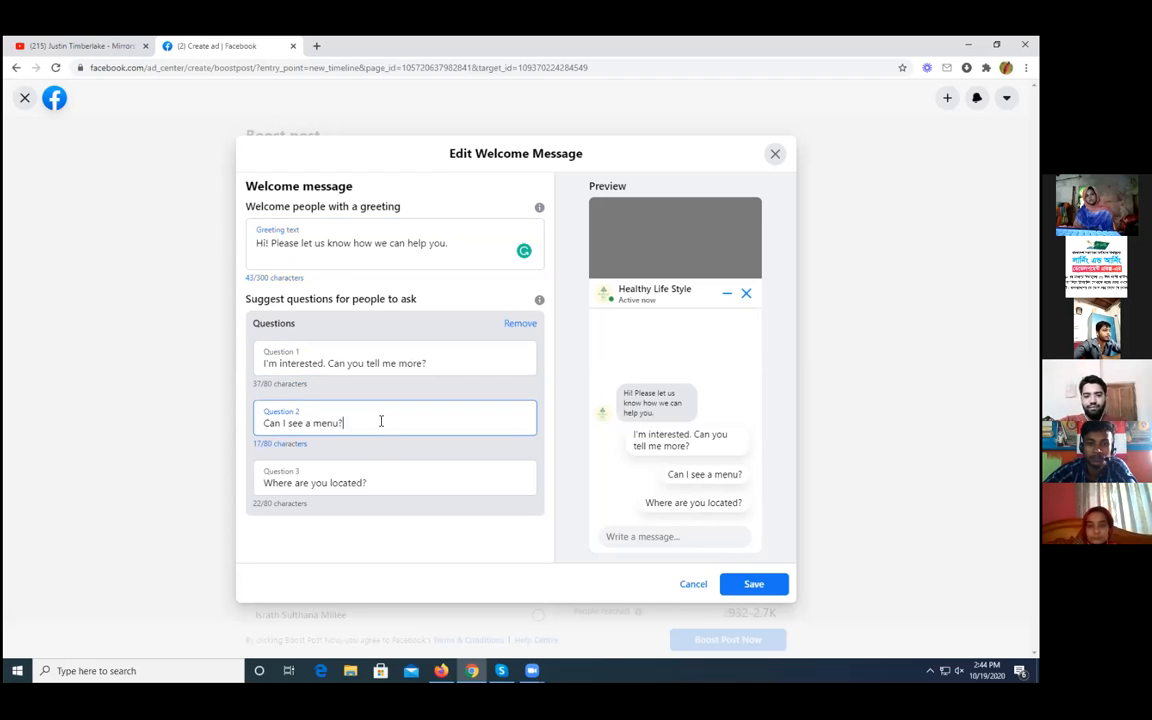
pyautogui.click(374, 477)
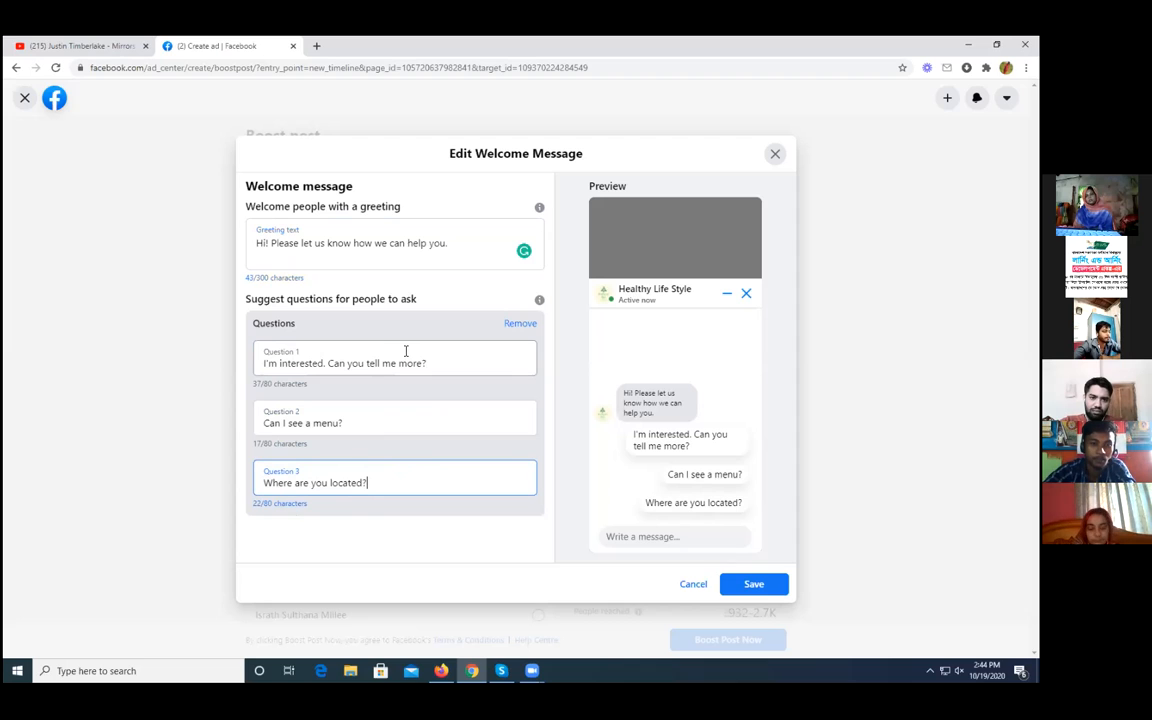
pyautogui.click(754, 585)
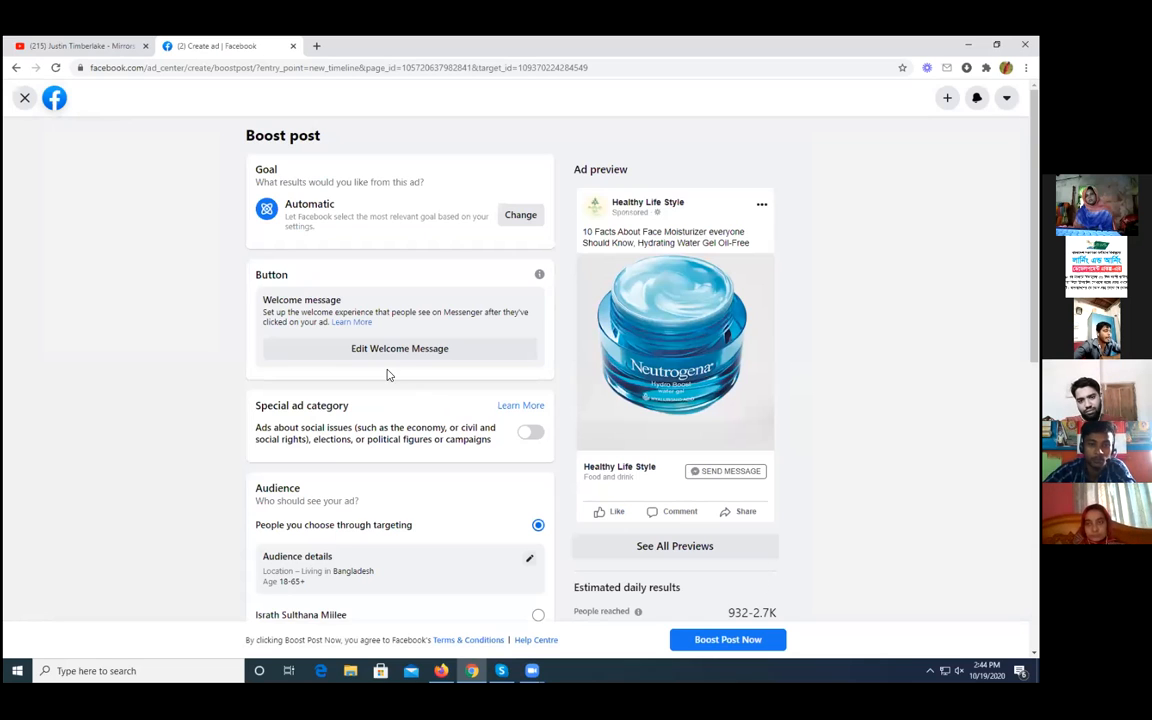
# Step: Turn the special ad category for social issues, elections or politics on and back off
pyautogui.scroll(-1, 390, 360)
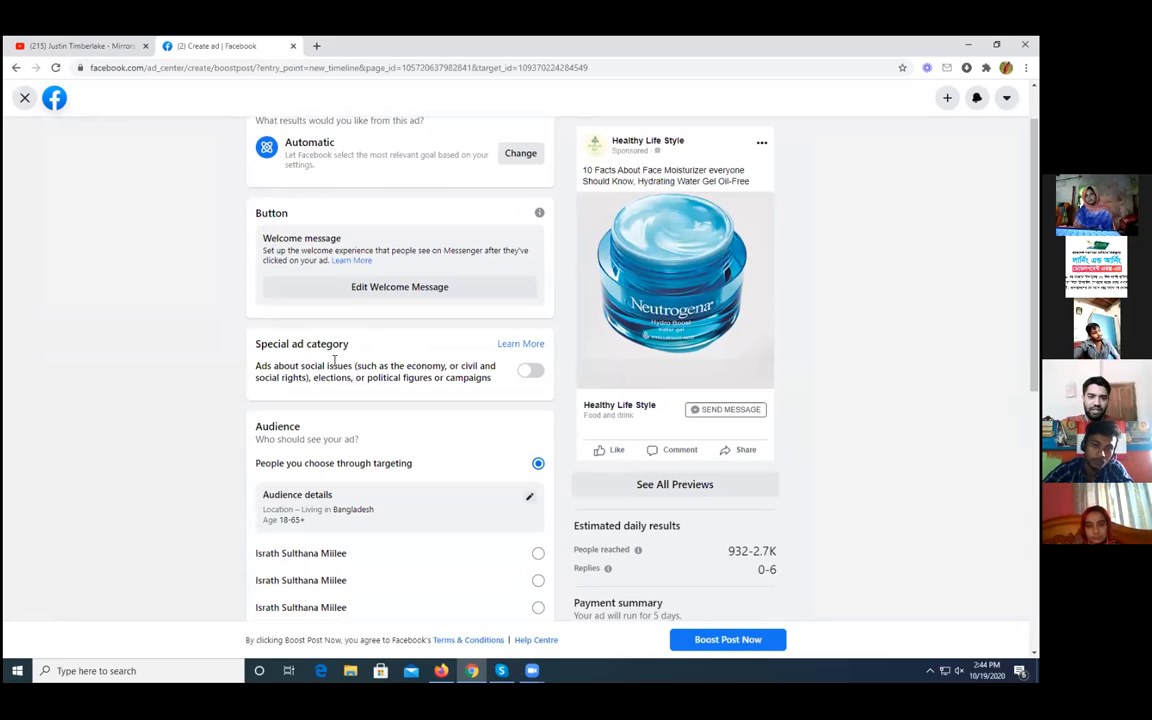
pyautogui.click(531, 372)
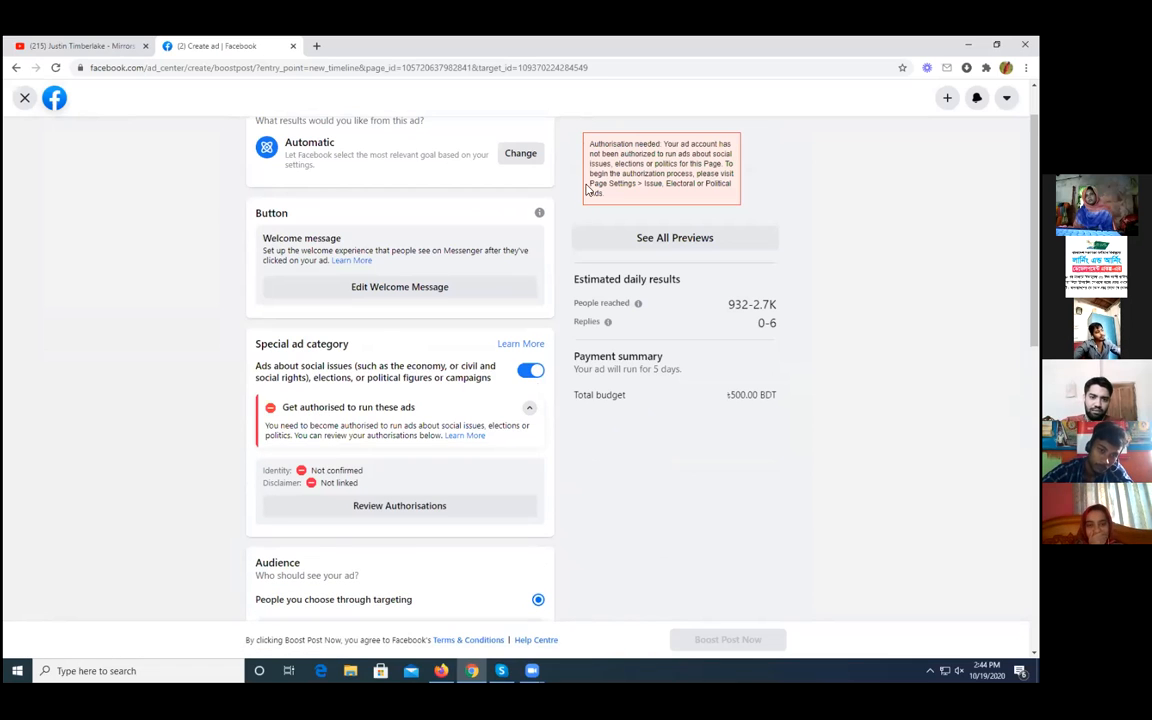
pyautogui.click(527, 371)
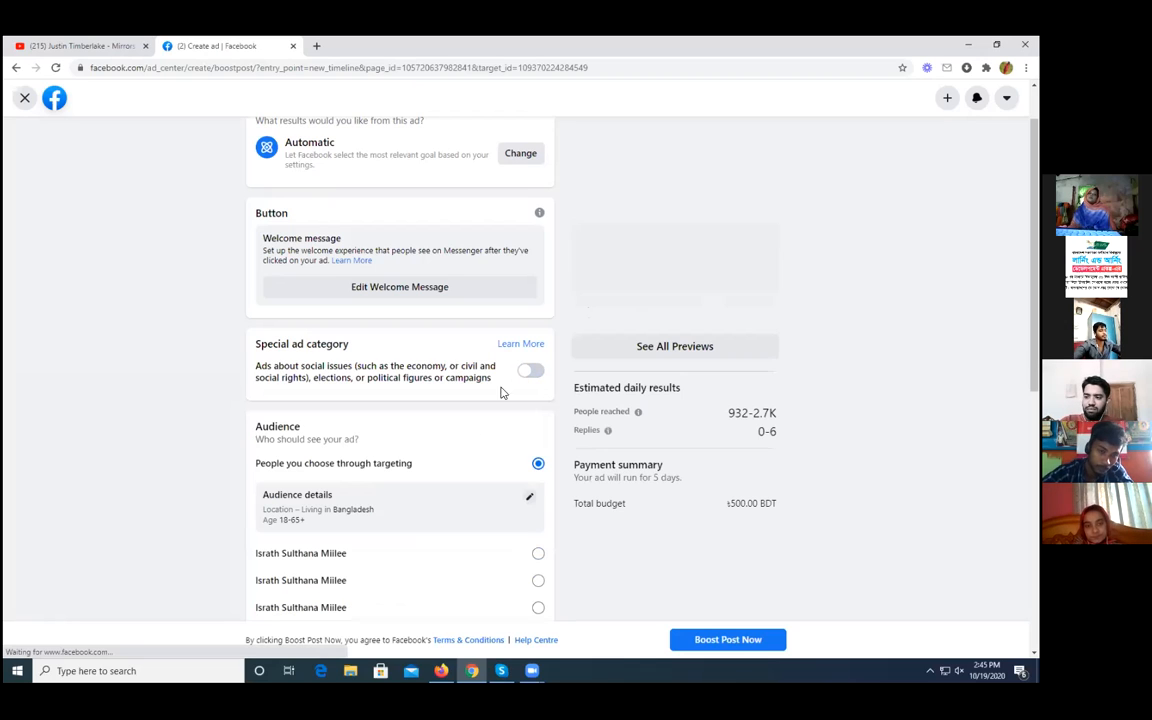
# Step: Edit the audience location by dropping a pin just west of Dhaka with a 16 km radius, and save the audience
pyautogui.scroll(-2, 395, 430)
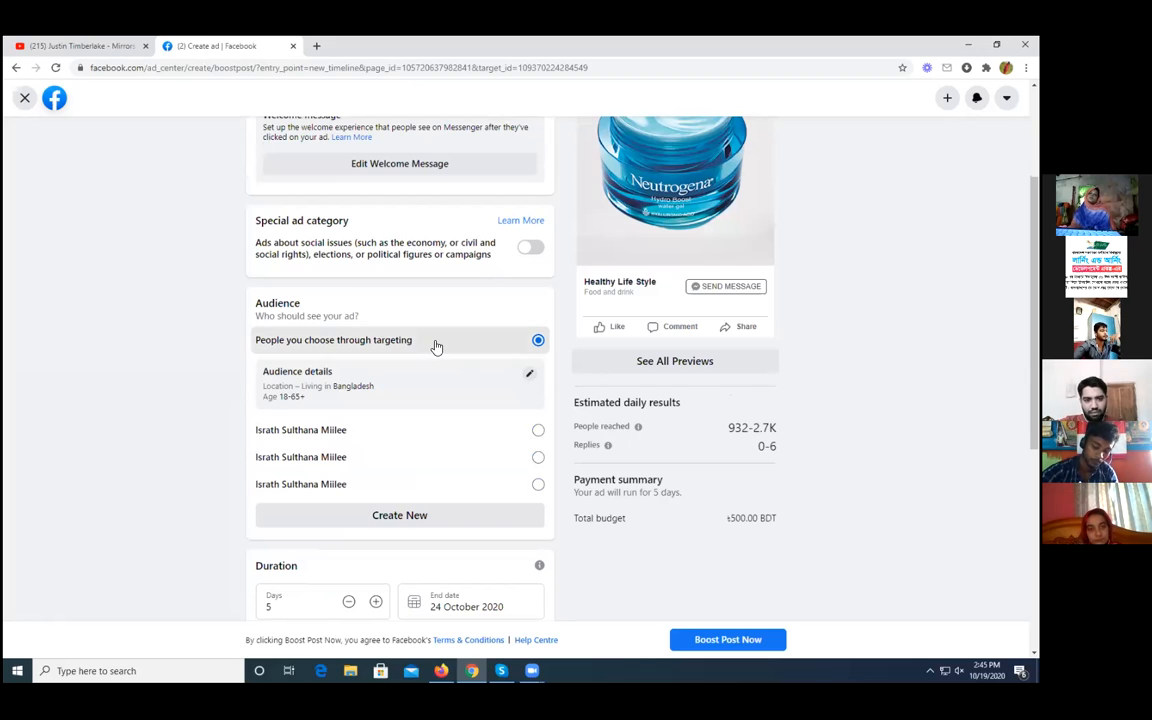
pyautogui.click(529, 376)
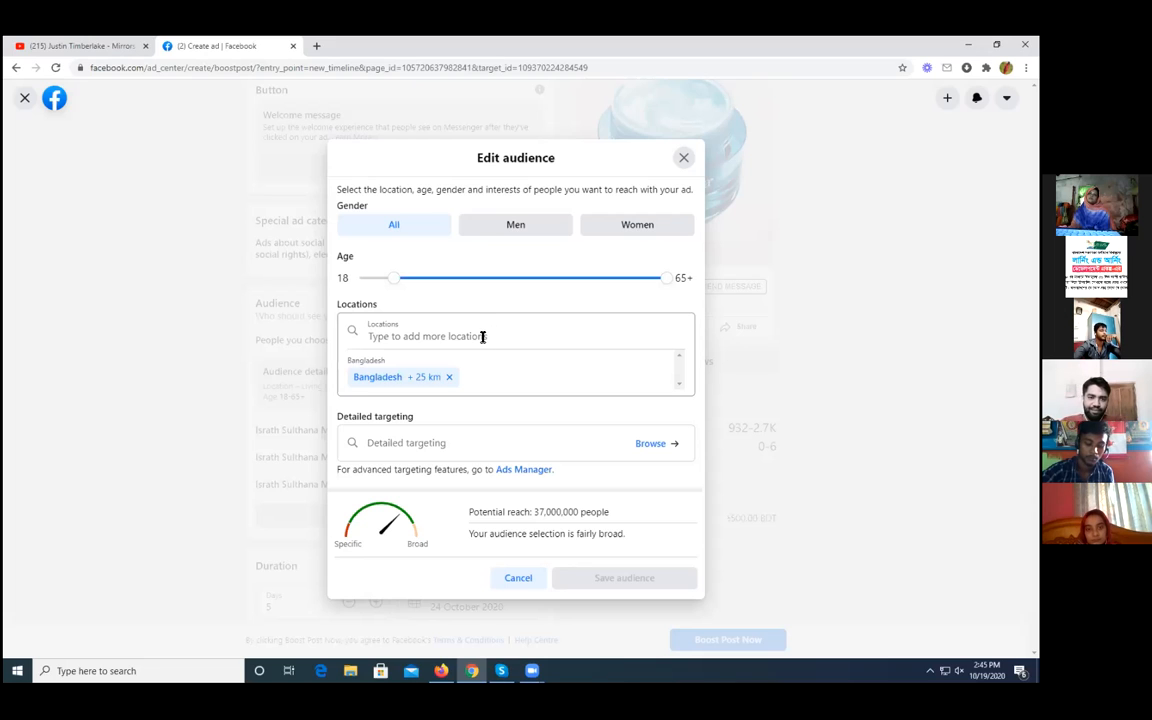
pyautogui.scroll(-1, 463, 328)
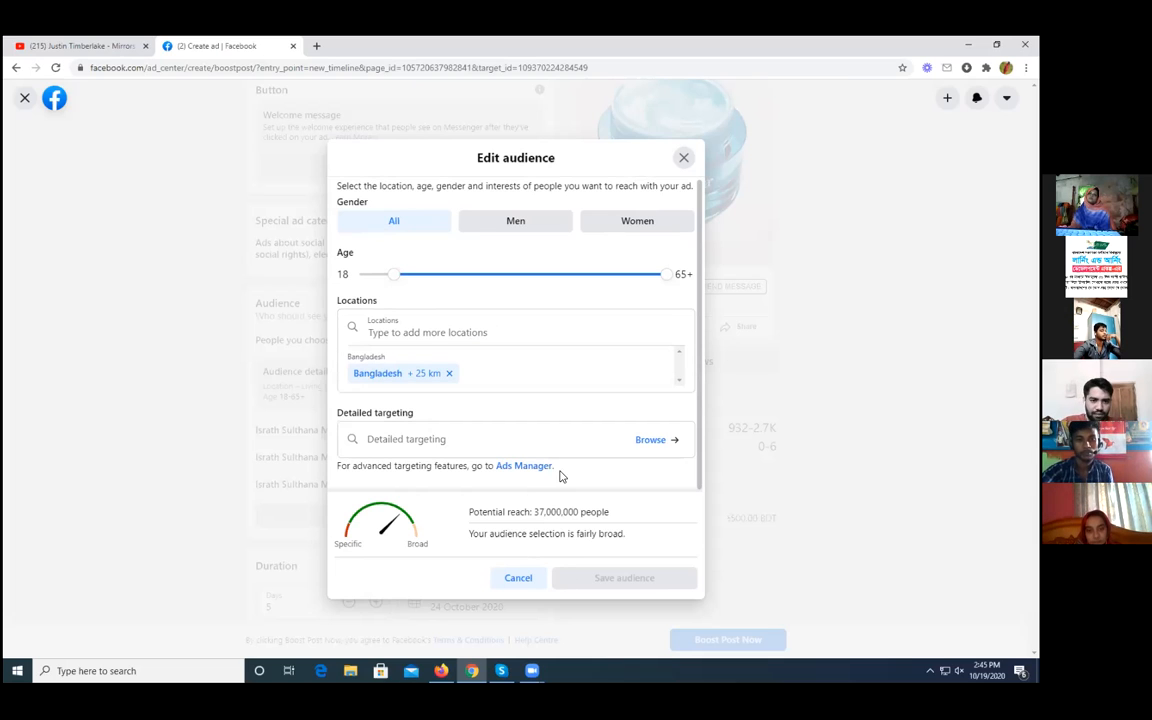
pyautogui.click(514, 380)
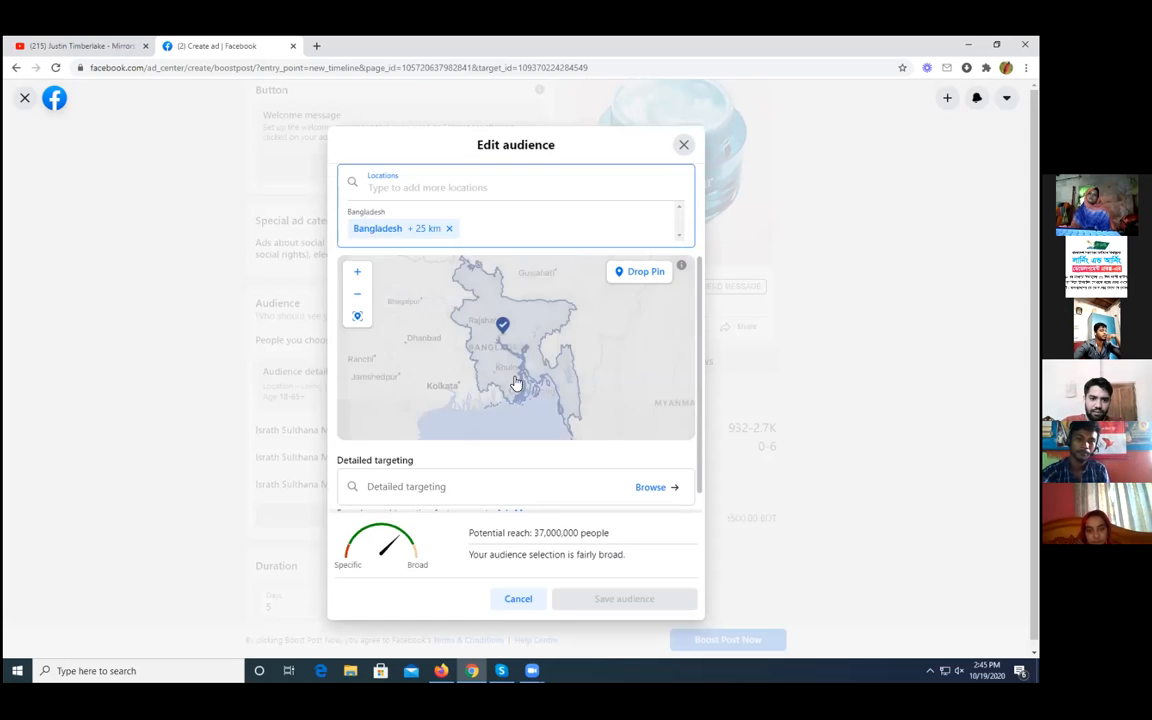
pyautogui.click(642, 273)
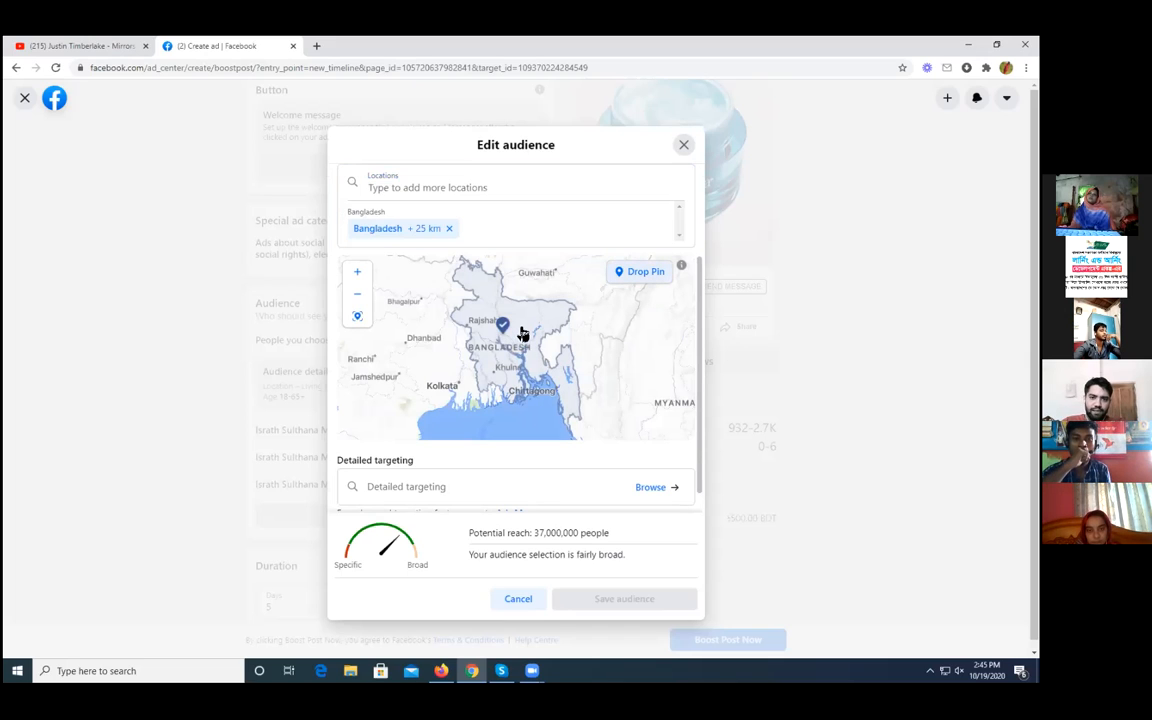
pyautogui.click(512, 350)
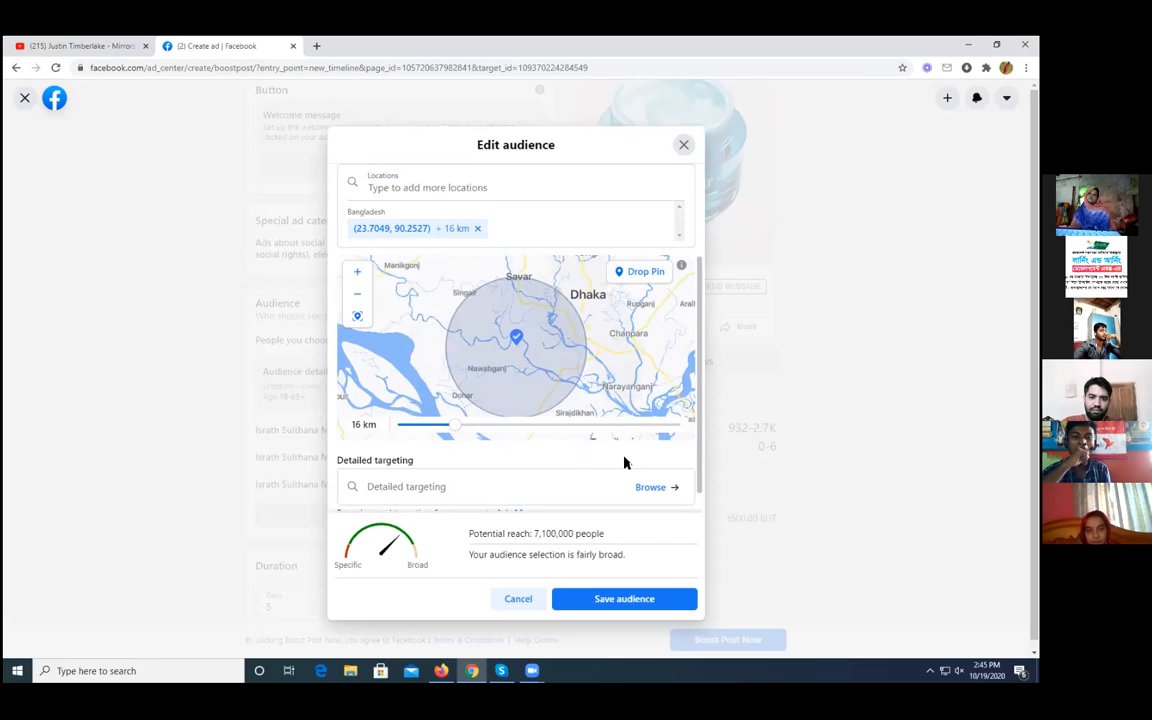
pyautogui.scroll(-2, 483, 375)
pyautogui.scroll(-1, 600, 490)
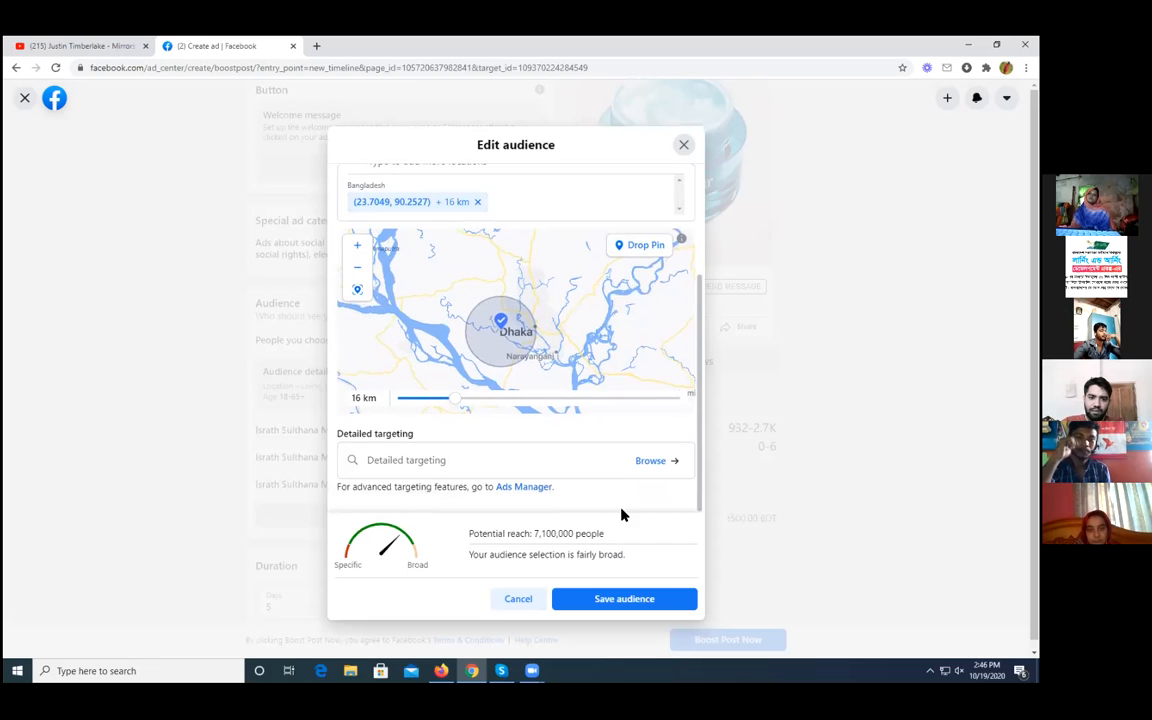
pyautogui.click(628, 591)
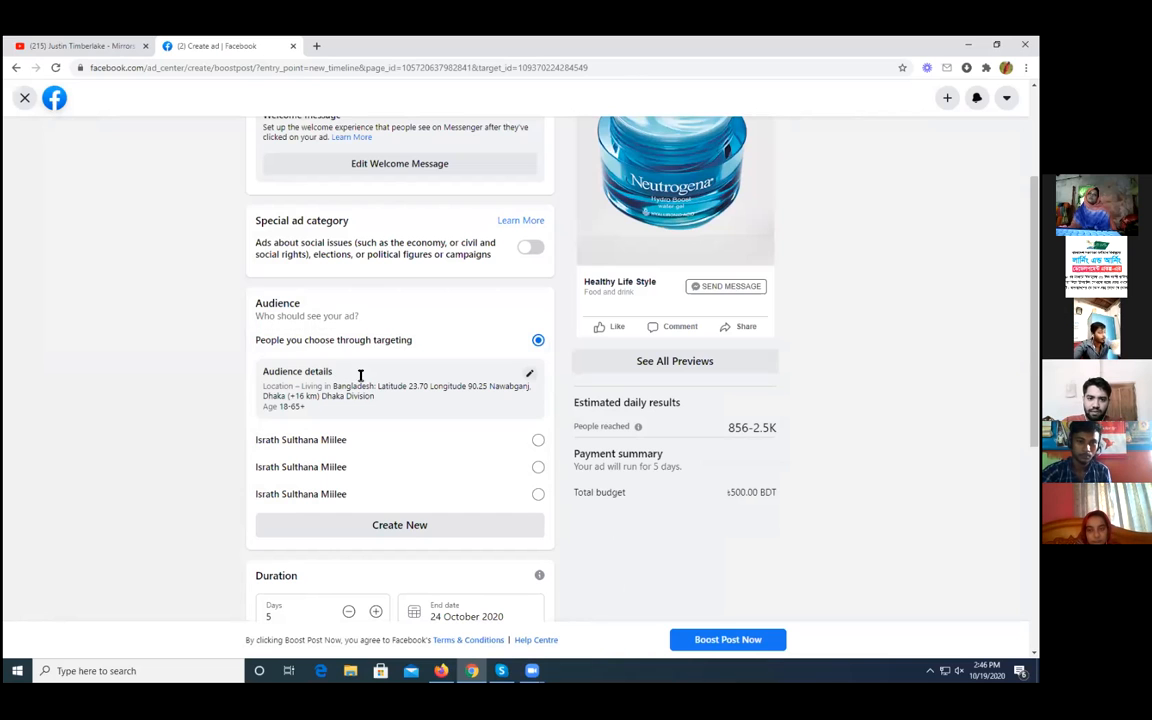
# Step: Examine the audience choices, the ad's duration in days, and the total budget with its estimated daily reach
pyautogui.scroll(-2, 365, 385)
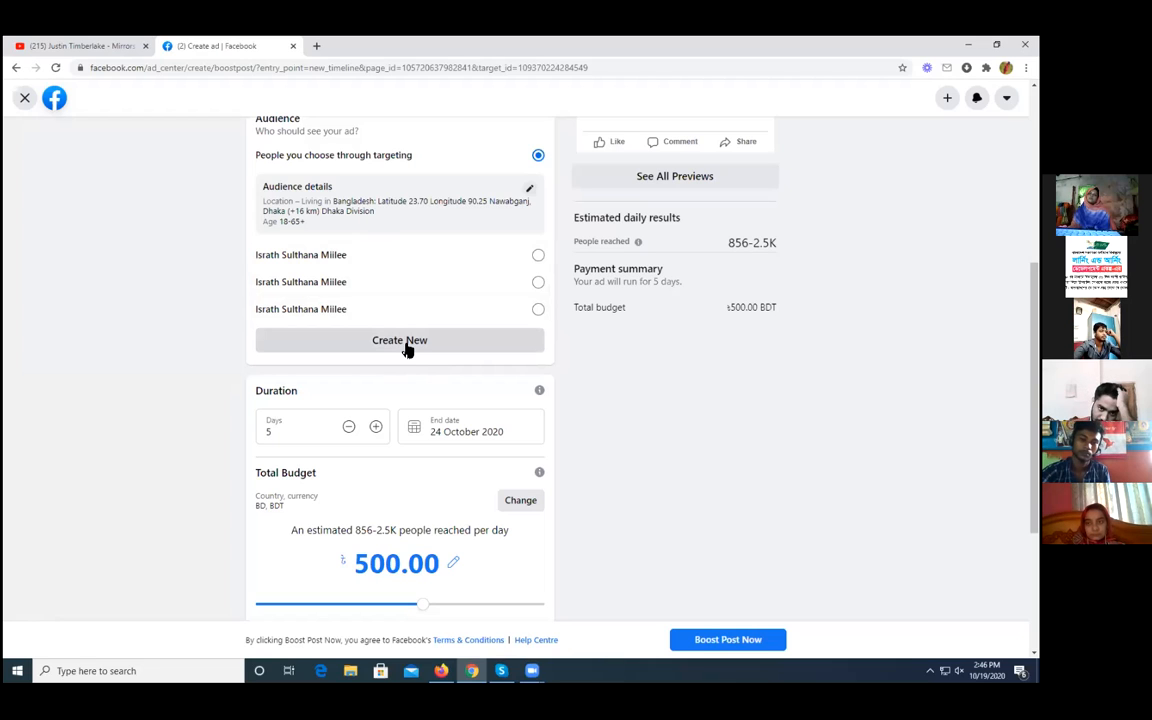
pyautogui.scroll(2, 688, 390)
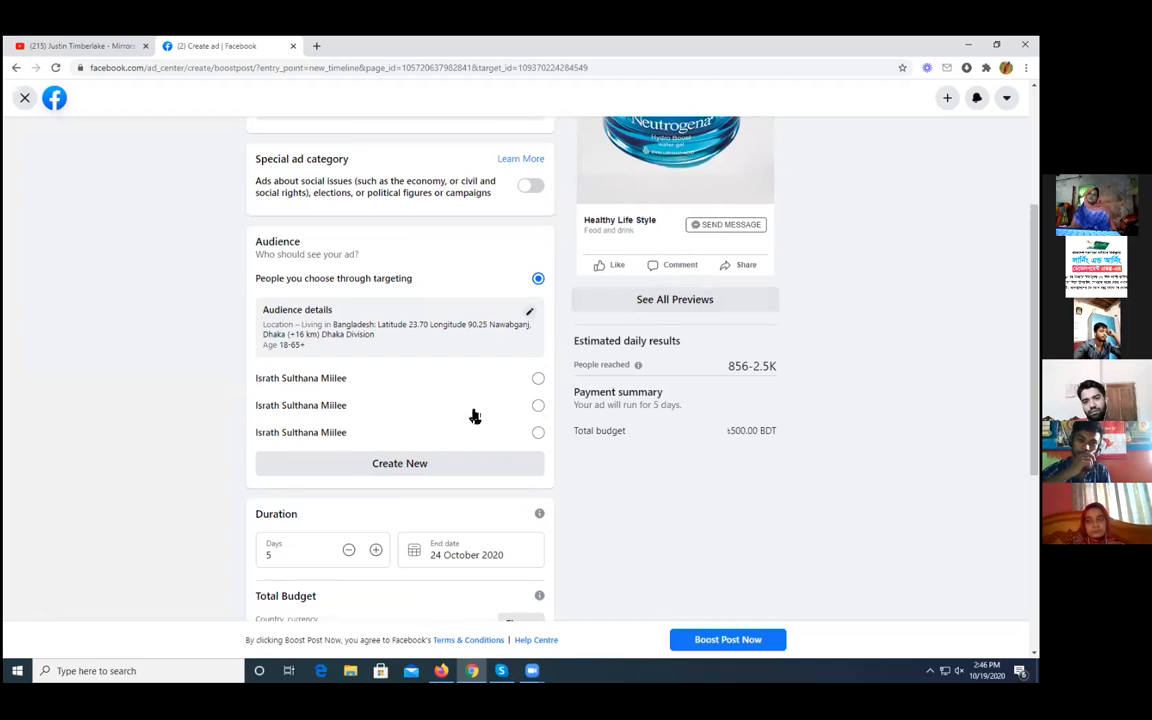
pyautogui.scroll(-1, 447, 426)
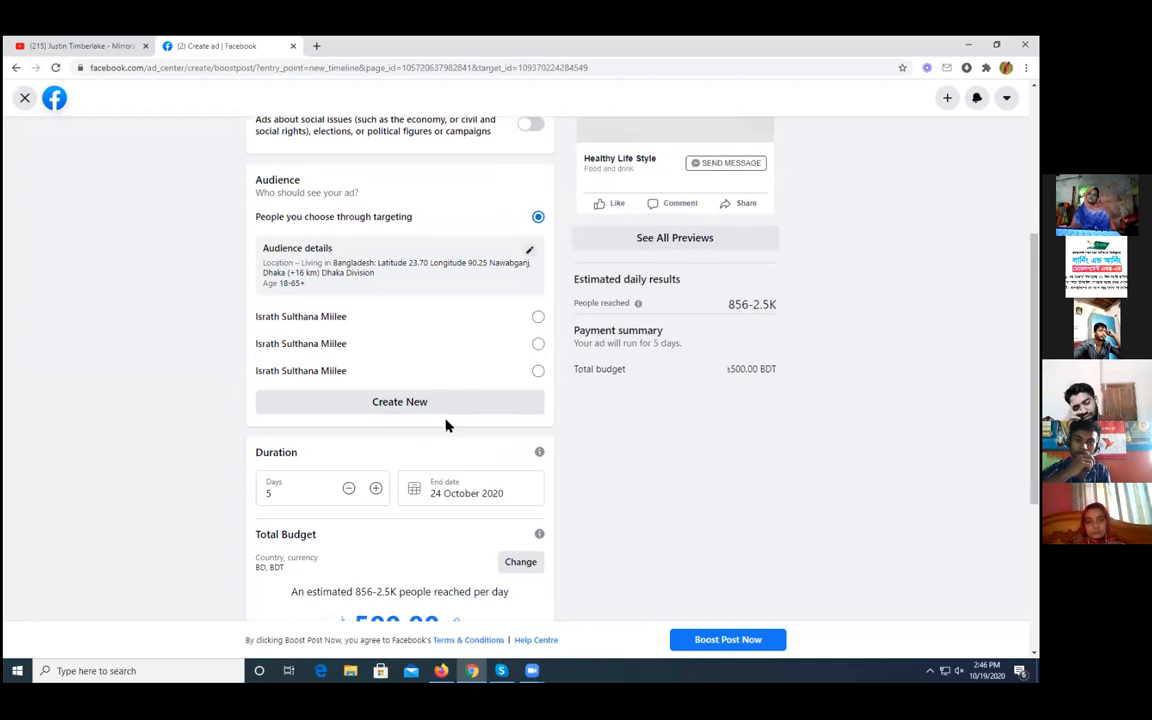
pyautogui.scroll(-1, 450, 378)
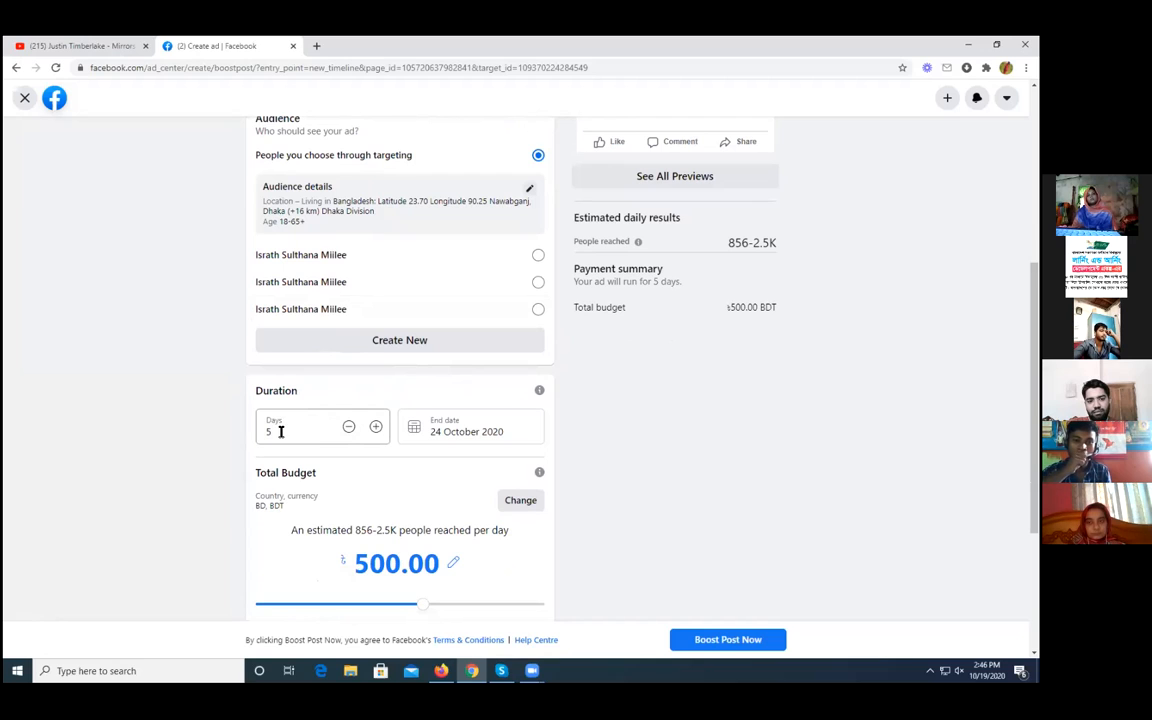
pyautogui.moveTo(281, 431); pyautogui.dragTo(257, 433)
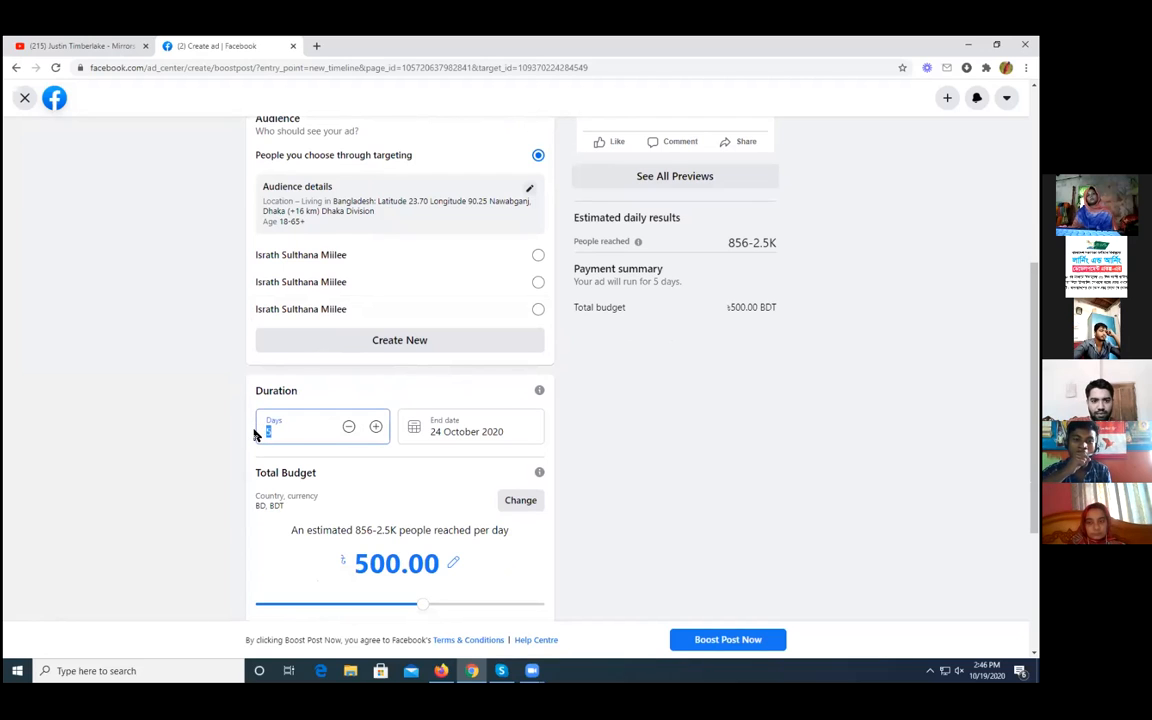
pyautogui.click(283, 428)
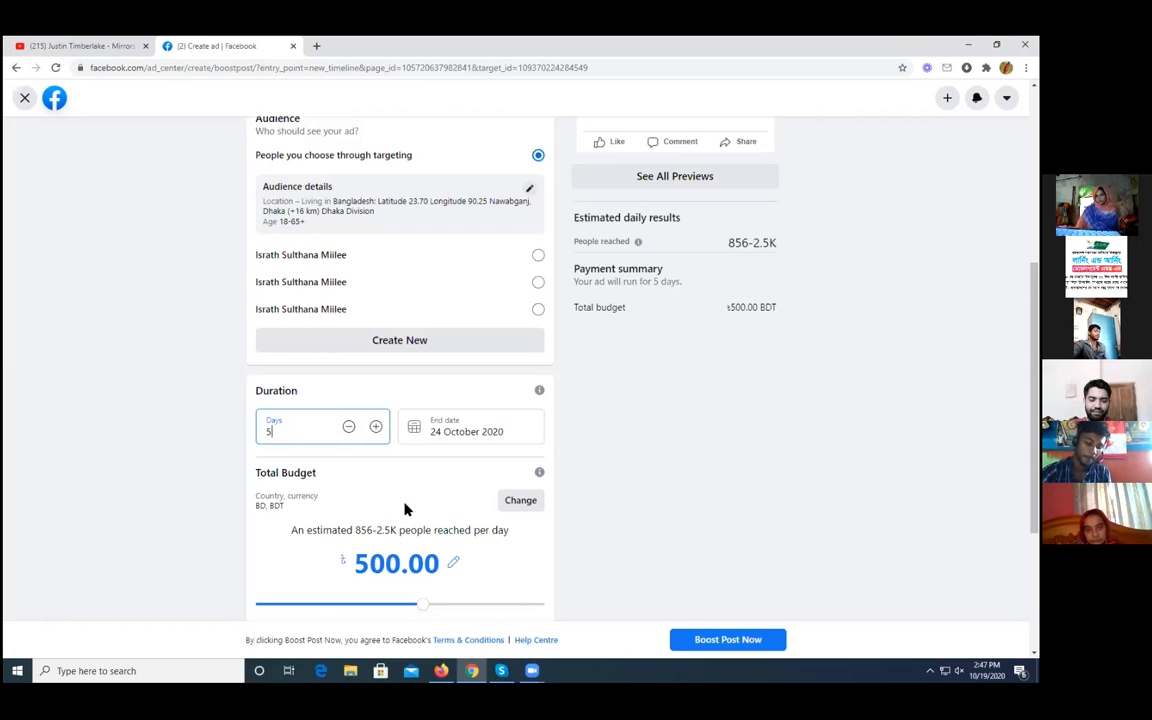
pyautogui.scroll(-1, 405, 510)
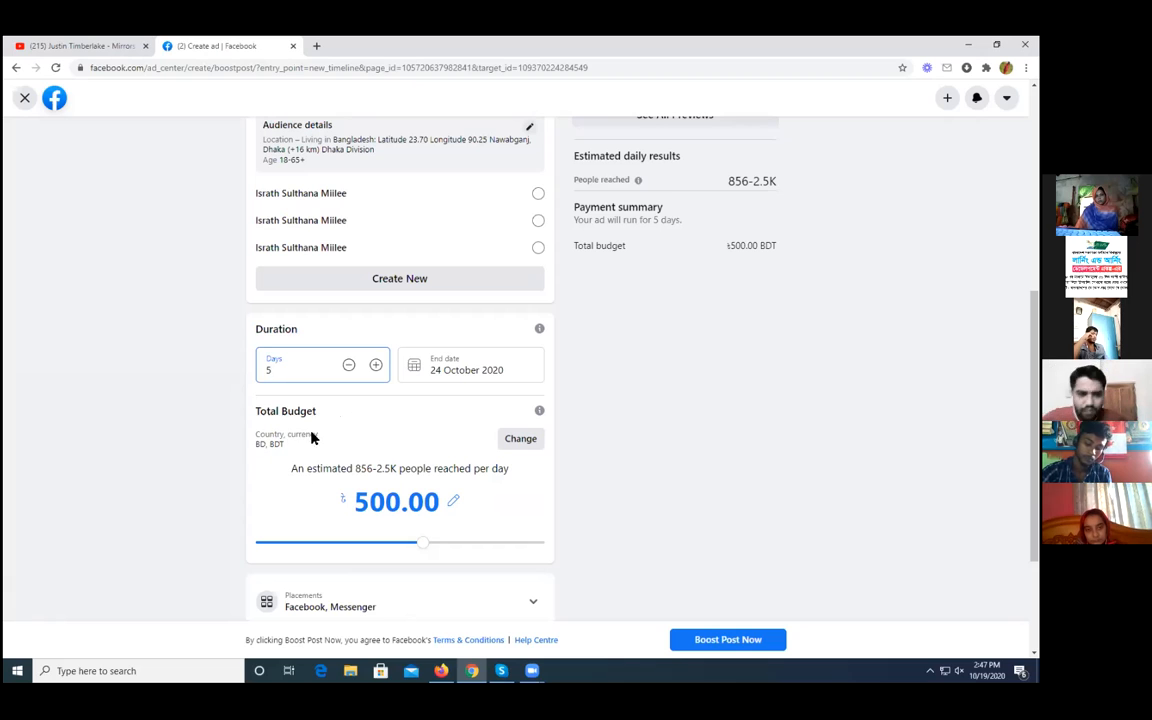
pyautogui.scroll(-1, 339, 425)
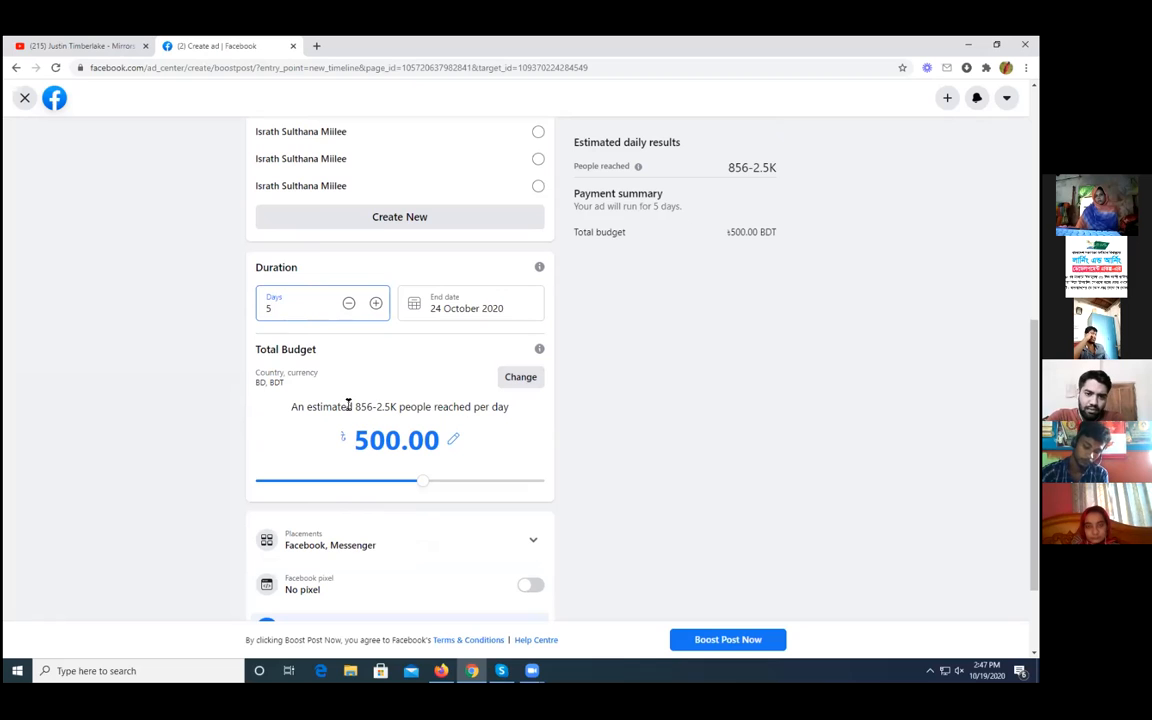
pyautogui.moveTo(354, 404); pyautogui.dragTo(398, 407)
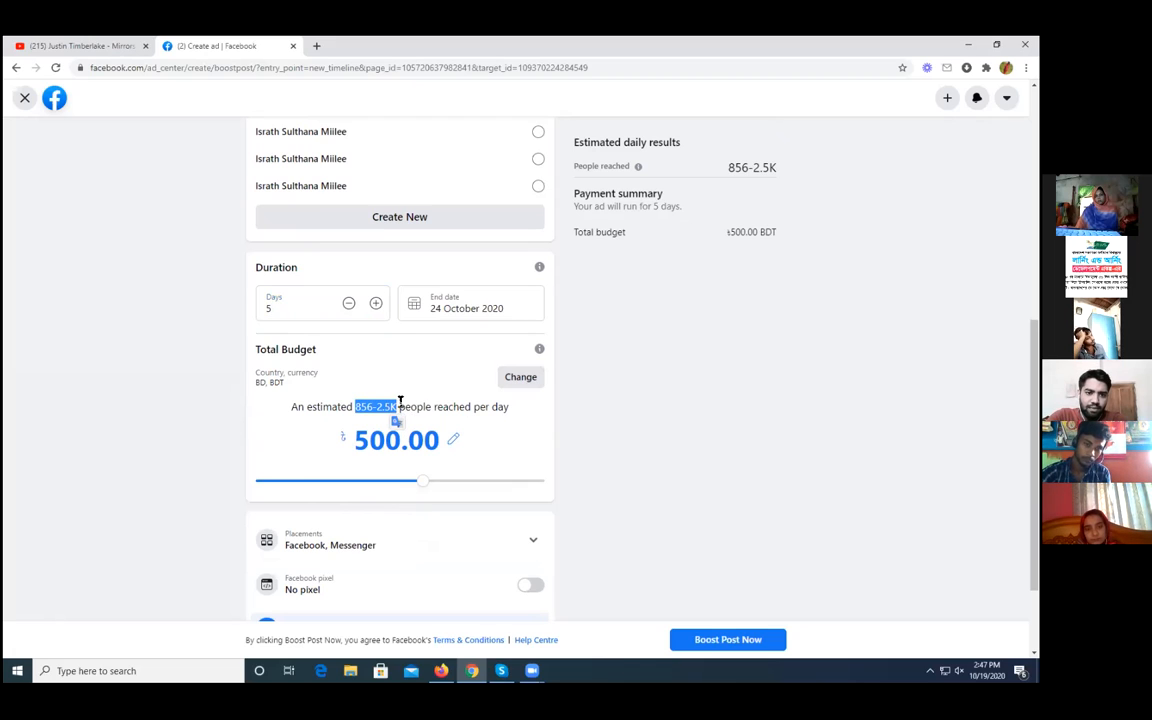
# Step: Expand the ad's placements and turn the Messenger placement off and back on
pyautogui.click(400, 403)
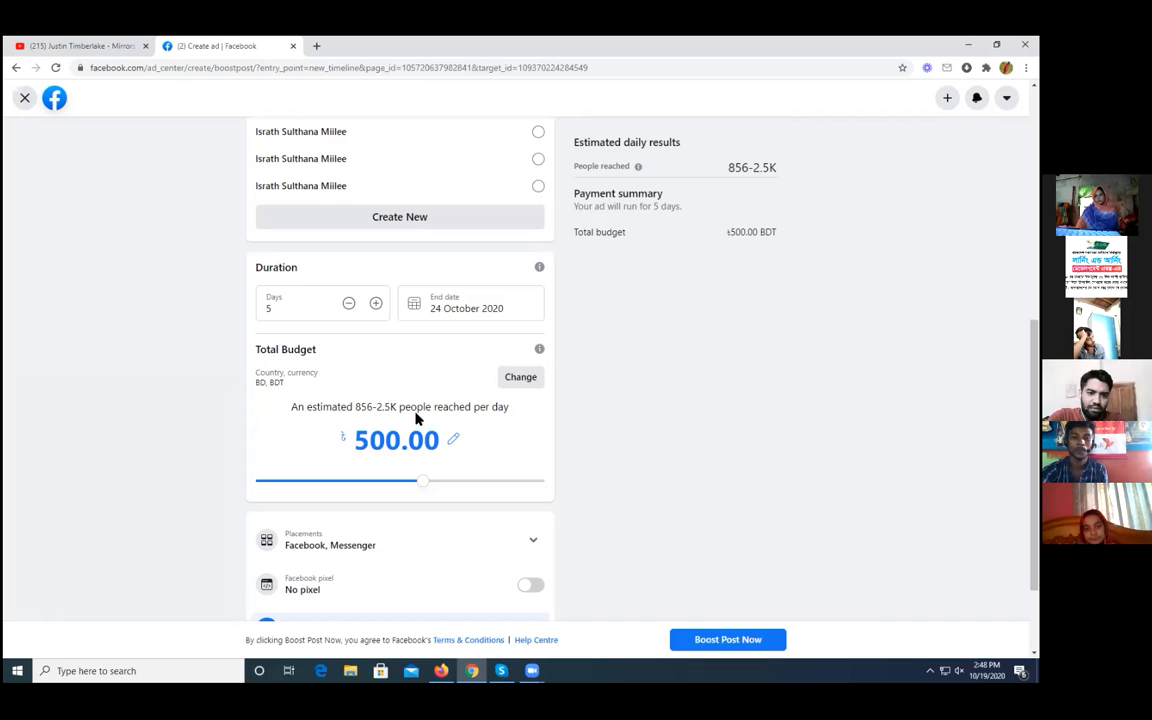
pyautogui.scroll(-2, 376, 415)
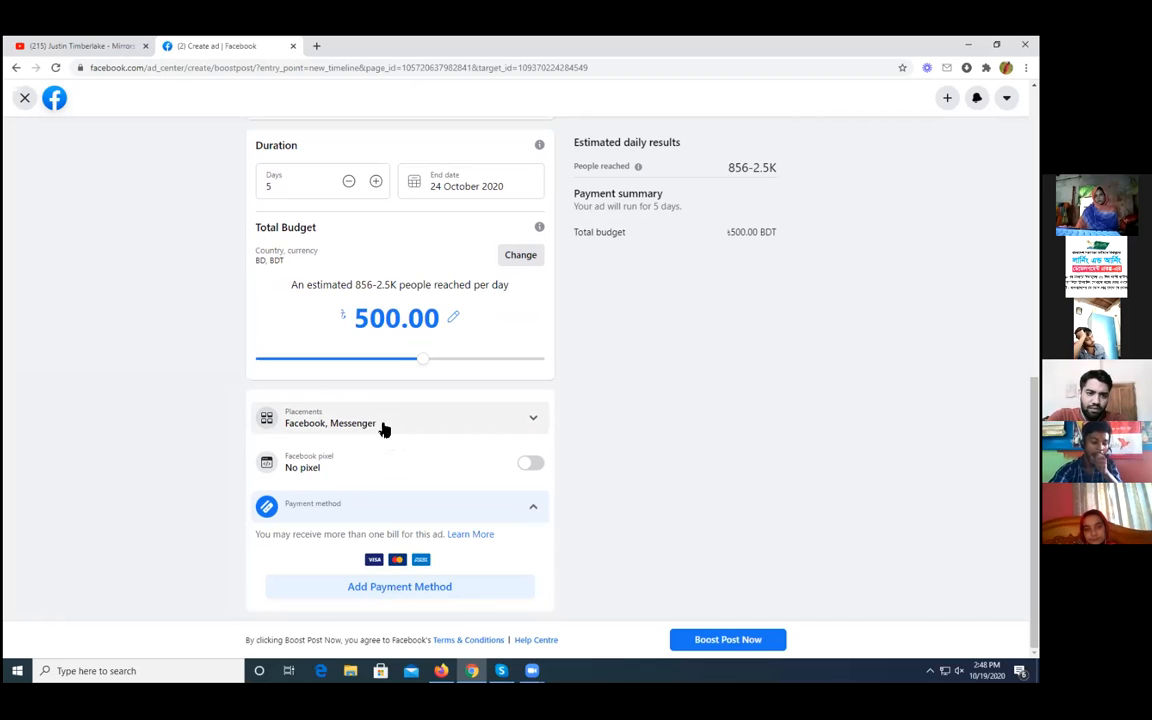
pyautogui.click(531, 418)
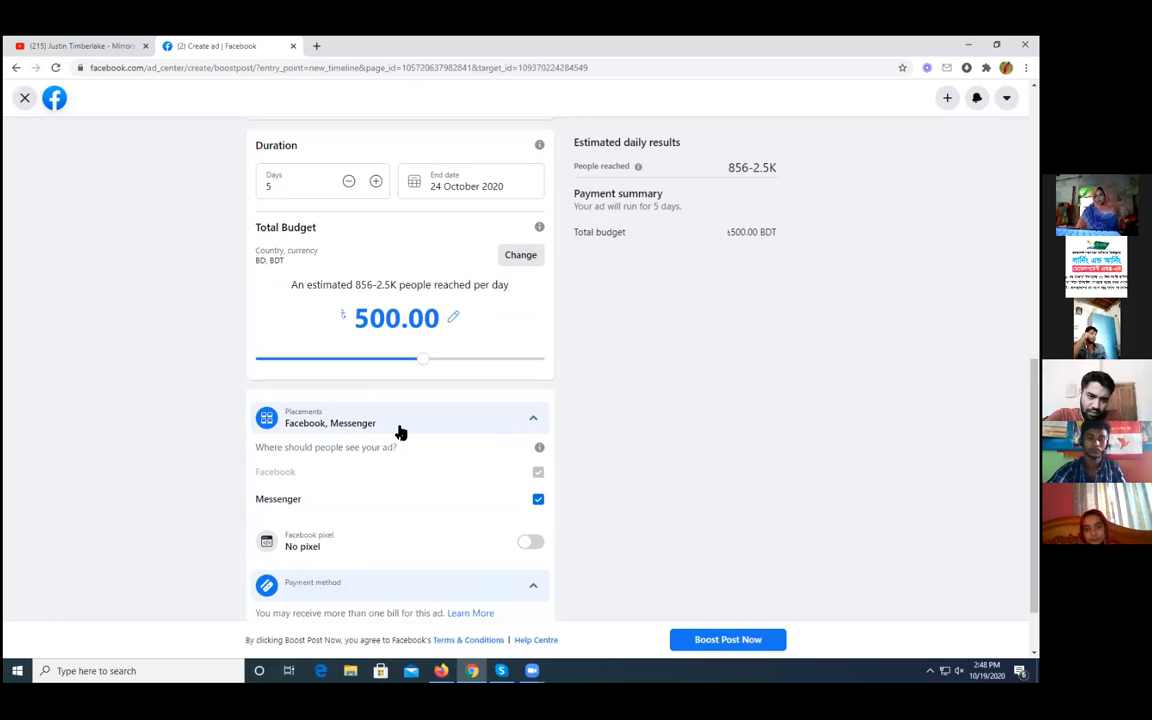
pyautogui.click(538, 500)
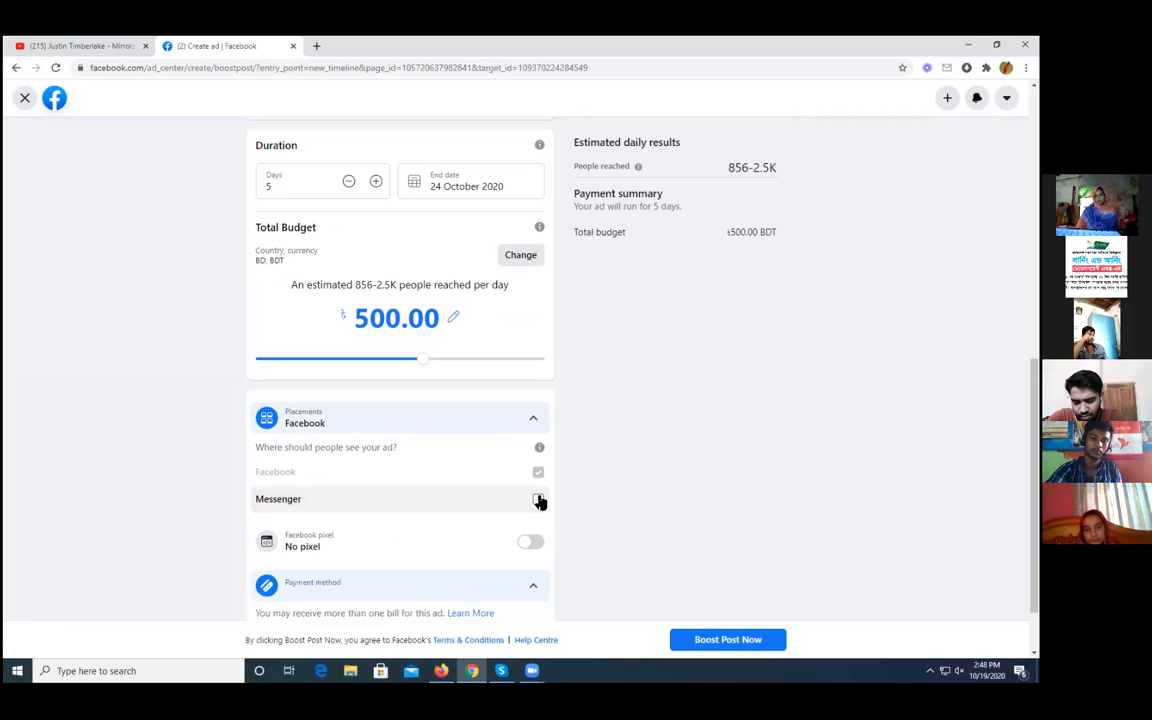
pyautogui.click(538, 500)
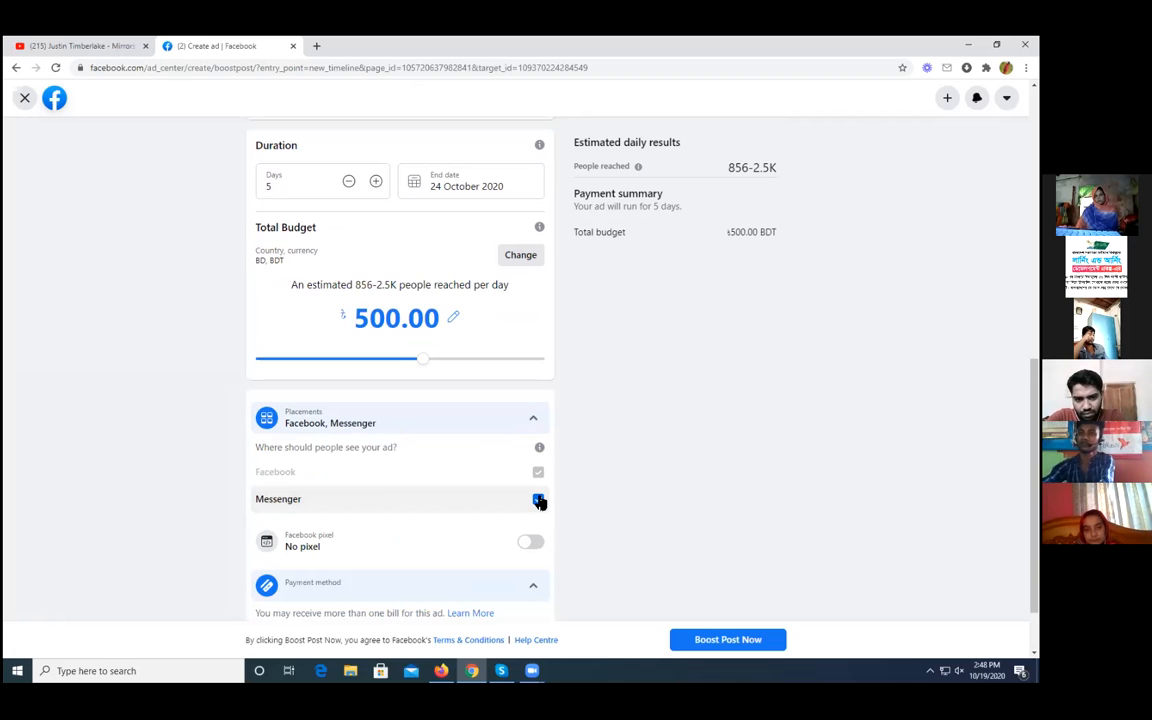
# Step: Turn the Facebook pixel option on for the boosted post and back off
pyautogui.scroll(-1, 470, 445)
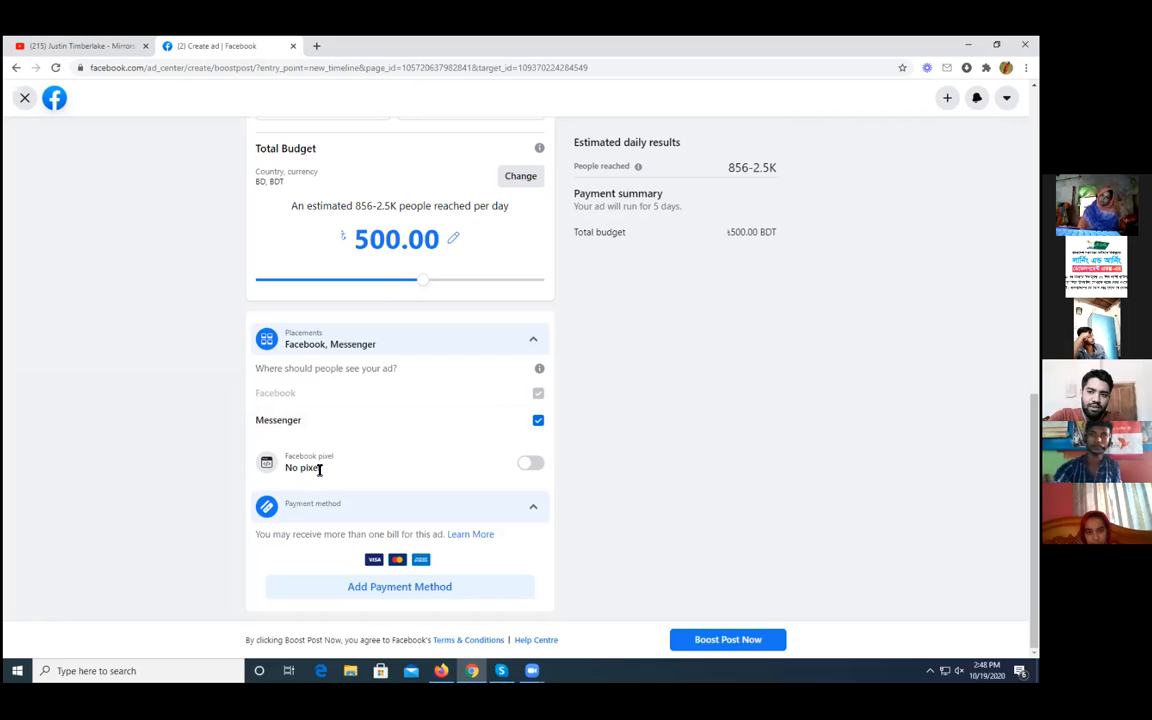
pyautogui.click(530, 464)
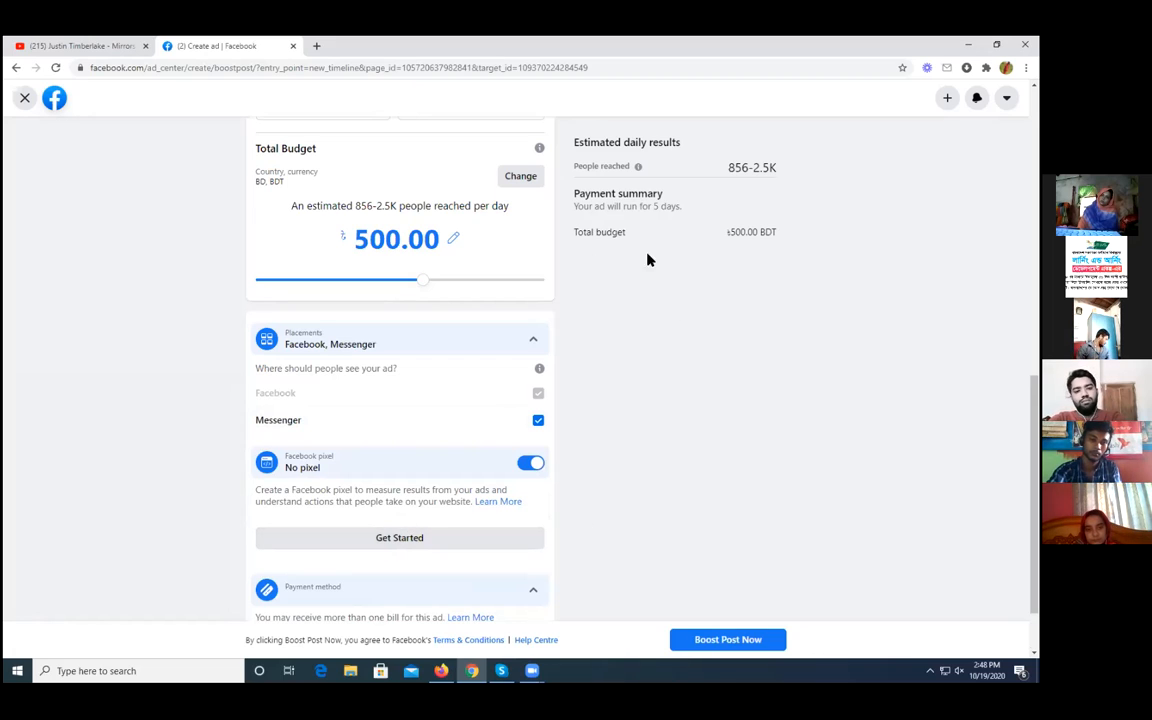
pyautogui.scroll(1, 713, 273)
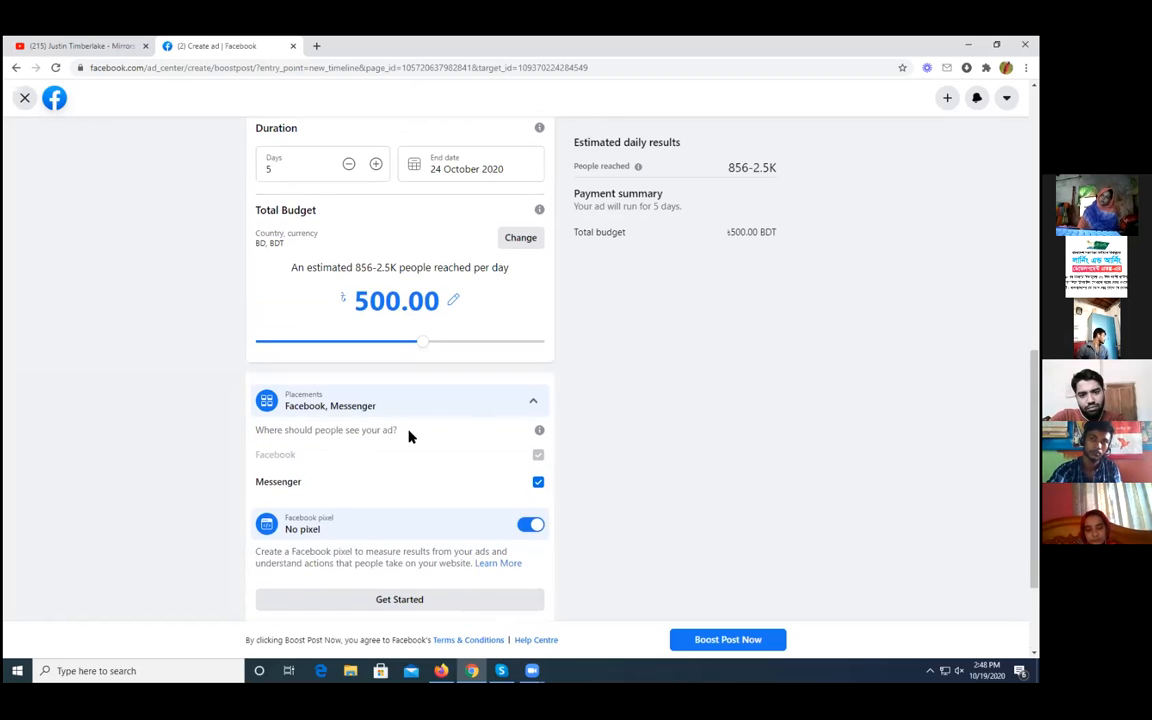
pyautogui.scroll(-2, 395, 434)
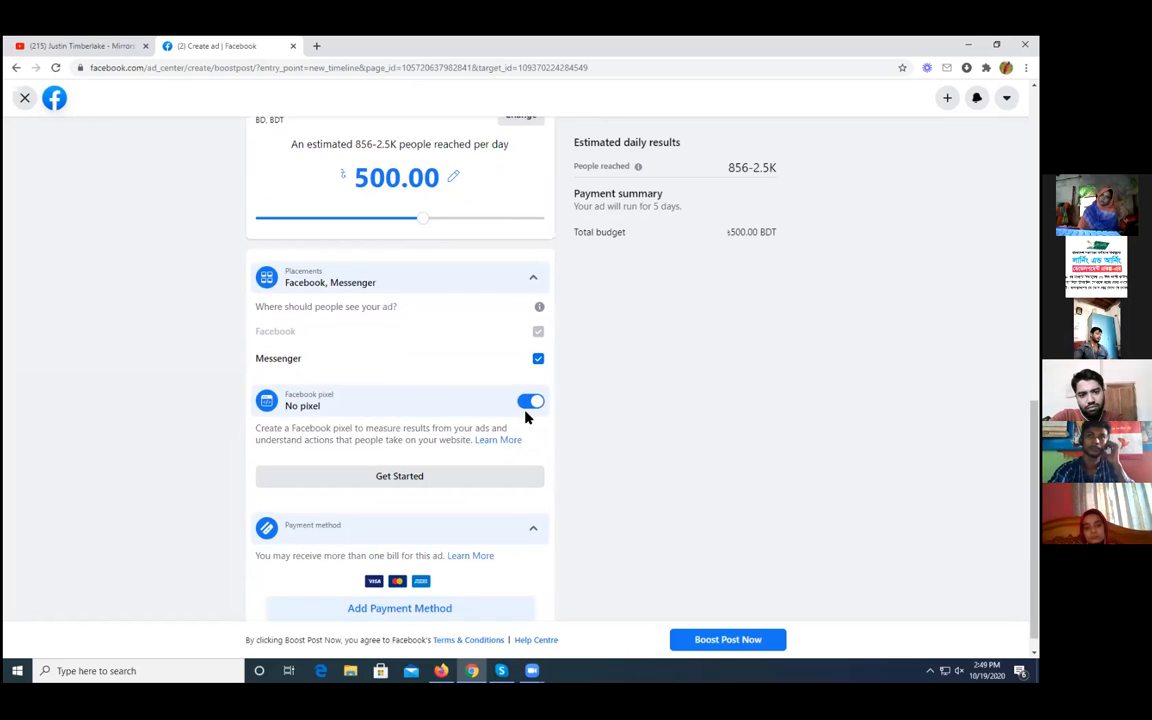
pyautogui.click(529, 402)
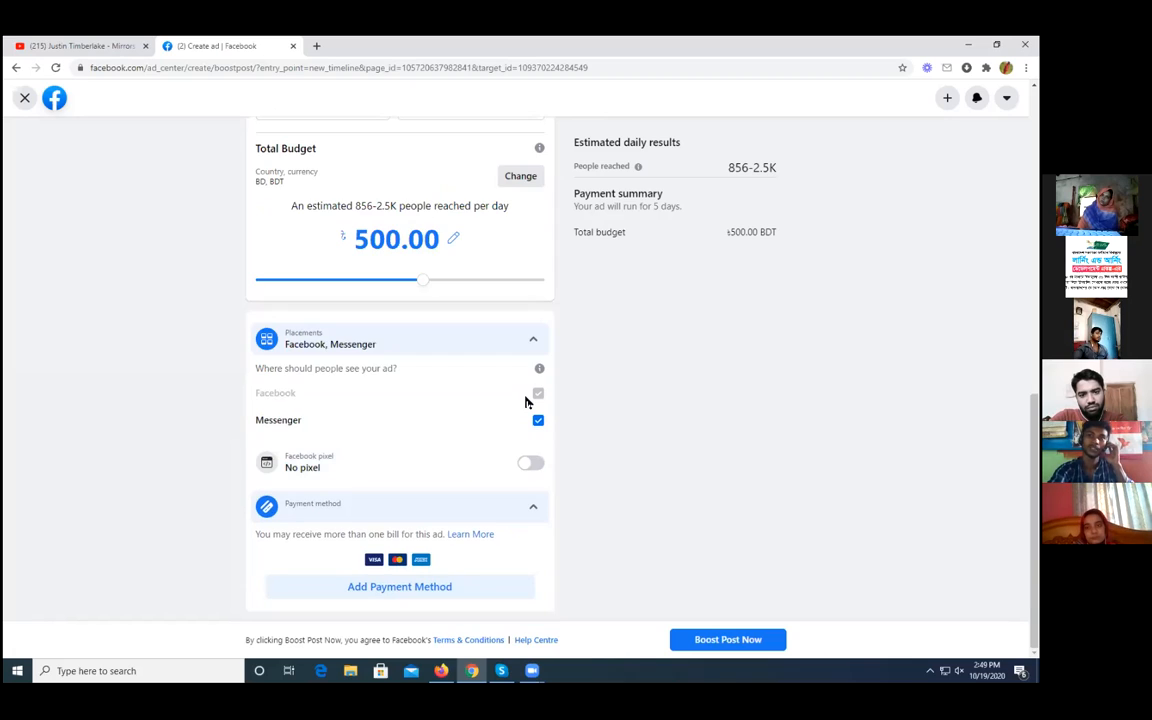
# Step: Examine the debit or credit card form for adding a payment method, and close it without entering card details
pyautogui.click(400, 586)
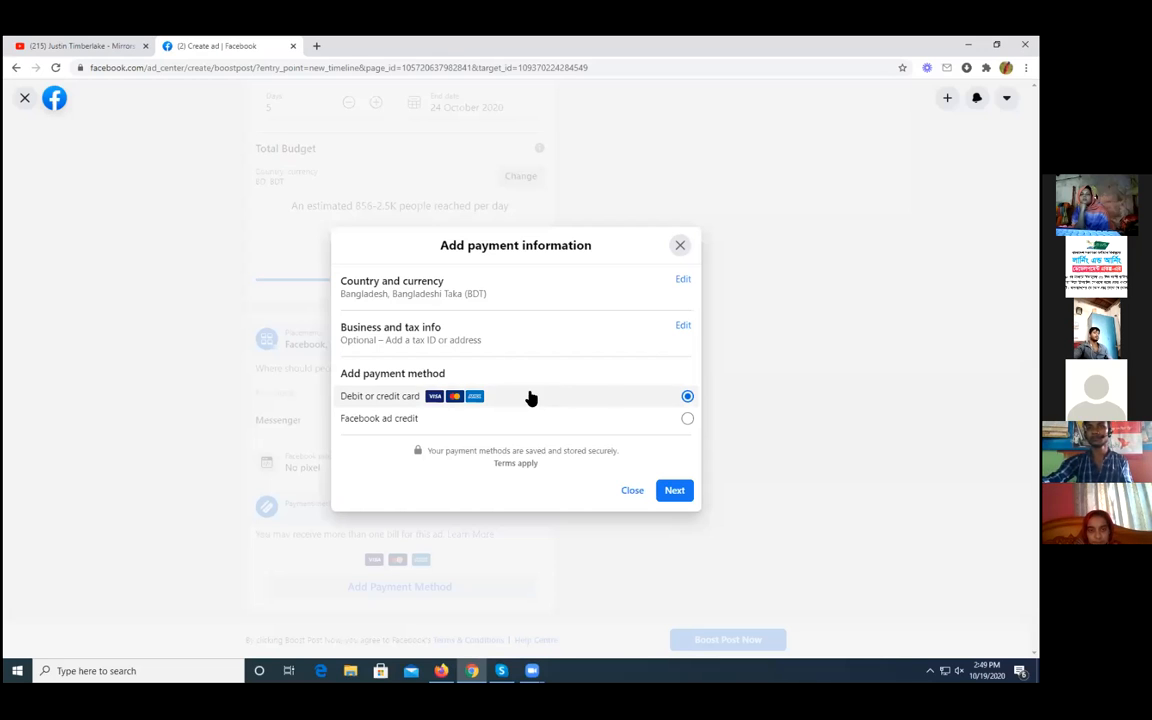
pyautogui.click(677, 491)
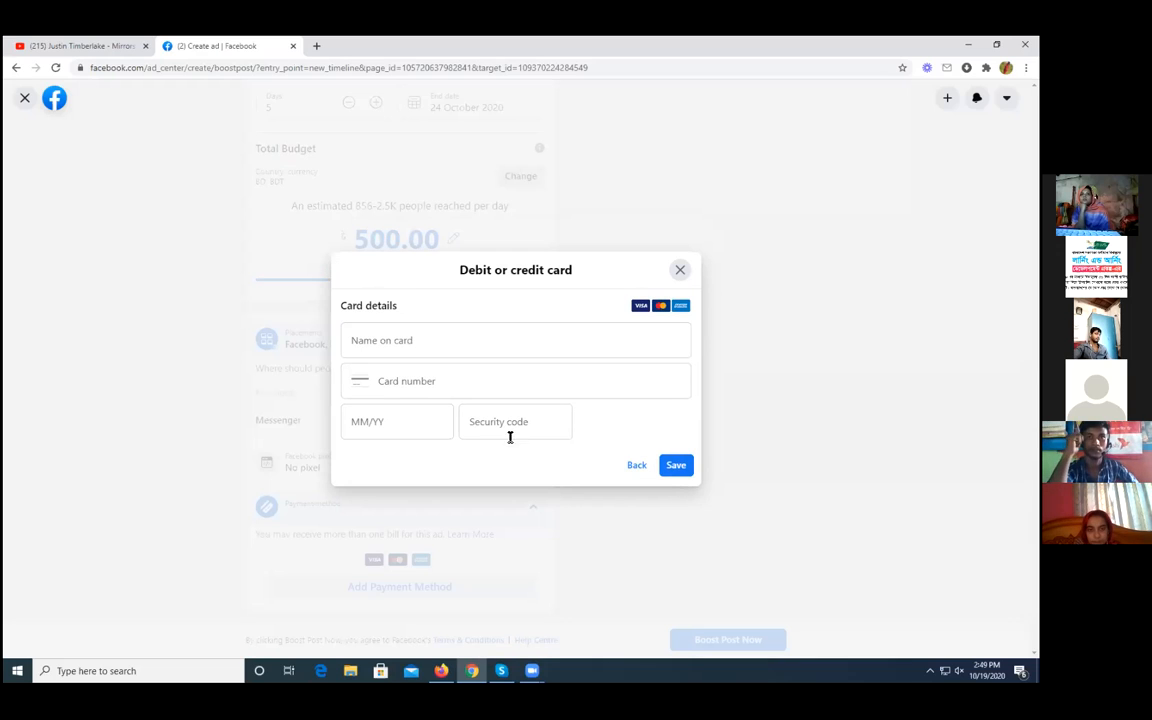
pyautogui.click(487, 338)
pyautogui.click(481, 375)
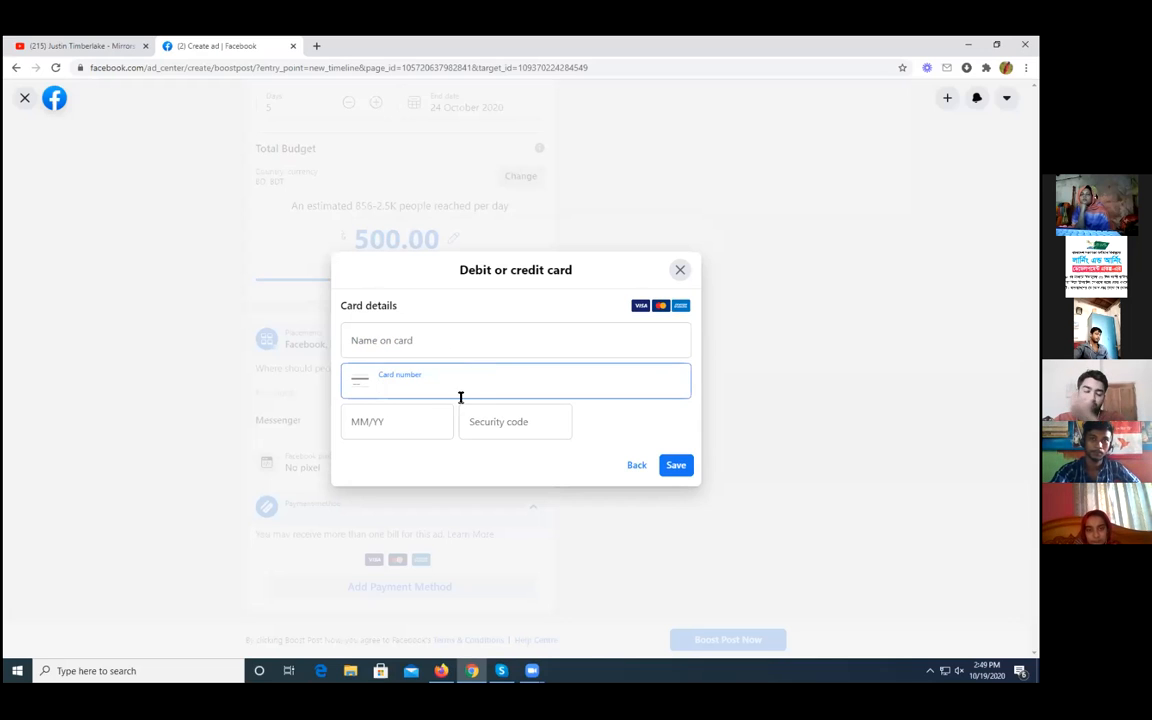
pyautogui.click(401, 424)
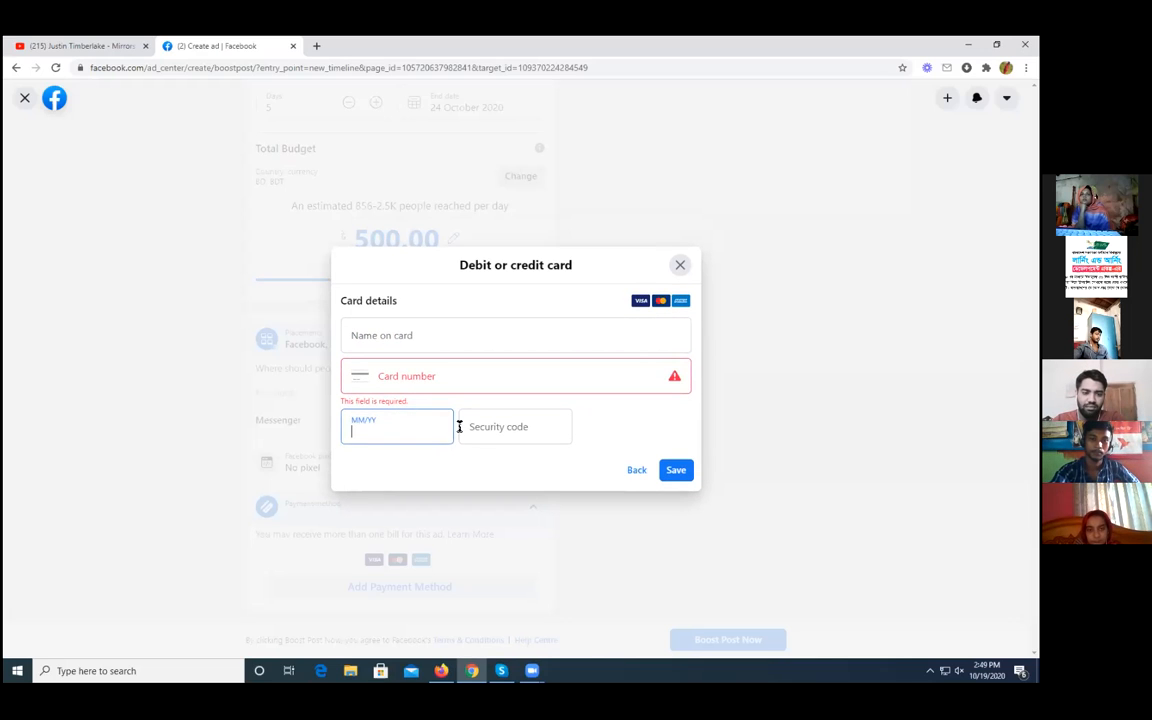
pyautogui.click(508, 426)
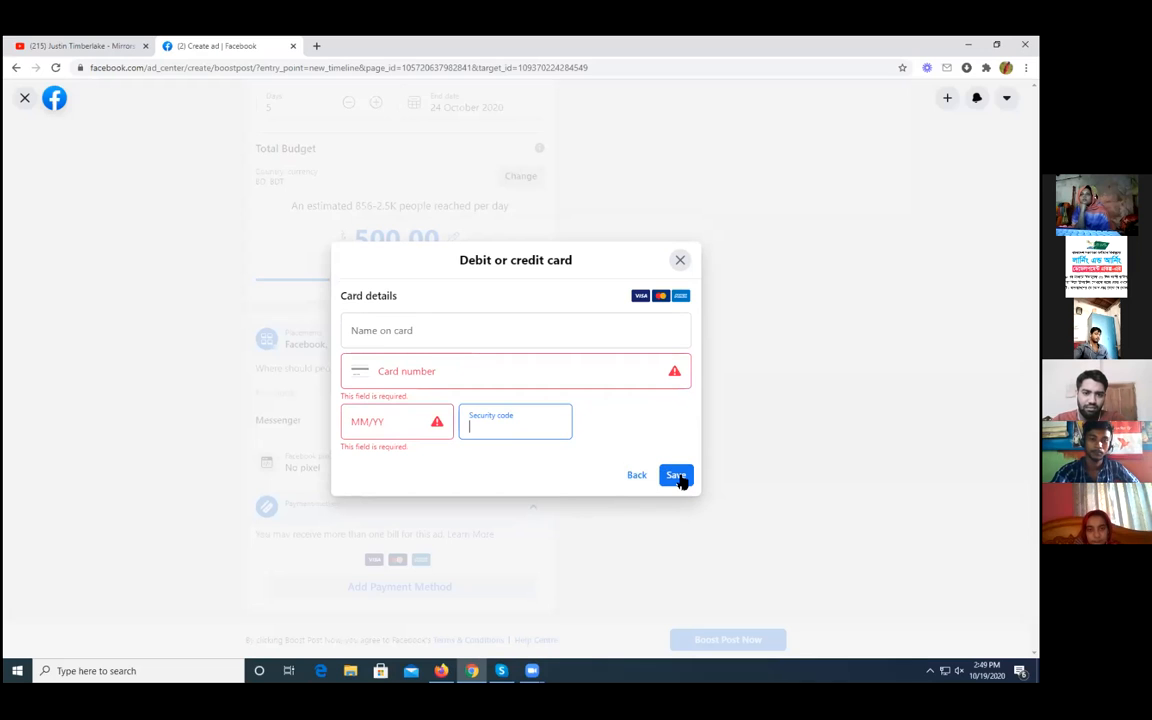
pyautogui.click(638, 476)
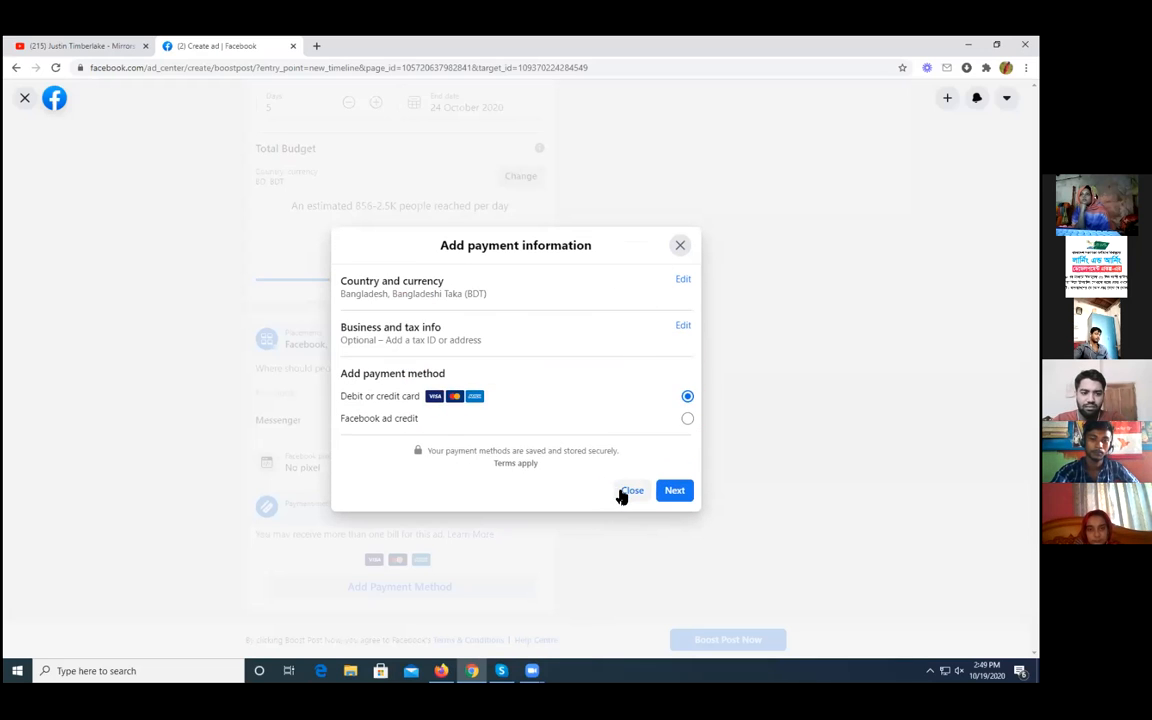
pyautogui.click(622, 493)
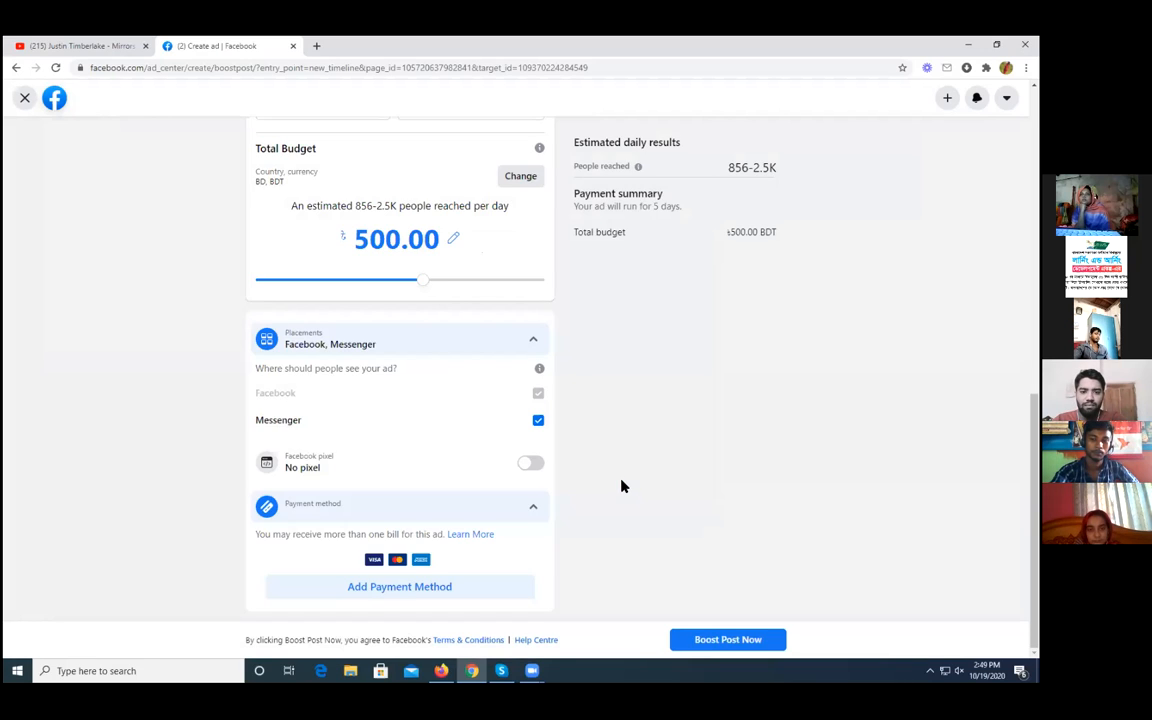
# Step: Review the whole boost setup, from goal, welcome message and audience to duration, budget, placements and payment method
pyautogui.scroll(10, 621, 486)
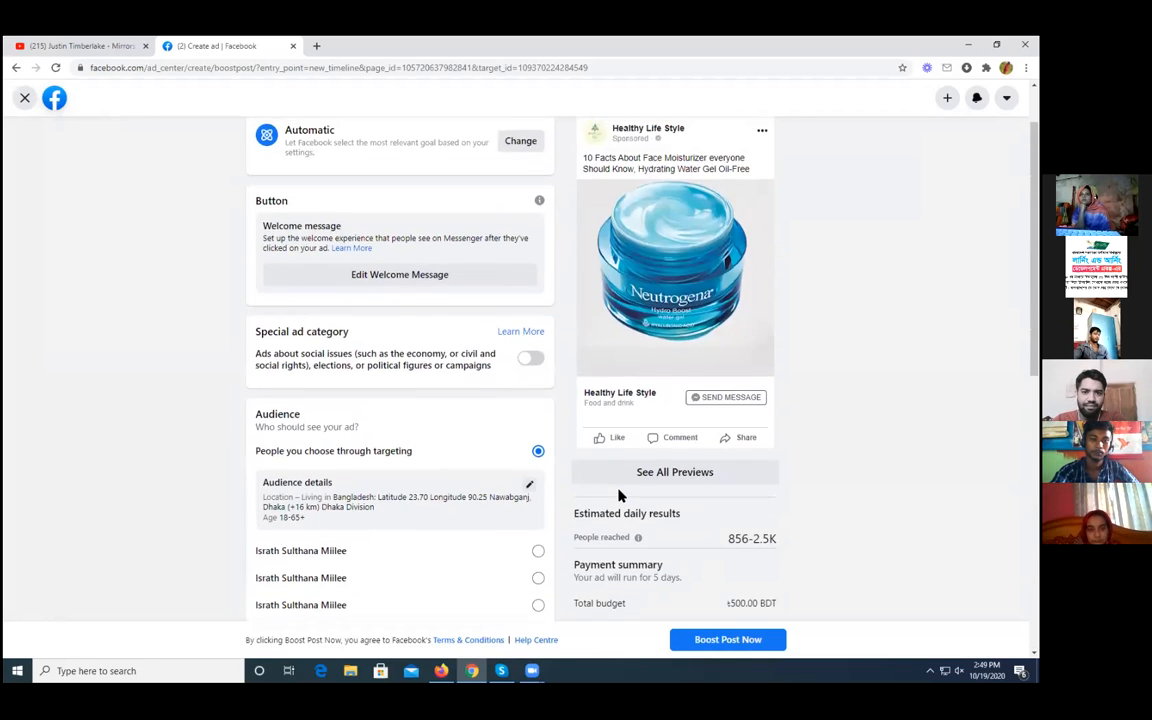
pyautogui.scroll(2, 619, 494)
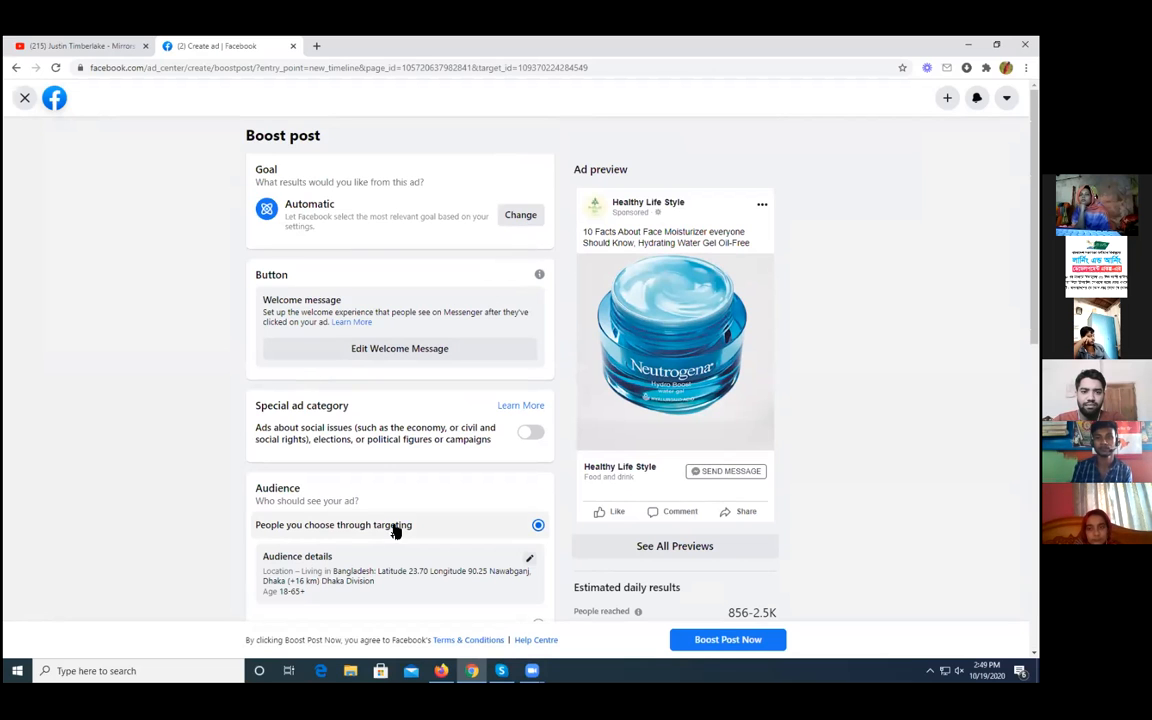
pyautogui.scroll(-6, 419, 441)
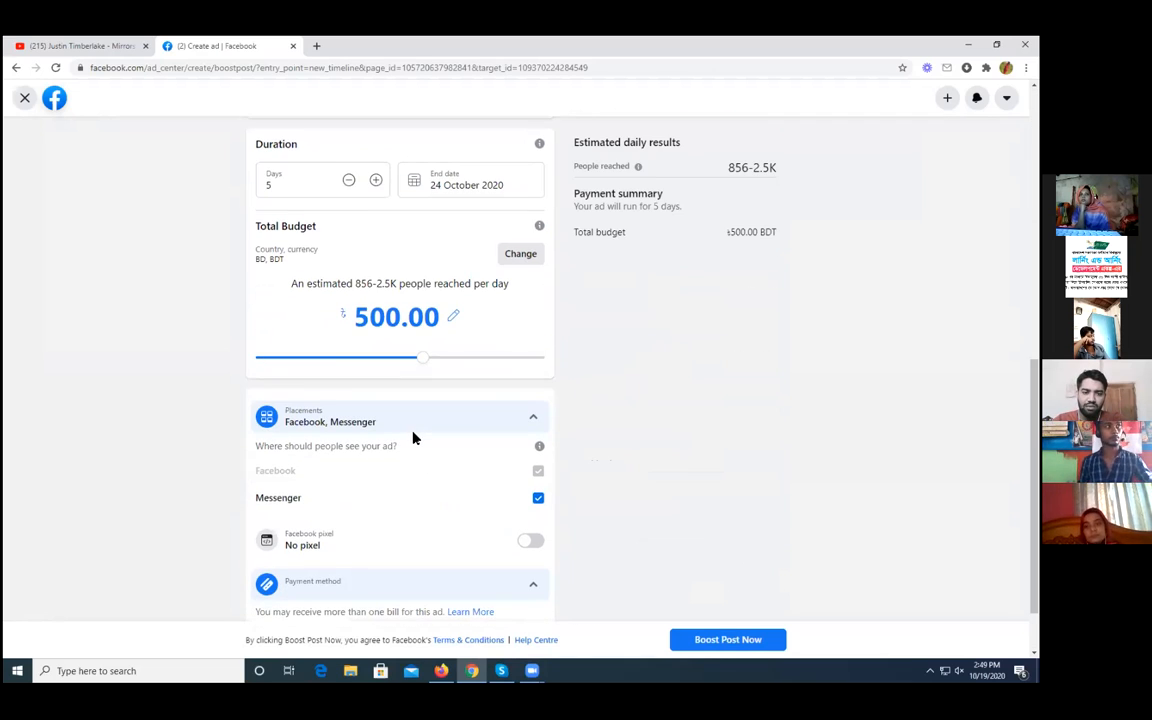
pyautogui.scroll(-1, 415, 438)
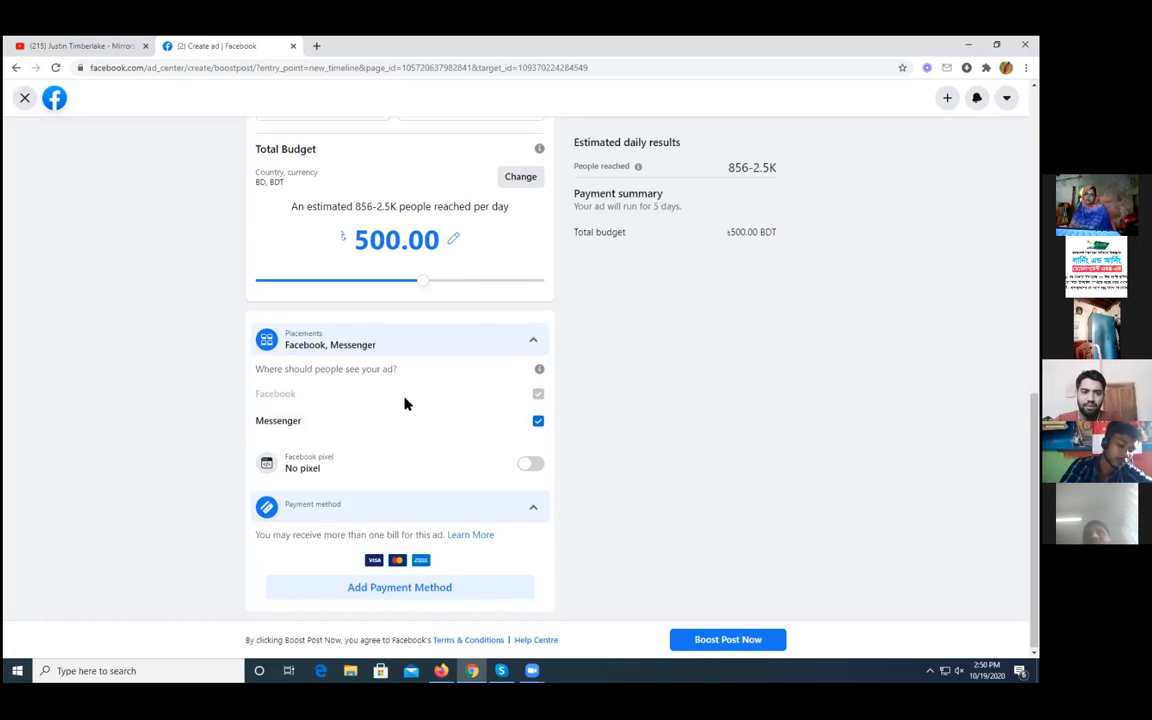
pyautogui.scroll(1, 405, 402)
pyautogui.scroll(2, 447, 226)
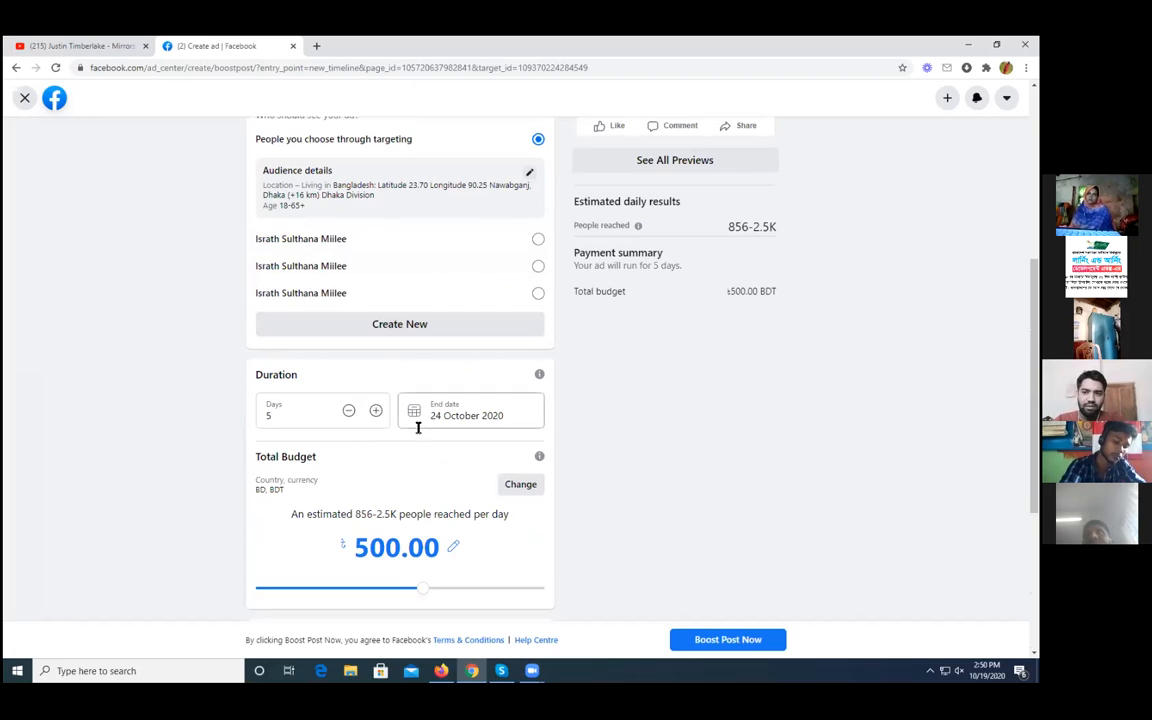
pyautogui.scroll(1, 425, 450)
pyautogui.scroll(-1, 365, 228)
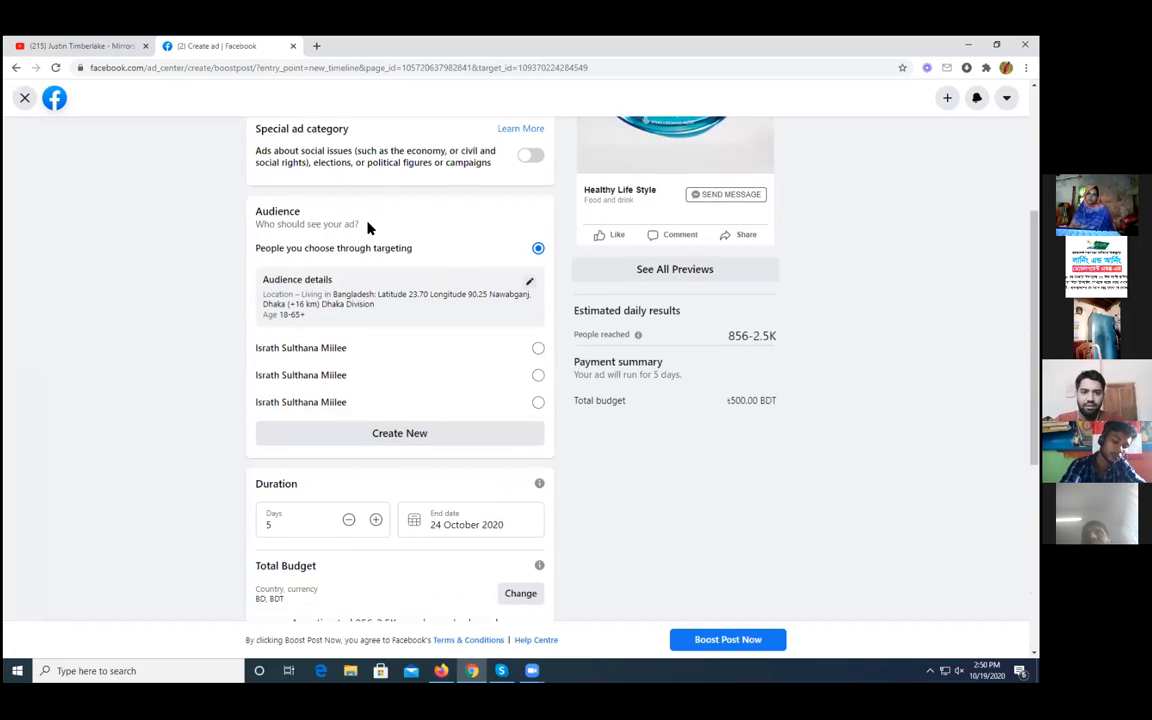
pyautogui.scroll(-2, 367, 228)
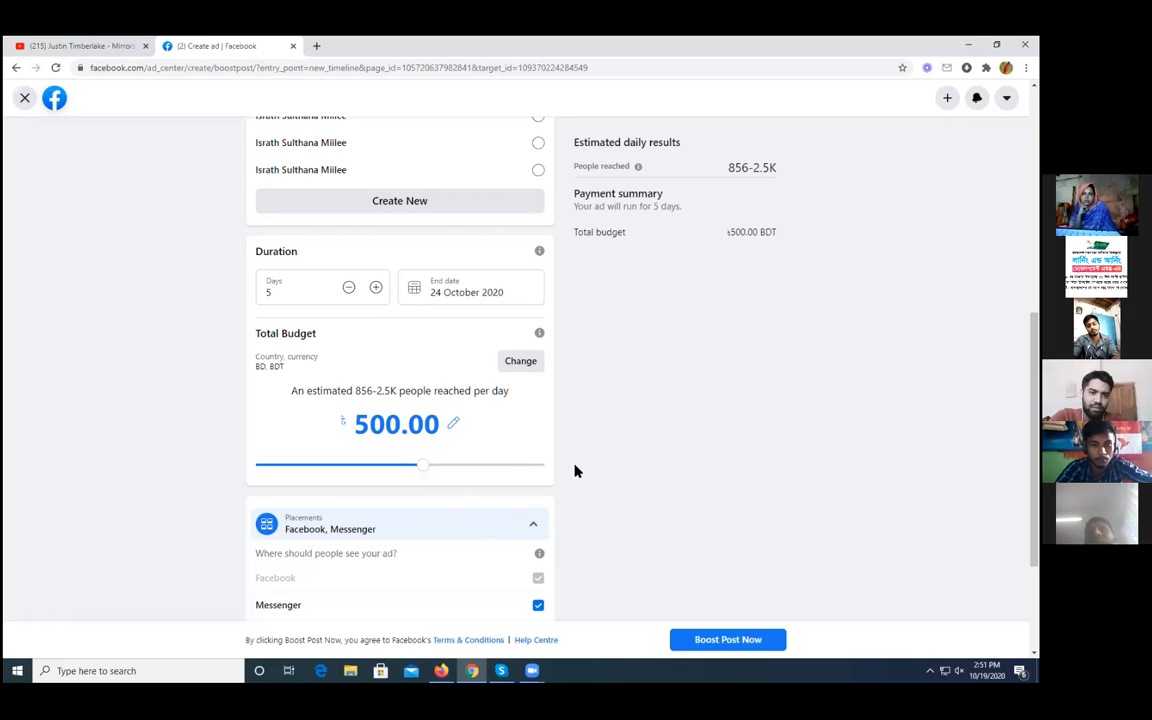
pyautogui.scroll(3, 568, 471)
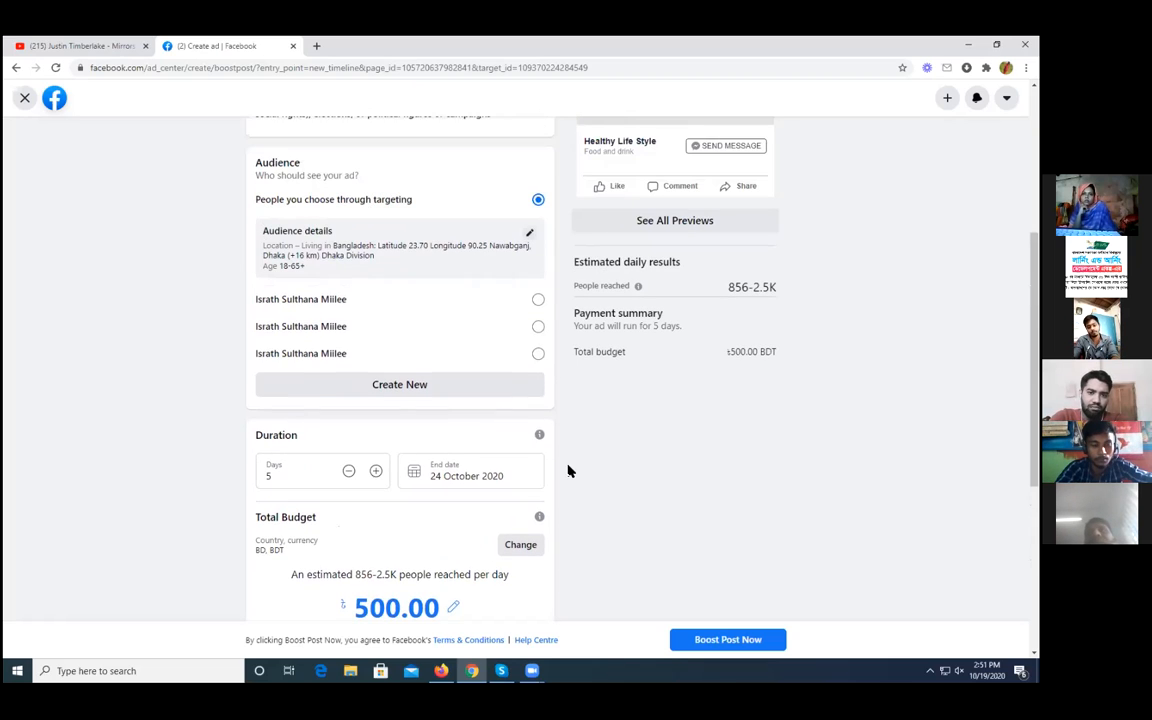
pyautogui.scroll(2, 568, 471)
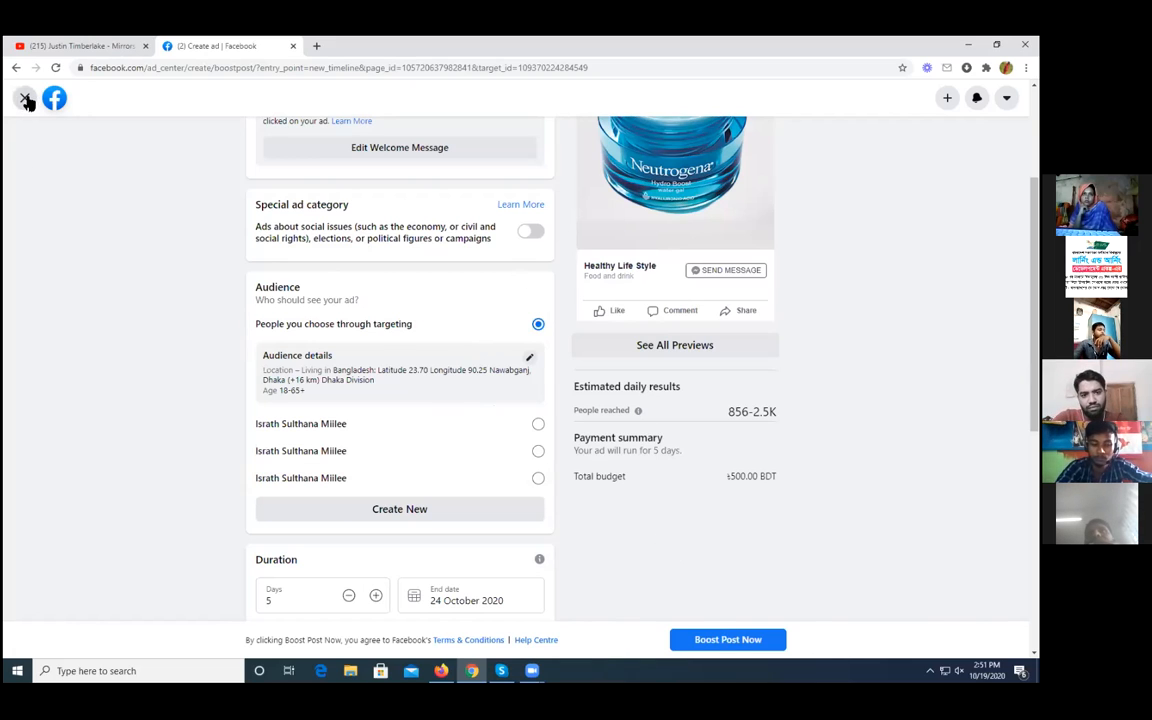
# Step: Leave the boost post setup, discarding its changes, and dismiss the two floating chat heads on the Healthy Life Style page
pyautogui.click(26, 98)
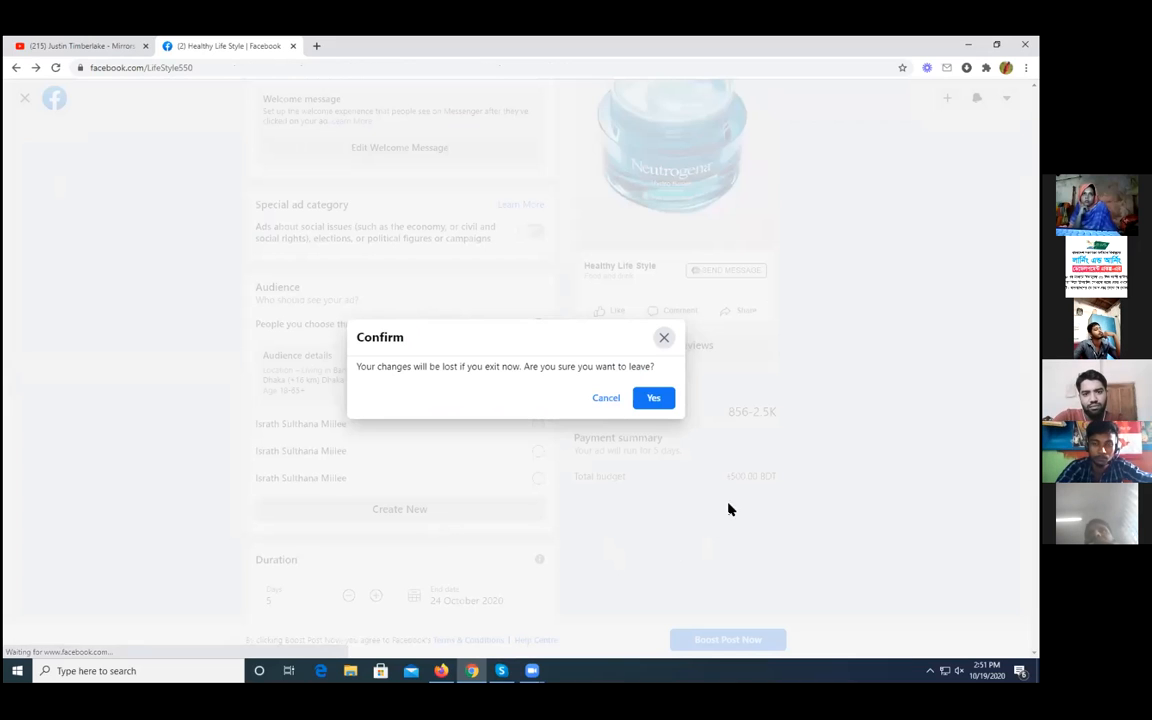
pyautogui.click(653, 398)
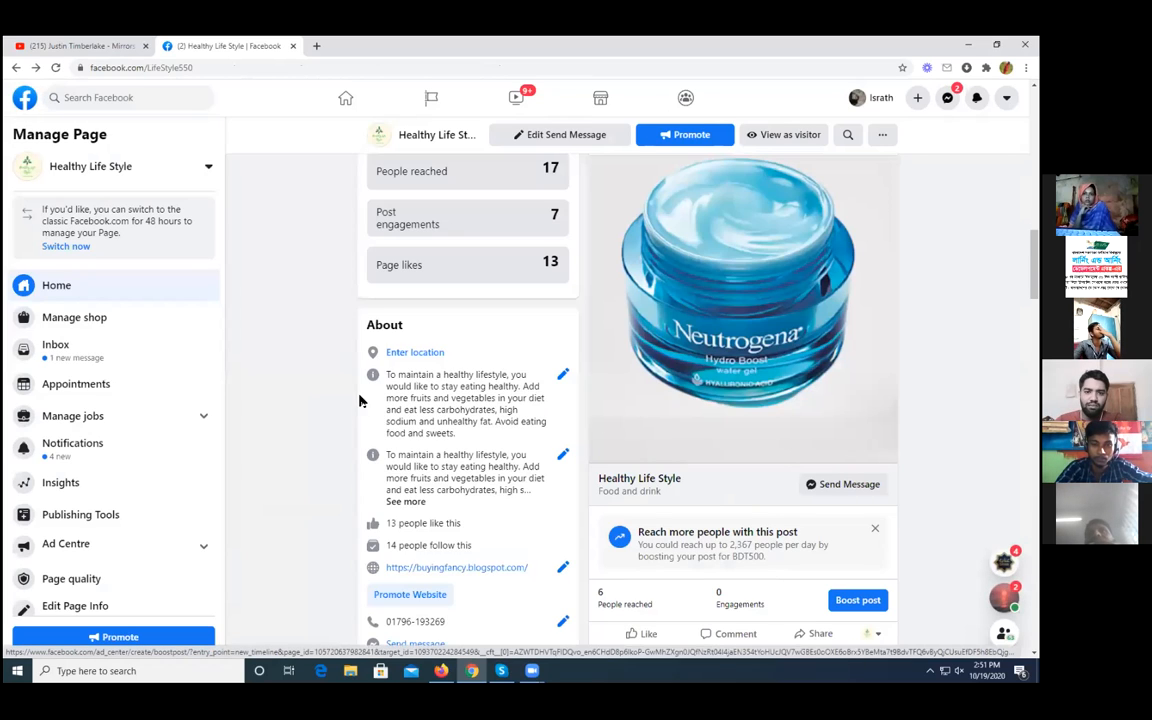
pyautogui.scroll(5, 345, 392)
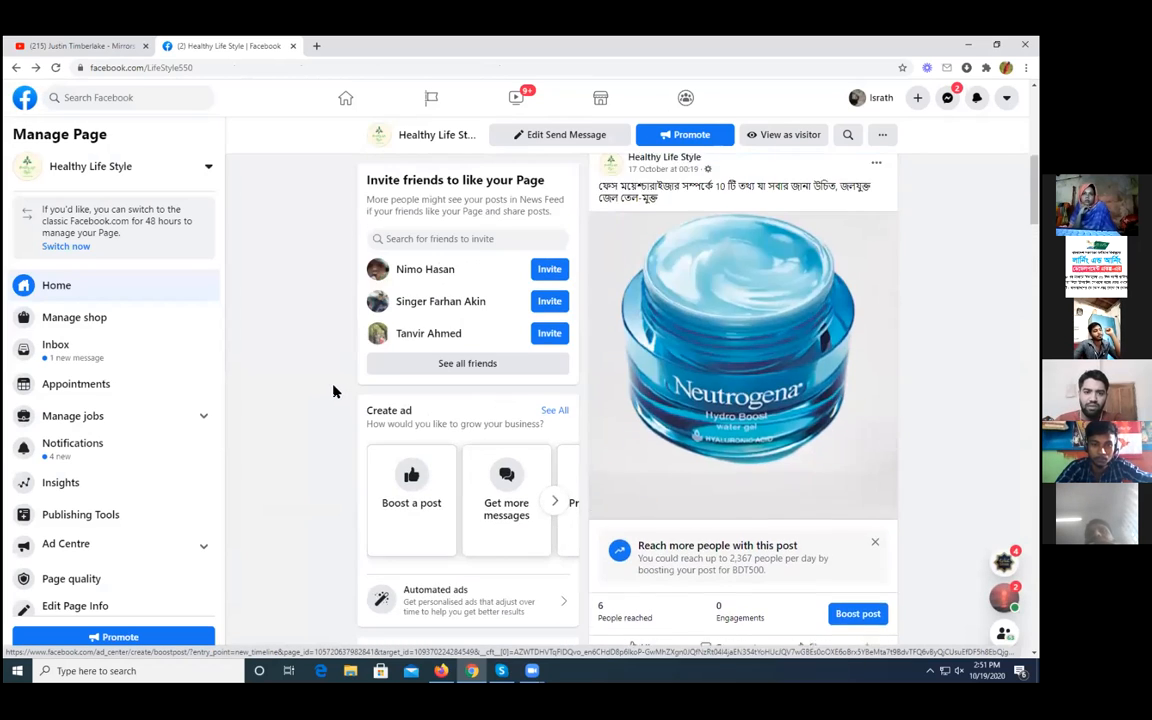
pyautogui.scroll(5, 335, 392)
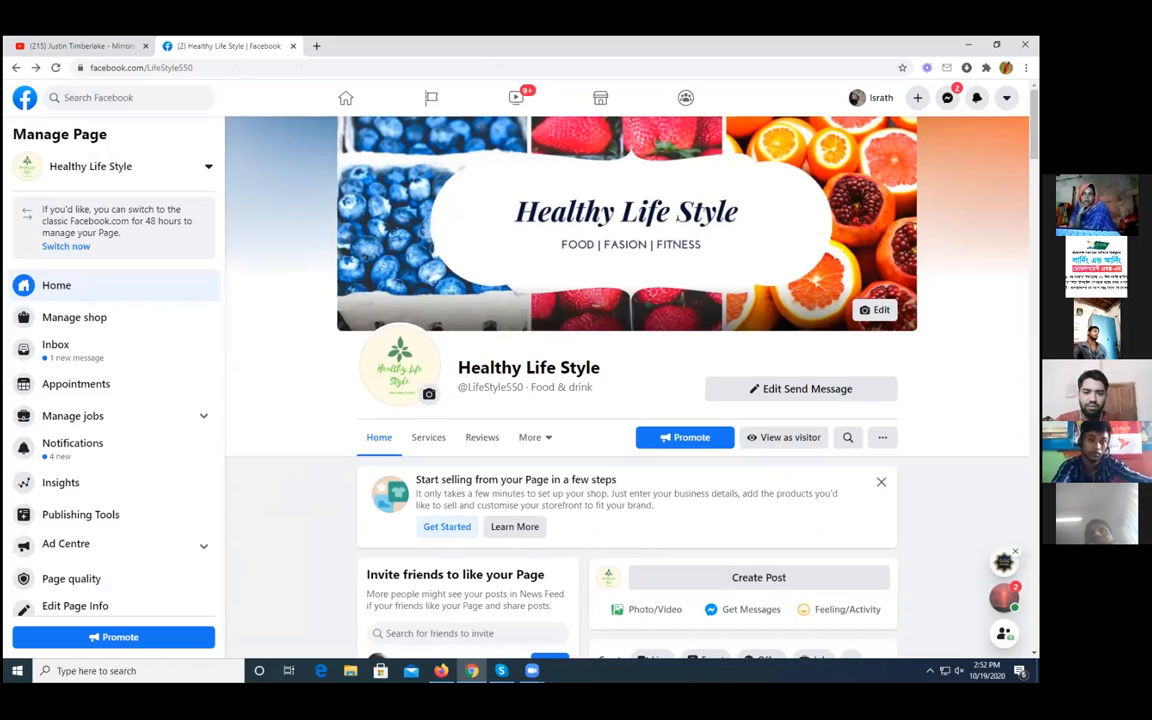
pyautogui.click(1015, 551)
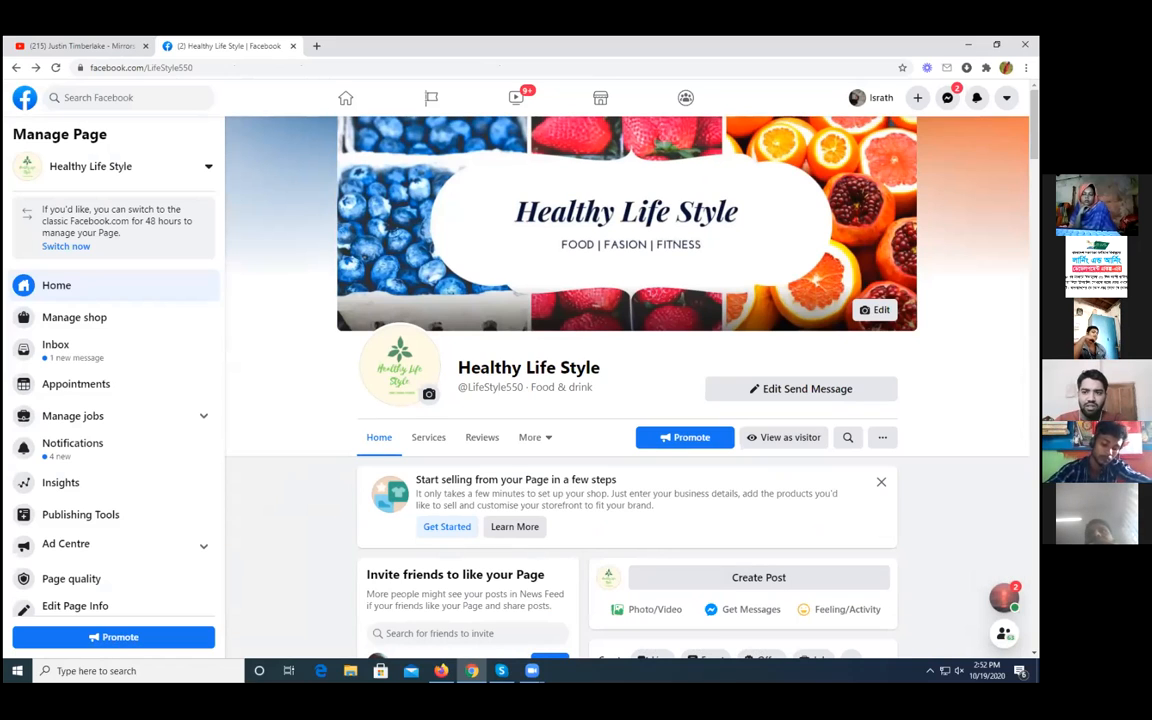
pyautogui.click(1015, 587)
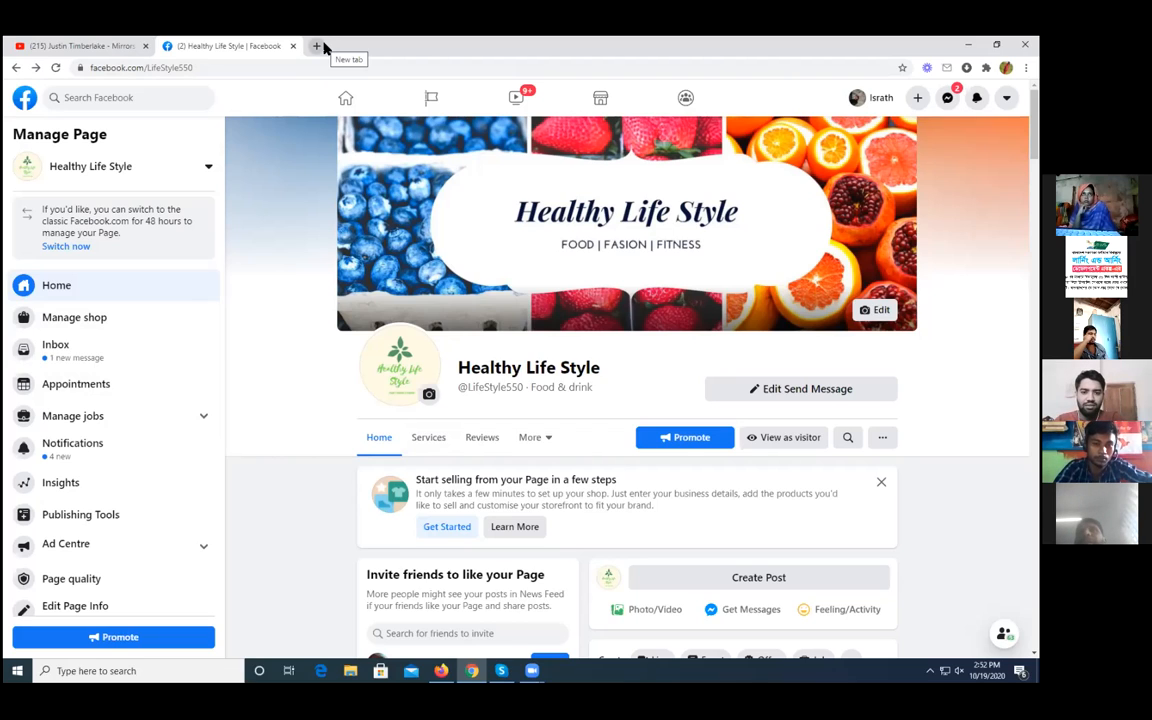
# Step: Search the web for "ads manager" in a new browser tab
pyautogui.click(111, 46)
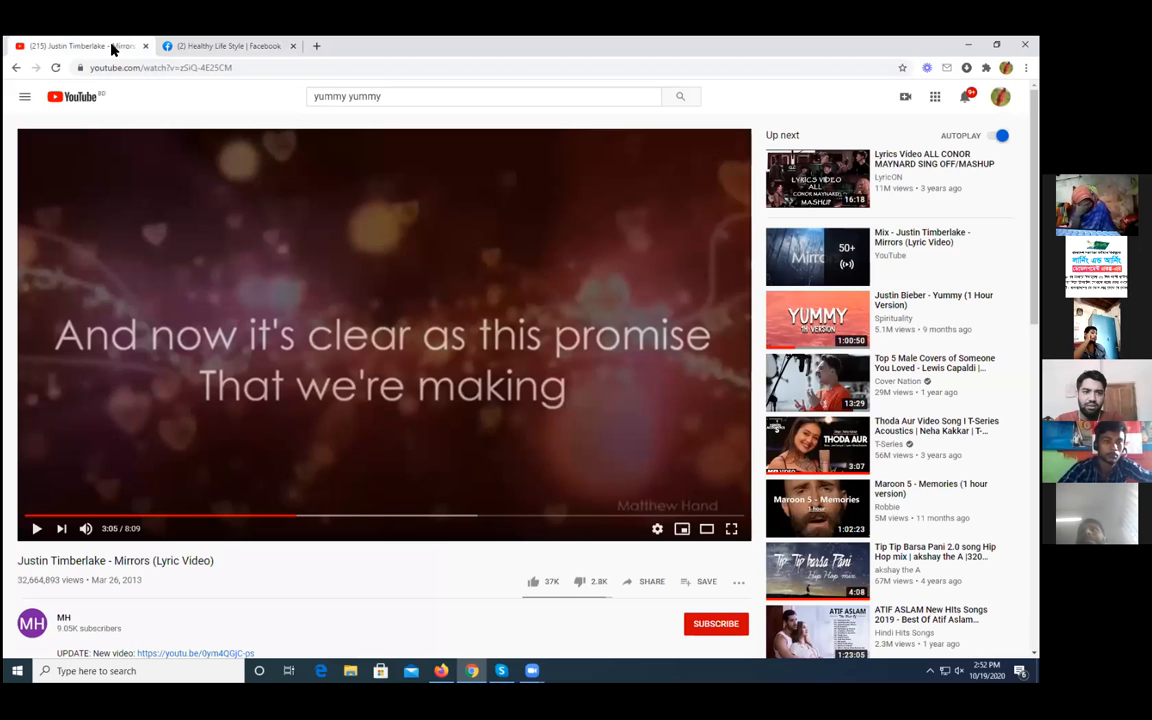
pyautogui.click(257, 47)
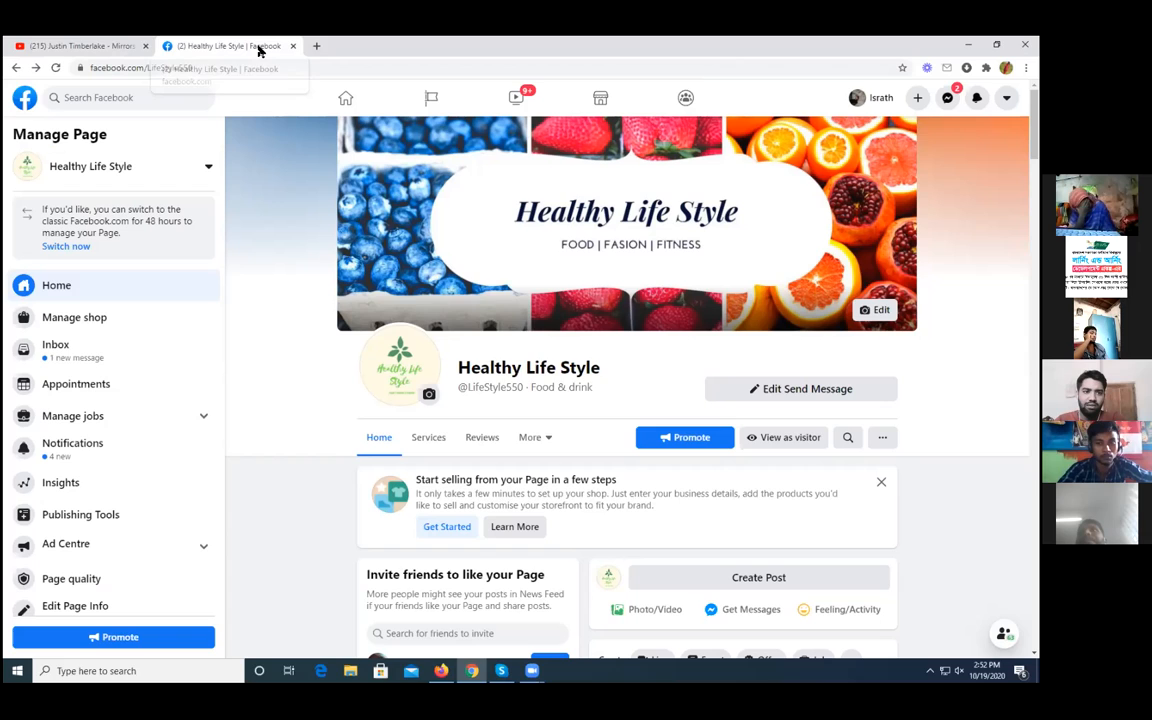
pyautogui.click(318, 47)
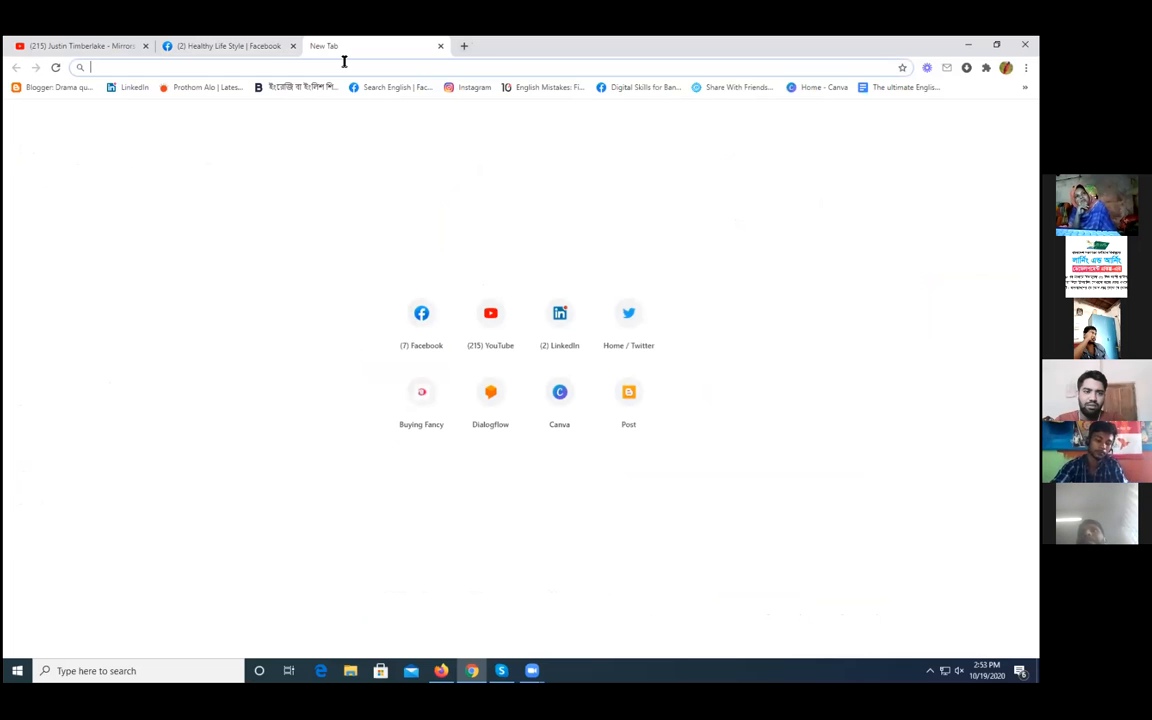
pyautogui.write('ads')
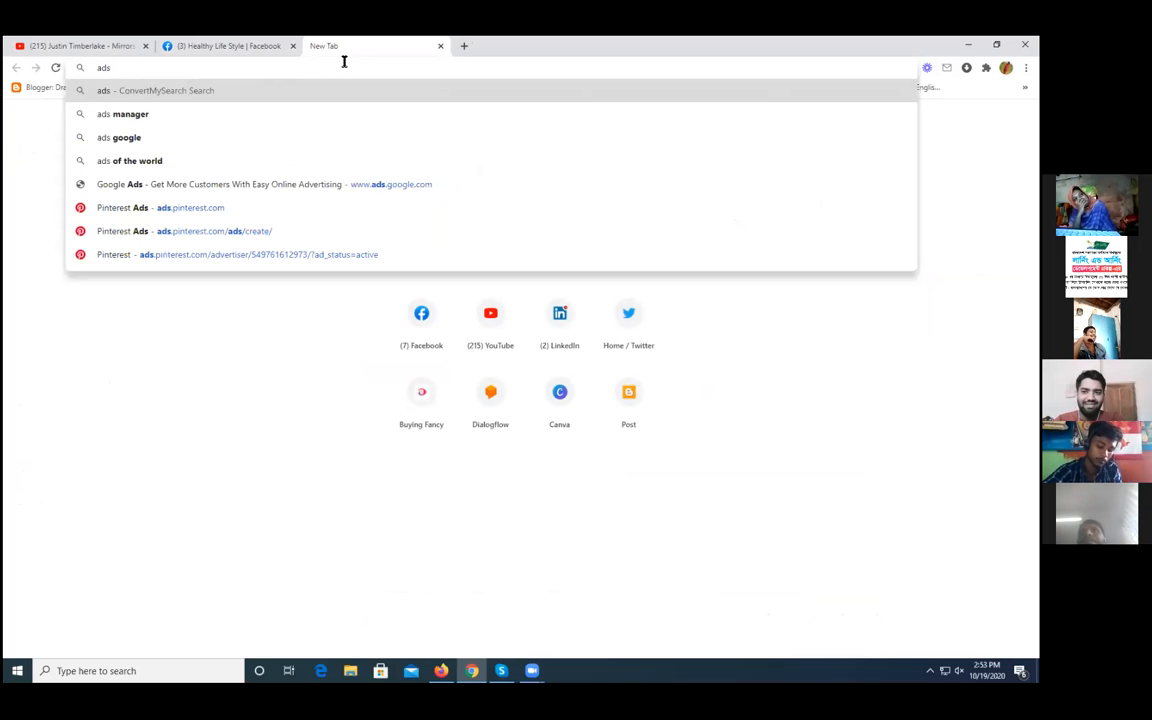
pyautogui.write('ma')
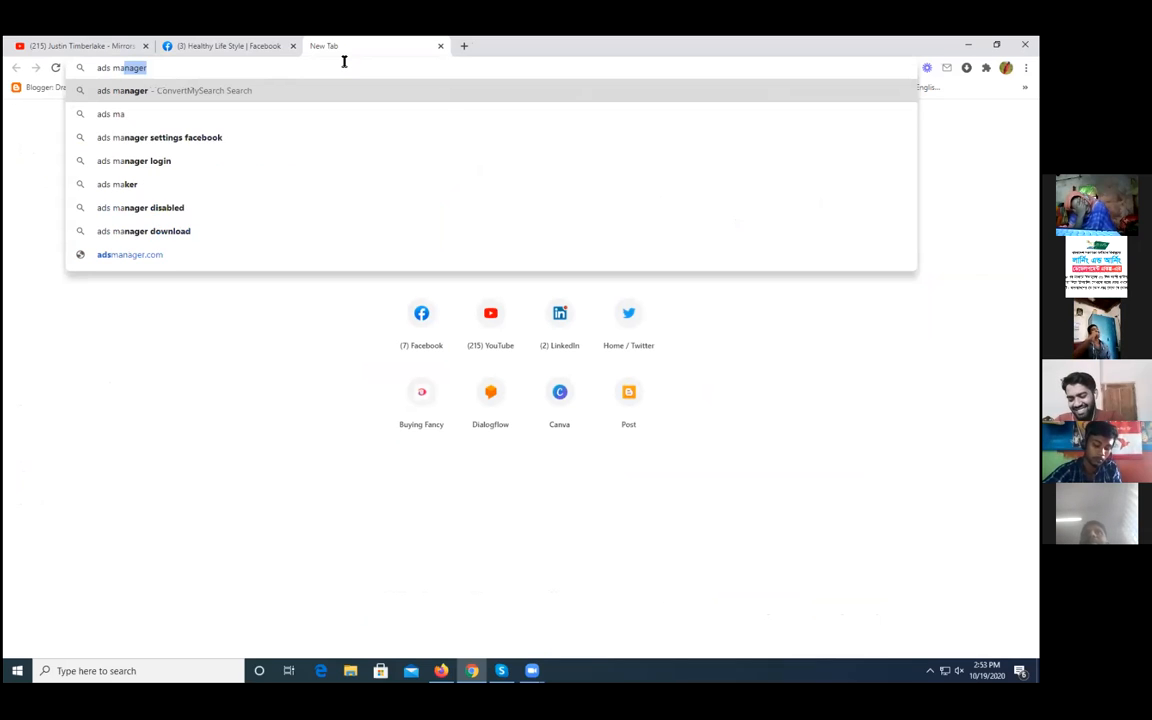
pyautogui.press('Return')
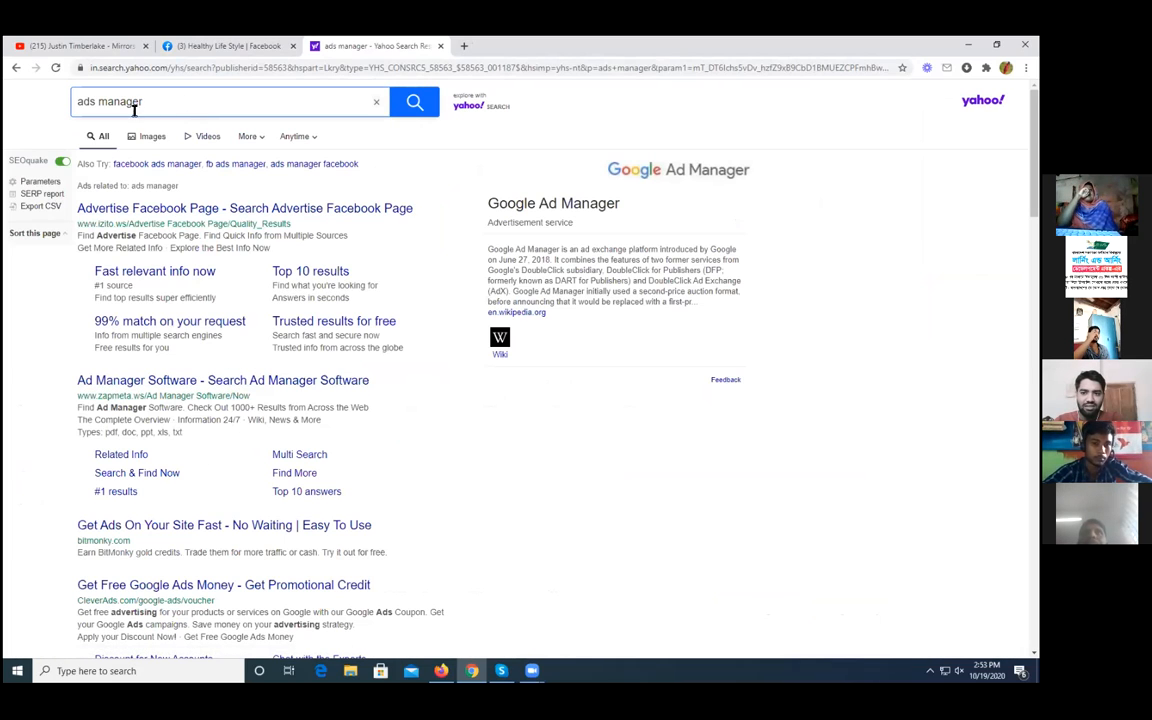
pyautogui.click(98, 97)
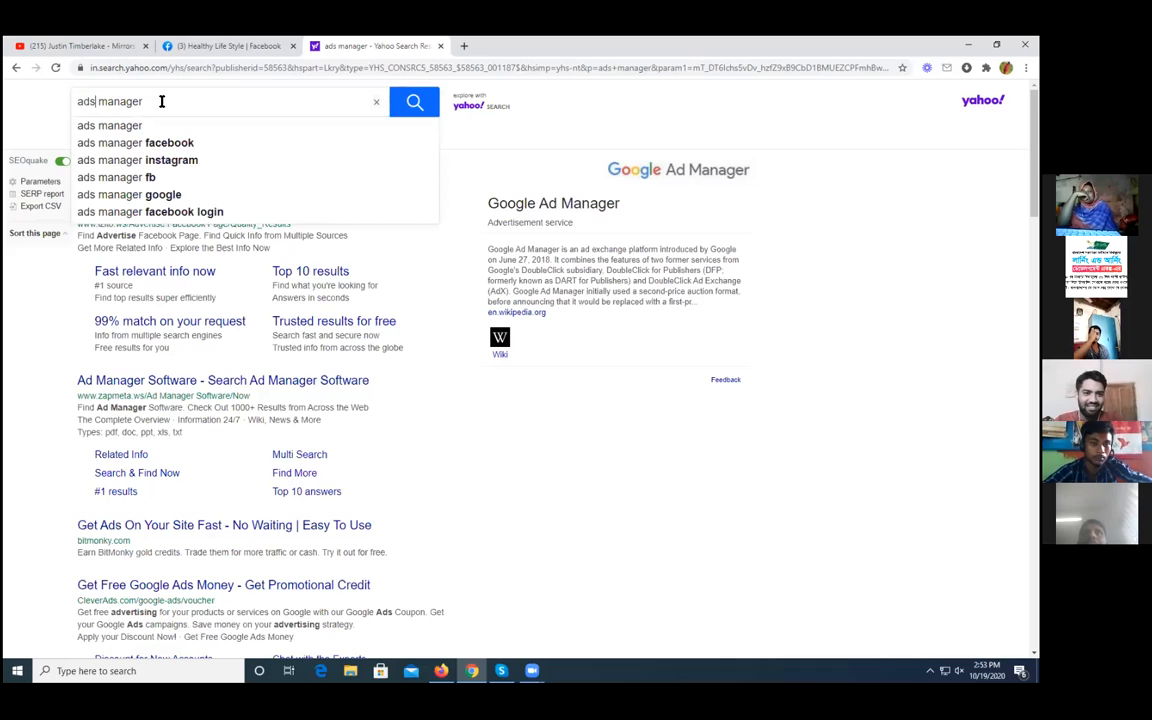
pyautogui.press('BackSpace')
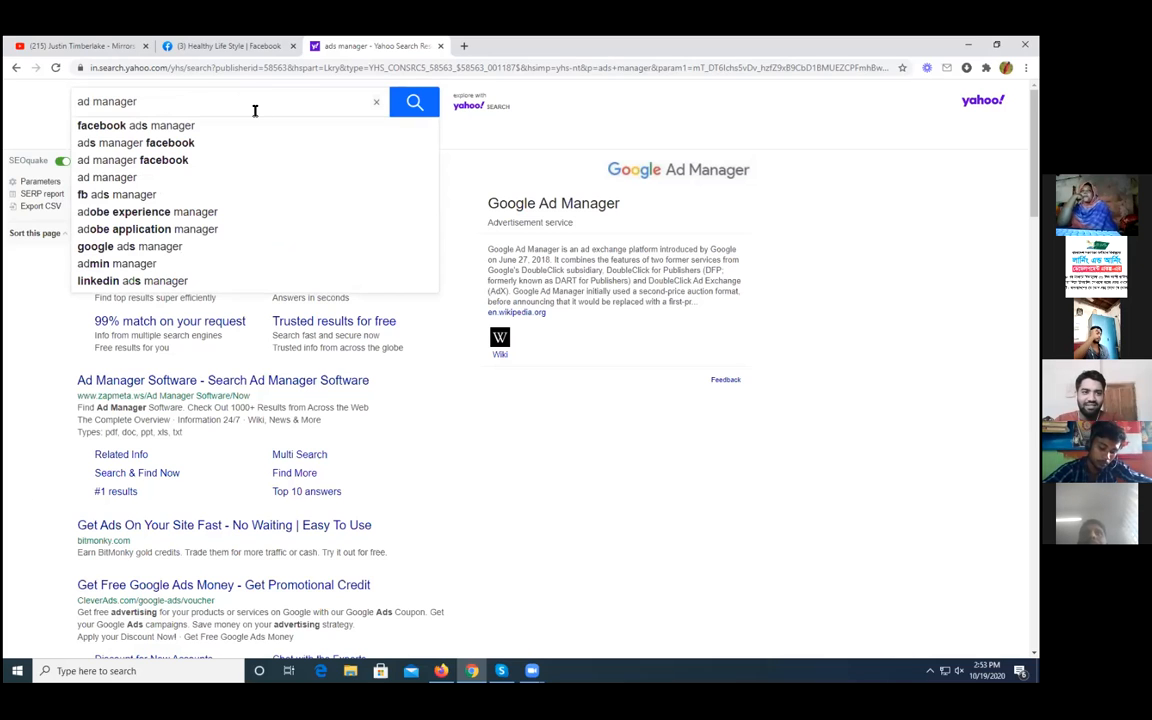
pyautogui.moveTo(168, 98); pyautogui.dragTo(69, 89)
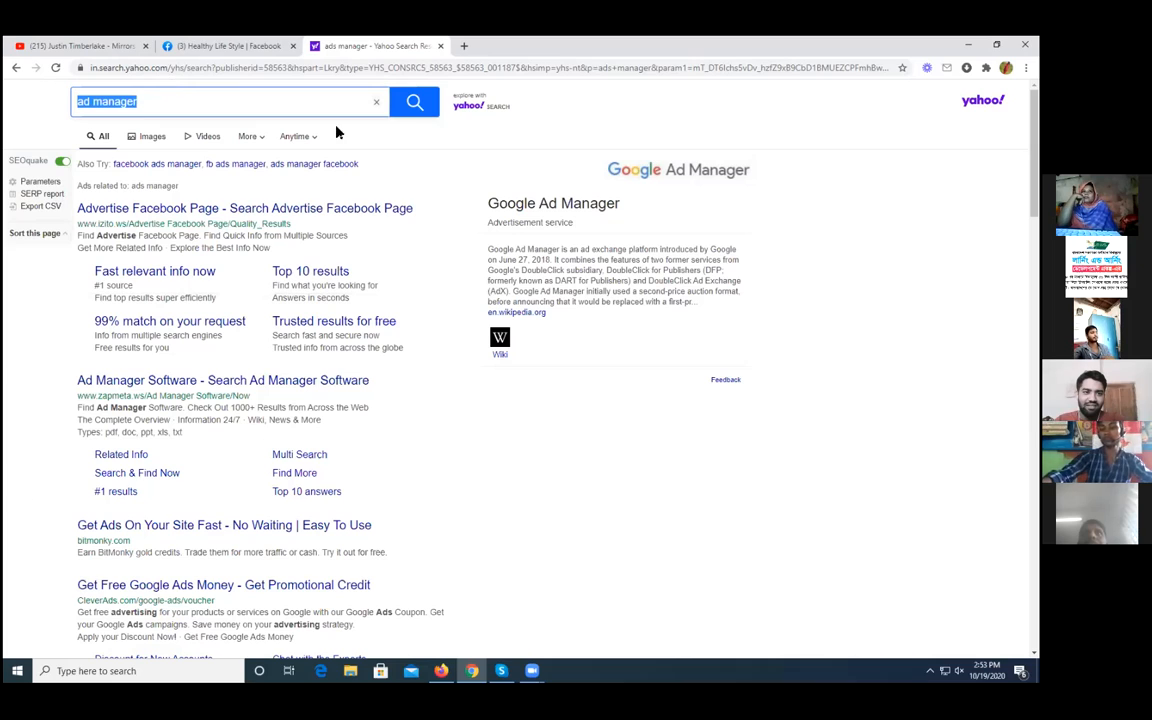
pyautogui.click(798, 440)
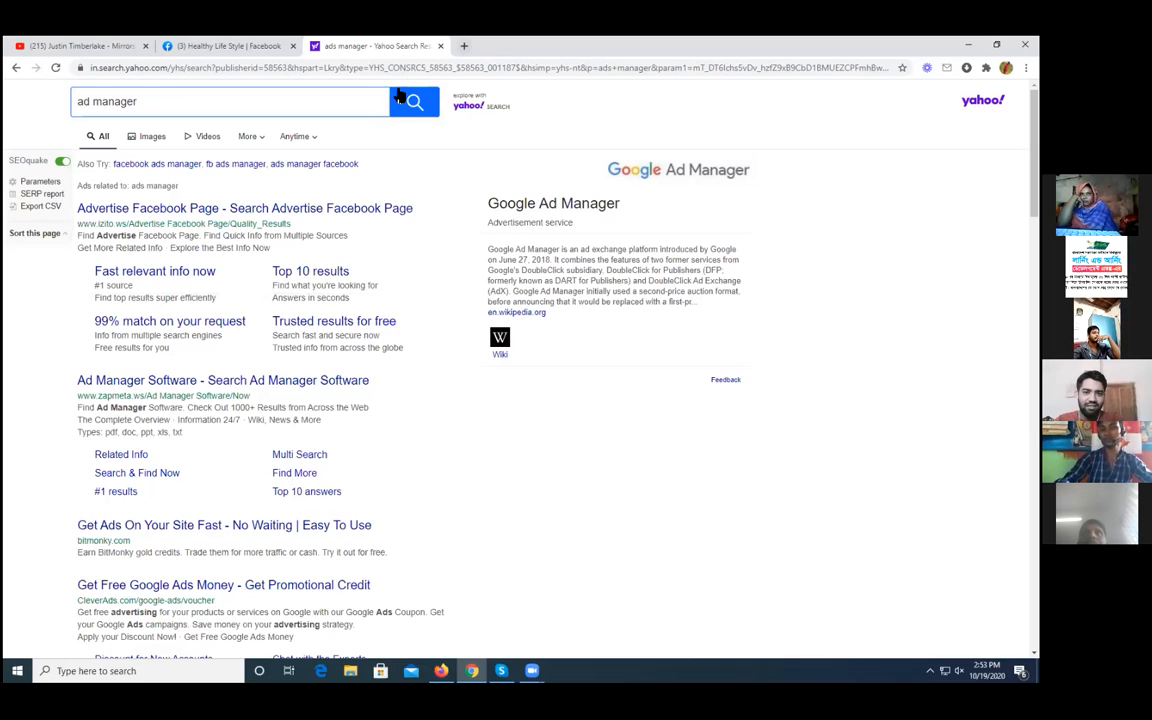
pyautogui.click(641, 177)
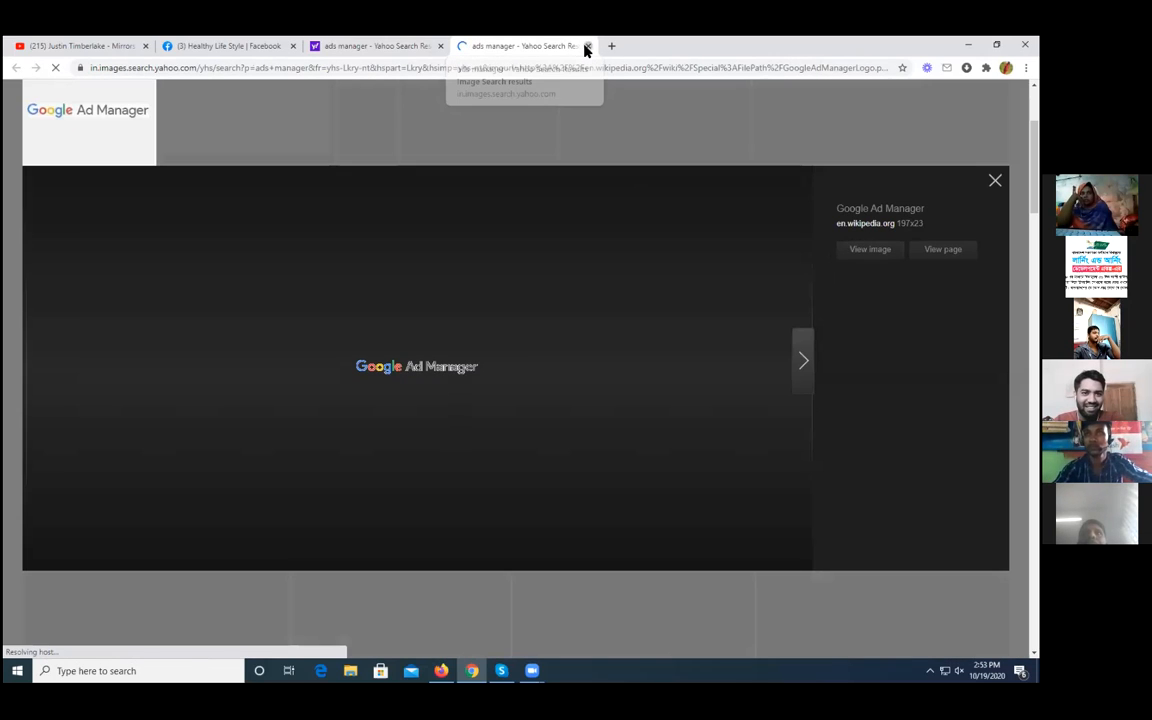
pyautogui.click(587, 46)
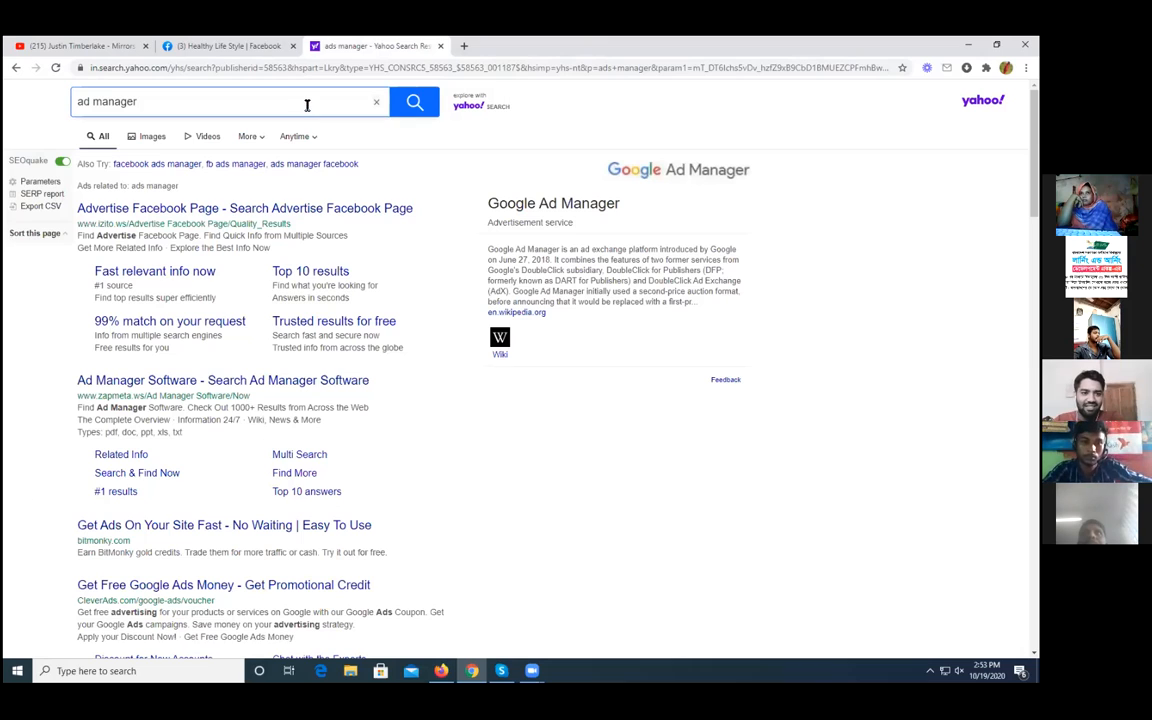
# Step: Search for google.com, open Google from the results, and search there for "ad manager"
pyautogui.moveTo(307, 102); pyautogui.dragTo(13, 108)
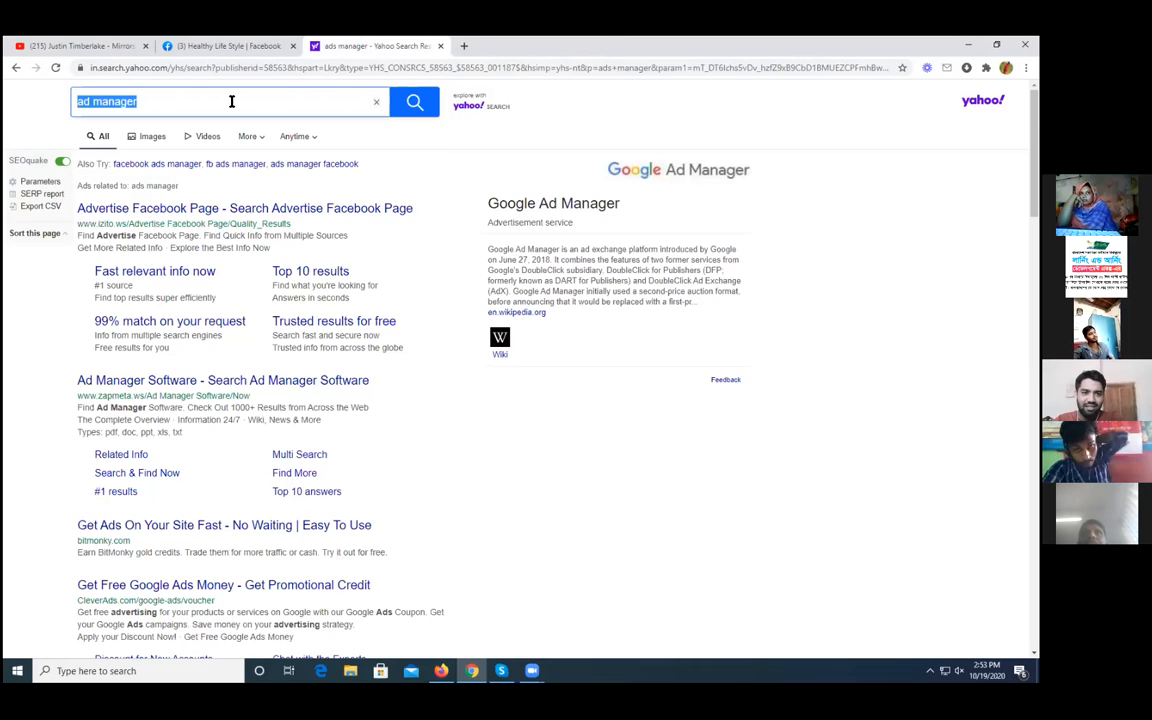
pyautogui.write('g')
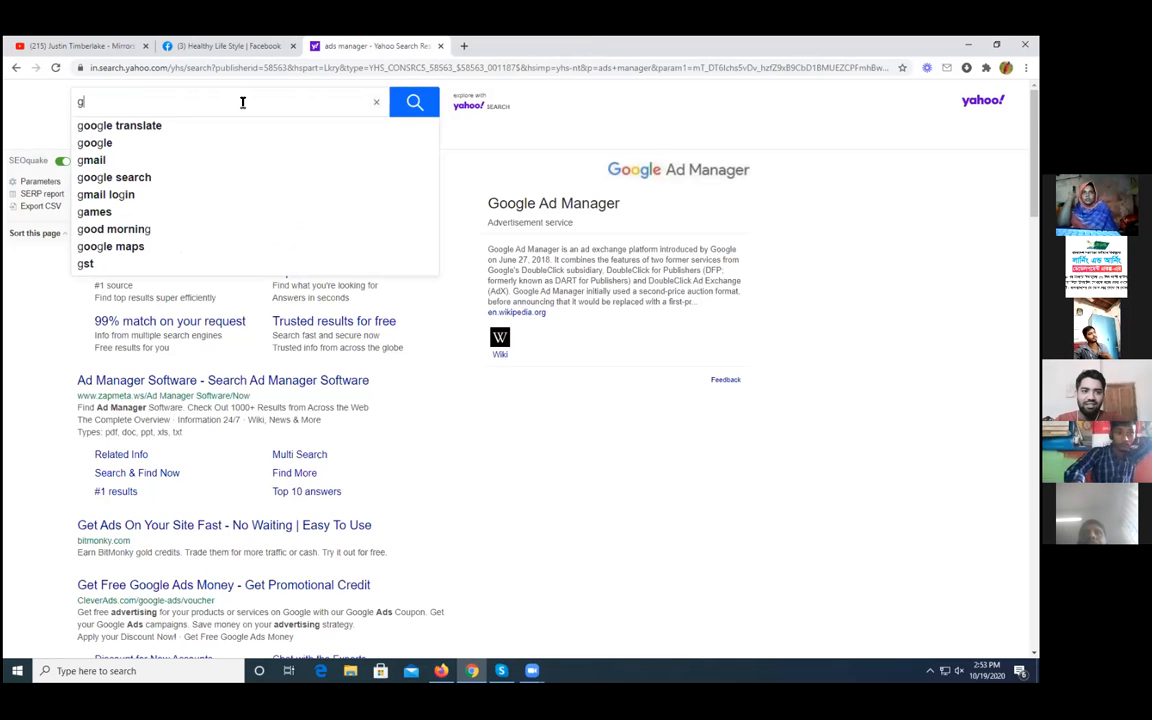
pyautogui.write('oogle.com')
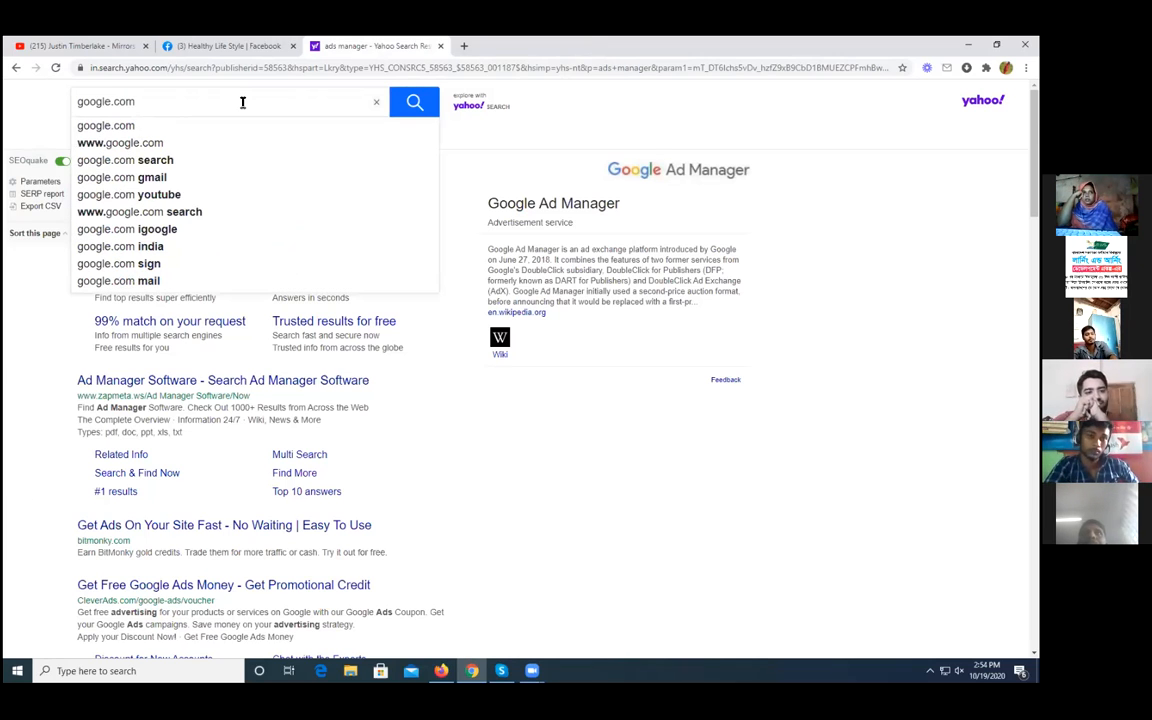
pyautogui.press('Return')
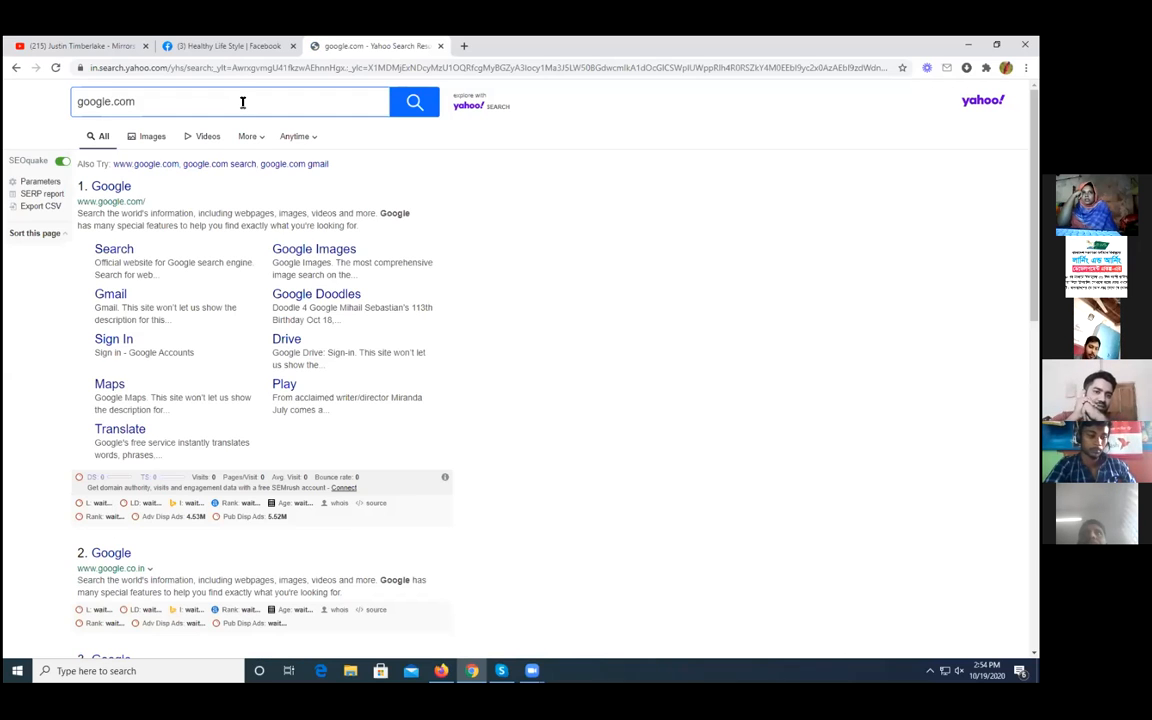
pyautogui.click(113, 187)
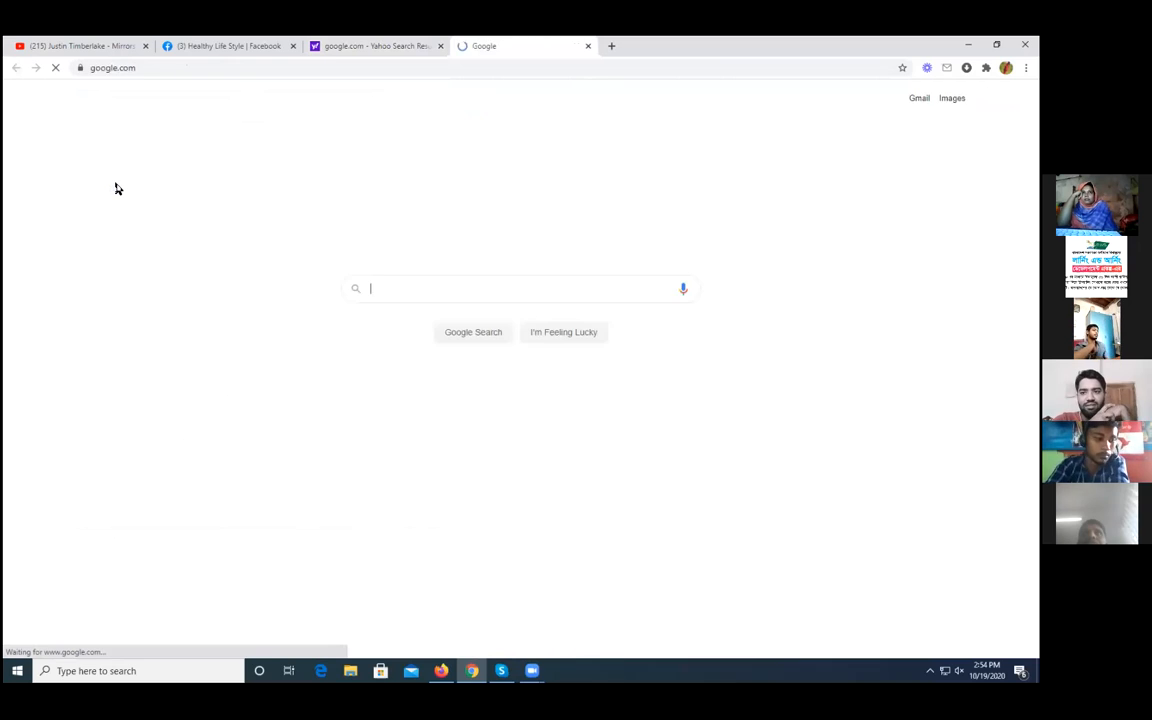
pyautogui.click(424, 285)
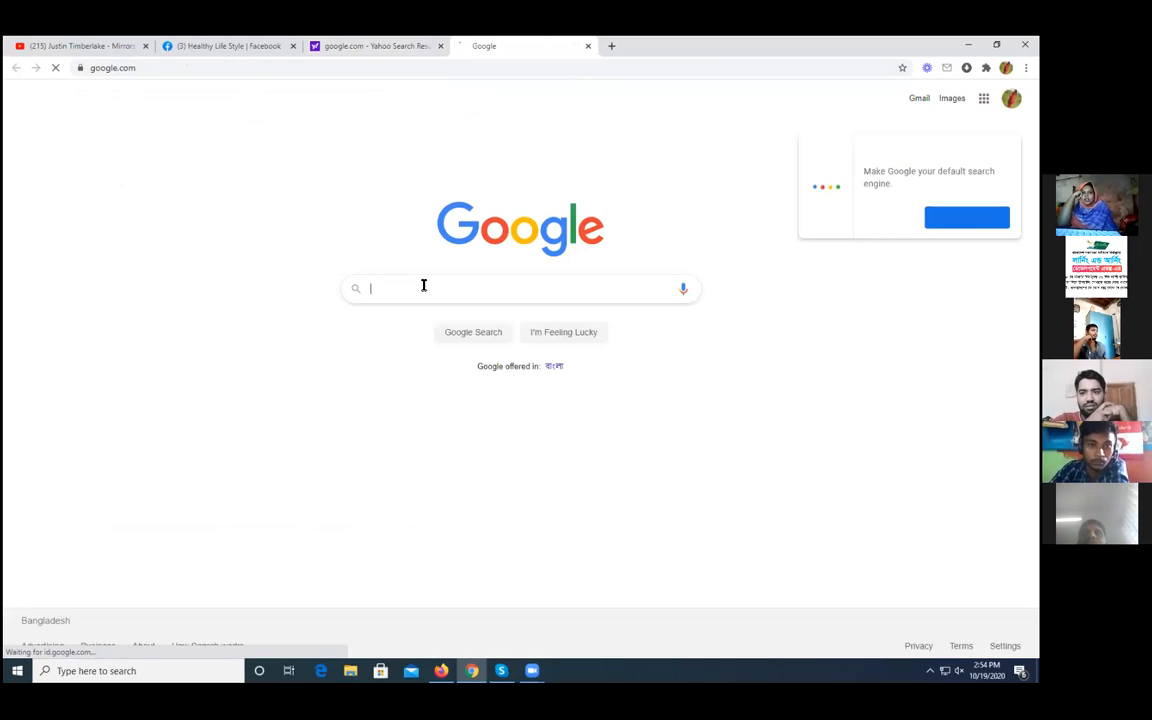
pyautogui.write('ad manager')
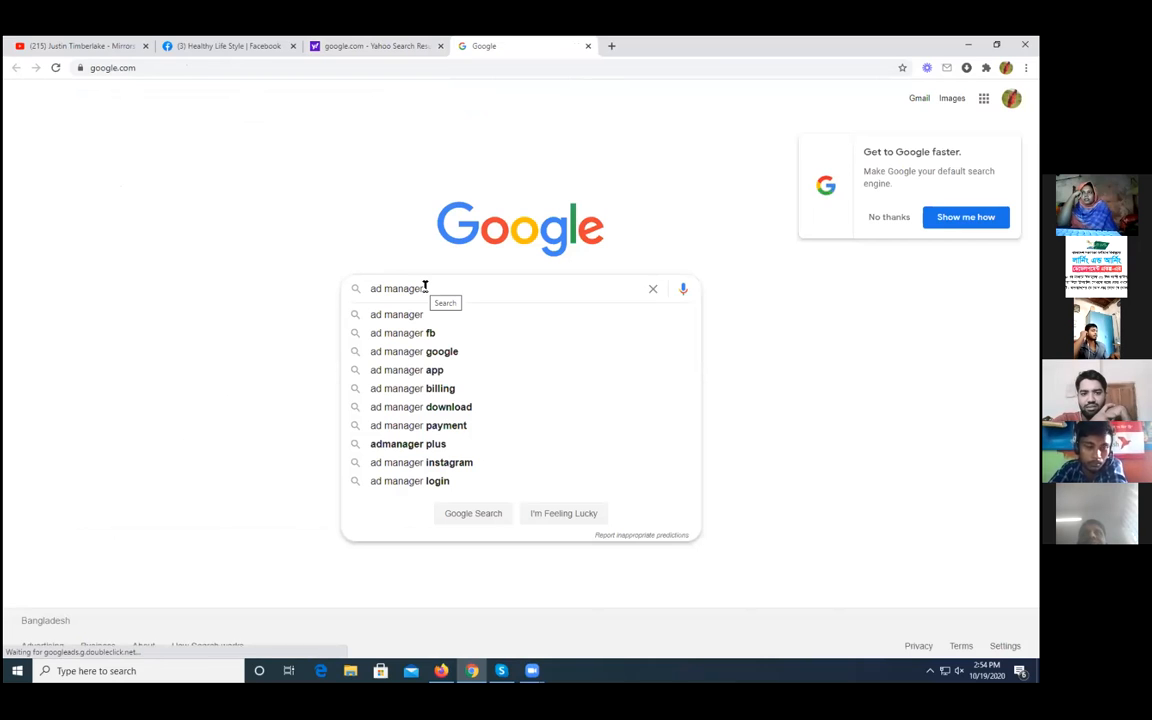
pyautogui.press('Return')
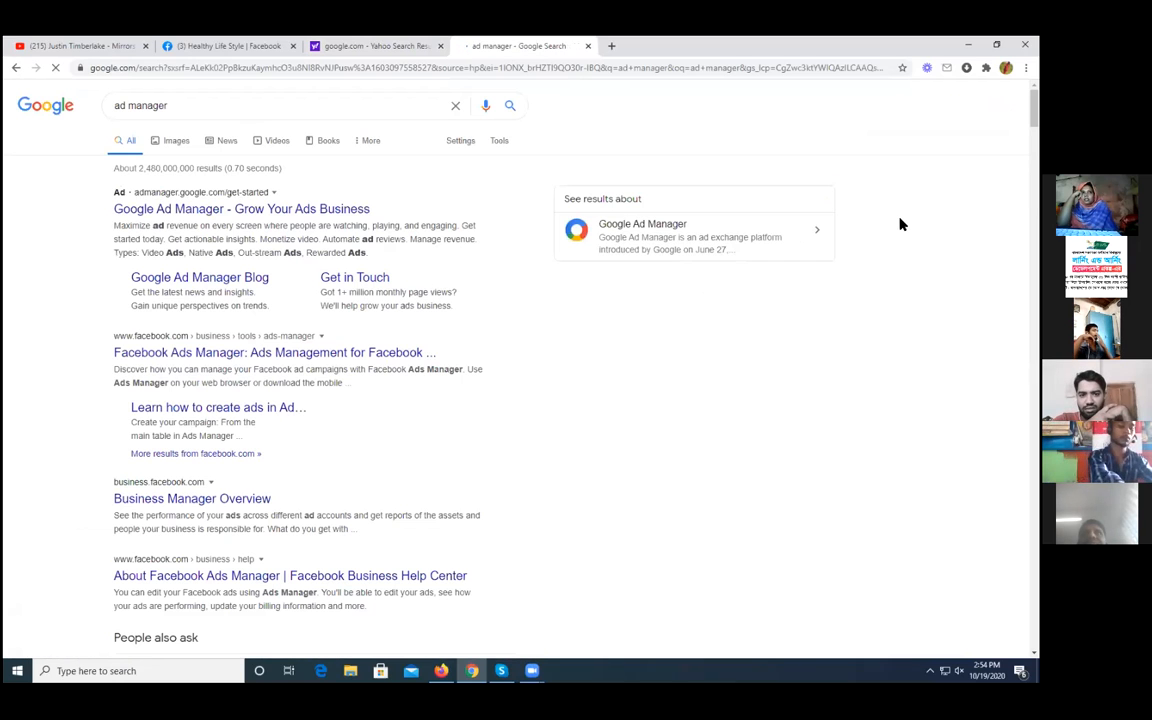
# Step: Enter Facebook Ads Manager through its business page in the search results, and close the leftover Yahoo results tab
pyautogui.click(178, 356)
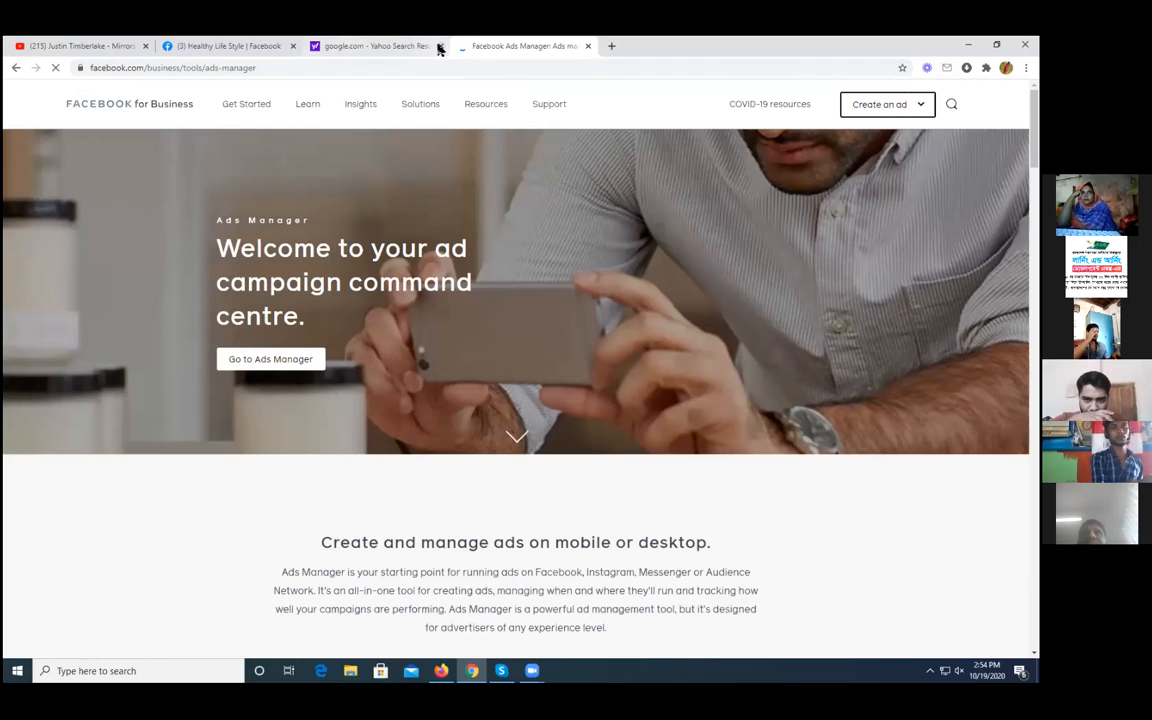
pyautogui.click(437, 46)
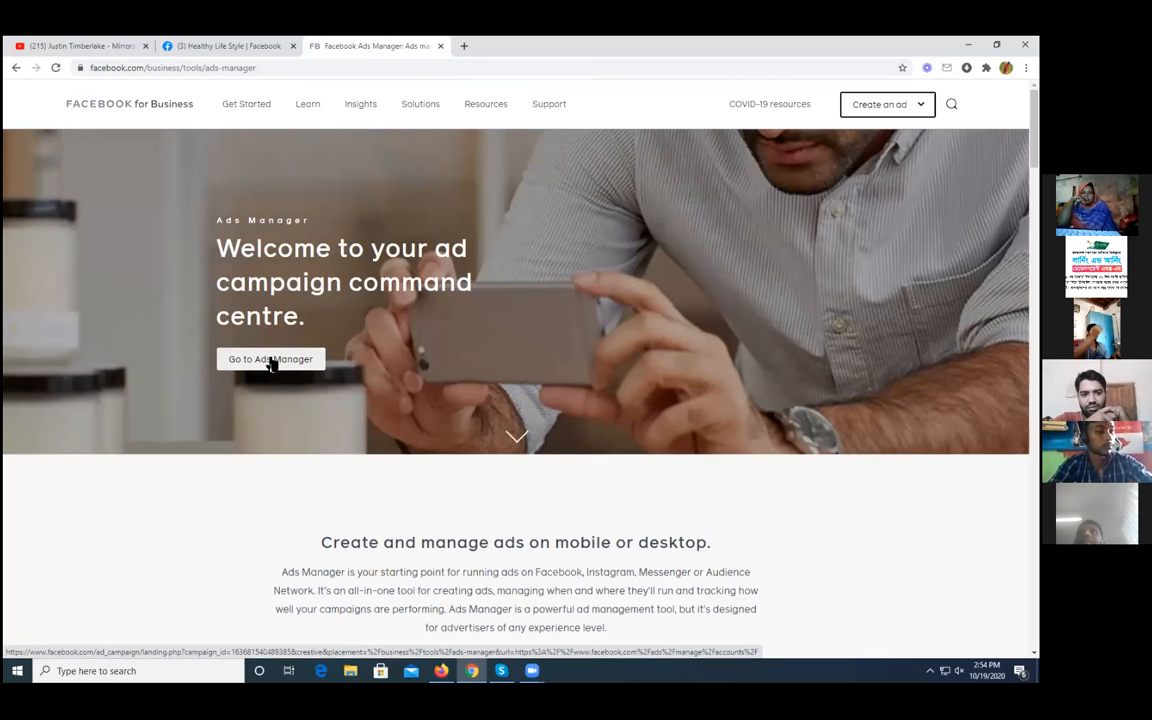
pyautogui.hotkey('ctrl', '+')
pyautogui.hotkey('ctrl', '+')
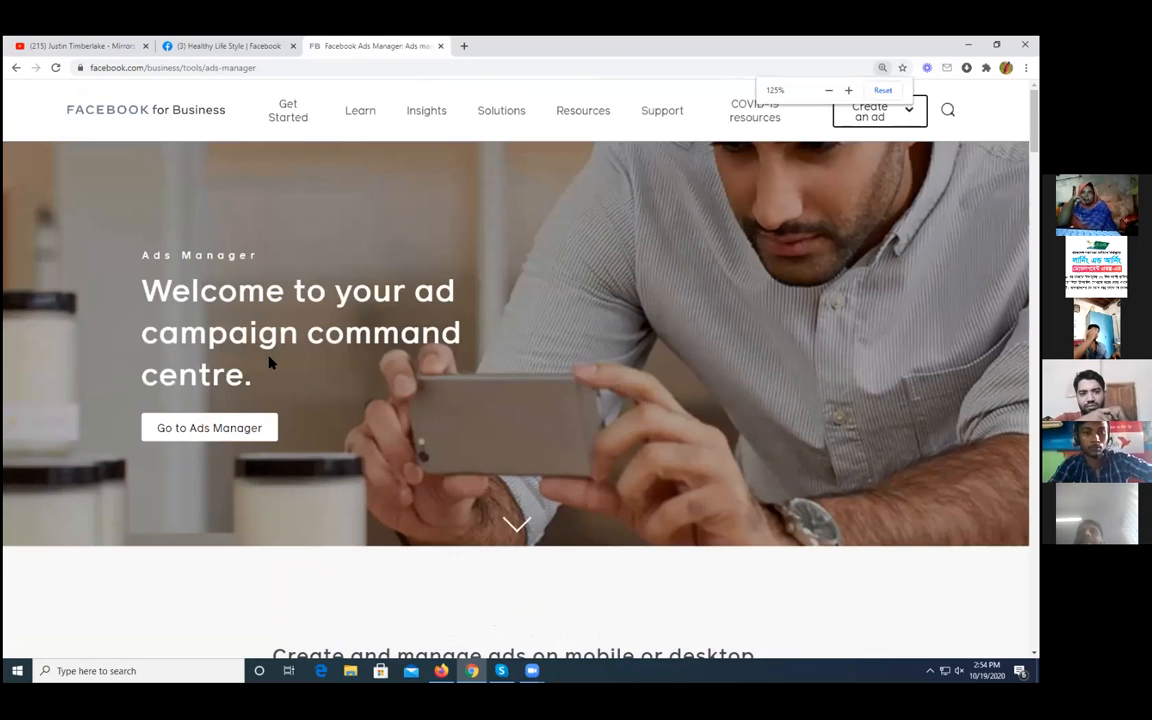
pyautogui.hotkey('ctrl', '-')
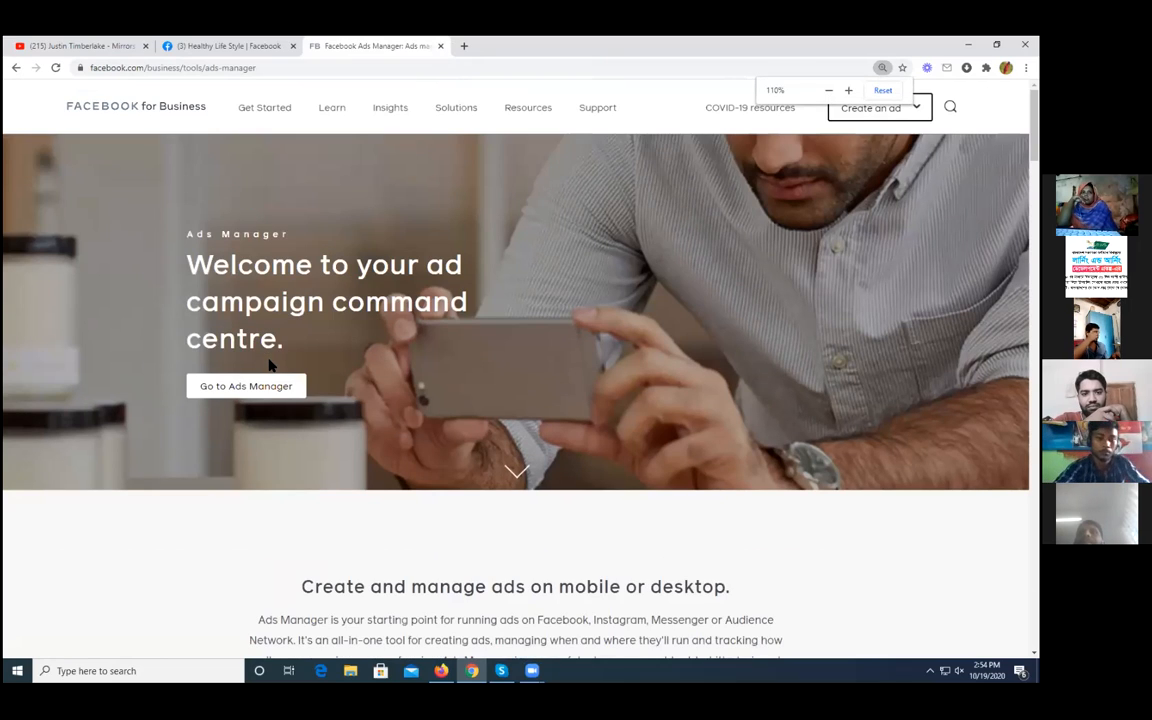
pyautogui.hotkey('ctrl', '-')
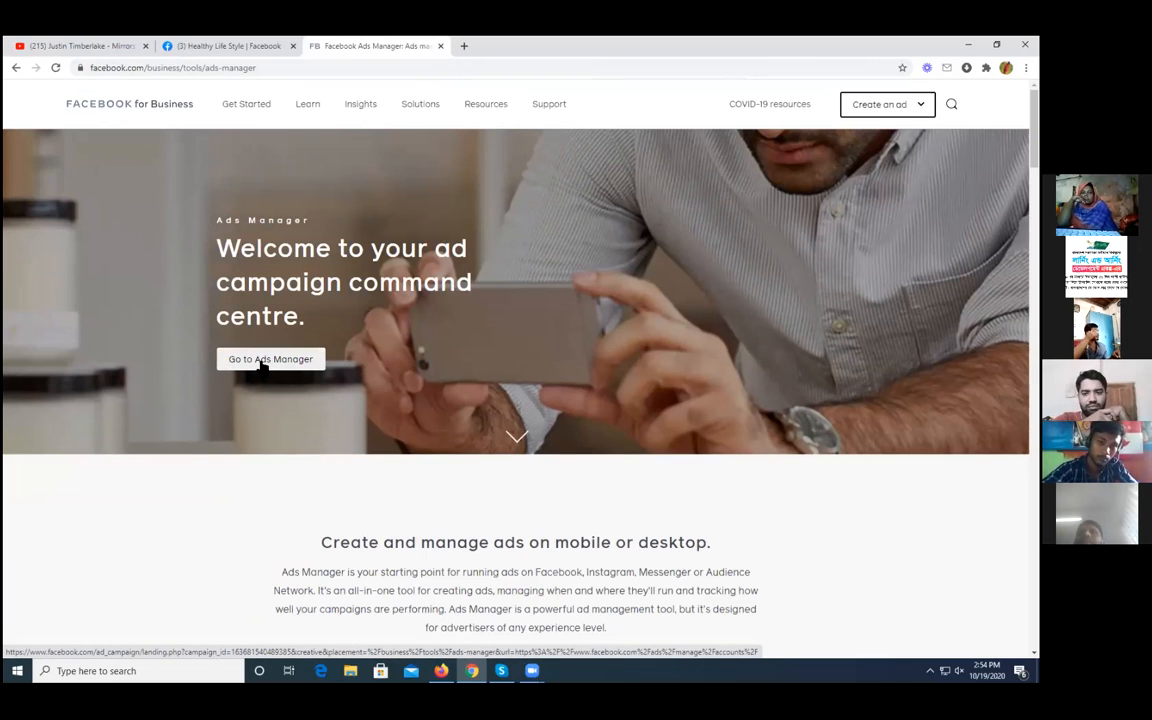
pyautogui.click(262, 362)
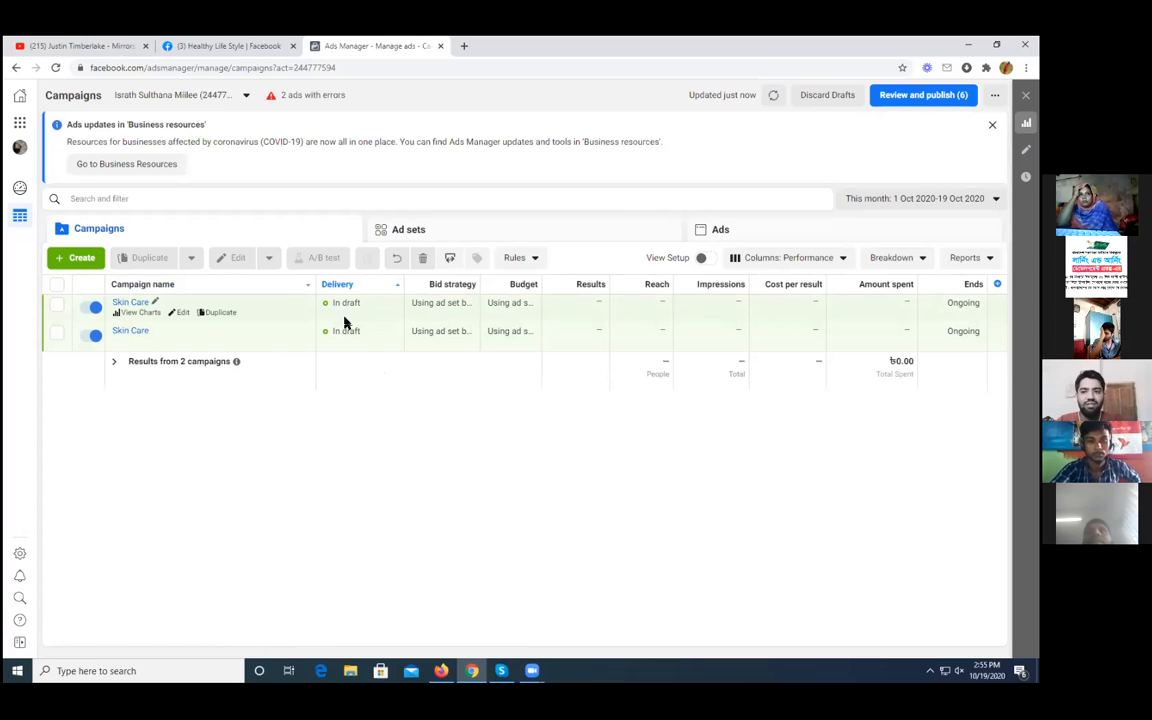
# Step: Delete both Skin Care draft campaigns from the campaign list
pyautogui.click(54, 334)
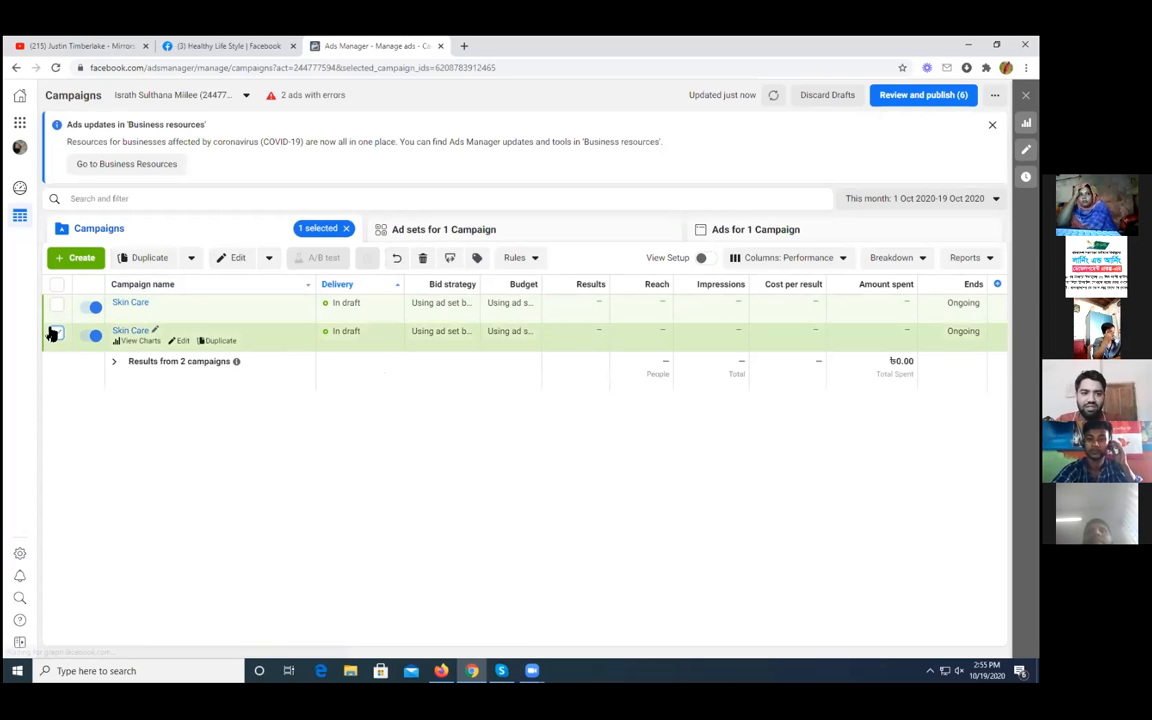
pyautogui.click(56, 306)
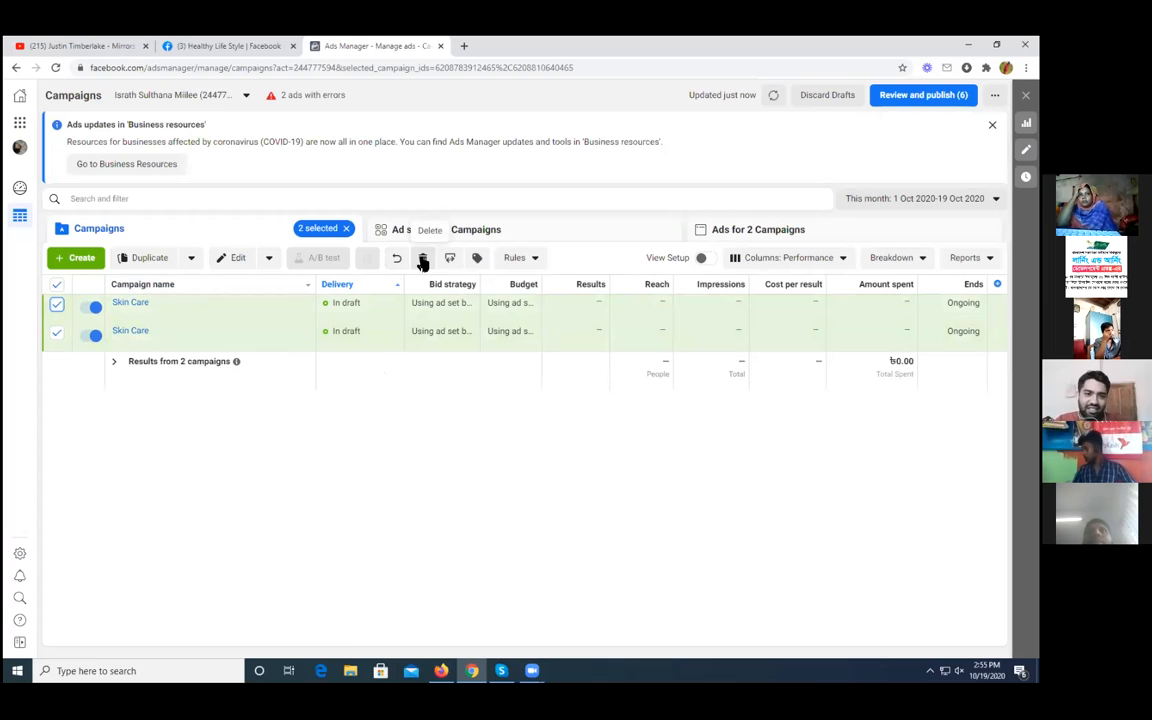
pyautogui.click(423, 259)
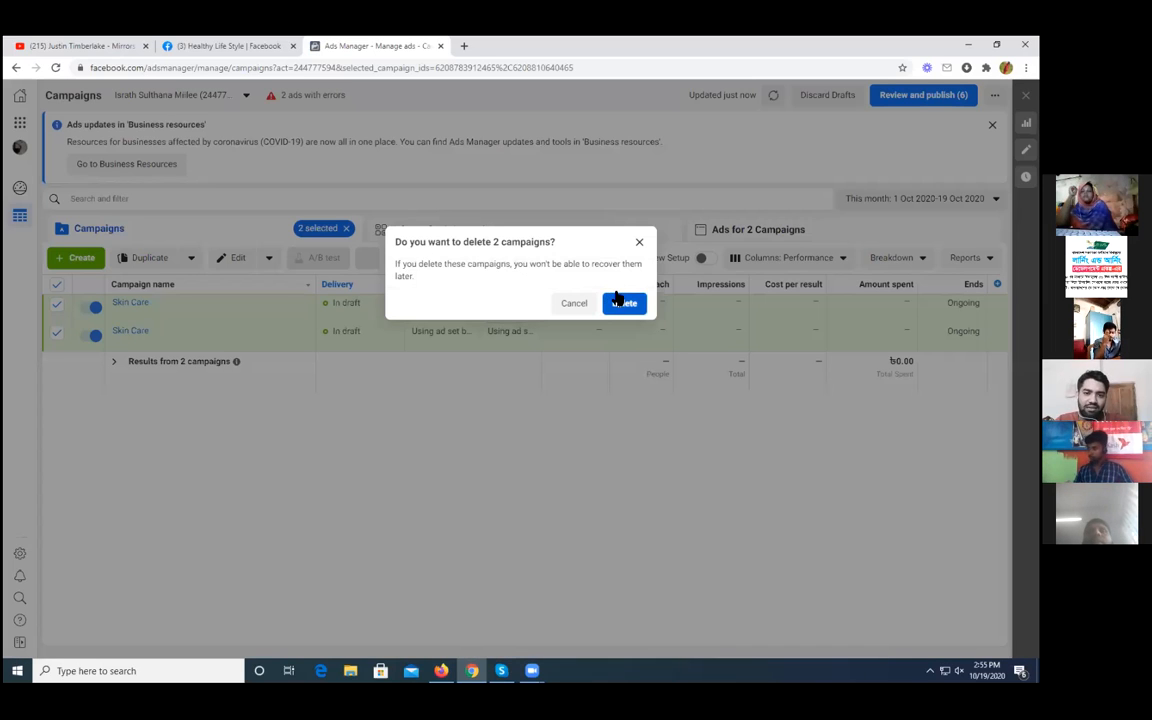
pyautogui.click(624, 303)
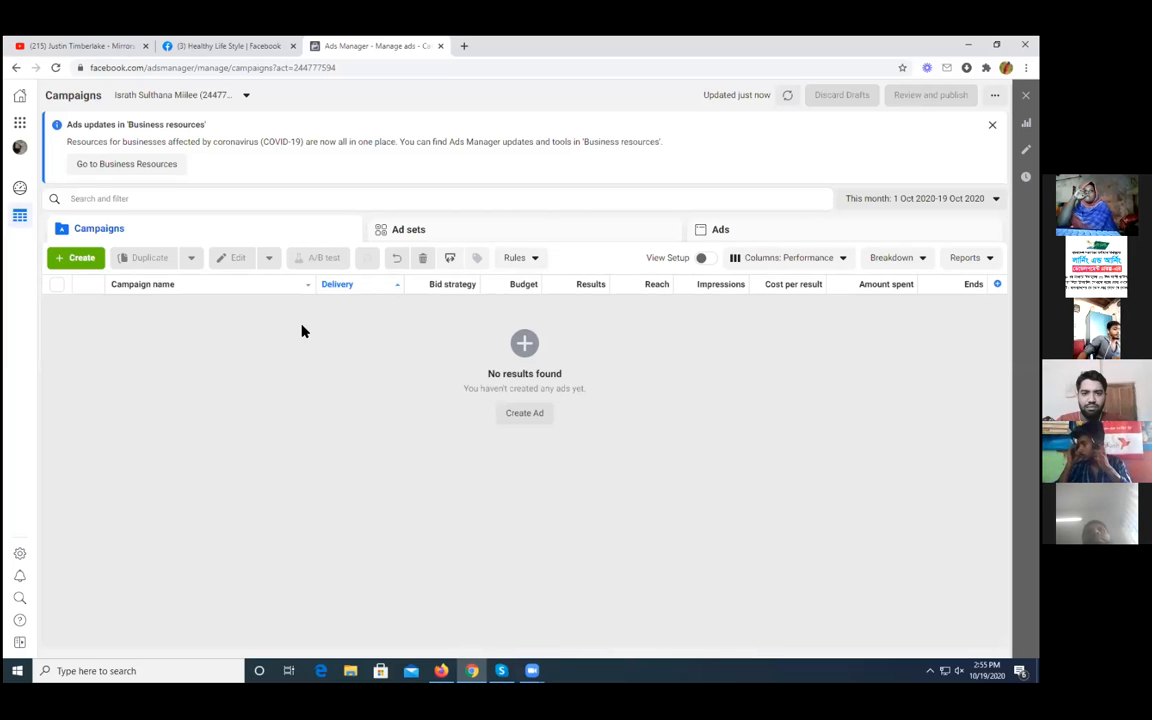
# Step: Start creating a new campaign and choose Traffic as its objective
pyautogui.click(74, 260)
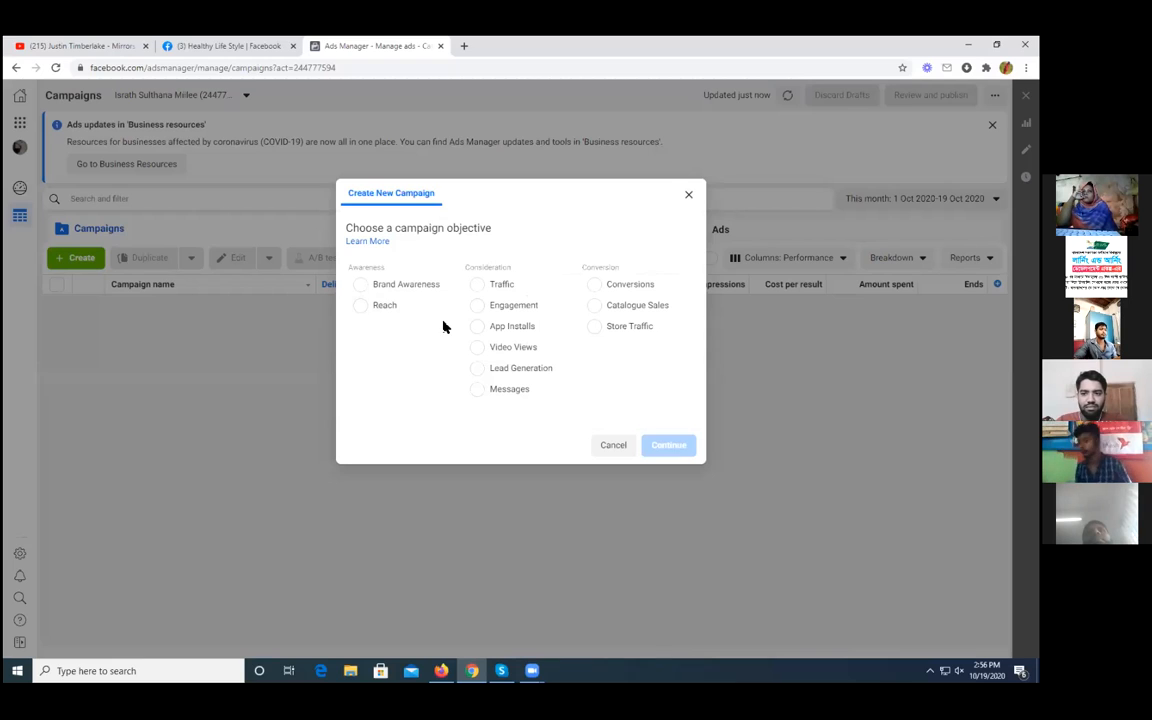
pyautogui.hotkey('ctrl', '+')
pyautogui.hotkey('ctrl', '-')
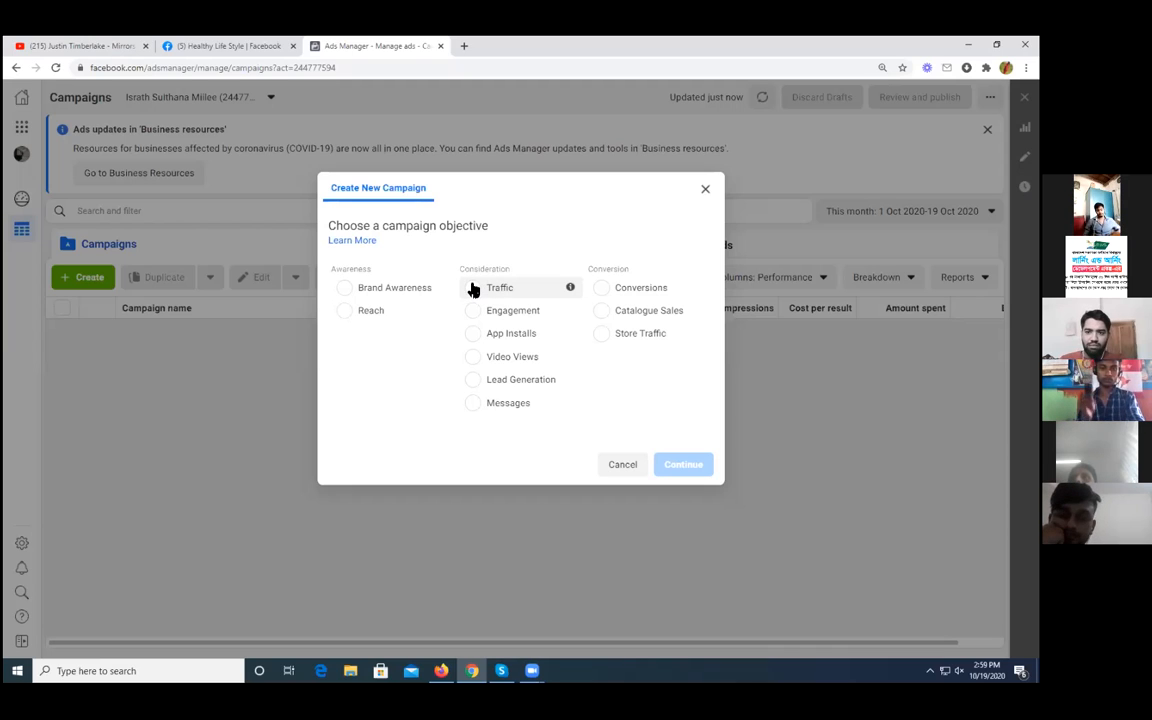
pyautogui.click(476, 289)
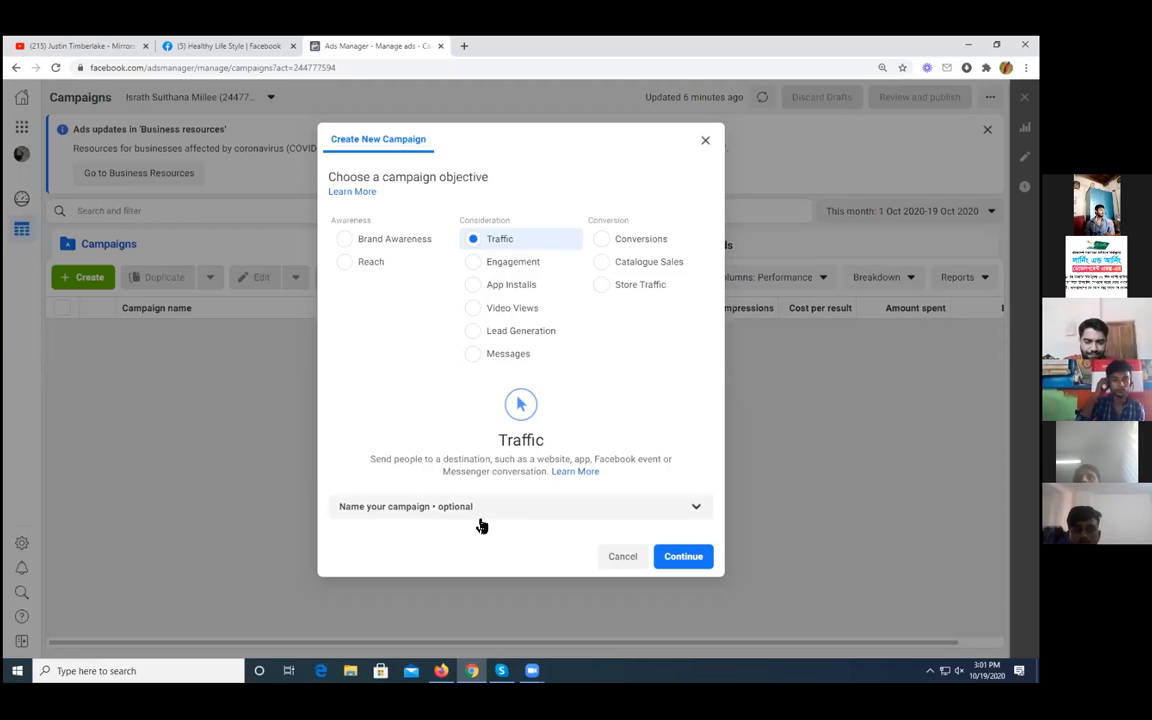
# Step: Expand the optional naming section, name the campaign "E Commerce", and copy that name
pyautogui.click(695, 508)
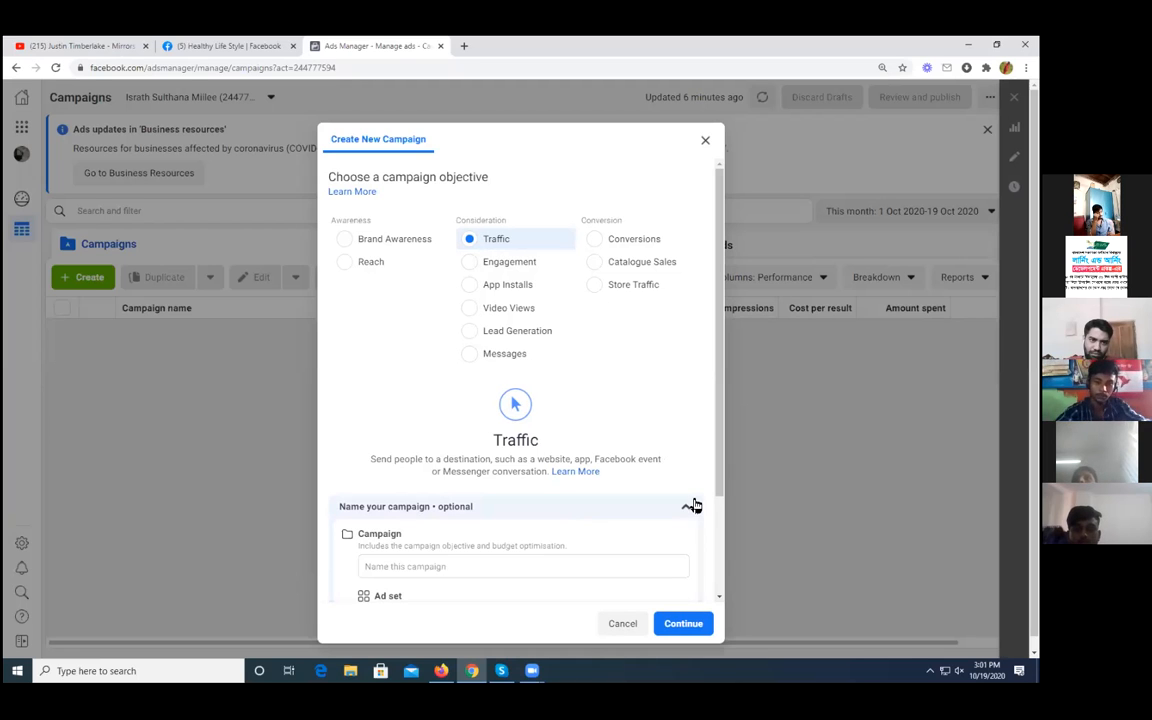
pyautogui.scroll(-3, 520, 484)
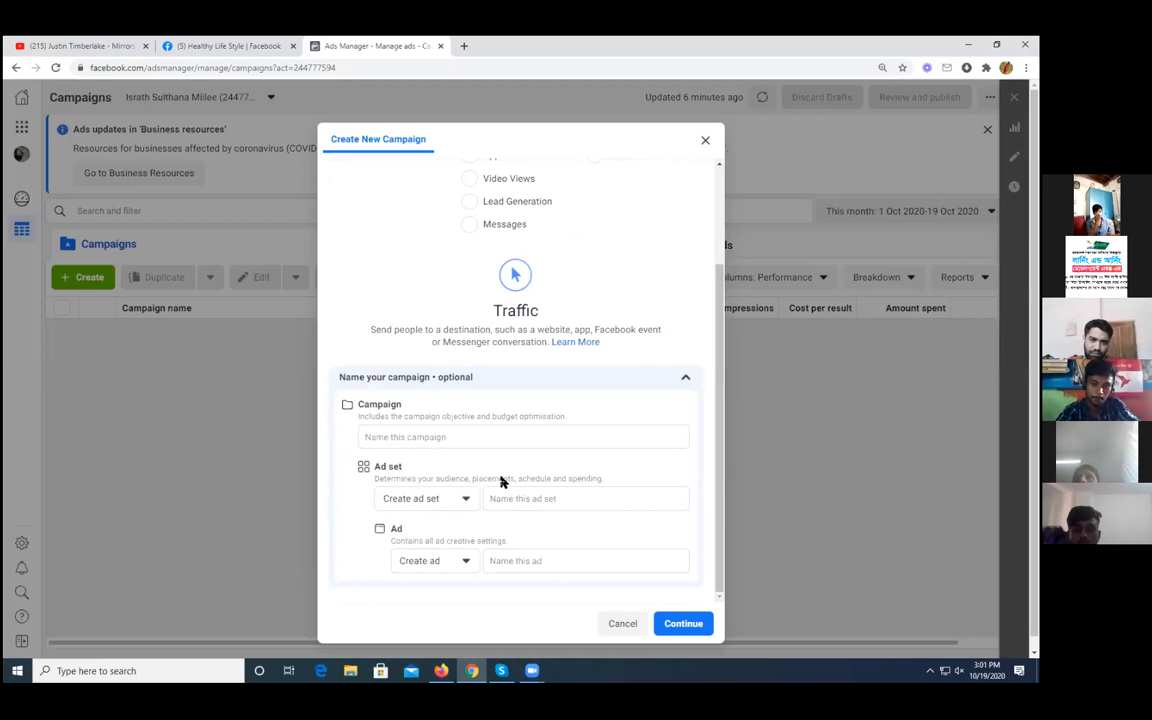
pyautogui.click(450, 435)
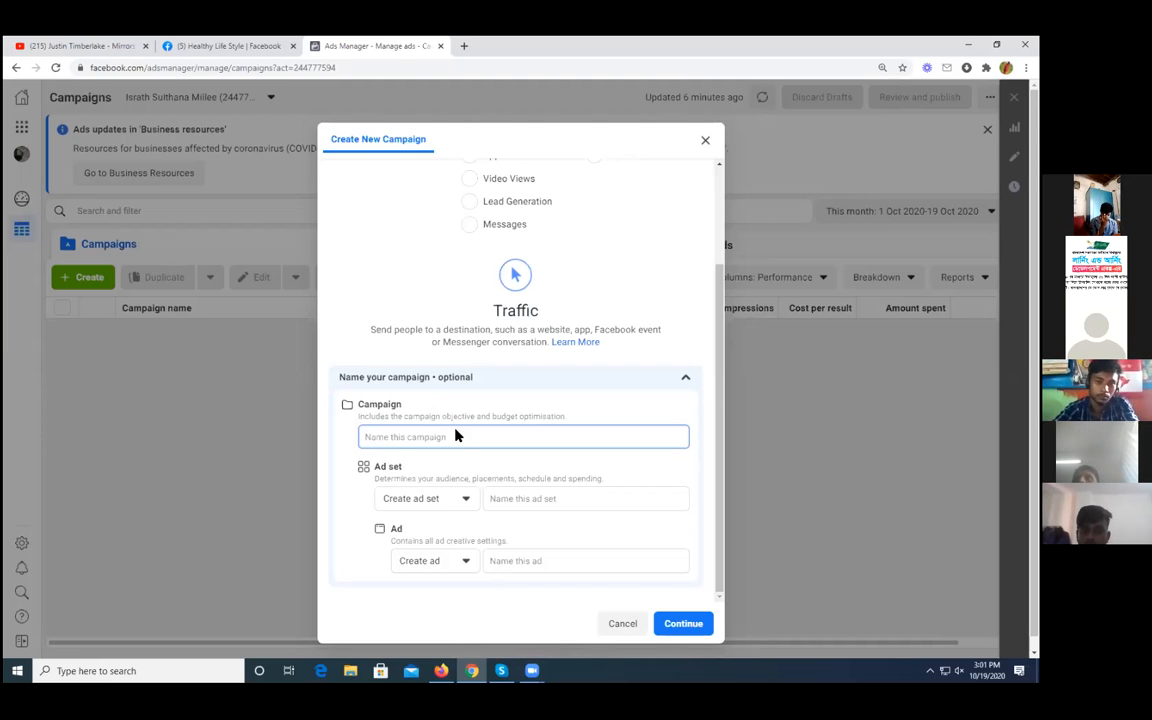
pyautogui.write('E')
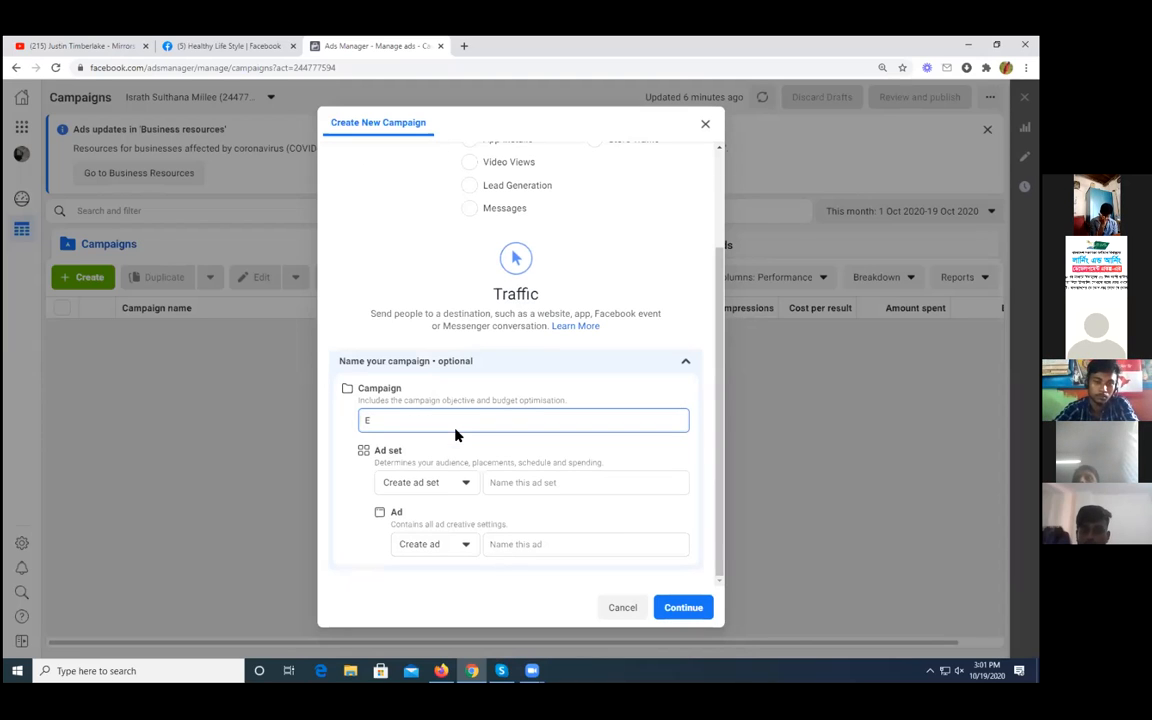
pyautogui.write(' Commerce')
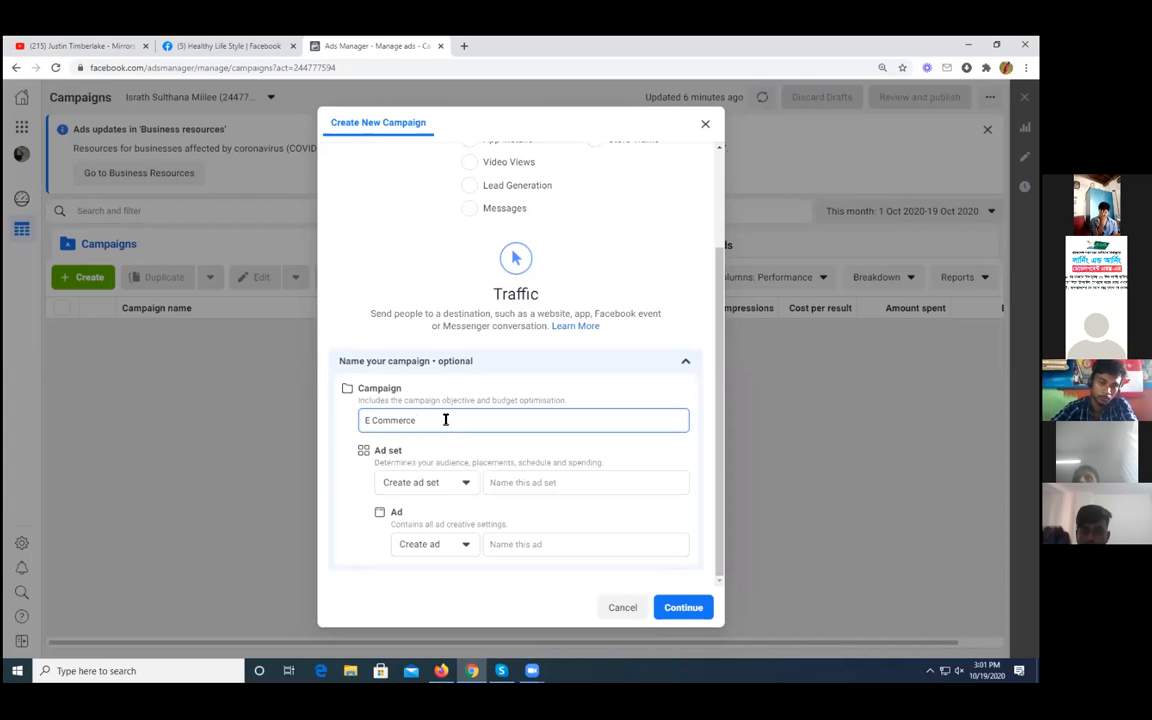
pyautogui.moveTo(429, 419); pyautogui.dragTo(355, 412)
pyautogui.hotkey('ctrl', 'c')
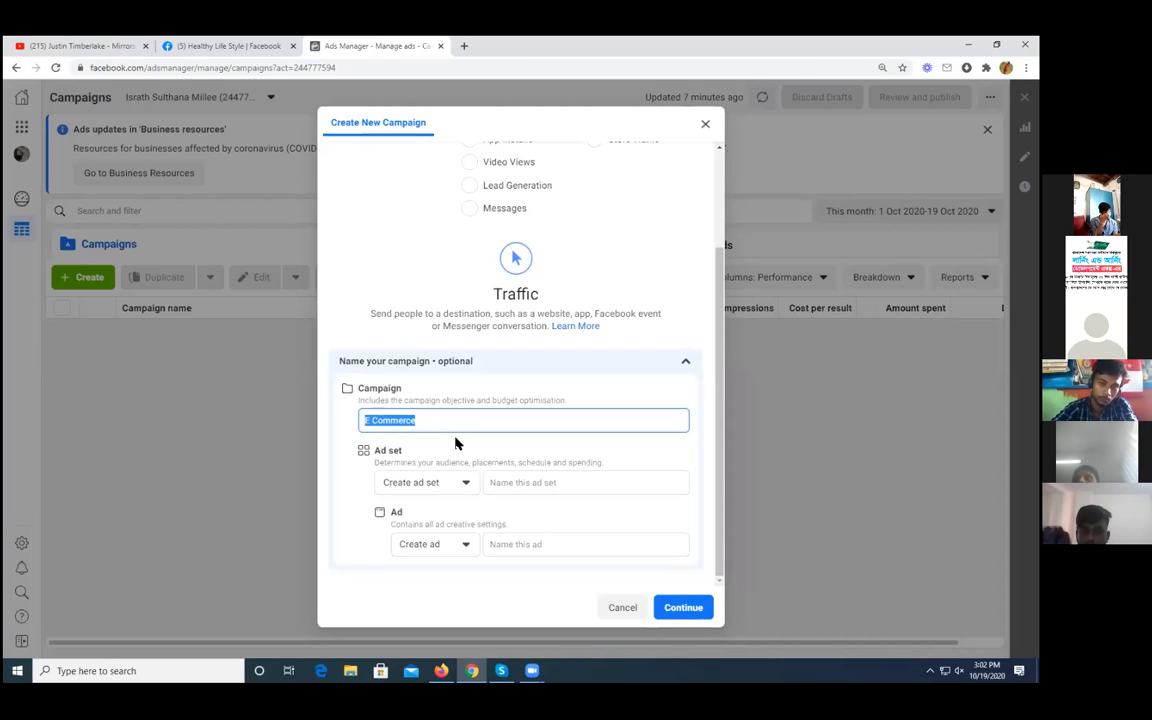
# Step: Name both the ad set and the ad "E Commerce" and continue to the campaign draft
pyautogui.click(510, 482)
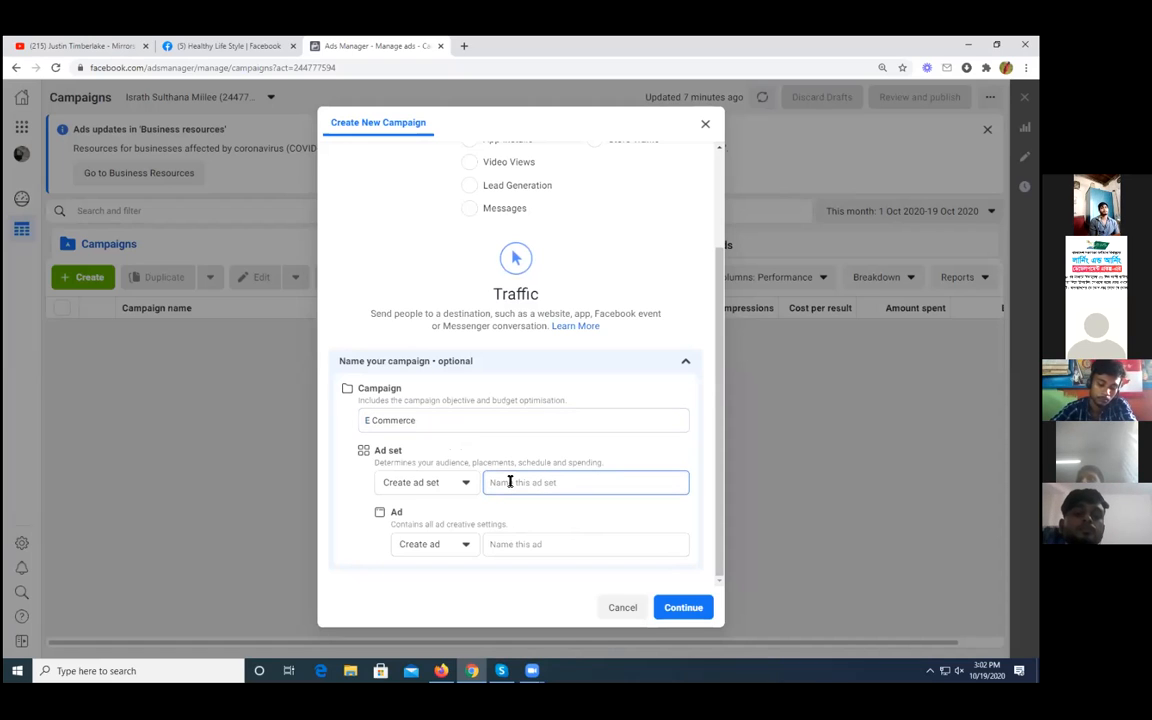
pyautogui.hotkey('ctrl', 'v')
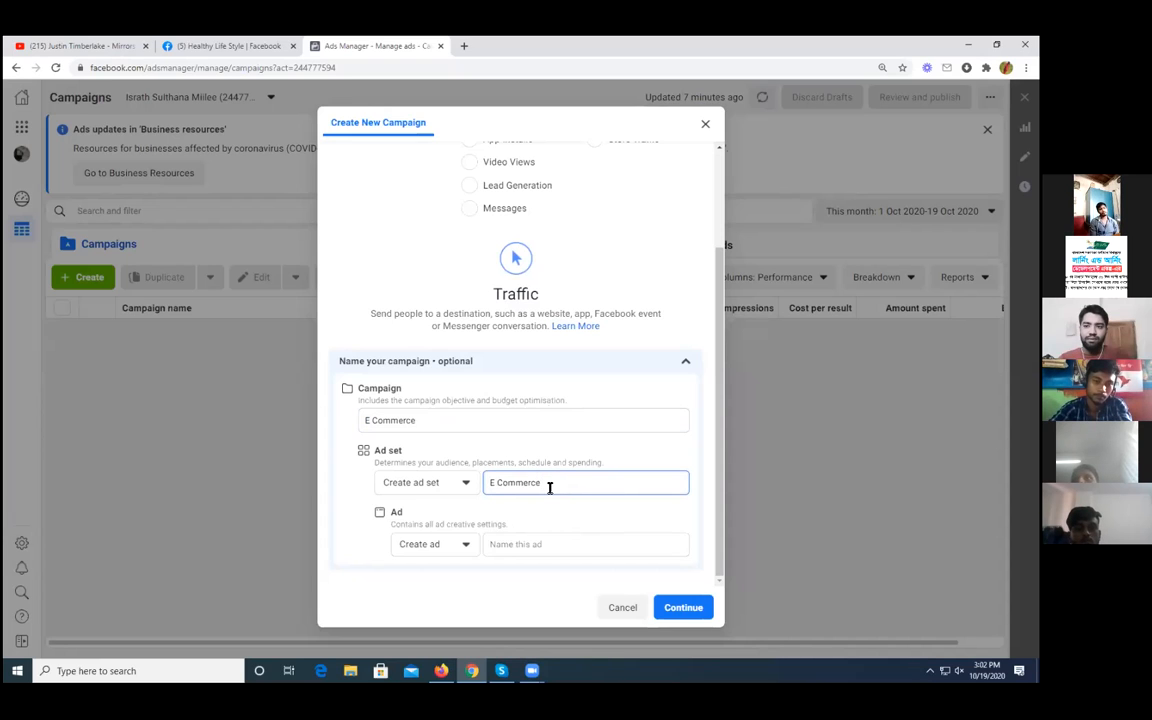
pyautogui.click(536, 544)
pyautogui.hotkey('ctrl', 'v')
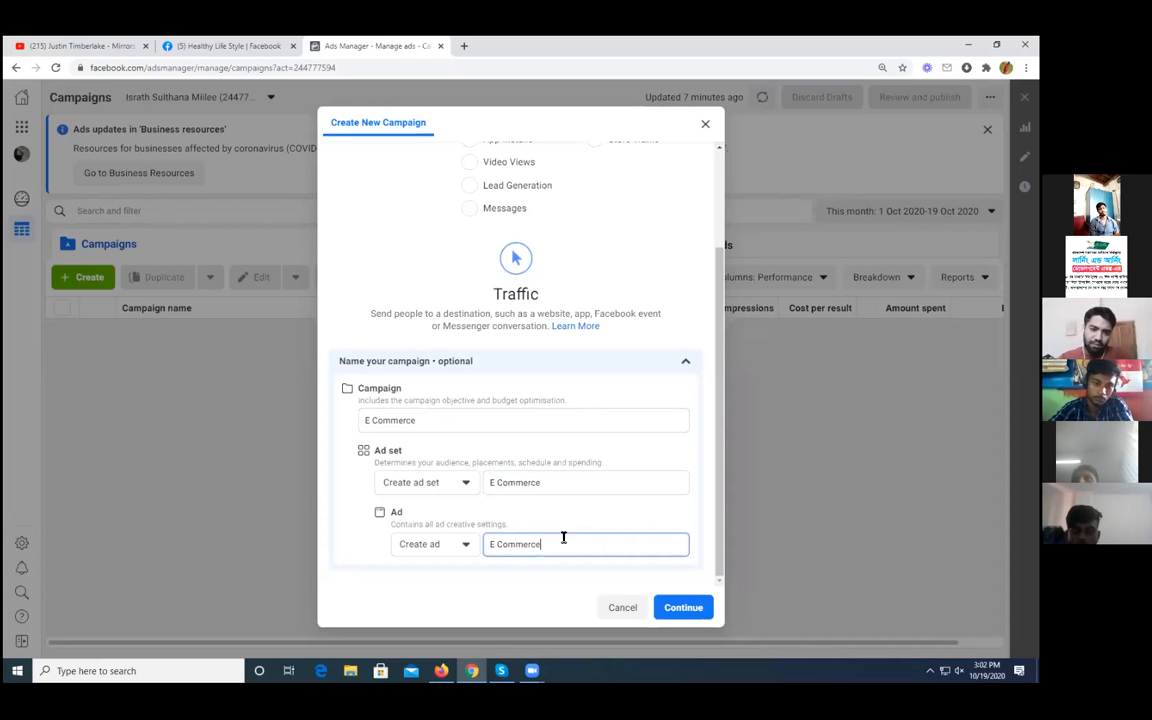
pyautogui.click(680, 607)
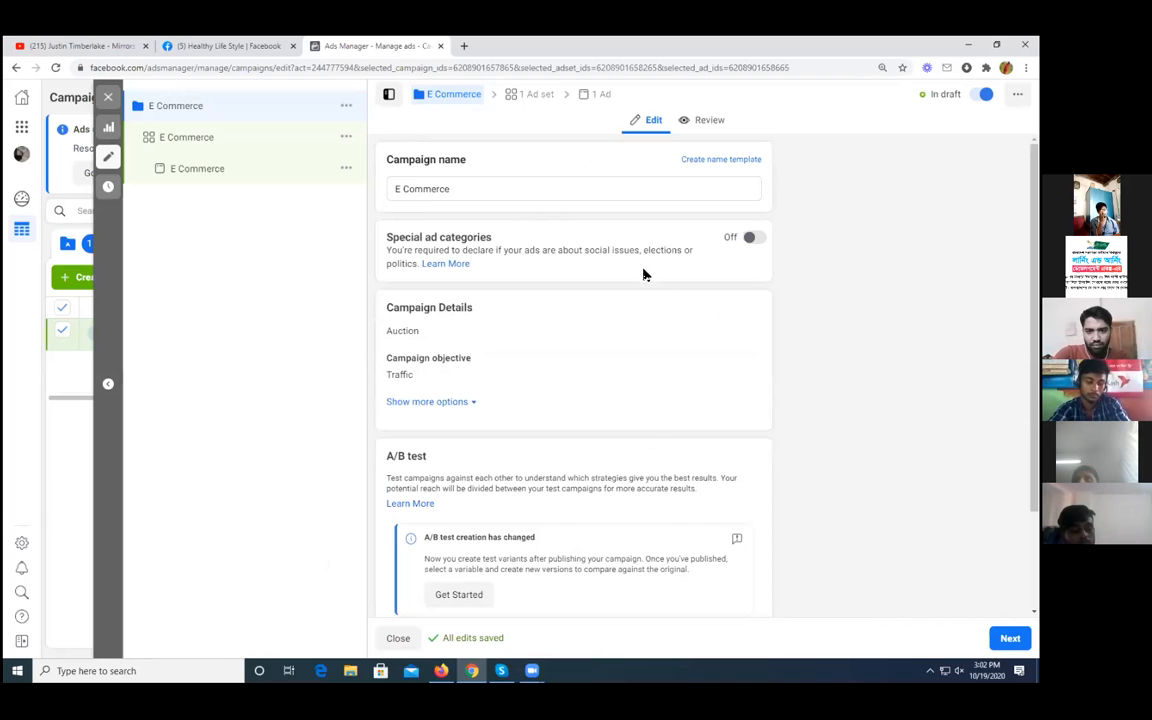
# Step: Review the campaign-level settings and open the E Commerce ad set to examine its traffic destination, dynamic creative and offer options
pyautogui.scroll(-3, 645, 359)
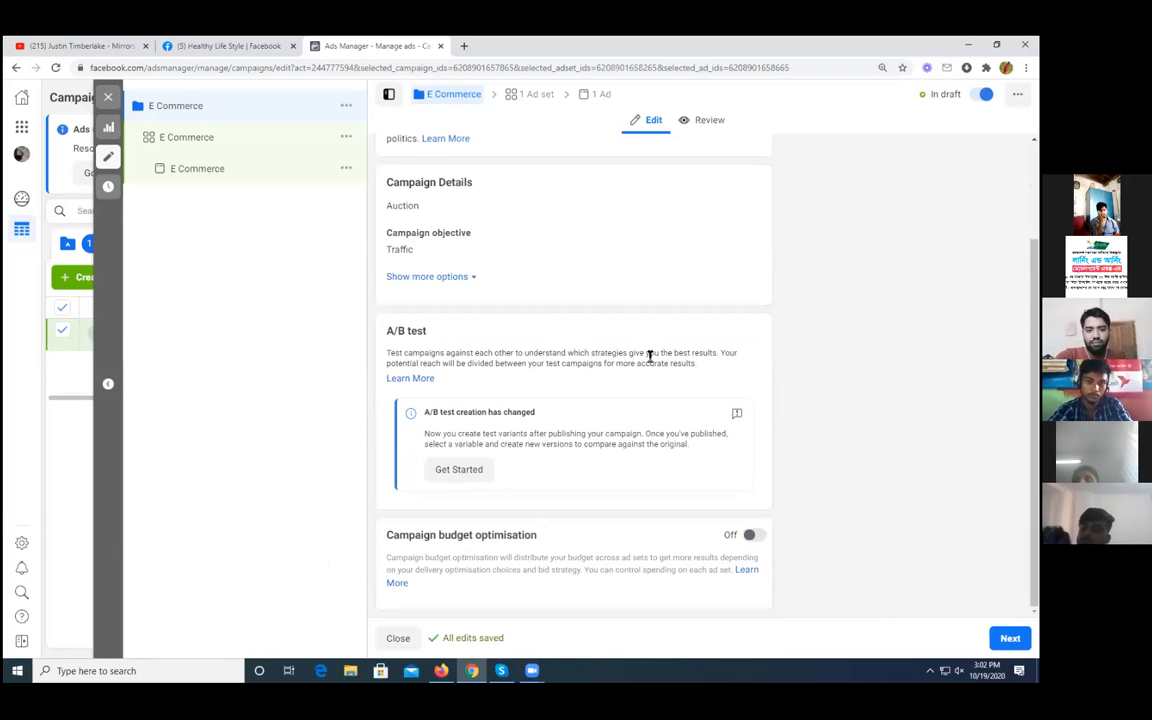
pyautogui.scroll(3, 648, 362)
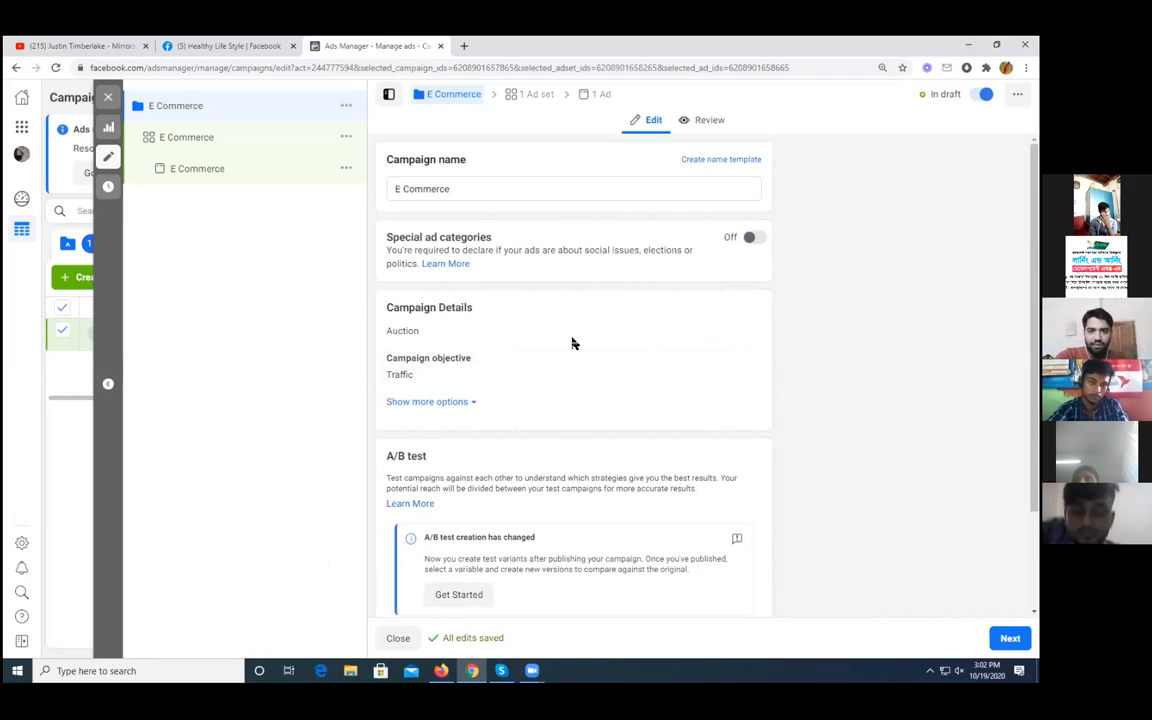
pyautogui.scroll(-3, 585, 370)
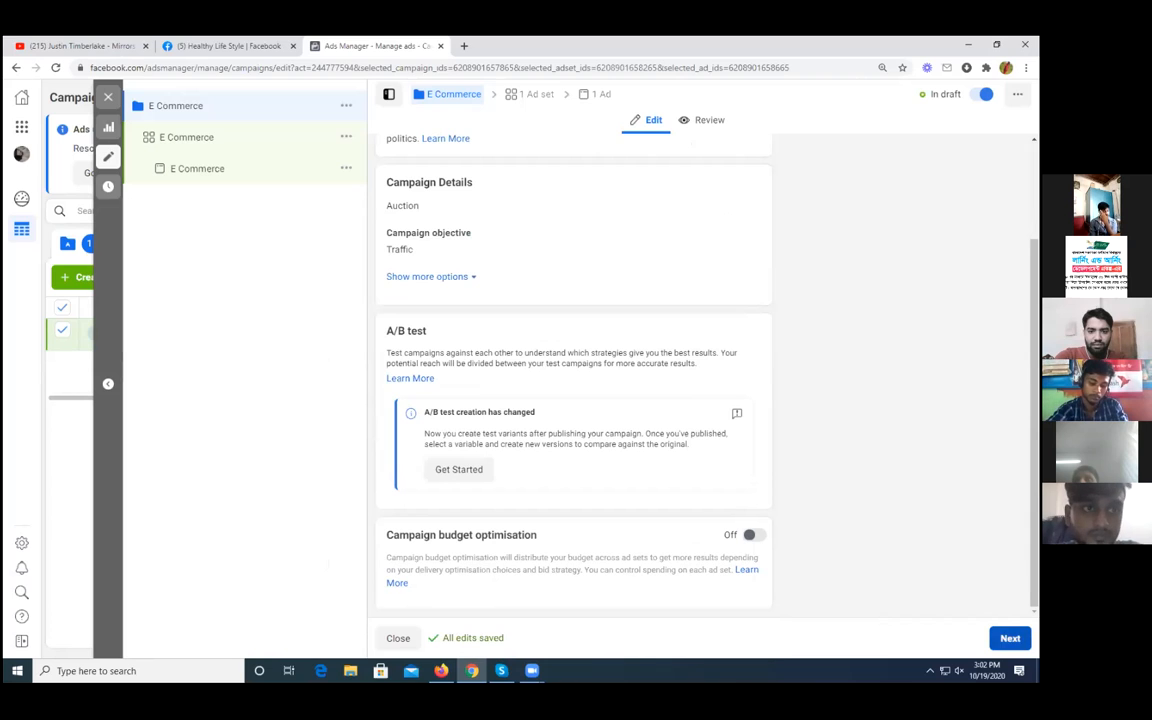
pyautogui.click(186, 137)
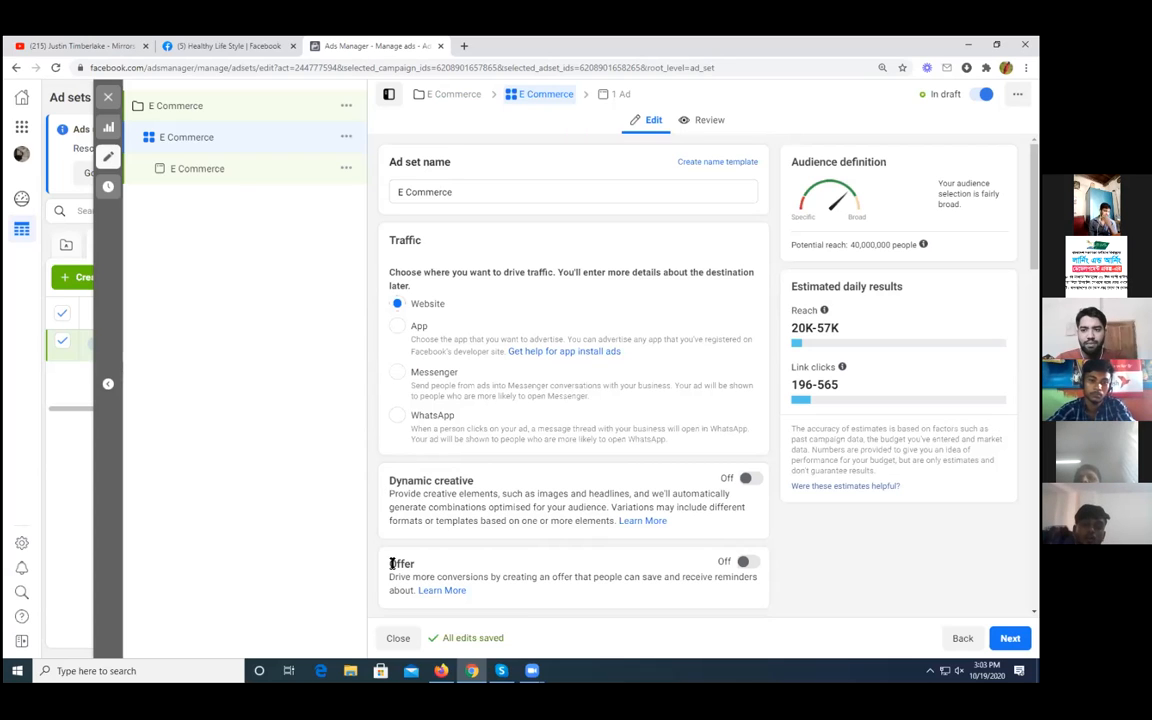
pyautogui.scroll(-4, 368, 451)
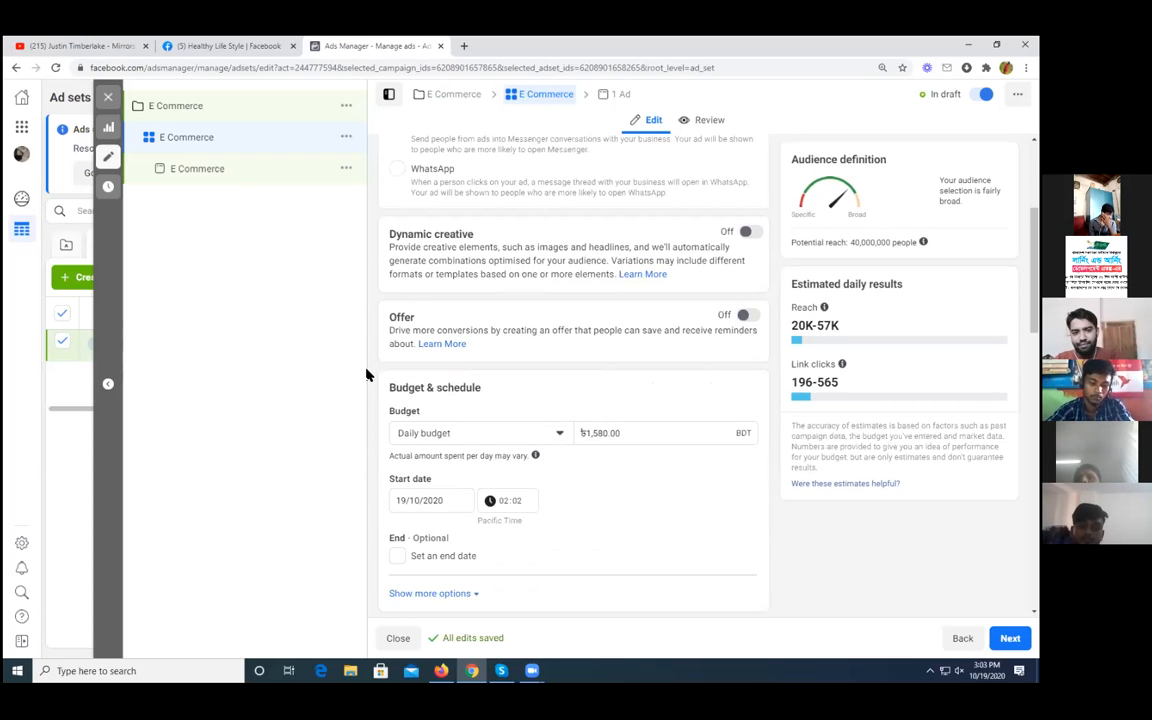
pyautogui.scroll(2, 358, 292)
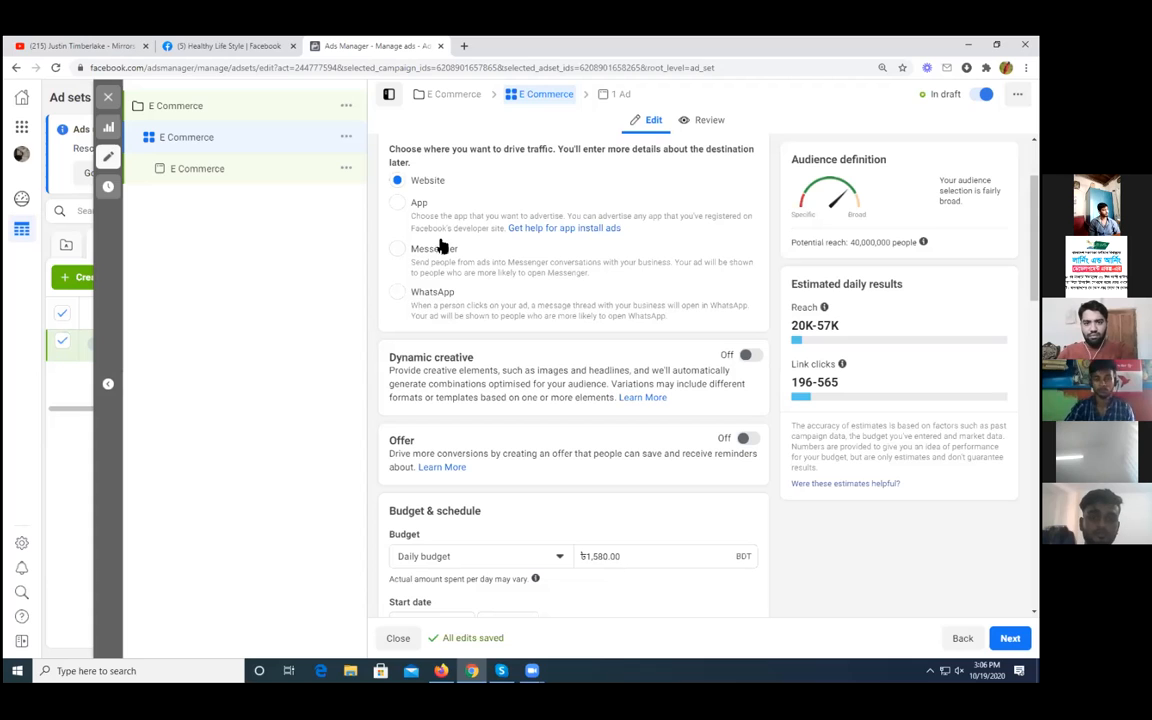
# Step: Switch the ad set's budget to a lifetime budget of 2,000 BDT
pyautogui.scroll(-1, 430, 375)
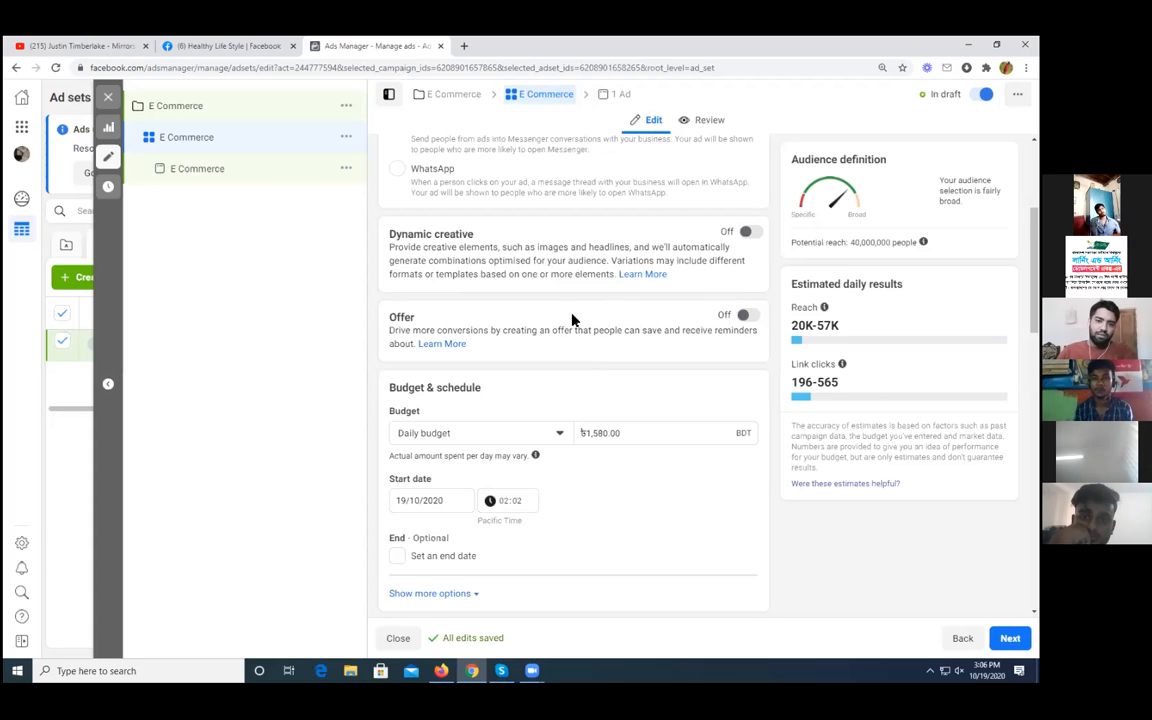
pyautogui.scroll(-1, 571, 319)
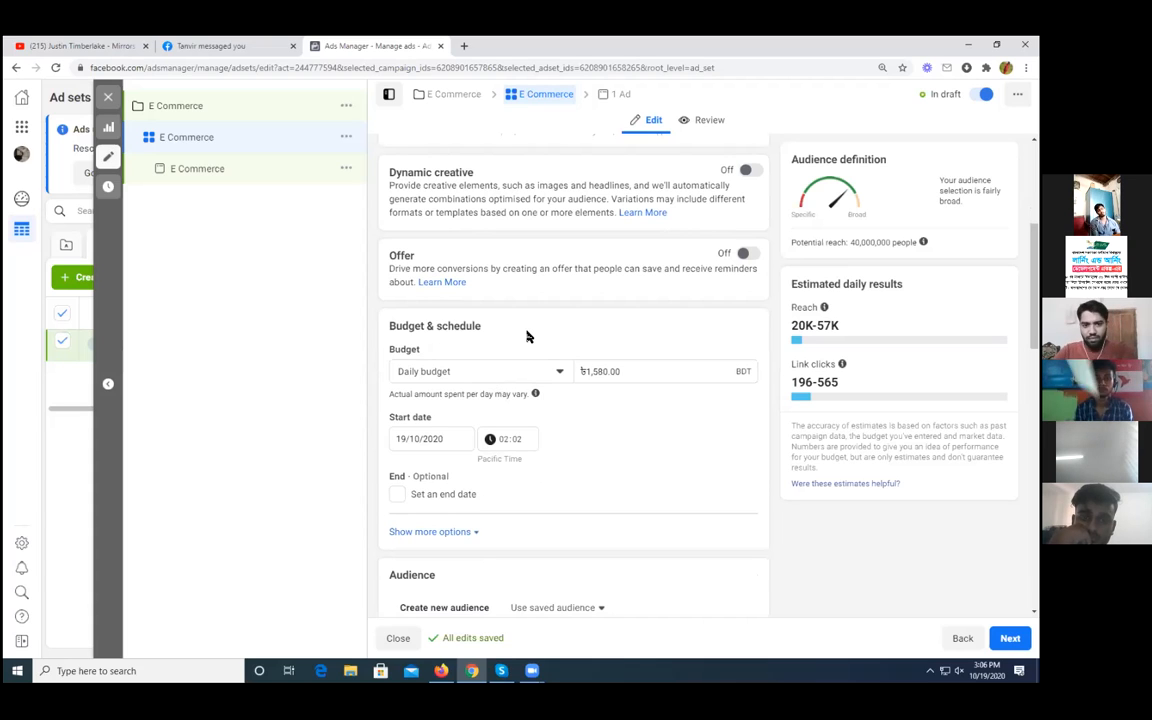
pyautogui.scroll(-2, 531, 335)
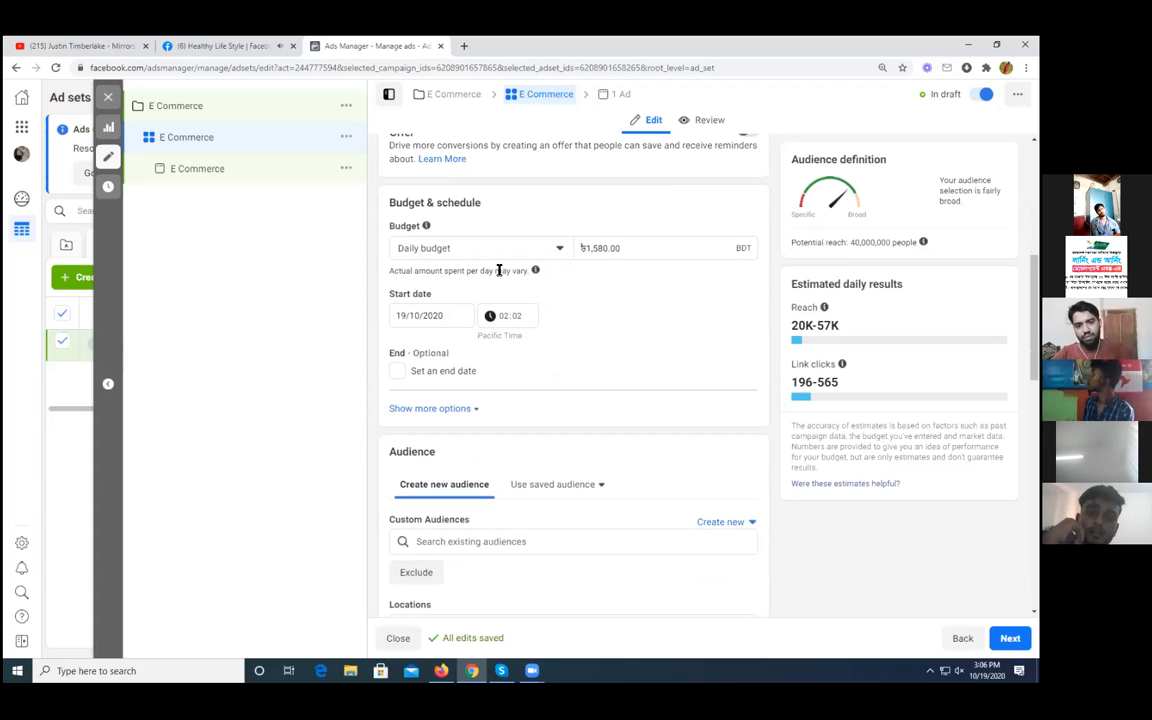
pyautogui.click(548, 252)
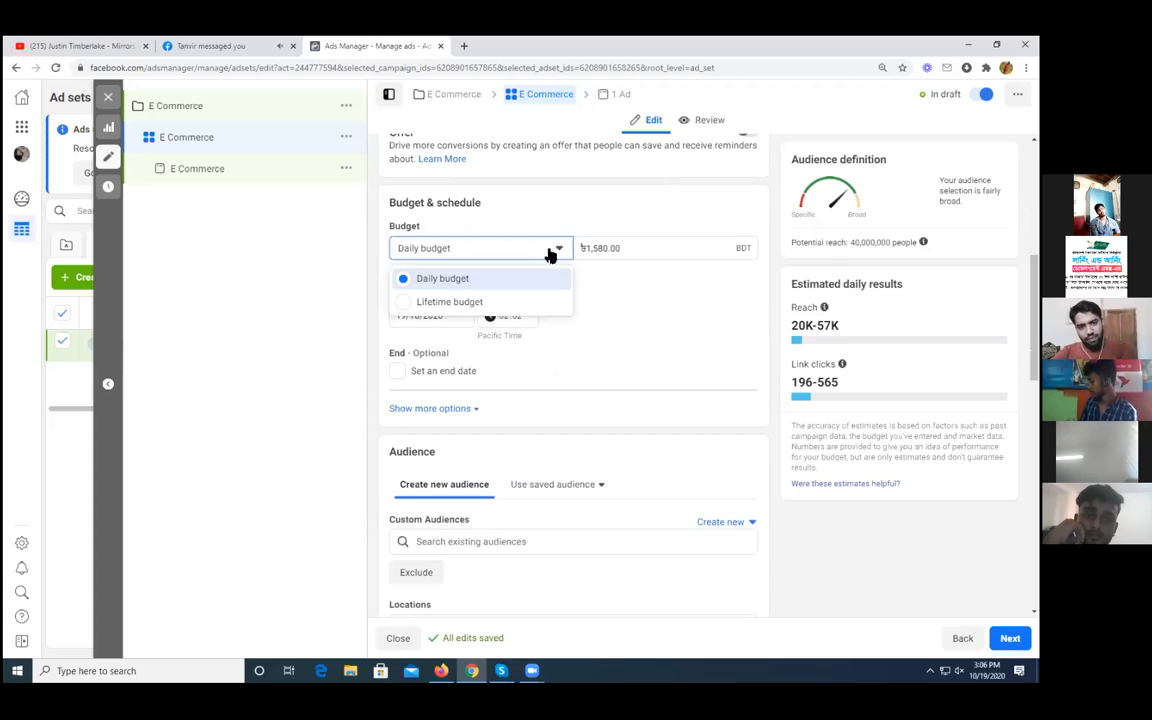
pyautogui.click(513, 304)
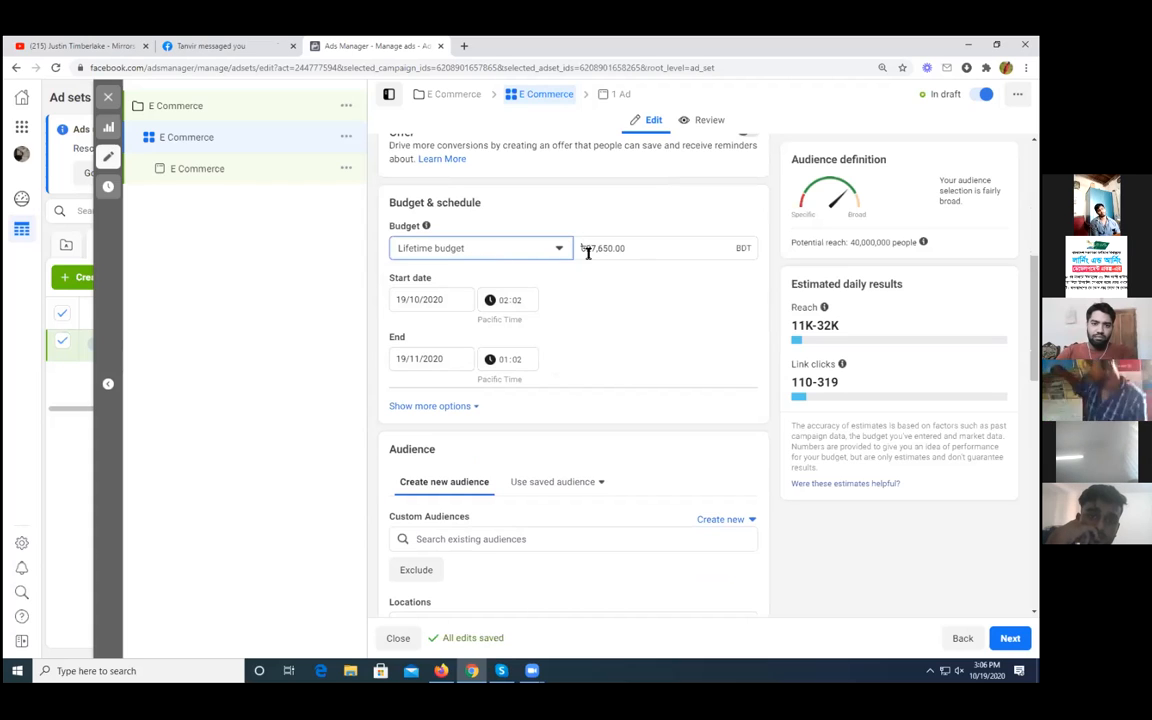
pyautogui.moveTo(637, 249); pyautogui.dragTo(558, 250)
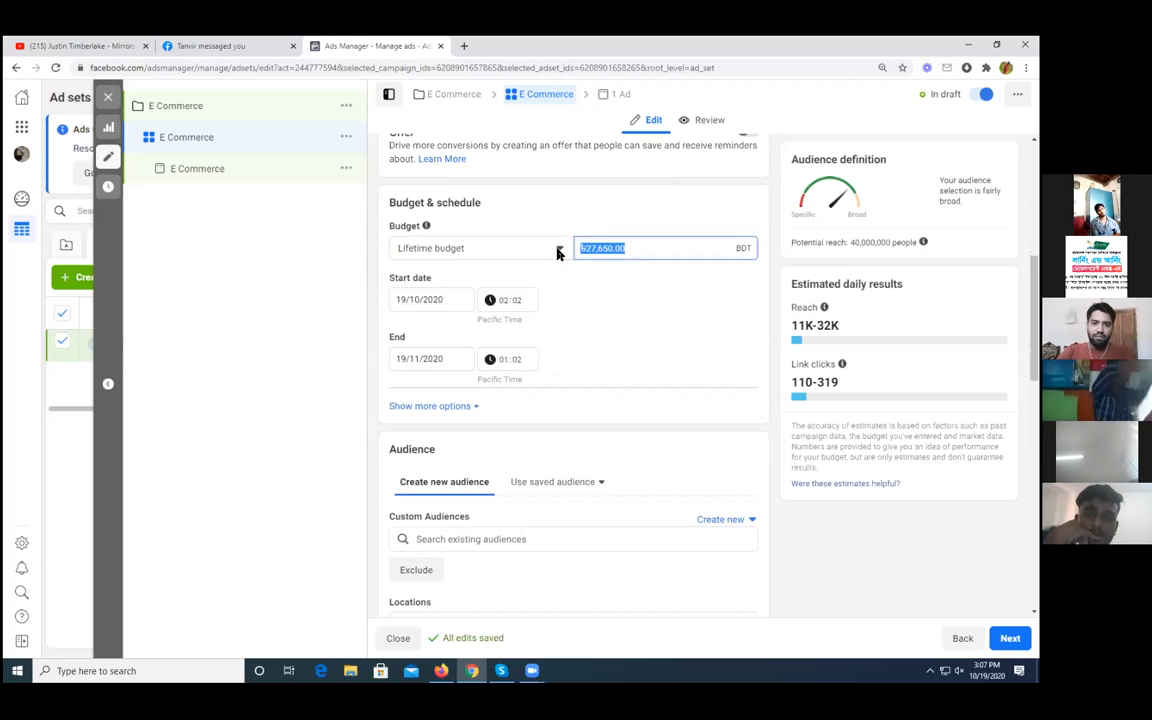
pyautogui.write('2')
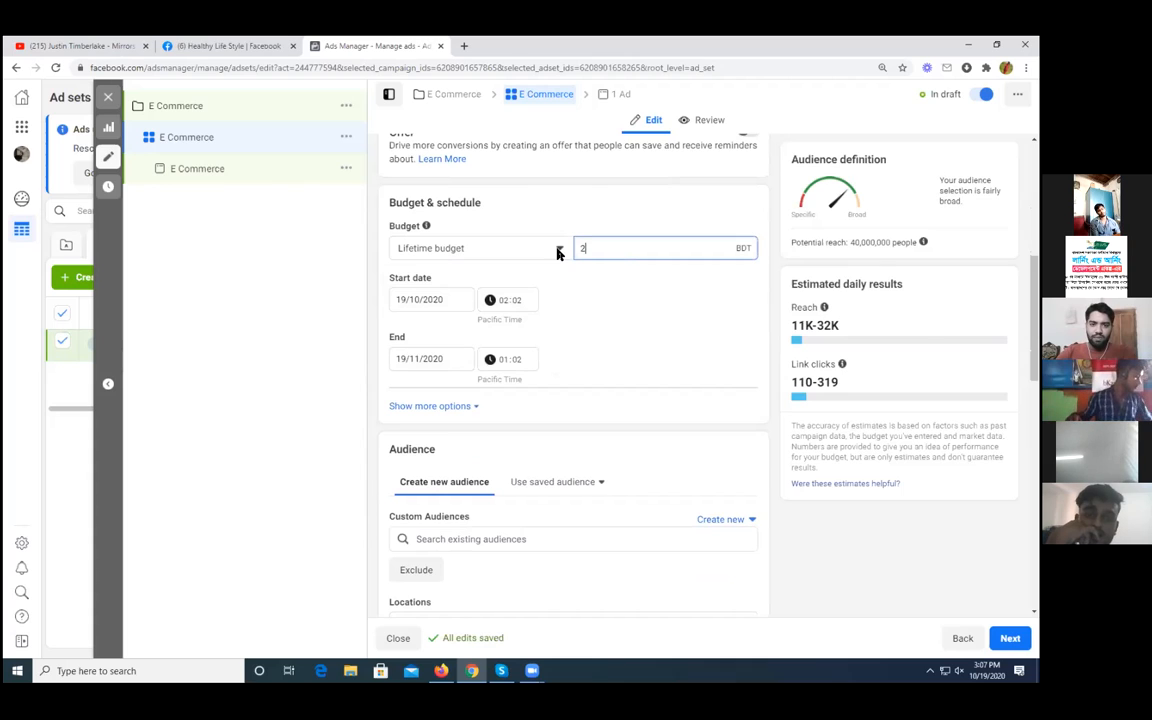
pyautogui.write('00')
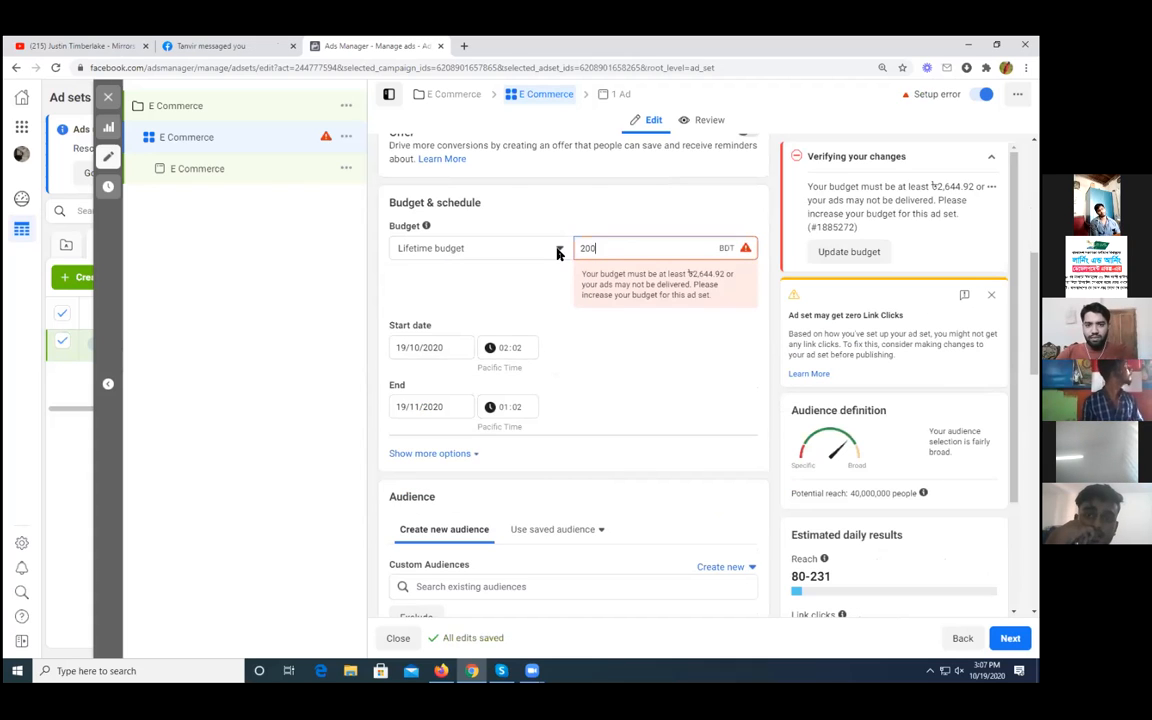
pyautogui.write('0')
pyautogui.click(646, 335)
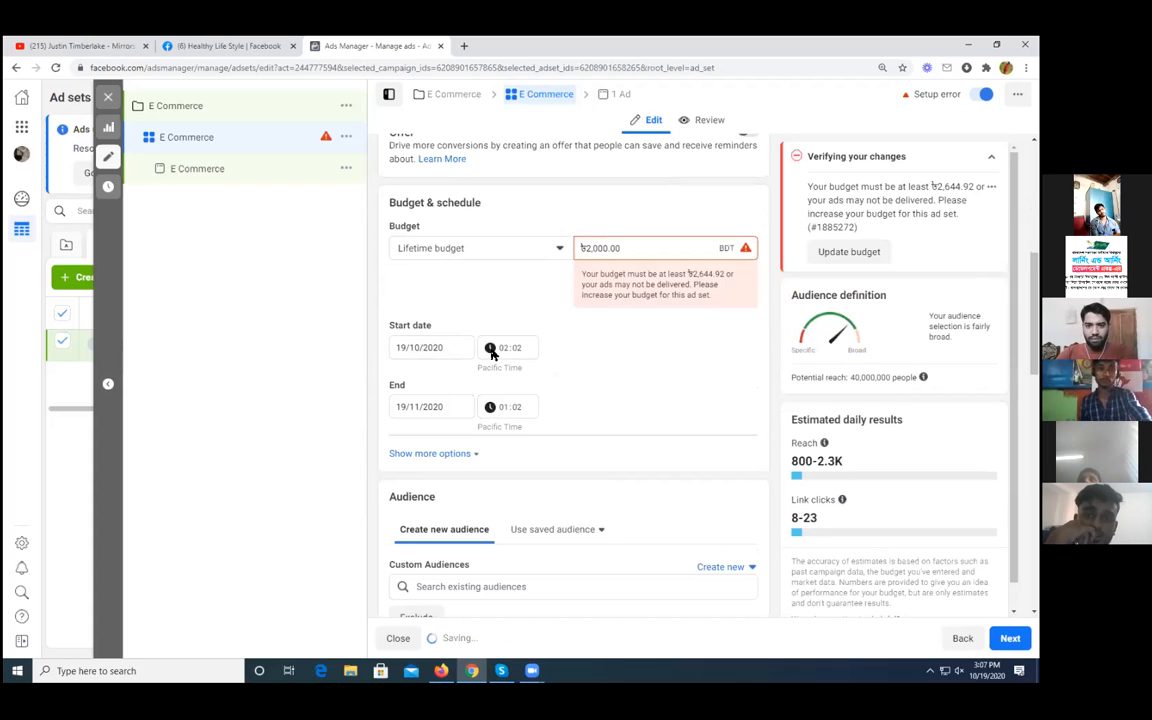
# Step: Schedule the ad set to start on 20/10/2020 and end on 25/10/2020
pyautogui.click(443, 347)
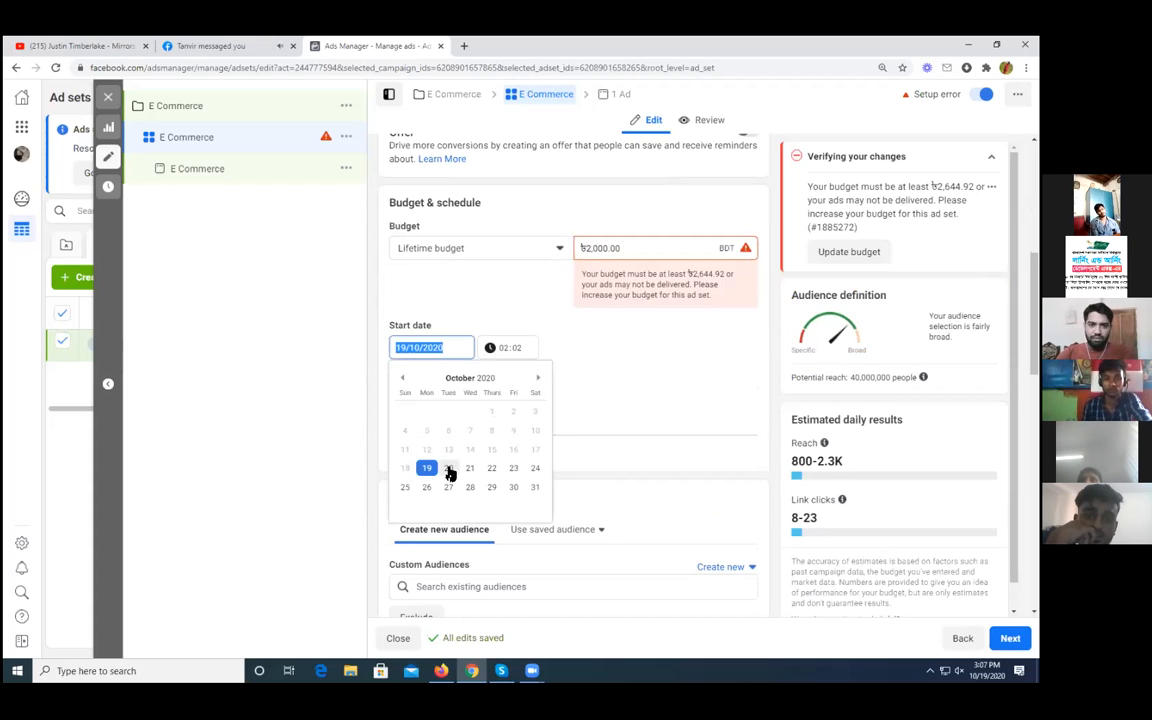
pyautogui.click(448, 469)
pyautogui.click(423, 407)
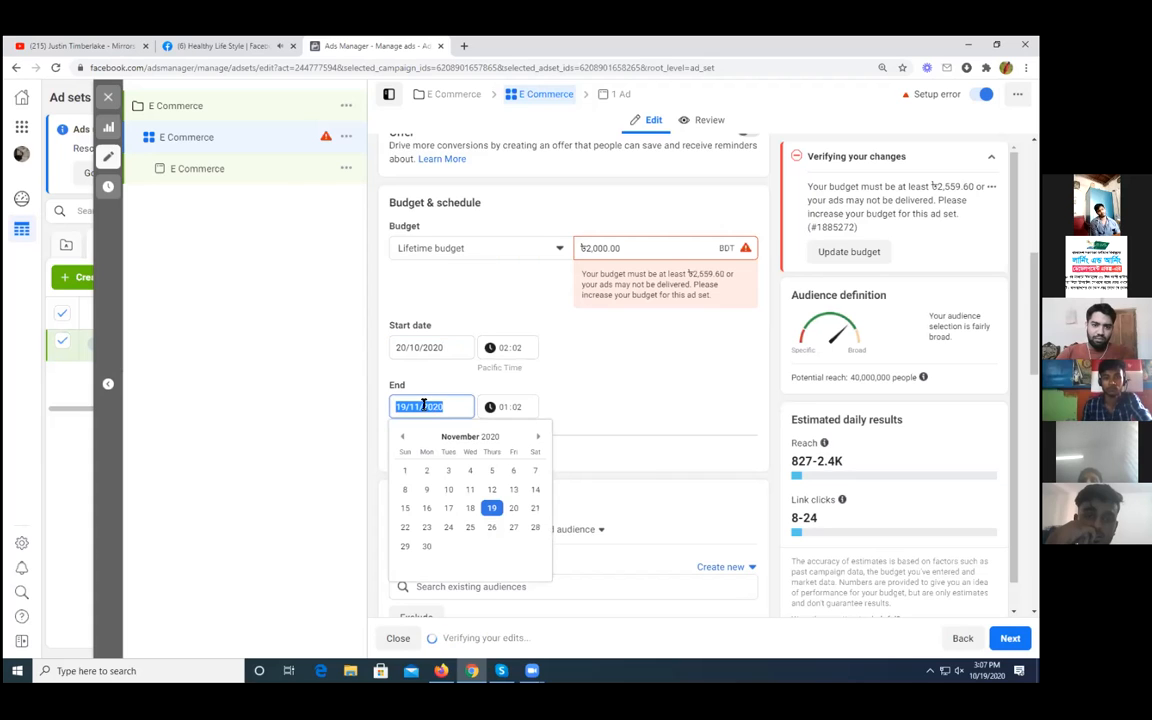
pyautogui.click(402, 437)
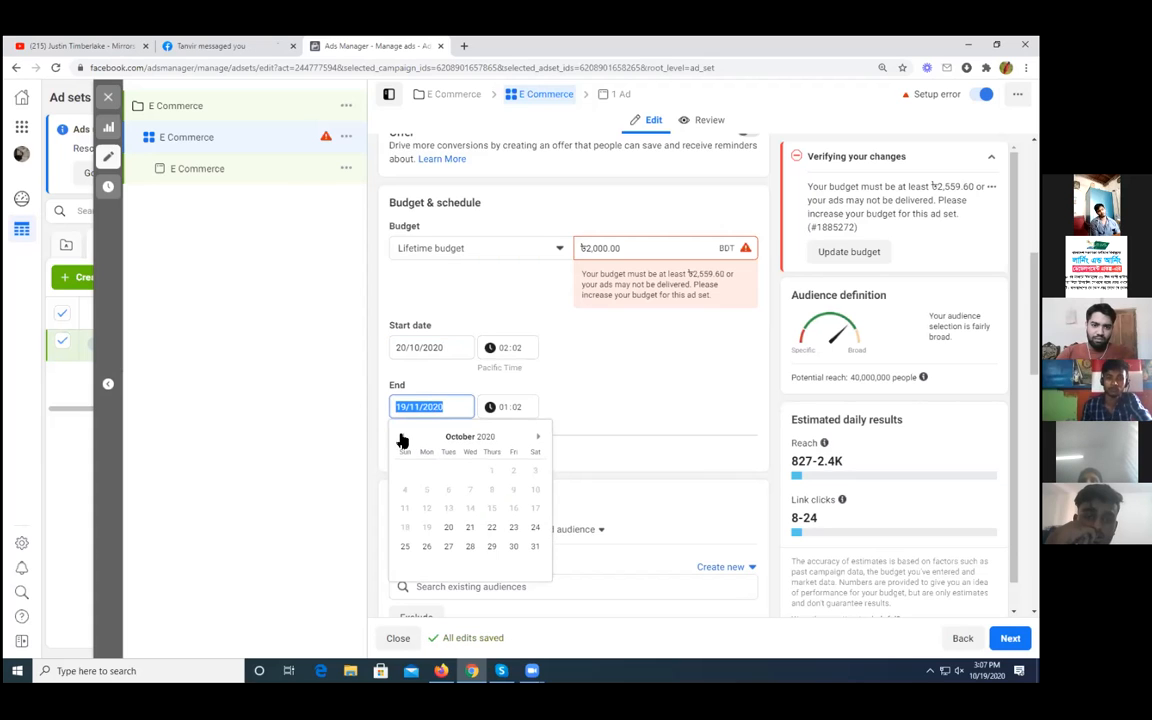
pyautogui.click(406, 549)
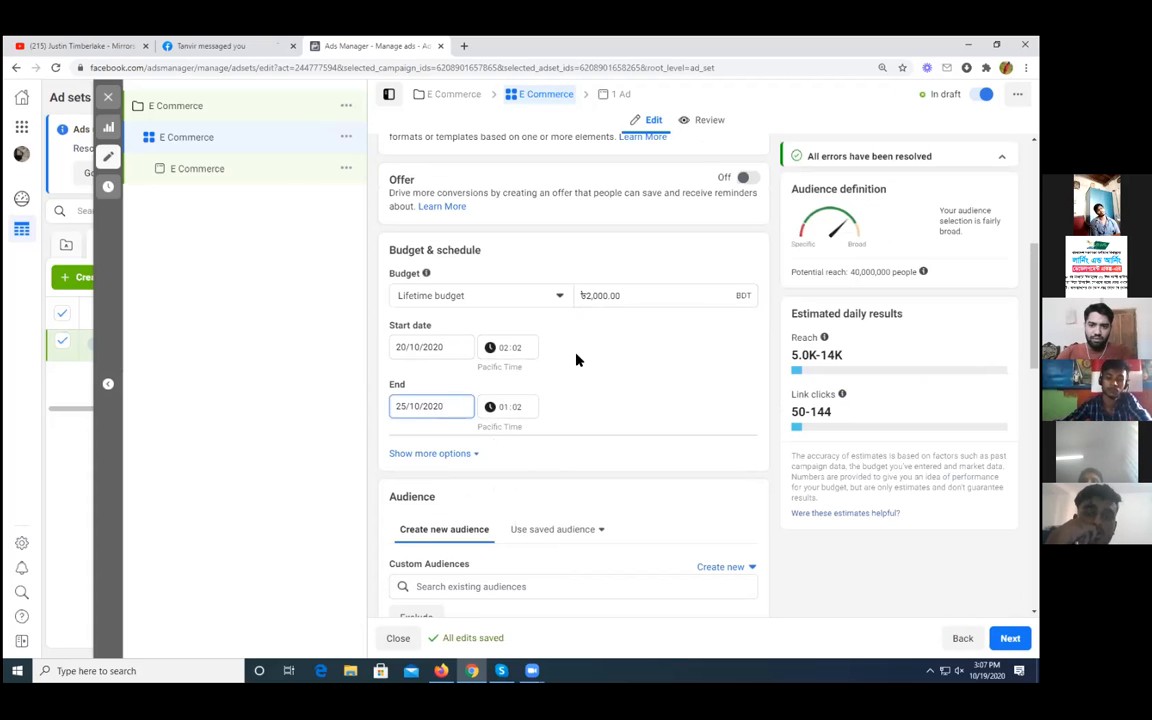
# Step: Examine the ad set's audience settings and the available location targeting options for Bangladesh, keeping the current choice
pyautogui.scroll(-2, 618, 387)
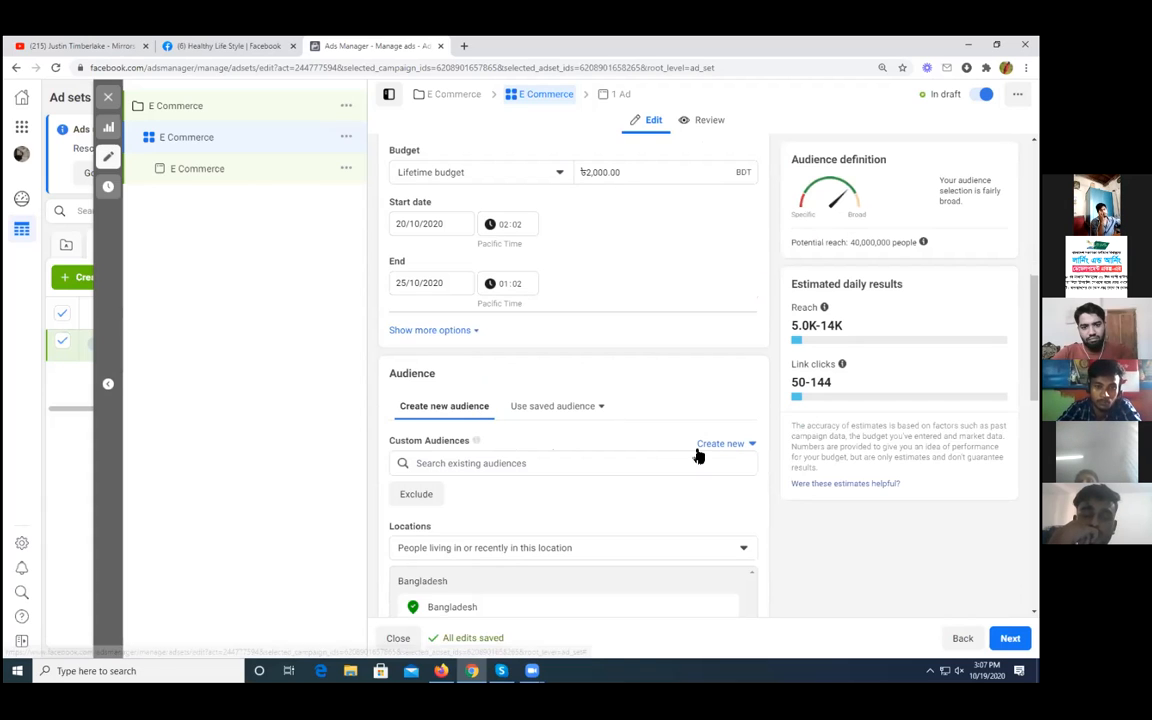
pyautogui.scroll(-2, 625, 416)
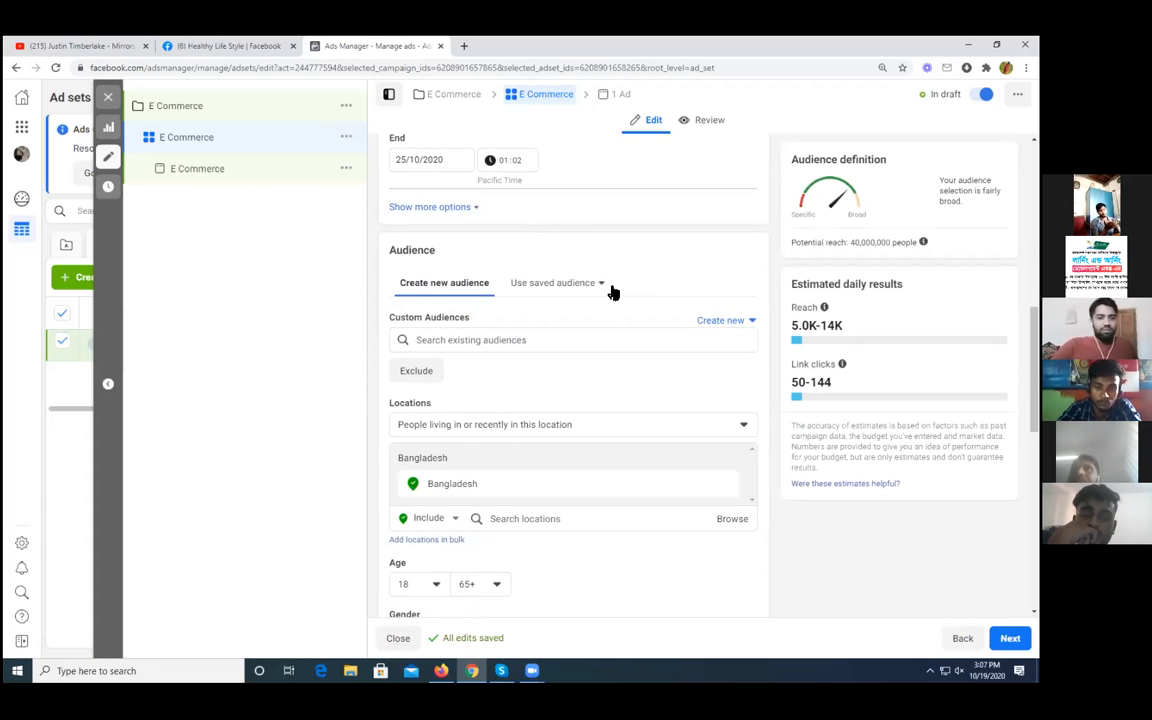
pyautogui.scroll(-2, 612, 300)
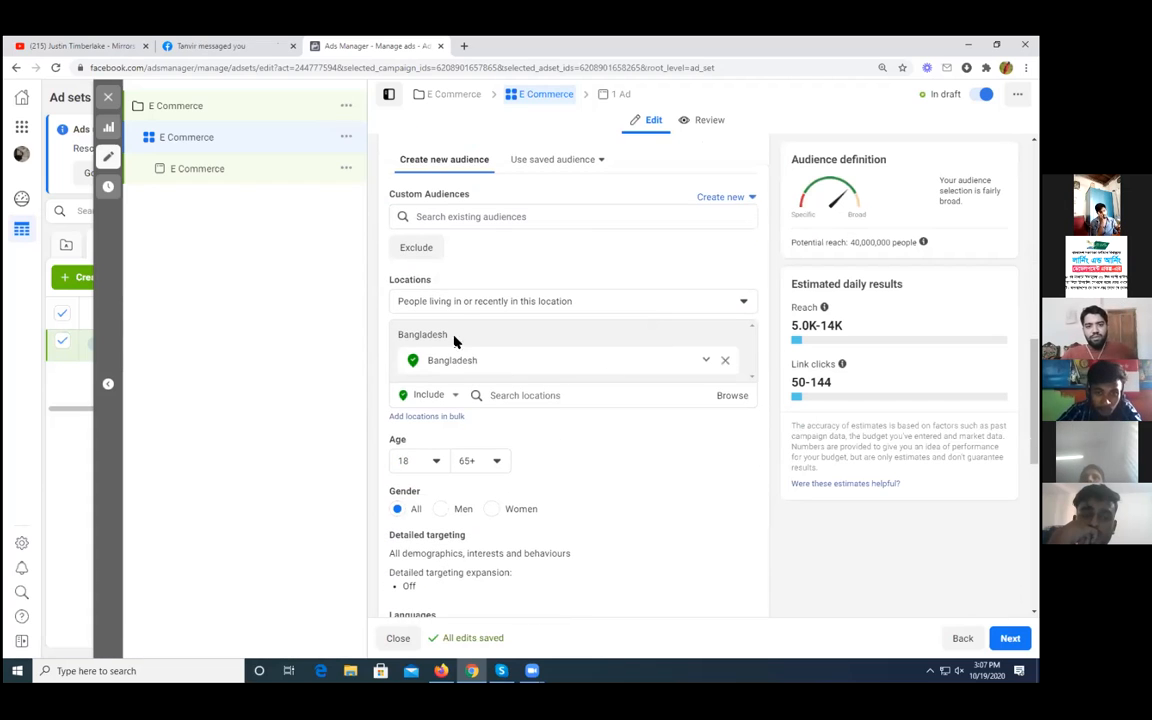
pyautogui.click(737, 303)
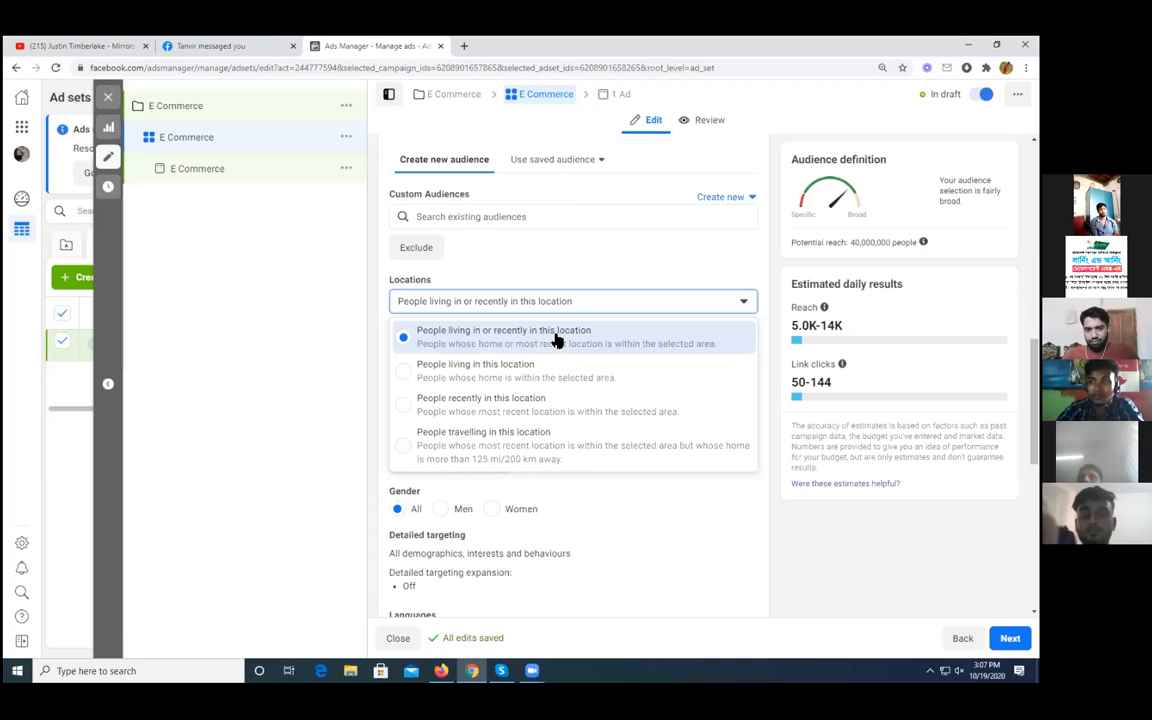
pyautogui.click(350, 355)
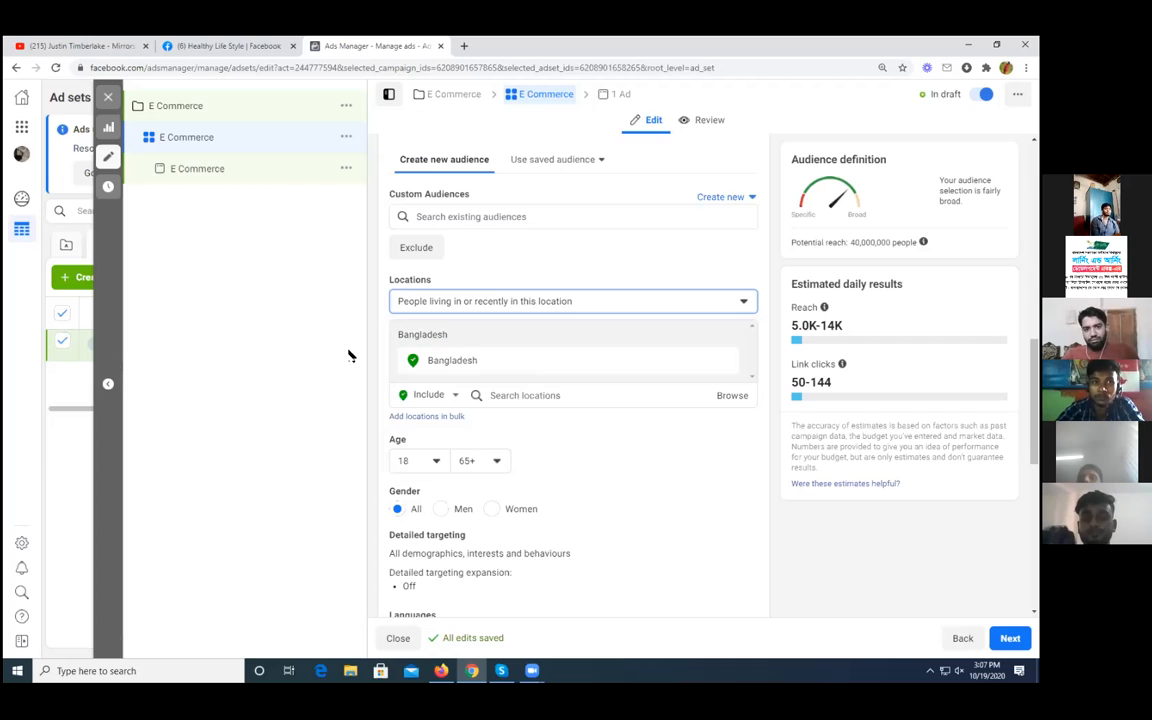
pyautogui.moveTo(681, 372)
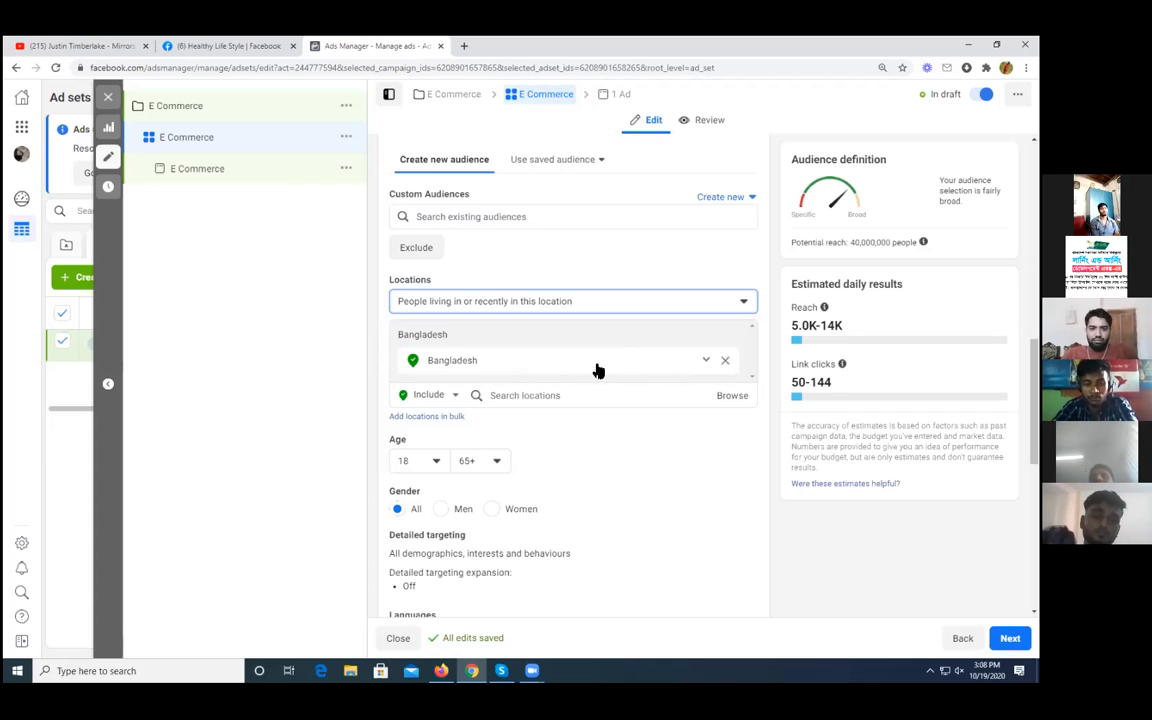
# Step: Open the ad set's detailed targeting for editing and browse its Demographics, Interests and Behaviours categories
pyautogui.scroll(-1, 610, 385)
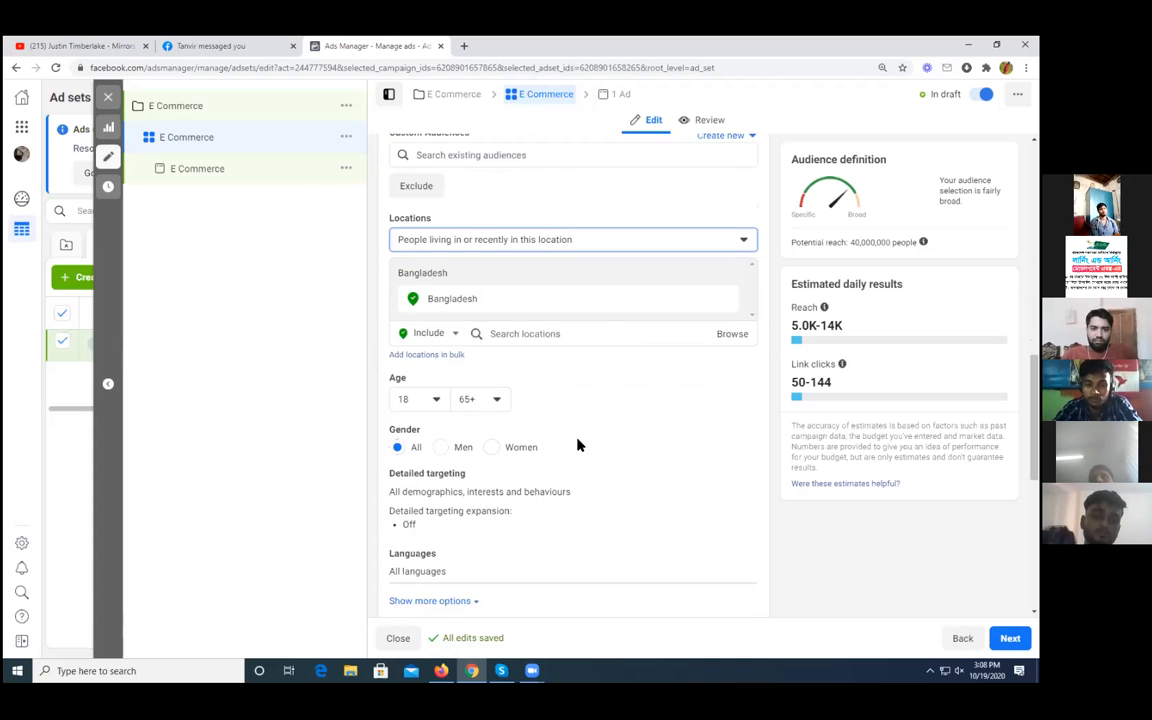
pyautogui.moveTo(417, 384)
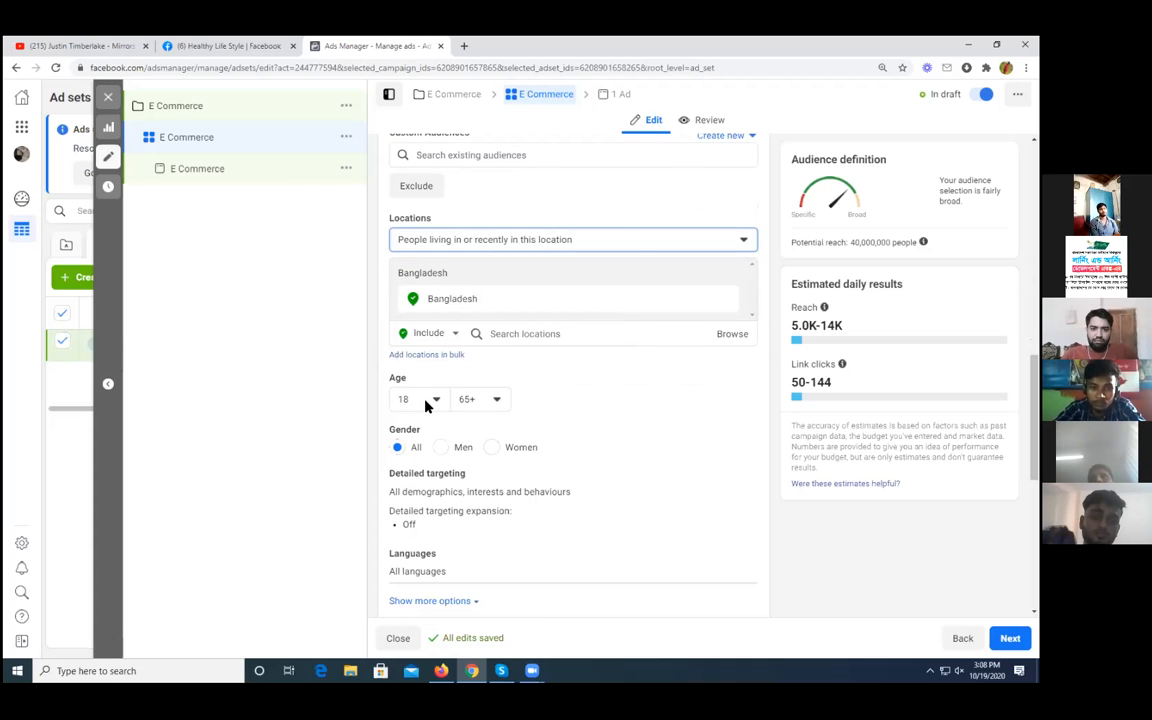
pyautogui.scroll(-2, 514, 399)
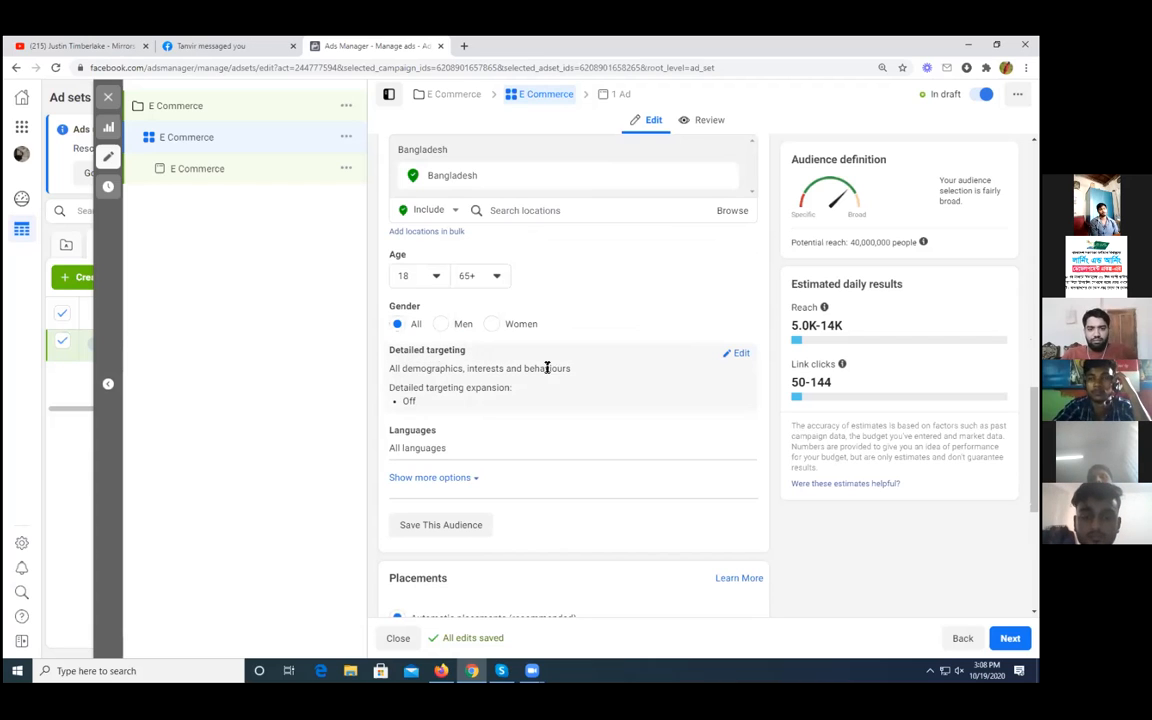
pyautogui.click(737, 355)
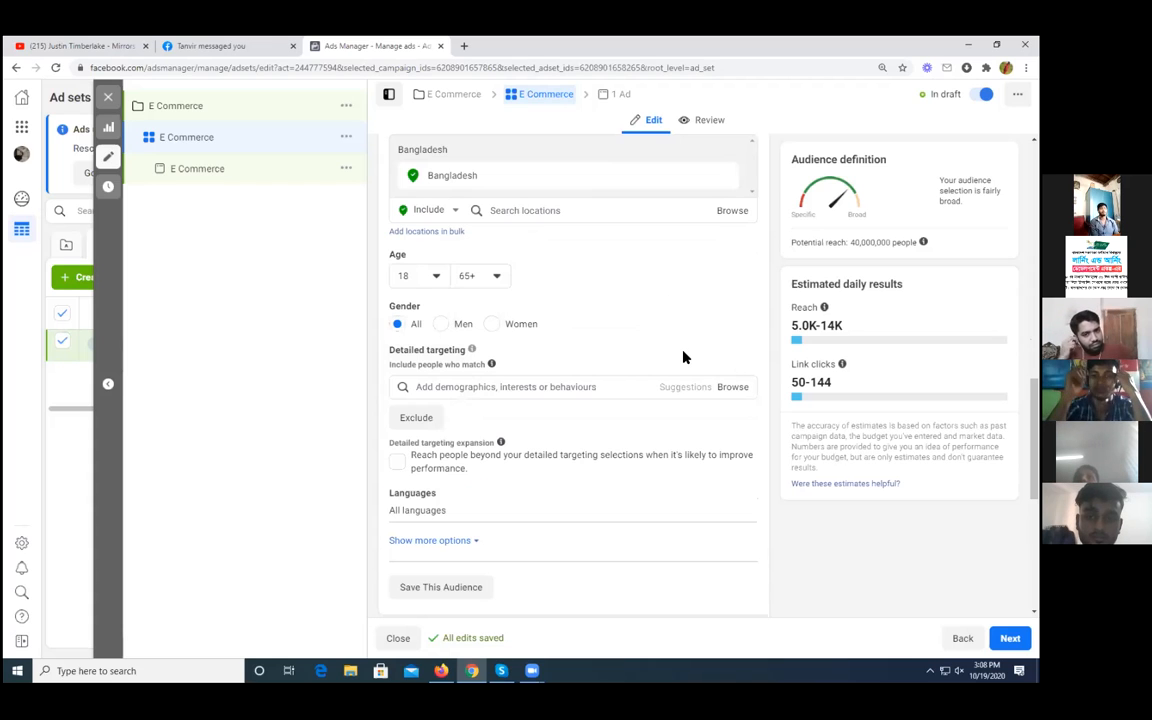
pyautogui.scroll(-1, 681, 356)
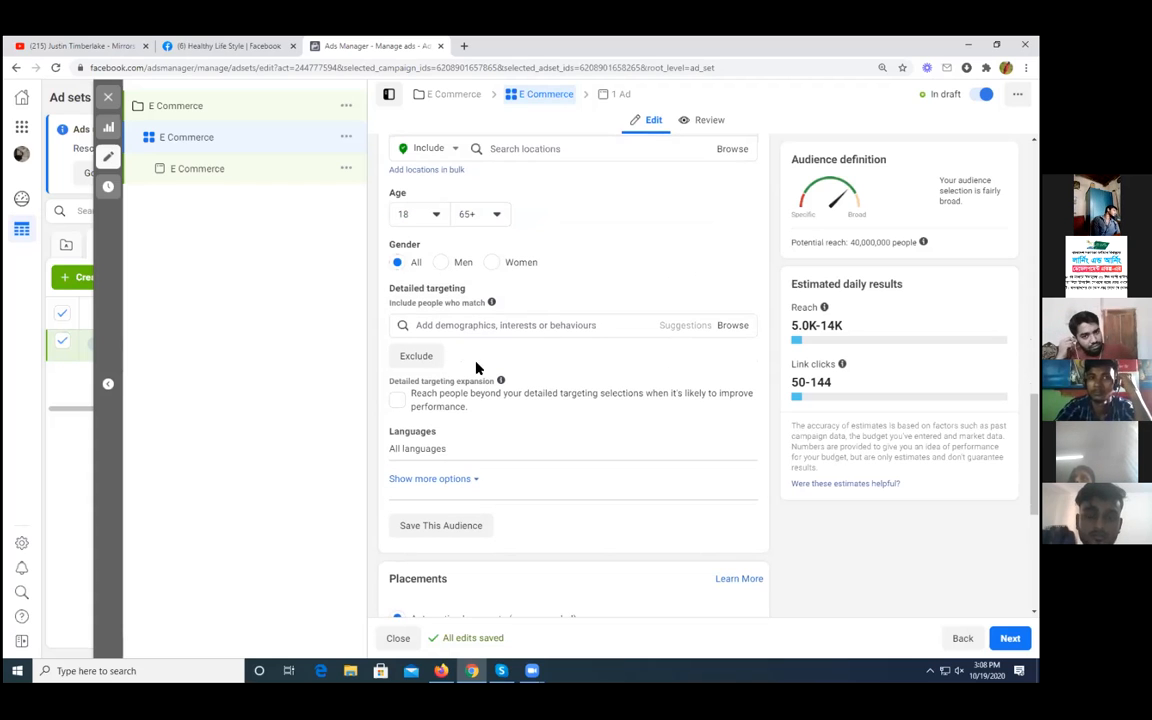
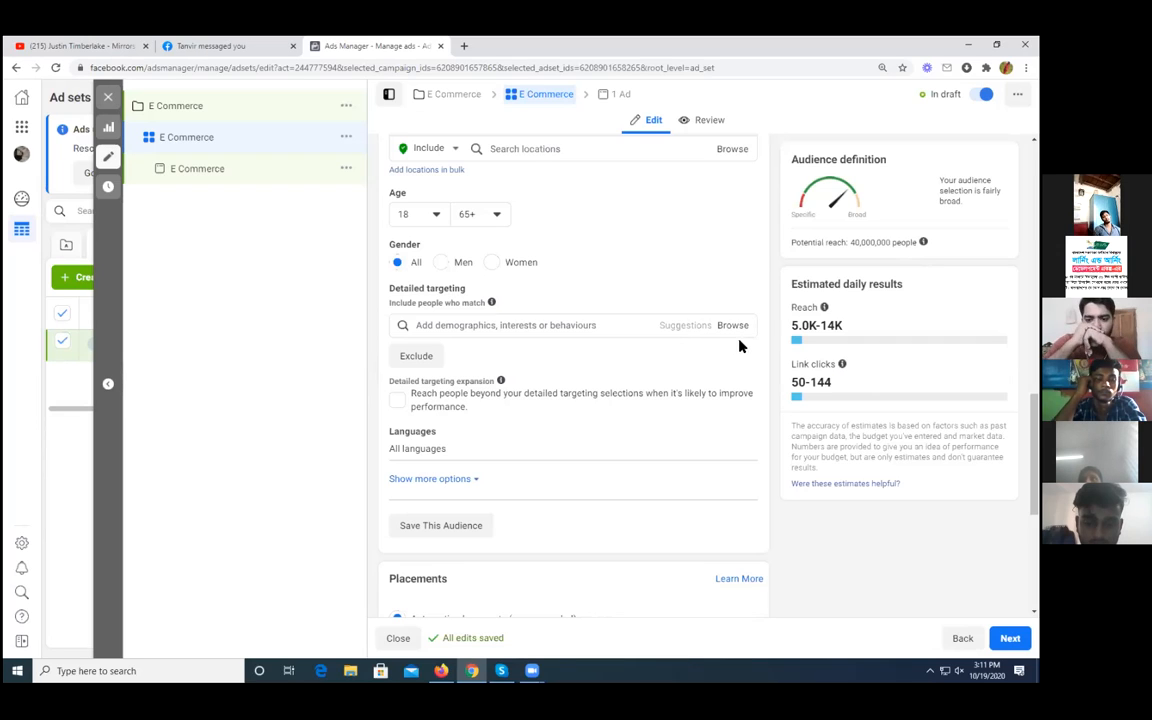
pyautogui.click(621, 327)
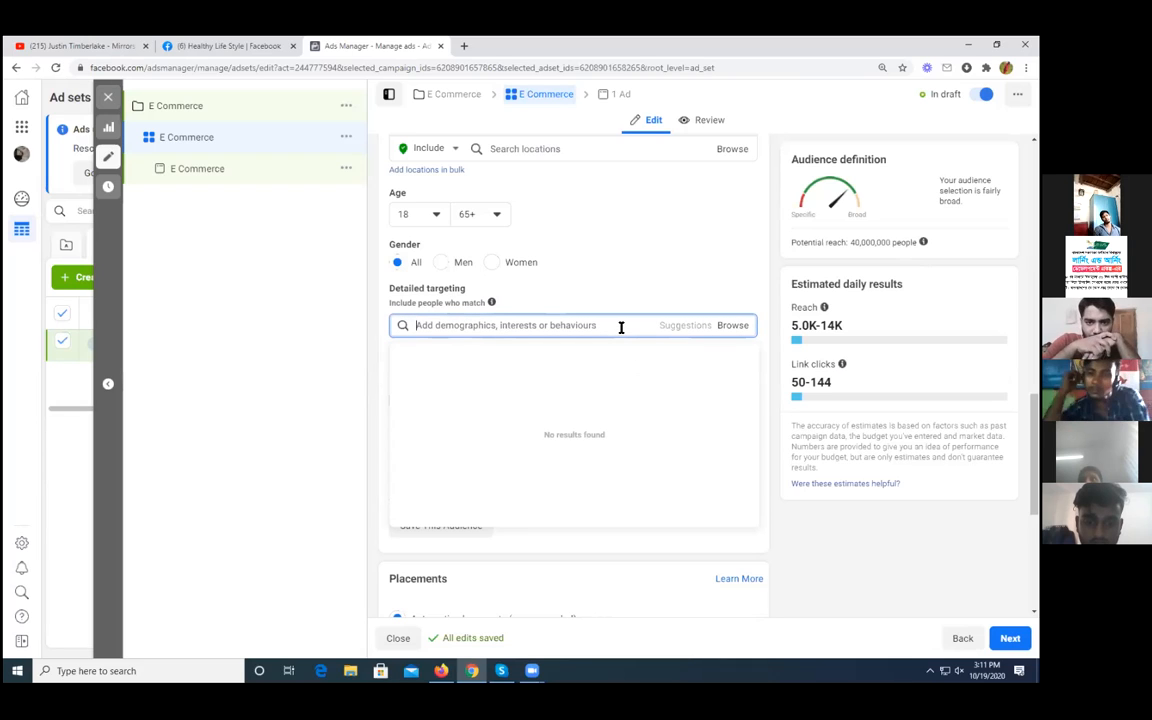
pyautogui.click(731, 330)
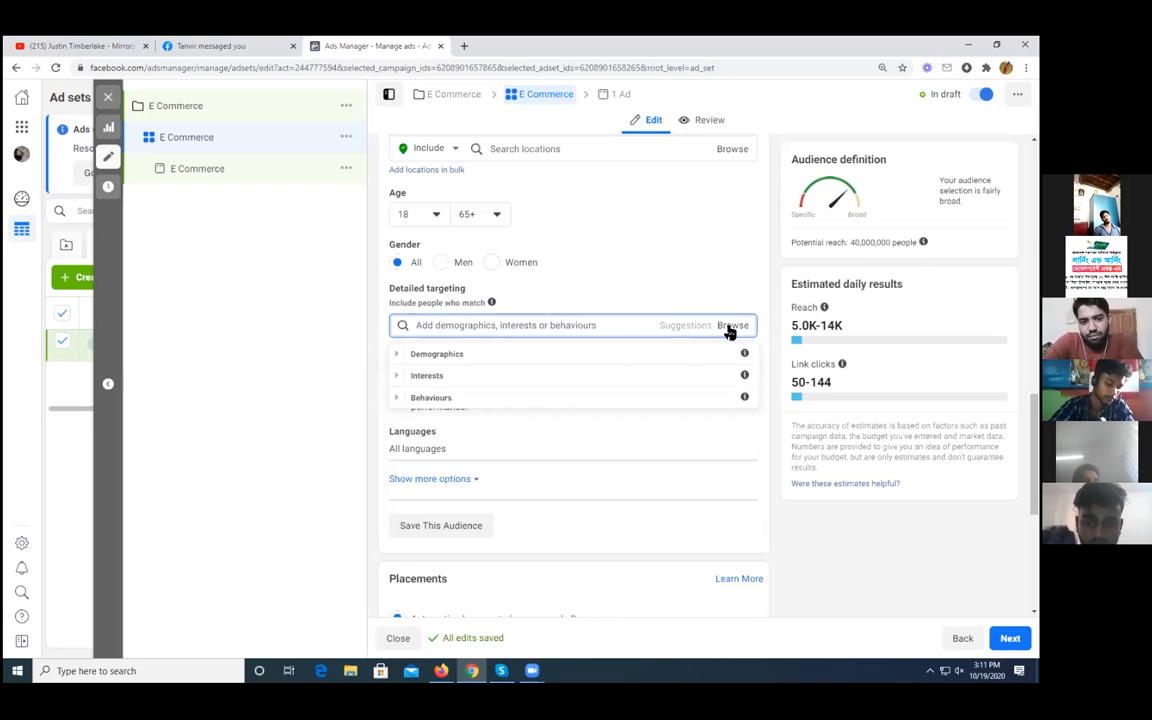
pyautogui.hotkey('ctrl', '+')
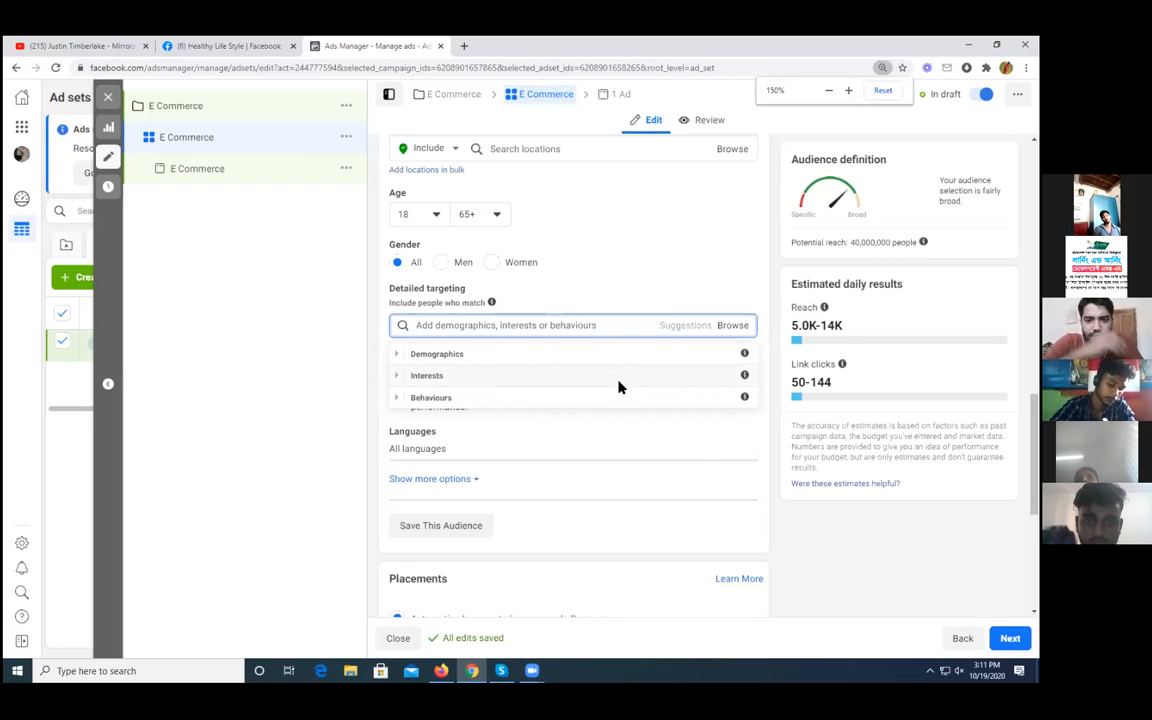
pyautogui.hotkey('ctrl', '+')
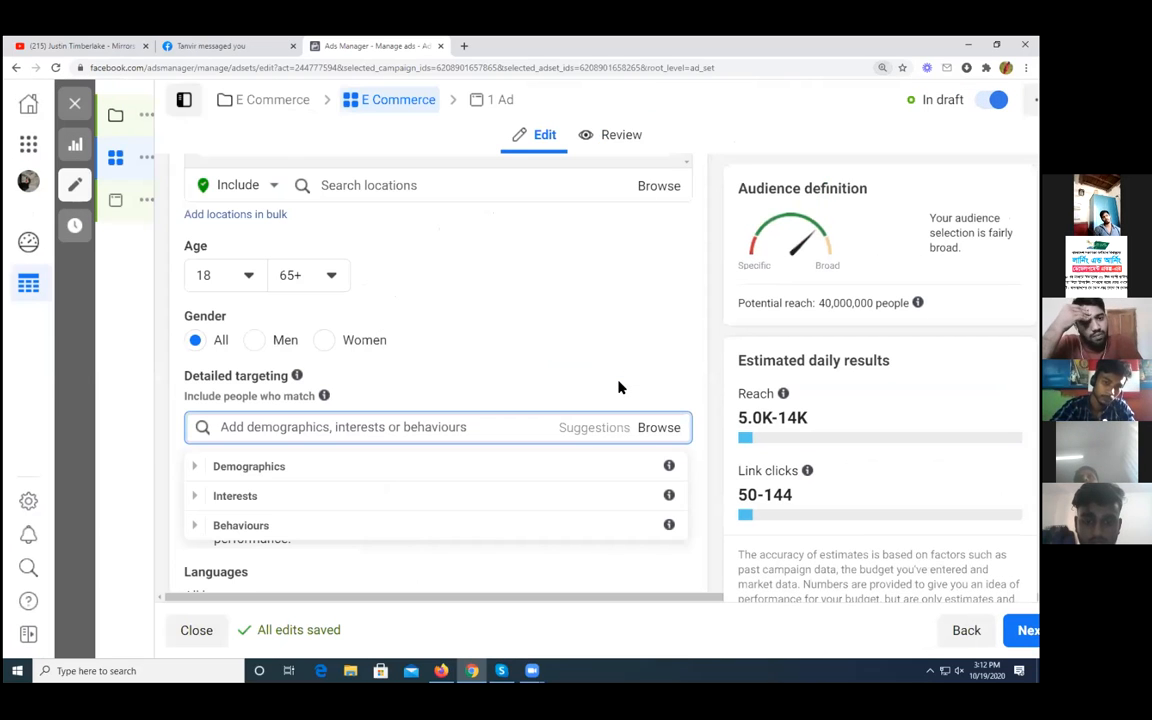
pyautogui.scroll(-2, 635, 384)
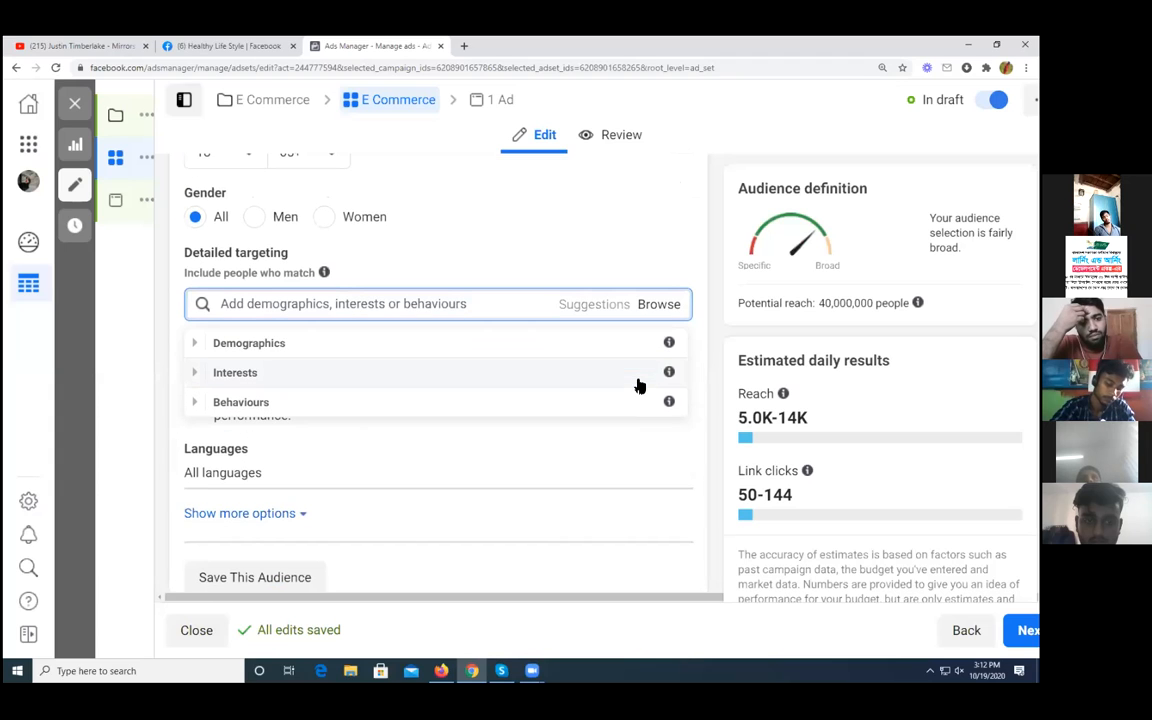
pyautogui.hotkey('ctrl', '-')
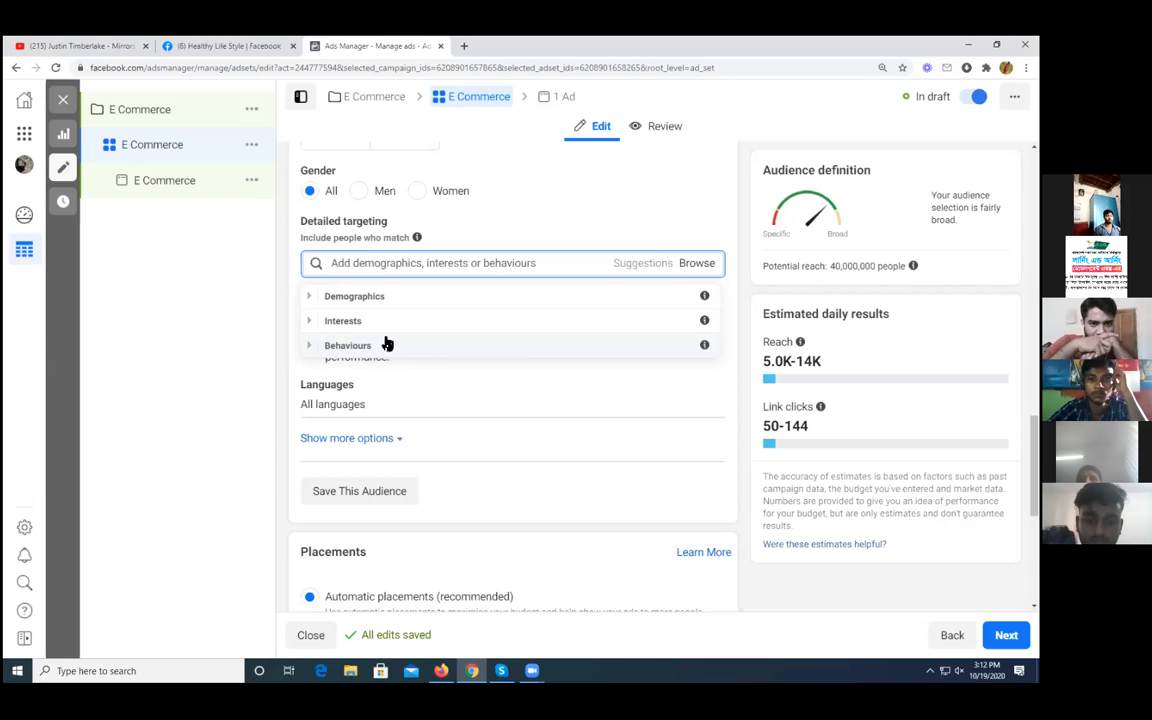
# Step: Add Engaged shoppers from the Purchase behaviour category under Behaviours to the detailed targeting, and close the category list
pyautogui.click(312, 345)
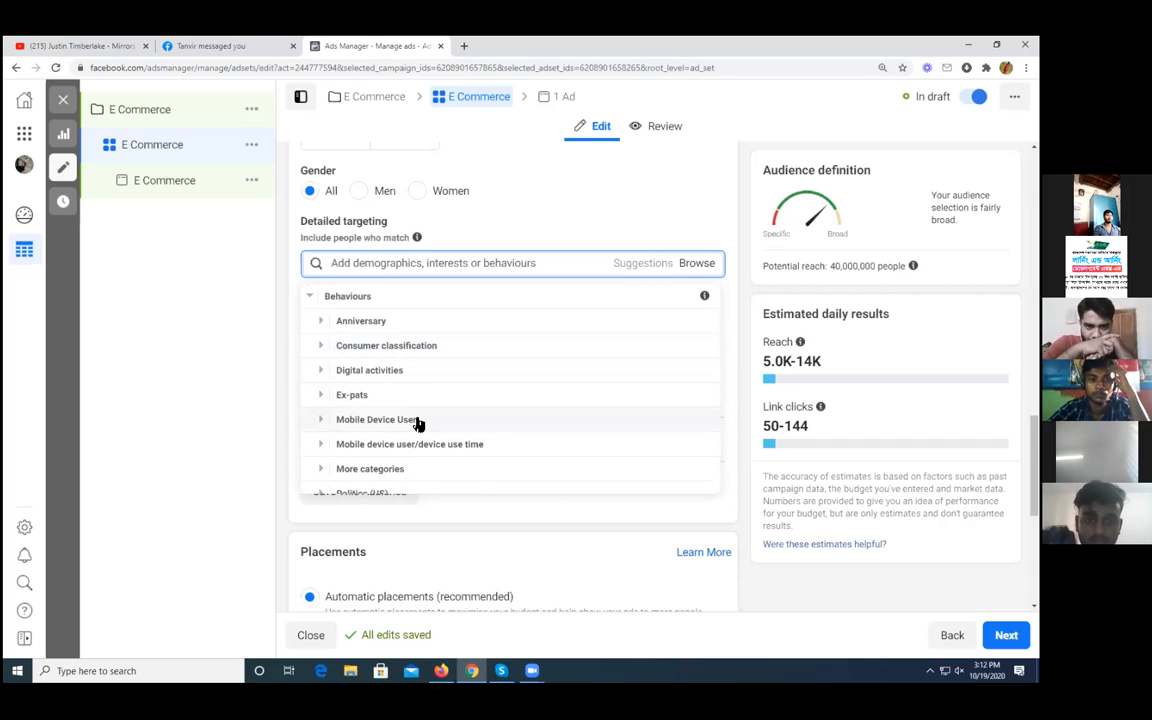
pyautogui.scroll(-1, 422, 415)
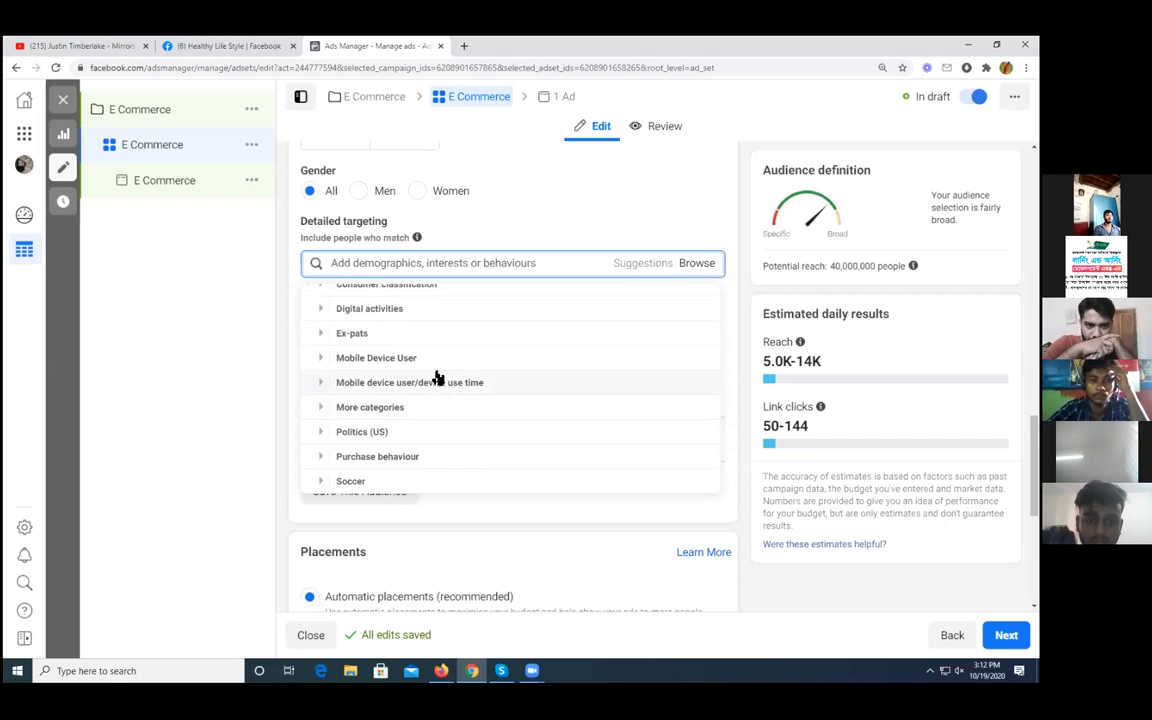
pyautogui.click(401, 458)
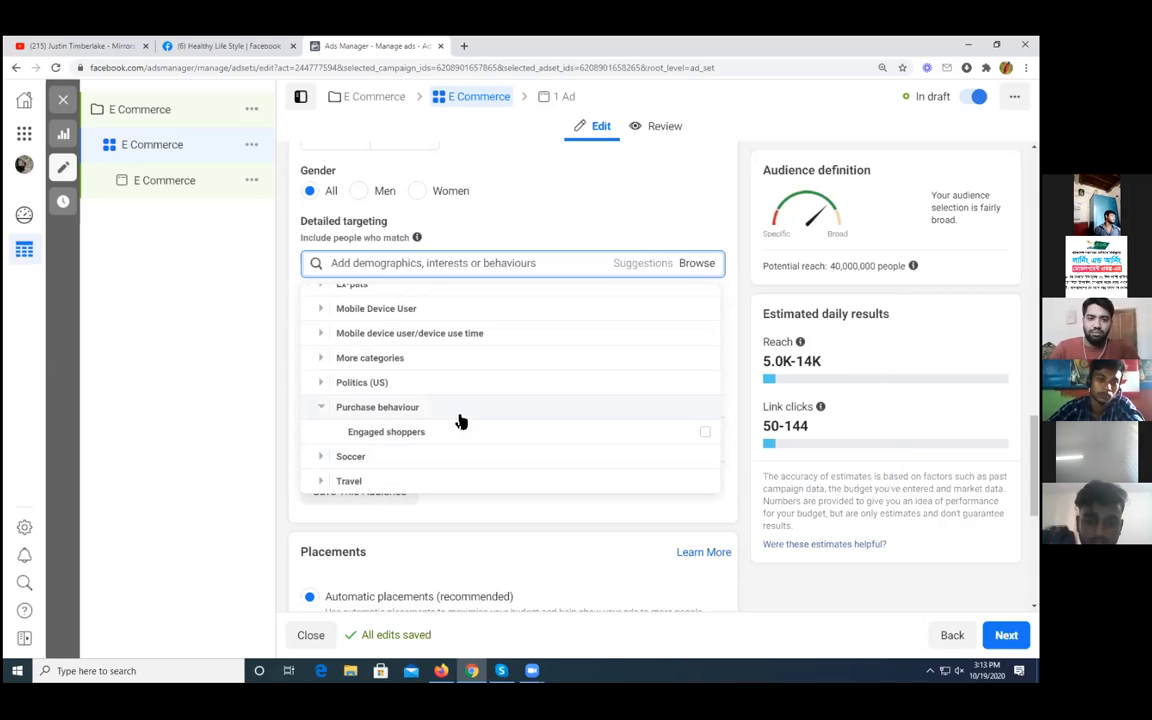
pyautogui.moveTo(388, 441)
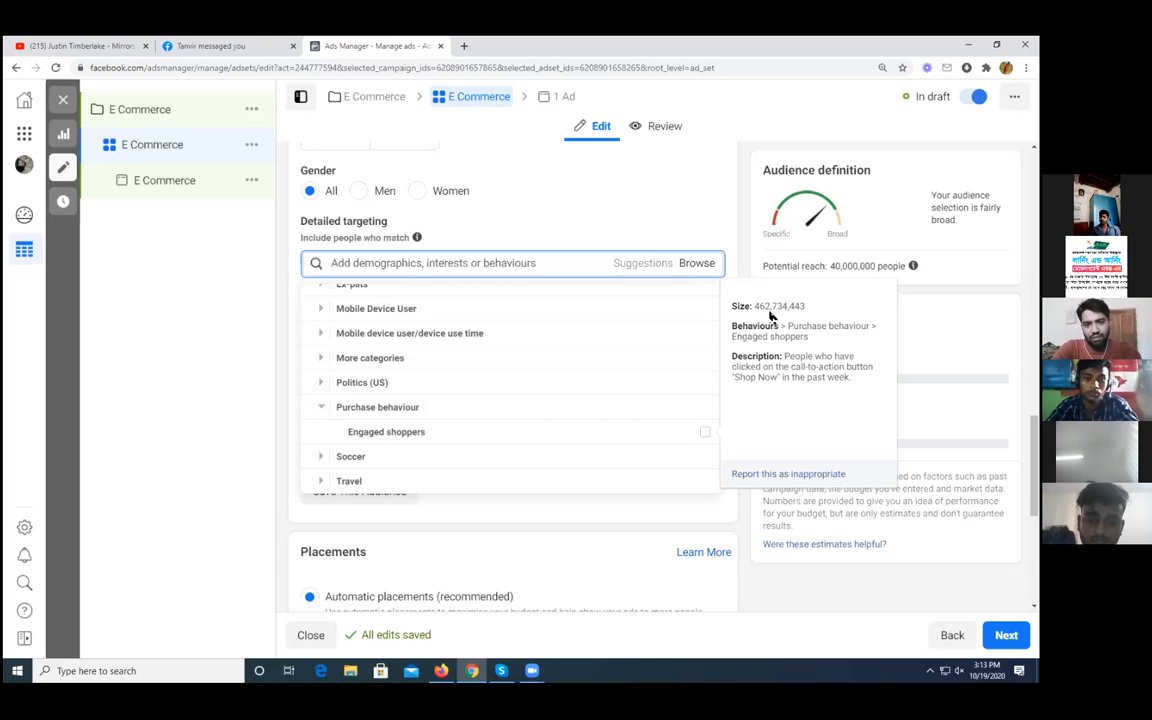
pyautogui.click(660, 438)
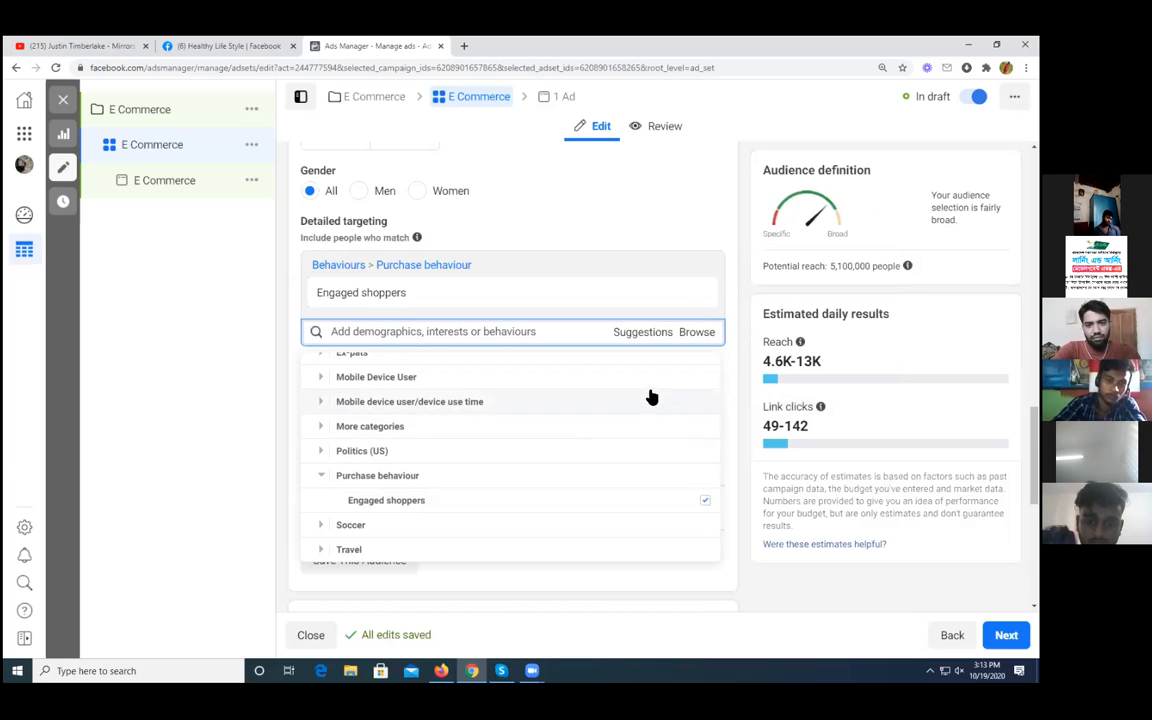
pyautogui.scroll(4, 580, 452)
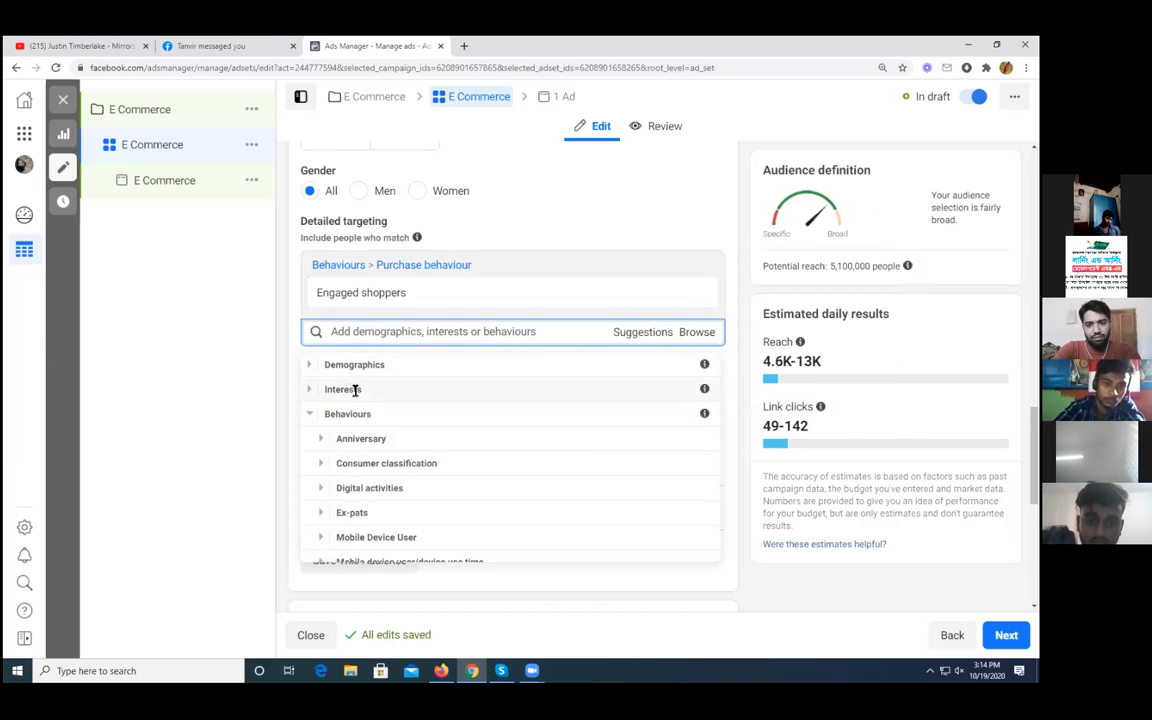
pyautogui.scroll(2, 310, 360)
pyautogui.moveTo(480, 414)
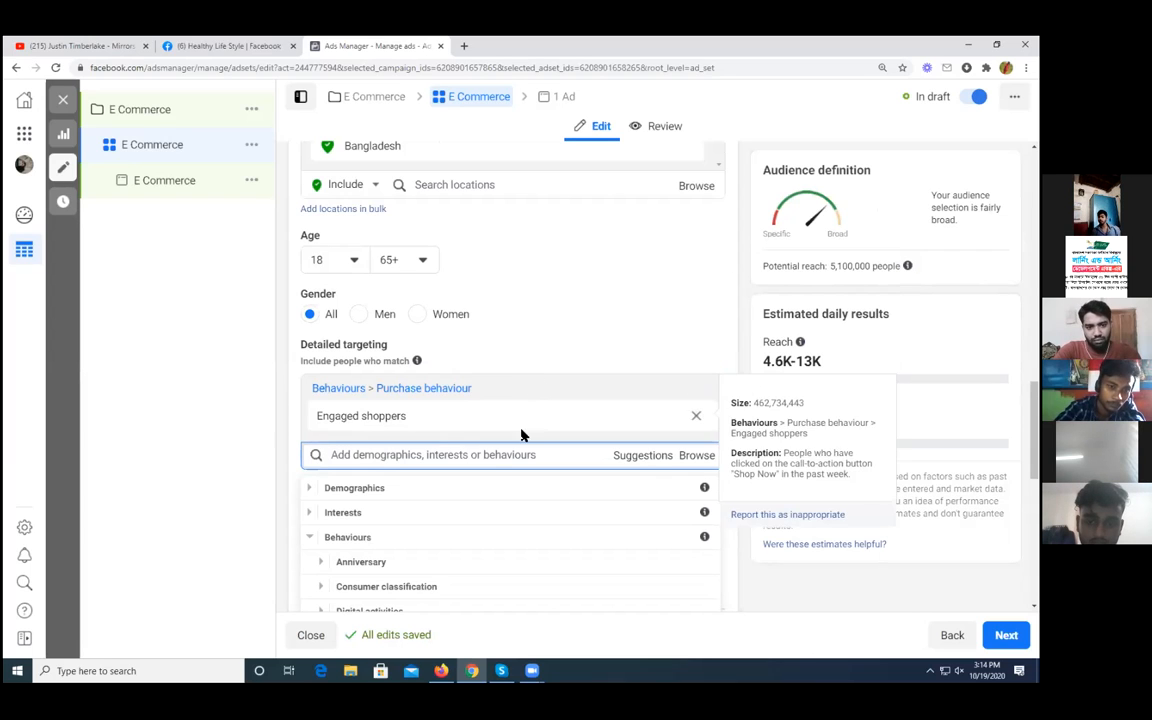
pyautogui.scroll(-1, 325, 476)
pyautogui.scroll(-3, 325, 476)
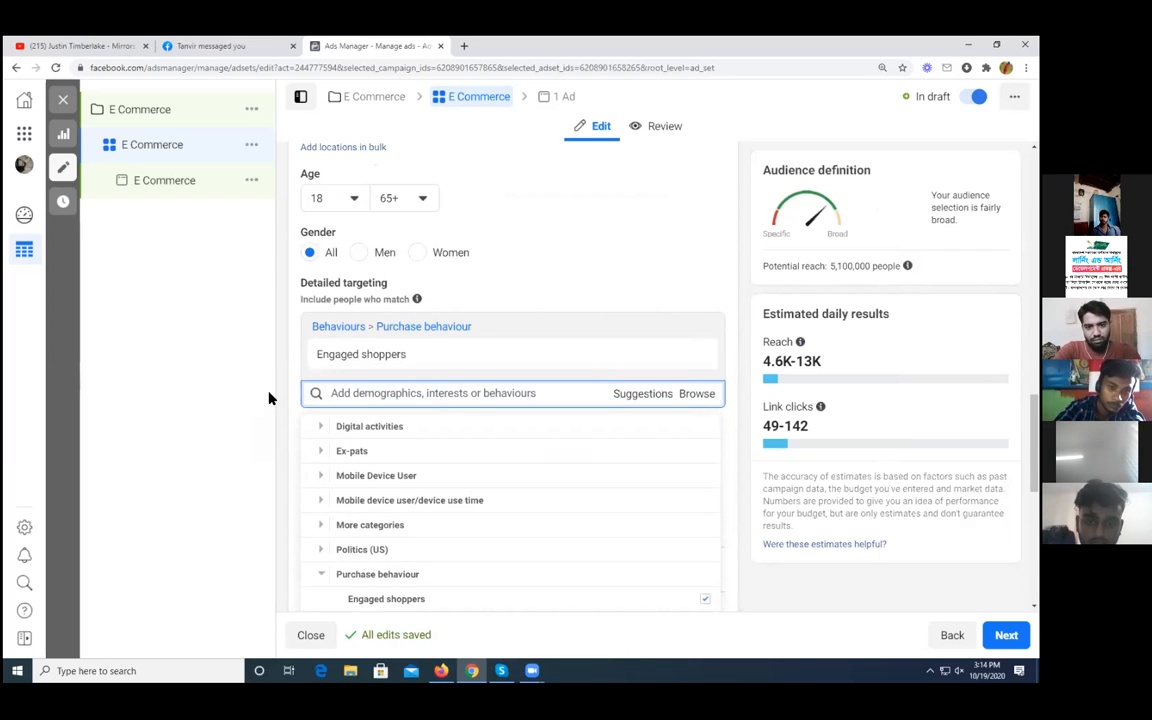
pyautogui.click(269, 397)
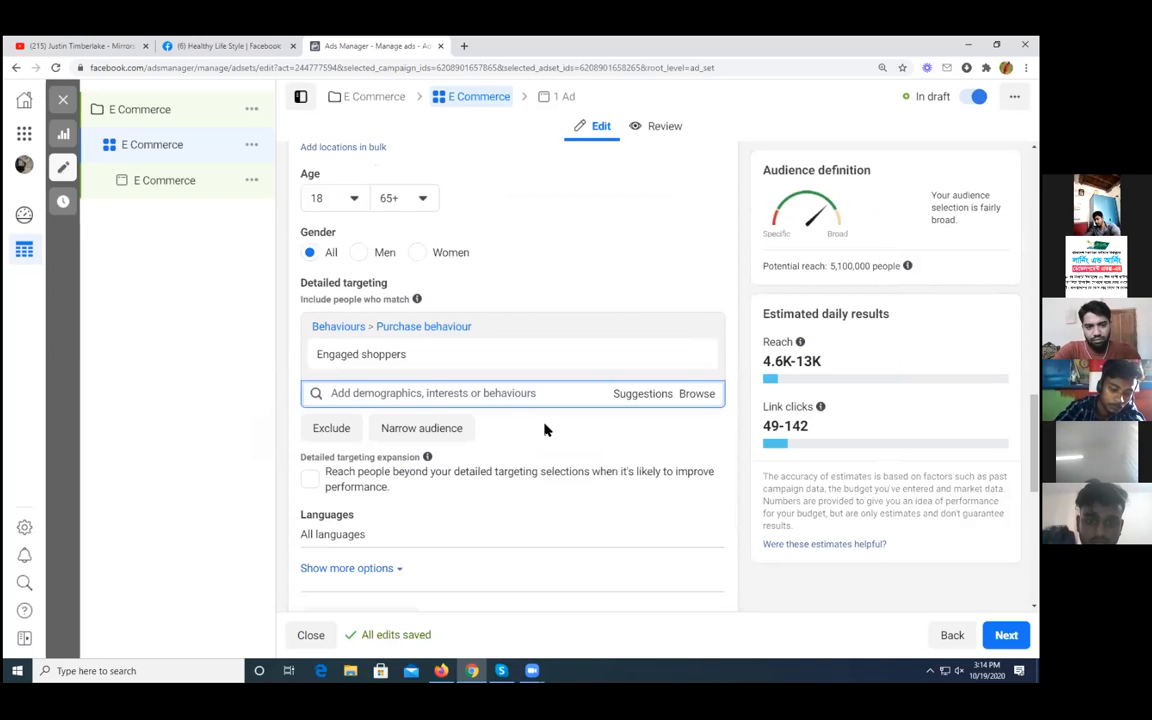
pyautogui.moveTo(397, 356)
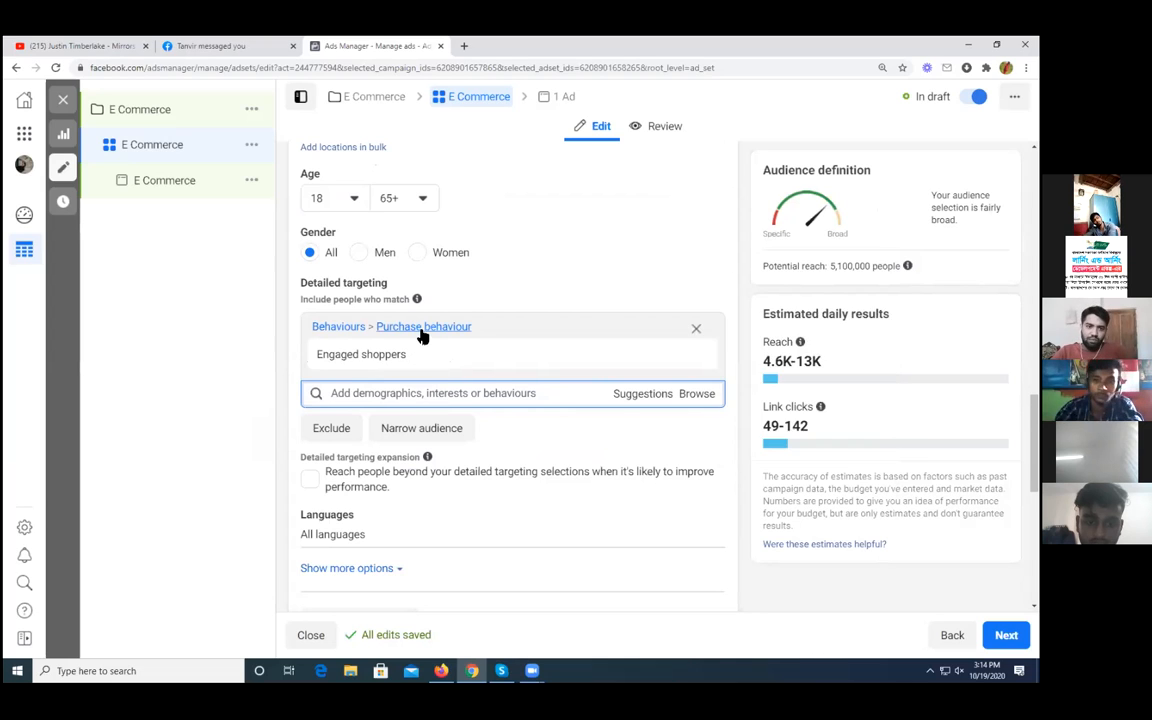
# Step: Show the additional audience options and set the connection type to Exclude people who like your Page
pyautogui.scroll(-2, 530, 396)
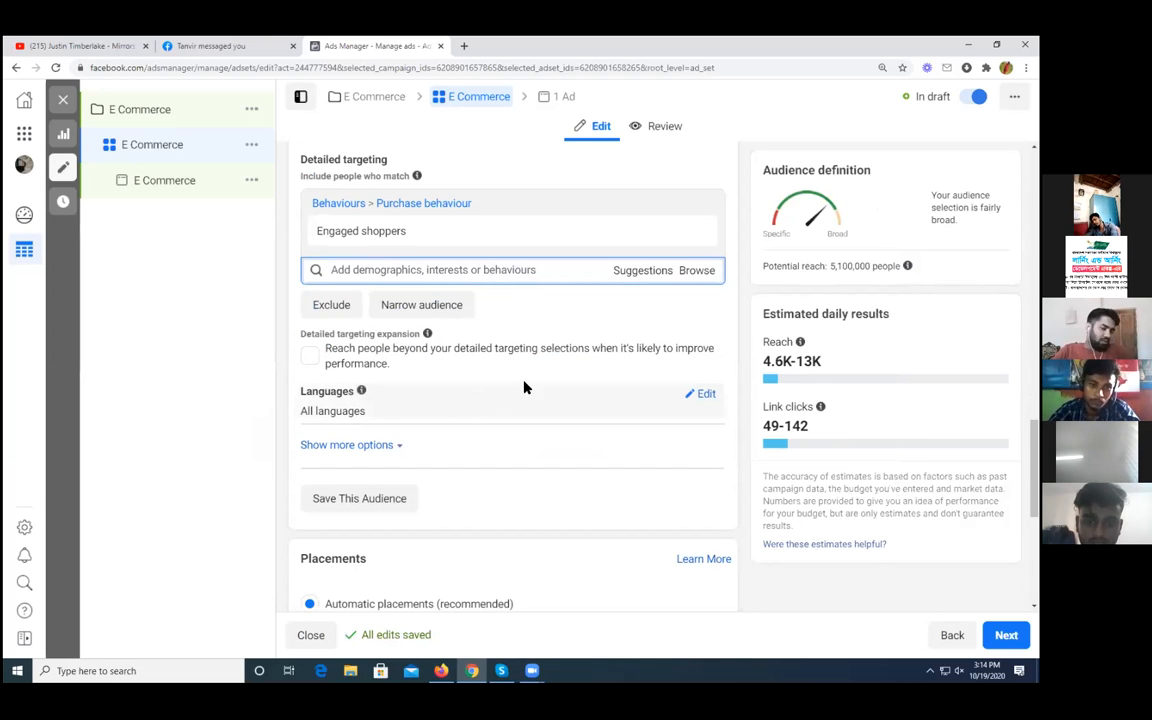
pyautogui.scroll(-2, 525, 384)
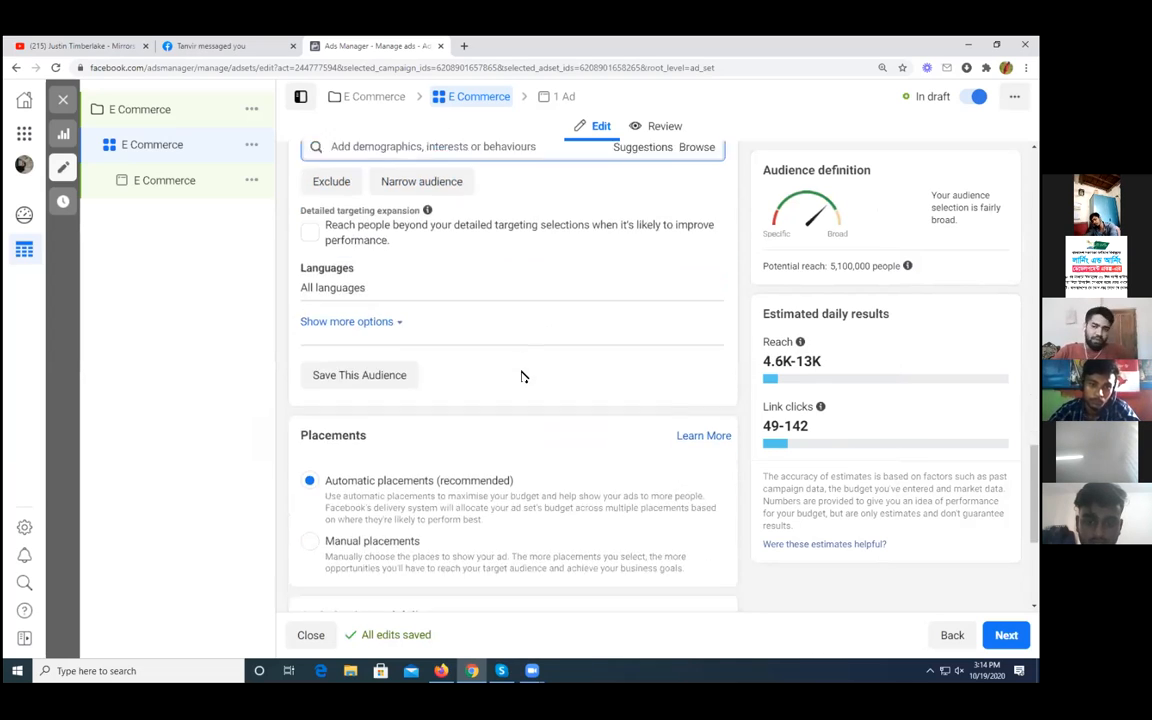
pyautogui.click(350, 322)
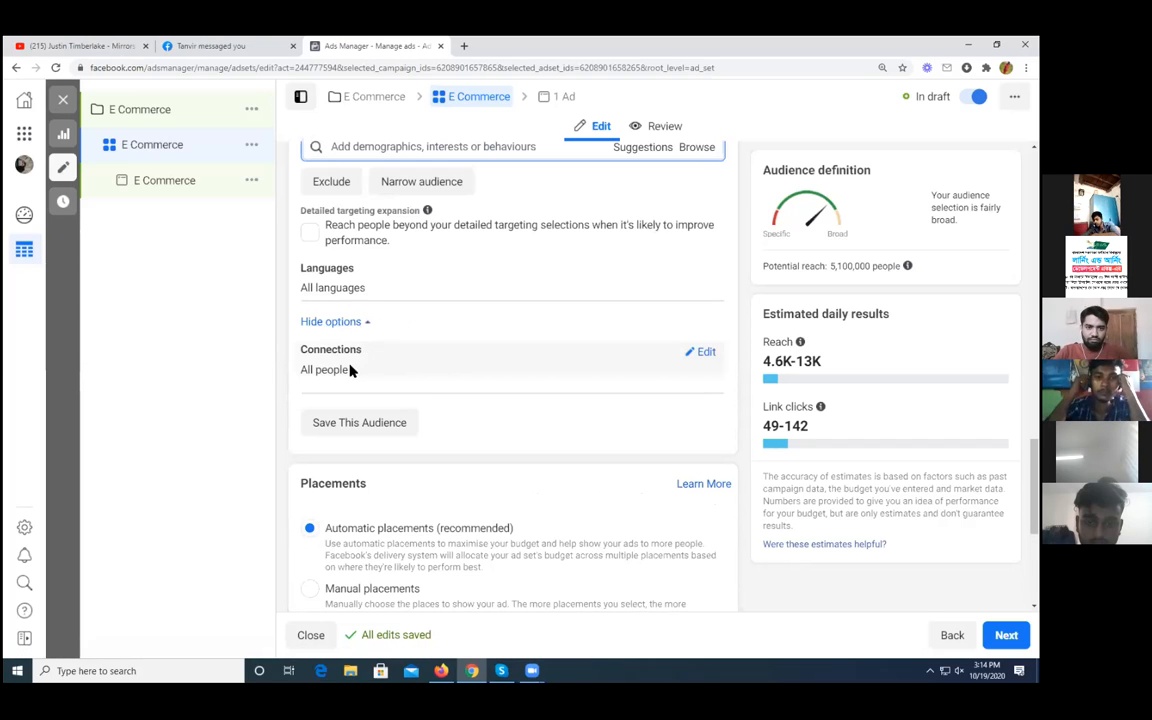
pyautogui.click(704, 353)
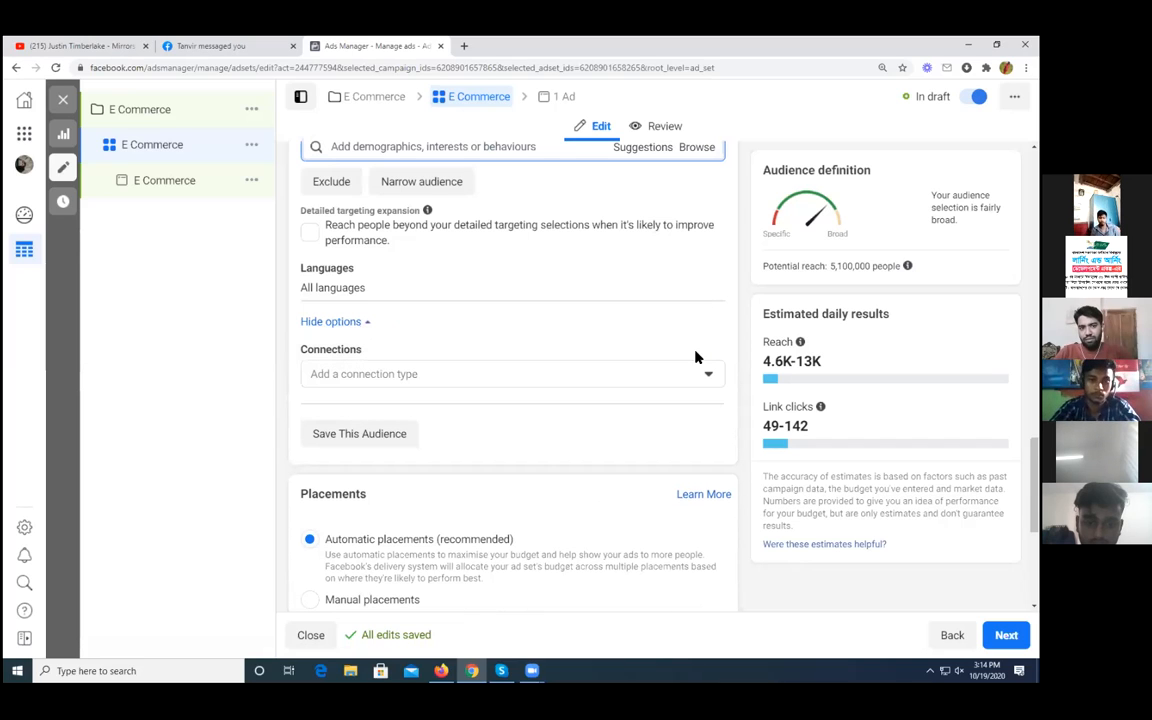
pyautogui.click(644, 378)
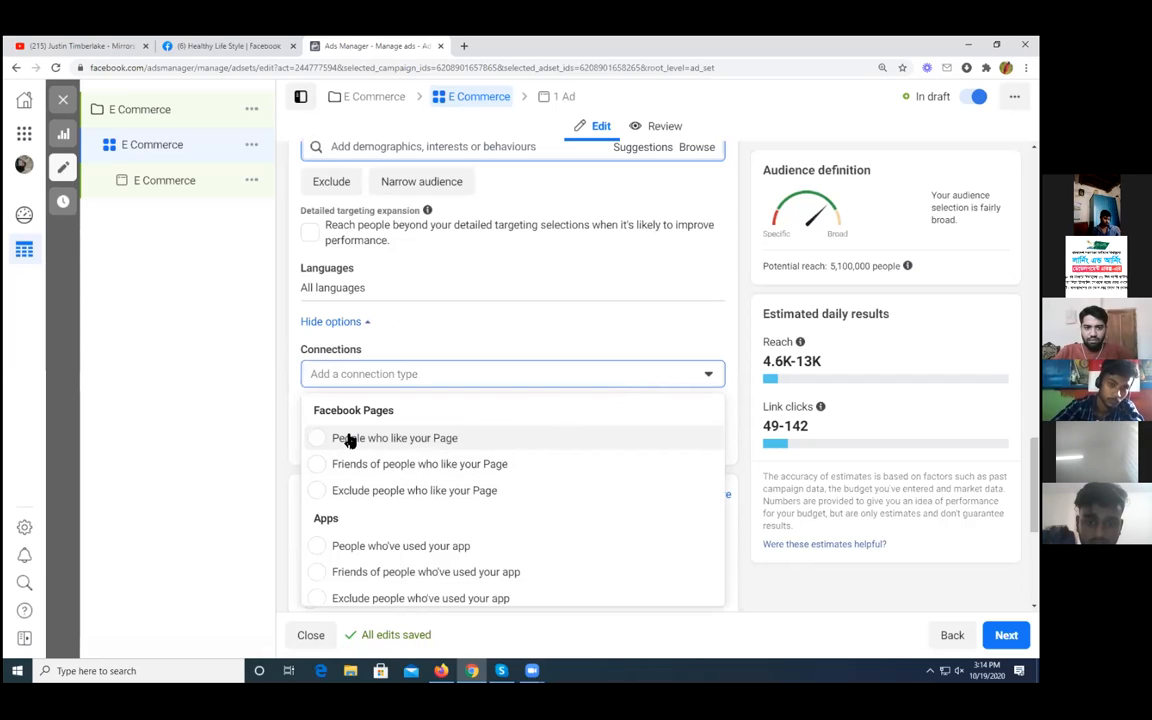
pyautogui.click(344, 491)
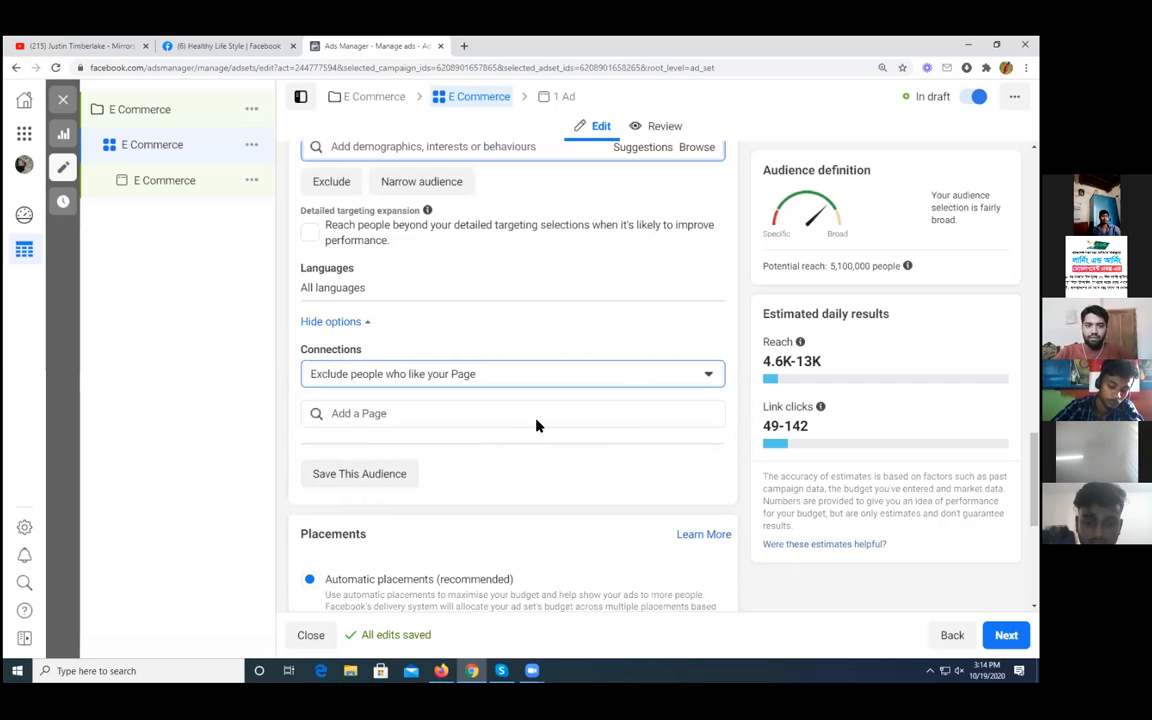
# Step: Examine the summary for saving this audience and close it without saving
pyautogui.scroll(-1, 540, 424)
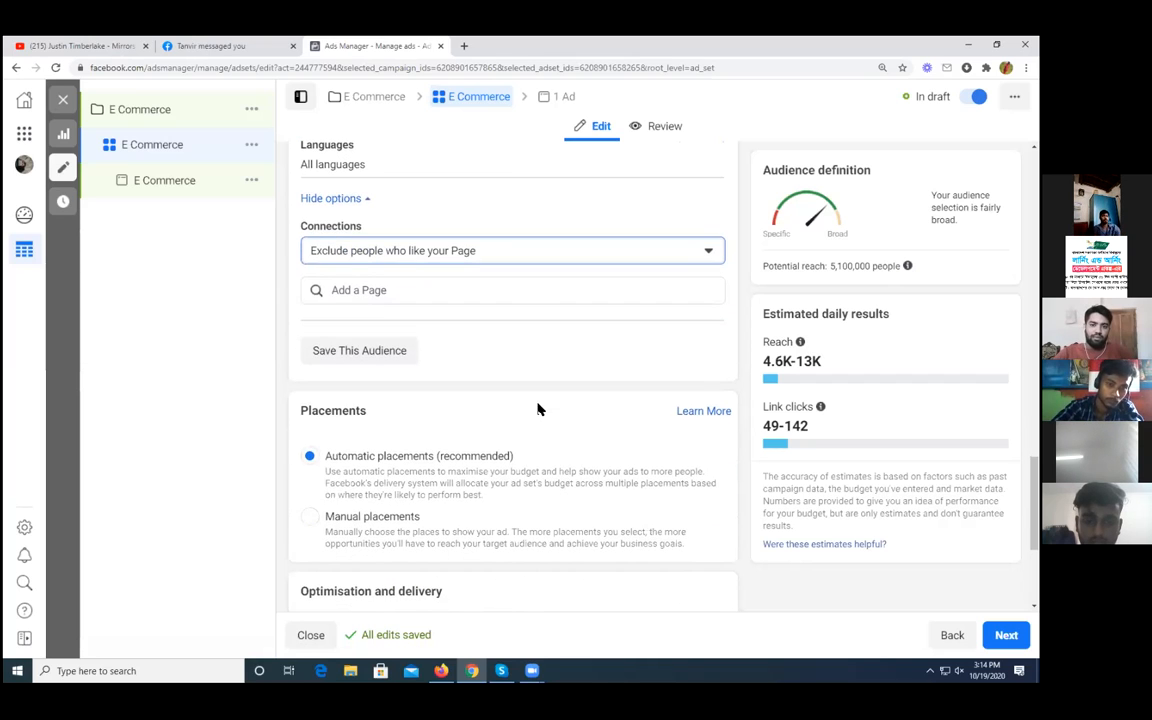
pyautogui.click(343, 352)
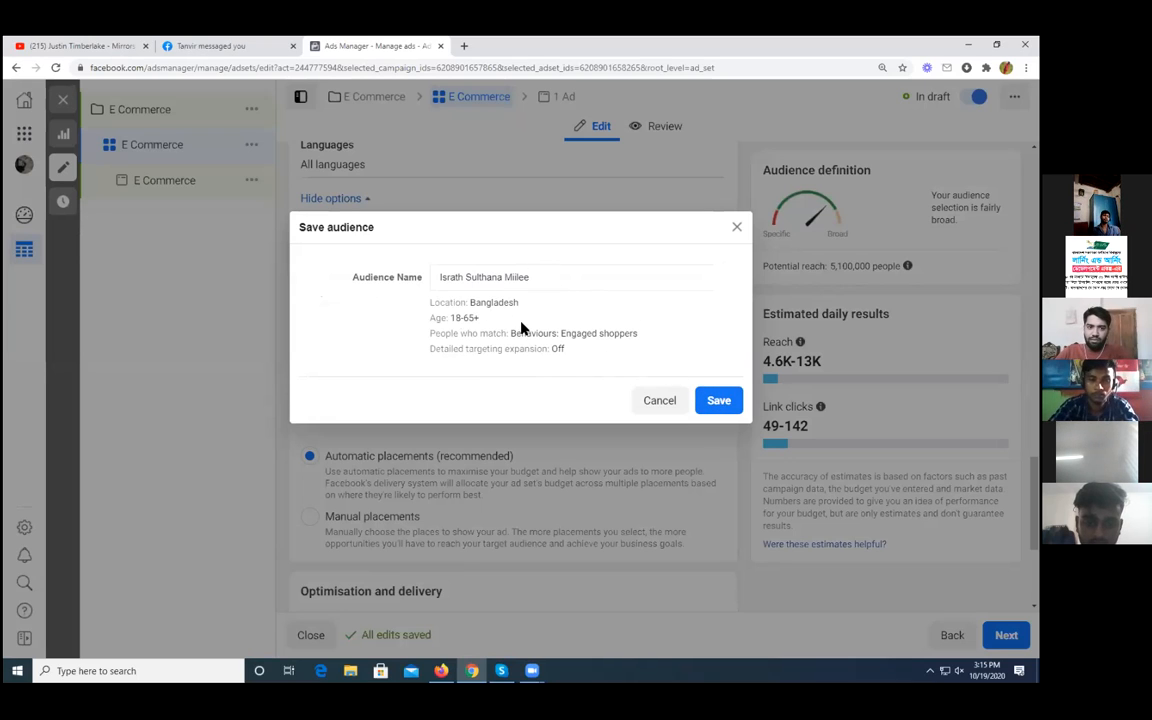
pyautogui.click(656, 400)
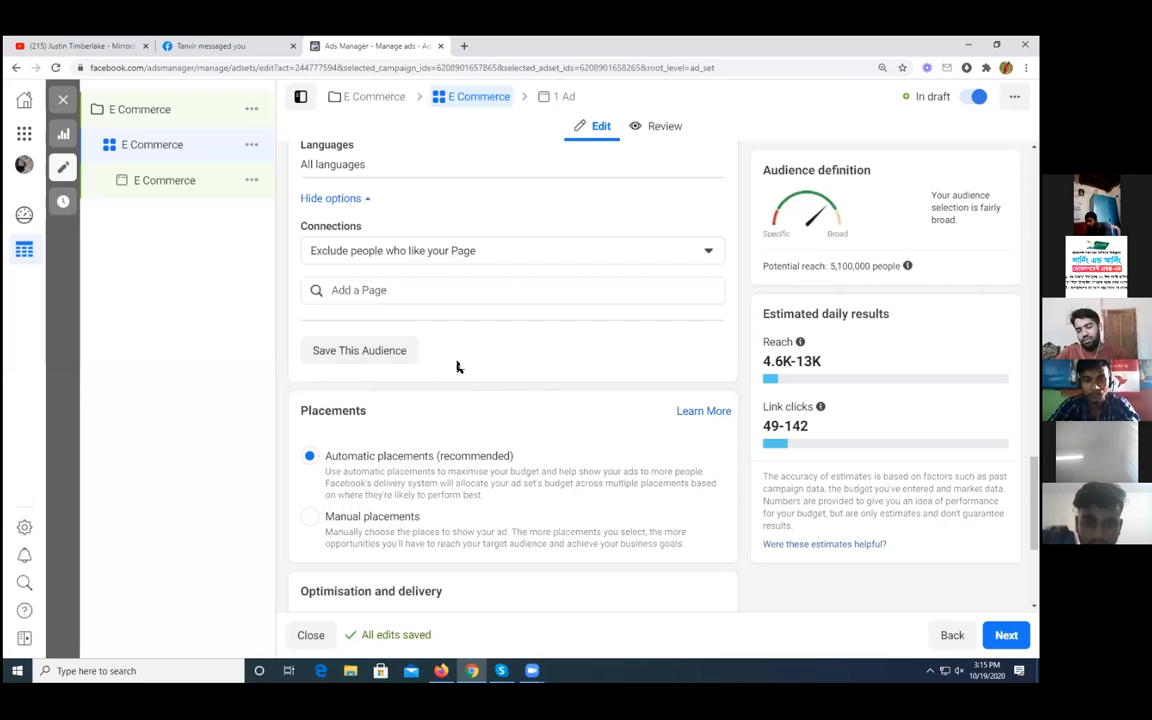
# Step: Switch the ad set to manual placements and review the available platforms and feed placements
pyautogui.scroll(-2, 460, 355)
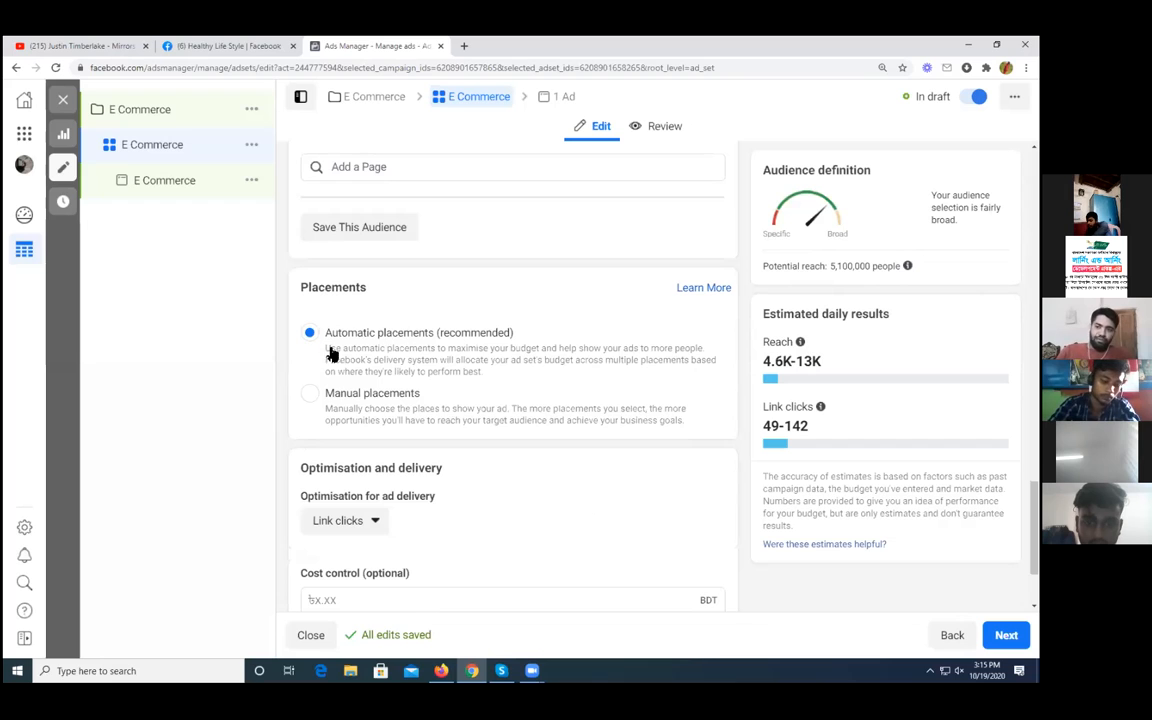
pyautogui.click(309, 394)
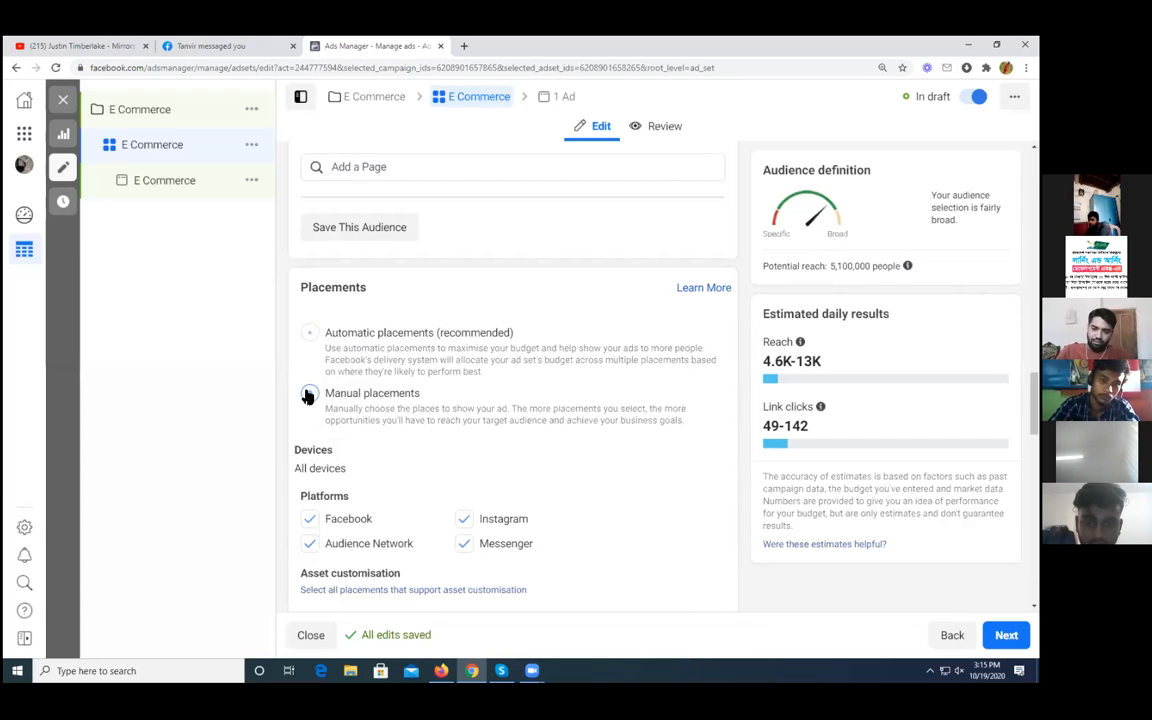
pyautogui.scroll(-2, 570, 365)
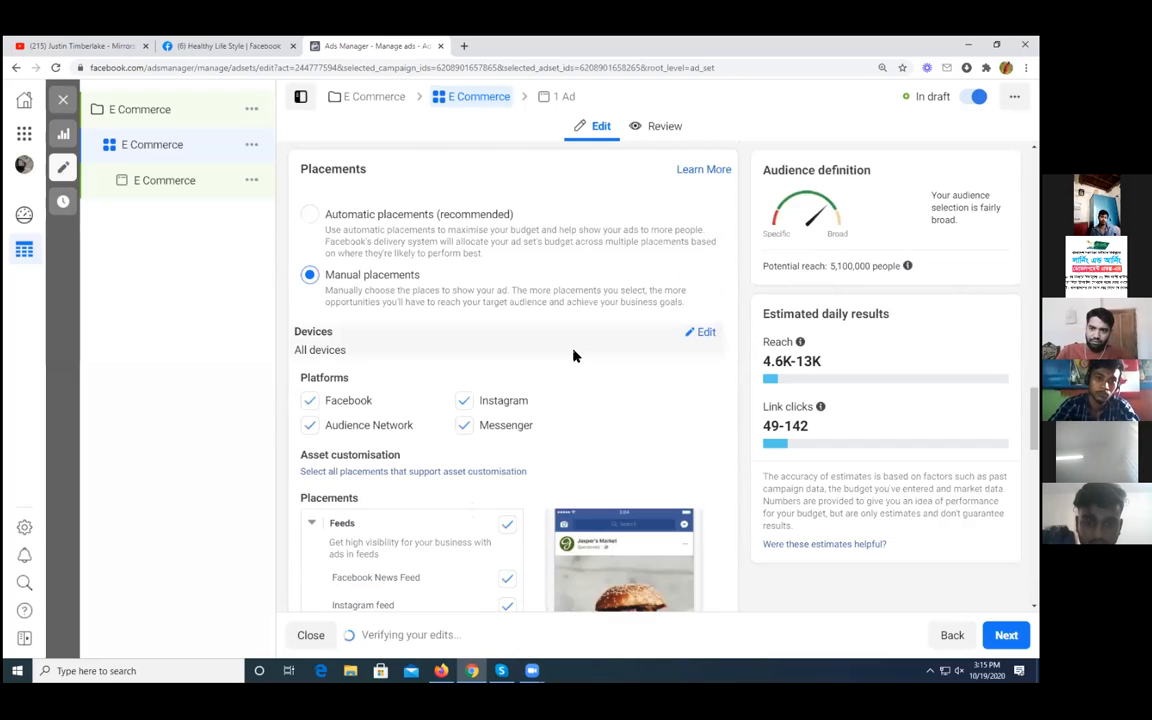
pyautogui.scroll(-1, 575, 350)
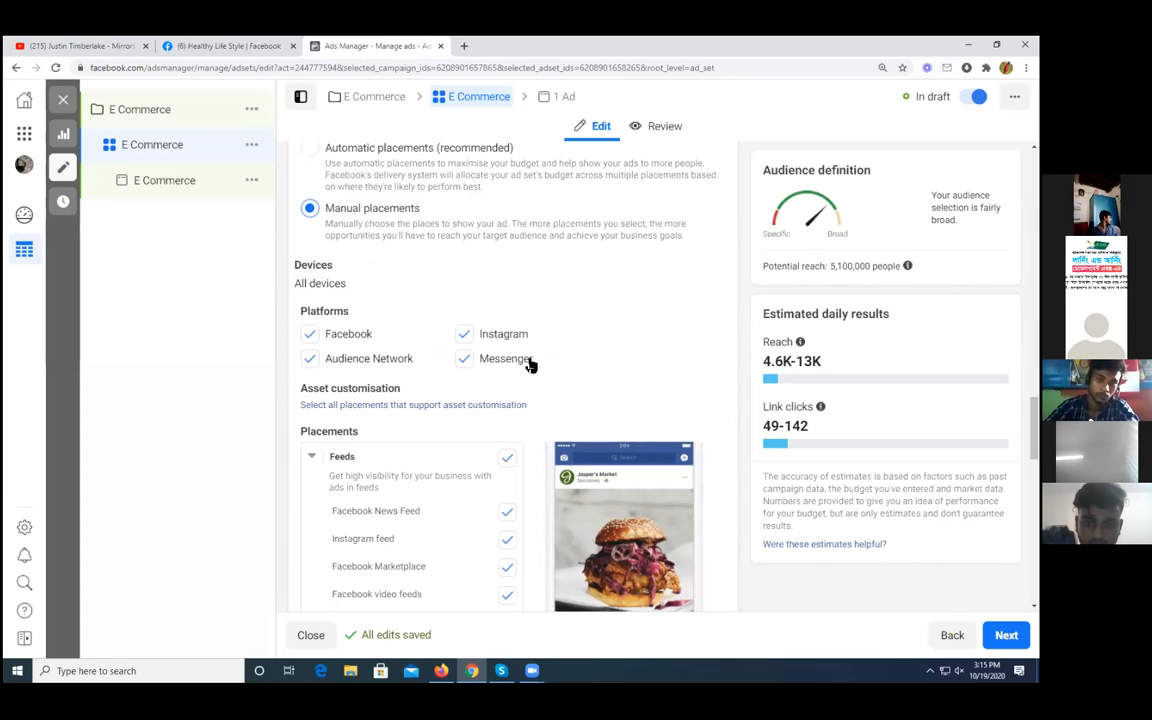
# Step: Restrict the manual placements to the Facebook platform by deselecting Instagram, Messenger and Audience Network
pyautogui.click(463, 336)
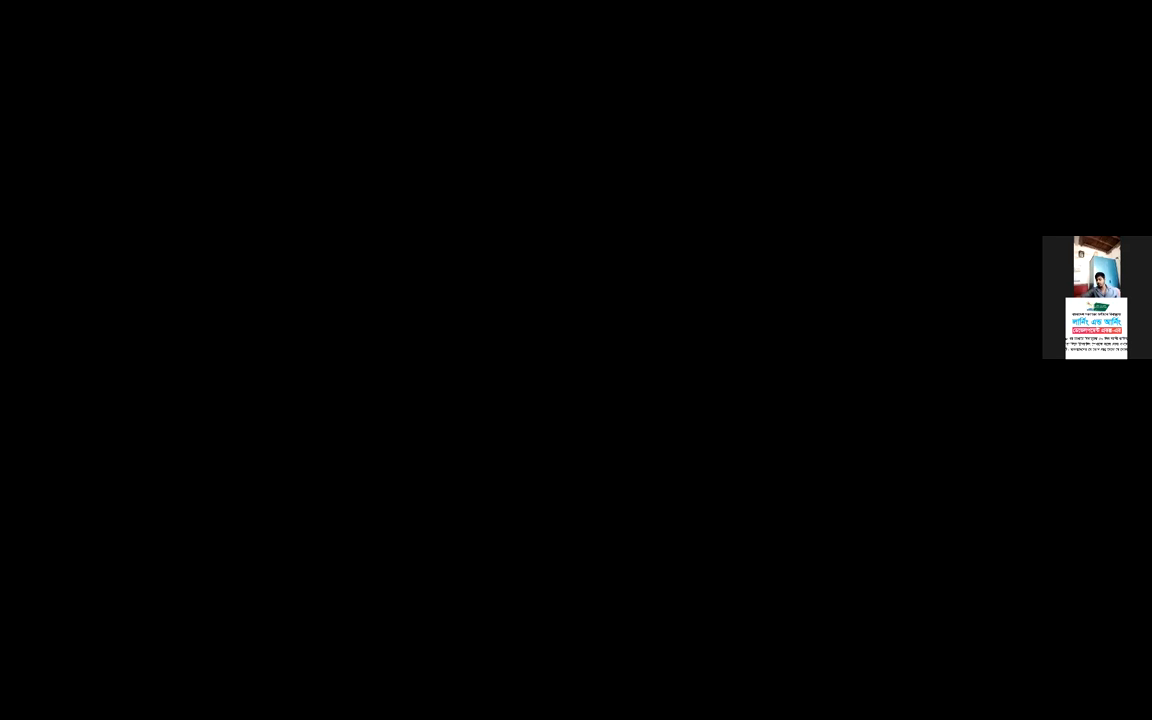
pyautogui.scroll(-3, 540, 270)
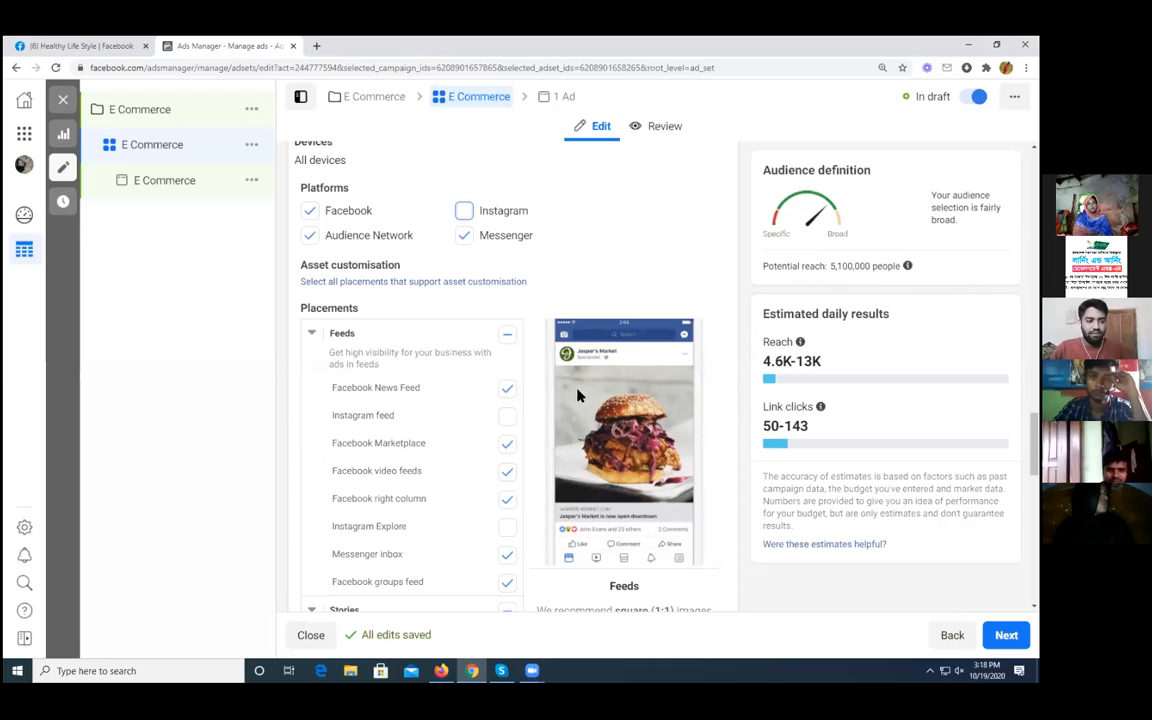
pyautogui.click(464, 236)
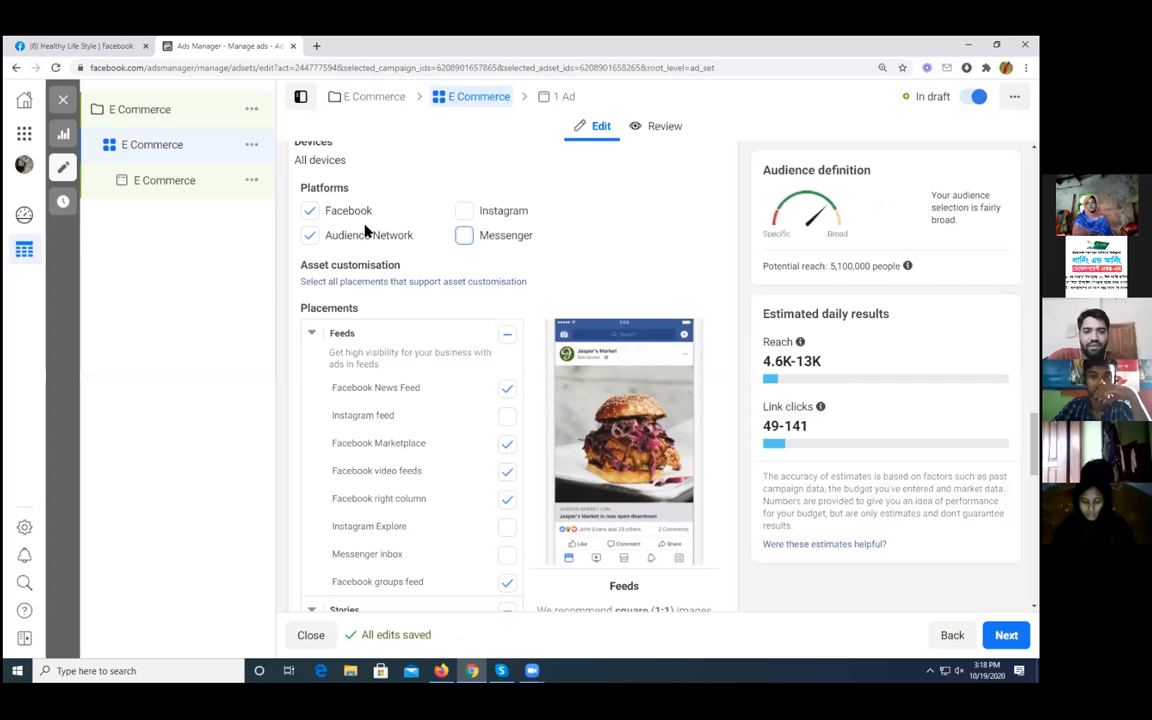
pyautogui.click(310, 236)
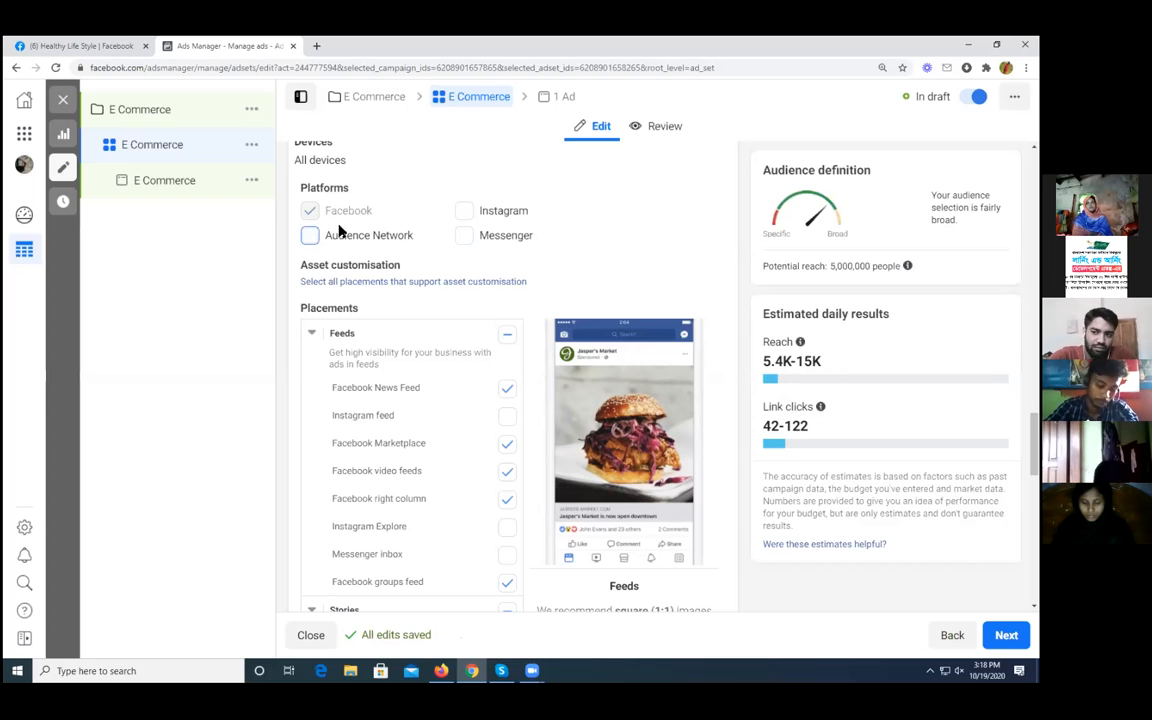
pyautogui.click(506, 390)
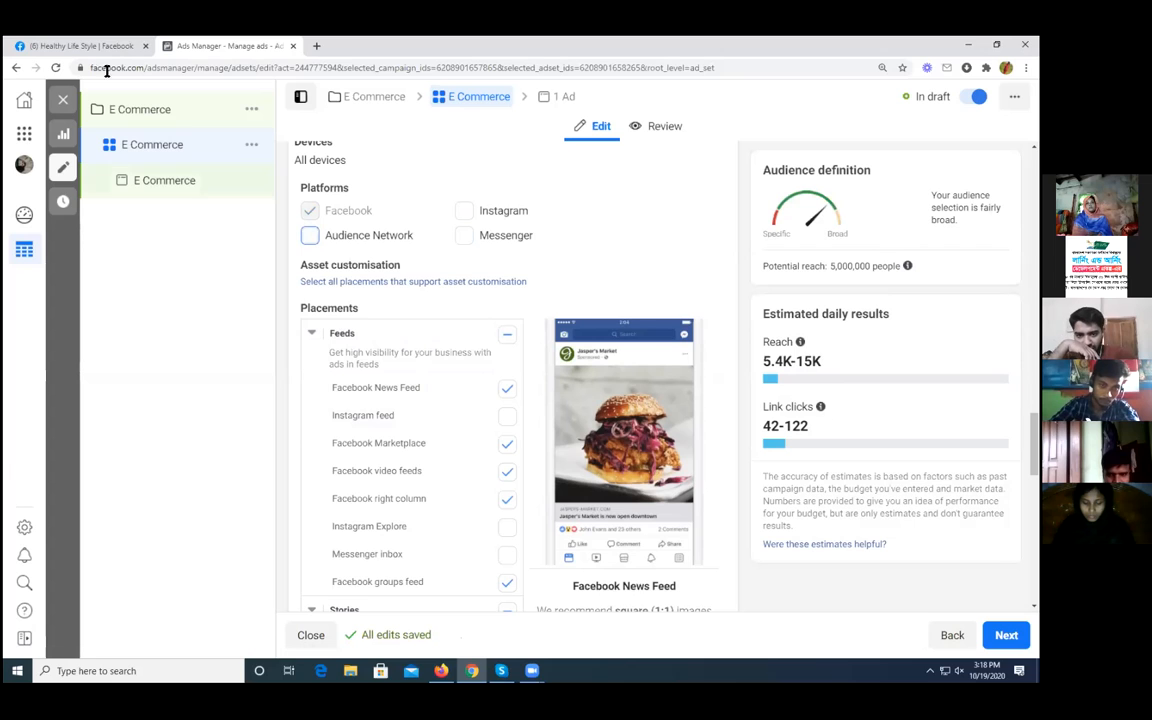
# Step: View the Healthy Life Style Page, open the Facebook home page in a new browser tab, and examine its News Feed
pyautogui.click(85, 46)
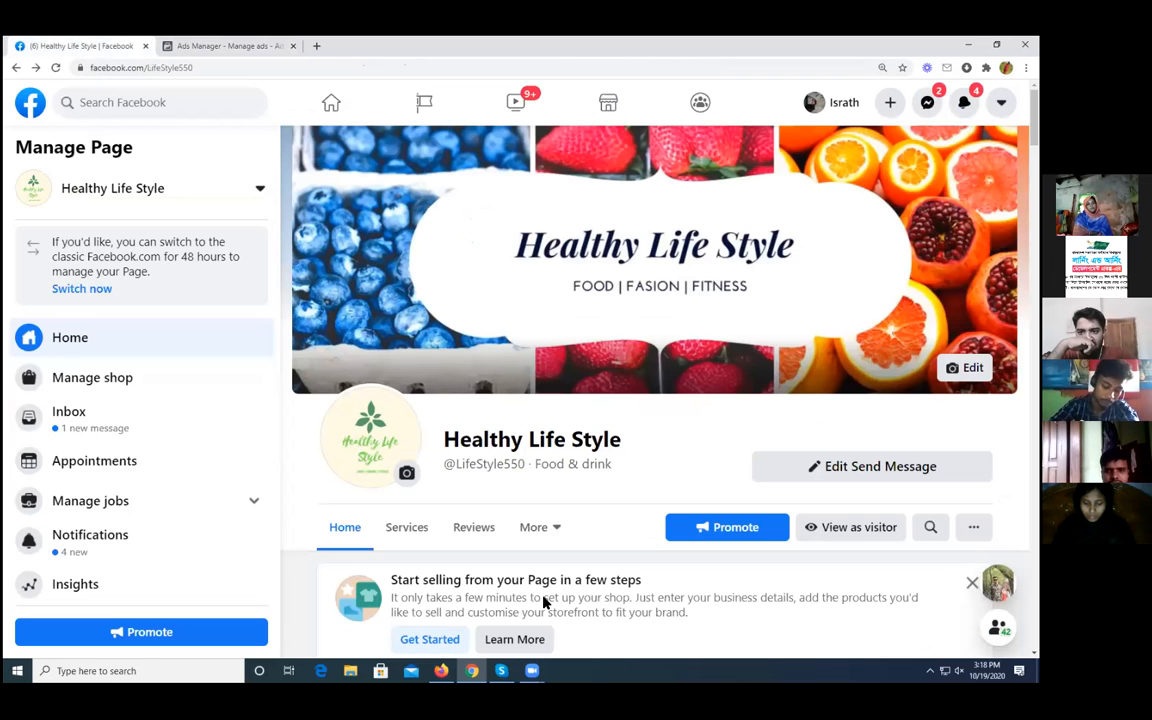
pyautogui.scroll(-1, 493, 408)
pyautogui.scroll(-1, 525, 468)
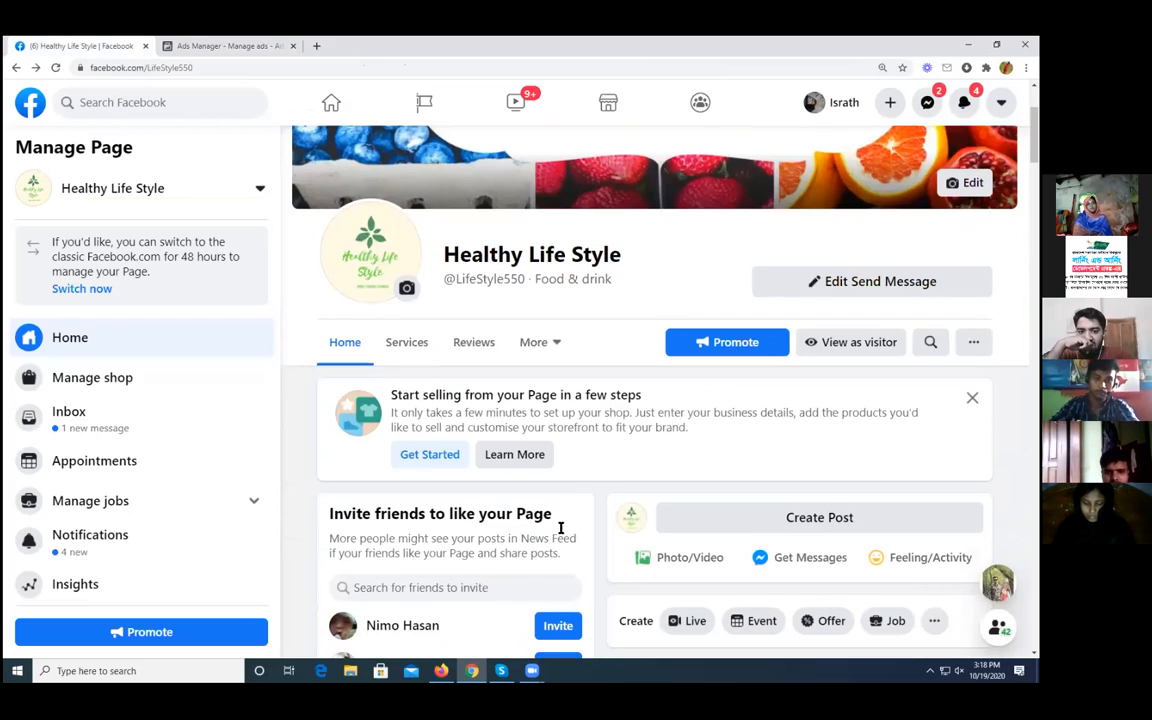
pyautogui.scroll(-2, 562, 533)
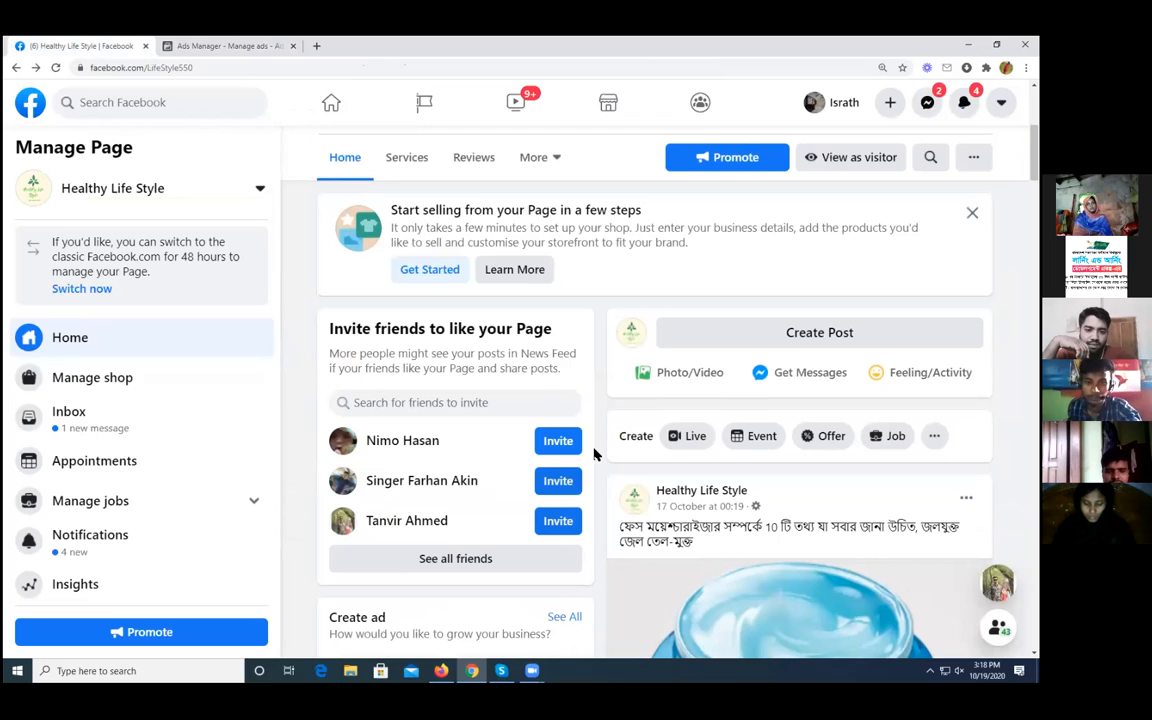
pyautogui.rightClick(331, 105)
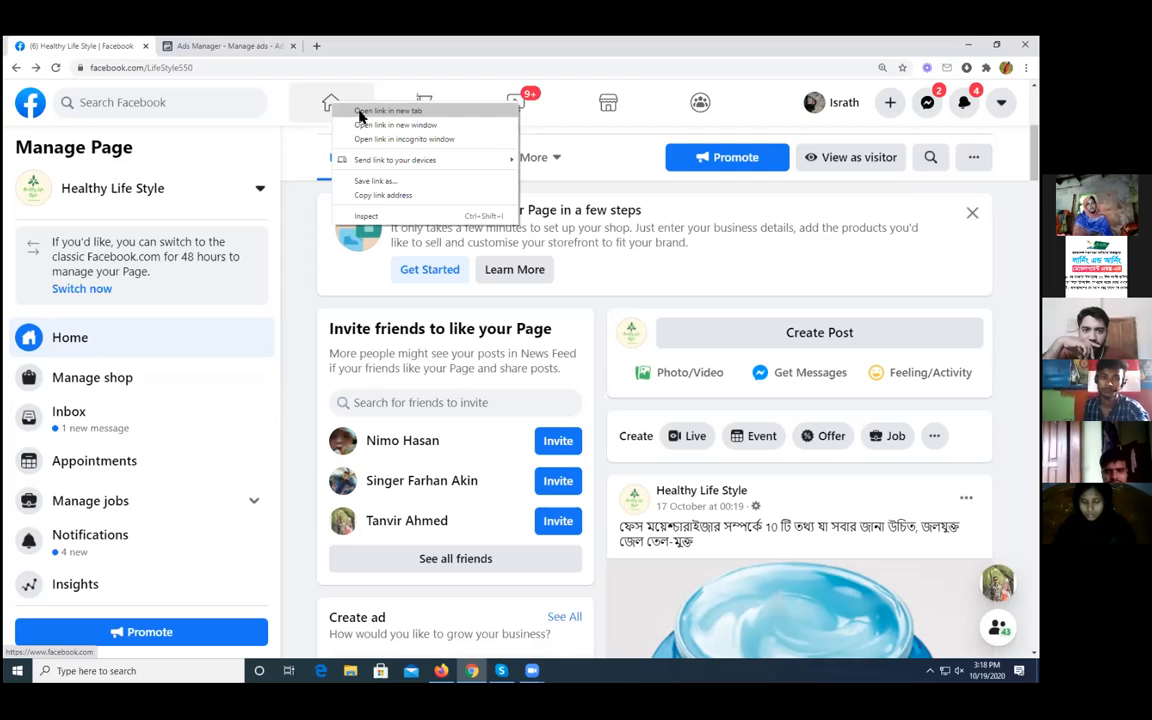
pyautogui.click(359, 112)
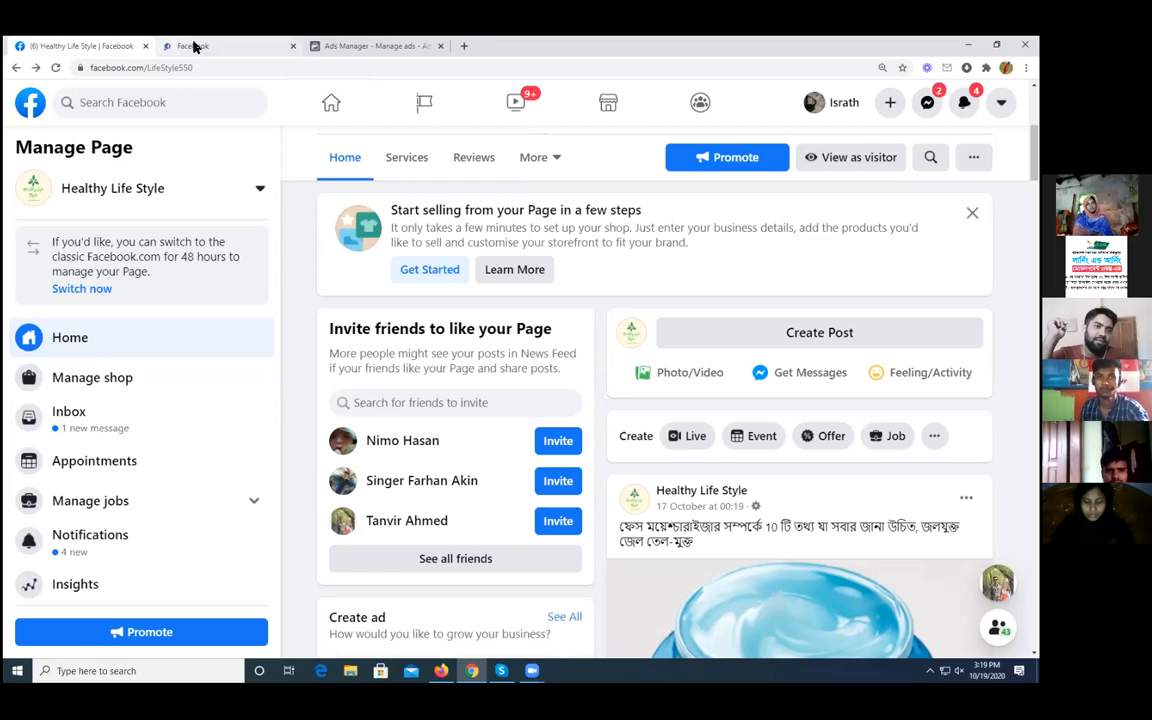
pyautogui.moveTo(186, 46); pyautogui.dragTo(60, 45)
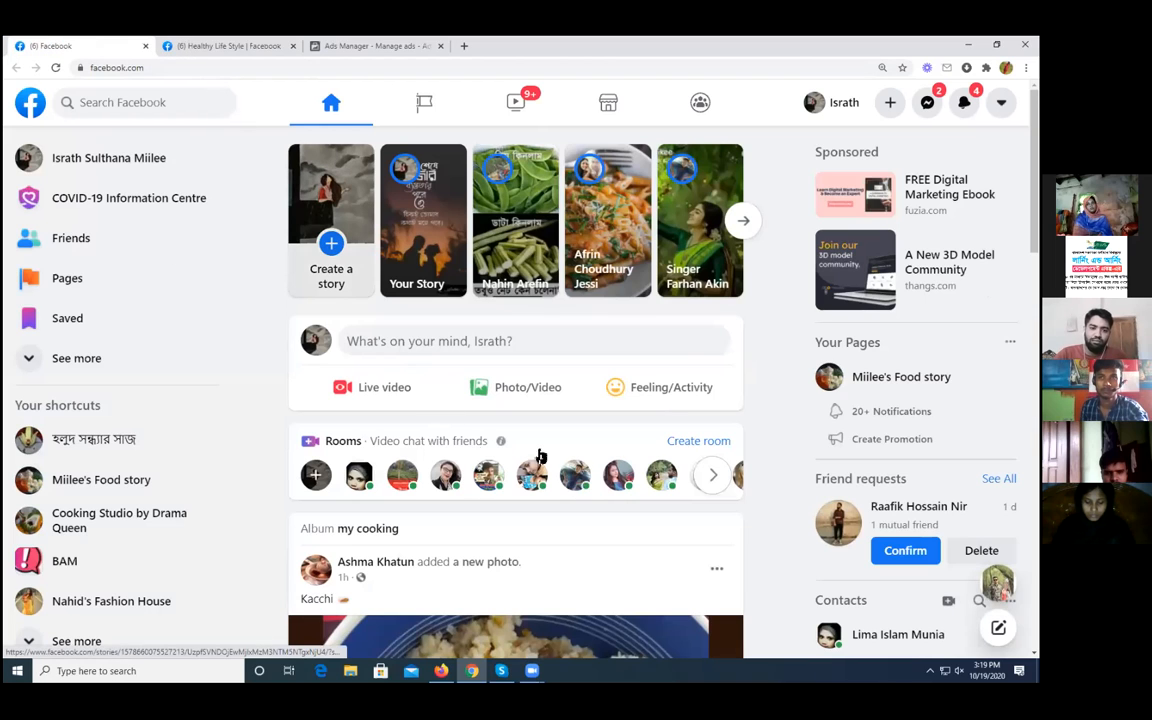
pyautogui.scroll(-1, 660, 345)
pyautogui.scroll(-1, 655, 341)
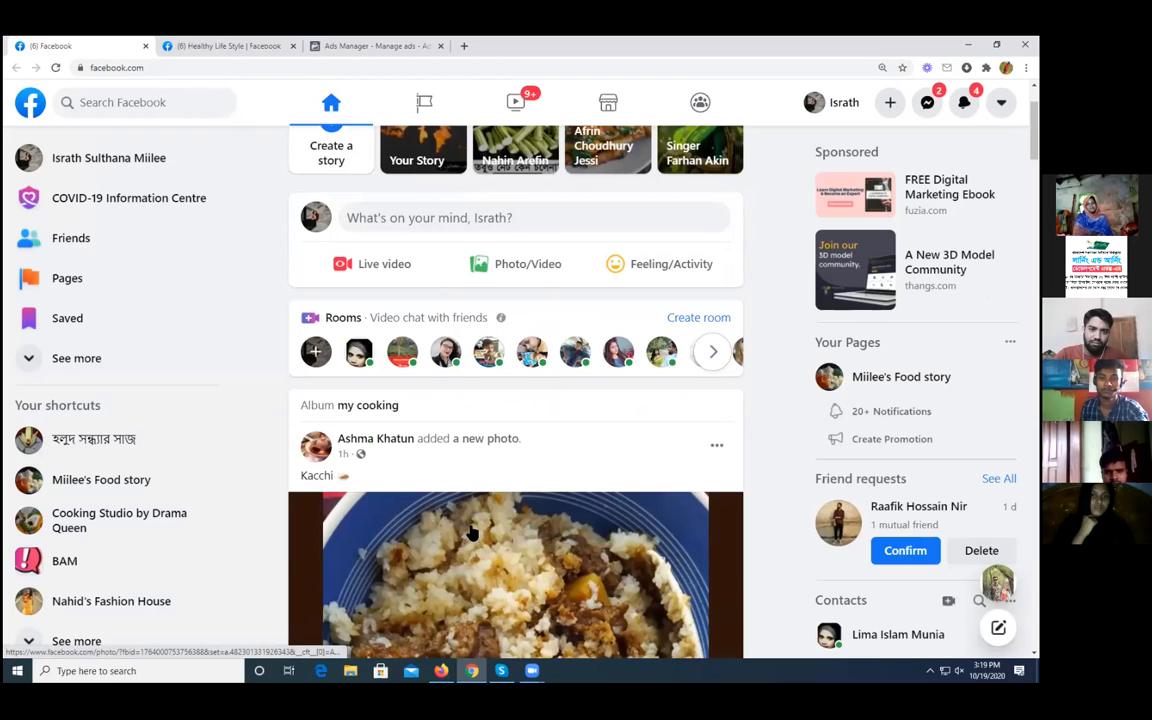
pyautogui.scroll(2, 535, 330)
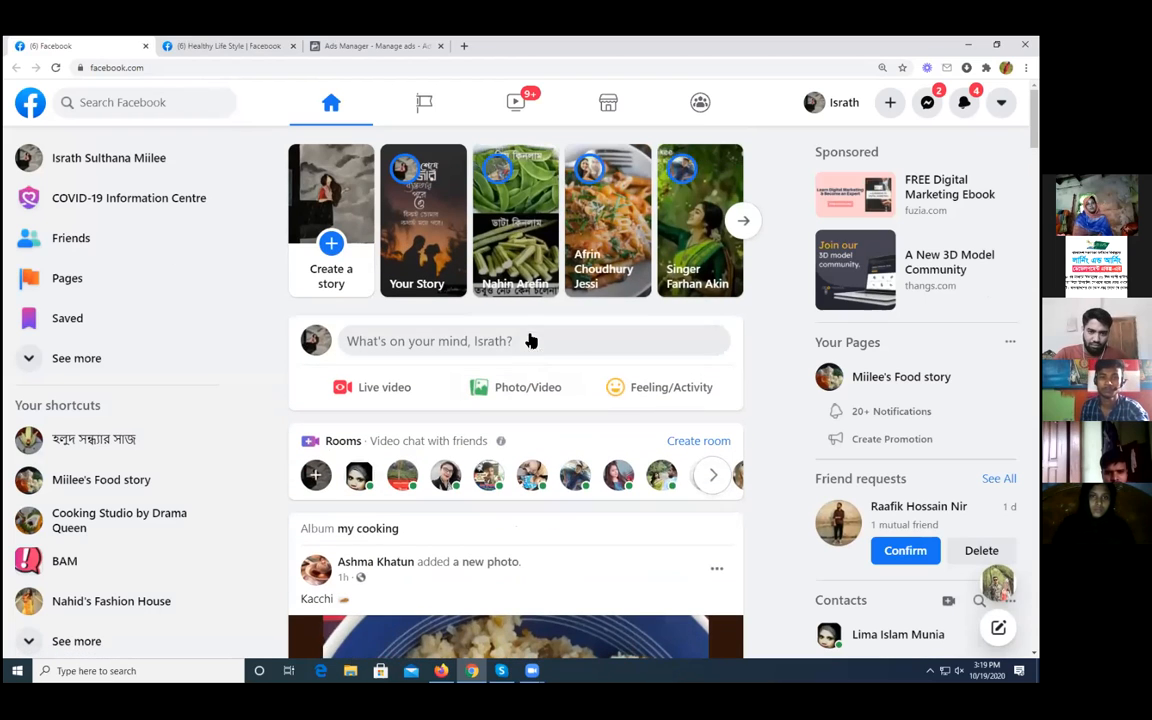
# Step: Return to Ads Manager and deselect the Facebook Marketplace and Facebook video feeds placements
pyautogui.click(352, 46)
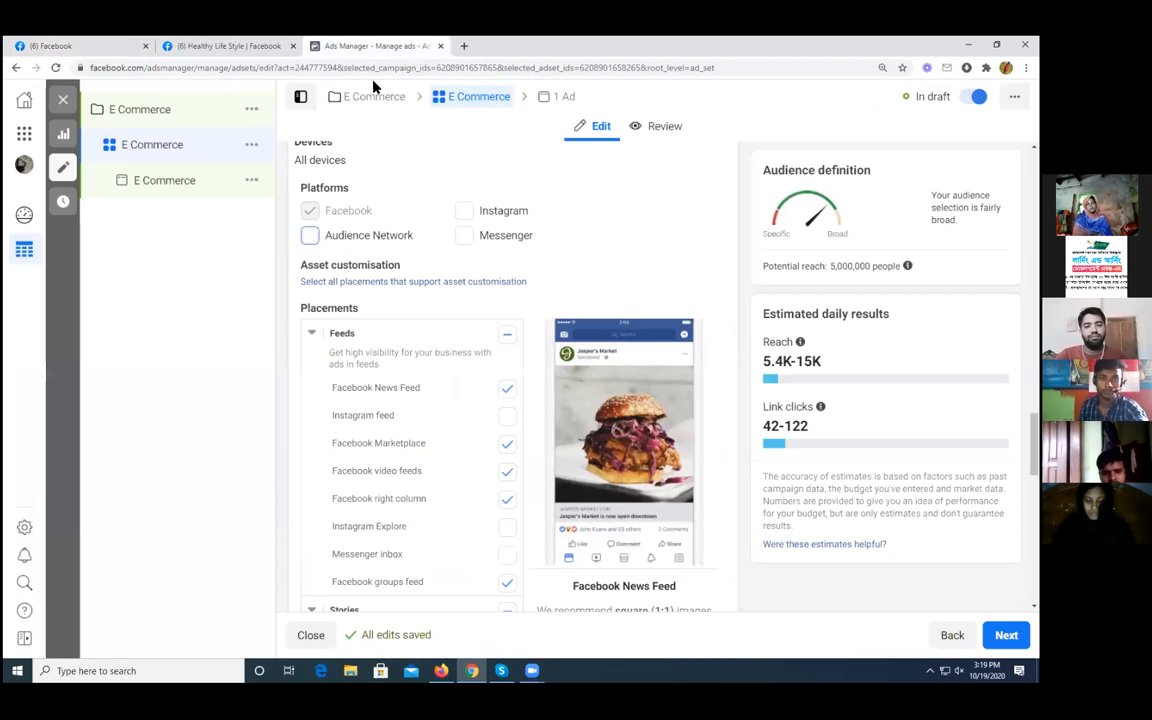
pyautogui.click(506, 387)
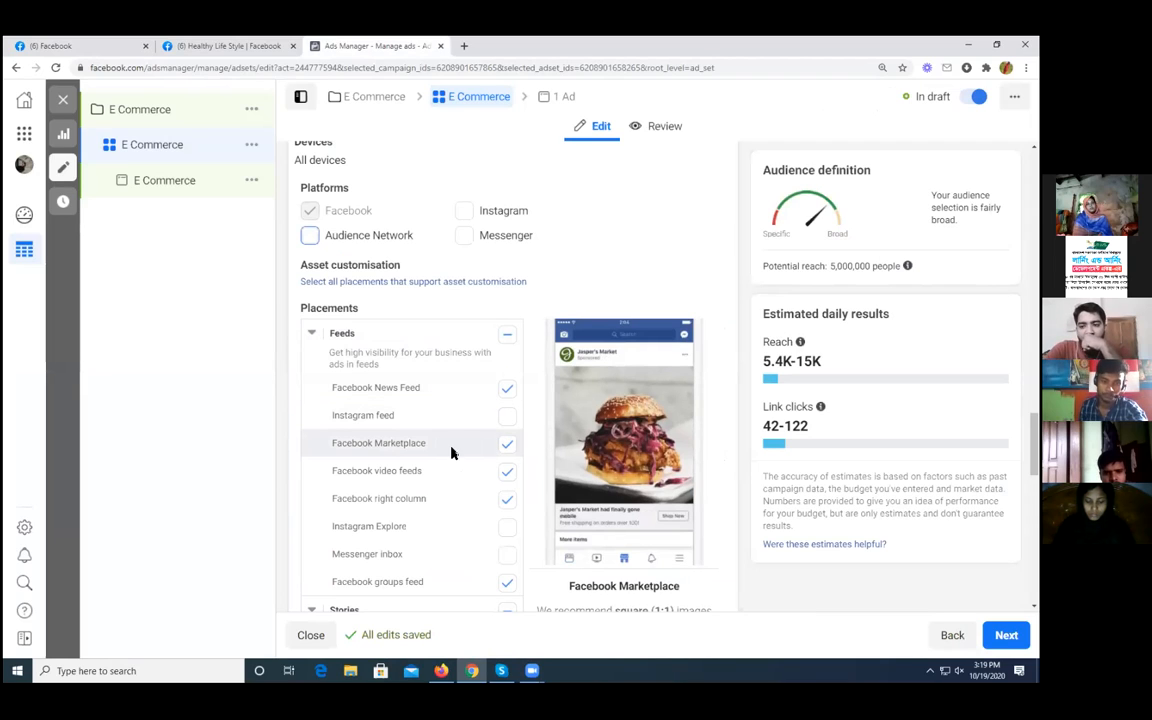
pyautogui.click(506, 446)
pyautogui.scroll(-1, 428, 395)
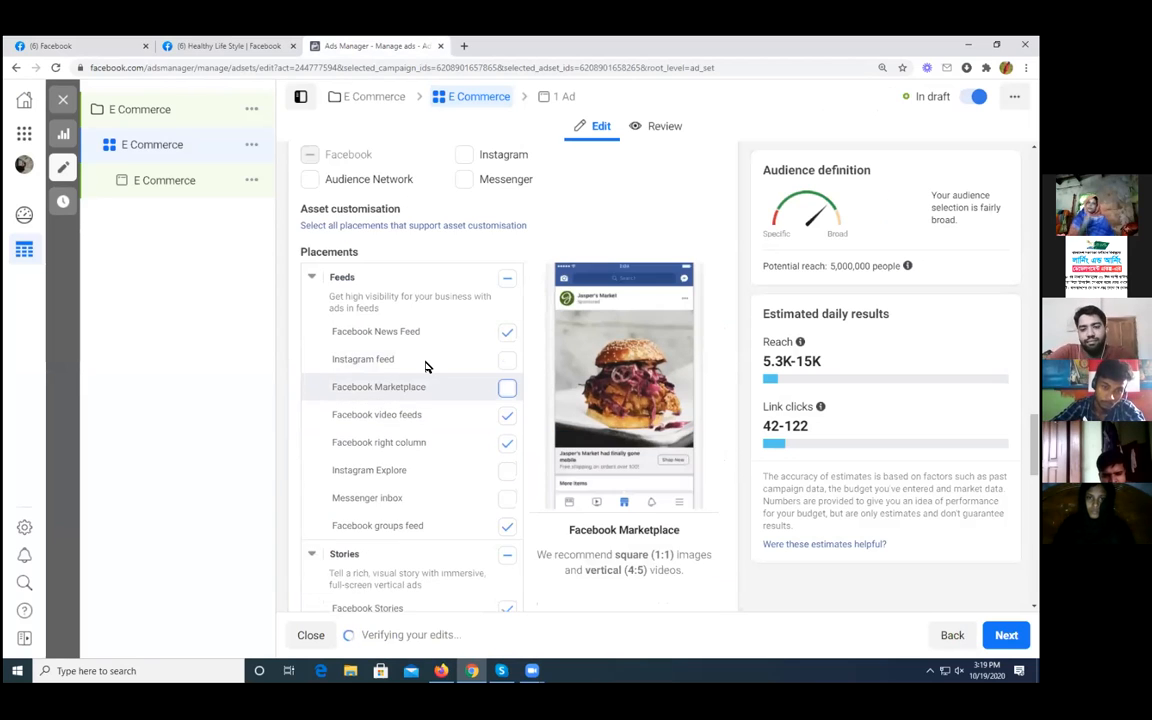
pyautogui.scroll(-1, 427, 360)
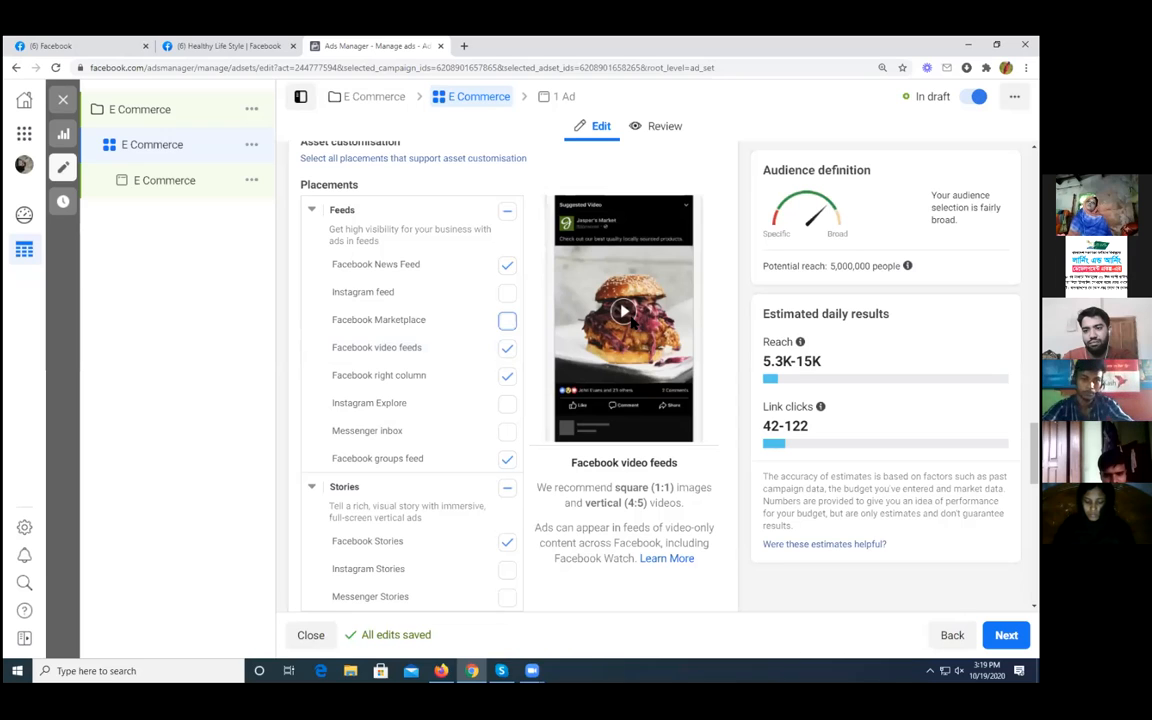
pyautogui.click(507, 351)
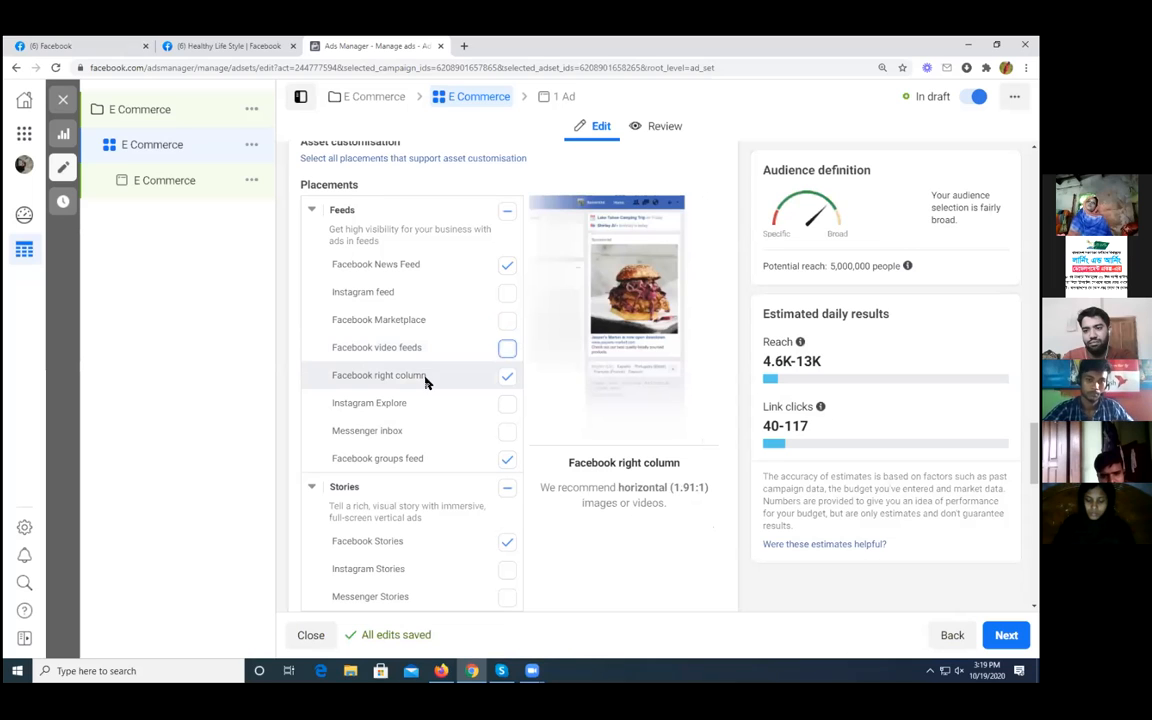
# Step: Examine the Sponsored ads on the Facebook home page as an example of the right column placement, and return to Ads Manager
pyautogui.click(193, 50)
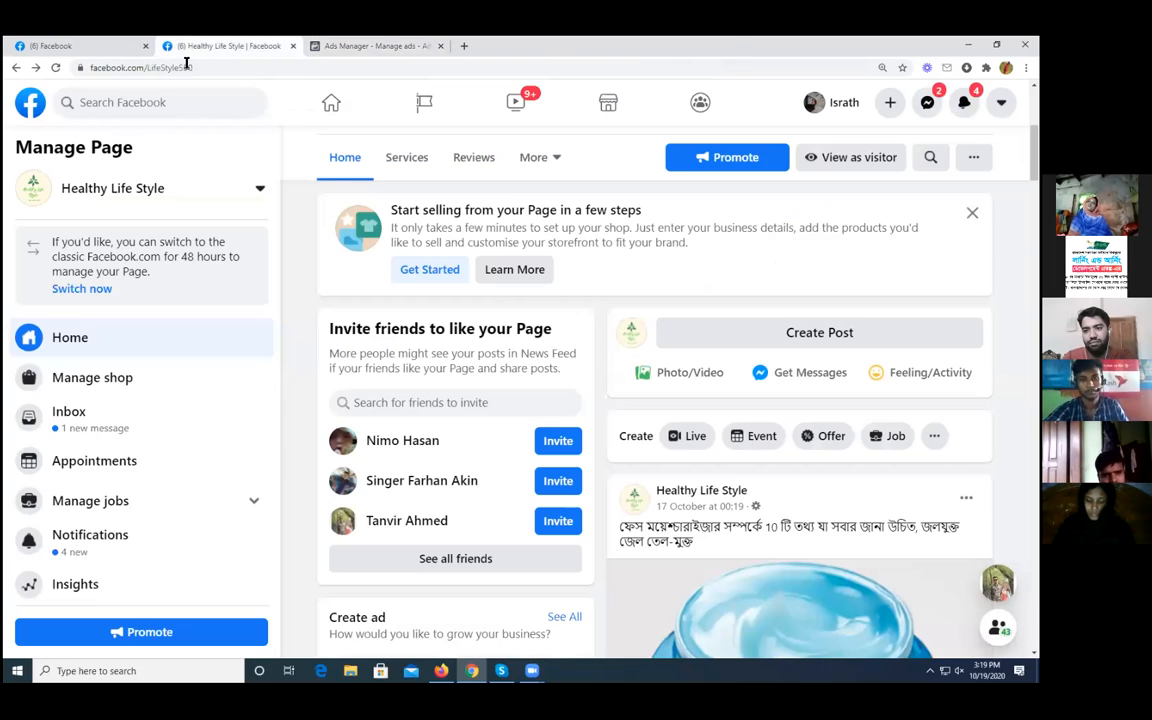
pyautogui.click(91, 51)
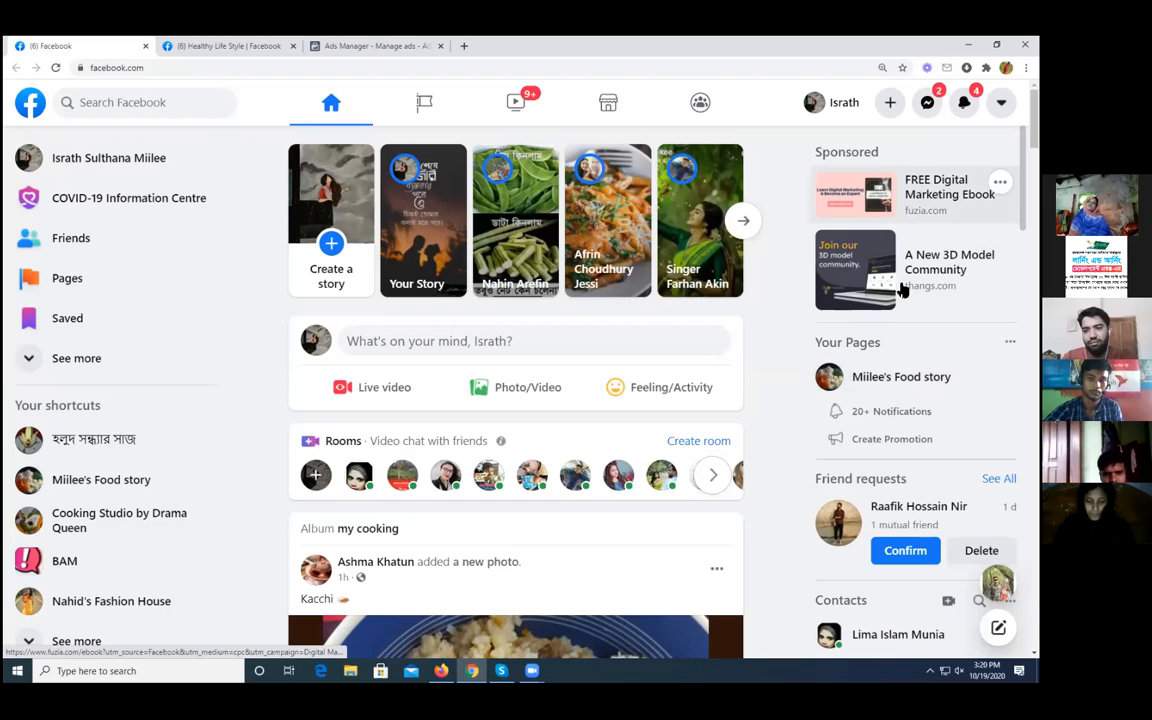
pyautogui.click(375, 47)
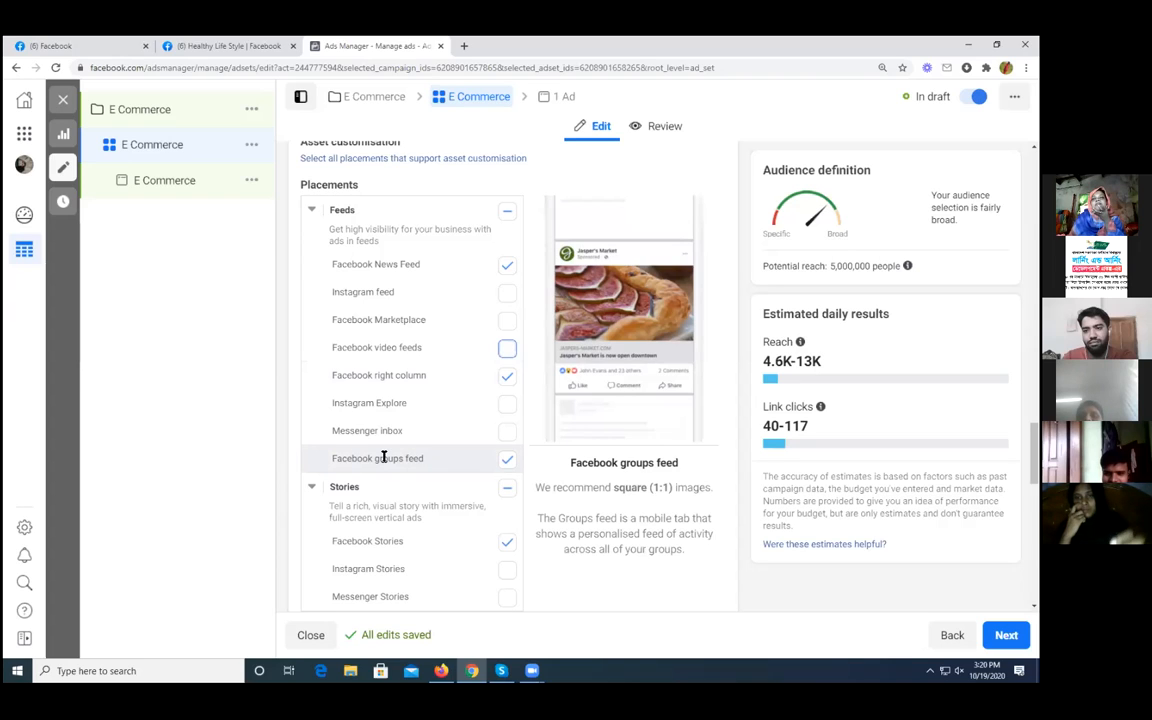
# Step: Deselect the entire Stories, In-stream, Search and In-article placement groups for the ad set
pyautogui.click(507, 490)
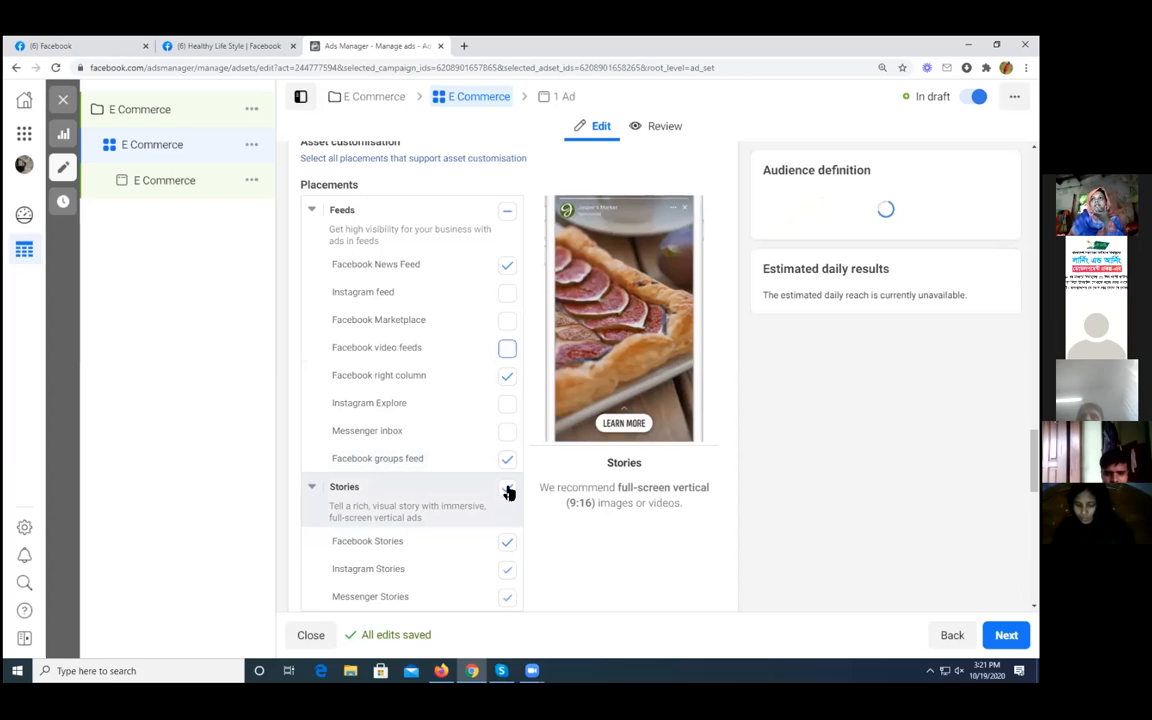
pyautogui.click(507, 490)
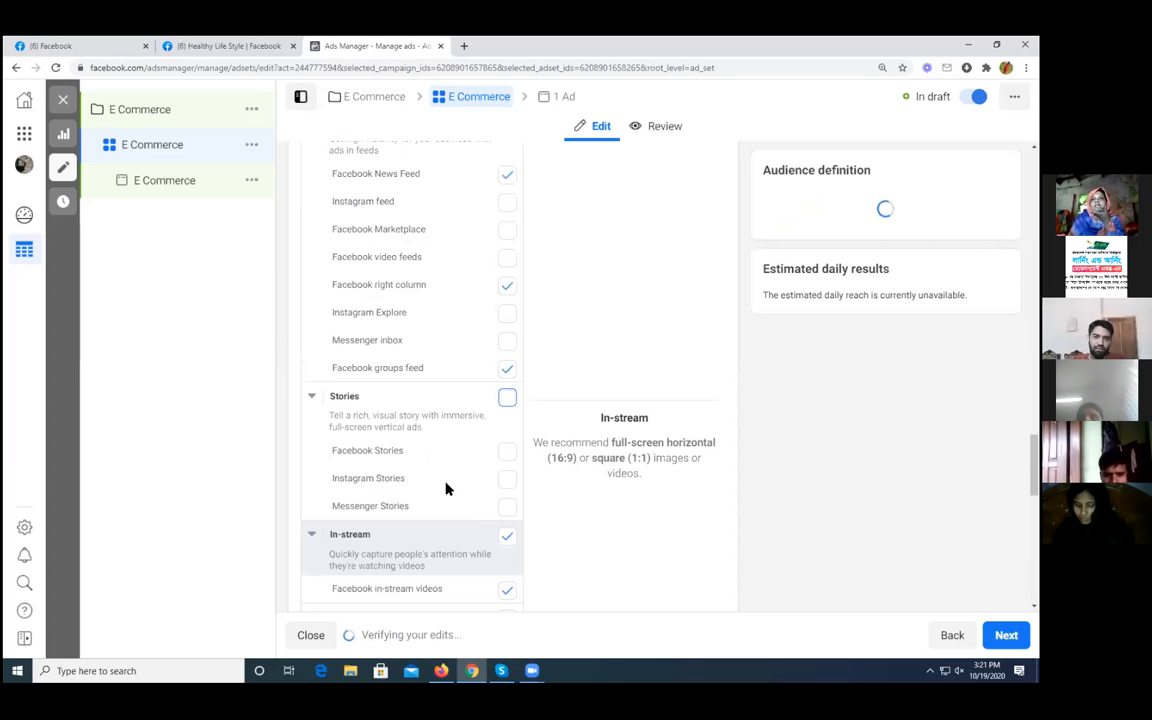
pyautogui.scroll(-1, 446, 480)
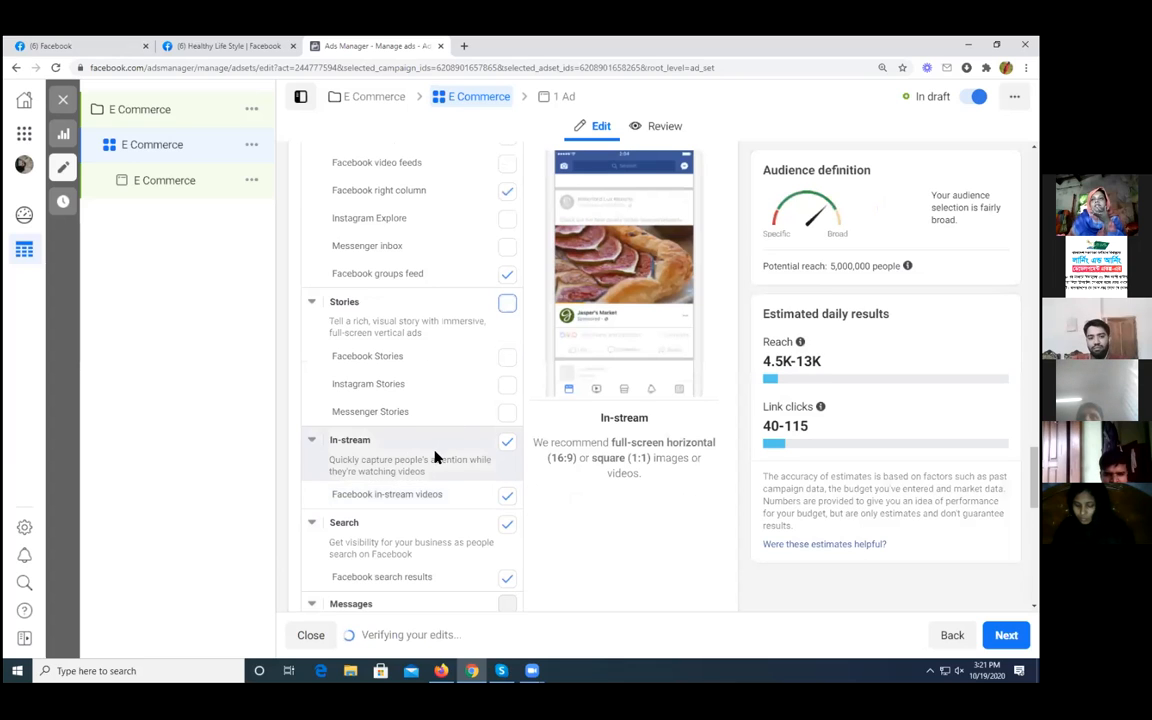
pyautogui.scroll(-1, 434, 457)
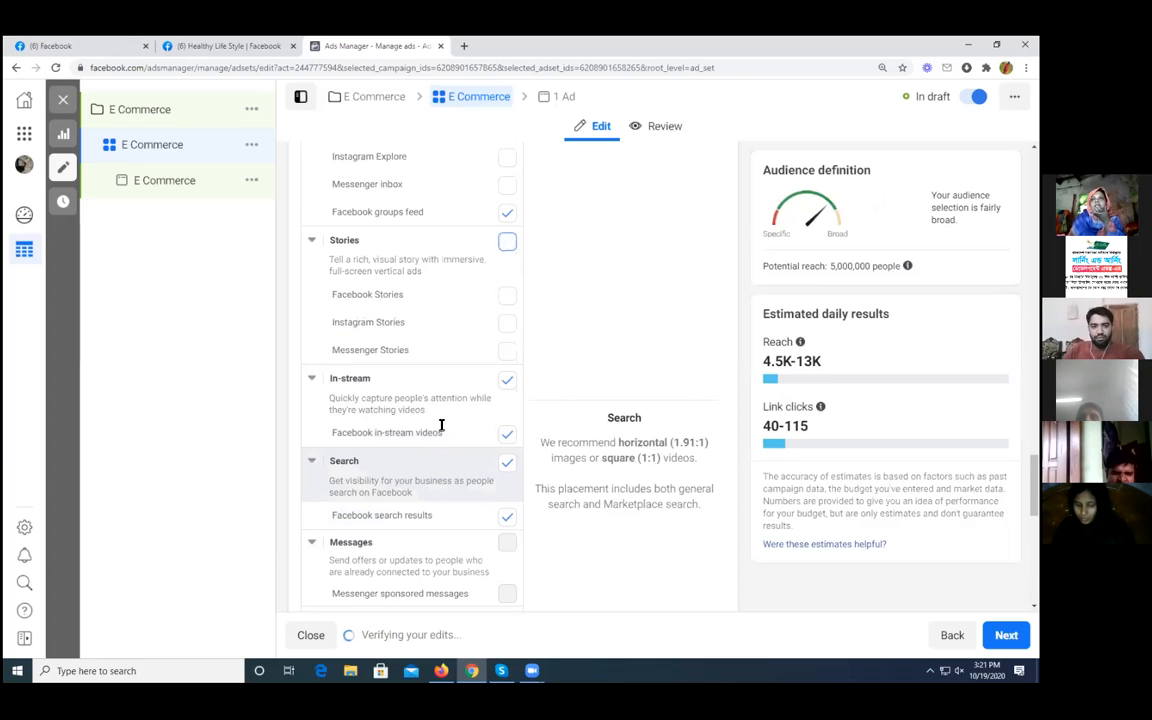
pyautogui.scroll(-1, 441, 425)
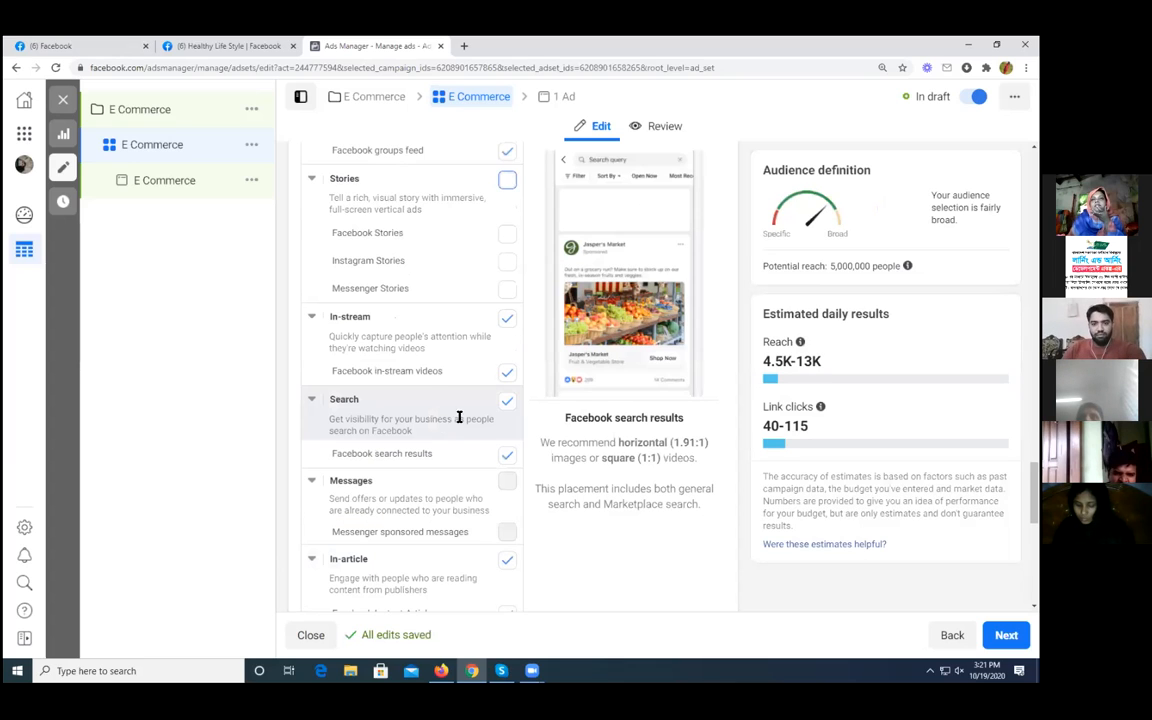
pyautogui.click(507, 320)
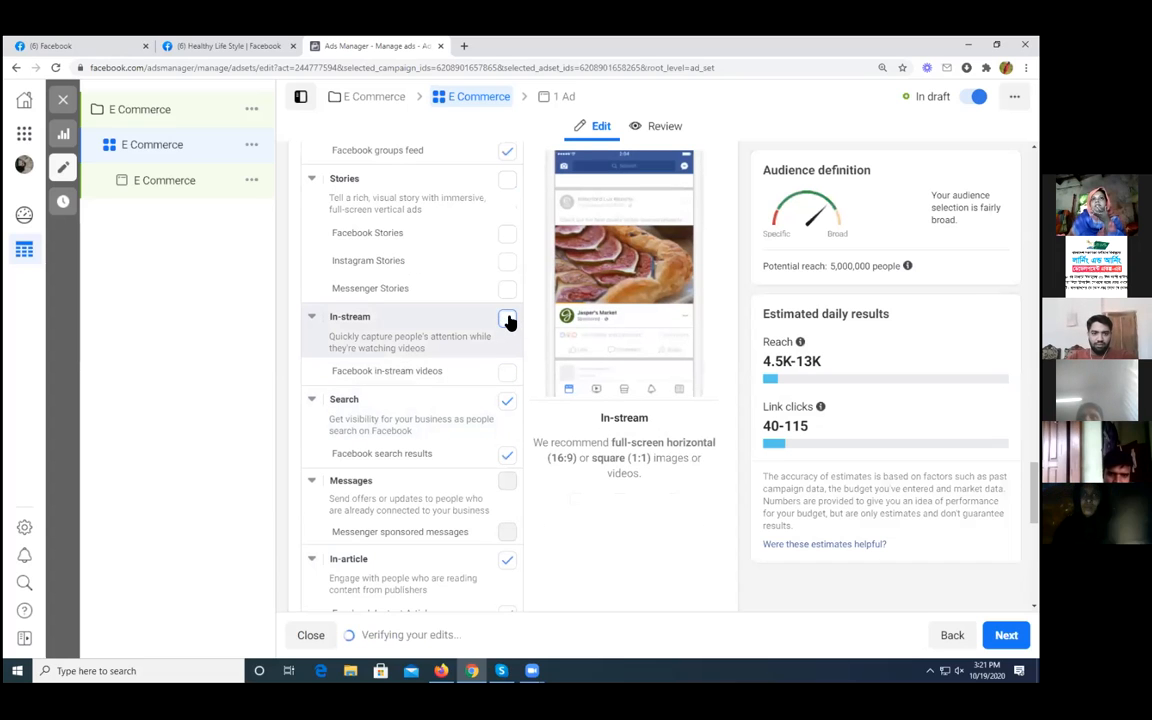
pyautogui.click(507, 401)
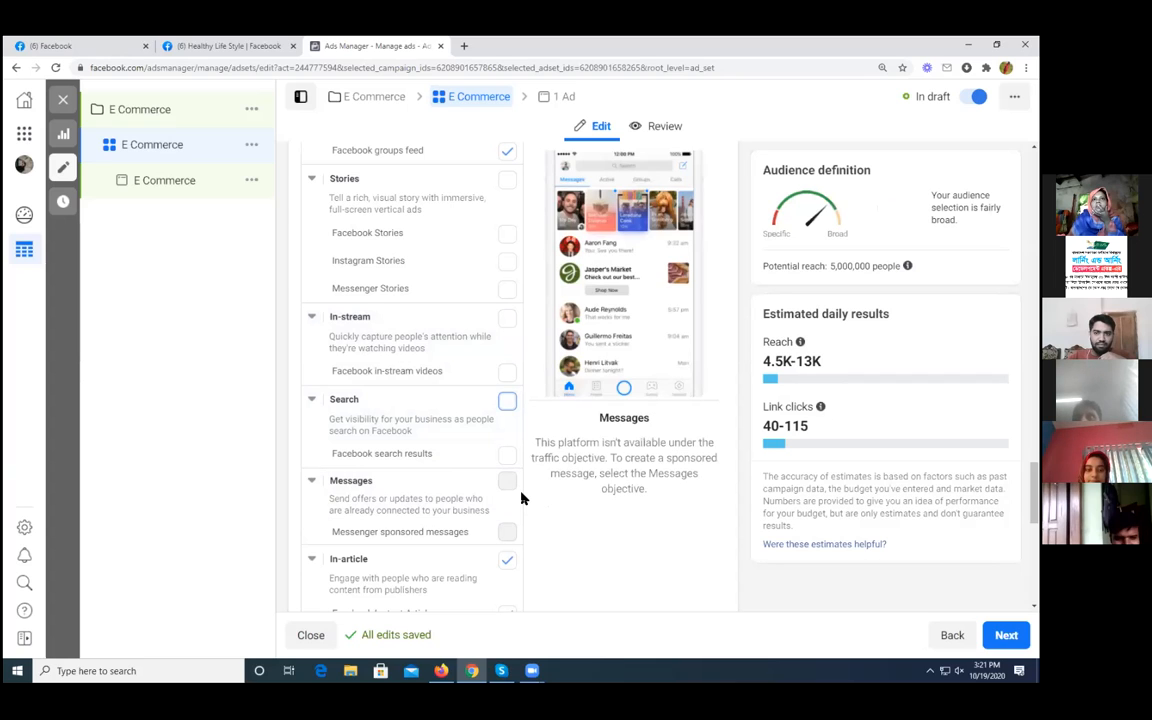
pyautogui.scroll(-1, 489, 548)
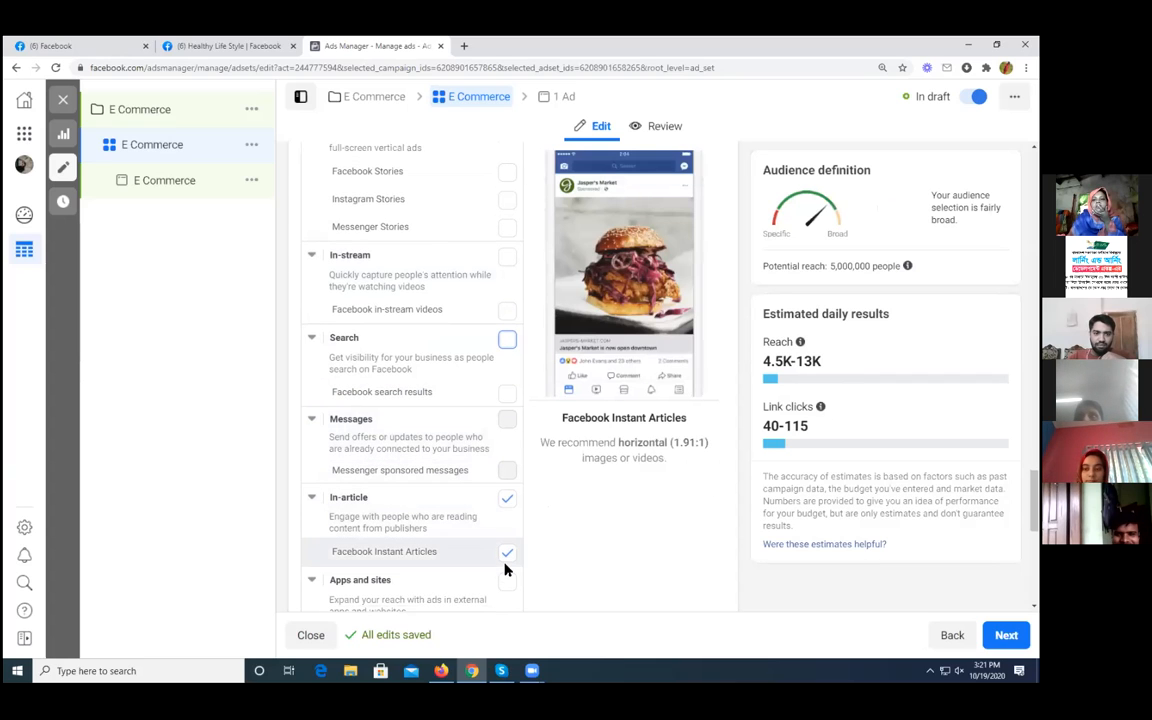
pyautogui.click(507, 500)
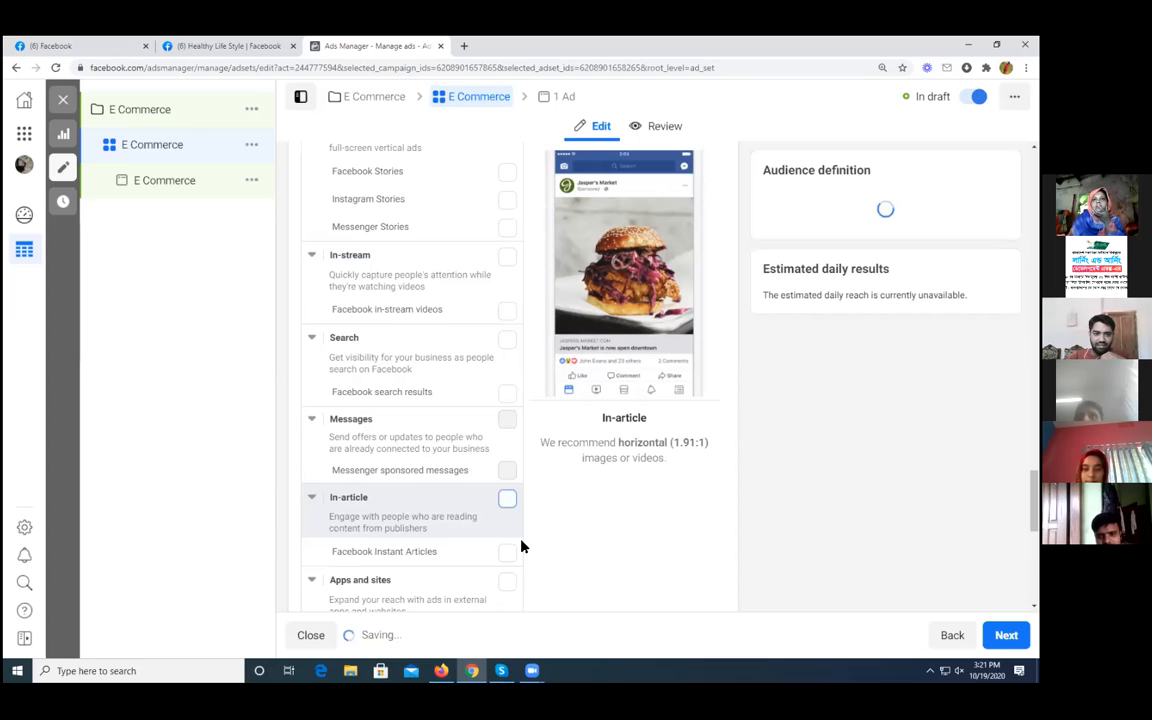
# Step: Review the Optimisation and delivery settings, including cost control, and show the additional options for charging and delivery type
pyautogui.scroll(-2, 506, 522)
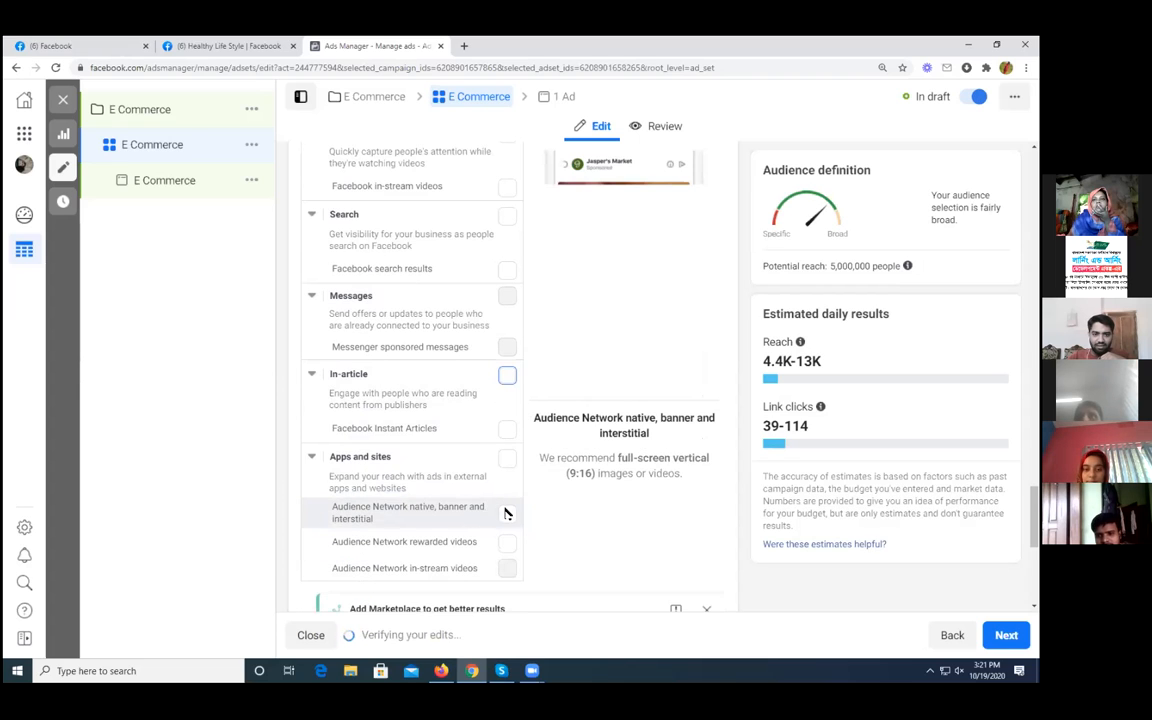
pyautogui.scroll(-3, 503, 505)
pyautogui.scroll(-3, 495, 484)
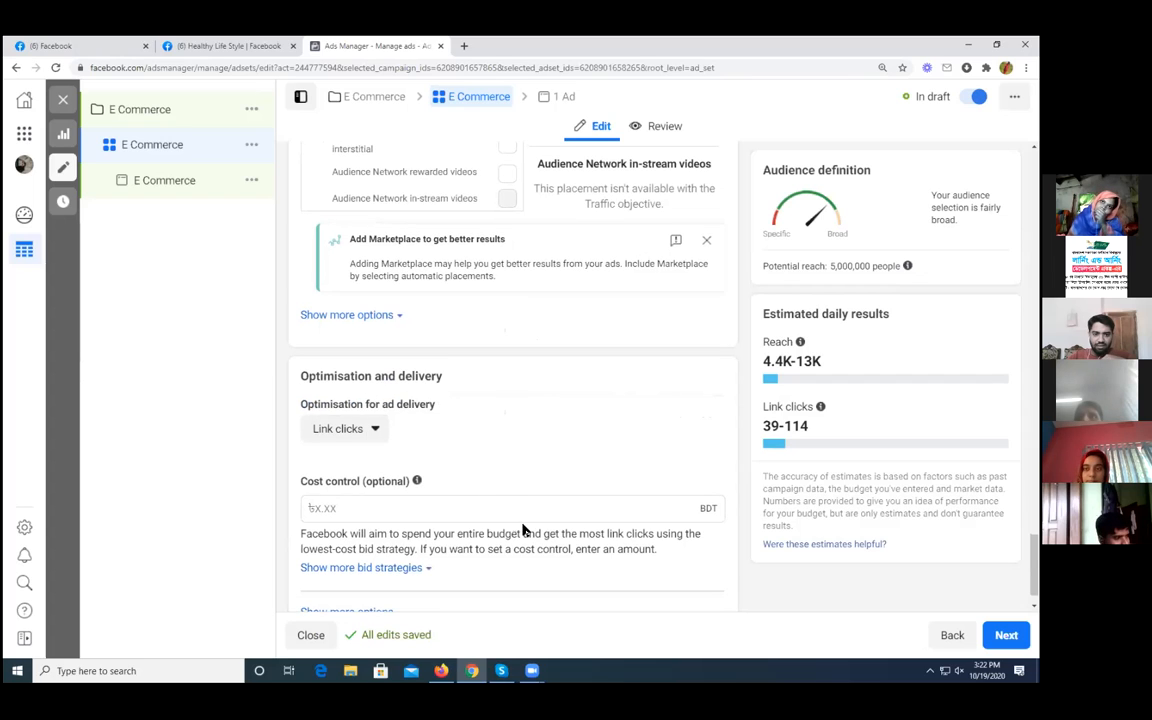
pyautogui.scroll(-1, 522, 530)
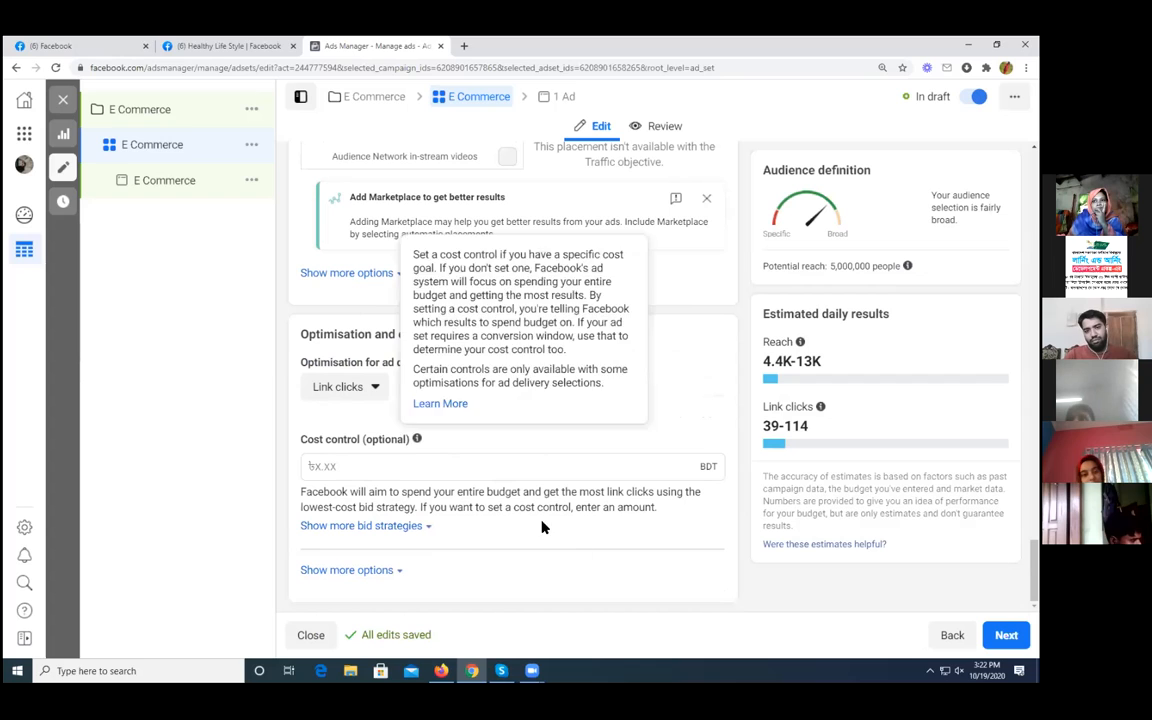
pyautogui.click(355, 573)
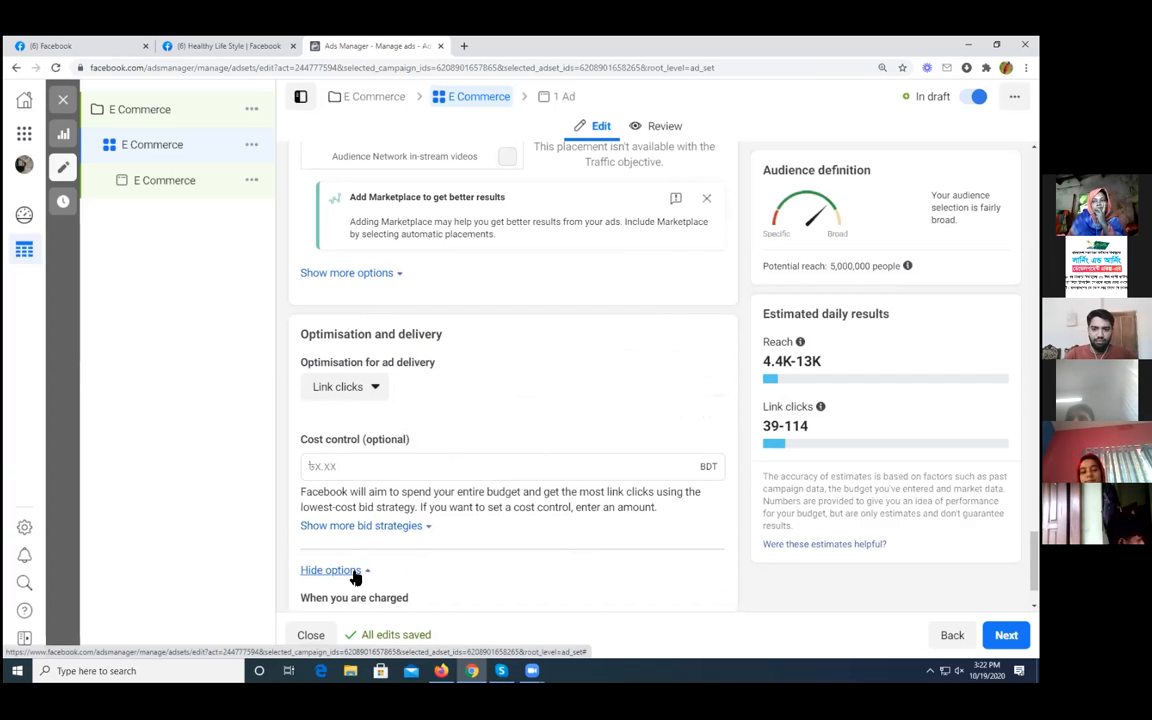
pyautogui.scroll(-2, 455, 564)
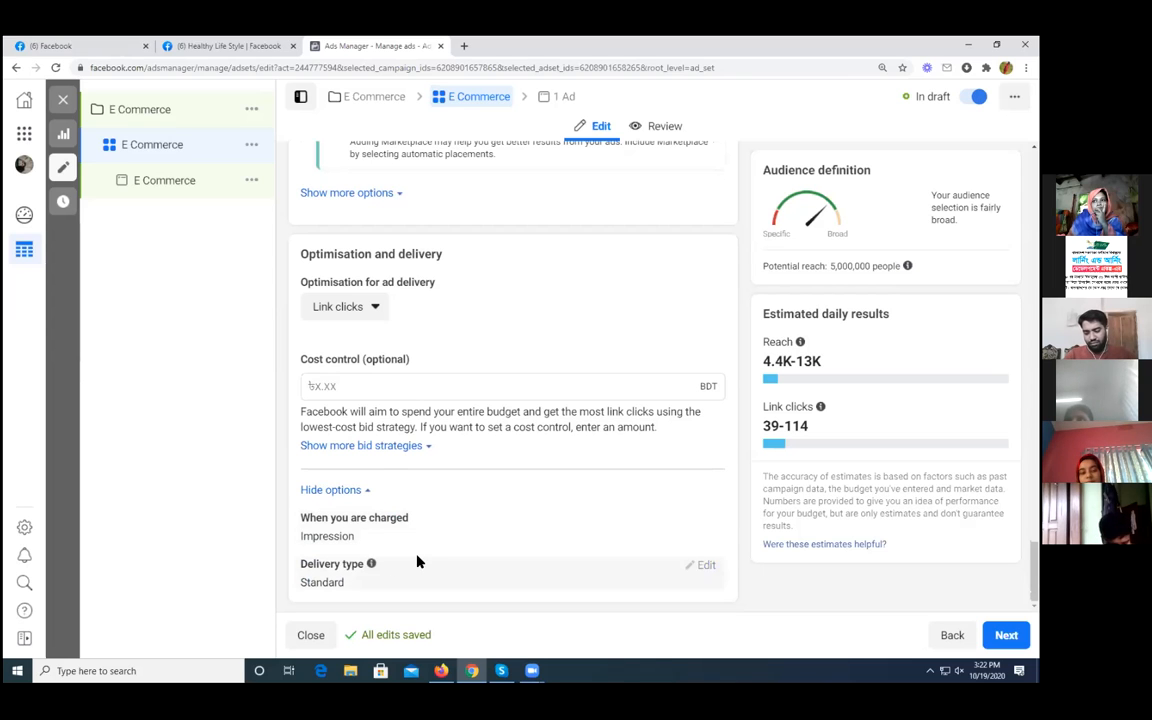
# Step: Return to the ad set's Budget & schedule section and show its additional options to review the ad scheduling
pyautogui.scroll(3, 558, 571)
pyautogui.scroll(4, 580, 566)
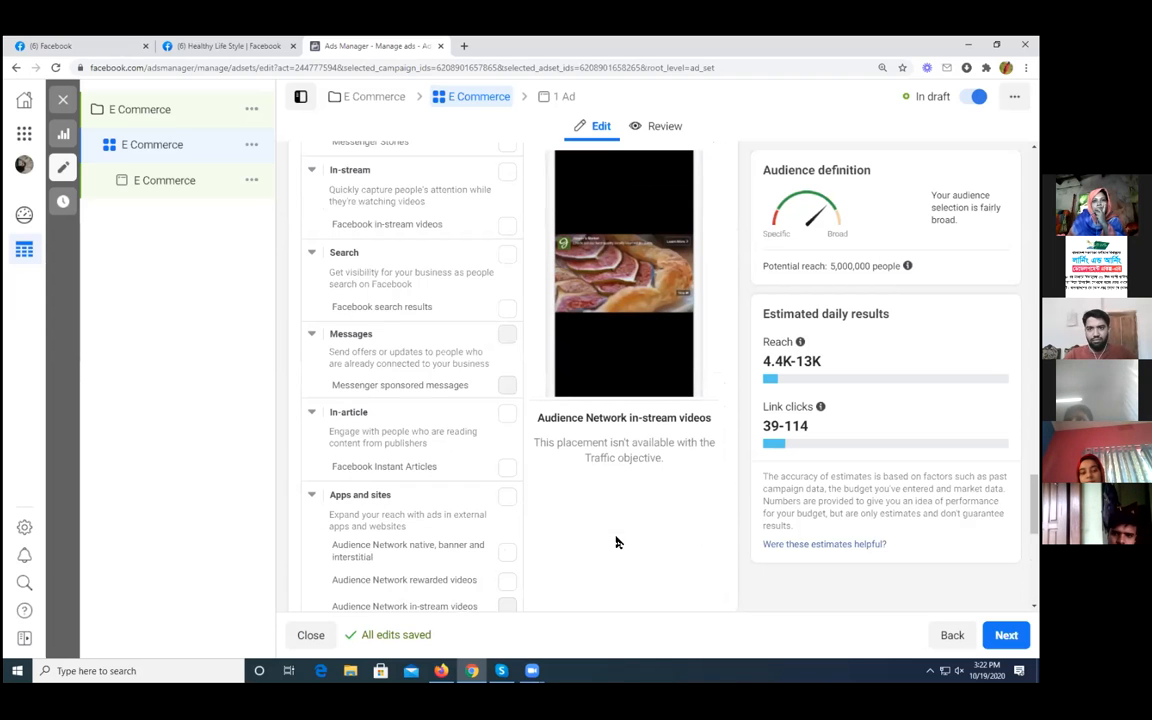
pyautogui.scroll(4, 720, 552)
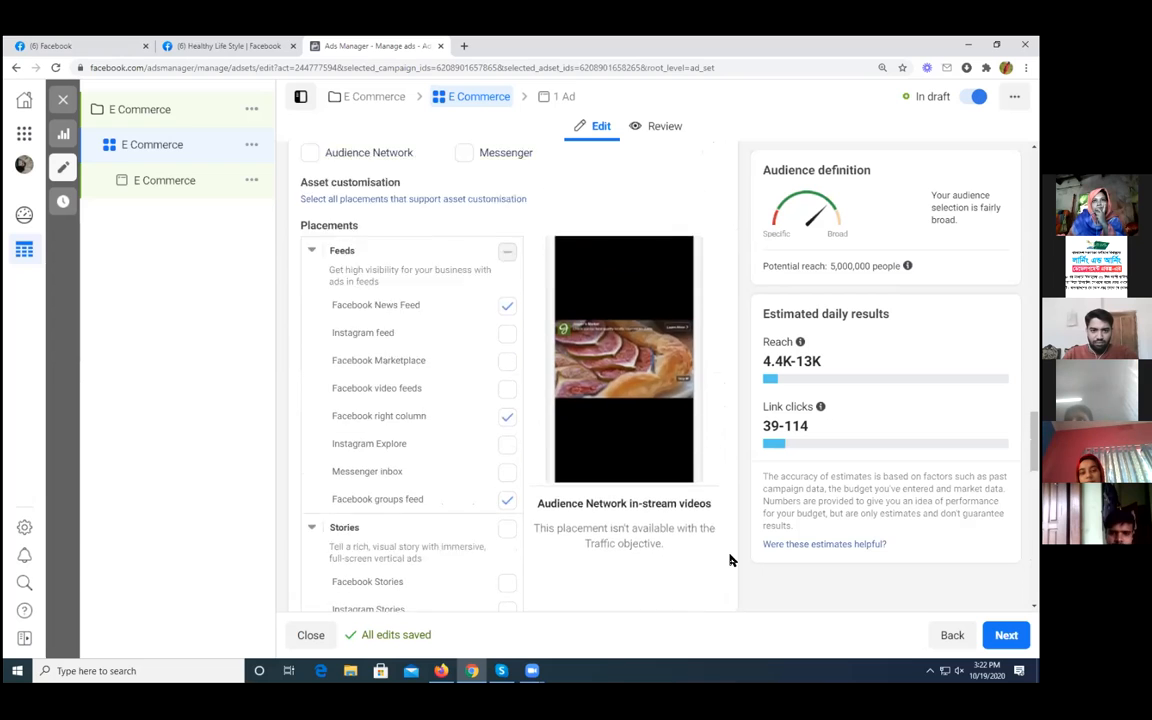
pyautogui.scroll(12, 742, 570)
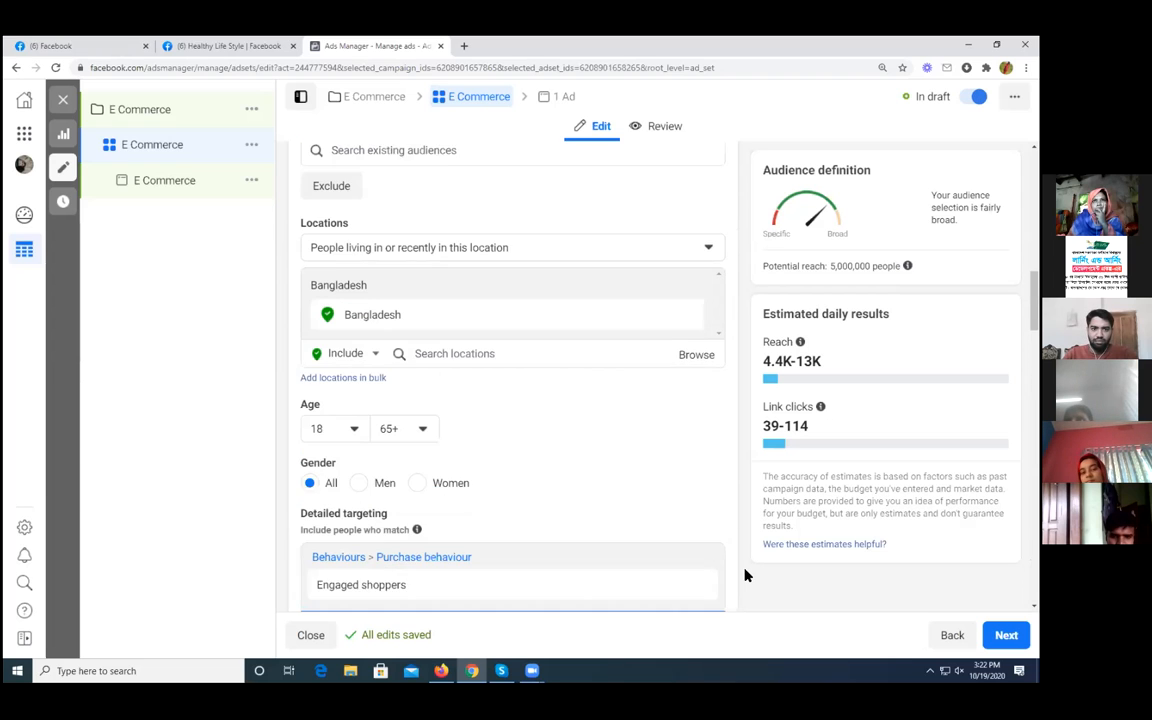
pyautogui.scroll(2, 746, 566)
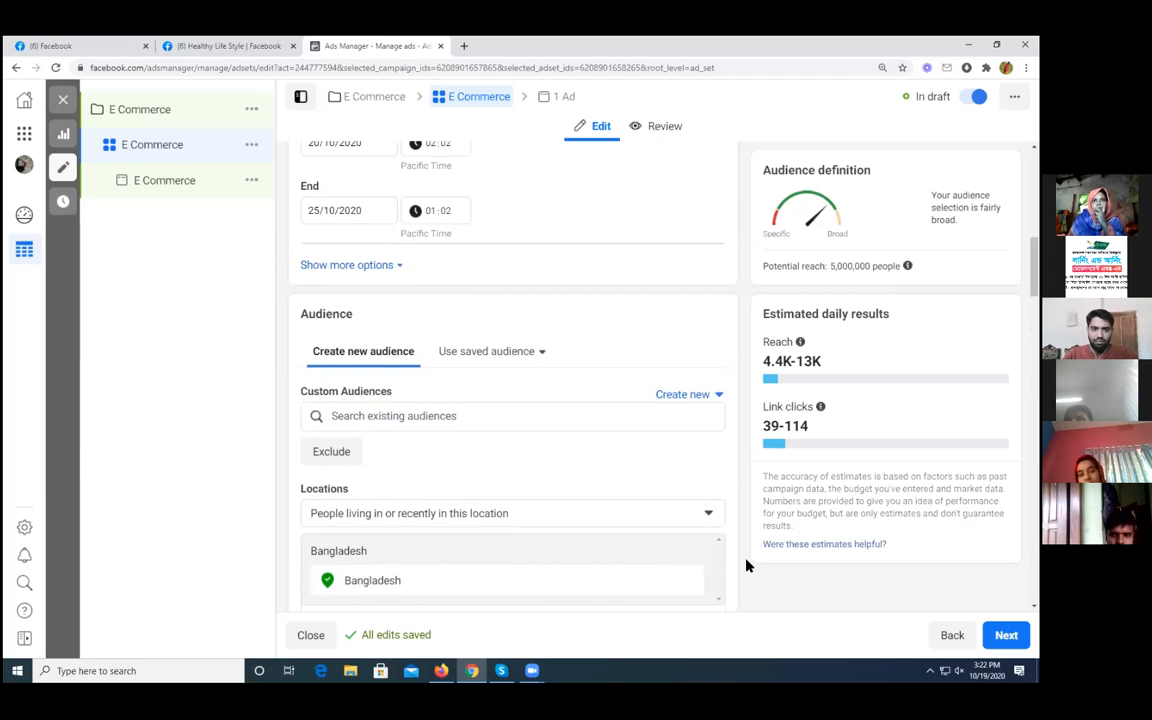
pyautogui.scroll(2, 476, 522)
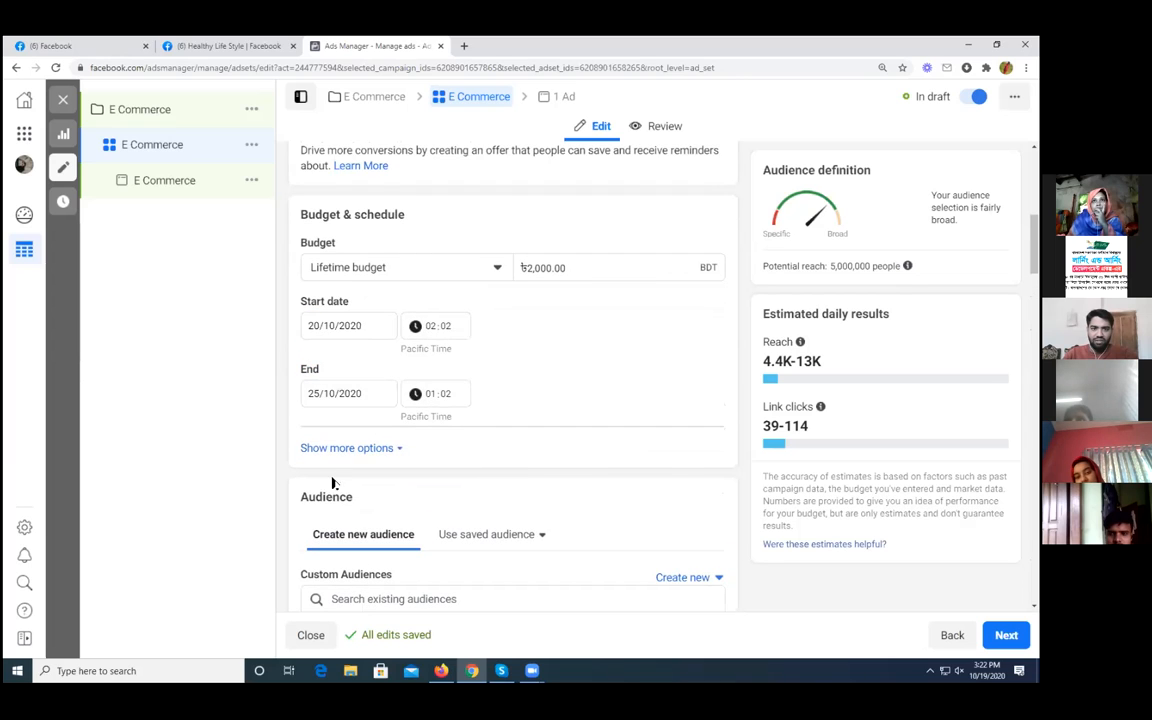
pyautogui.scroll(-1, 457, 502)
pyautogui.scroll(-1, 457, 502)
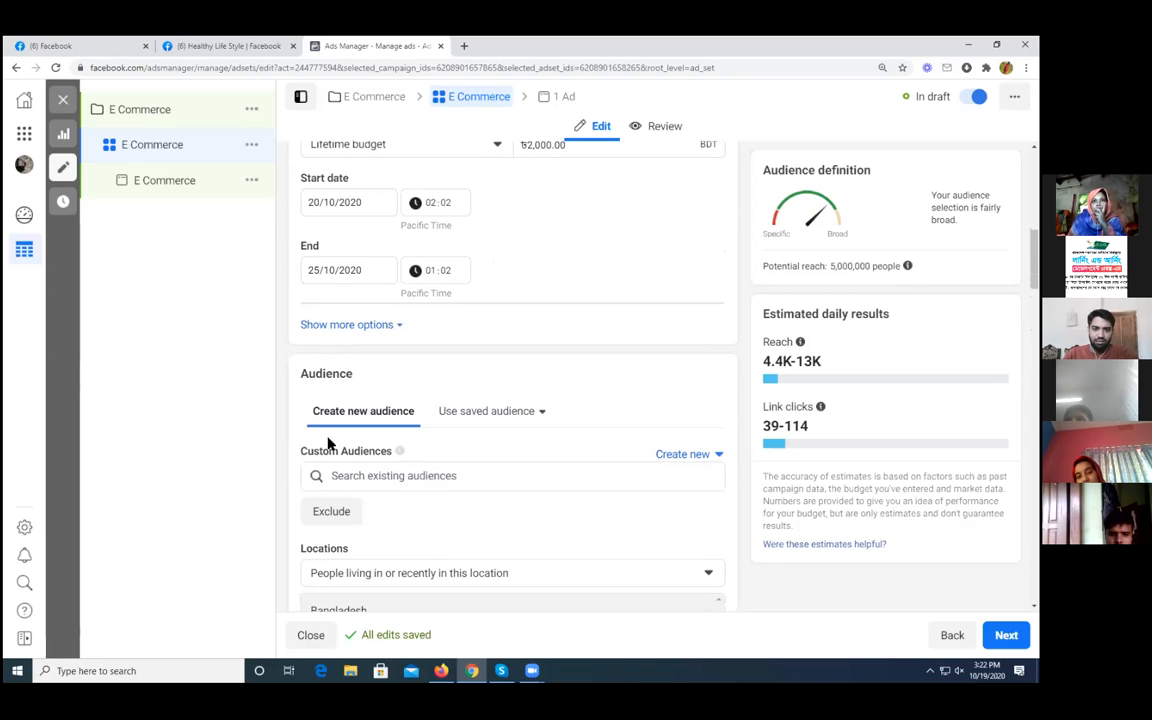
pyautogui.click(354, 325)
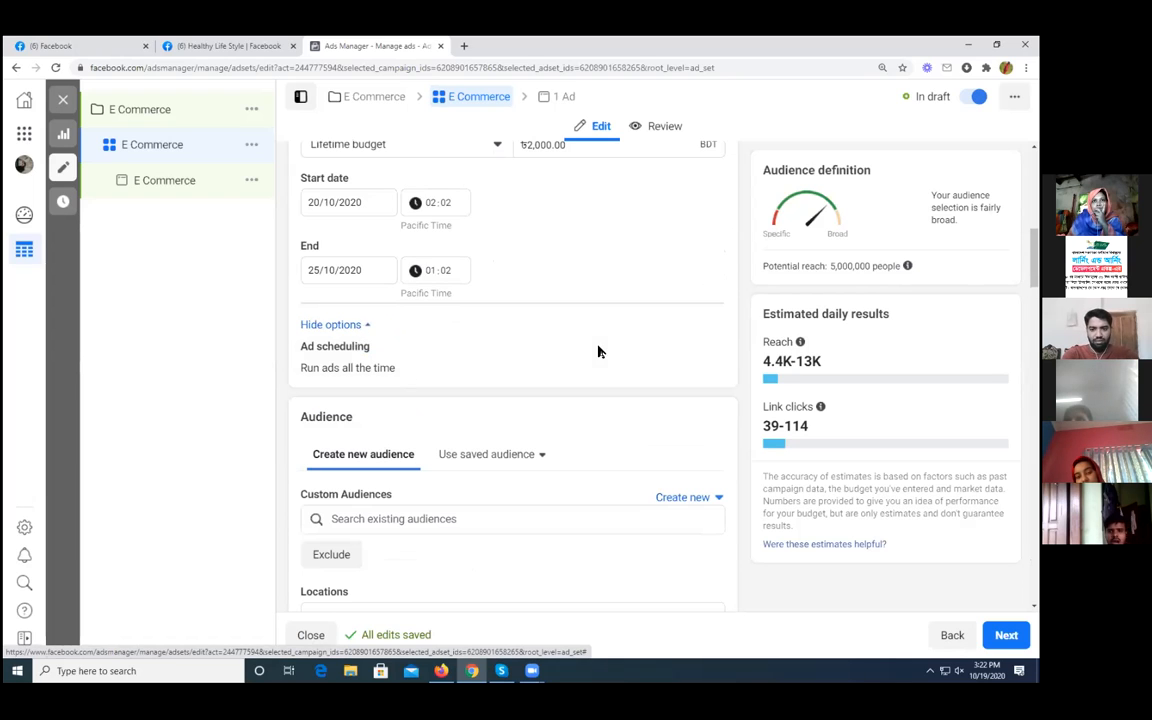
pyautogui.scroll(1, 676, 354)
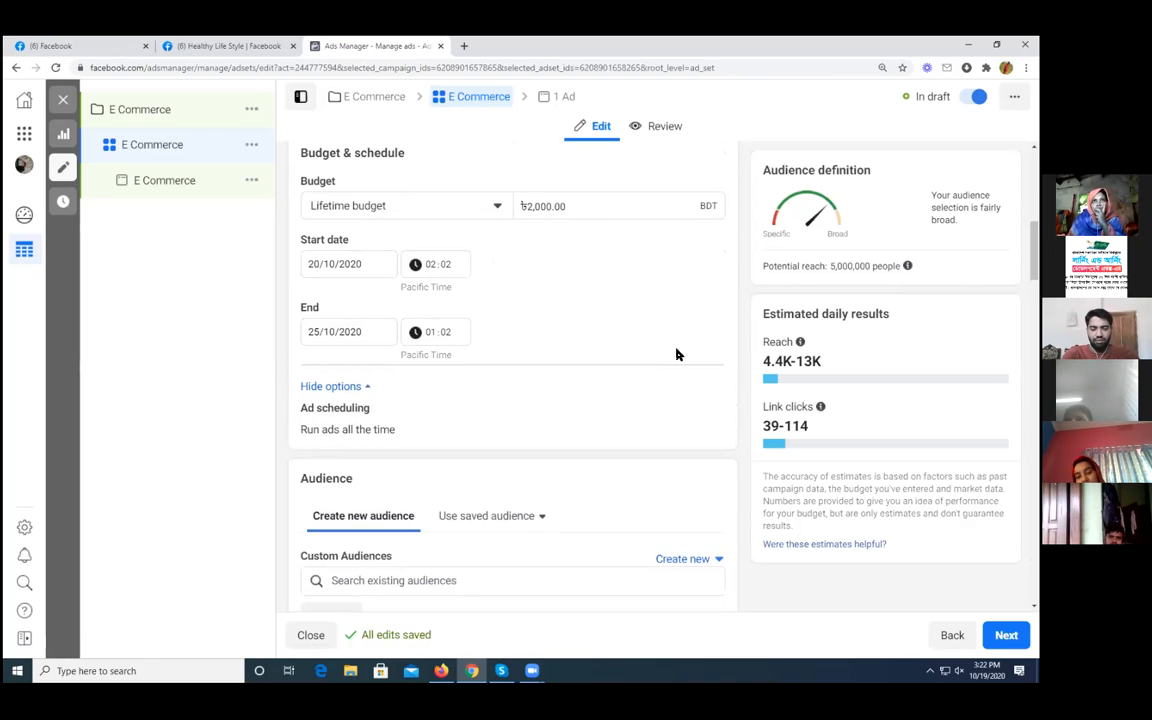
pyautogui.scroll(2, 699, 340)
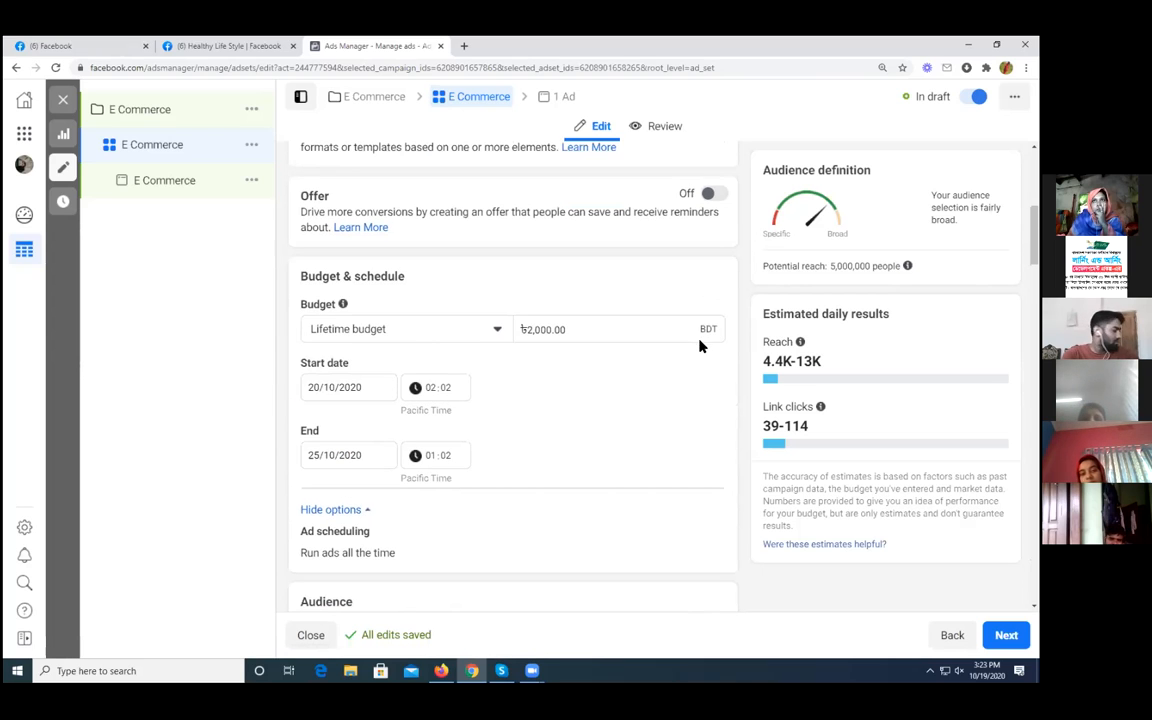
pyautogui.scroll(3, 705, 355)
# Step: Review the ad set's audience locations, age, gender, detailed targeting and connections, continuing to the manual placements and platforms
pyautogui.scroll(-5, 732, 374)
pyautogui.scroll(-5, 732, 374)
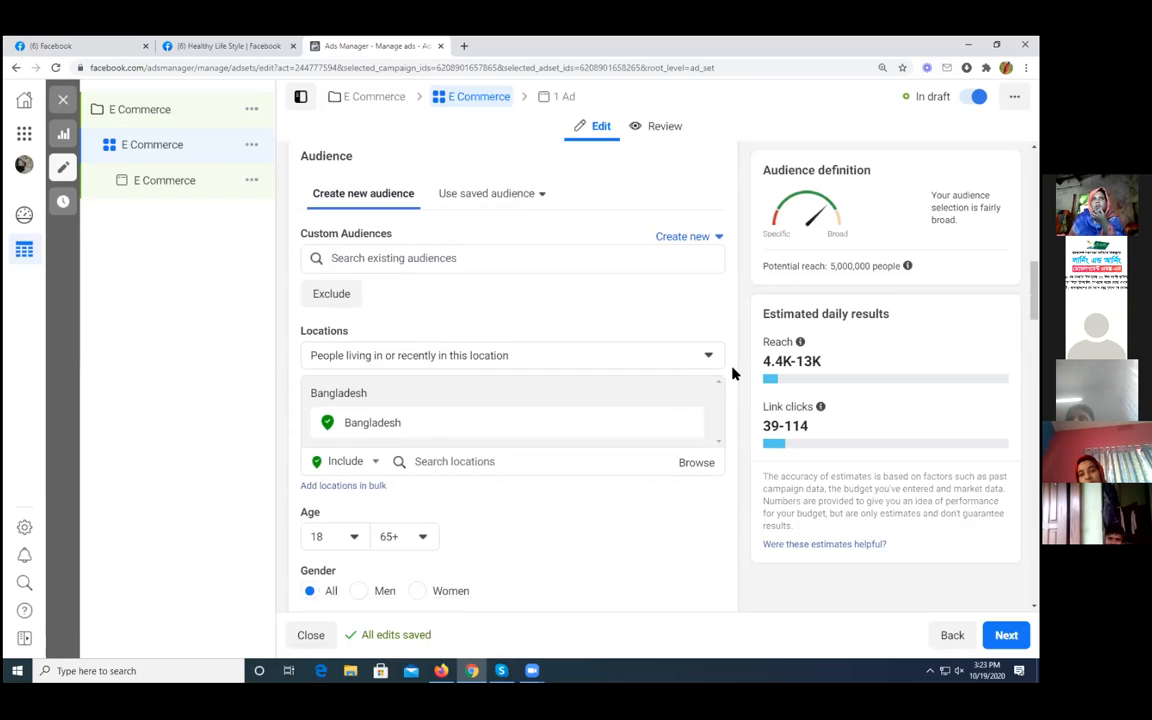
pyautogui.scroll(-3, 732, 373)
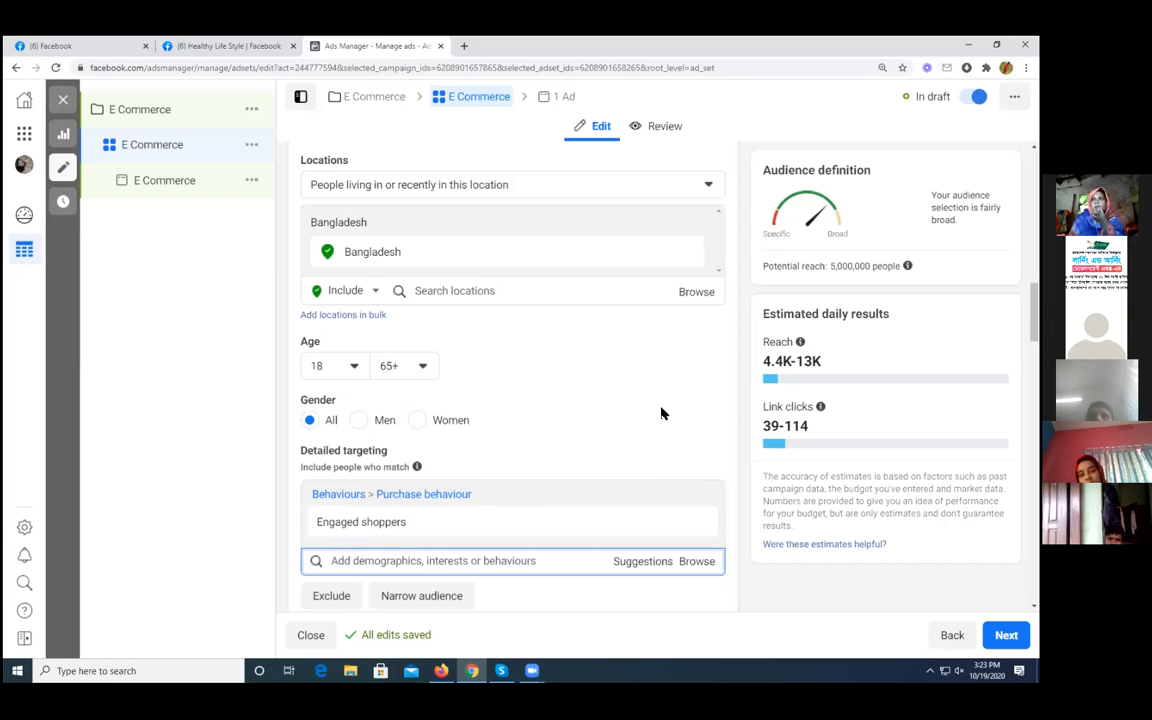
pyautogui.scroll(-1, 660, 413)
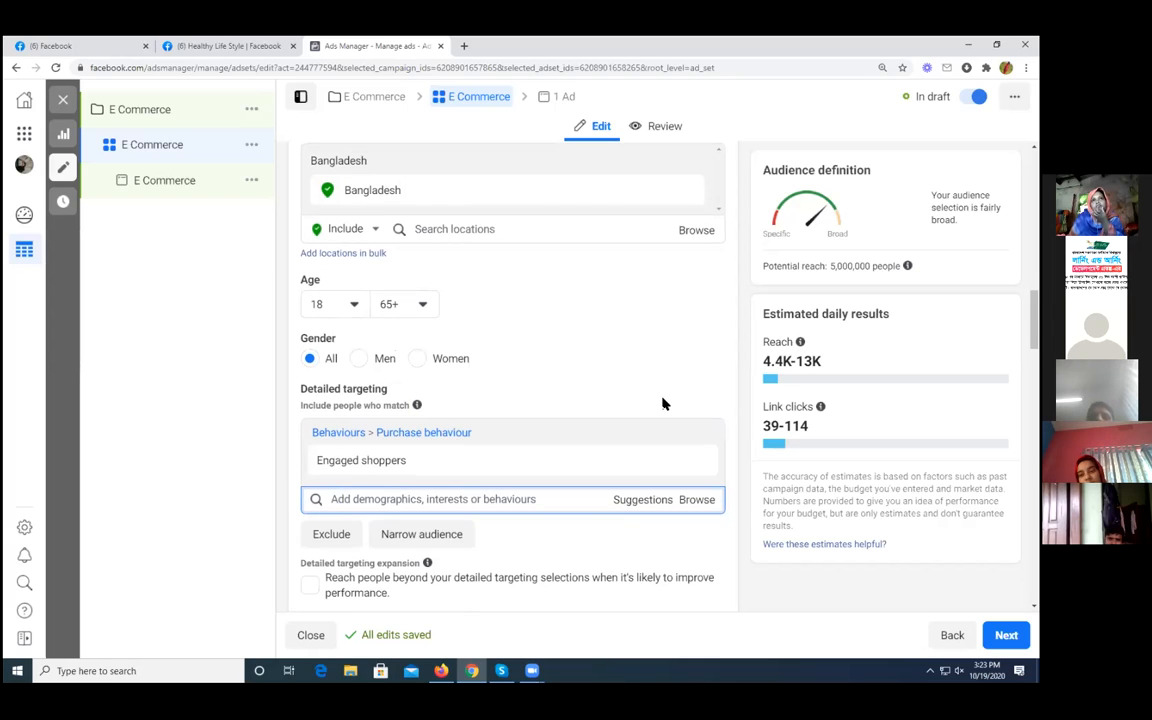
pyautogui.scroll(-1, 662, 403)
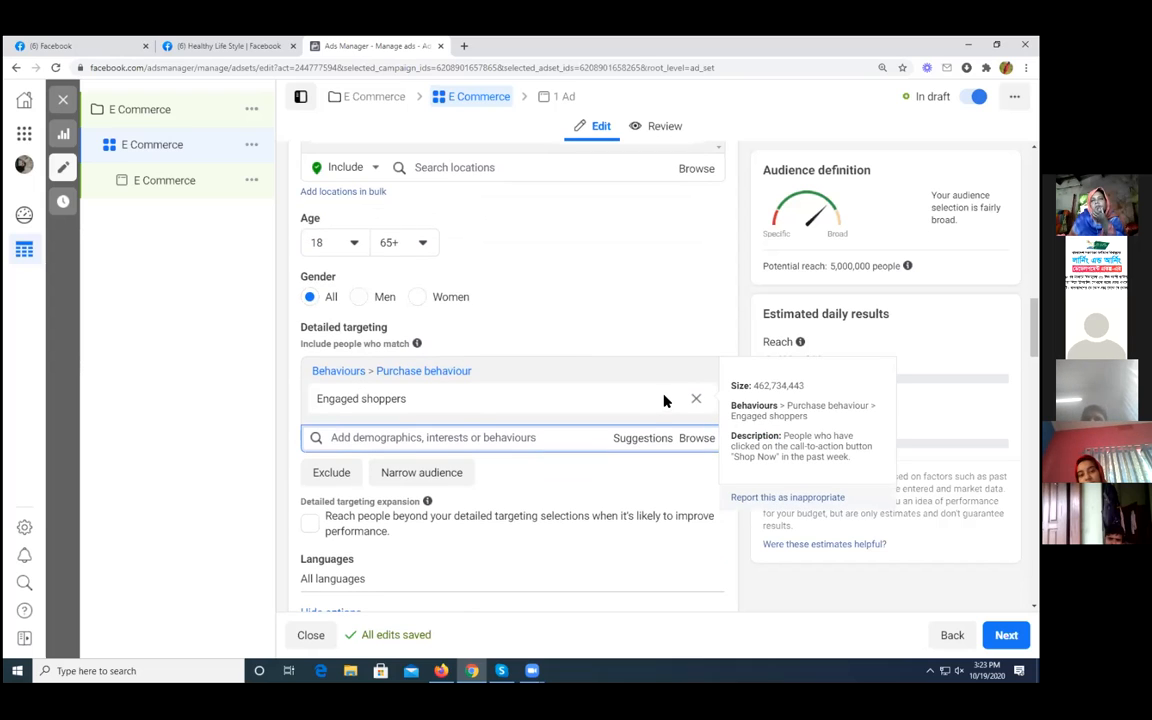
pyautogui.scroll(-1, 666, 399)
pyautogui.scroll(-4, 666, 397)
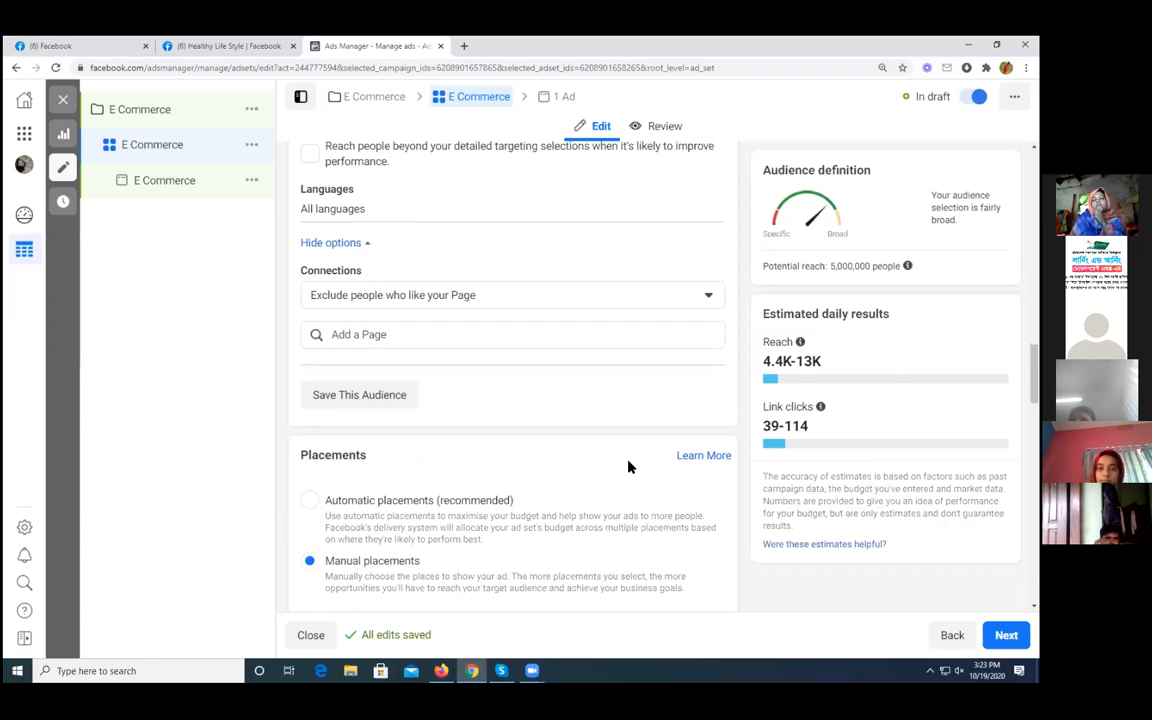
pyautogui.scroll(-2, 625, 466)
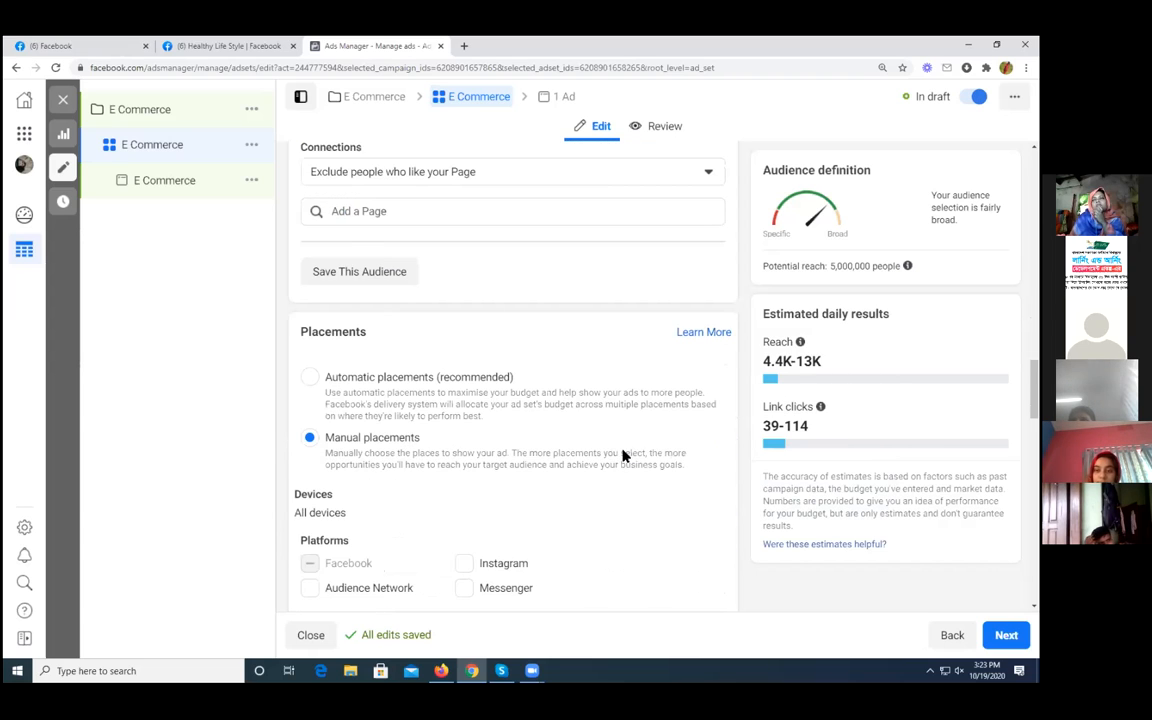
pyautogui.scroll(-2, 622, 456)
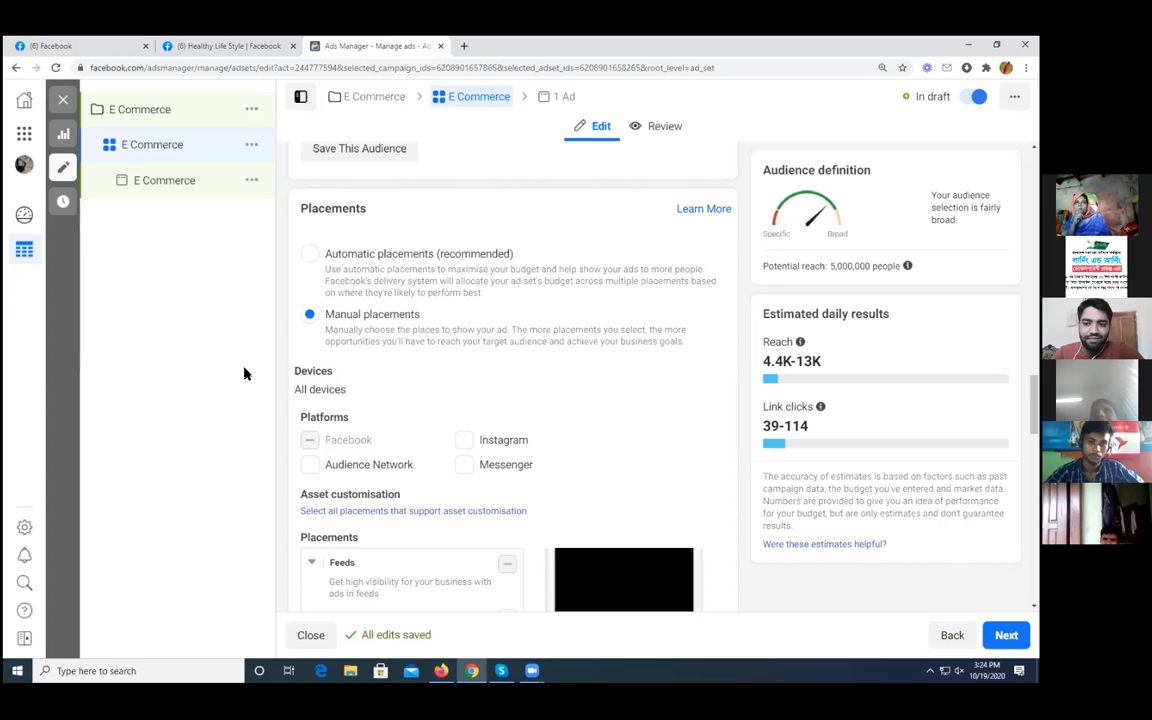
# Step: Go back to the start of the ad set and review its name and Traffic destination options
pyautogui.scroll(5, 714, 371)
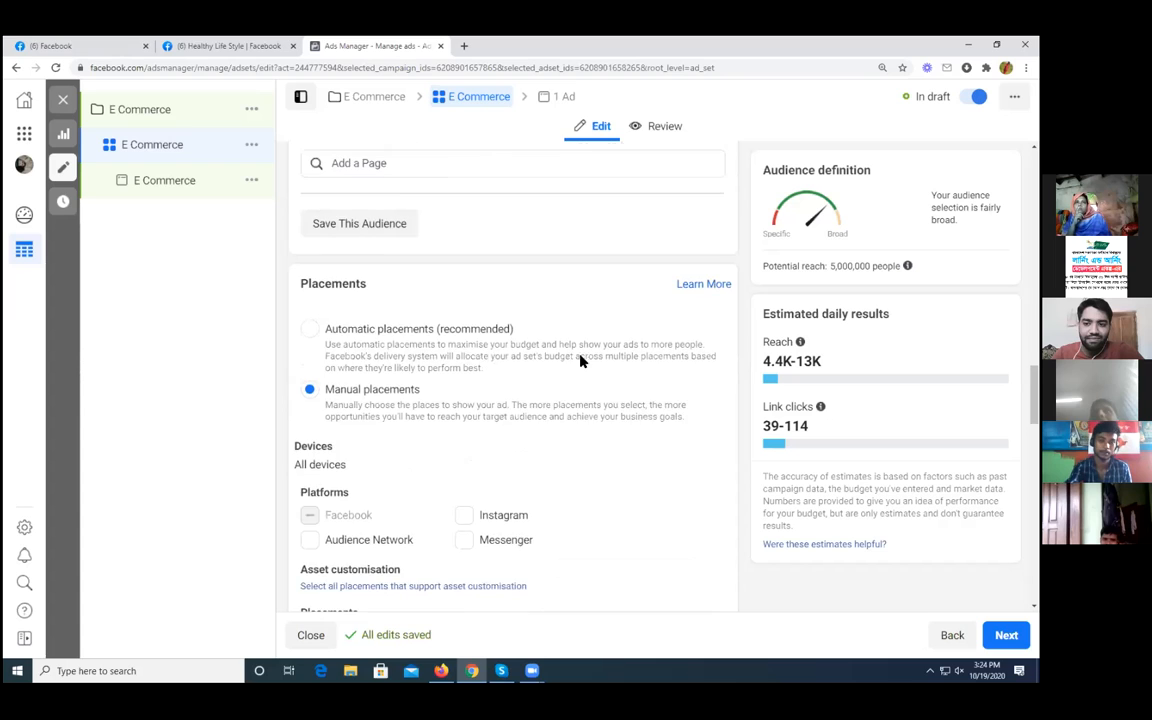
pyautogui.scroll(5, 714, 371)
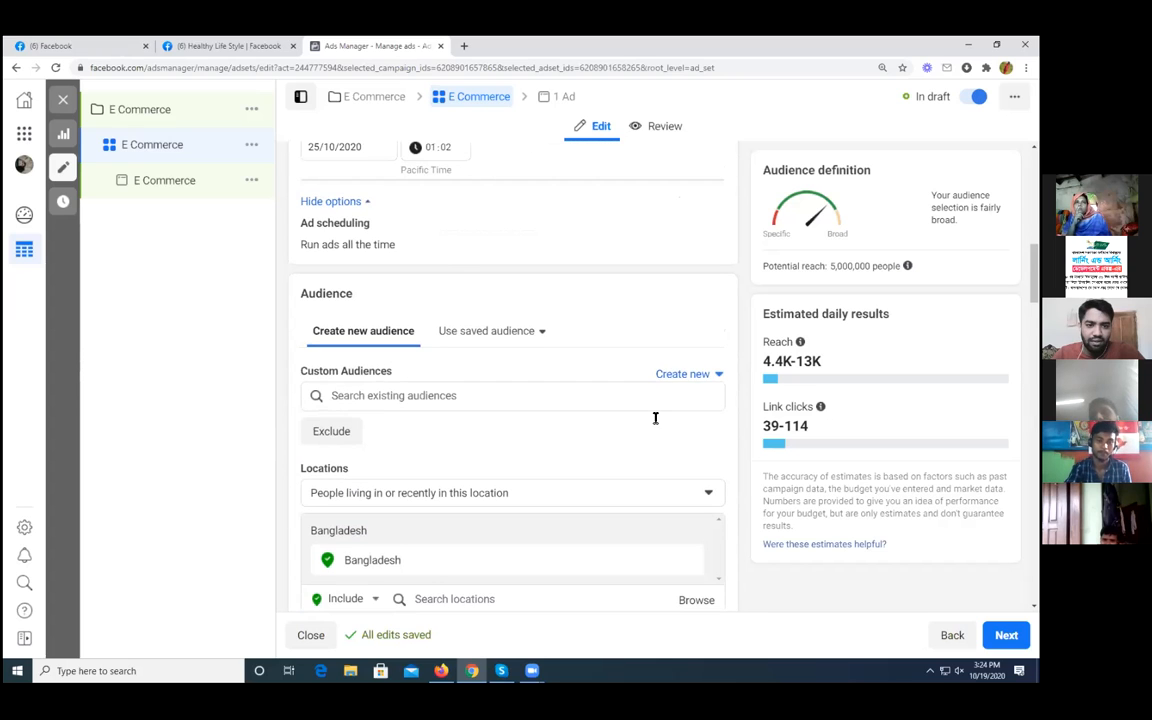
pyautogui.scroll(3, 656, 417)
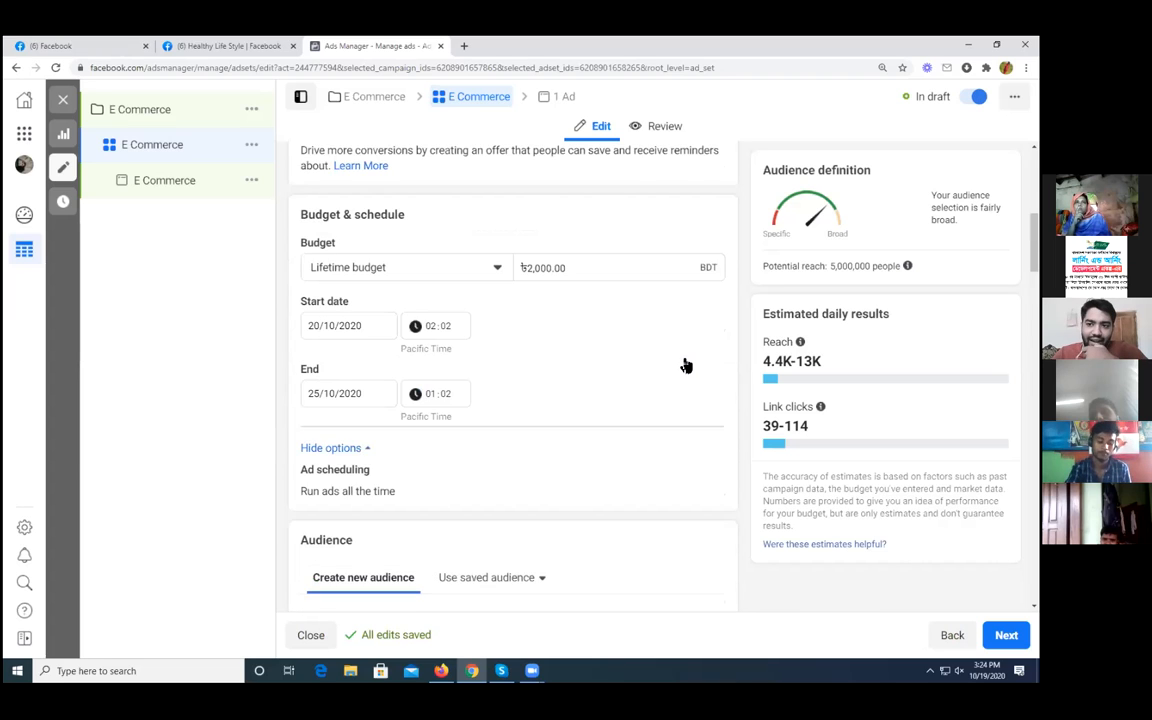
pyautogui.scroll(2, 676, 354)
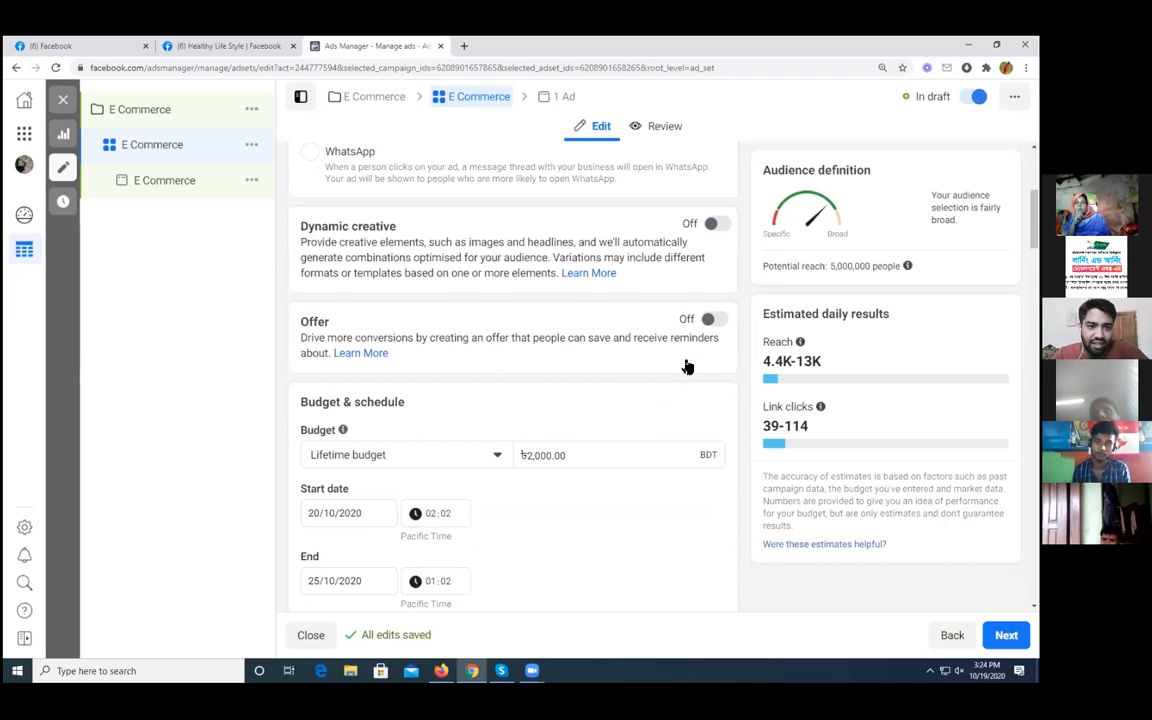
pyautogui.scroll(2, 686, 367)
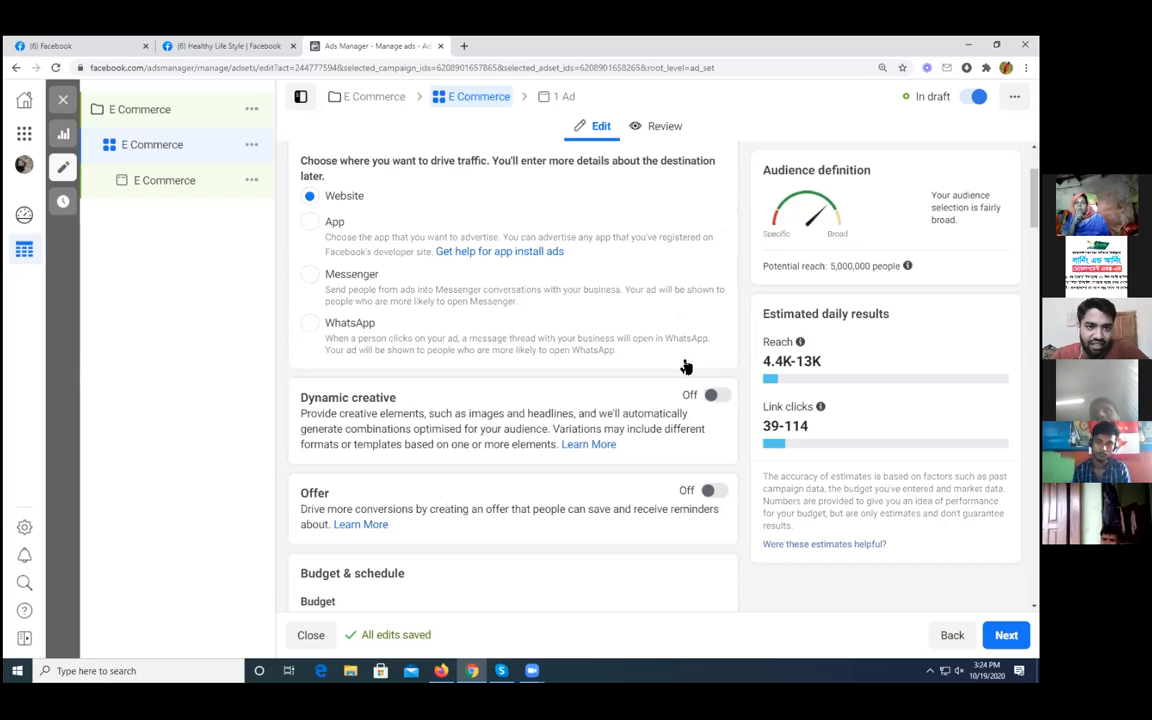
pyautogui.scroll(1, 682, 370)
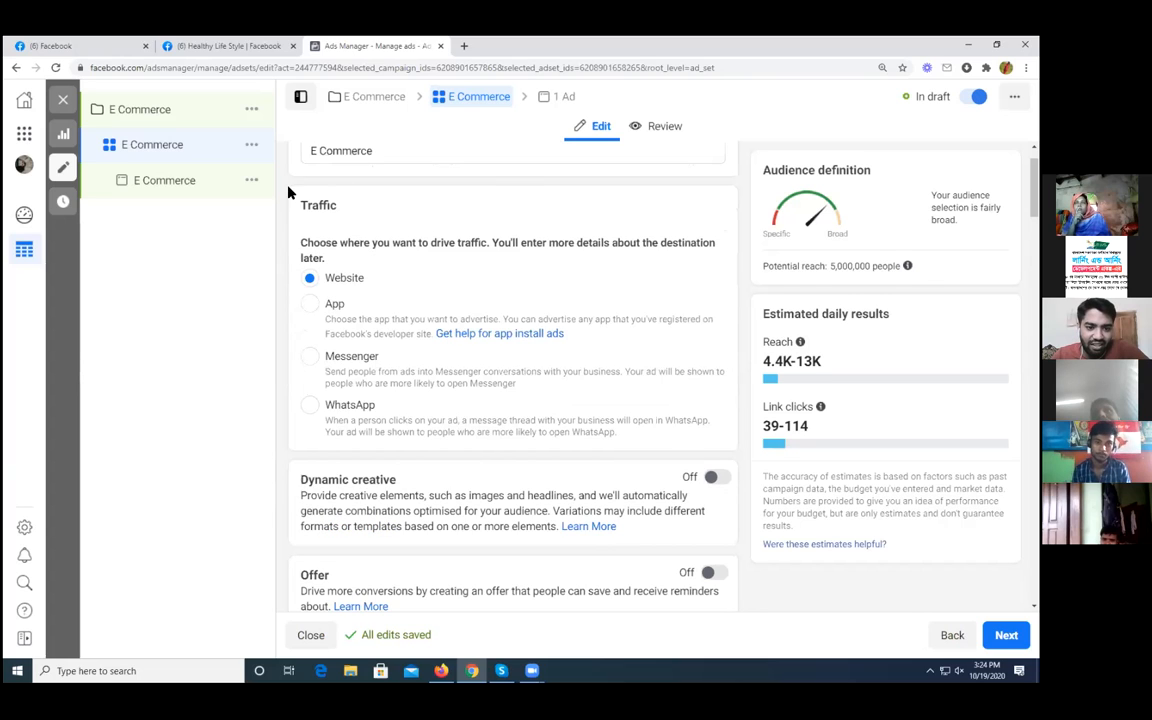
pyautogui.scroll(1, 458, 548)
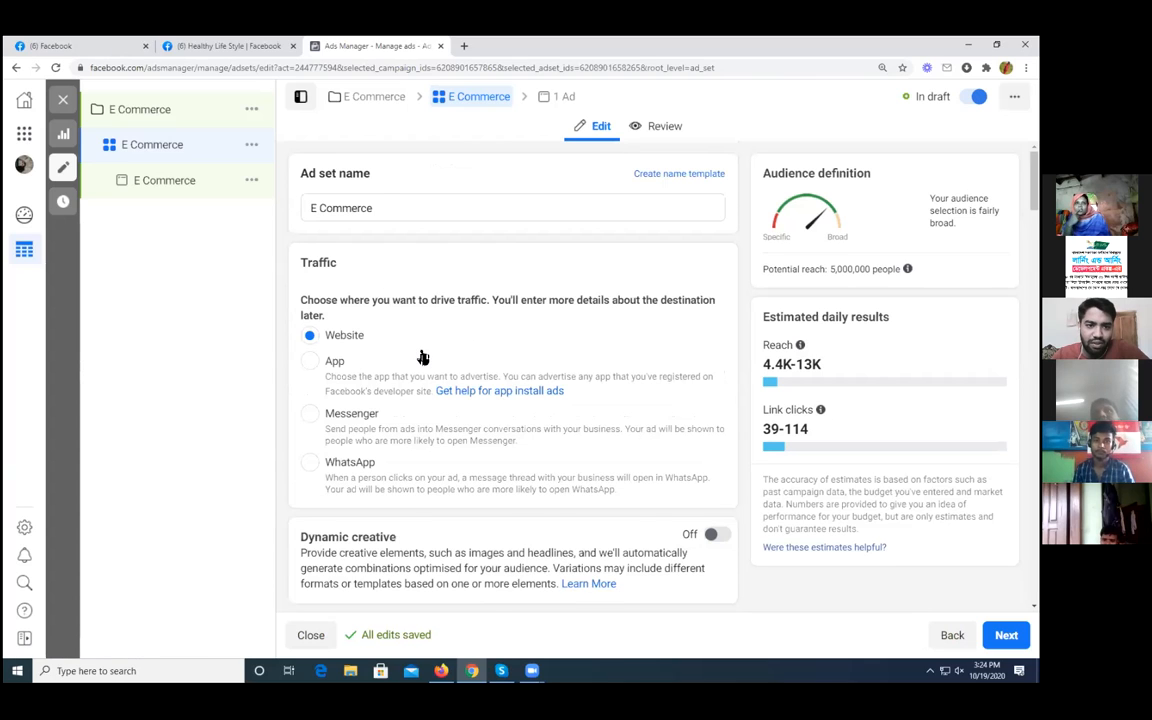
# Step: Recheck the ad set's dynamic creative, offer, budget and schedule, and audience targeting settings
pyautogui.scroll(-2, 422, 355)
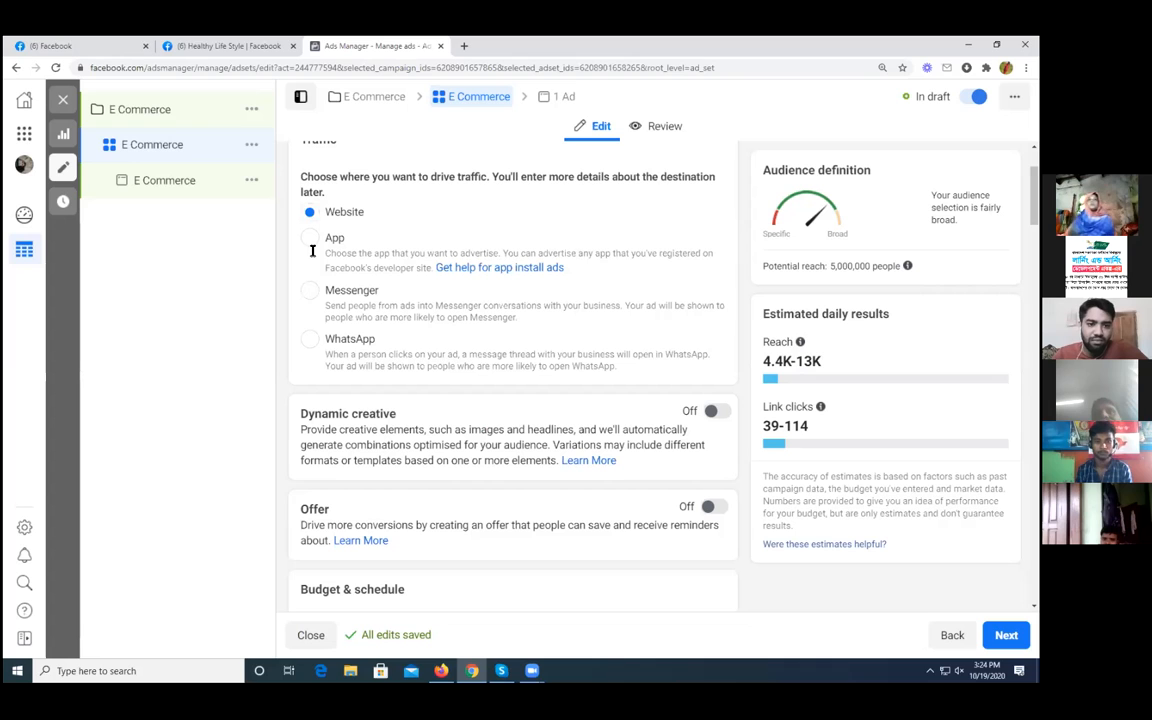
pyautogui.scroll(-3, 585, 364)
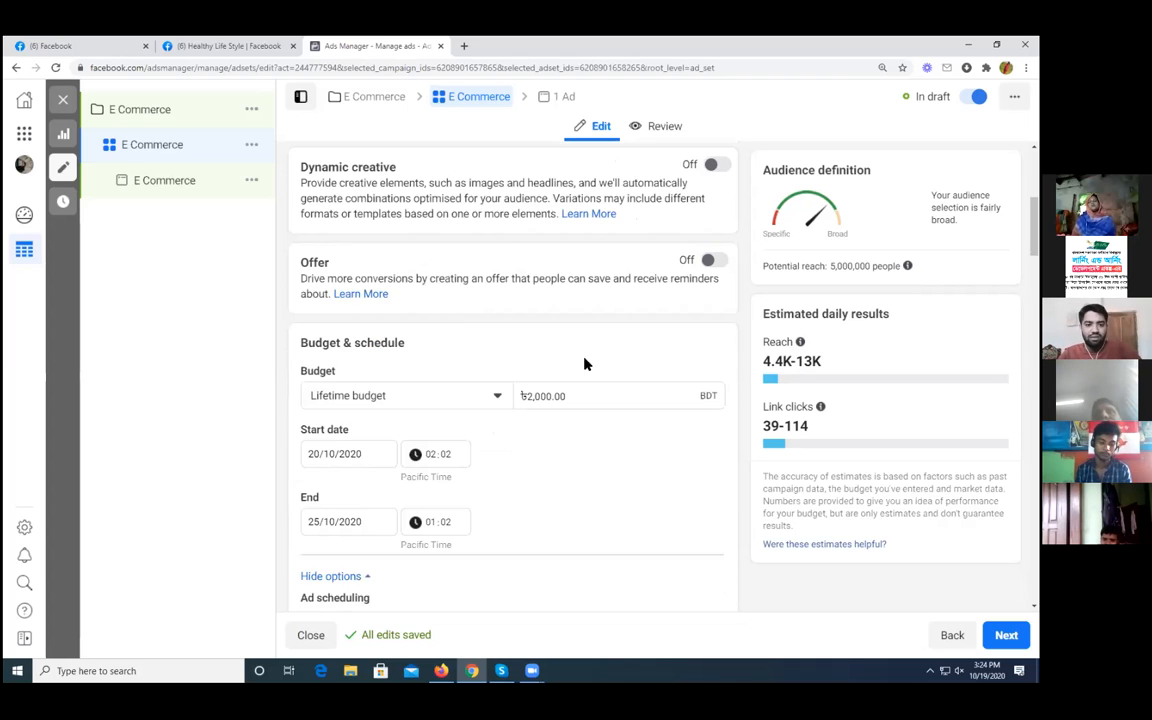
pyautogui.scroll(-3, 585, 364)
pyautogui.scroll(-2, 722, 397)
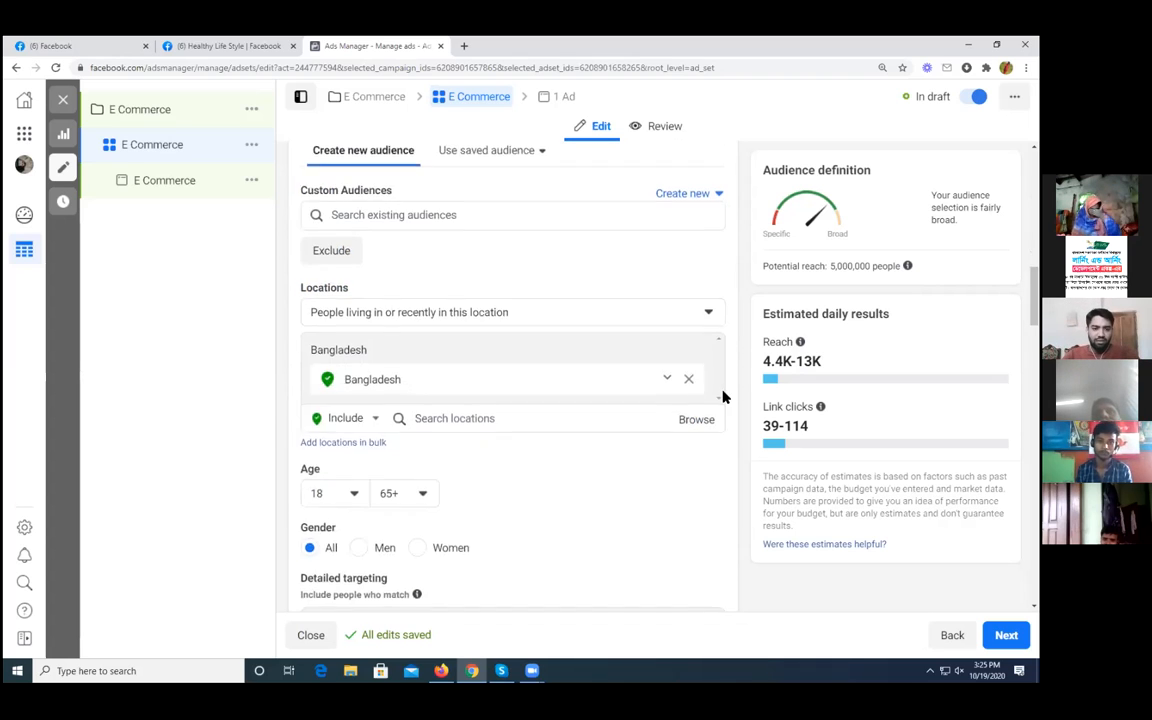
pyautogui.scroll(-3, 722, 397)
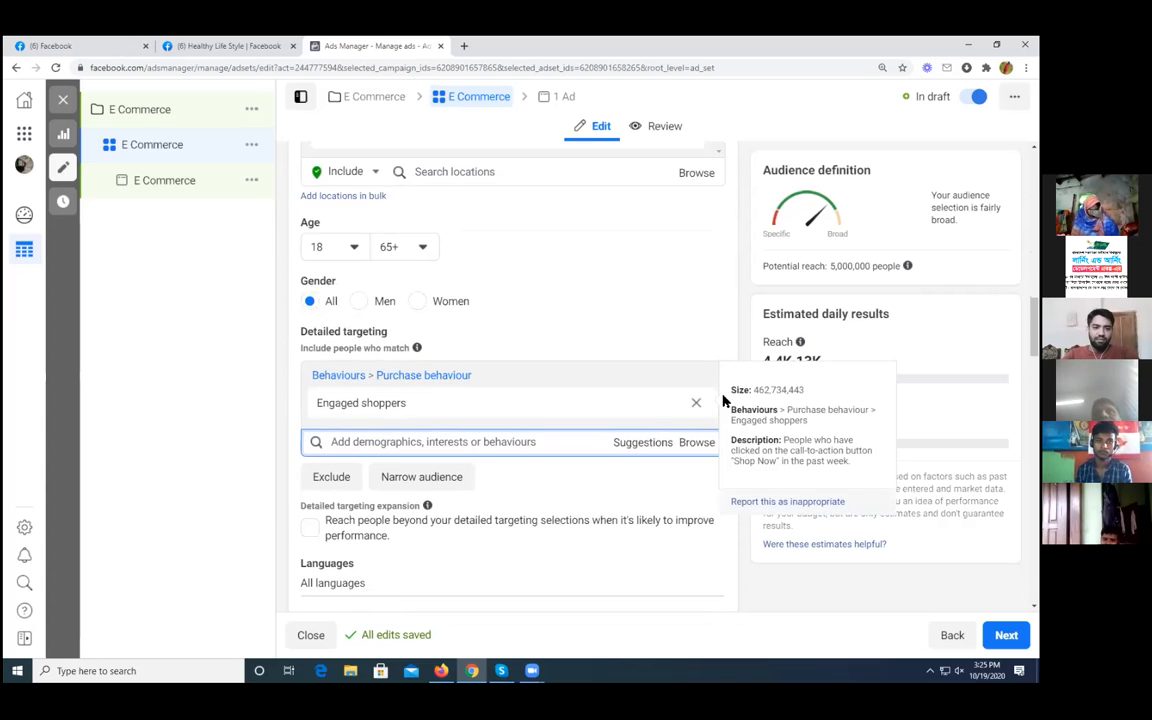
pyautogui.scroll(-2, 723, 400)
pyautogui.scroll(-3, 761, 578)
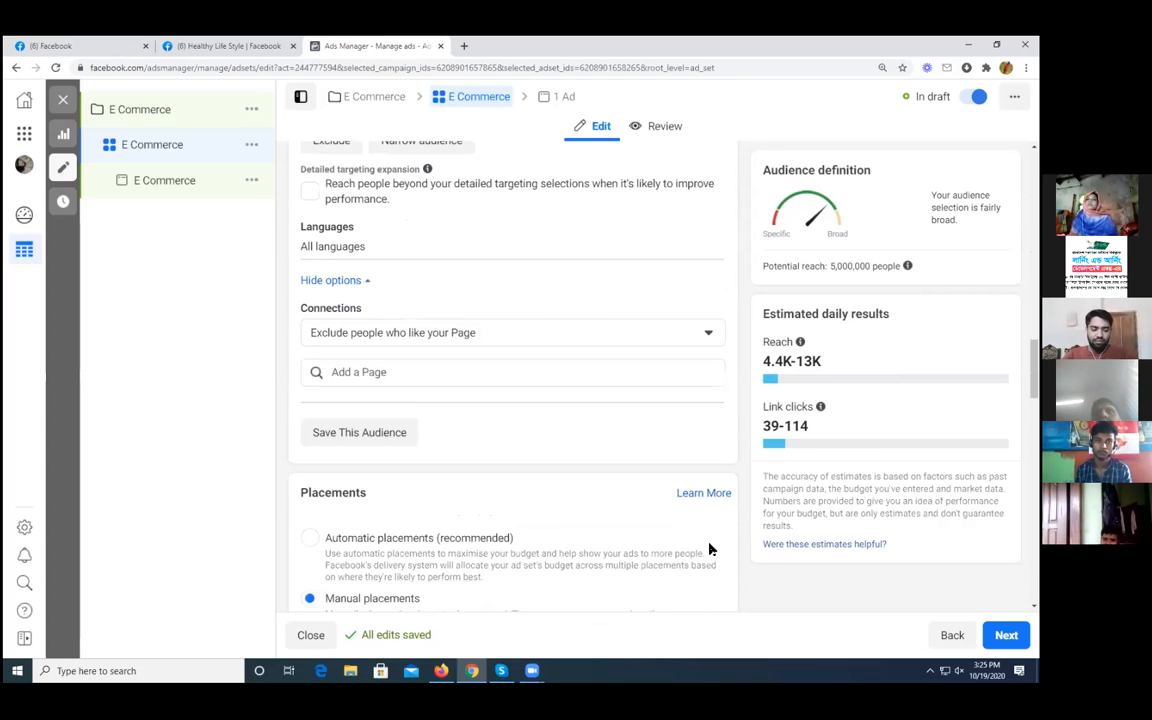
# Step: Recheck the manual placements and the Optimisation and delivery settings, returning to the list of placement groups
pyautogui.scroll(-2, 725, 530)
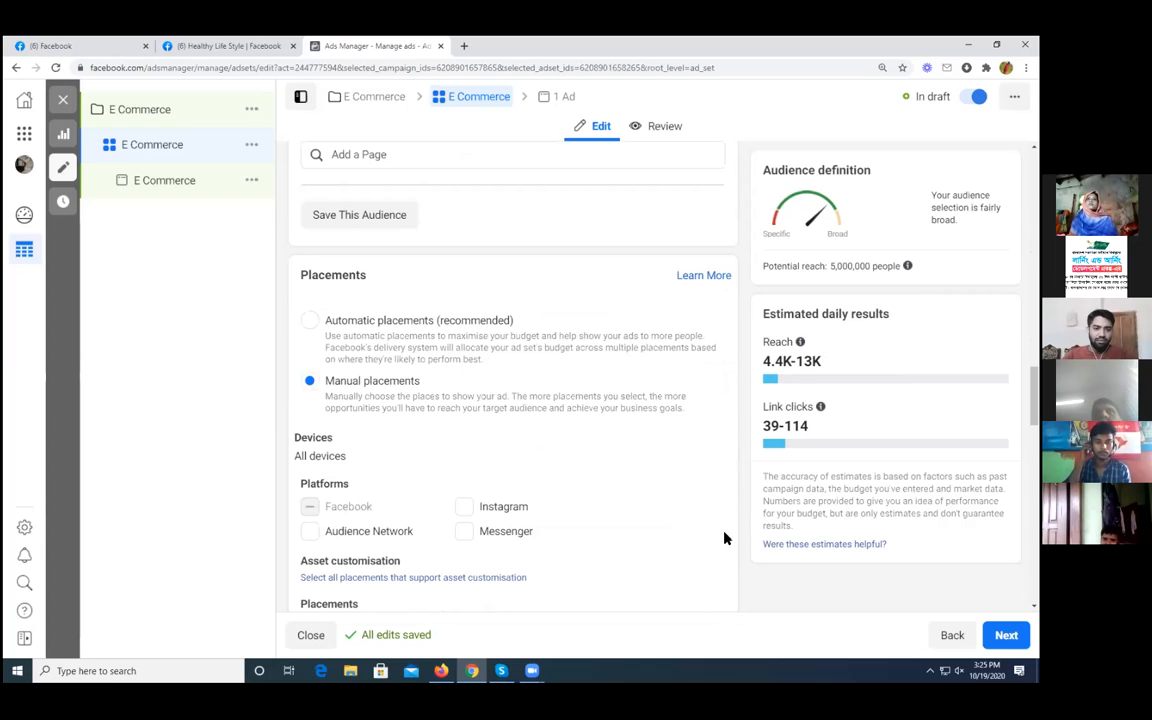
pyautogui.scroll(-2, 722, 525)
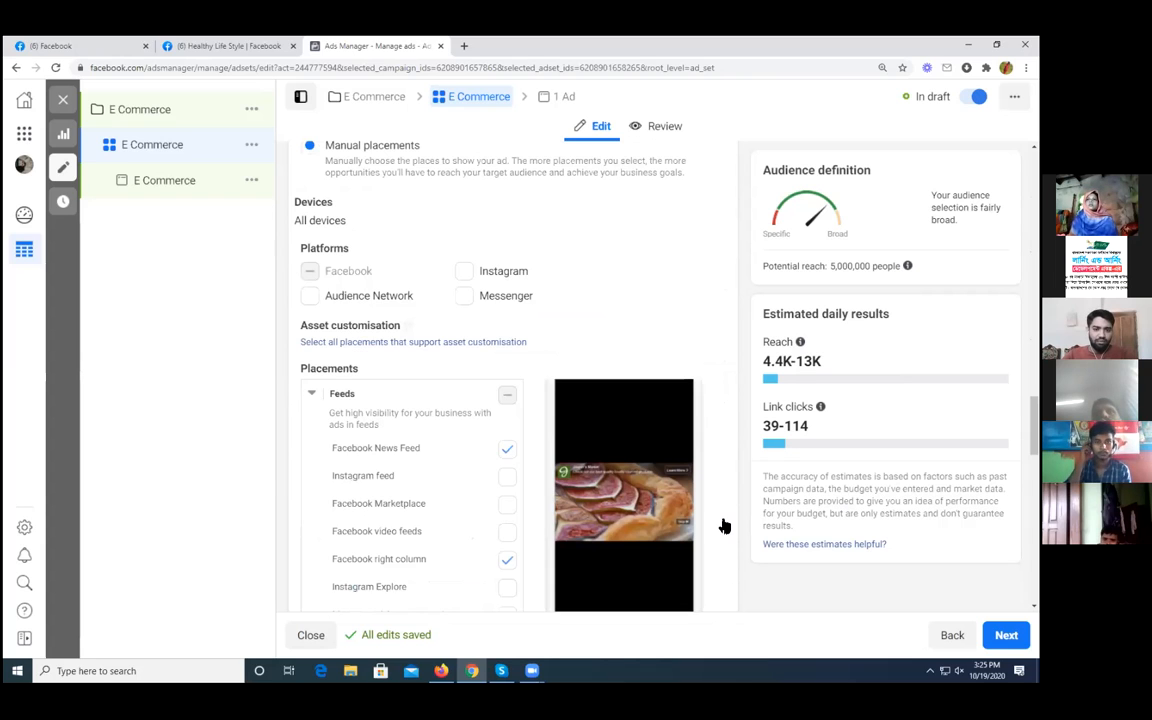
pyautogui.scroll(-3, 648, 463)
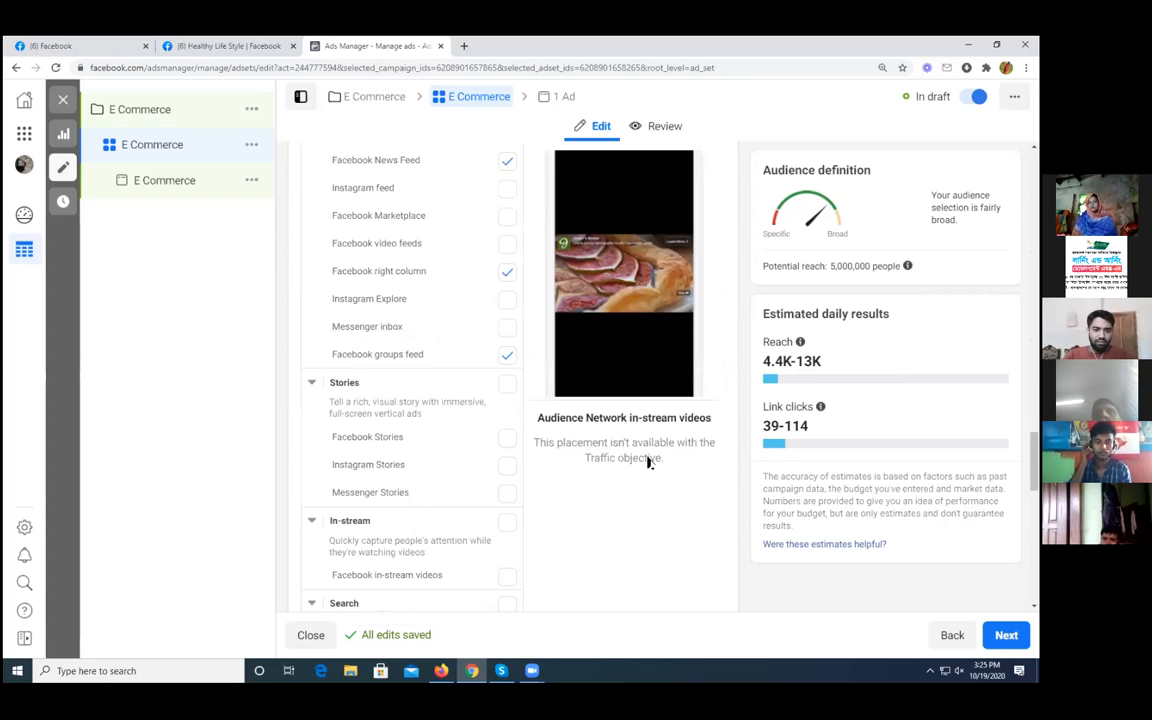
pyautogui.scroll(-5, 368, 553)
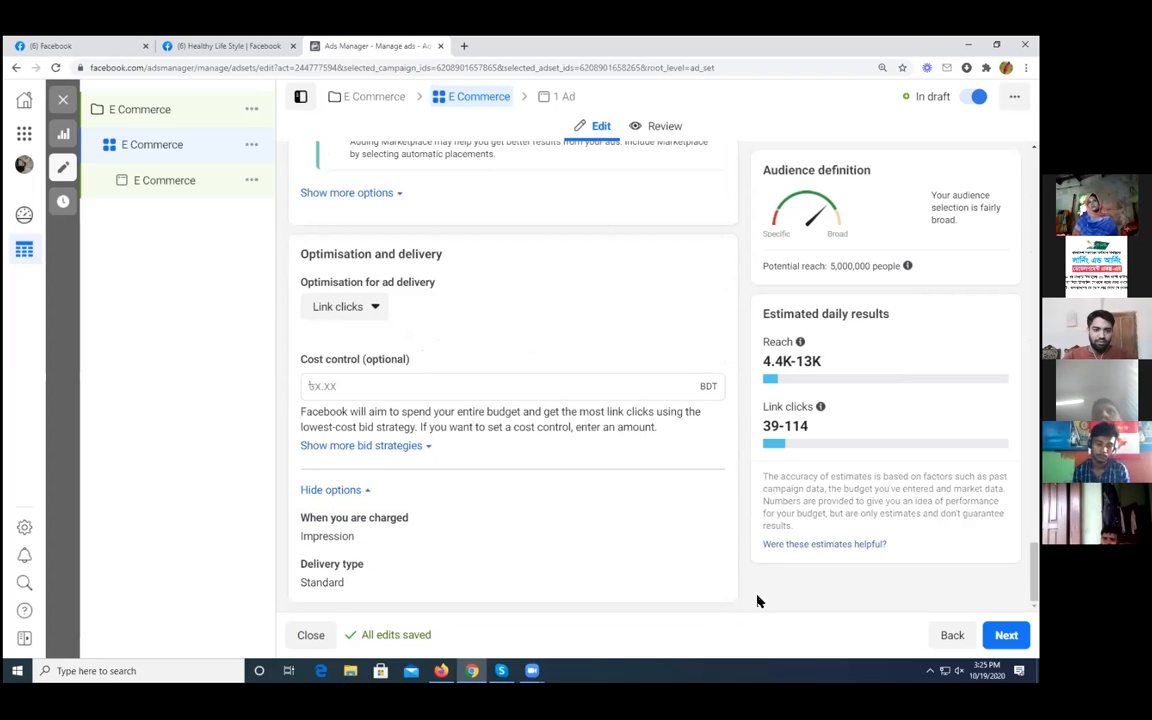
pyautogui.scroll(2, 770, 600)
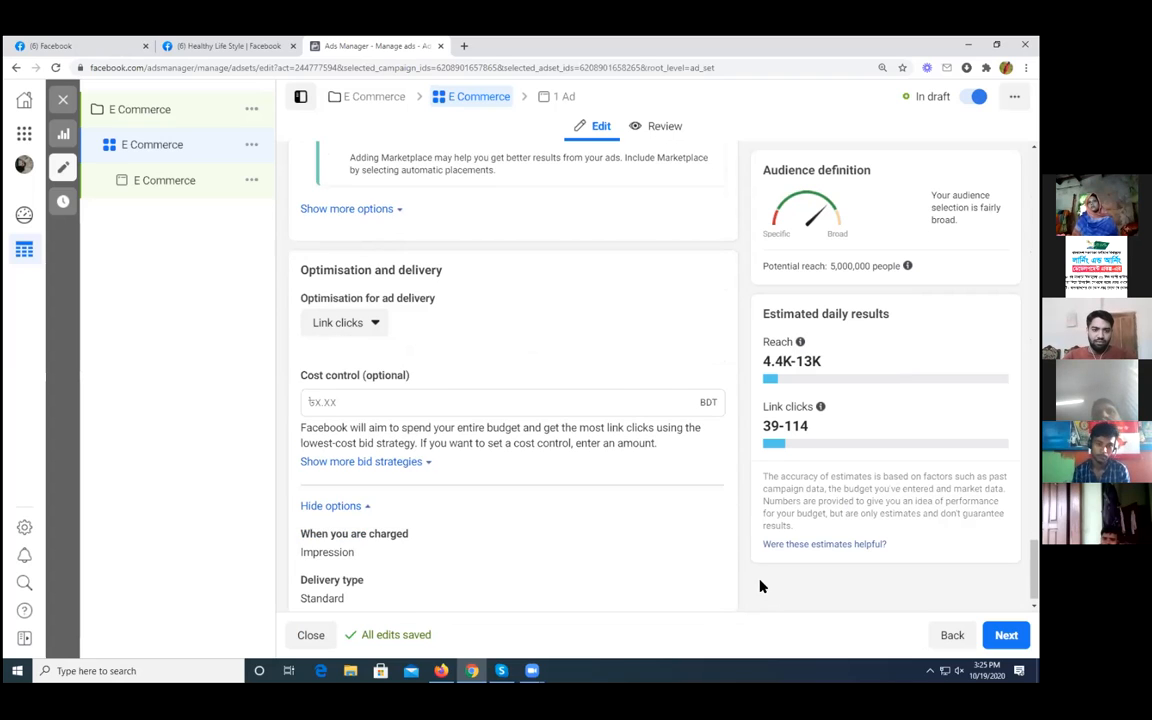
pyautogui.scroll(2, 753, 543)
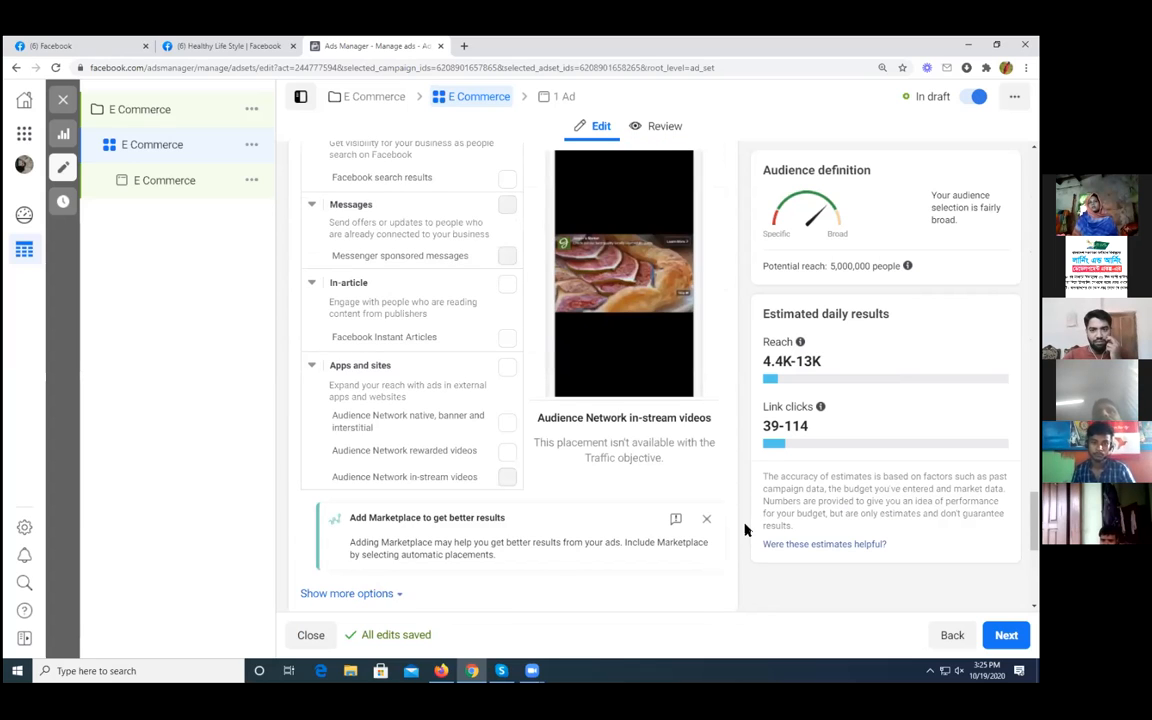
pyautogui.scroll(2, 758, 478)
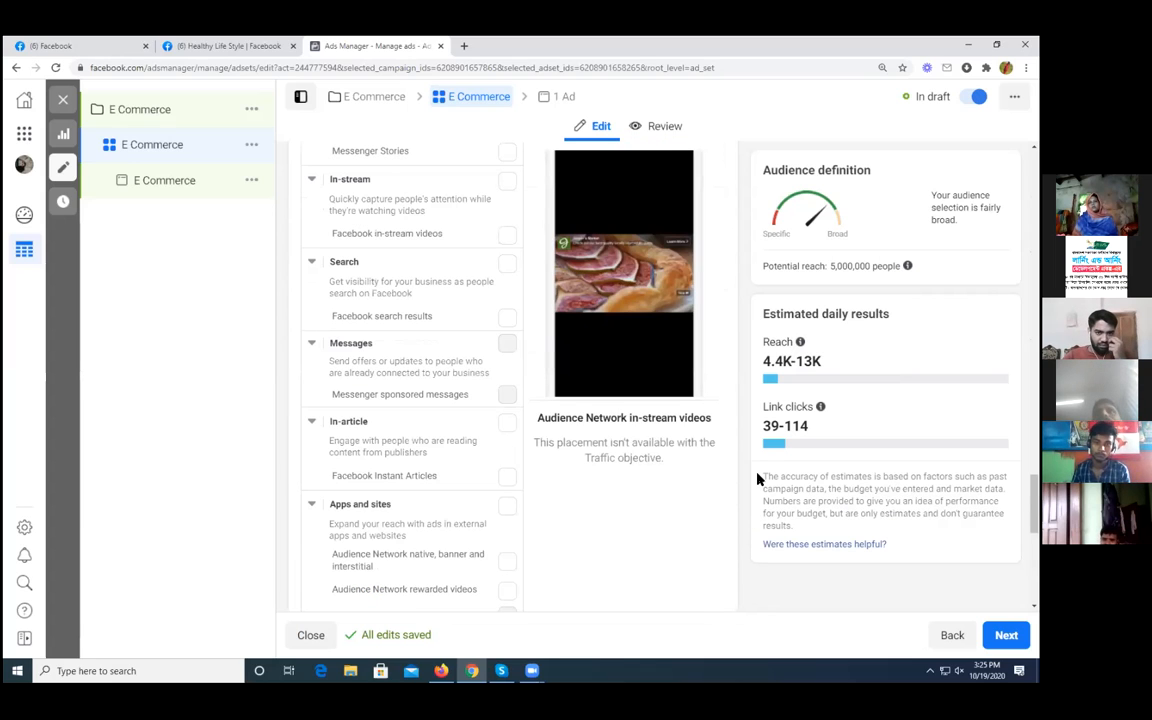
# Step: Recheck the selected placements and platforms of the ad set, and continue to the ad's settings
pyautogui.scroll(3, 757, 480)
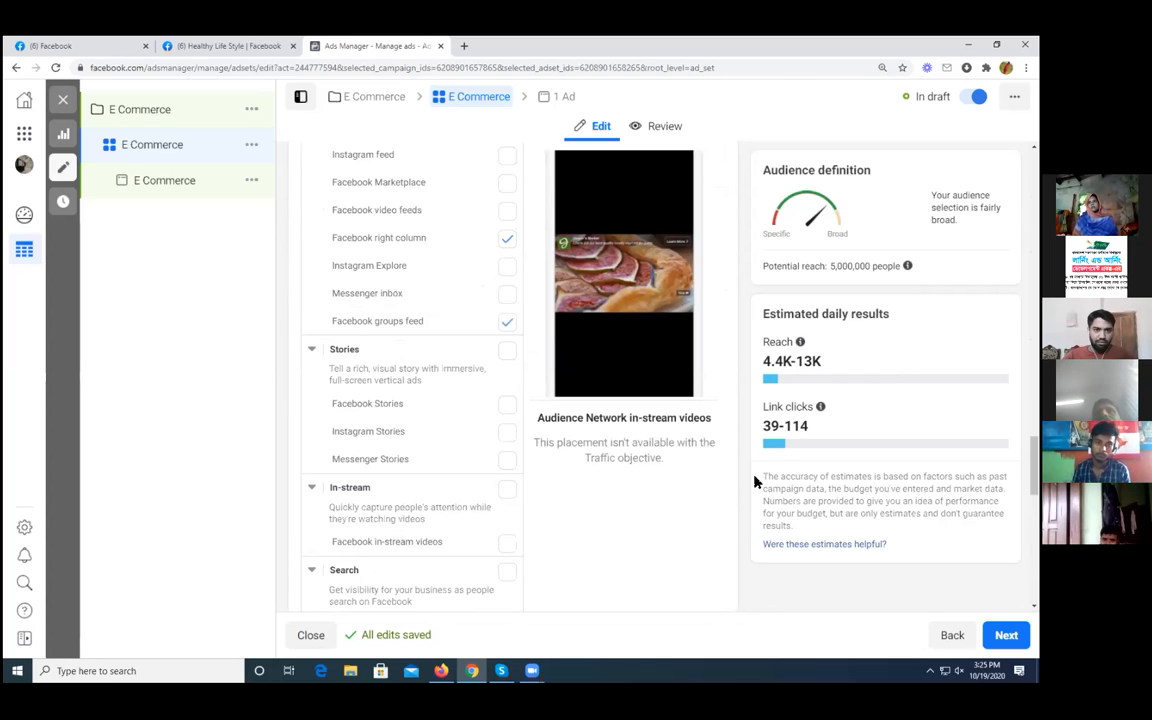
pyautogui.scroll(2, 757, 482)
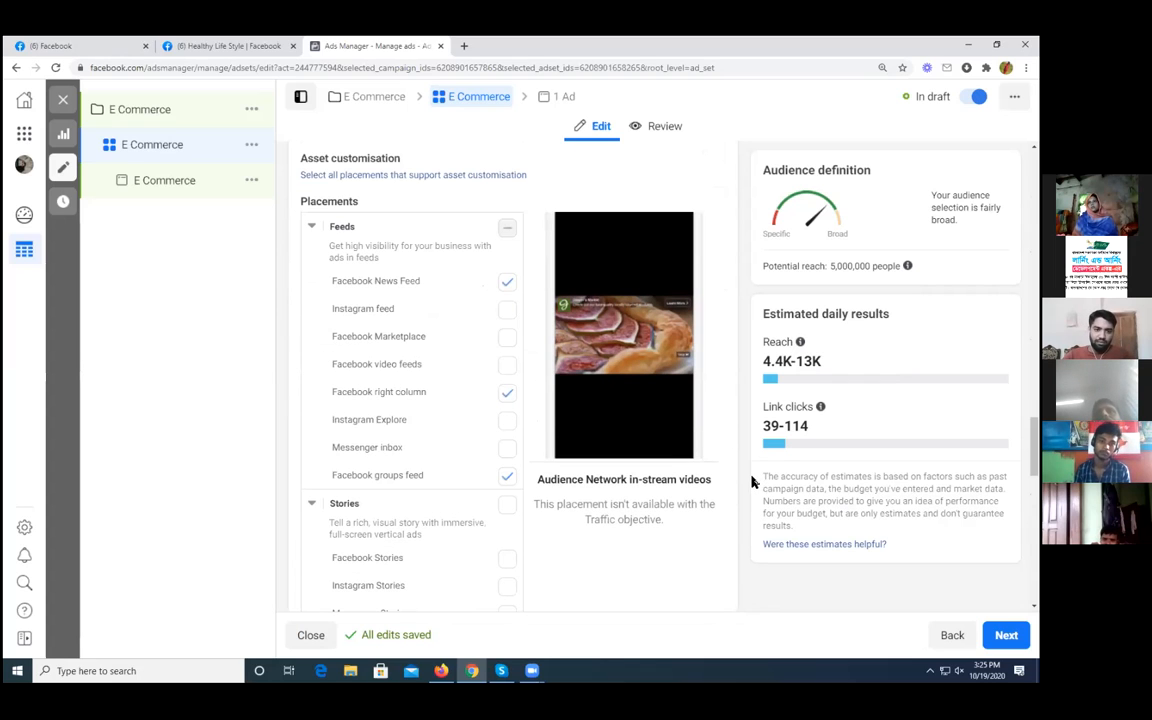
pyautogui.scroll(1, 752, 482)
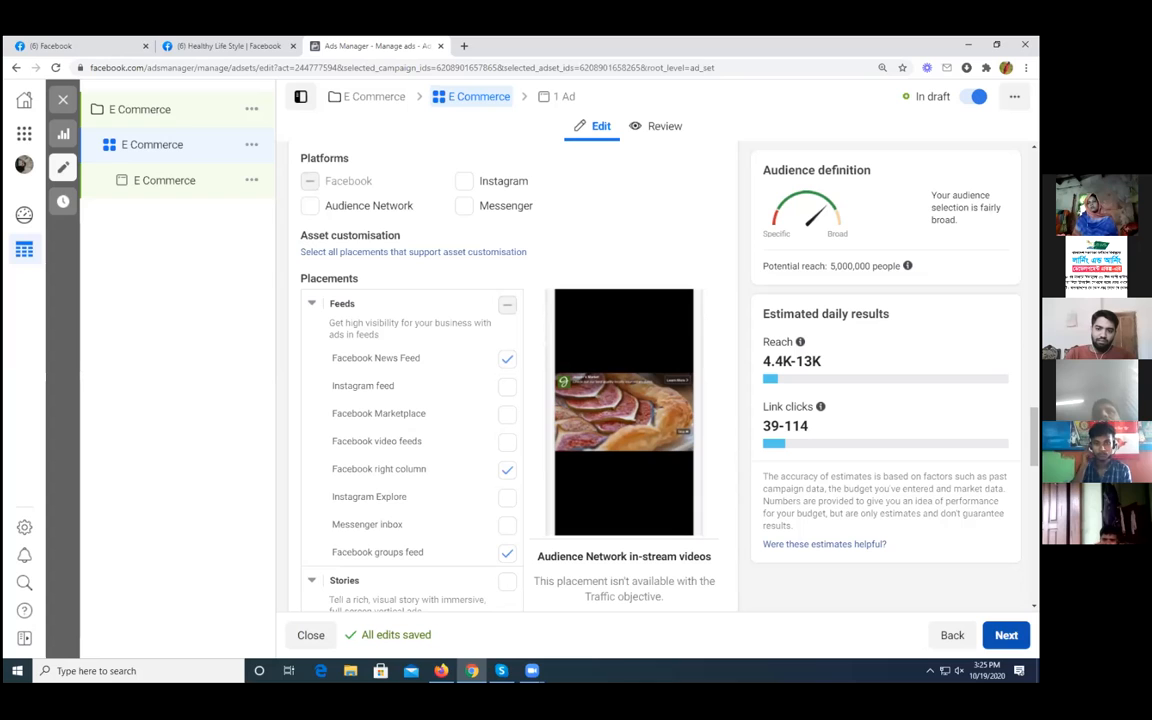
pyautogui.click(1006, 635)
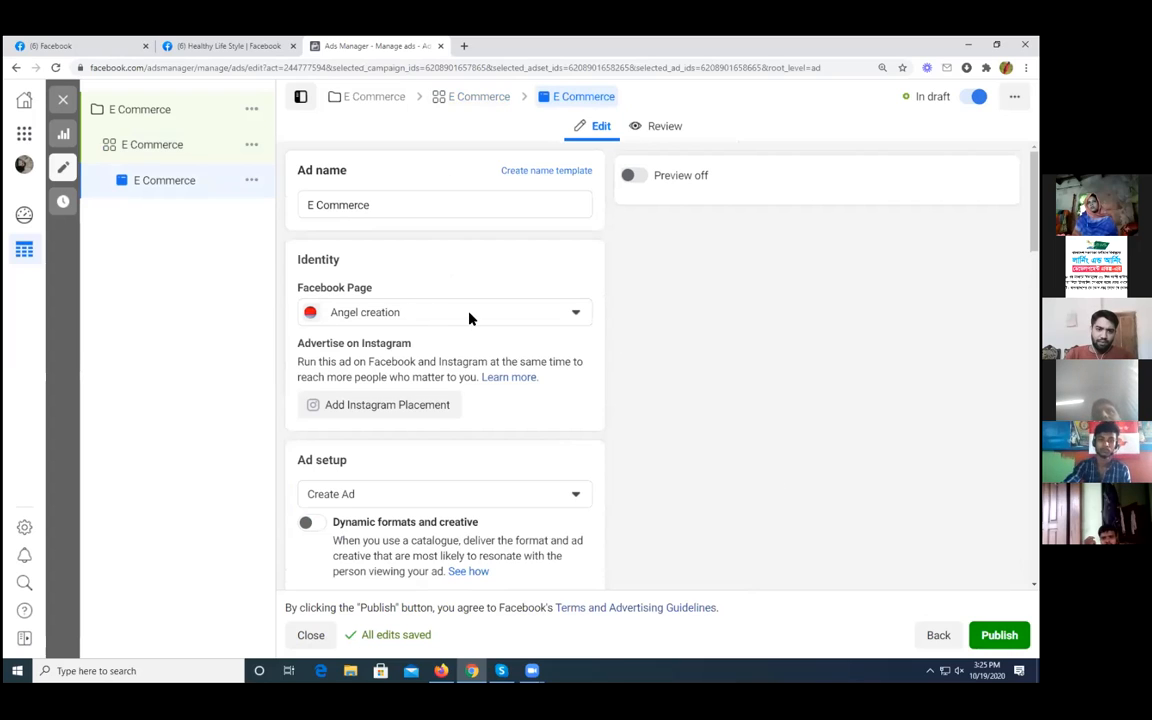
# Step: Set the Facebook Page in the ad's identity to Healthy Life Style
pyautogui.click(566, 319)
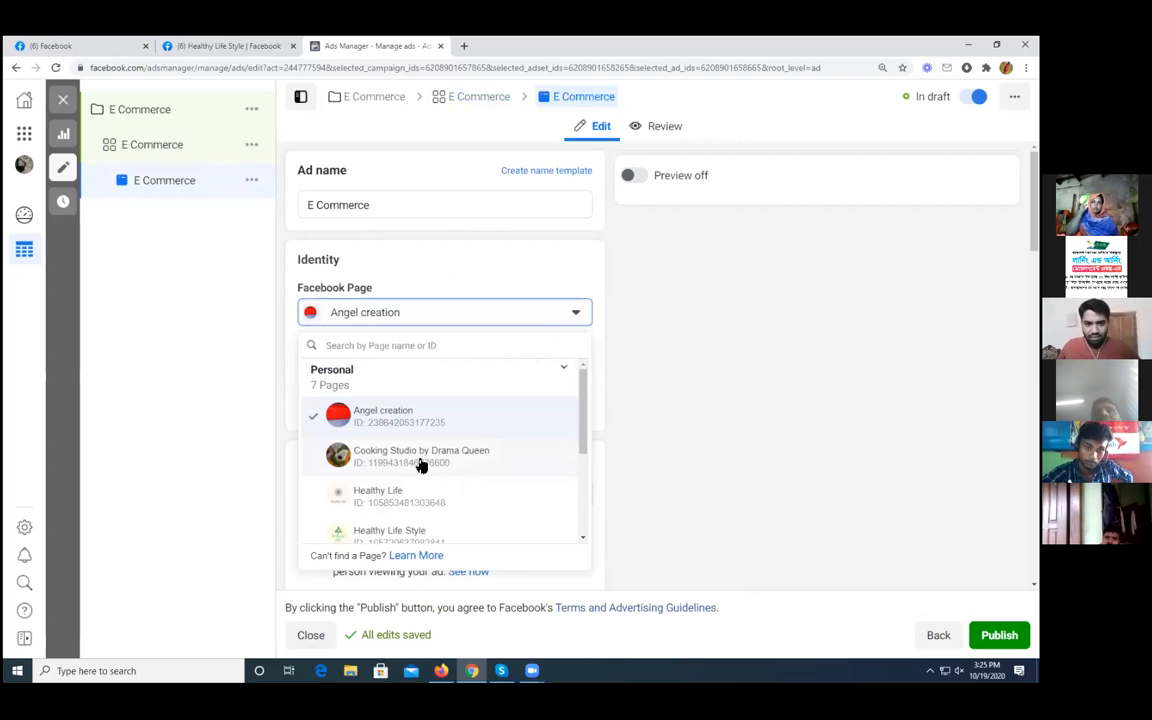
pyautogui.scroll(-1, 420, 465)
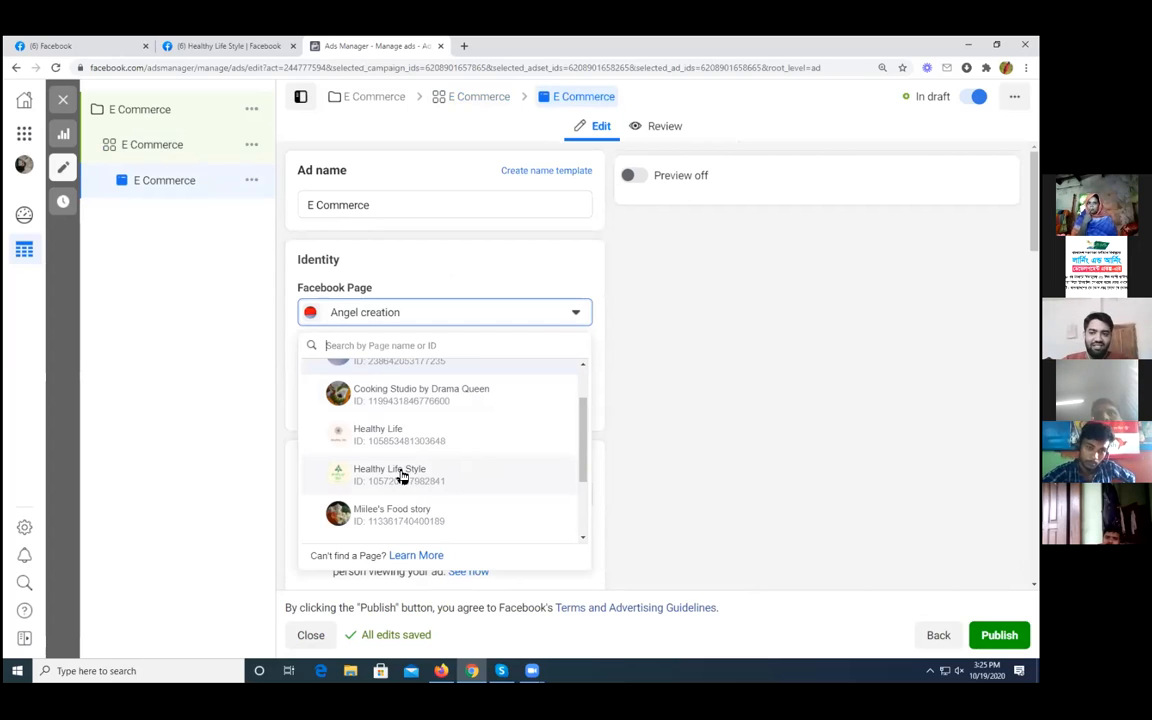
pyautogui.click(400, 474)
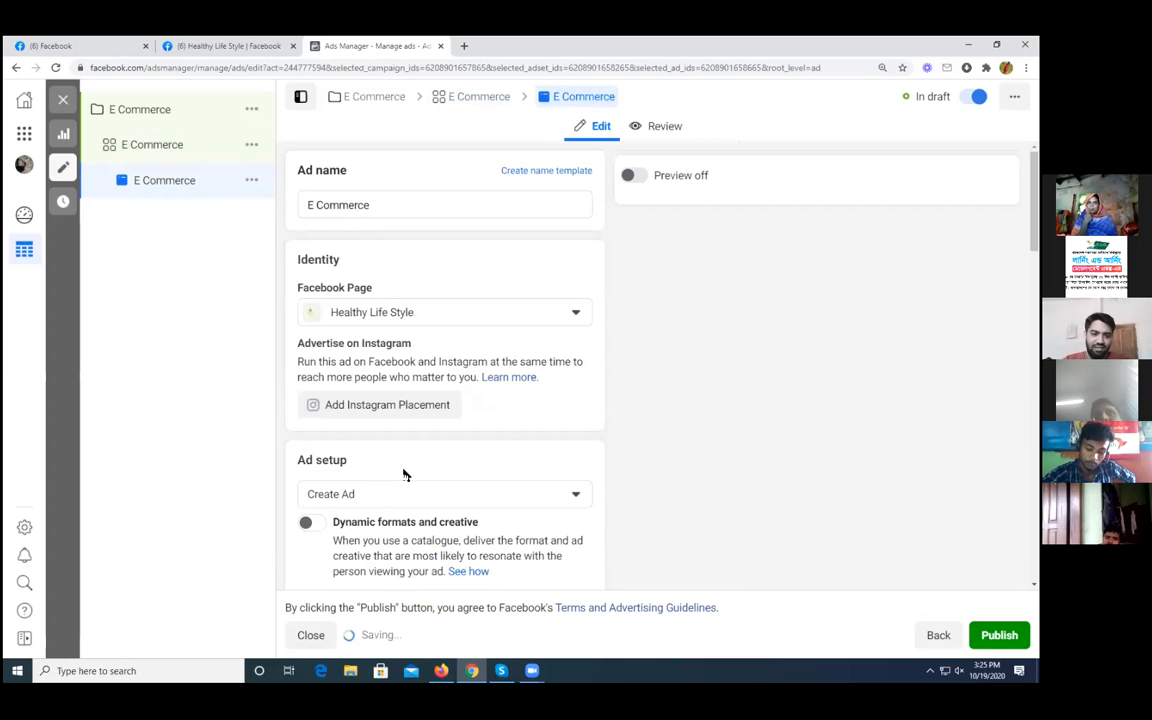
# Step: Review the ad's Instagram, ad setup, format and full-screen mobile experience options, continuing to the Ad creative section
pyautogui.scroll(-1, 668, 385)
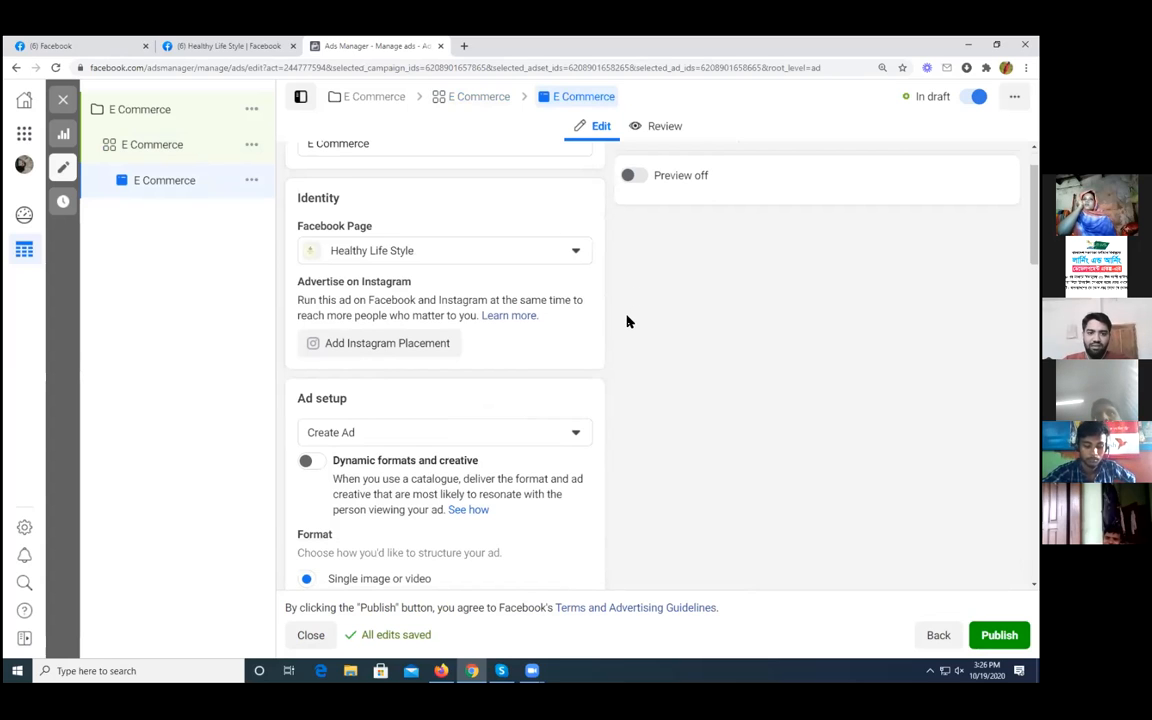
pyautogui.scroll(-1, 627, 321)
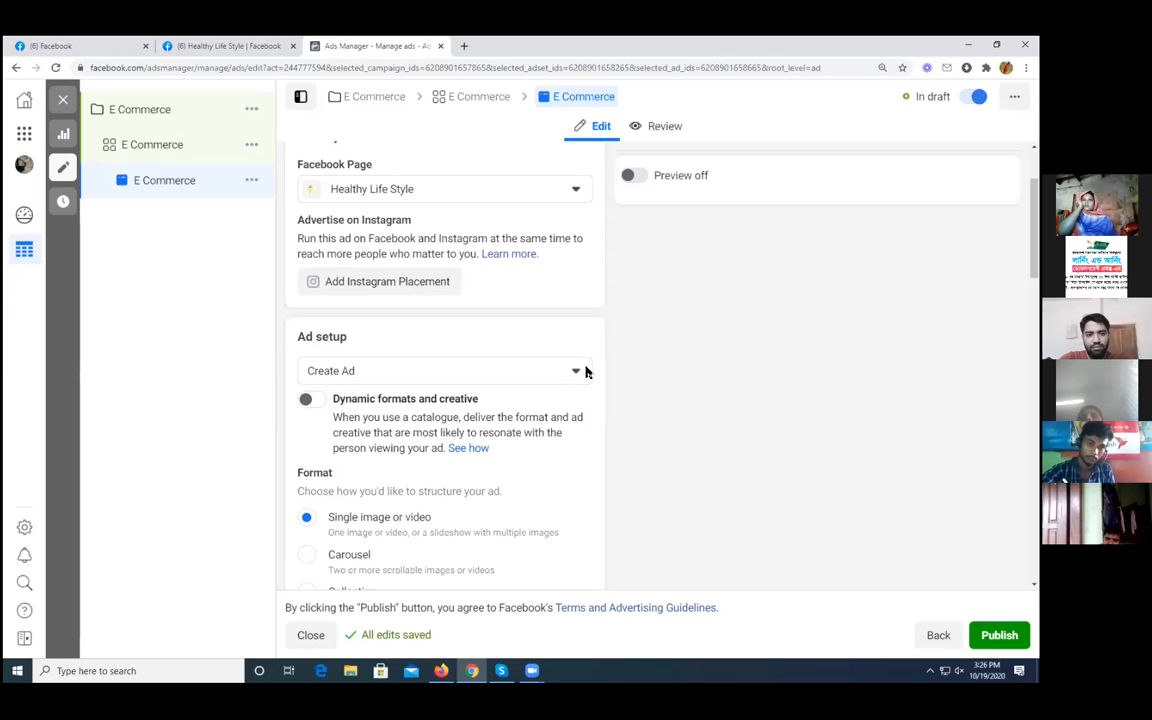
pyautogui.scroll(-2, 606, 340)
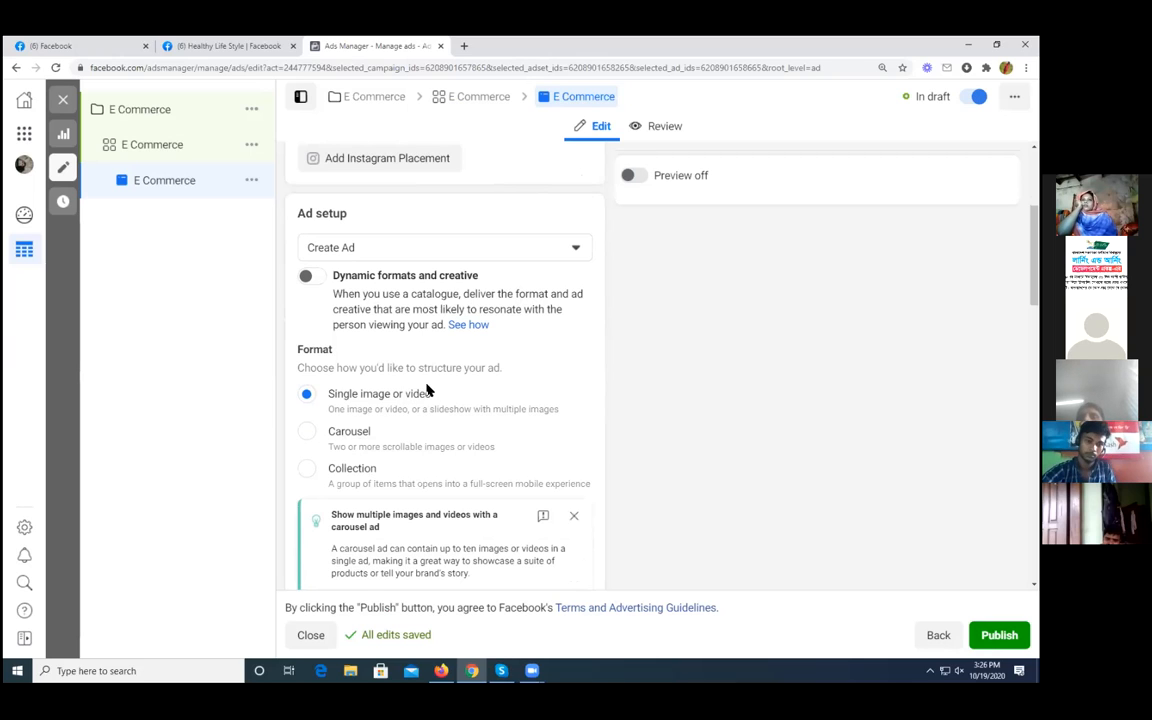
pyautogui.scroll(-2, 440, 400)
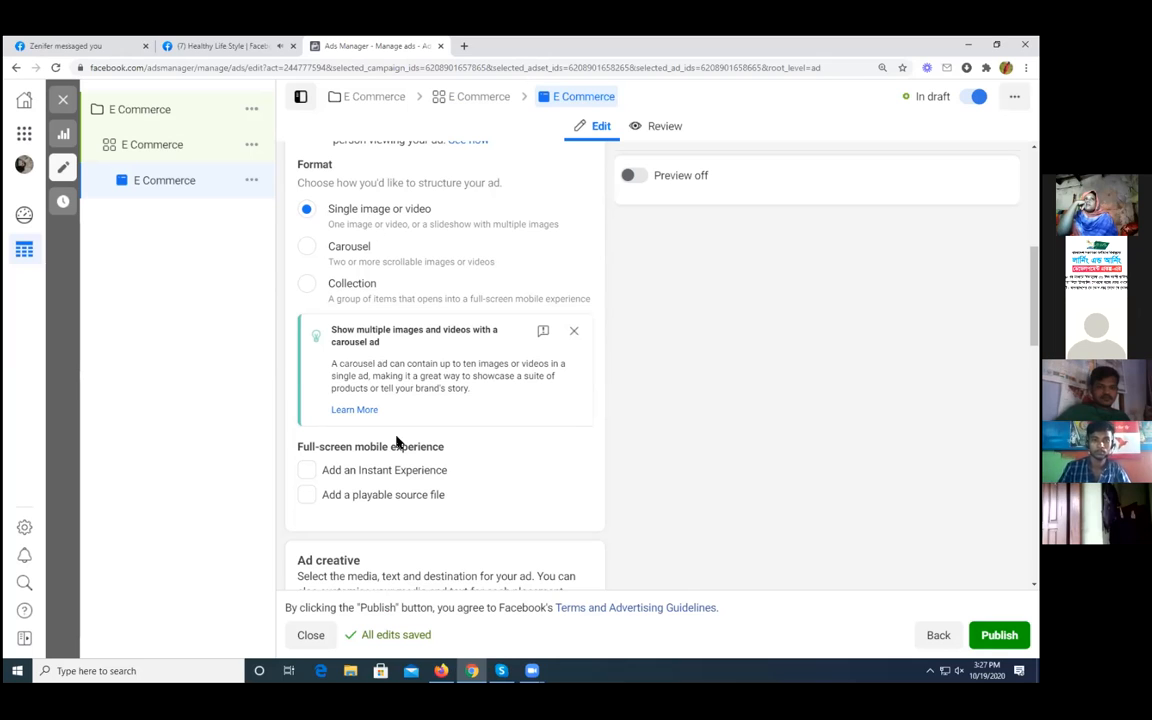
pyautogui.scroll(-1, 405, 450)
pyautogui.scroll(-1, 607, 435)
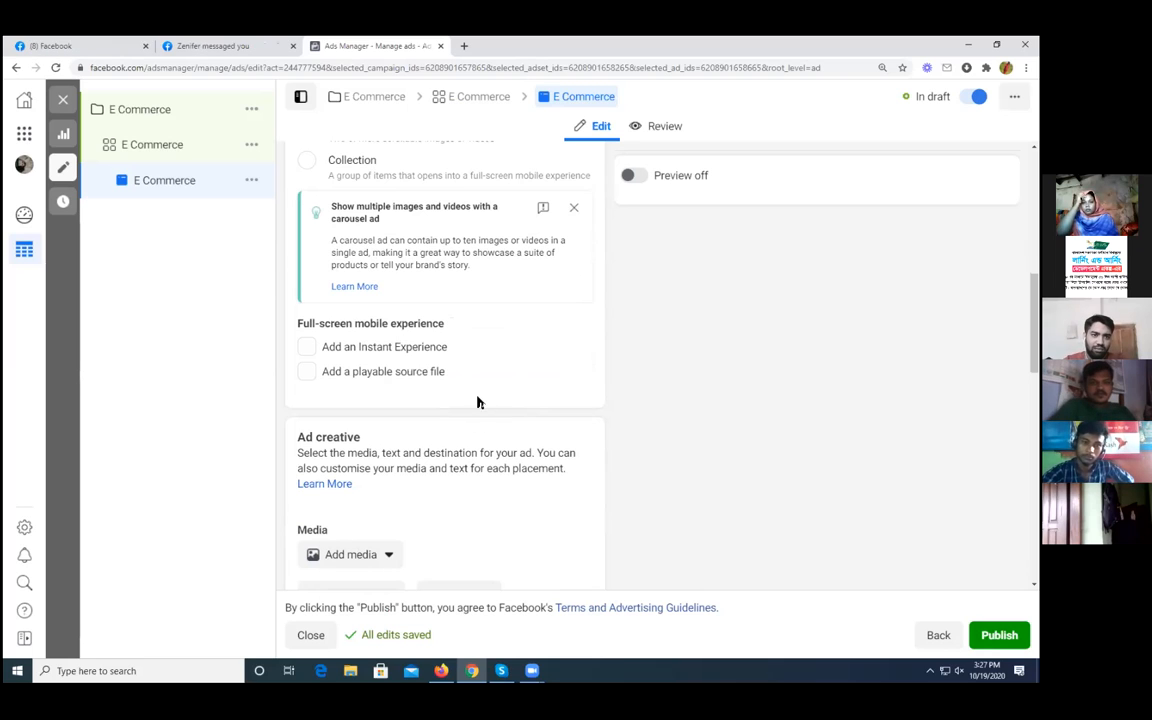
pyautogui.scroll(-2, 450, 375)
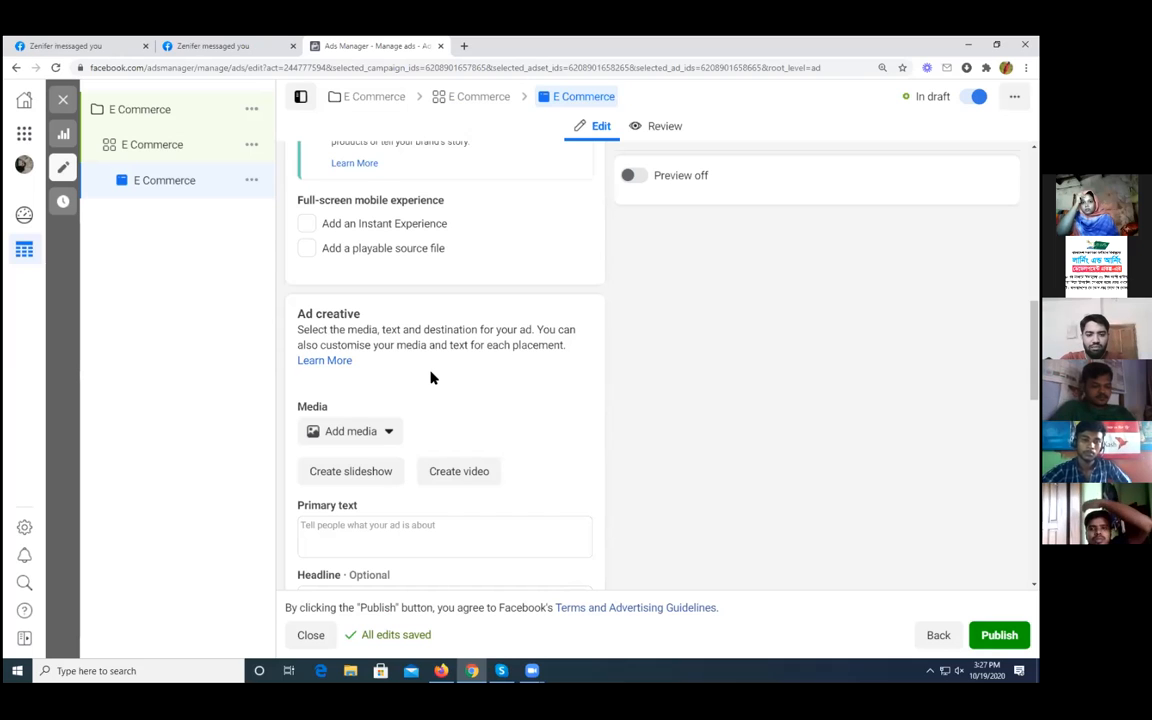
# Step: Add the 614 × 480 fruit platter picture from the account images as the ad's media
pyautogui.click(350, 435)
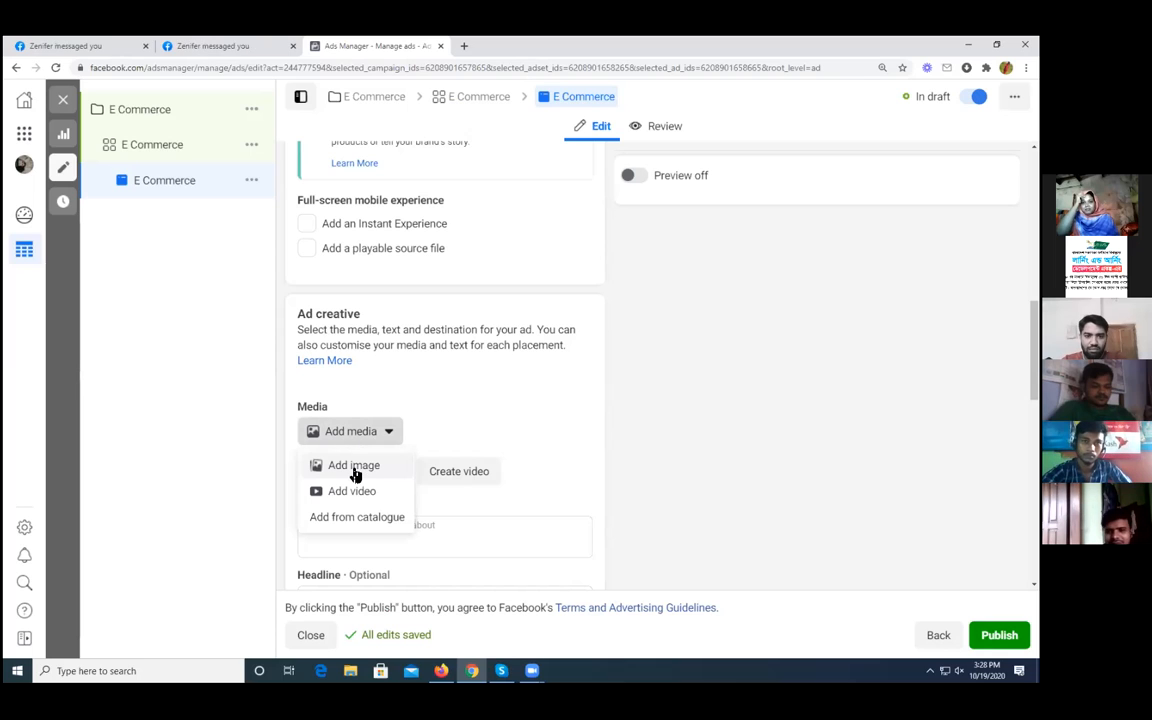
pyautogui.click(358, 470)
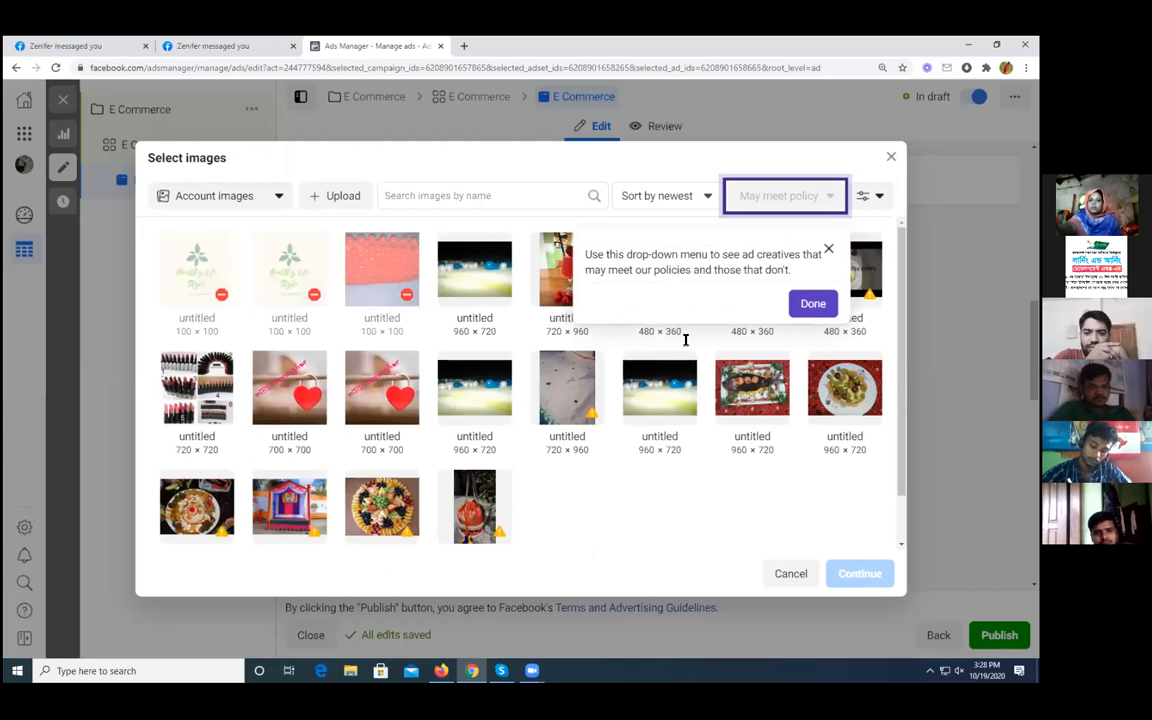
pyautogui.click(827, 250)
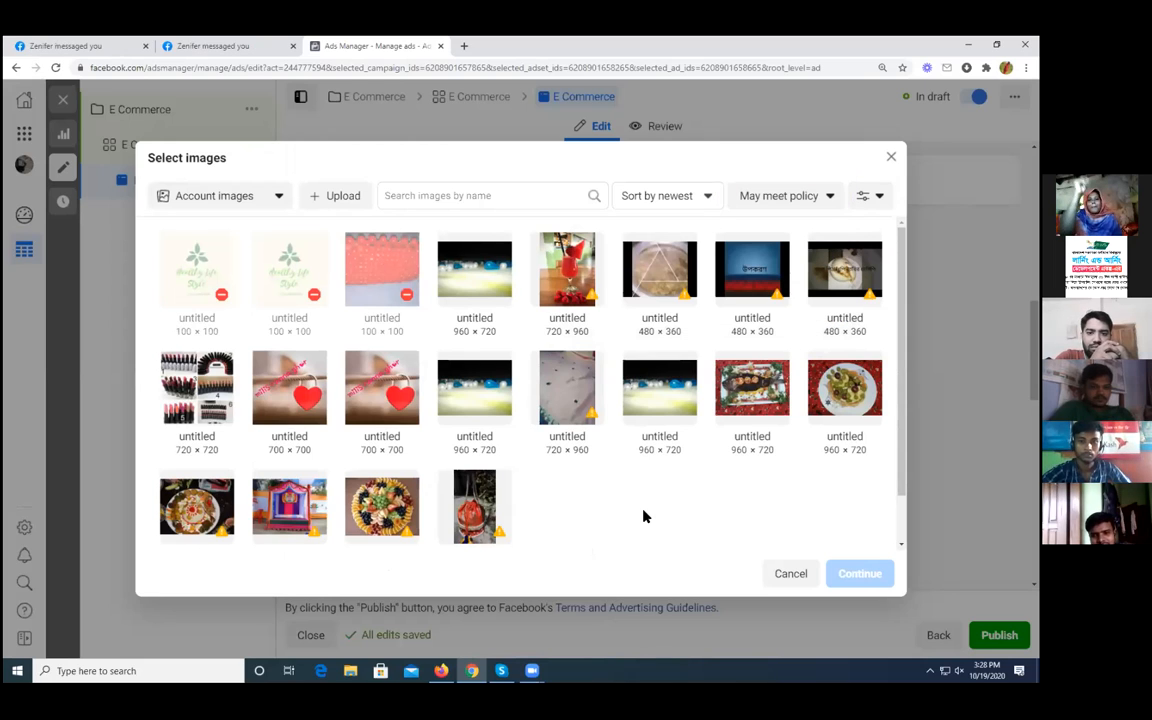
pyautogui.click(398, 400)
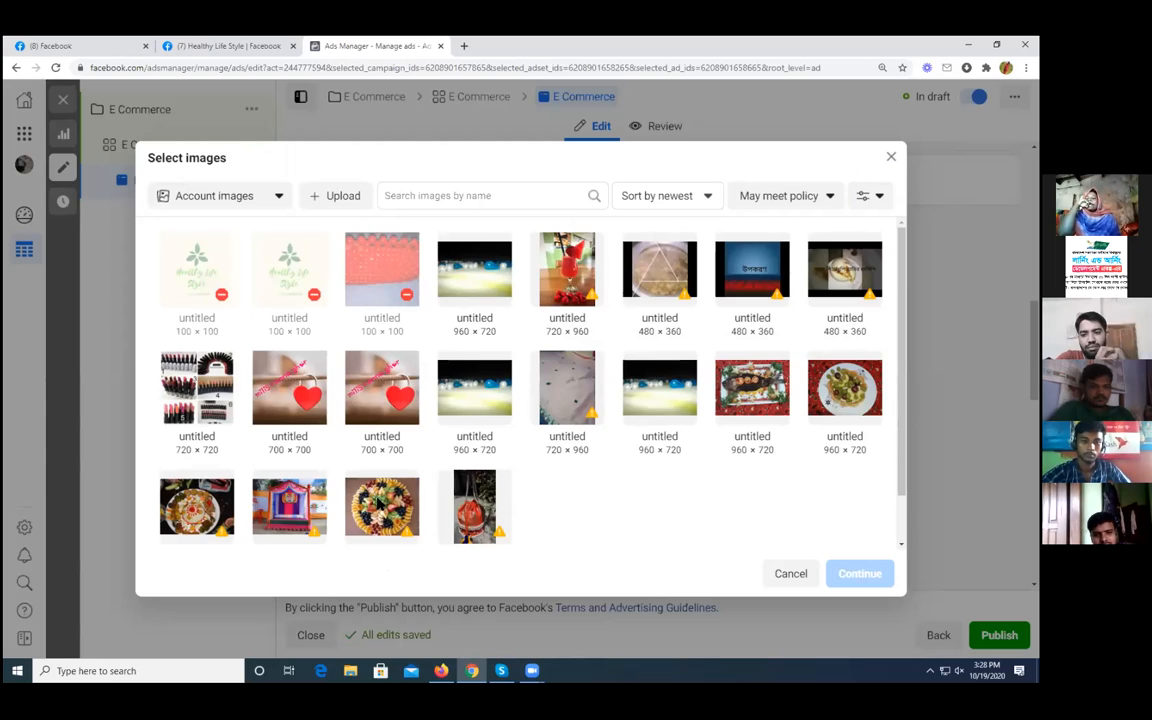
pyautogui.click(378, 504)
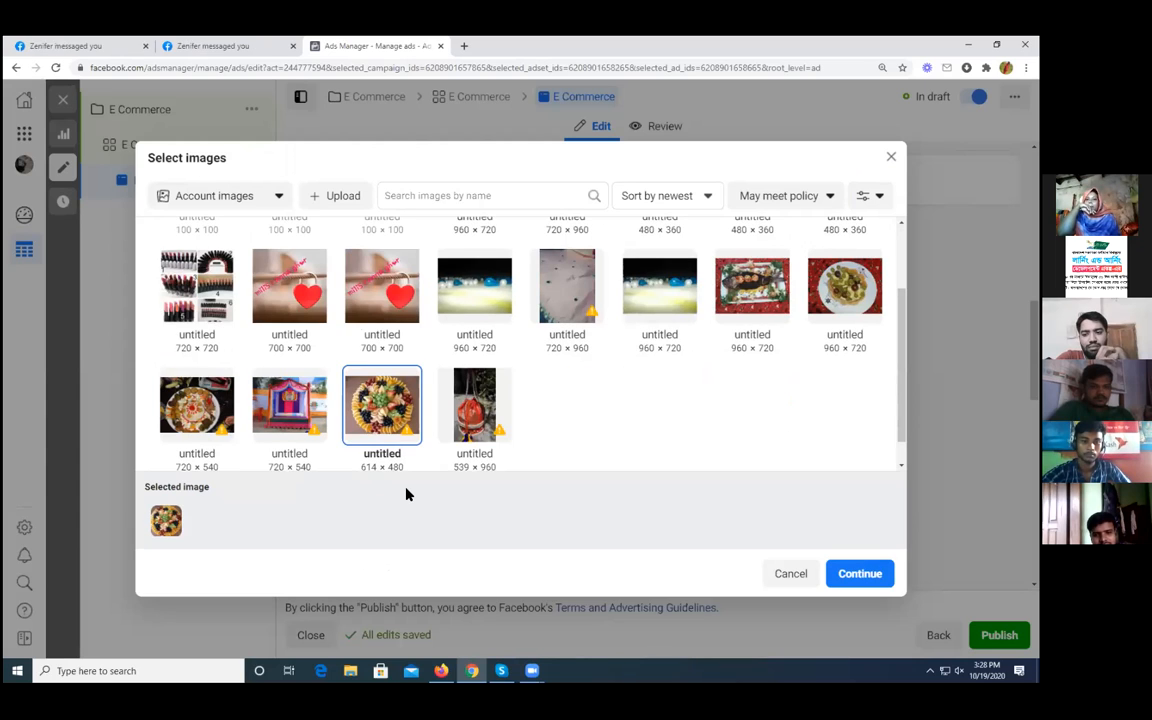
pyautogui.click(860, 574)
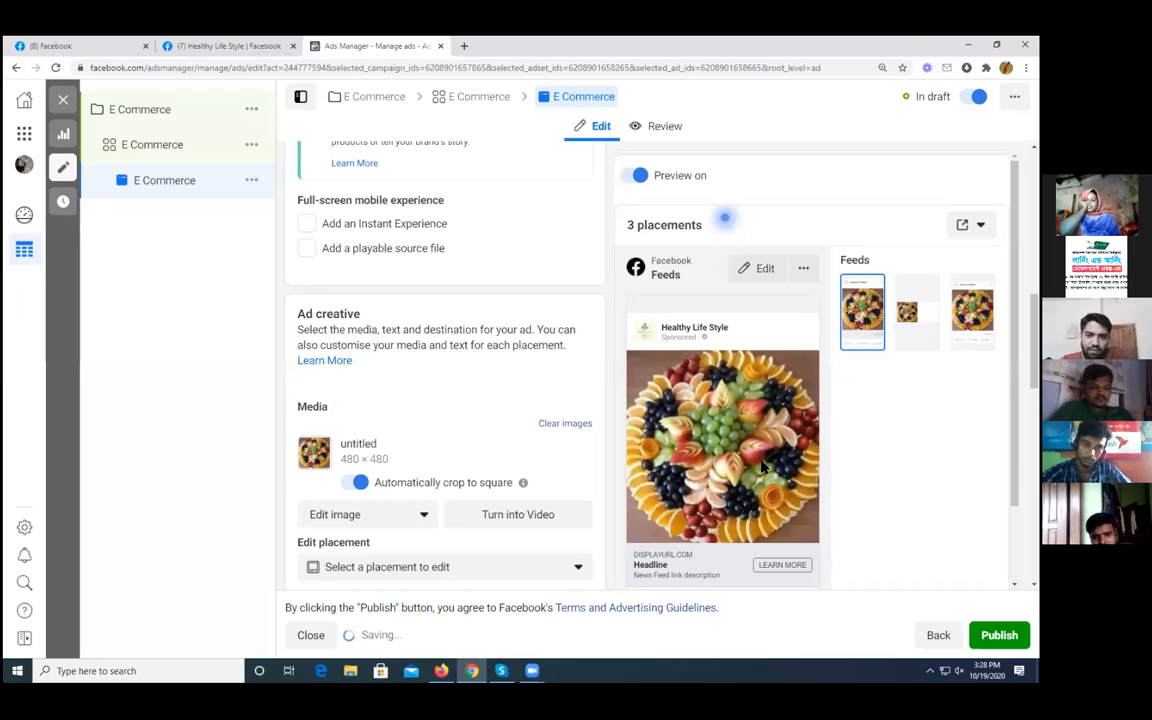
# Step: Compare the primary text, headline and description fields with the feed preview, and read the tip on multiple text options
pyautogui.scroll(-1, 440, 450)
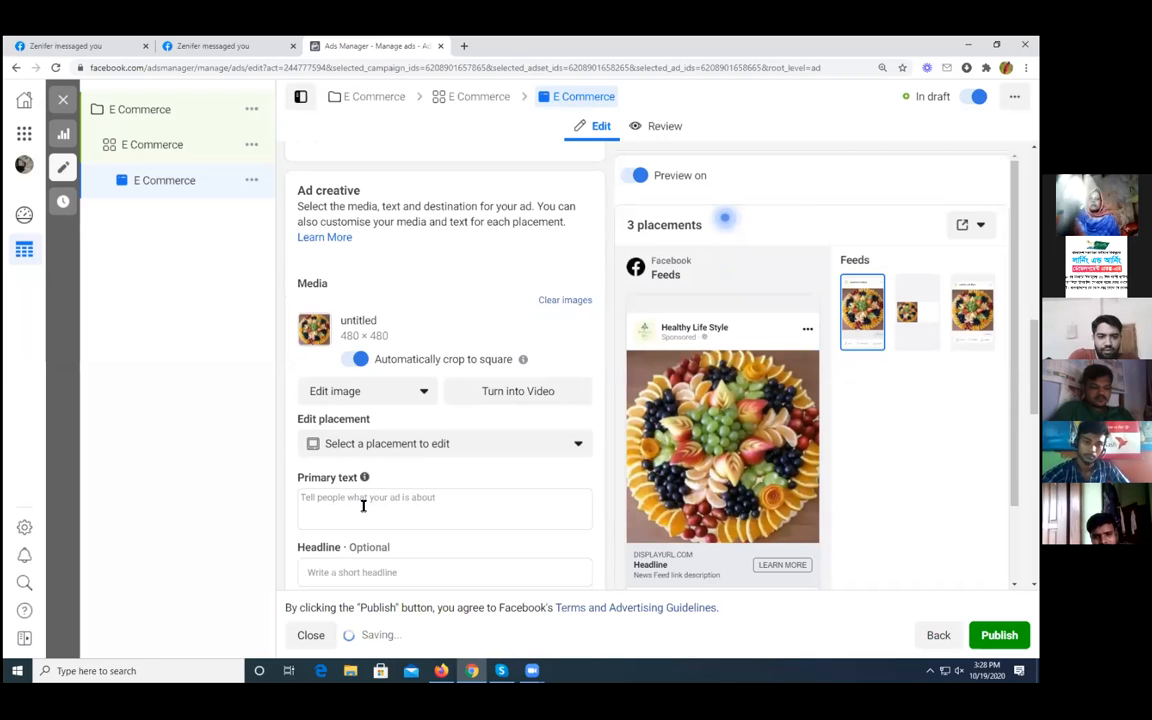
pyautogui.scroll(-1, 401, 465)
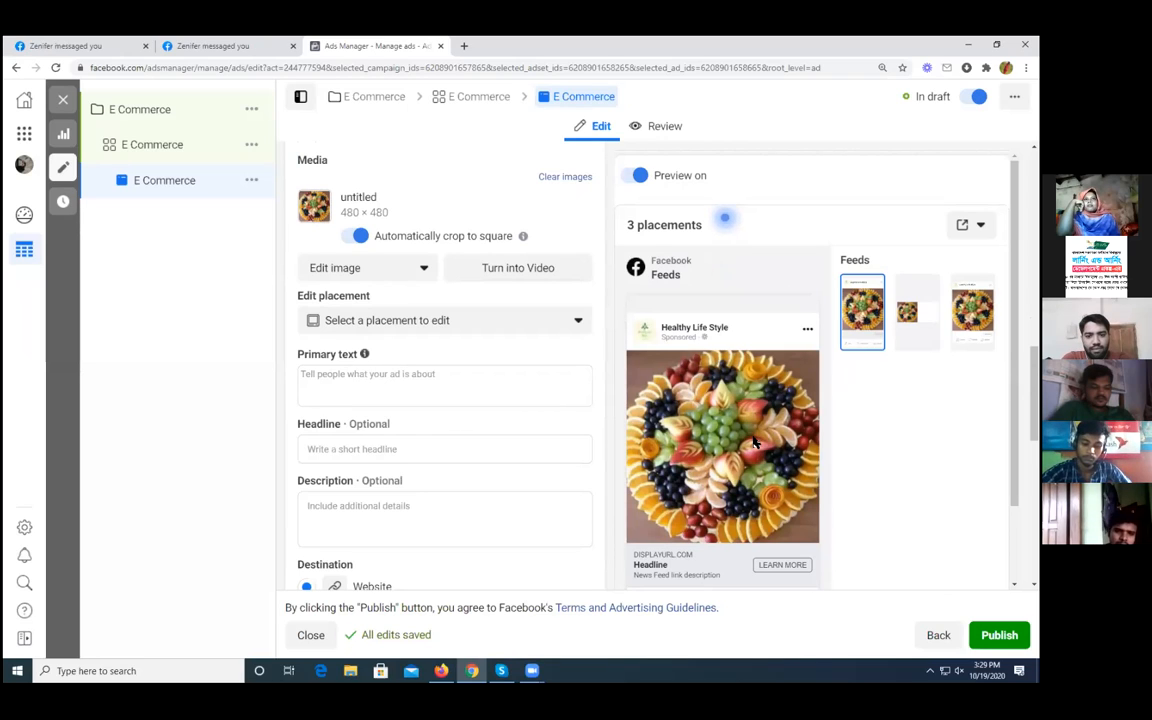
pyautogui.moveTo(684, 347)
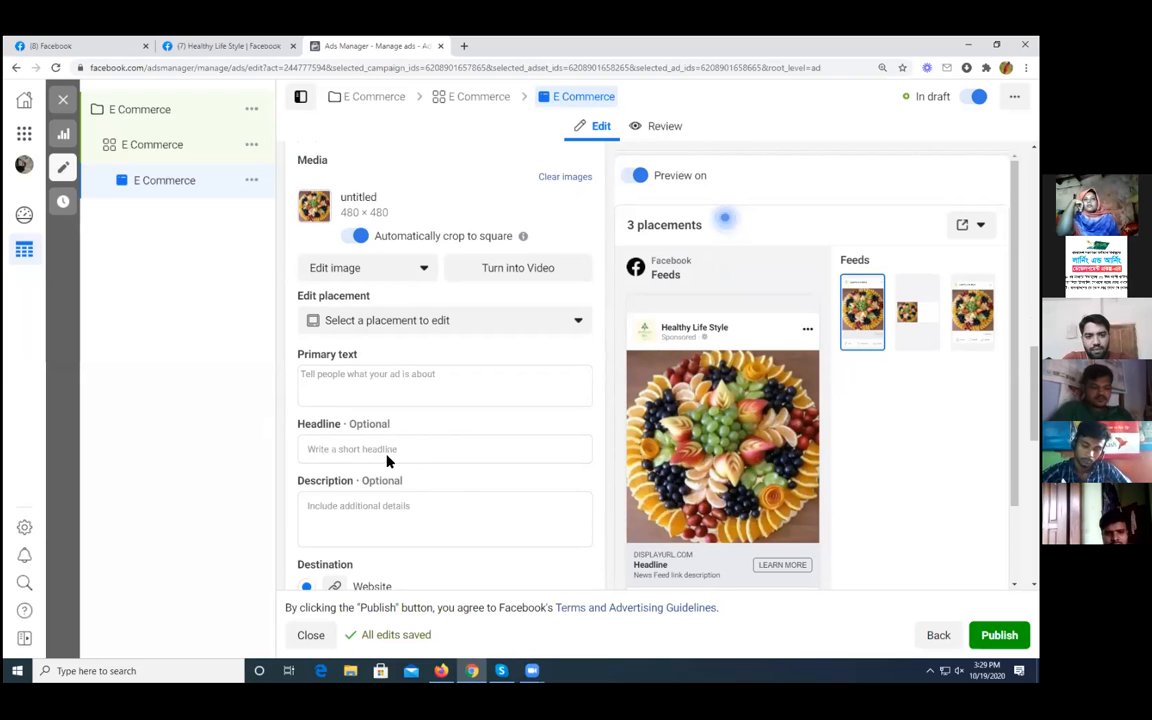
pyautogui.moveTo(678, 568)
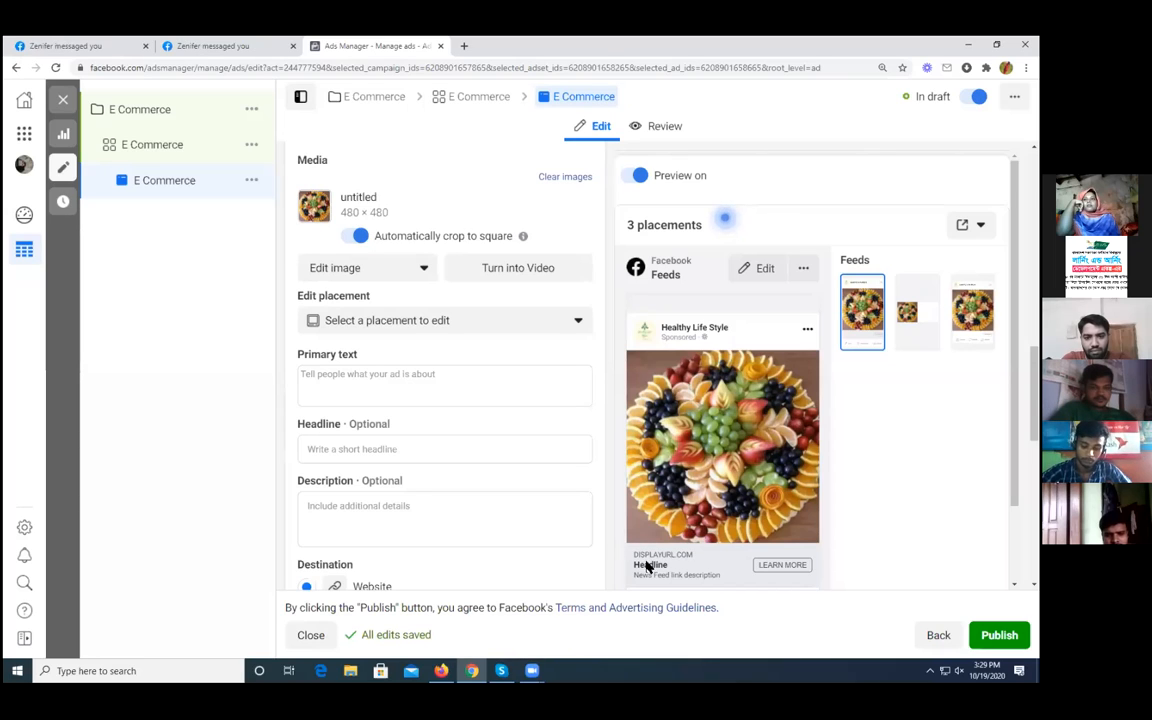
pyautogui.moveTo(368, 505)
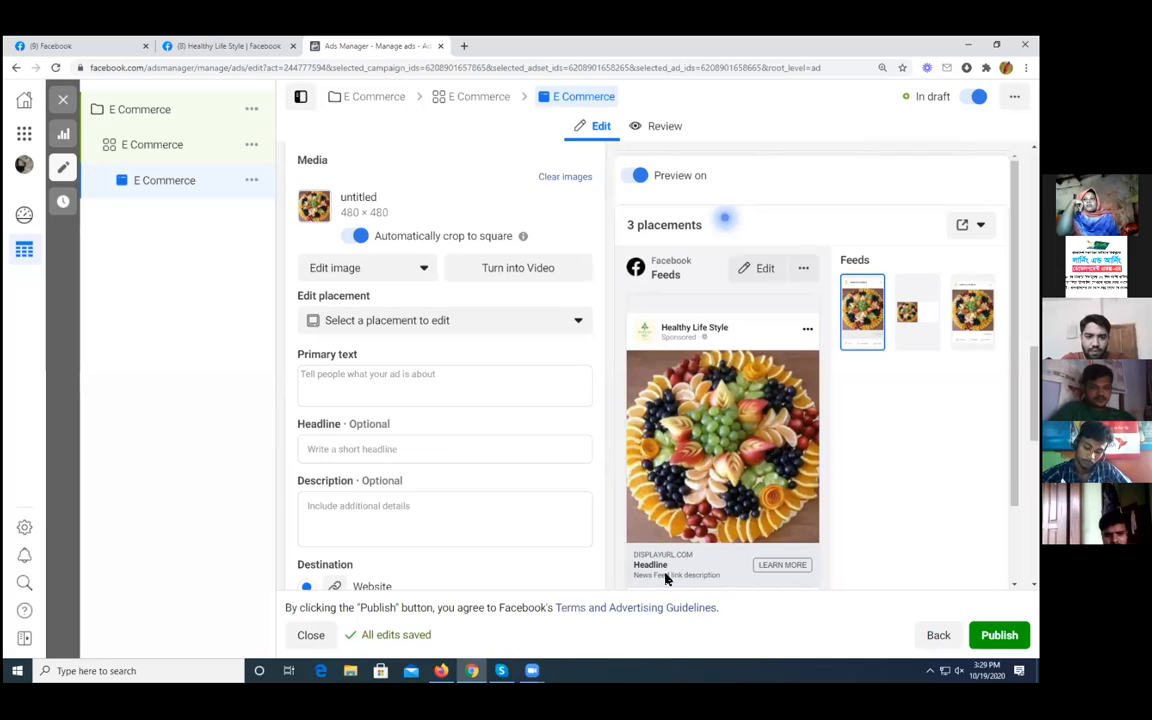
pyautogui.click(365, 383)
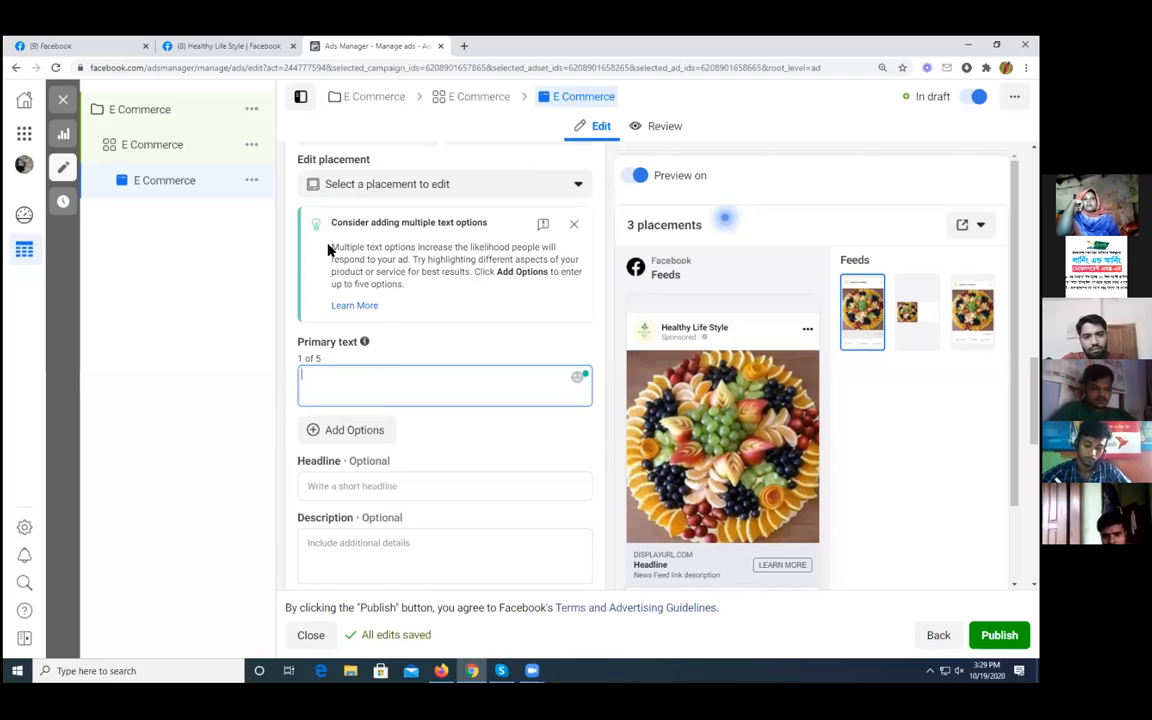
pyautogui.moveTo(332, 247); pyautogui.dragTo(491, 300)
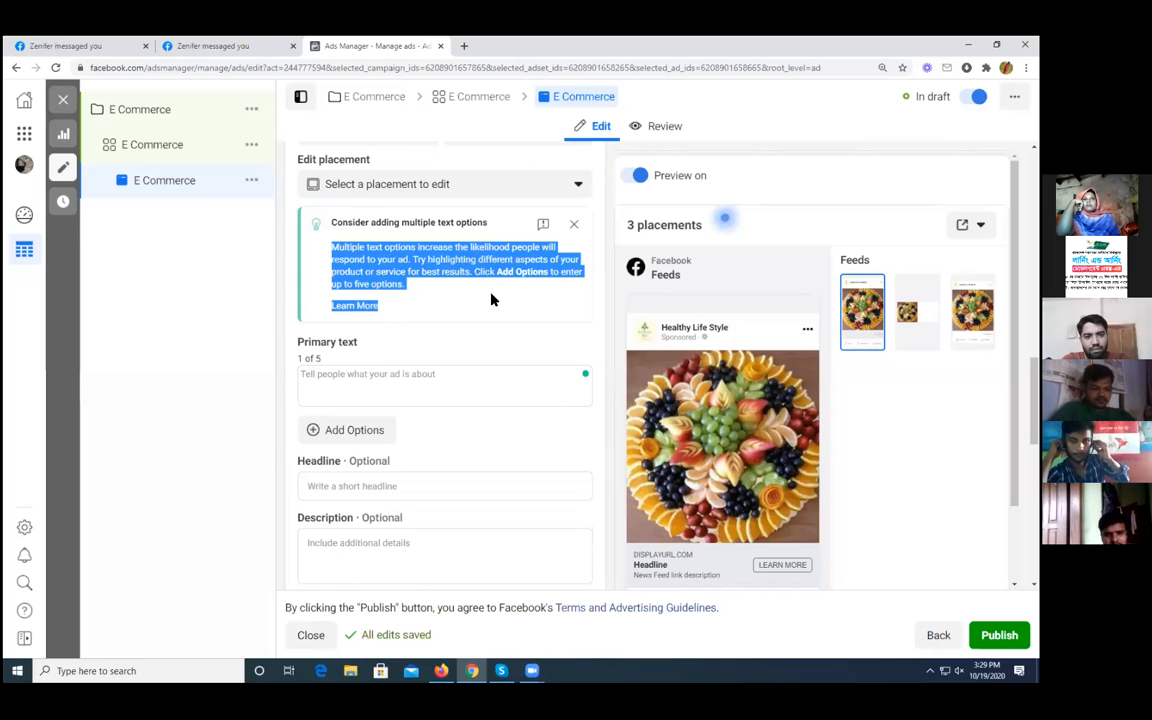
# Step: Enter "First Live Campaign" as the ad's primary text, ending with the smiling sunglasses emoji
pyautogui.click(362, 378)
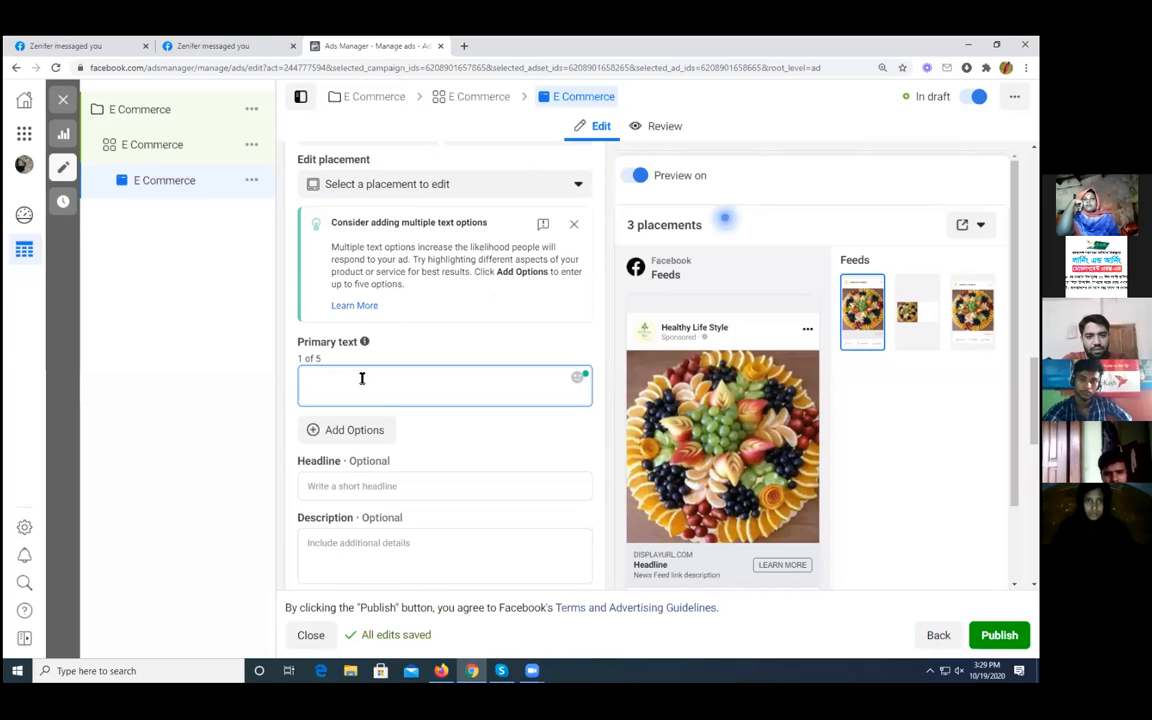
pyautogui.write('First ')
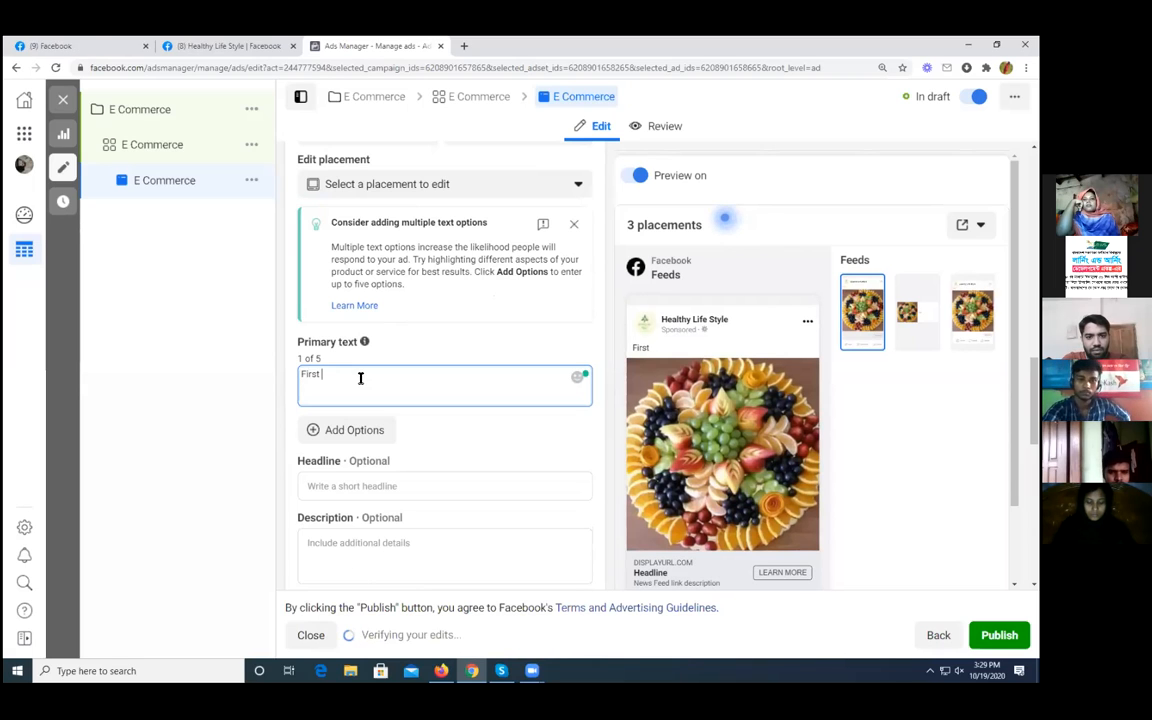
pyautogui.write('Liv')
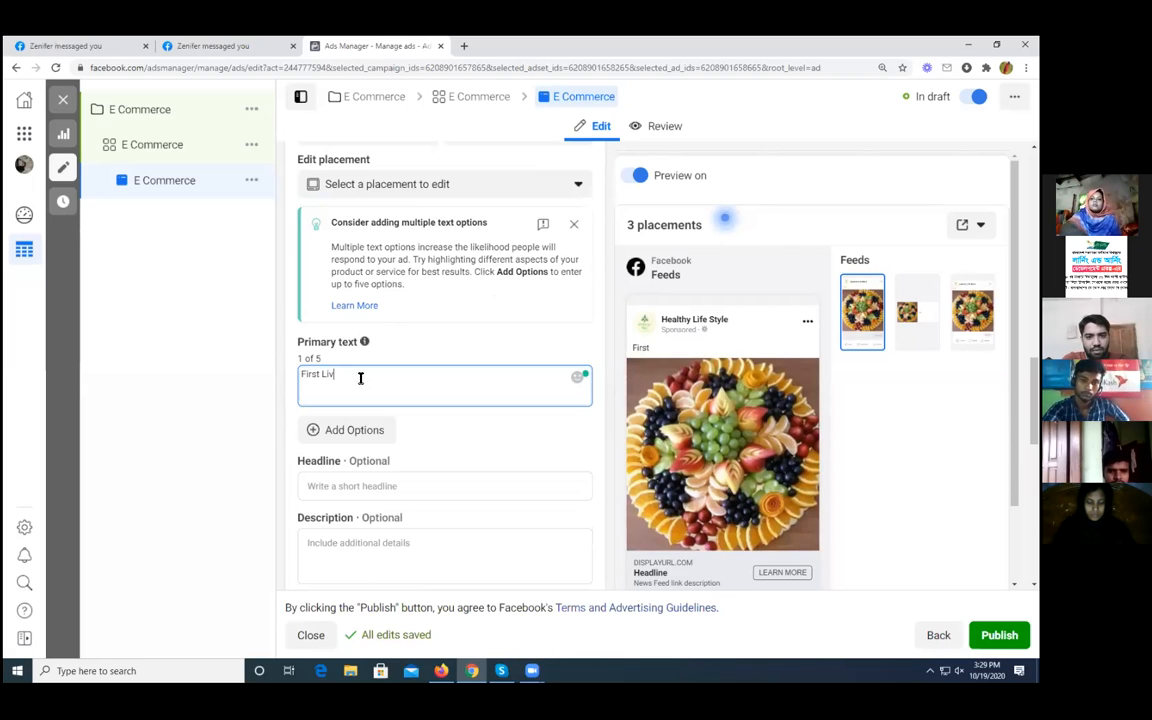
pyautogui.write('e Campai')
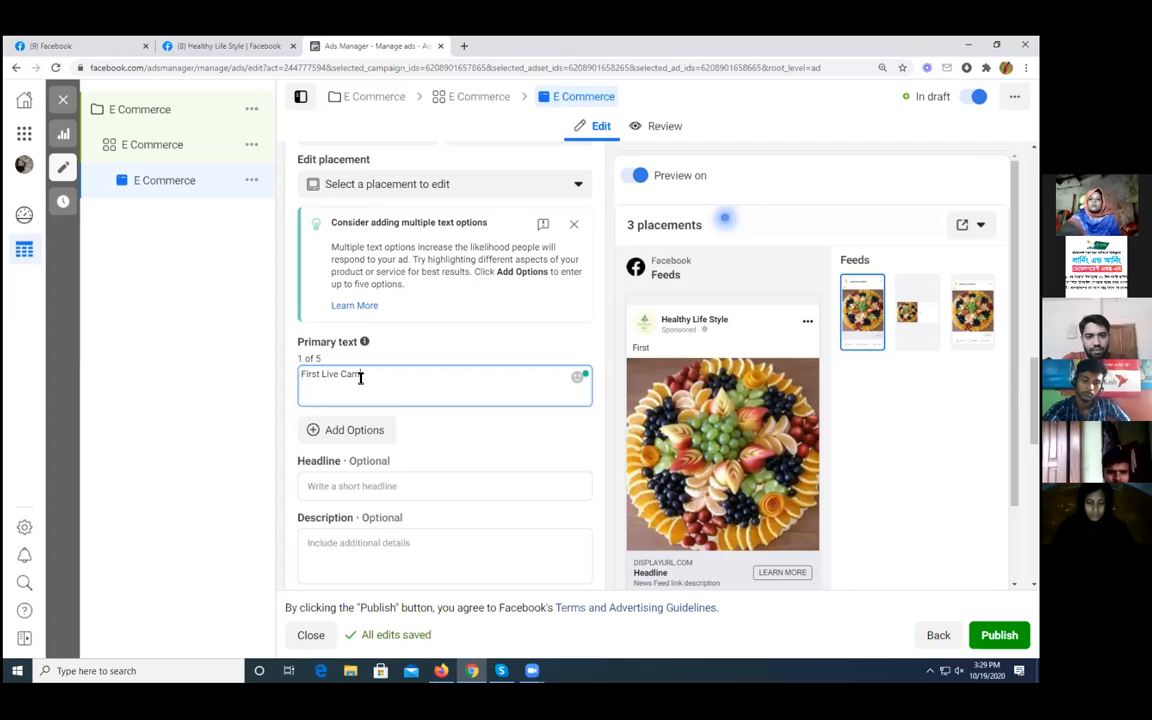
pyautogui.write('gn')
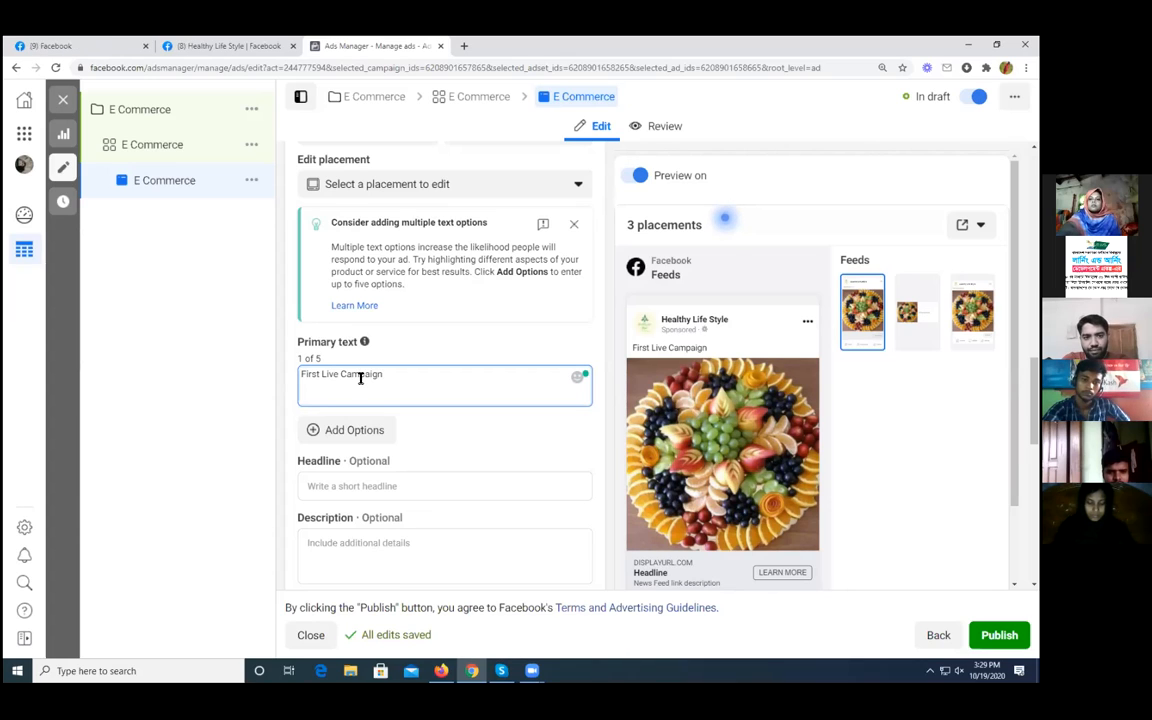
pyautogui.click(576, 384)
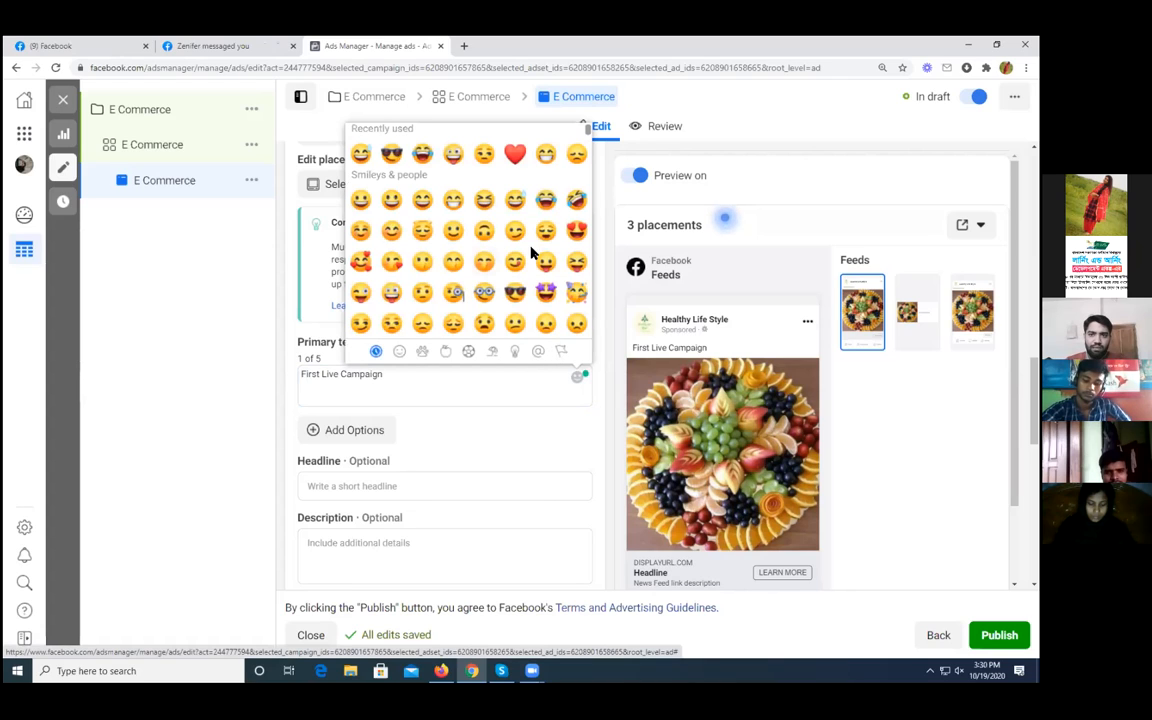
pyautogui.click(391, 153)
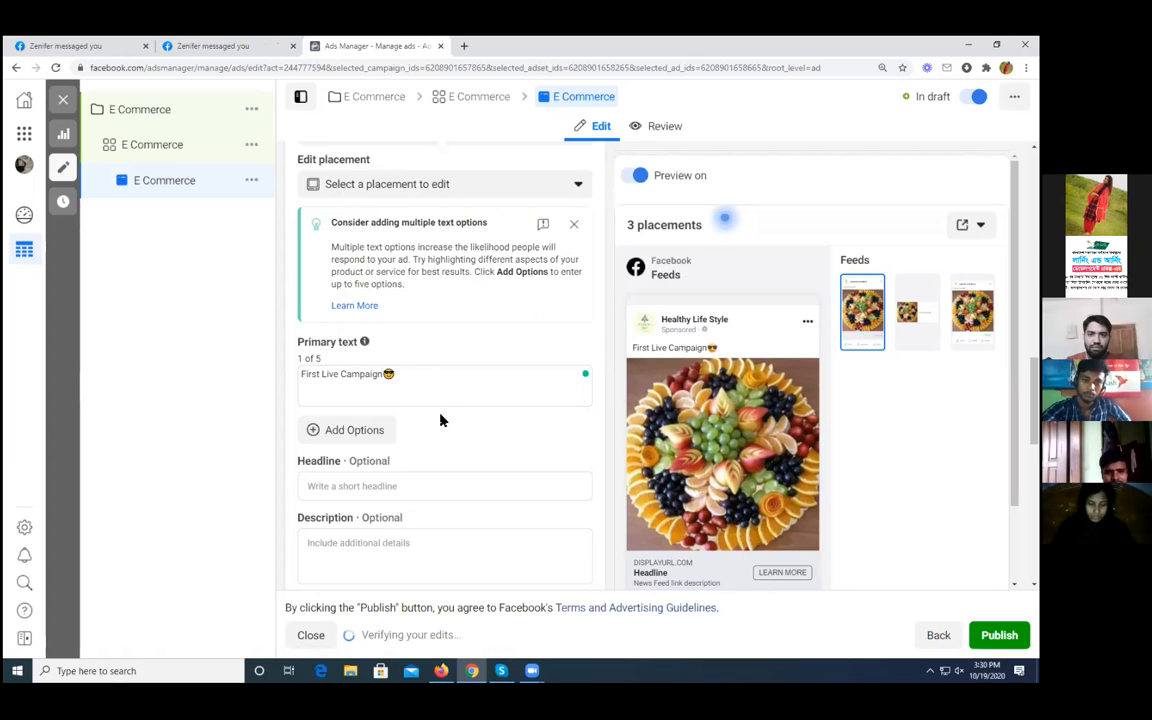
# Step: Enter "Nice Food" as the ad's headline
pyautogui.click(360, 487)
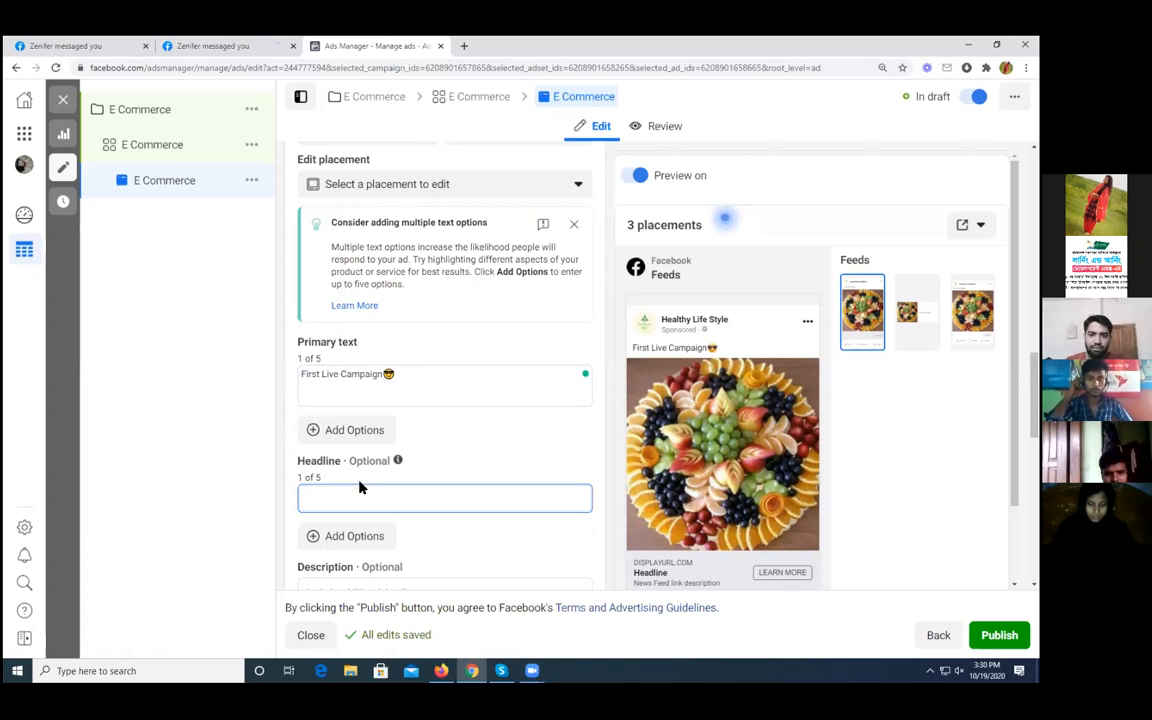
pyautogui.write('N')
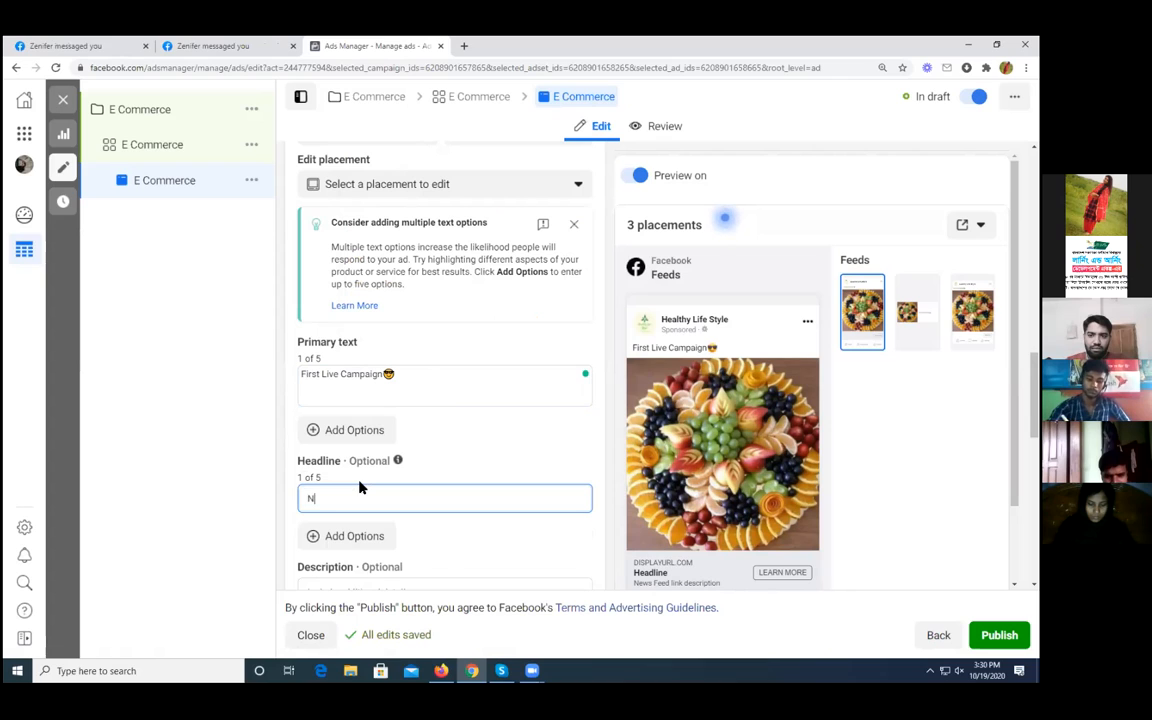
pyautogui.write('ice Food')
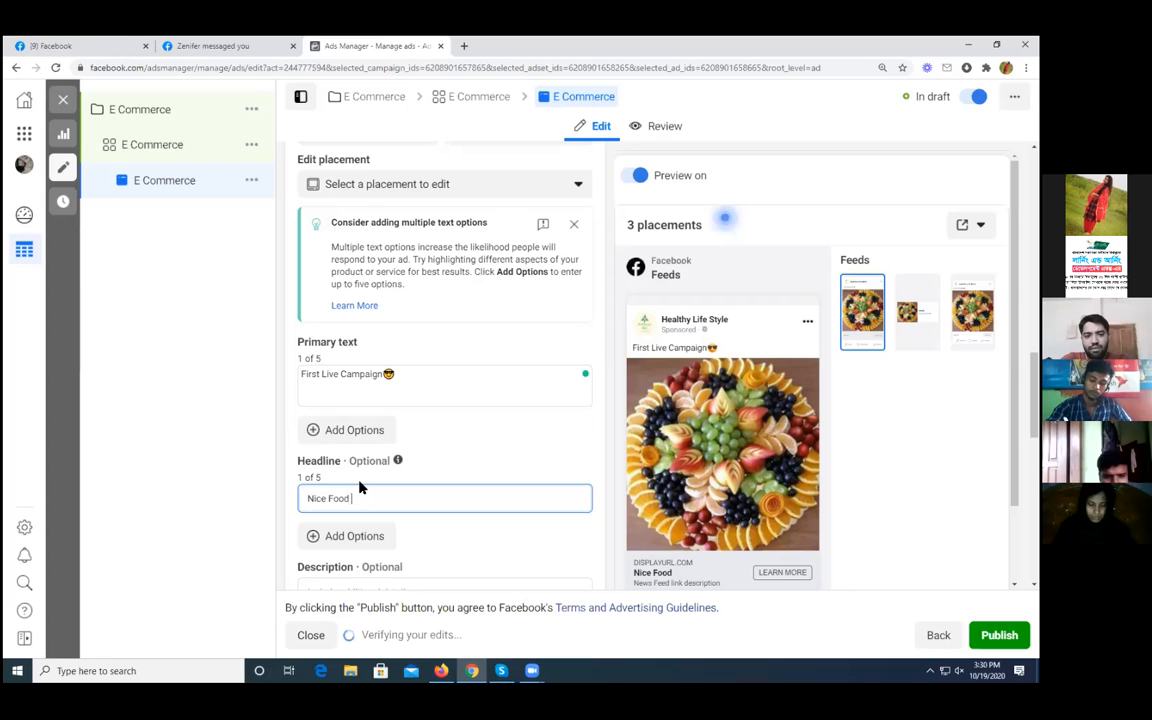
pyautogui.write(' Have you Teast')
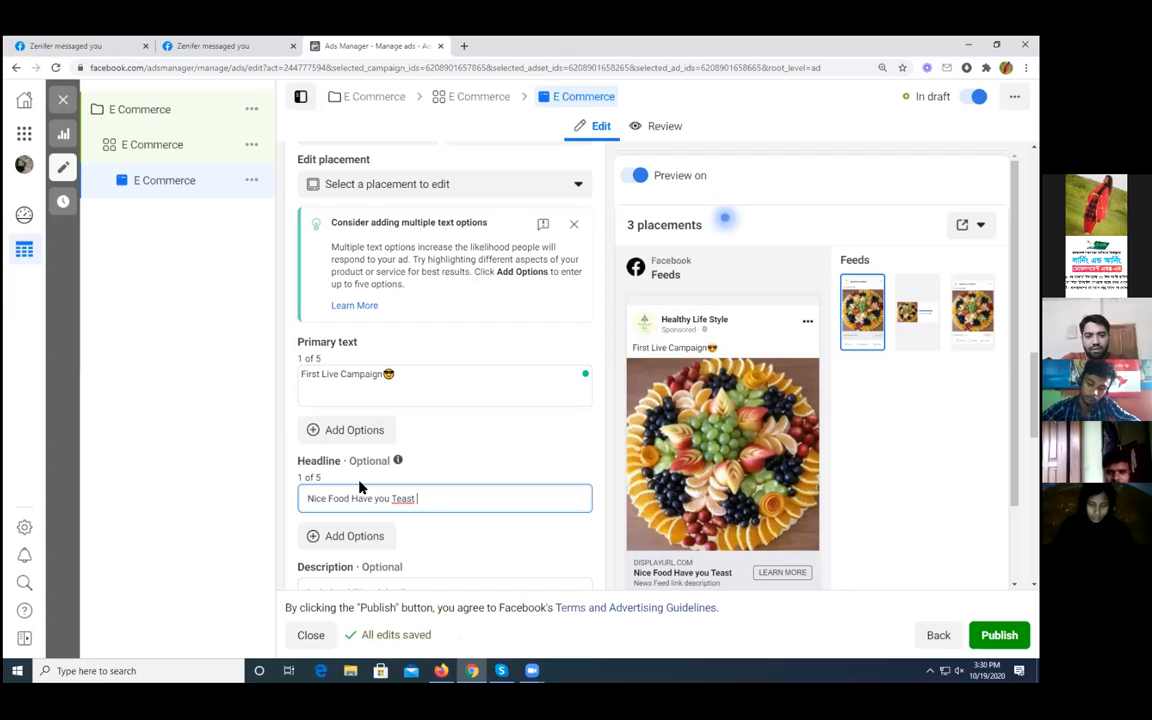
pyautogui.press('BackSpace')
pyautogui.press('BackSpace')
pyautogui.press('BackSpace')
pyautogui.press('BackSpace')
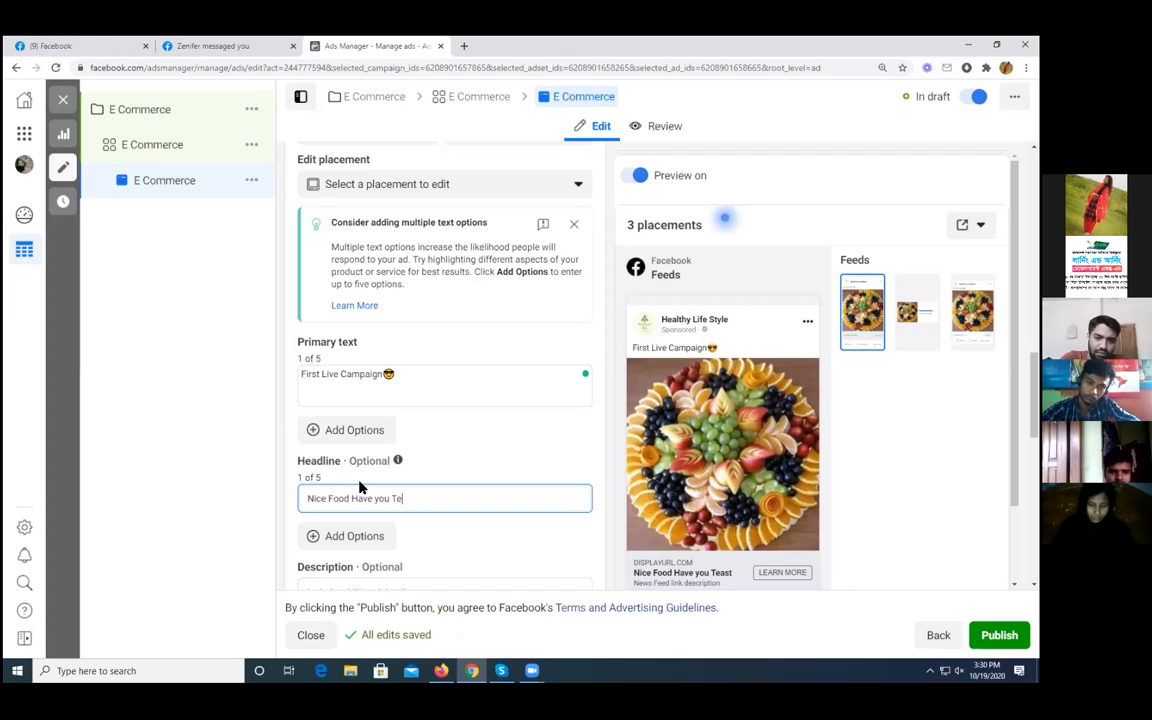
pyautogui.press('BackSpace')
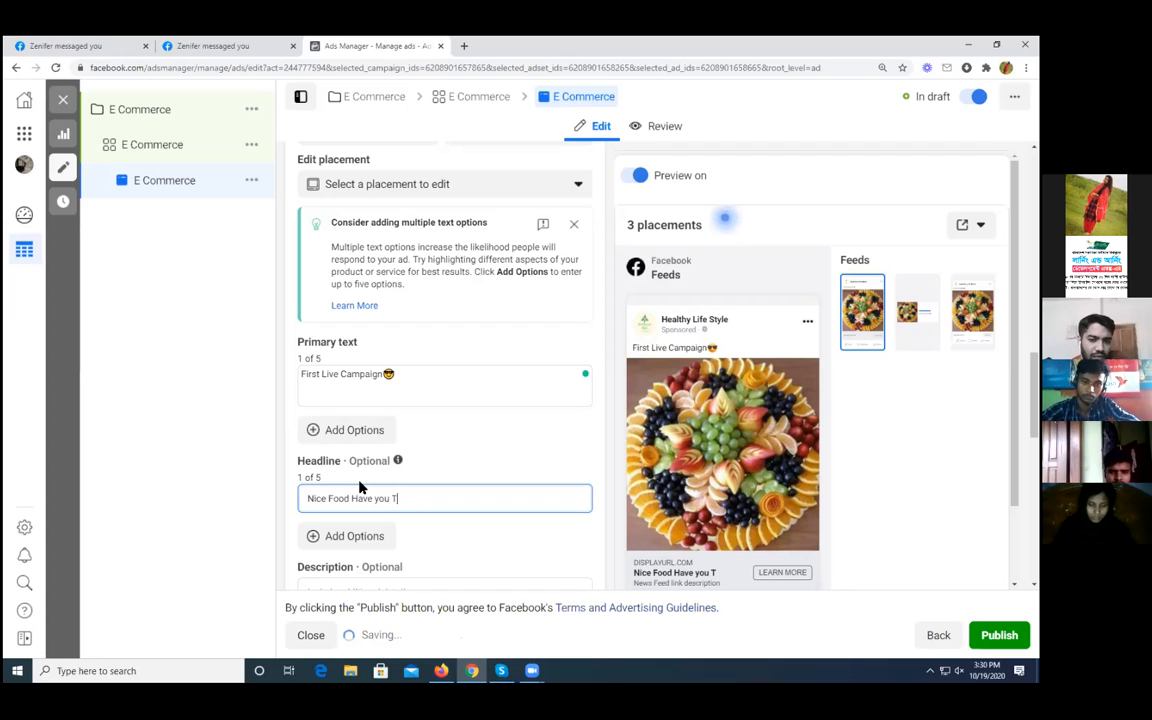
pyautogui.write('ast')
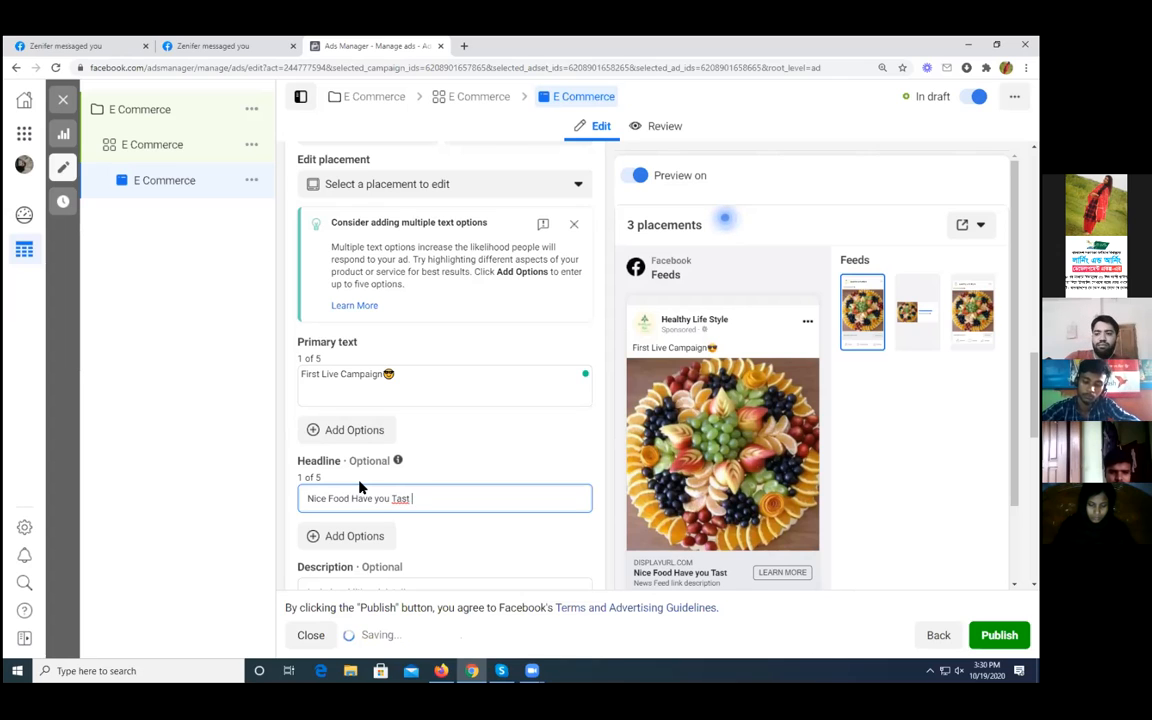
pyautogui.press('BackSpace')
pyautogui.press('BackSpace')
pyautogui.press('BackSpace')
pyautogui.press('BackSpace')
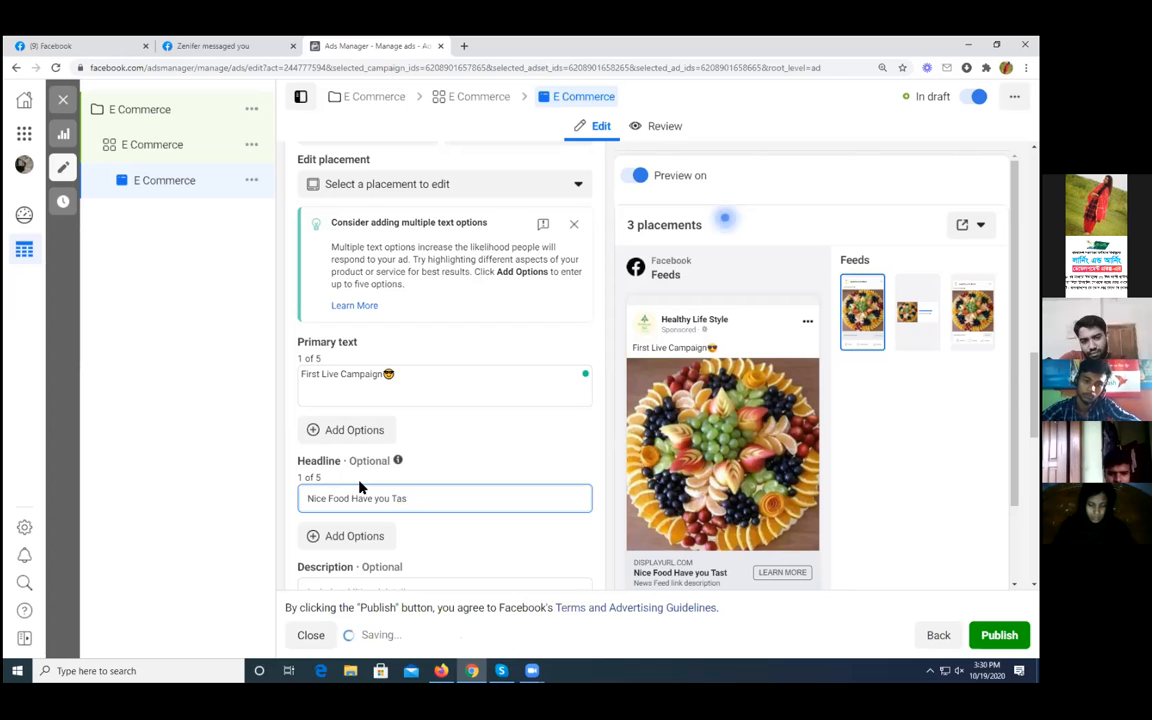
pyautogui.press('BackSpace')
pyautogui.press('BackSpace')
pyautogui.press('BackSpace')
pyautogui.press('BackSpace')
pyautogui.press('BackSpace')
pyautogui.press('BackSpace')
pyautogui.press('BackSpace')
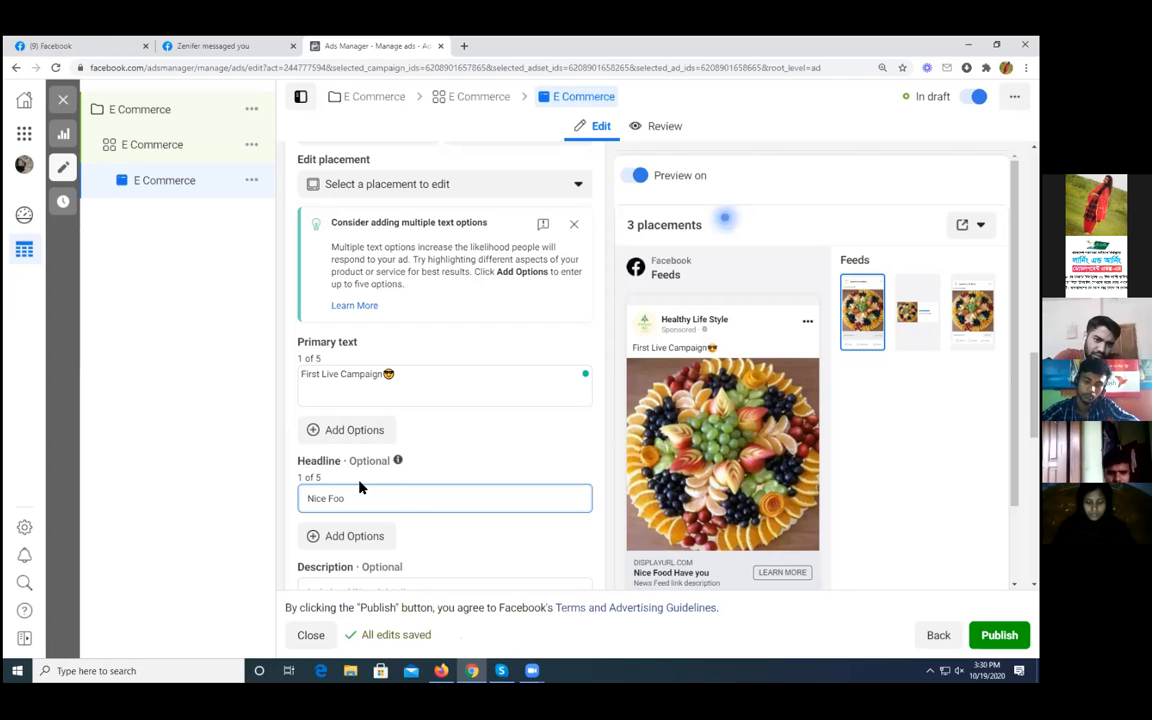
pyautogui.write('d')
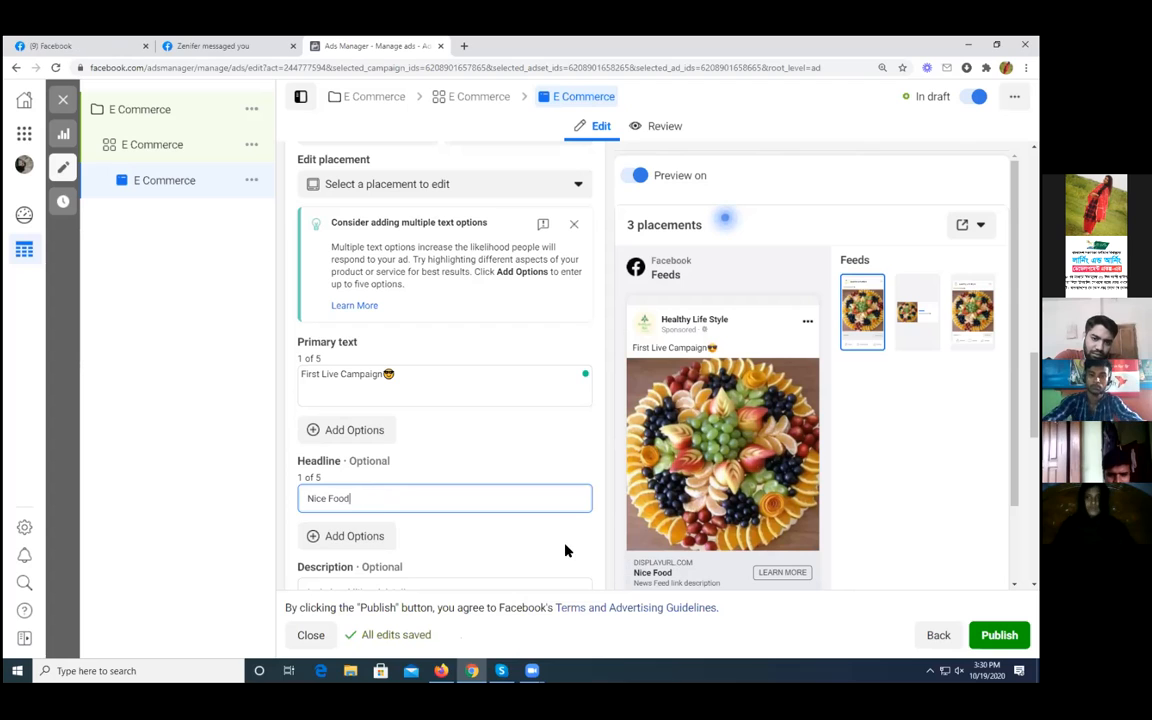
# Step: Fill the ad's description with the multiple text options tip, from "Multiple text options increase the likelihood" through "Learn More"
pyautogui.scroll(-2, 514, 527)
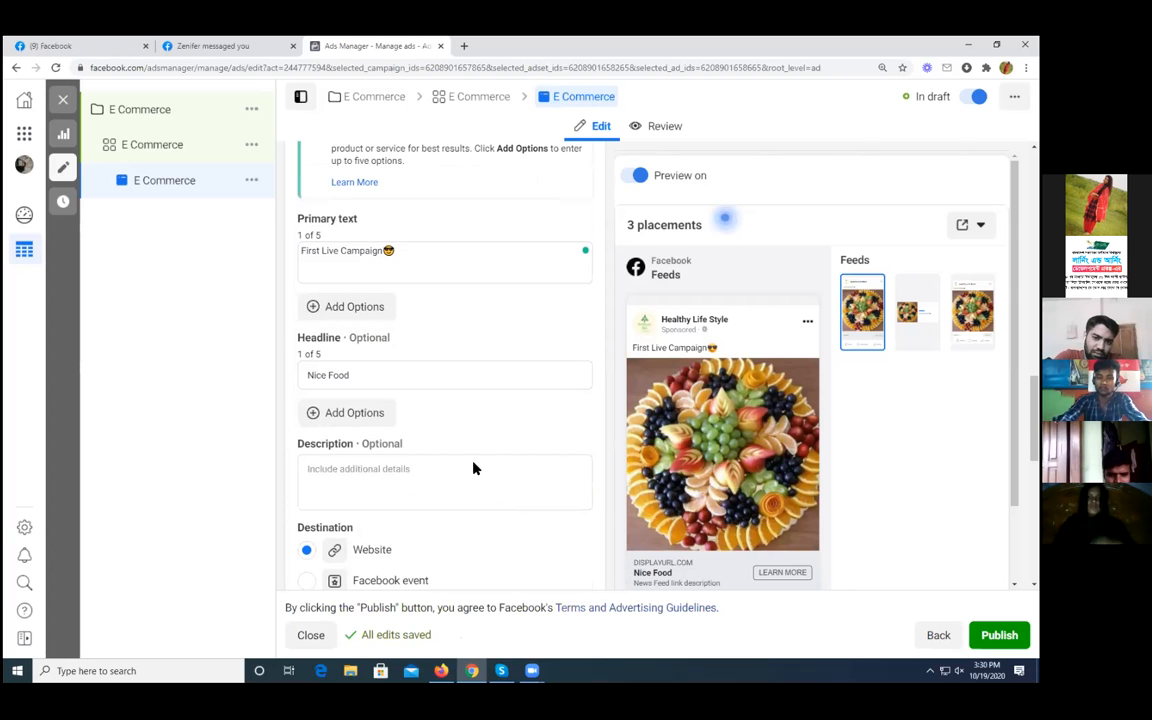
pyautogui.click(349, 467)
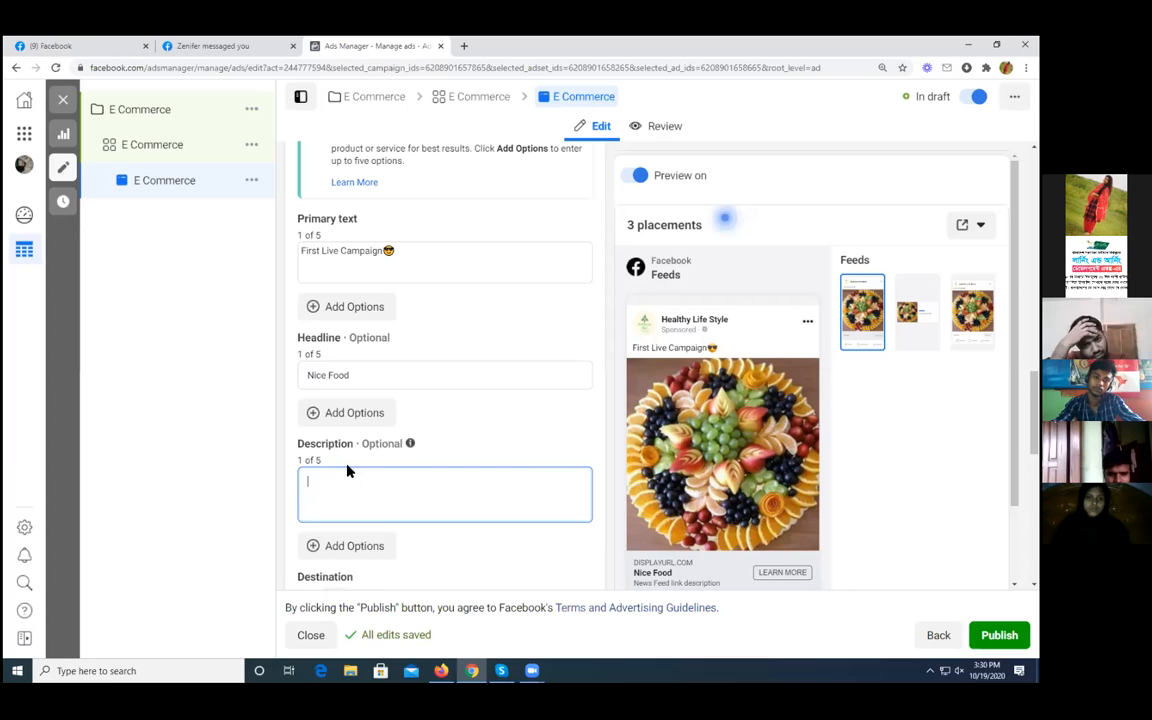
pyautogui.write('Multiple text options increase the likelihood people will respond to your ad. Try highlighting different aspects of your product or service for best results. Click Add Options to enter up to five options. Learn More')
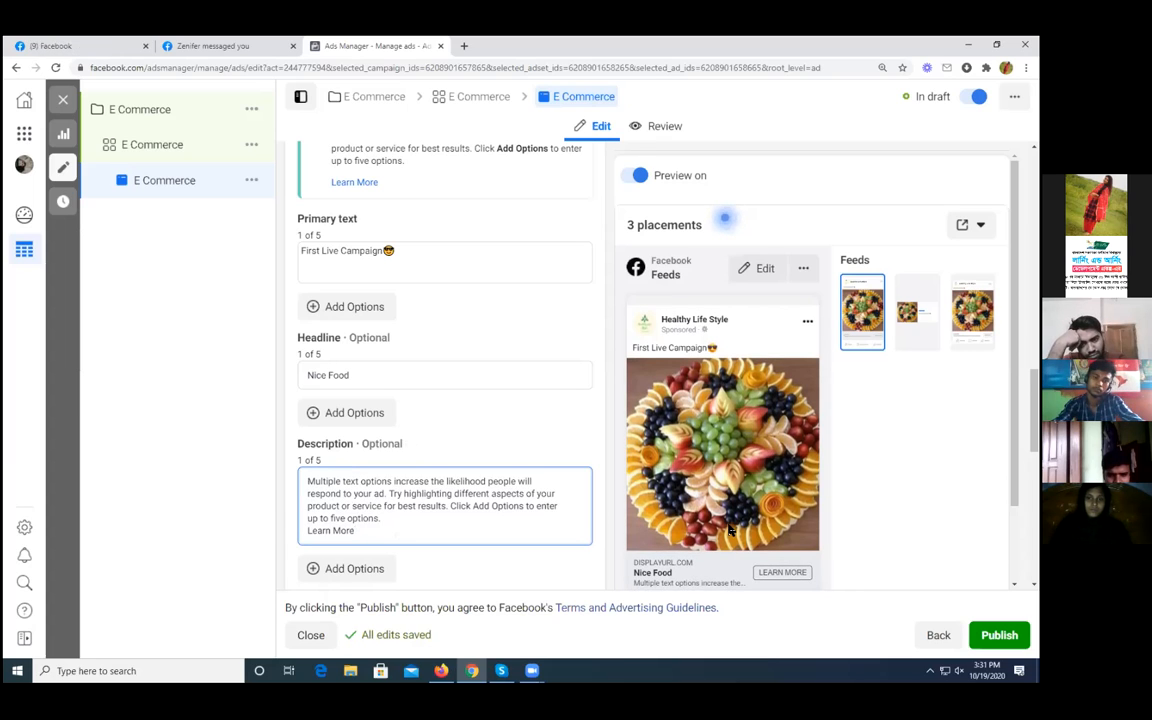
pyautogui.scroll(-1, 700, 560)
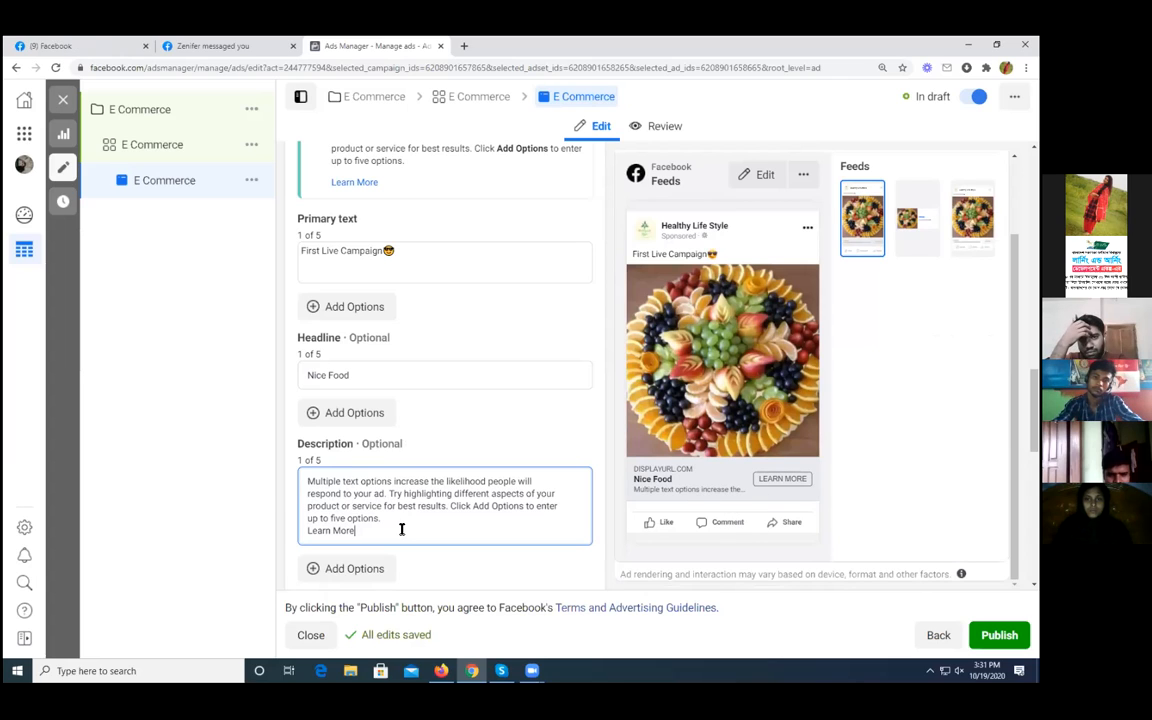
pyautogui.scroll(-2, 375, 535)
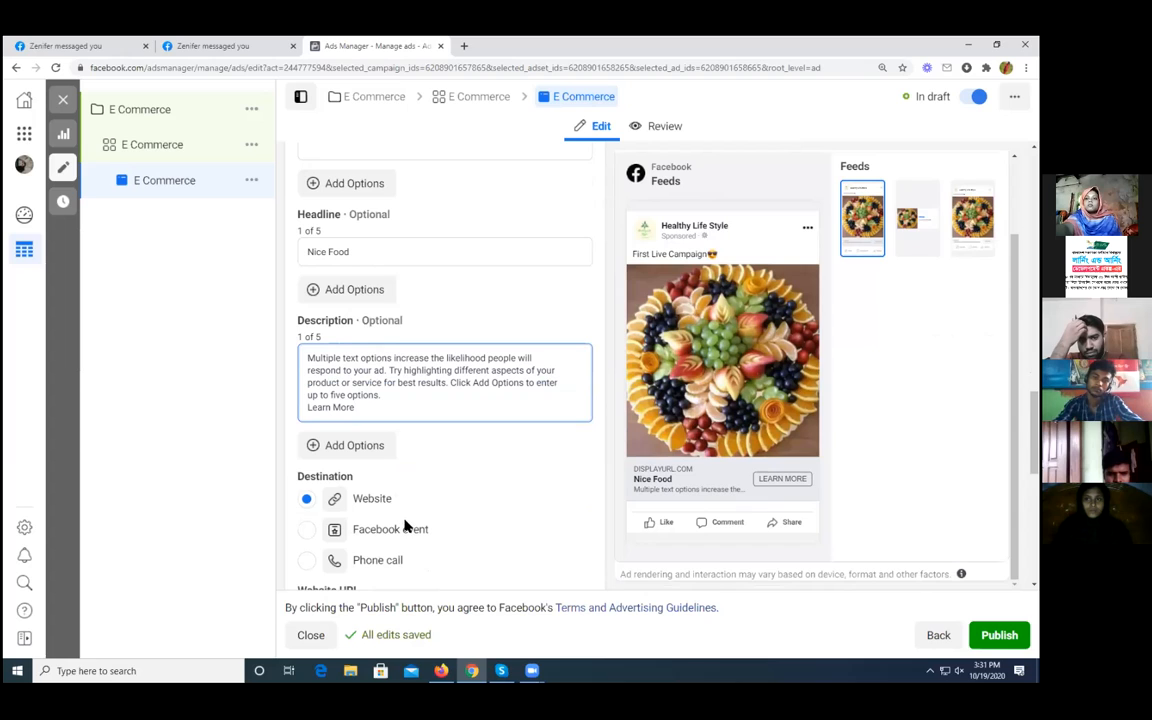
pyautogui.scroll(-2, 455, 480)
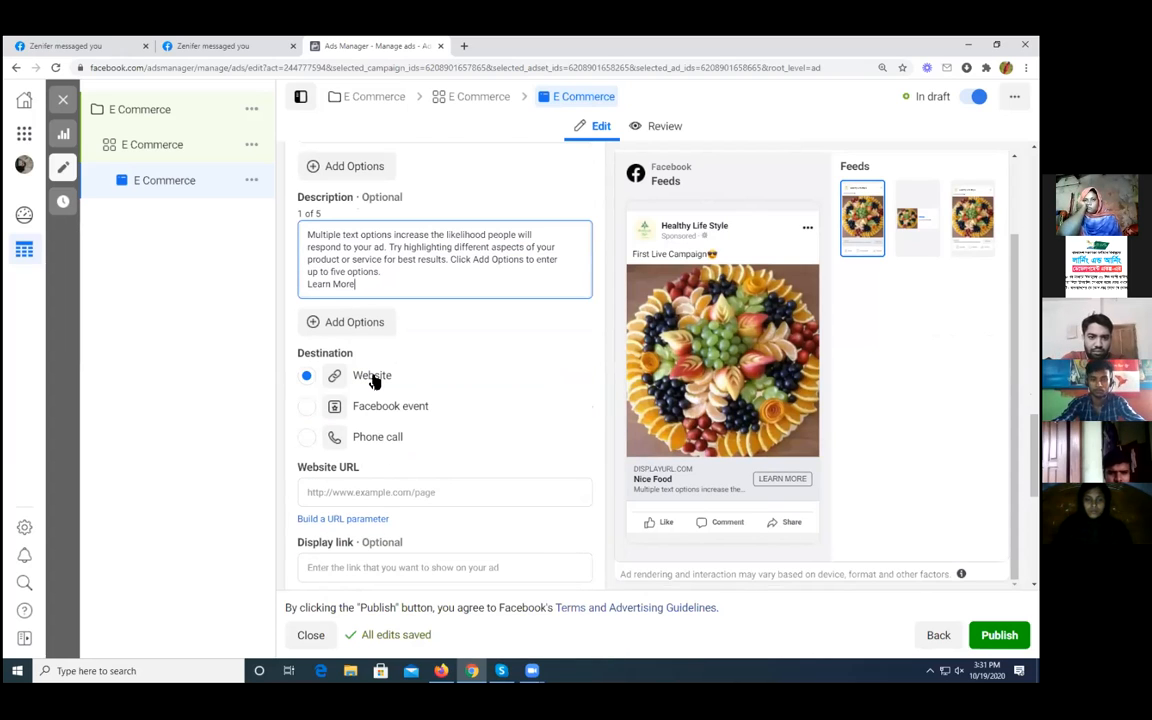
pyautogui.moveTo(766, 467)
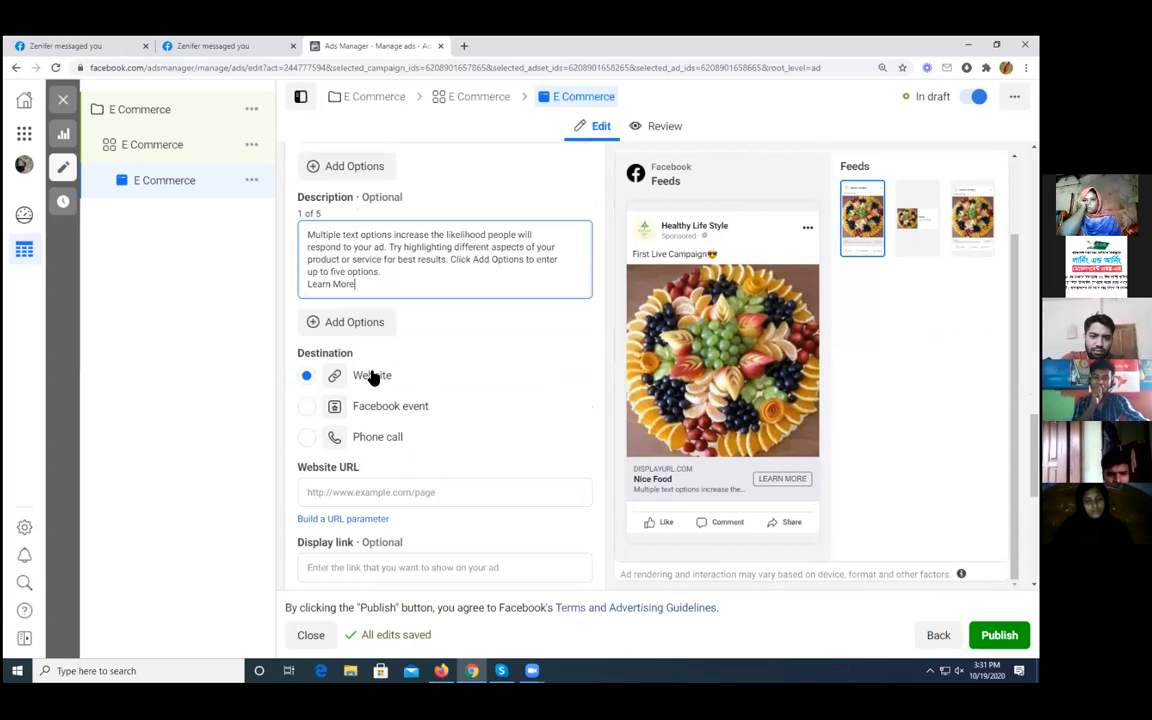
pyautogui.moveTo(688, 374)
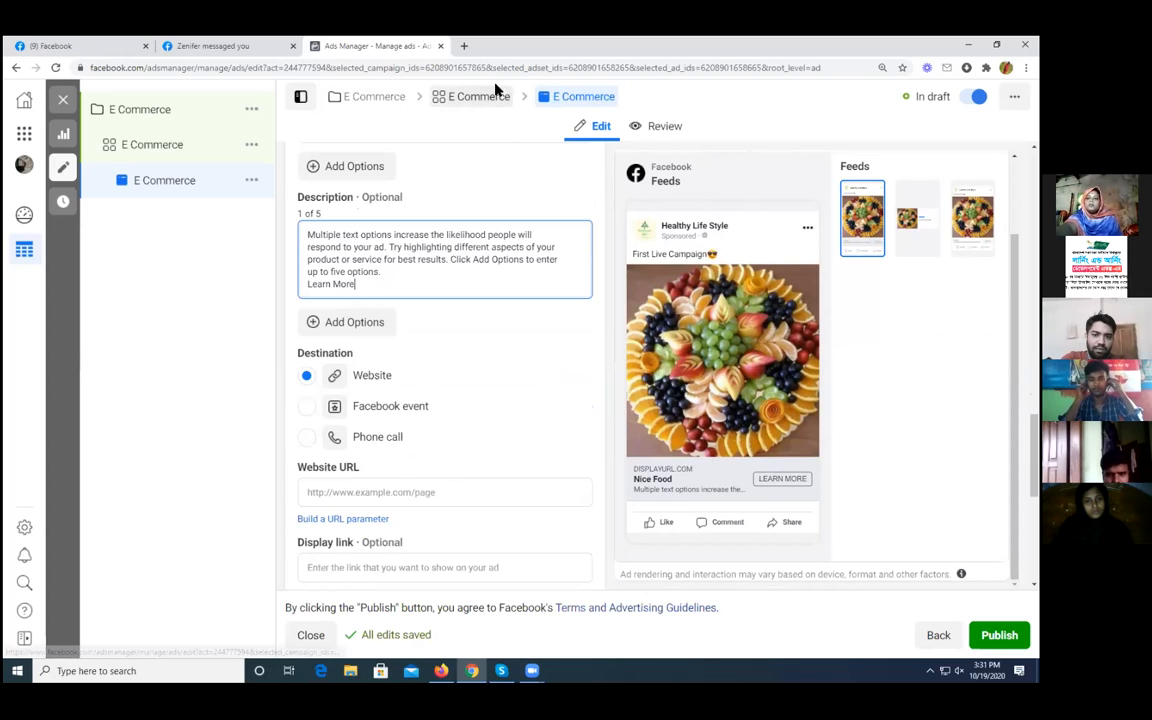
# Step: Search the web for "daraz online shopping bd" in a new browser tab
pyautogui.click(462, 48)
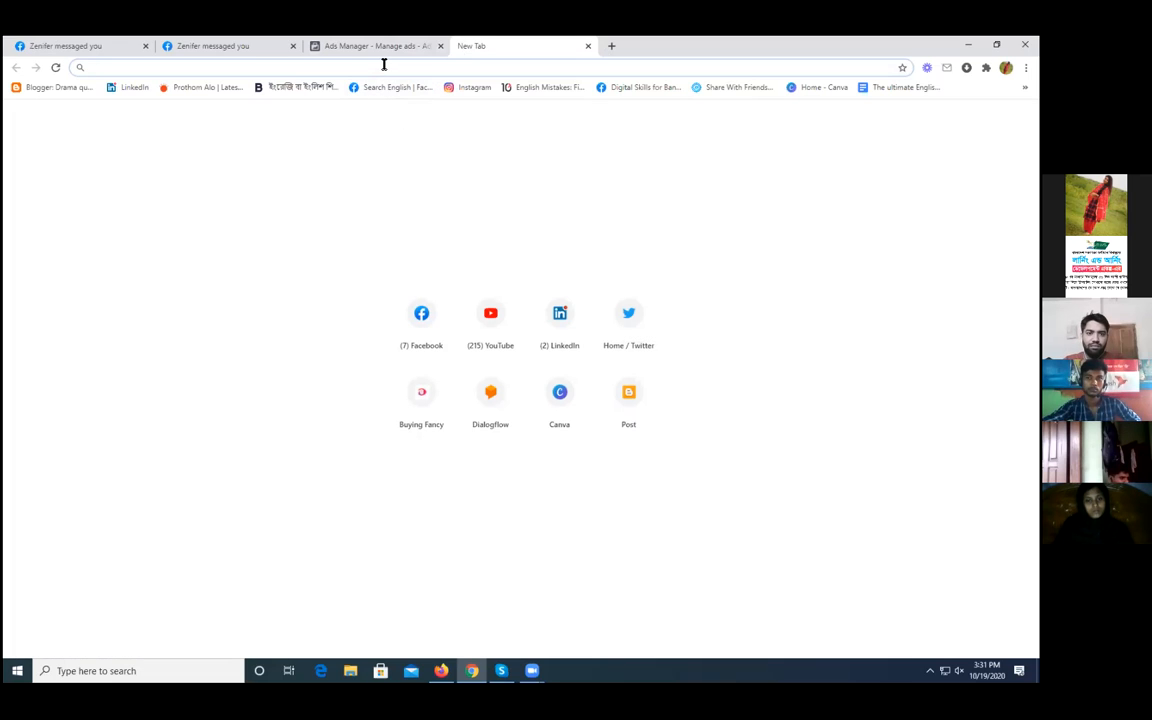
pyautogui.write('da')
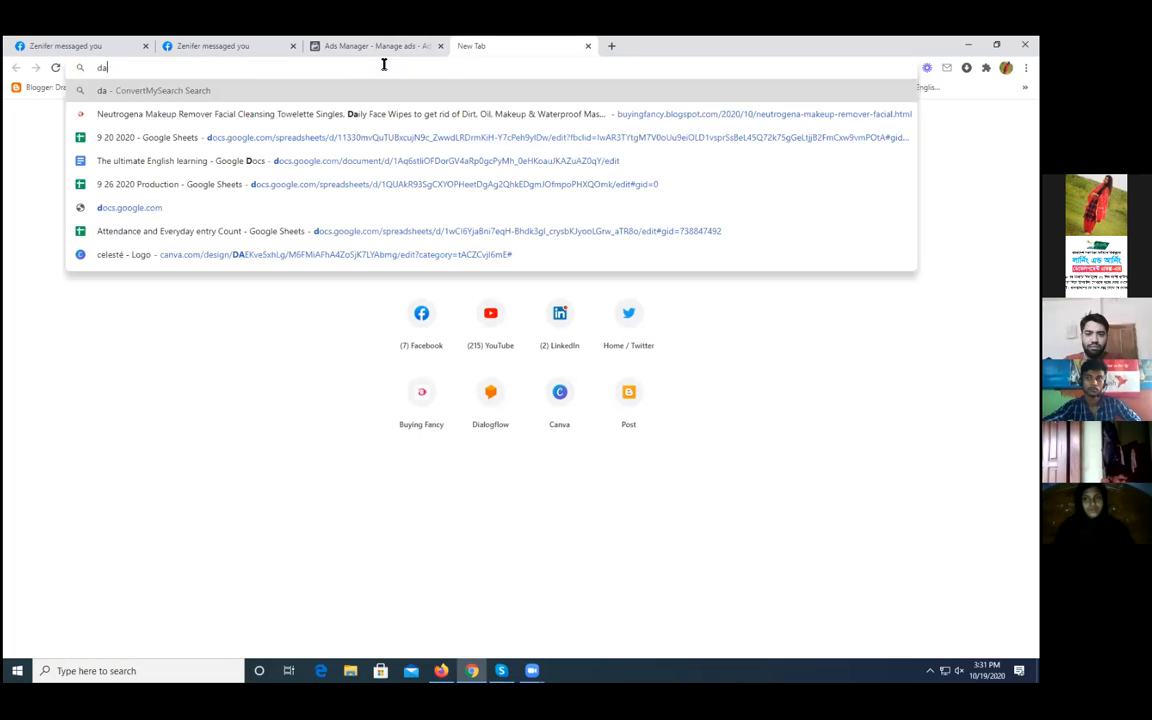
pyautogui.write('ra')
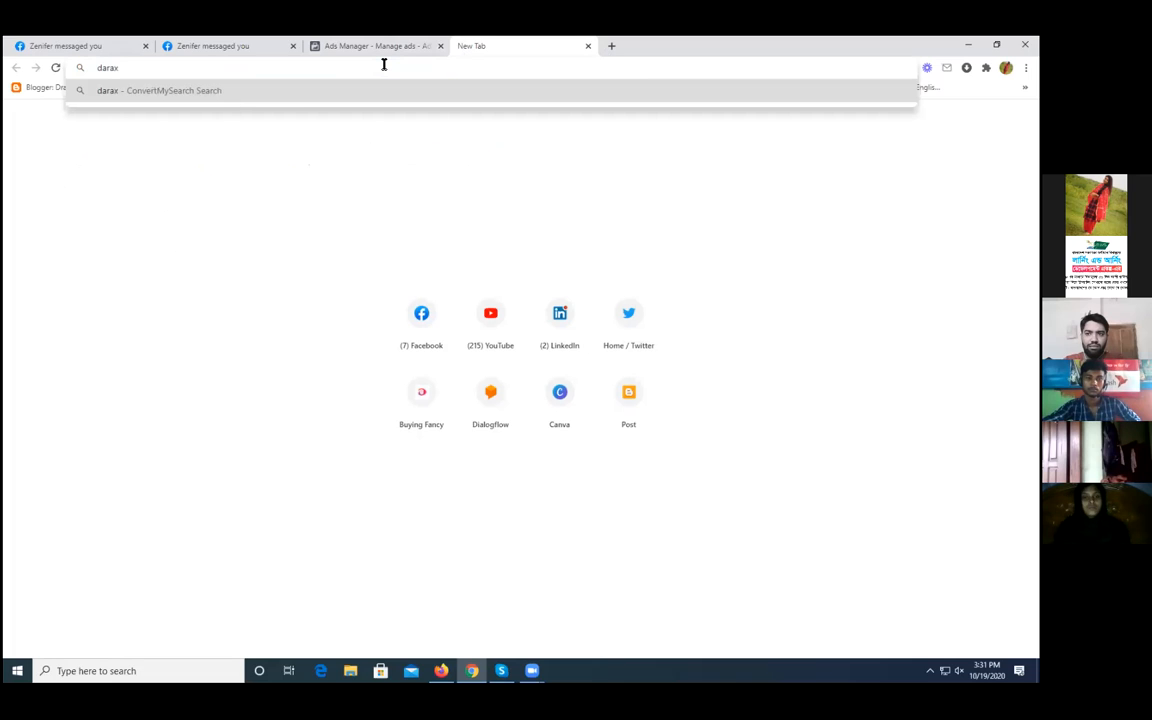
pyautogui.write('z')
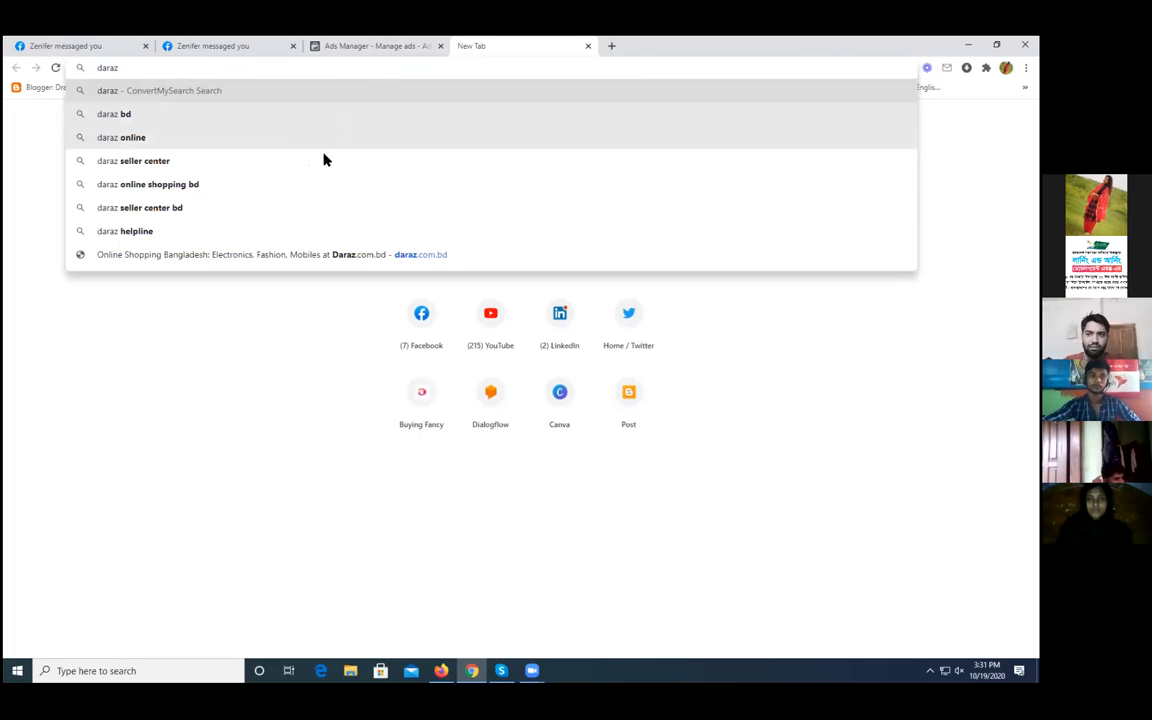
pyautogui.click(170, 187)
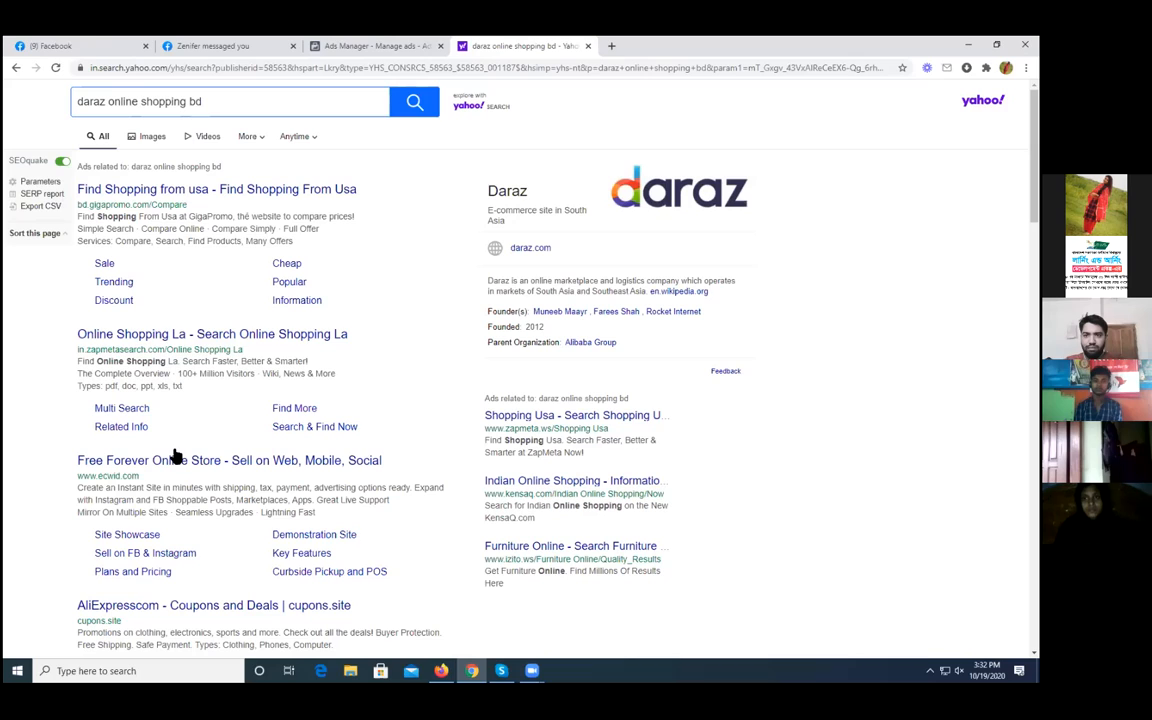
# Step: Open the Daraz.com.bd online shopping site from the search results and close the results page
pyautogui.click(143, 190)
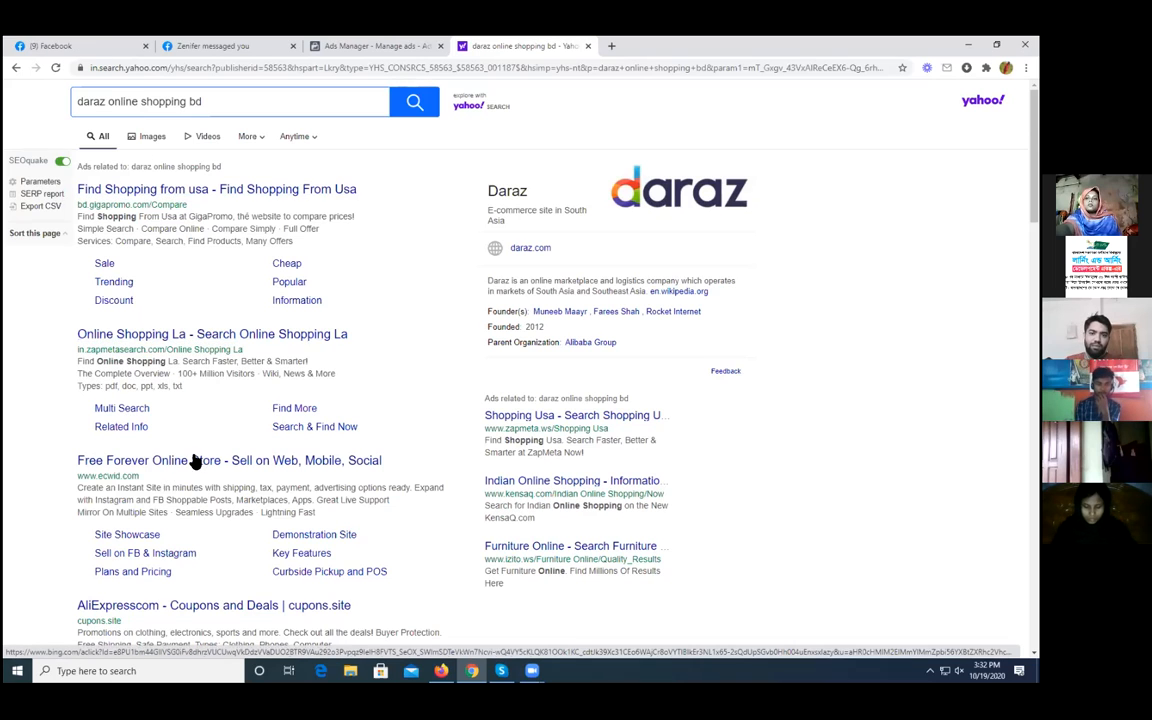
pyautogui.scroll(-3, 195, 455)
pyautogui.scroll(-1, 200, 432)
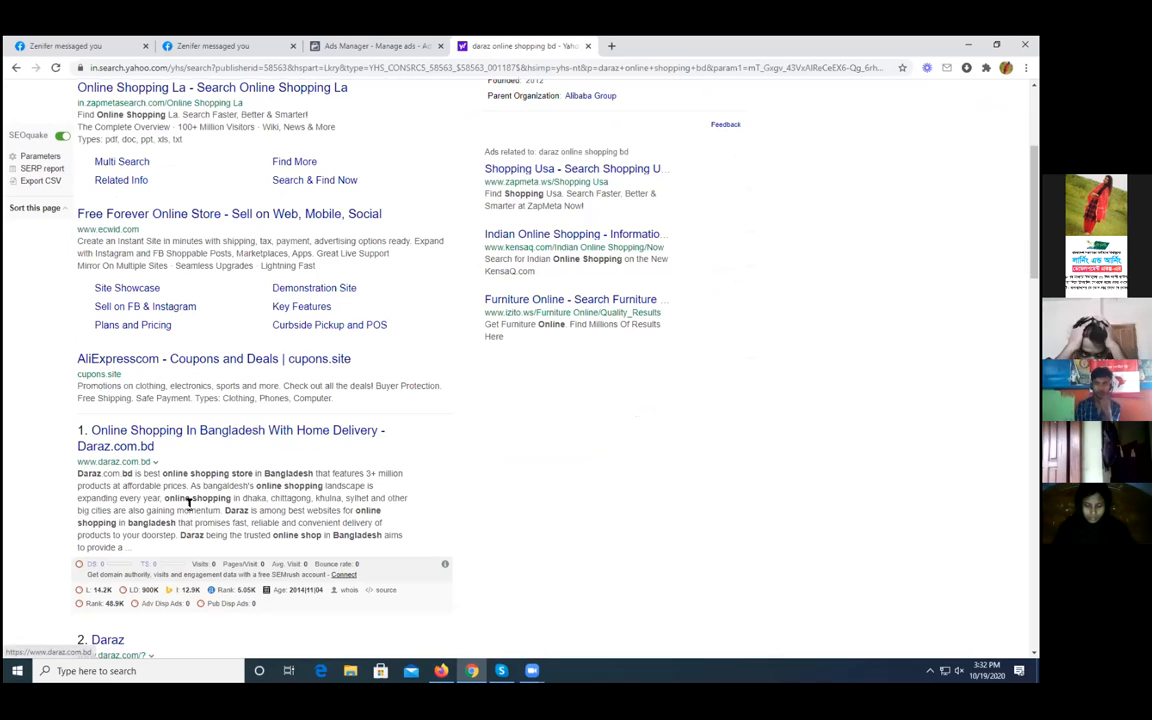
pyautogui.click(160, 437)
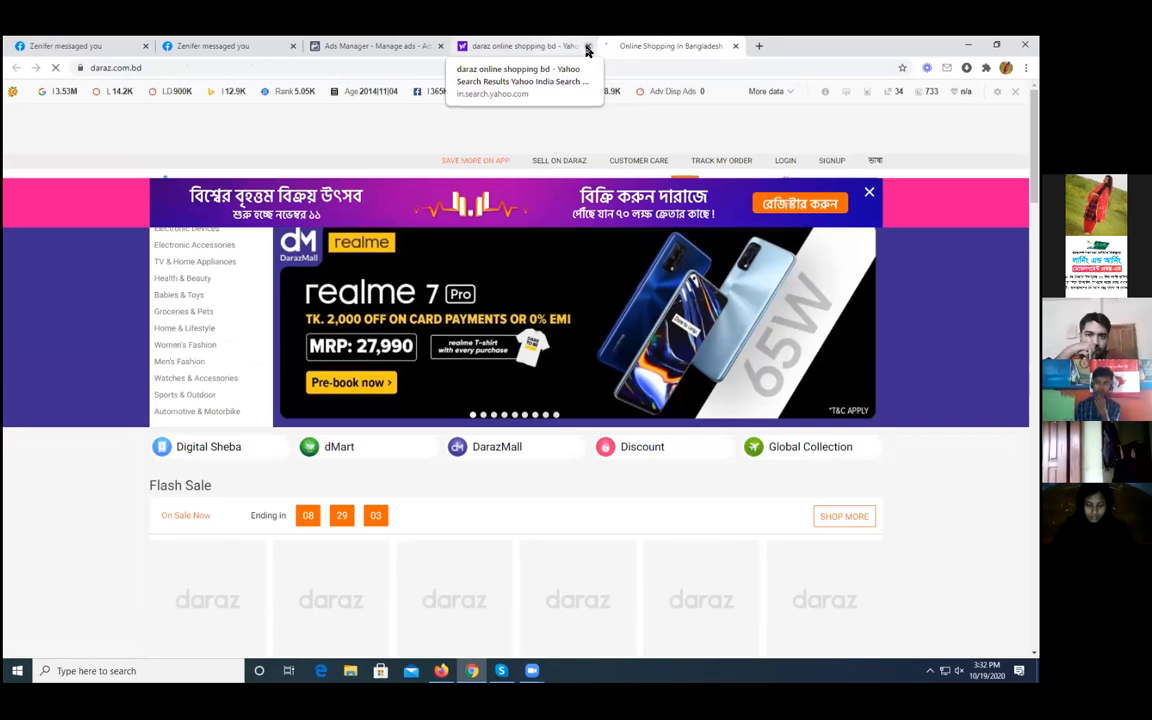
pyautogui.click(588, 48)
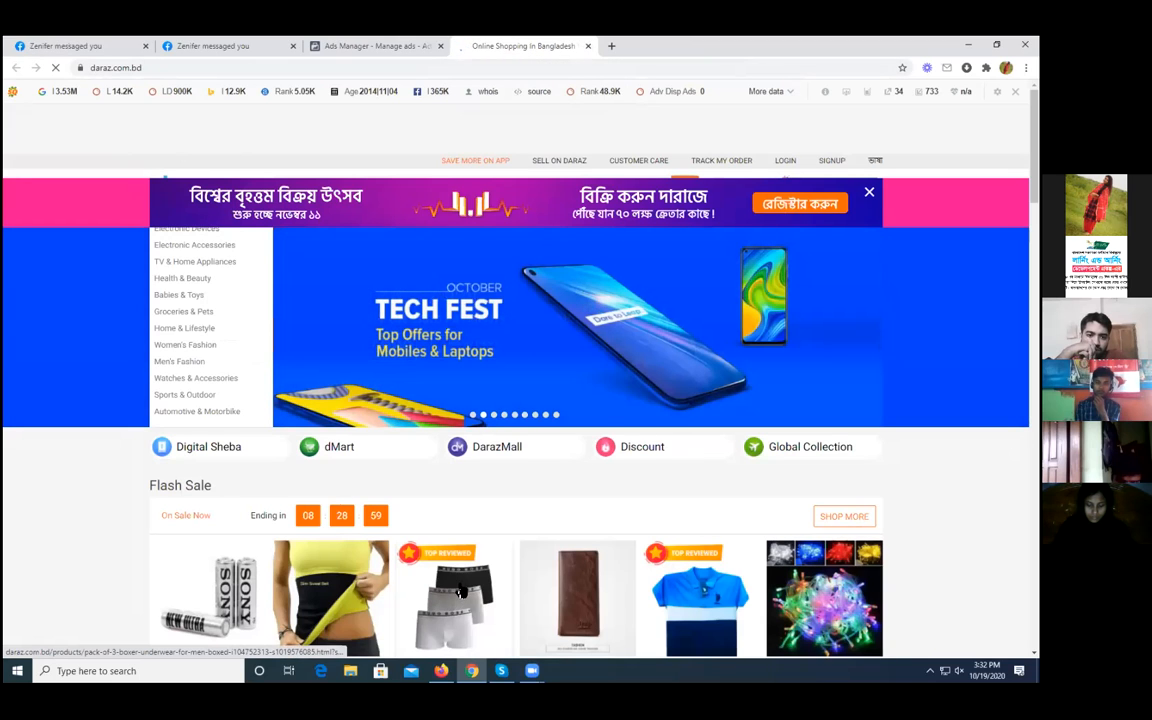
# Step: Open the "Fairy Home Decorativ Party 33 Feet Long Golden Led Lights" flash sale product and copy its page address
pyautogui.scroll(-4, 460, 590)
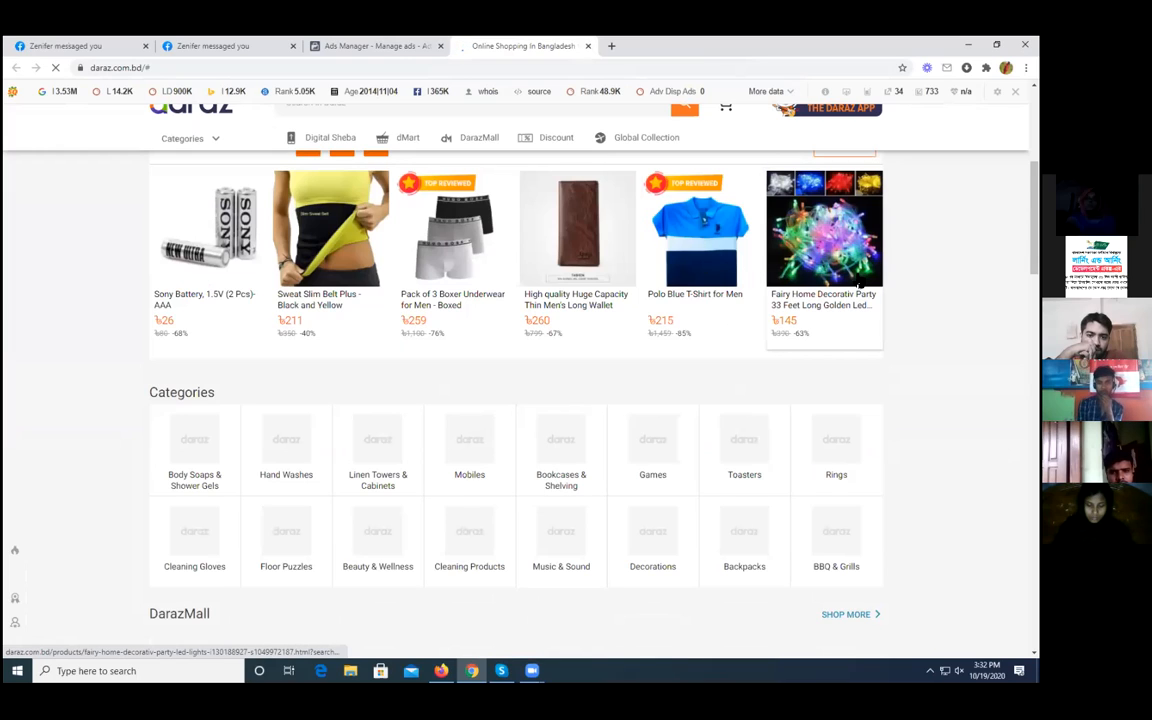
pyautogui.middleClick(810, 303)
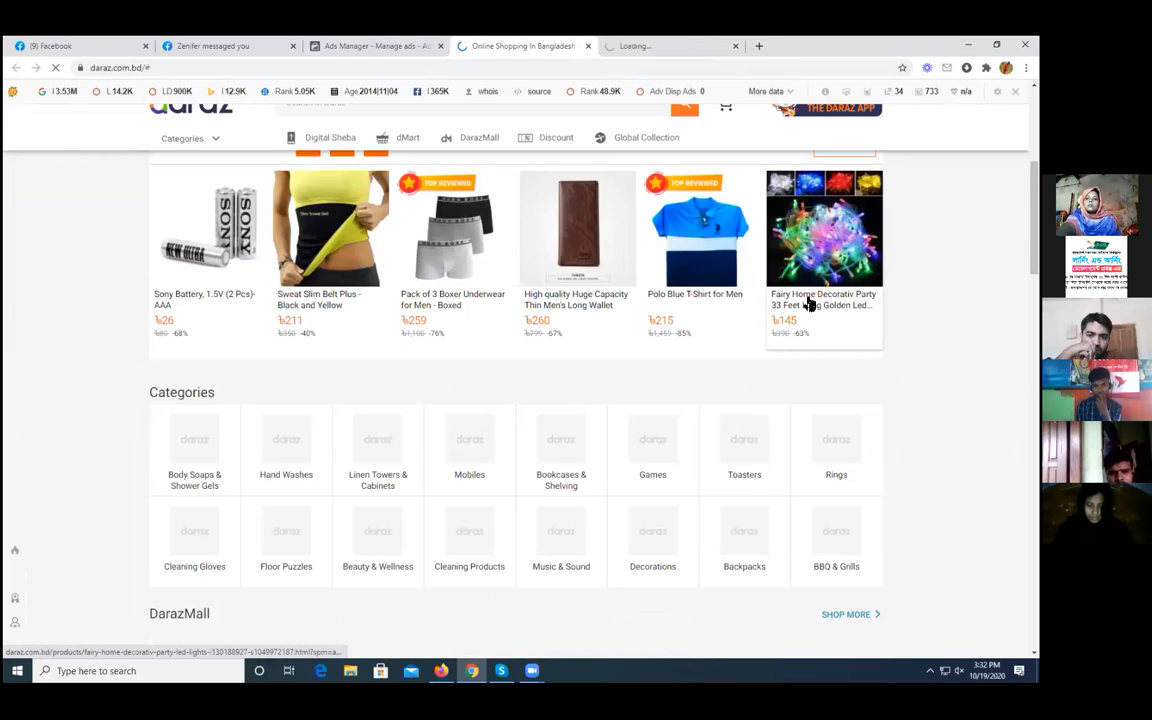
pyautogui.click(639, 50)
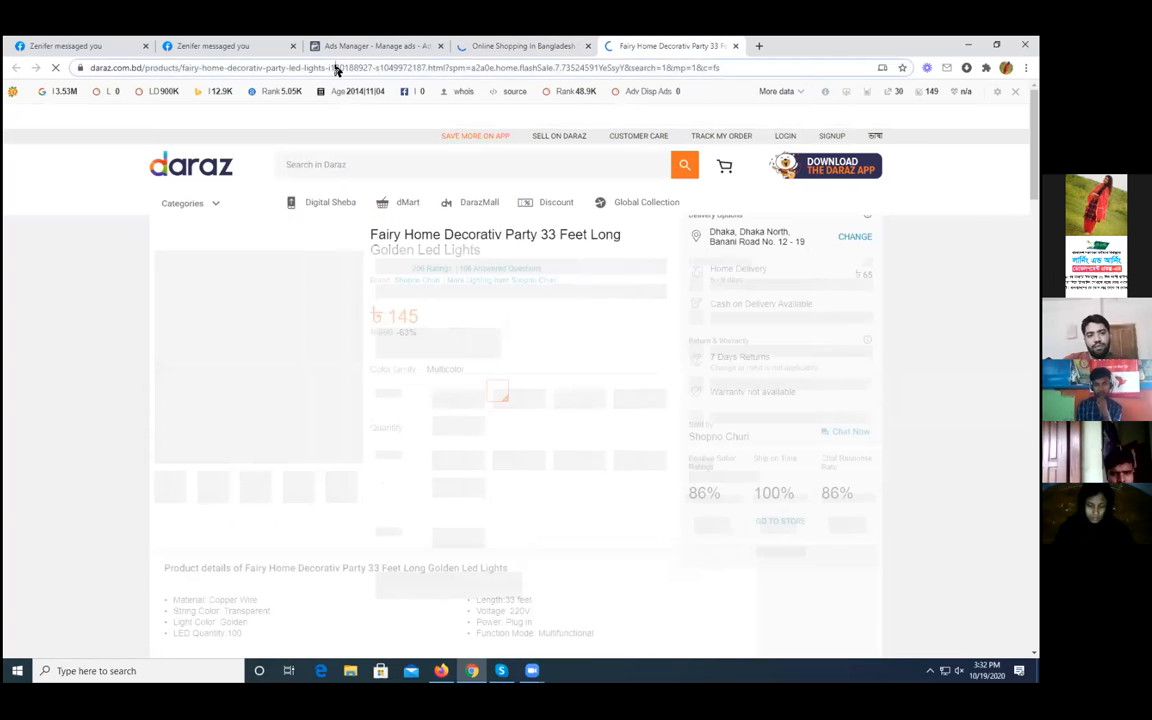
pyautogui.click(337, 68)
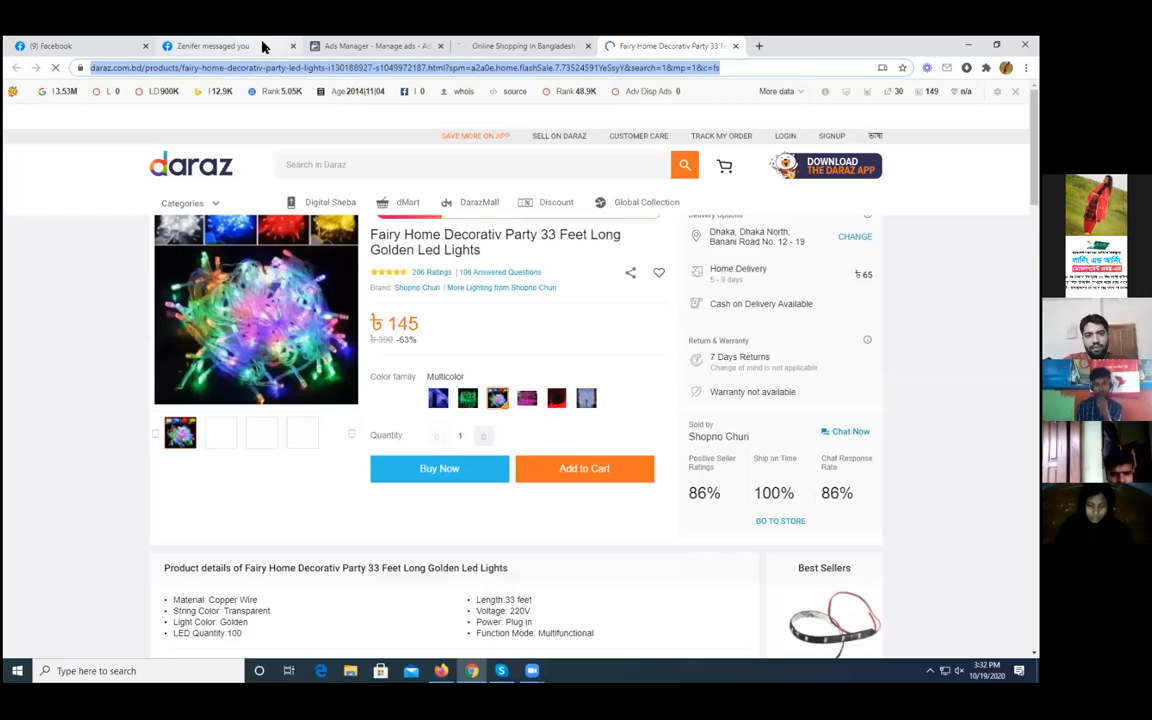
# Step: Return to Ads Manager and enter the copied Daraz LED lights product address as the ad's website URL
pyautogui.click(372, 46)
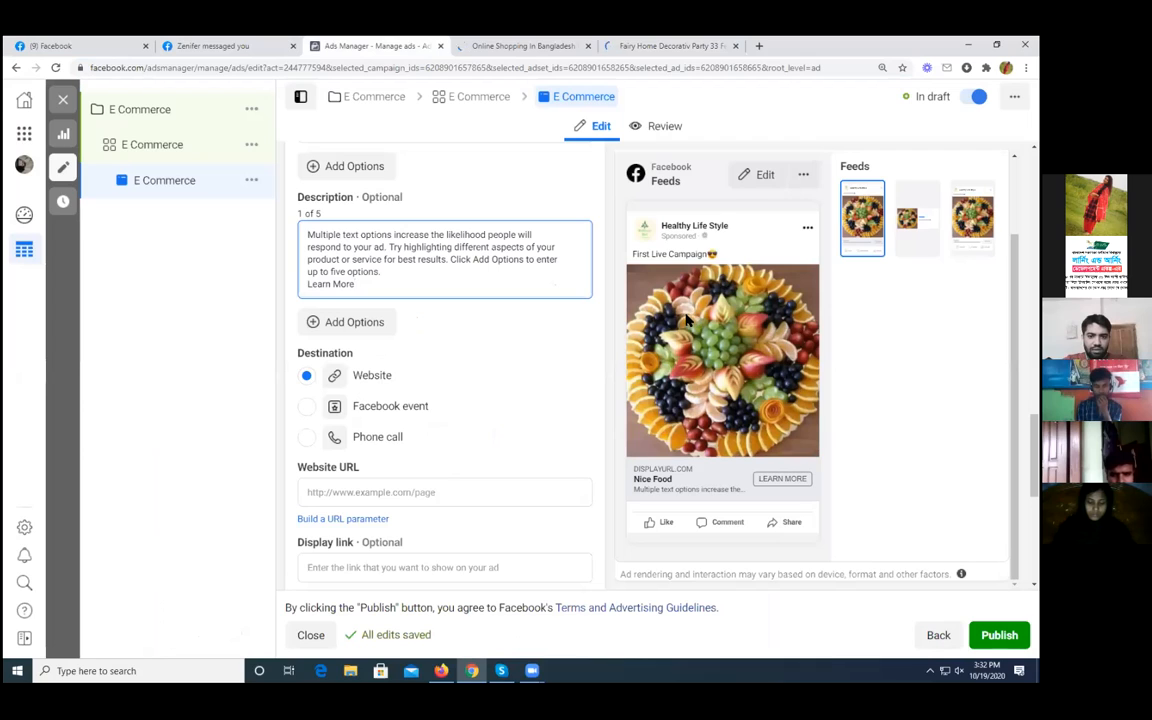
pyautogui.click(353, 485)
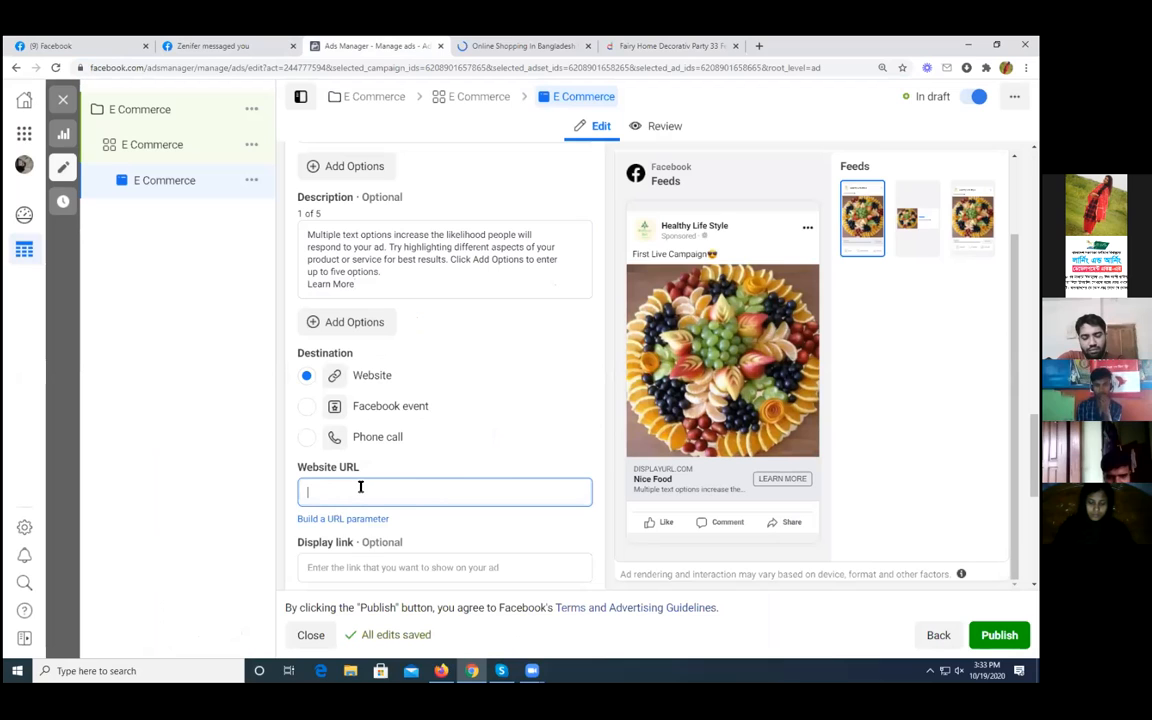
pyautogui.write('https://www.daraz.com.bd/products/fairy-home-decorativ-party-led-lights-i130188927-s1049972187.html?spm=a2a0e.home.flashSale.7.73524591YeSsyY&search=1&mp=1&c=fs')
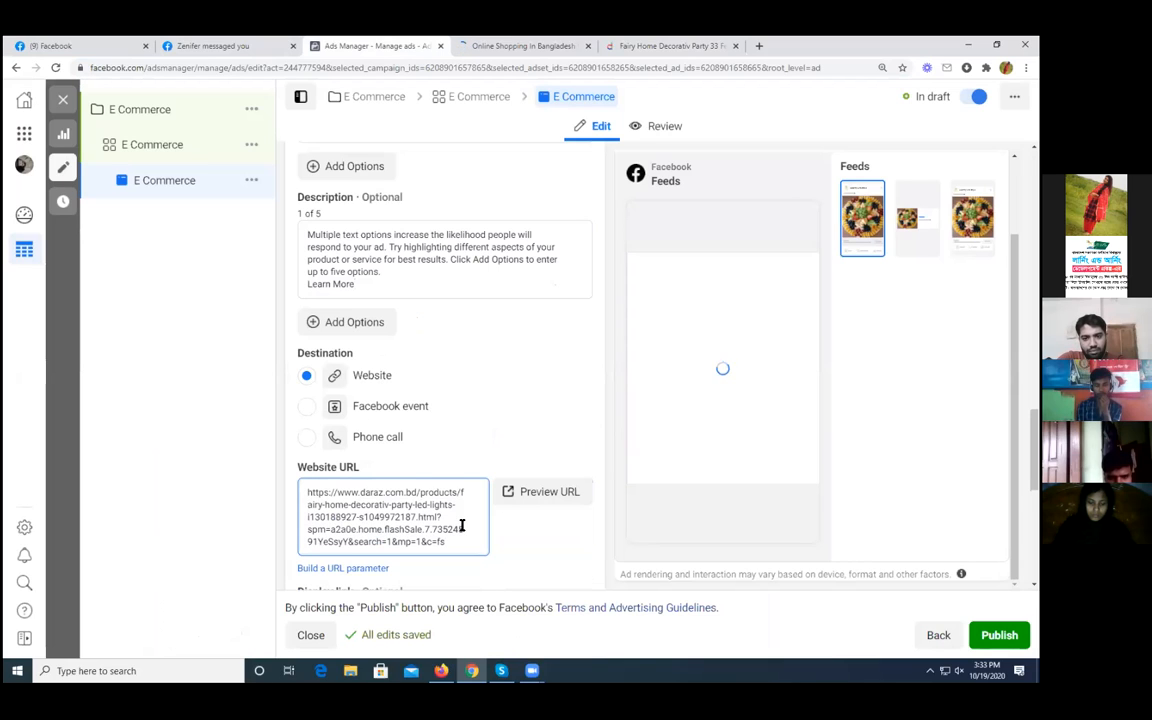
pyautogui.scroll(-3, 455, 424)
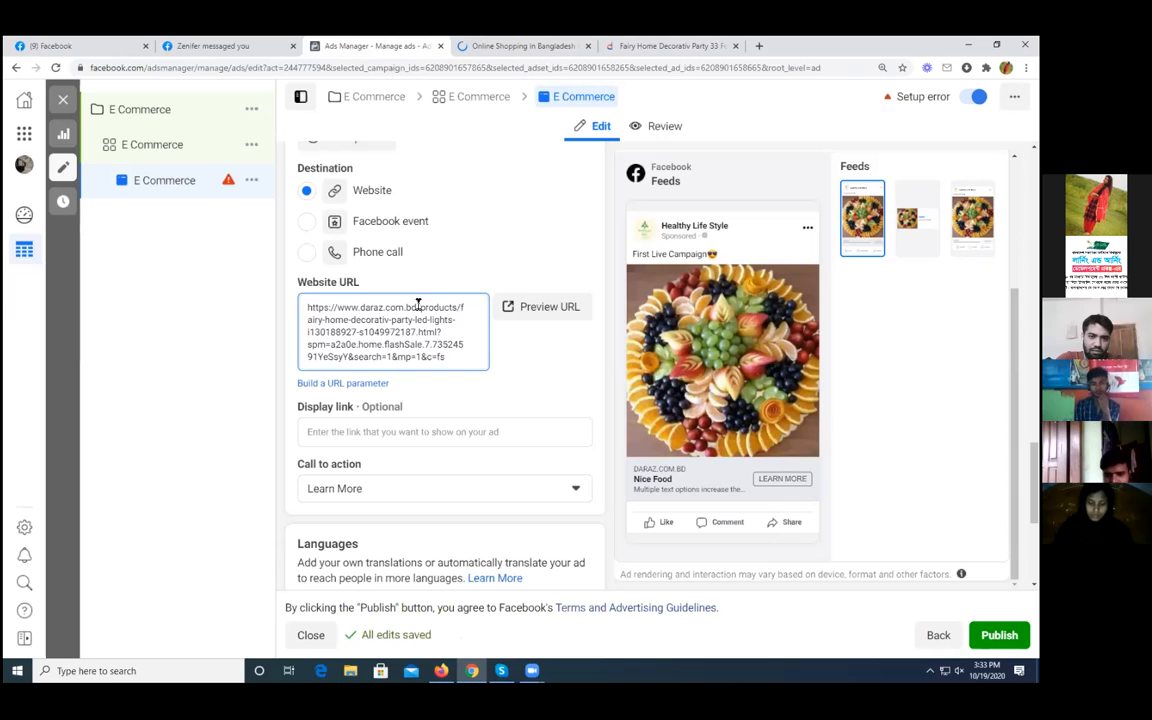
pyautogui.moveTo(416, 307); pyautogui.dragTo(273, 309)
pyautogui.hotkey('ctrl', 'c')
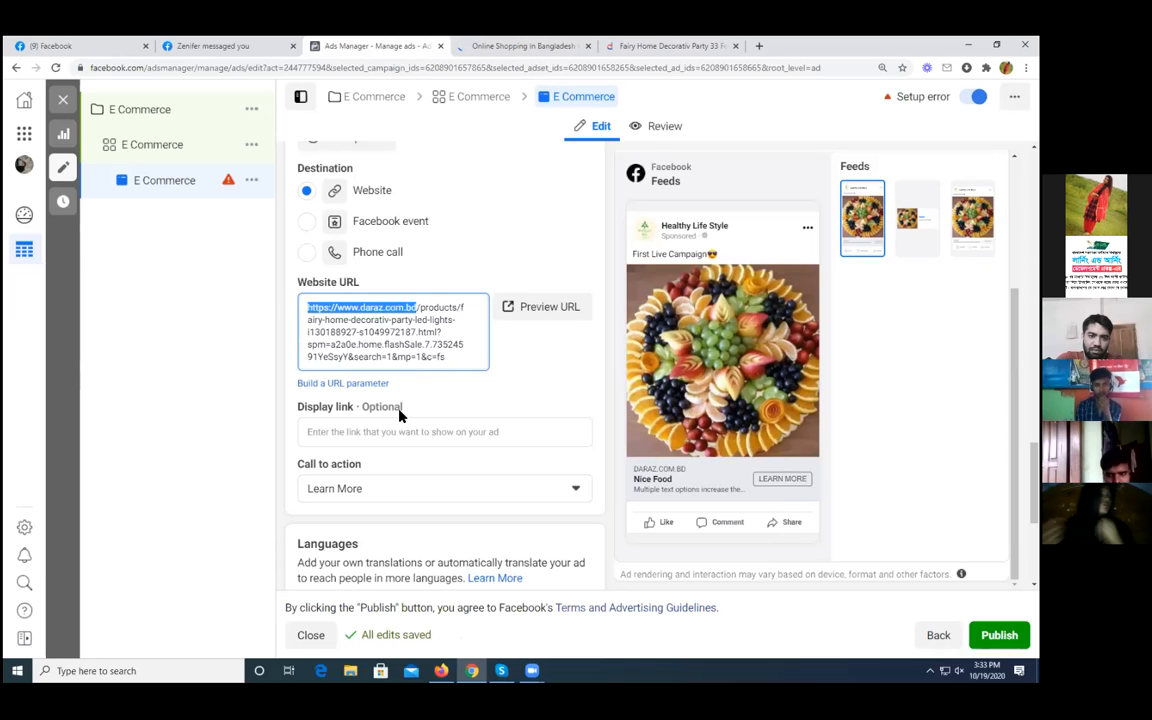
pyautogui.click(352, 431)
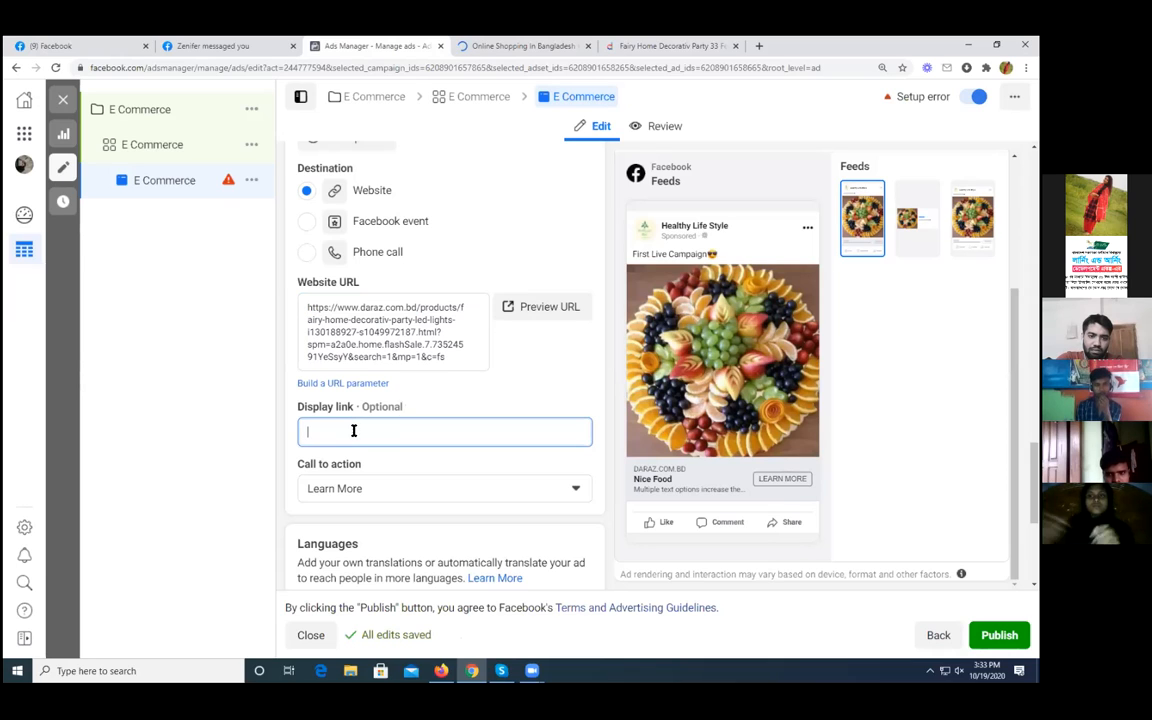
pyautogui.hotkey('ctrl', 'v')
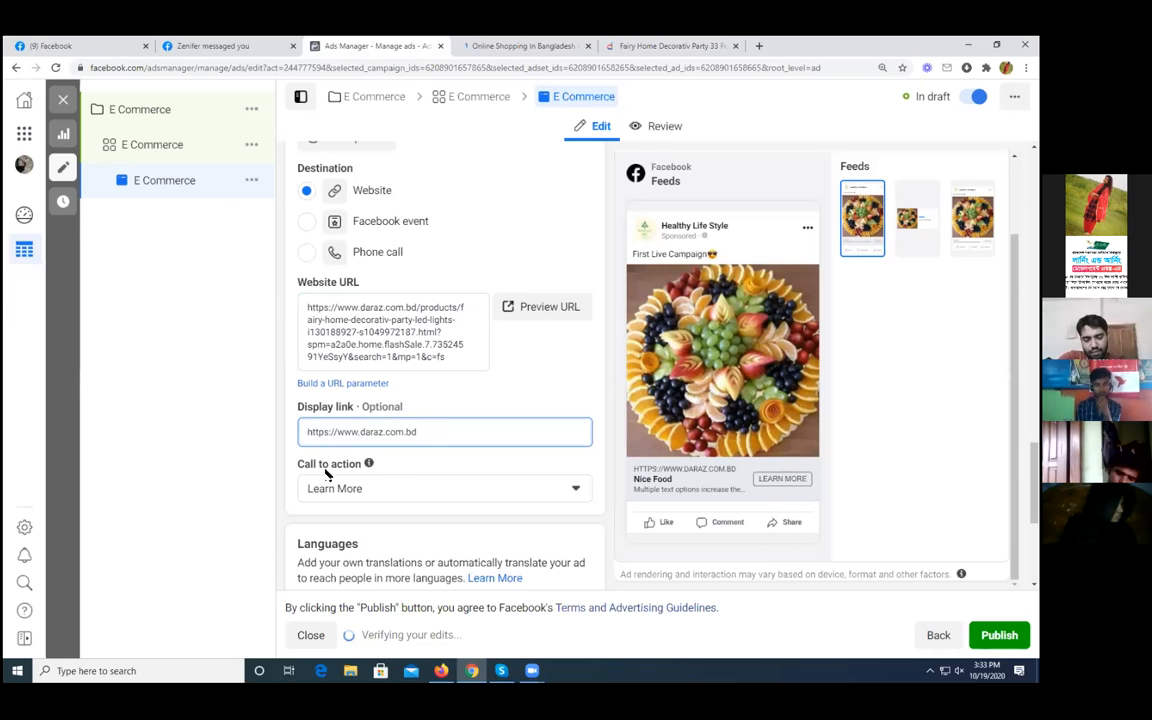
# Step: Look through the available call-to-action options for the ad, keeping Learn More selected
pyautogui.scroll(-1, 450, 450)
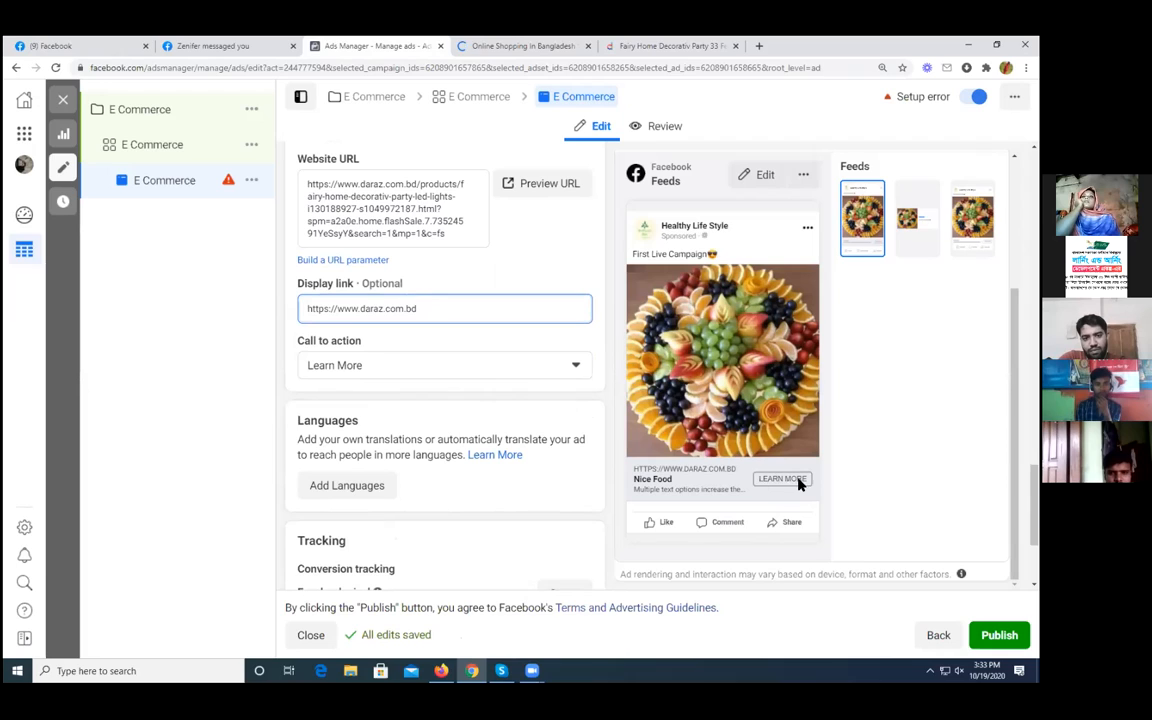
pyautogui.click(576, 367)
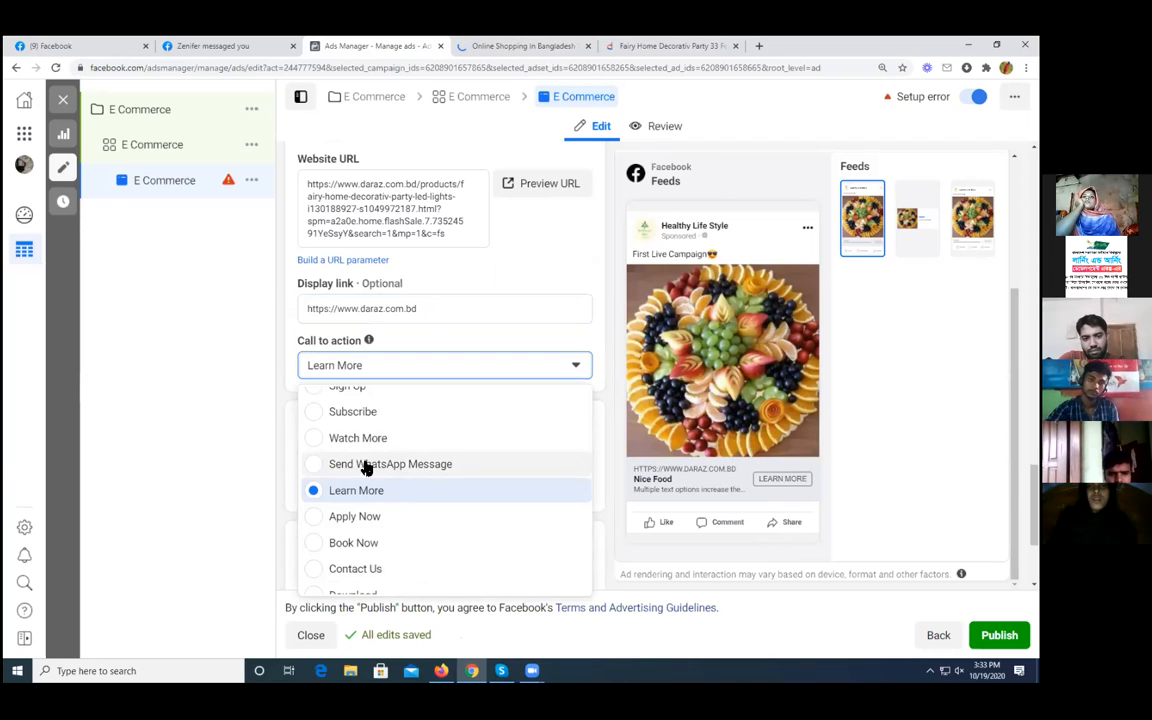
pyautogui.click(213, 448)
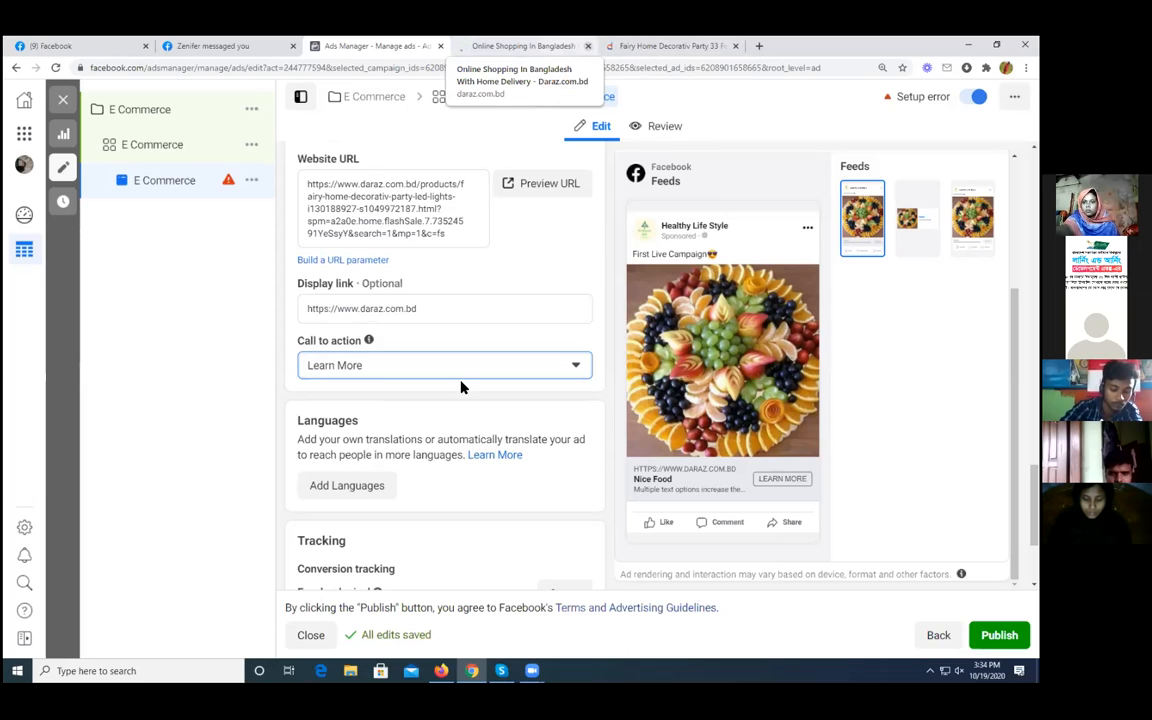
# Step: Try to publish the ad, accepting the Bangladesh and Bangladeshi Taka account setup, and close the payment form without adding a payment method
pyautogui.scroll(-2, 453, 476)
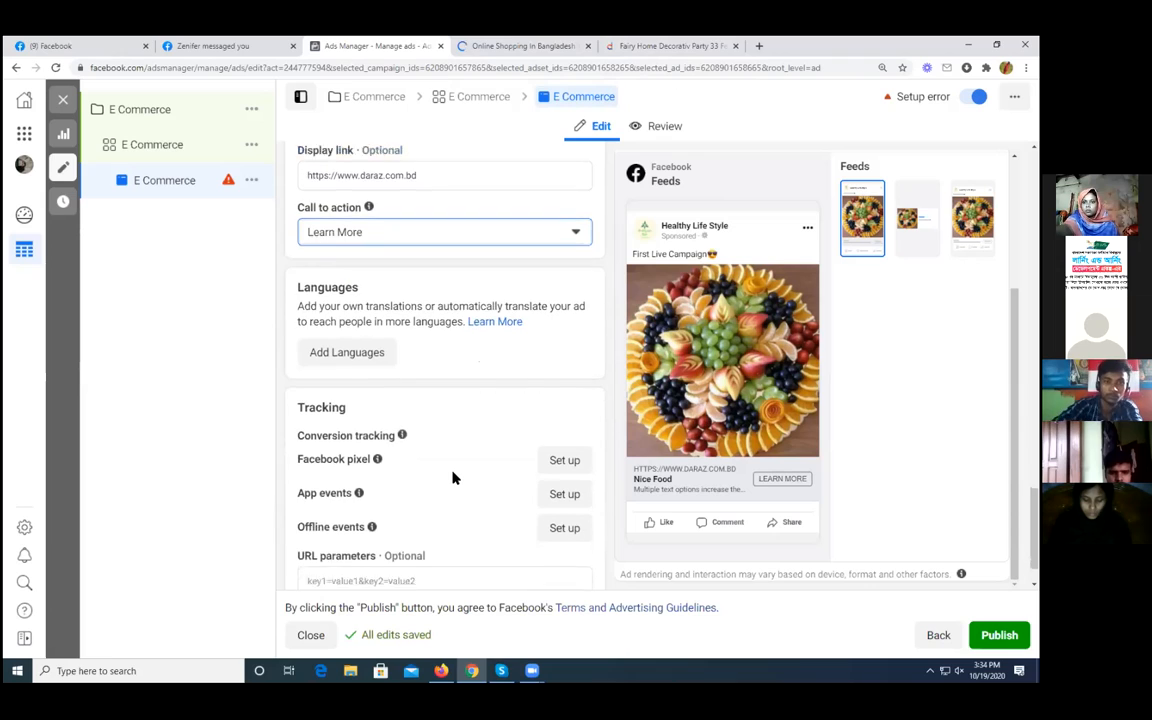
pyautogui.scroll(-2, 453, 478)
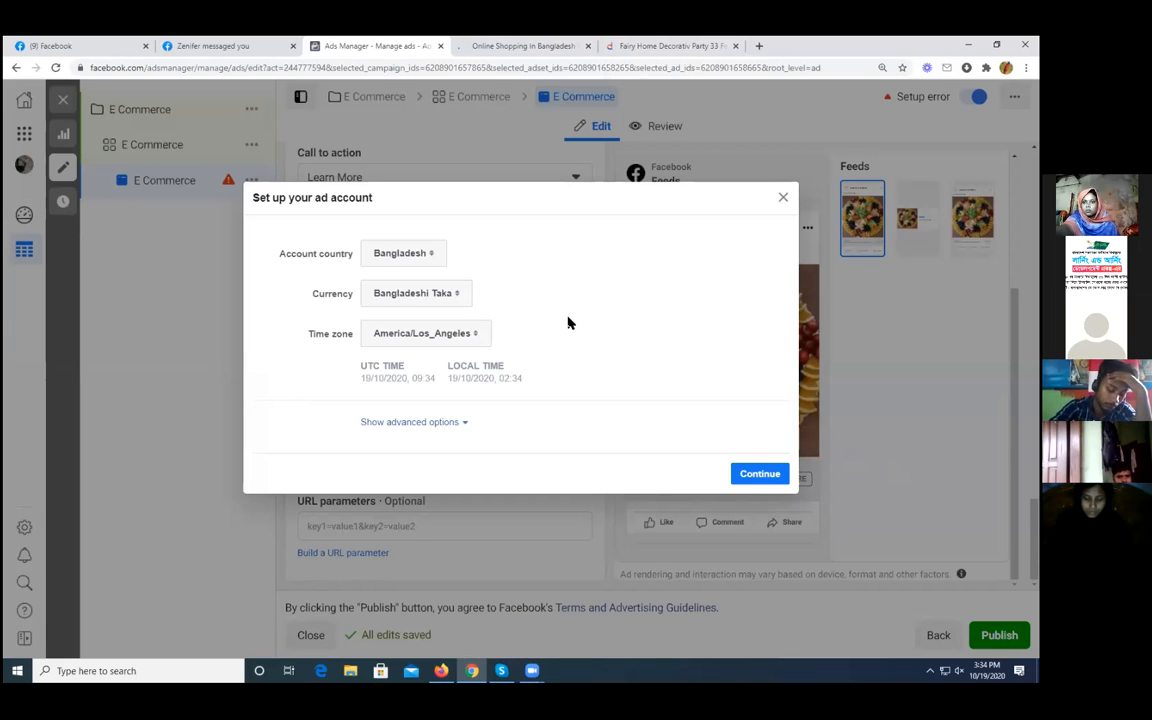
pyautogui.click(763, 475)
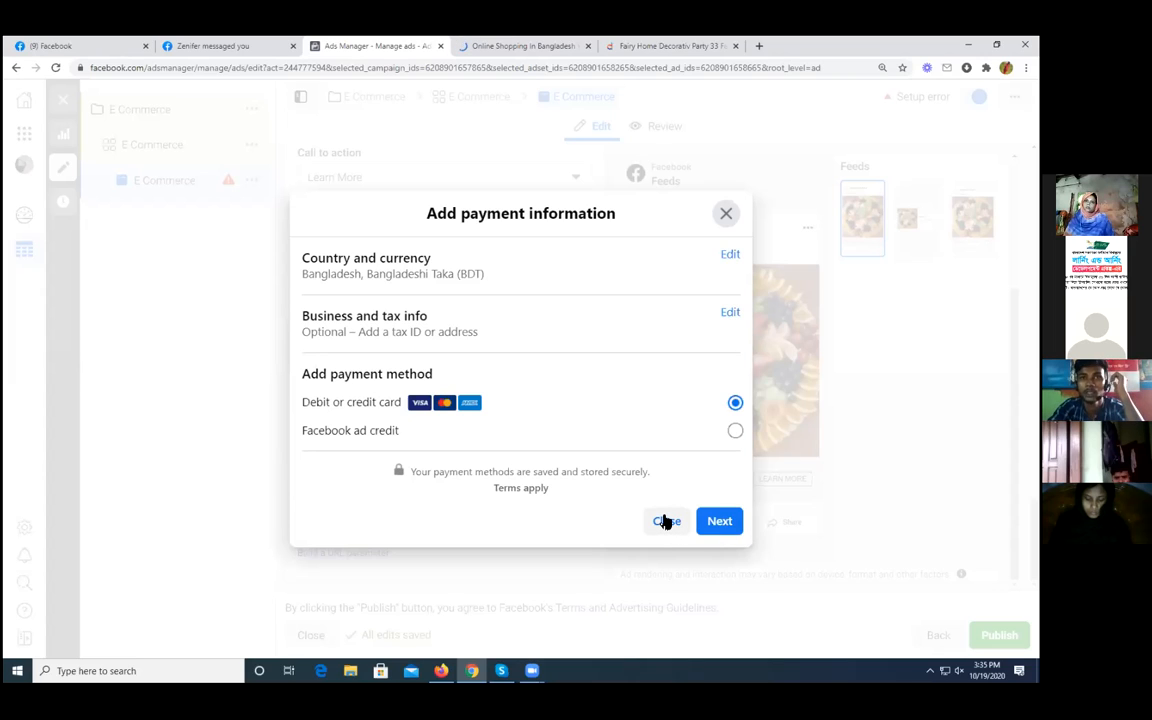
pyautogui.click(665, 521)
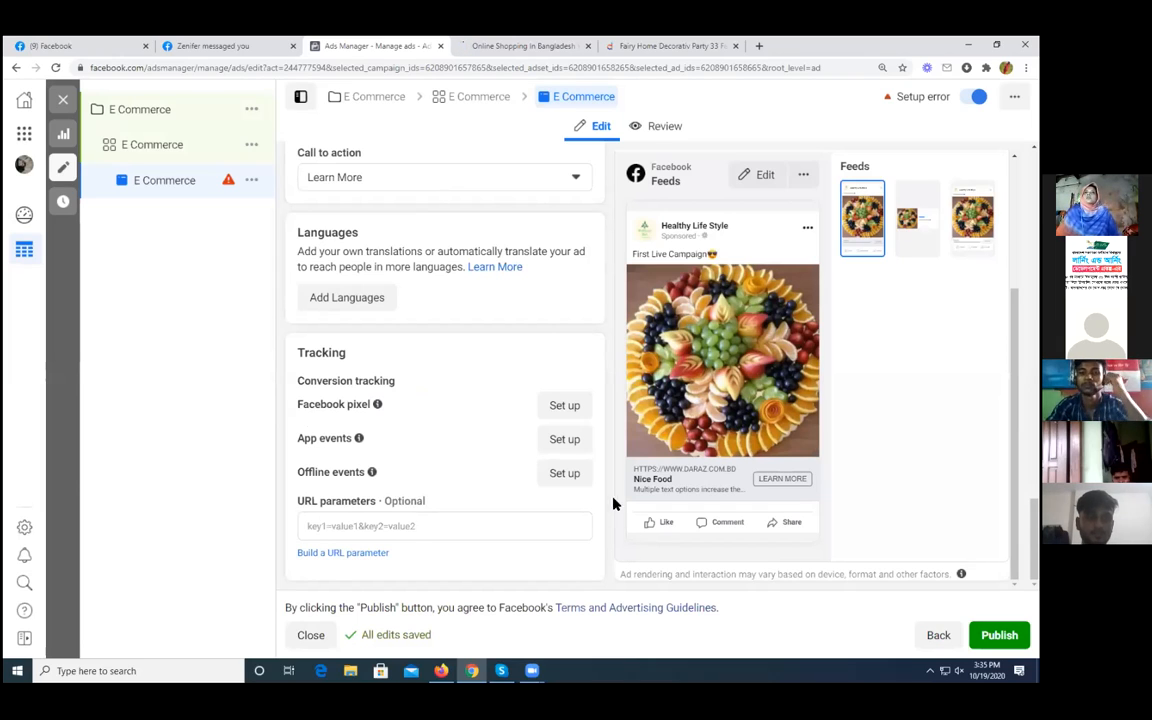
# Step: Leave the ad editor without publishing the draft items and start a new campaign with the Traffic objective
pyautogui.click(63, 102)
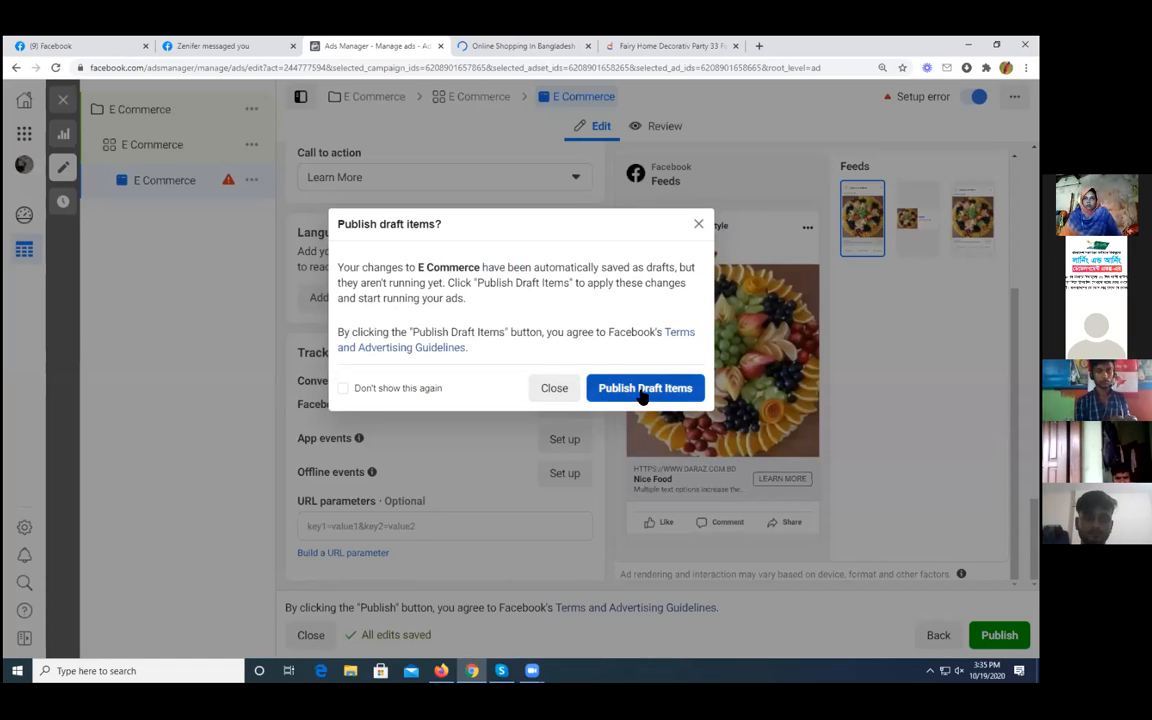
pyautogui.click(561, 389)
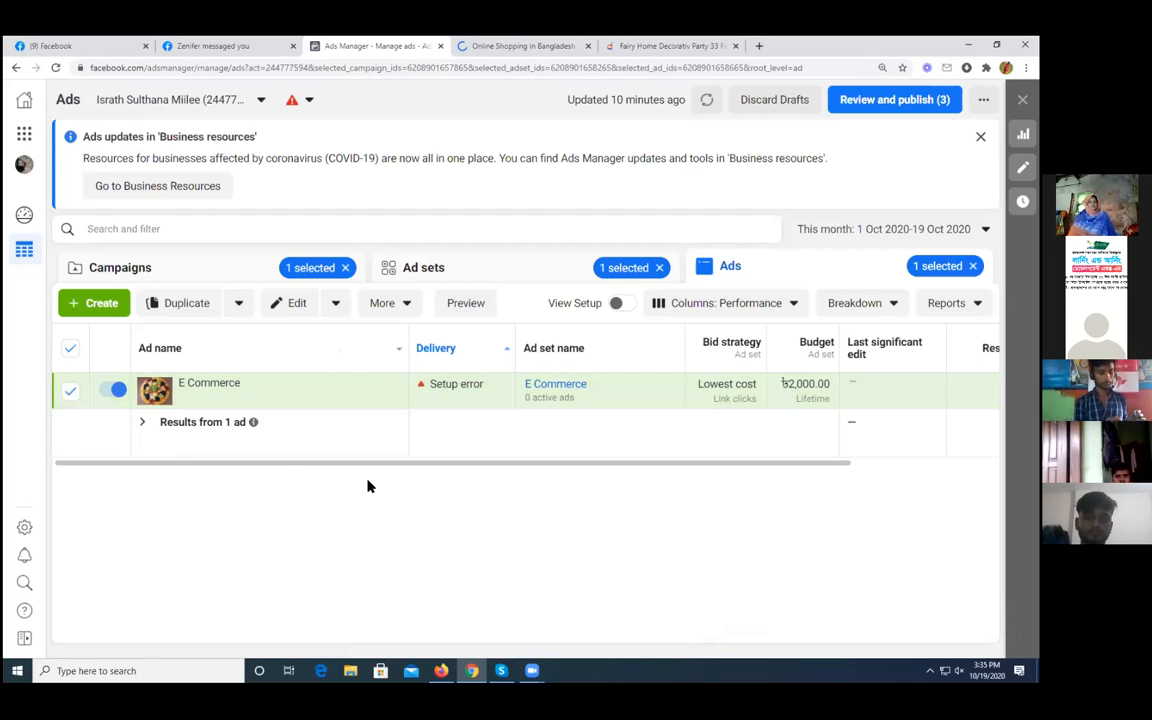
pyautogui.click(98, 304)
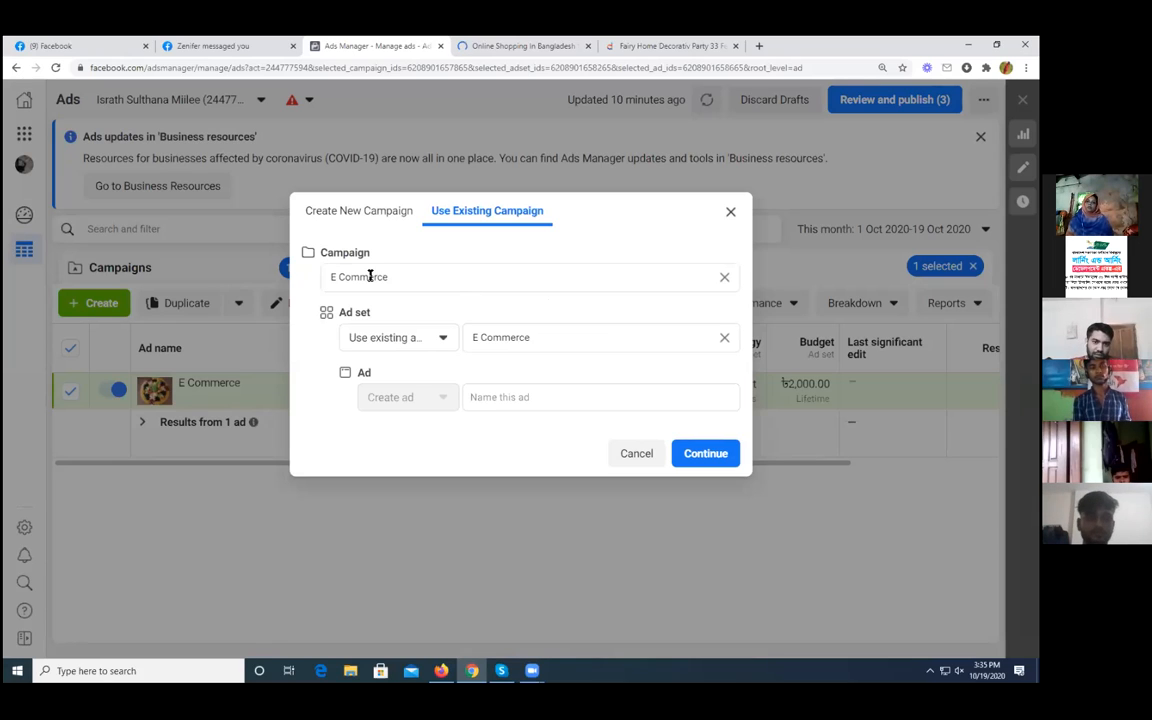
pyautogui.click(344, 214)
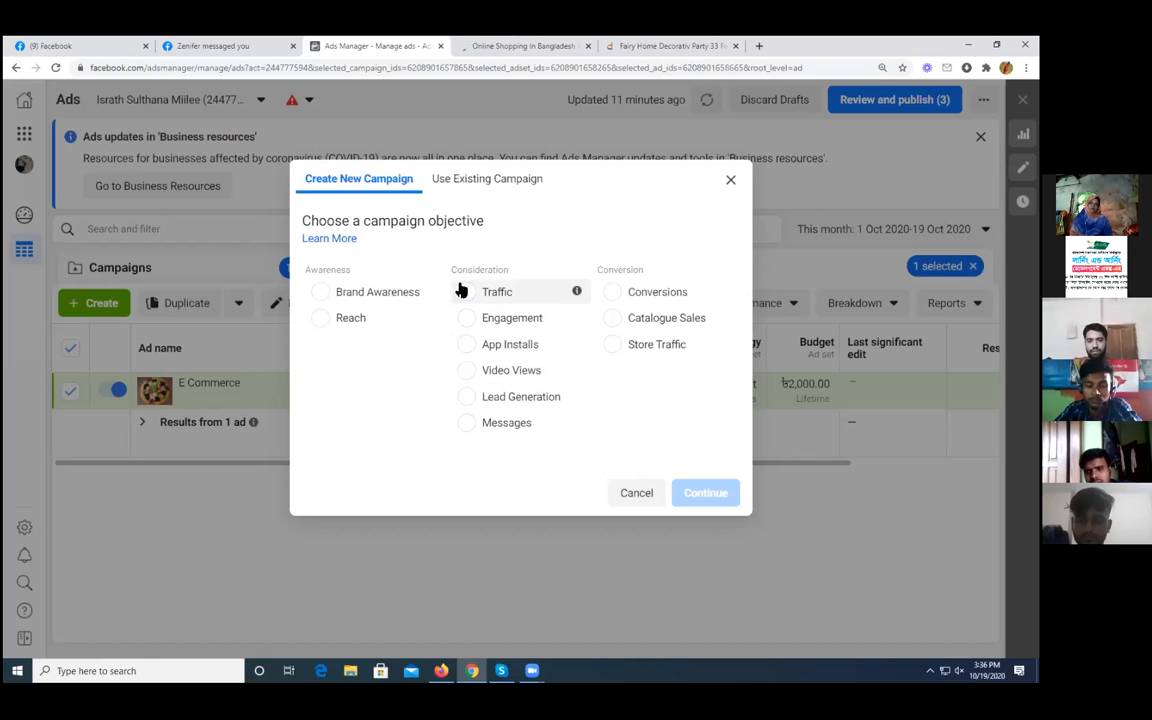
pyautogui.click(464, 292)
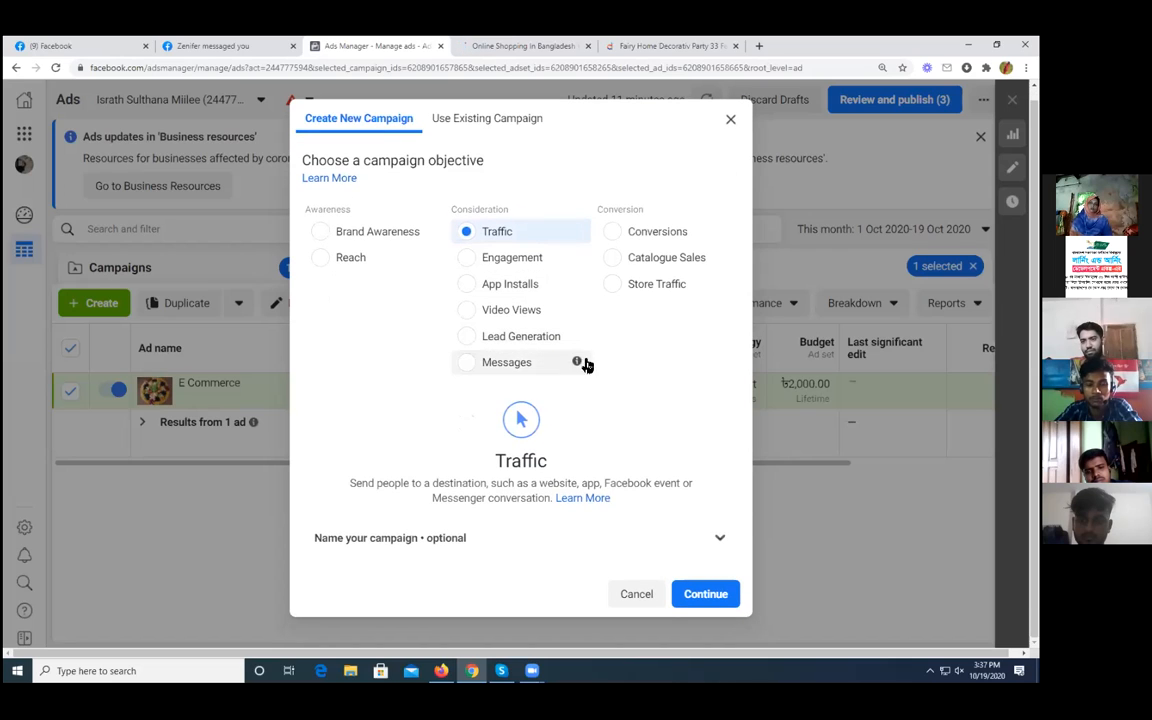
# Step: Expand the optional naming section and name the new campaign "E Commerce"
pyautogui.click(718, 538)
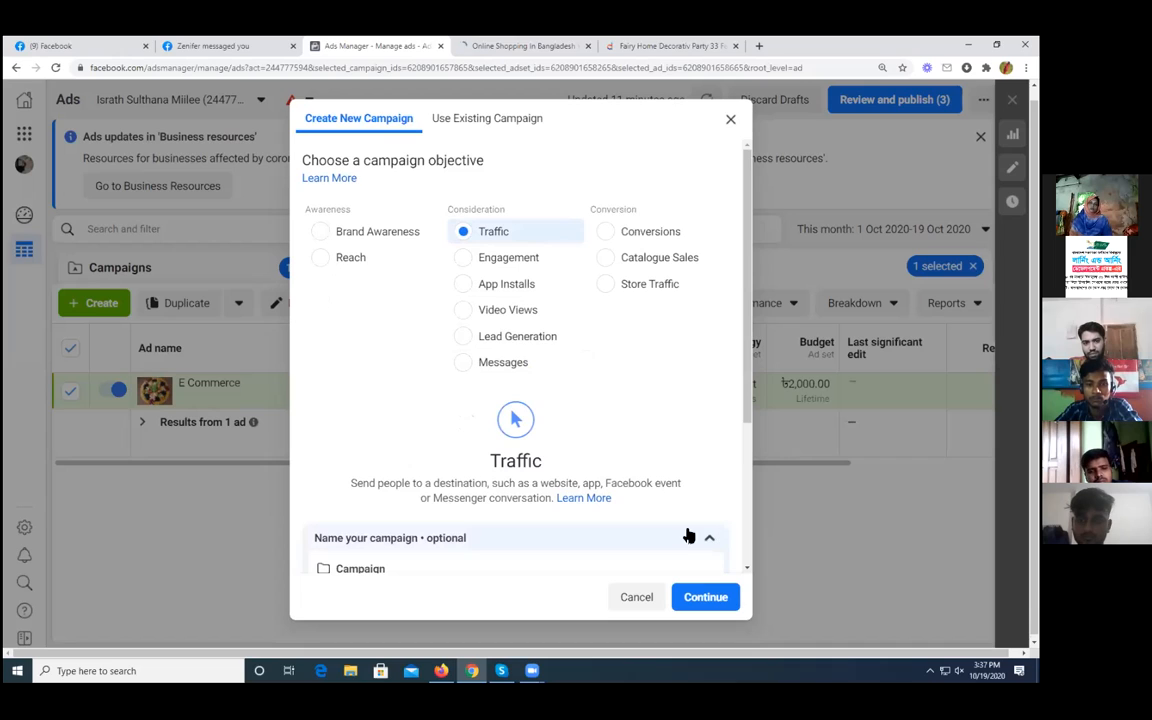
pyautogui.scroll(-3, 432, 445)
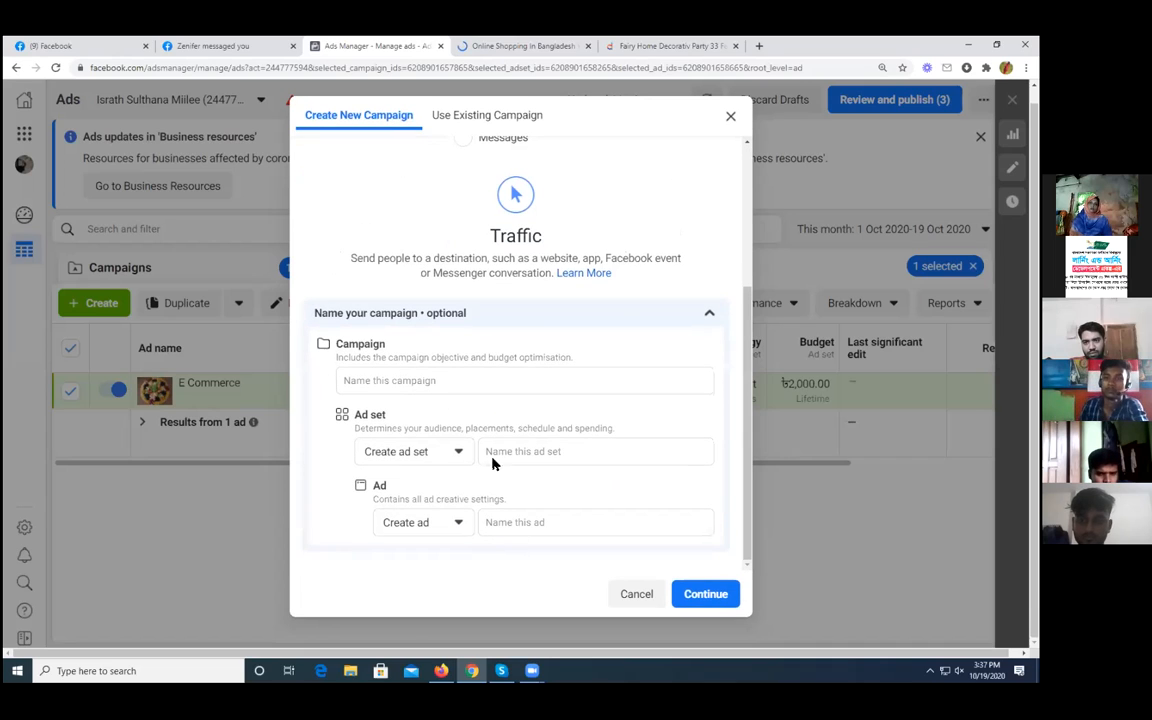
pyautogui.click(452, 379)
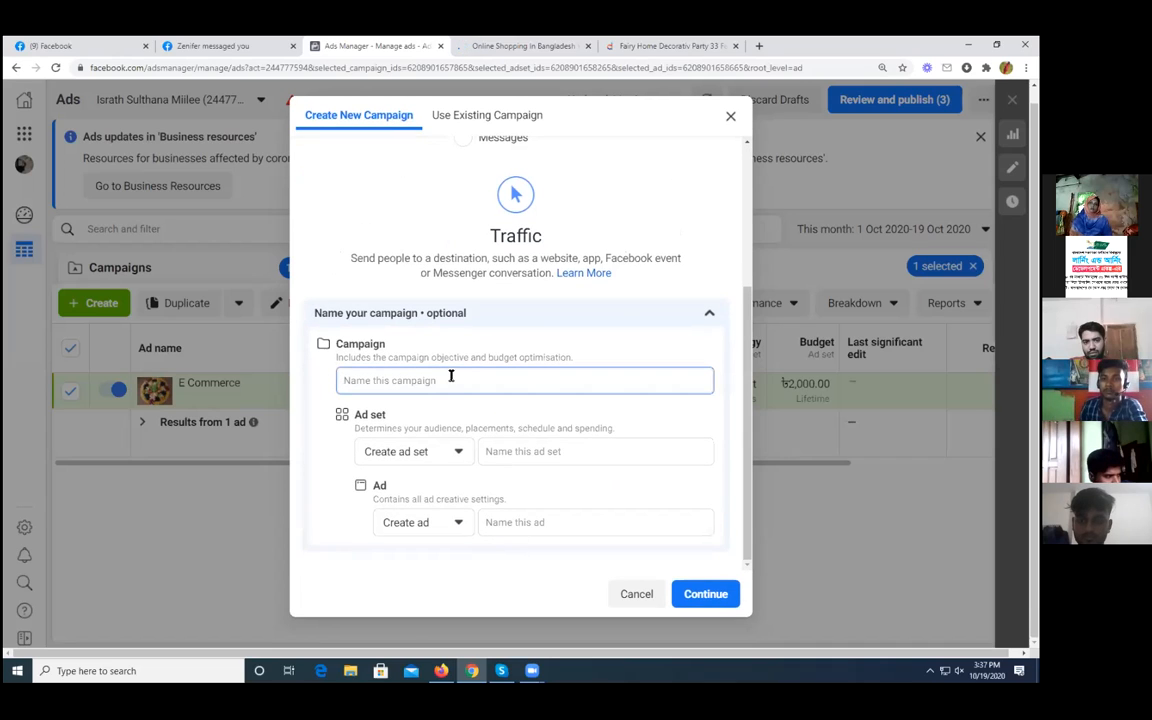
pyautogui.write('E')
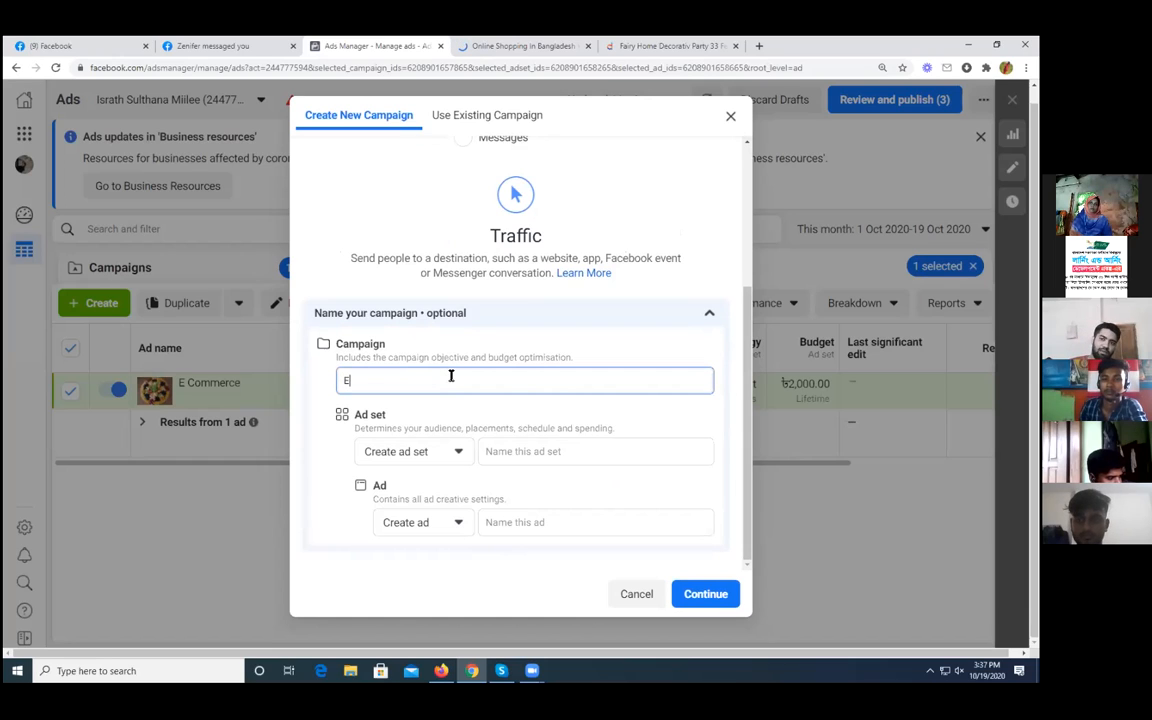
pyautogui.write(' camm')
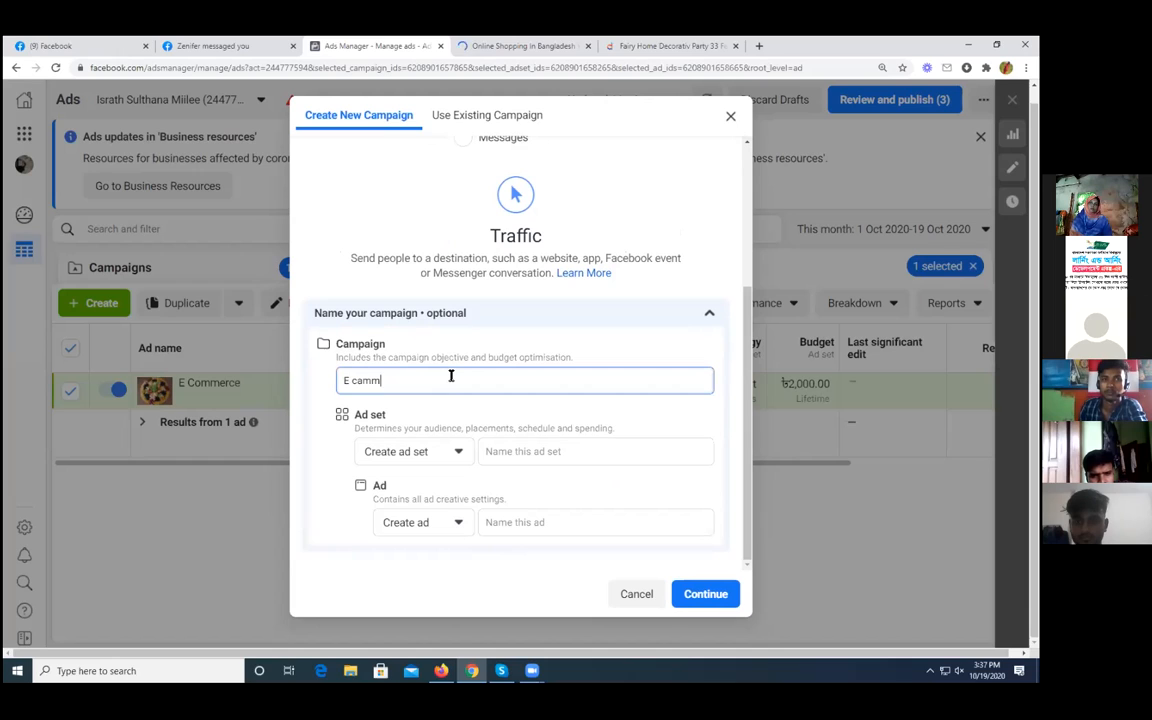
pyautogui.press('BackSpace')
pyautogui.press('BackSpace')
pyautogui.press('BackSpace')
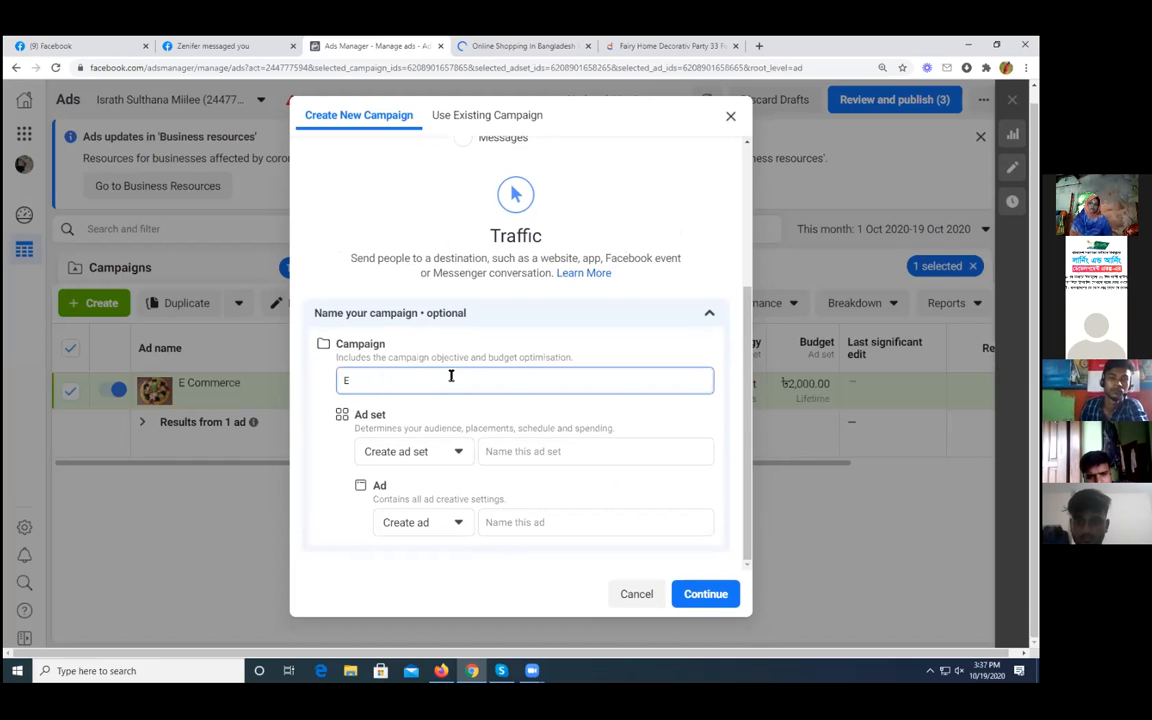
pyautogui.write('omm')
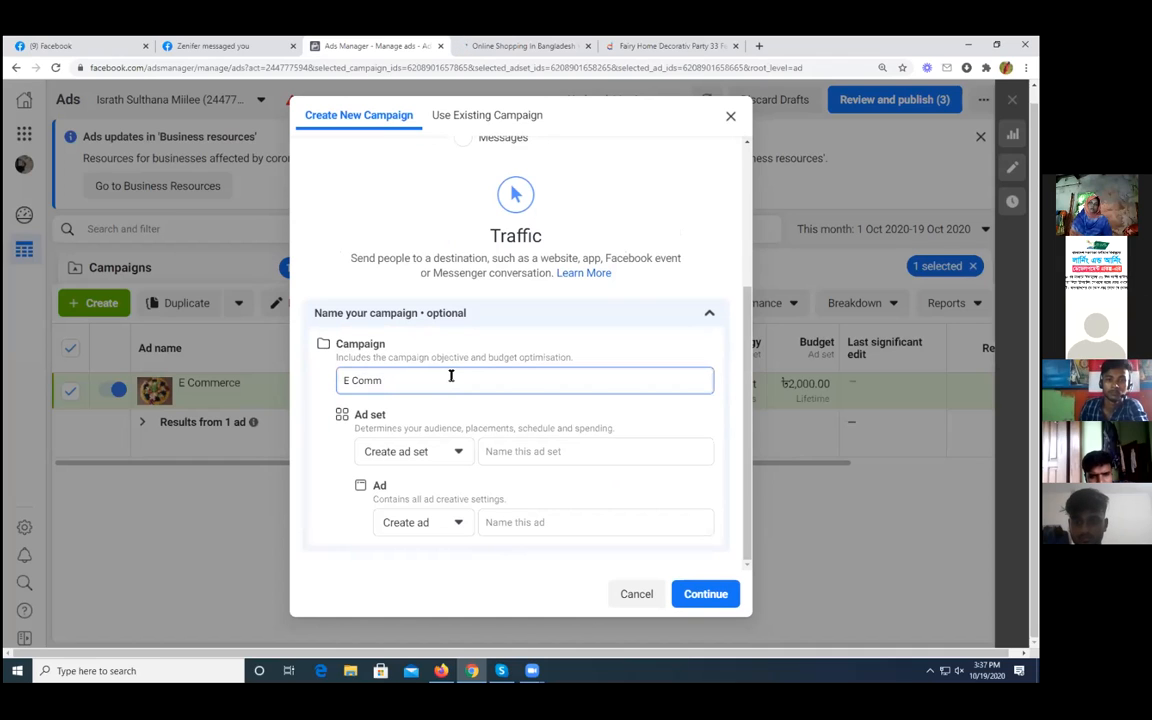
pyautogui.write('erce')
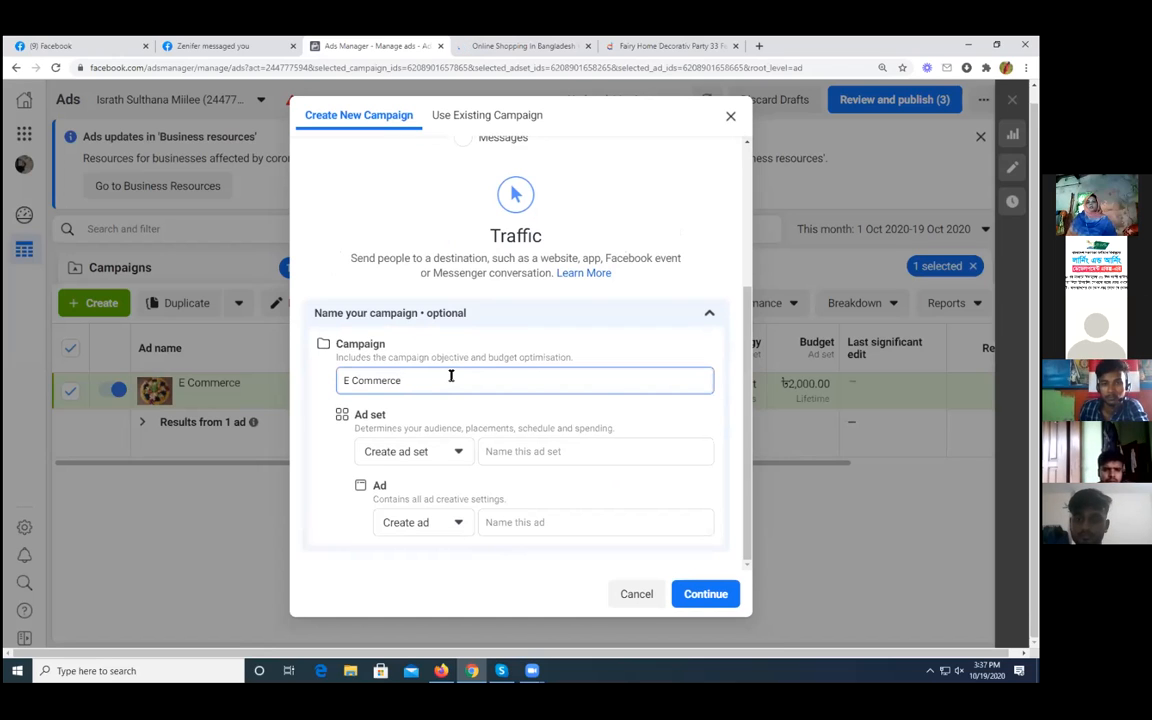
# Step: Reuse the campaign name "E Commerce" for the ad set and the ad, and create the campaign draft
pyautogui.moveTo(425, 377); pyautogui.dragTo(320, 383)
pyautogui.hotkey('ctrl', 'c')
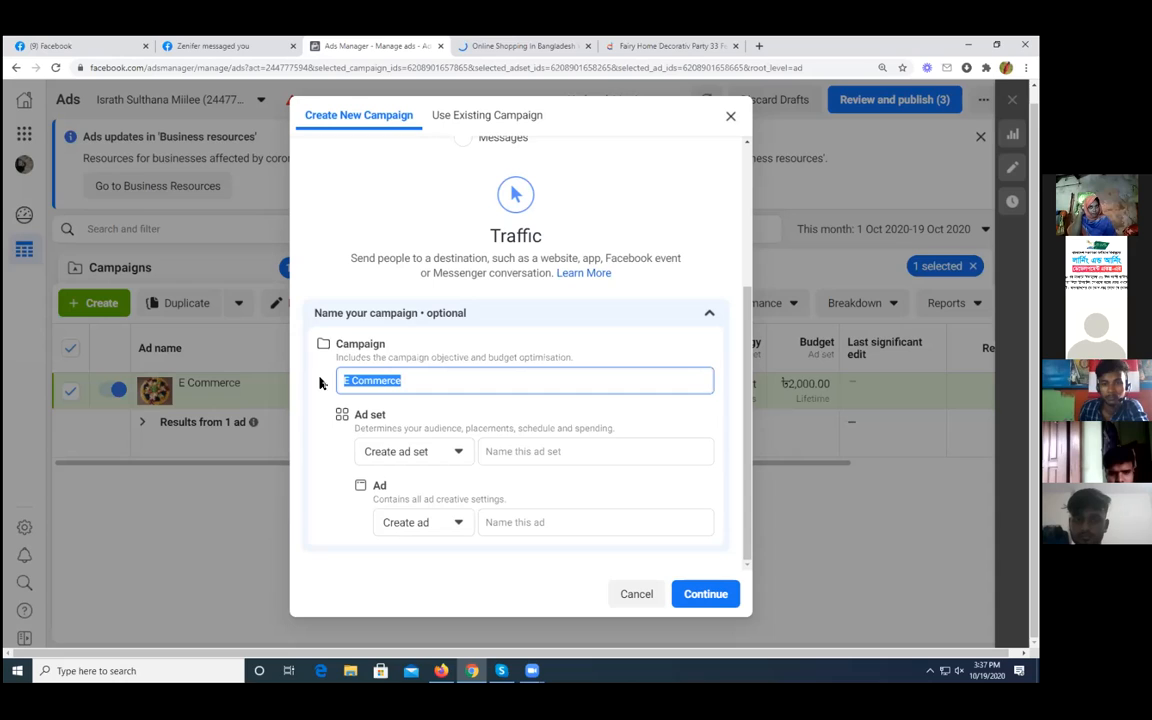
pyautogui.click(505, 451)
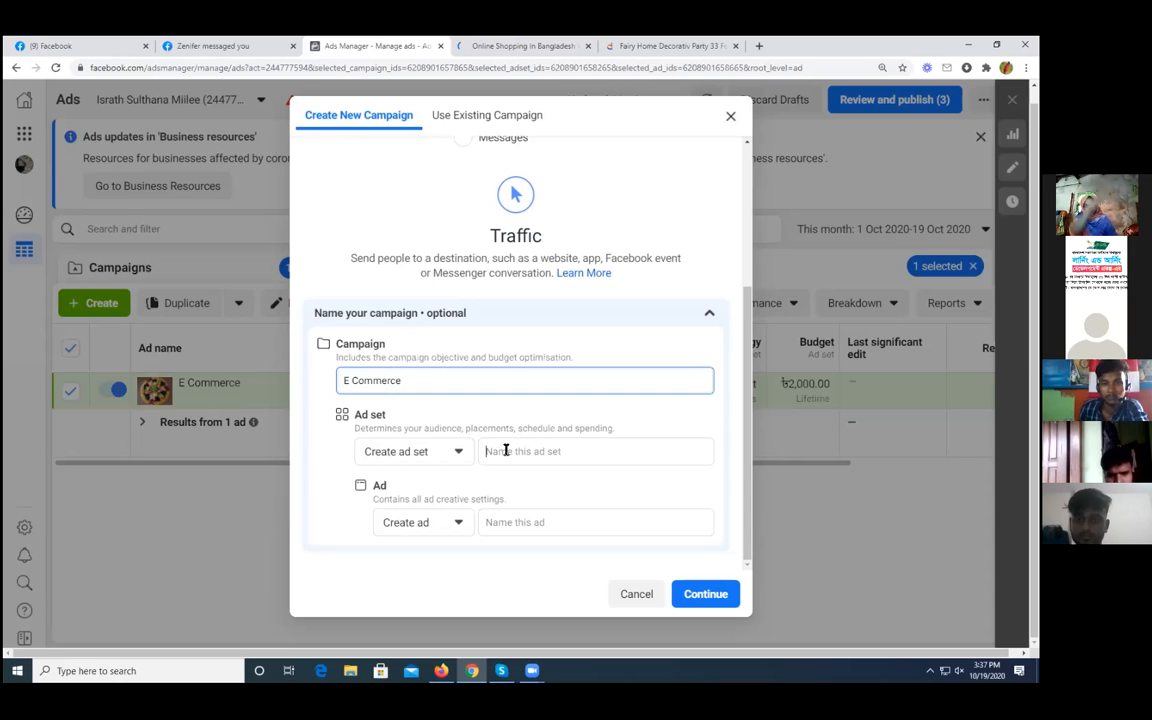
pyautogui.hotkey('ctrl', 'v')
pyautogui.click(529, 522)
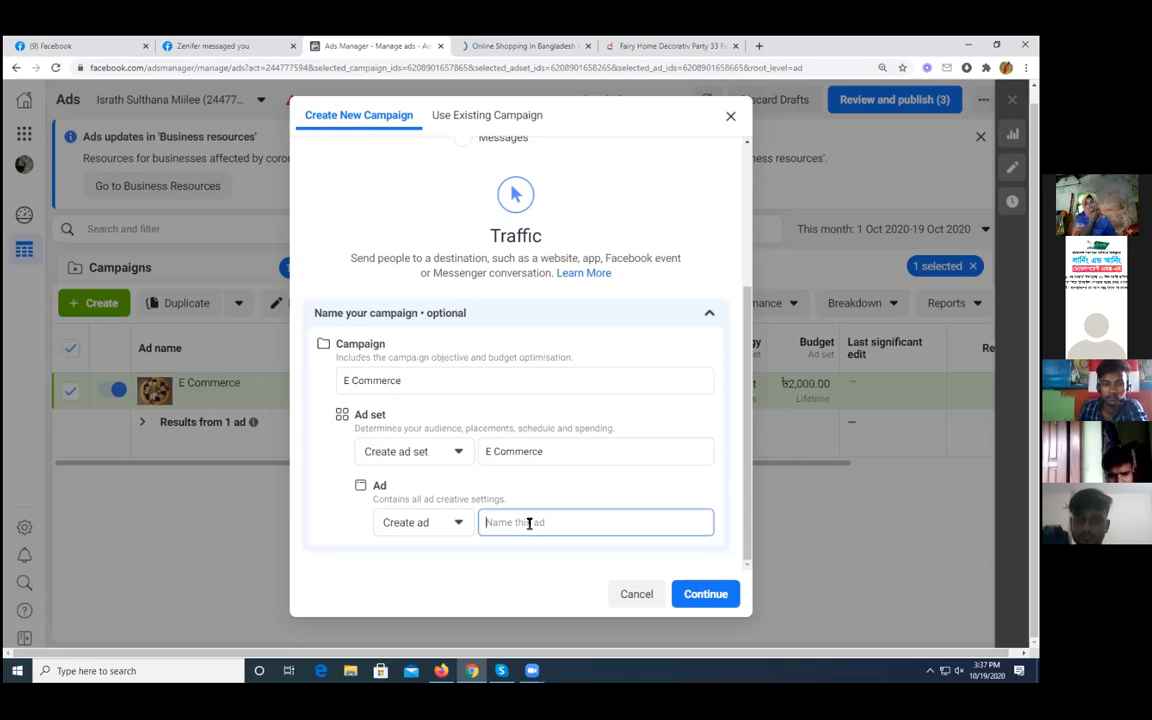
pyautogui.hotkey('ctrl', 'v')
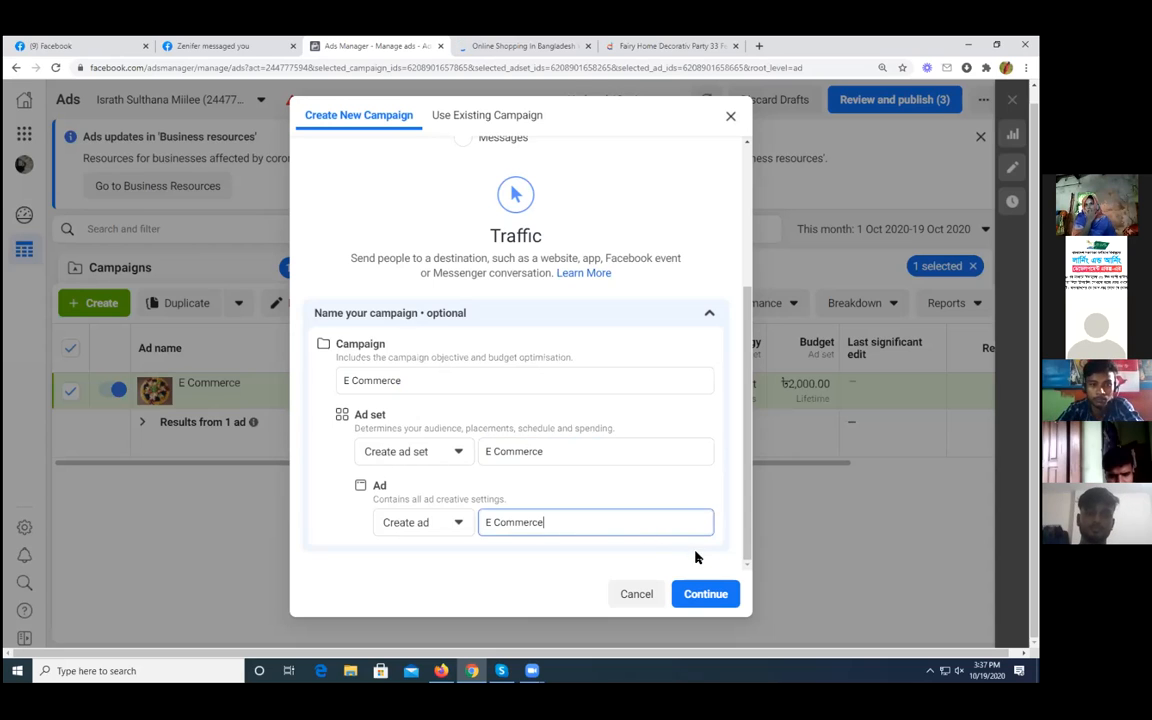
pyautogui.click(700, 594)
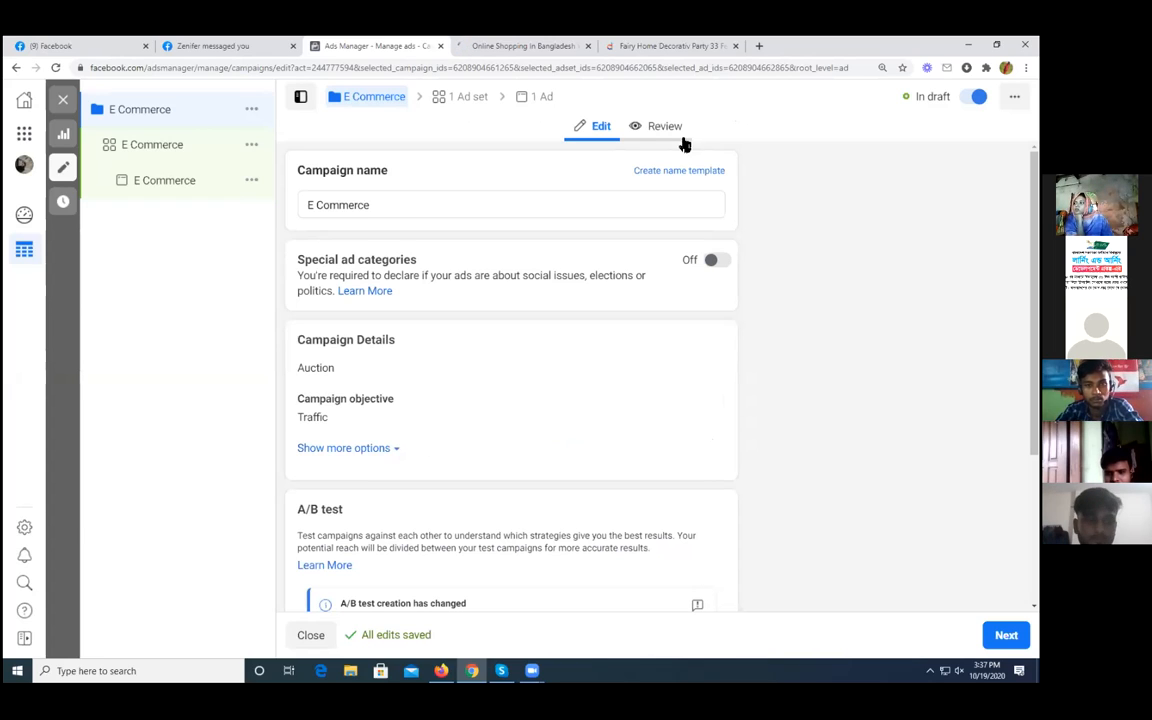
# Step: Close the Daraz home page and proceed from the campaign settings to the E Commerce ad set
pyautogui.click(587, 46)
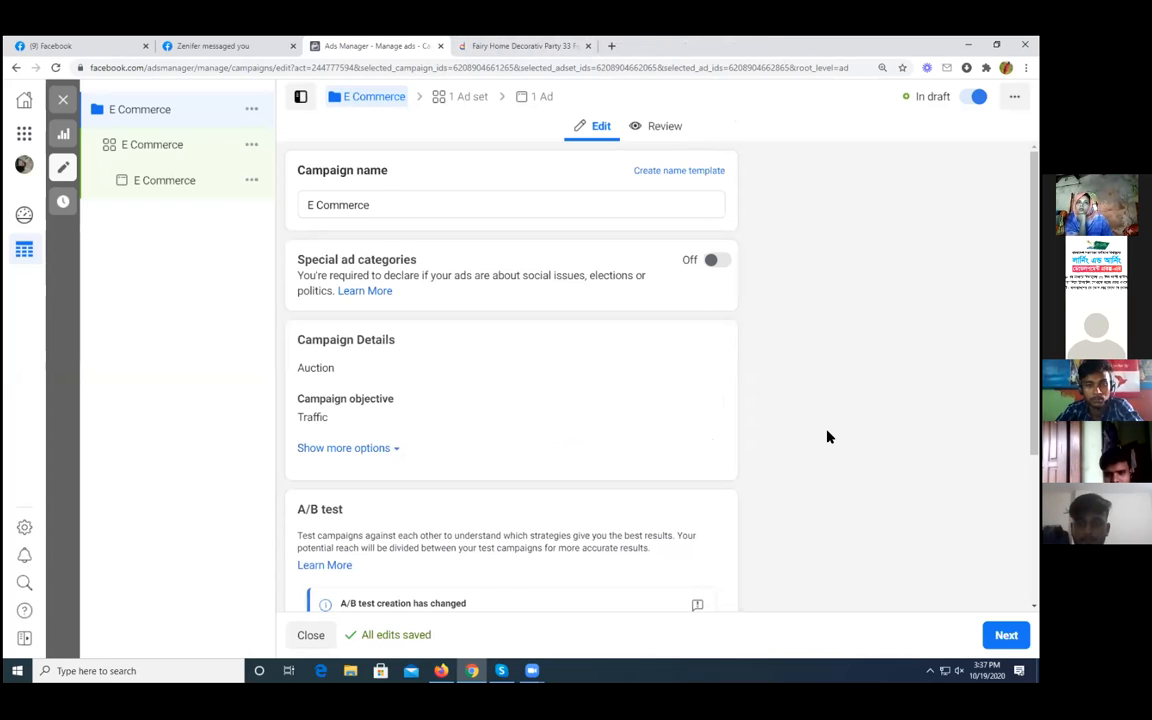
pyautogui.scroll(-3, 828, 437)
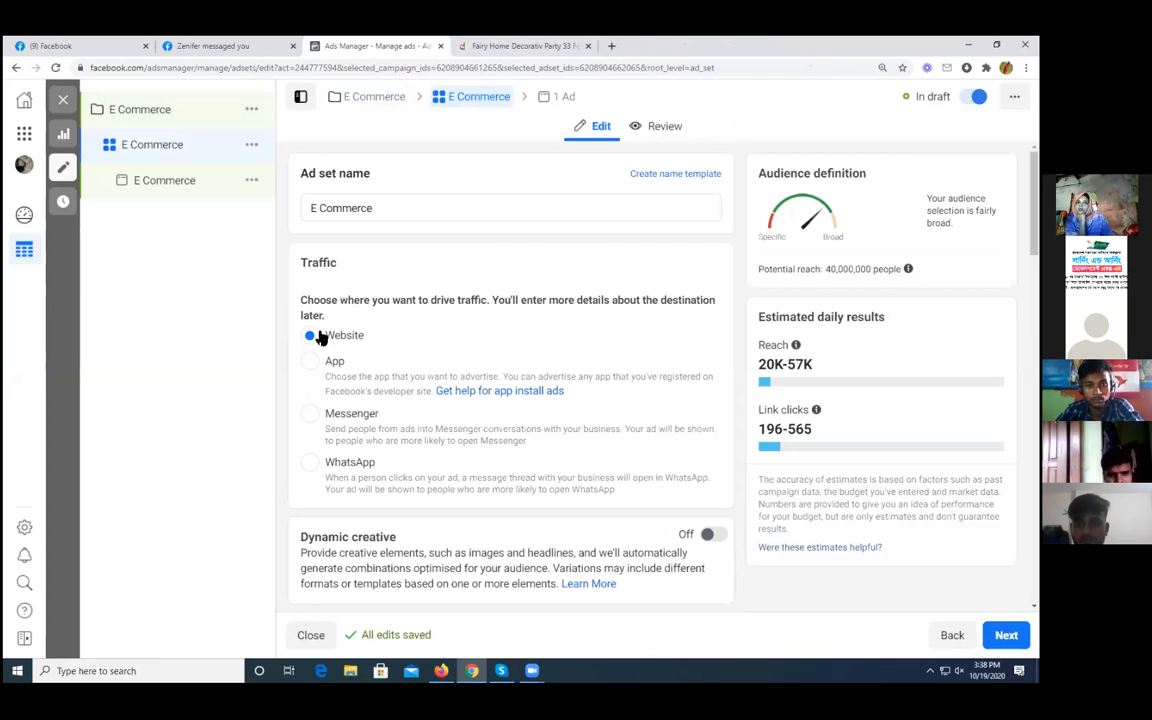
# Step: Review the E Commerce ad set's traffic, budget, audience, placement and delivery settings, and proceed to the ad
pyautogui.scroll(-3, 290, 355)
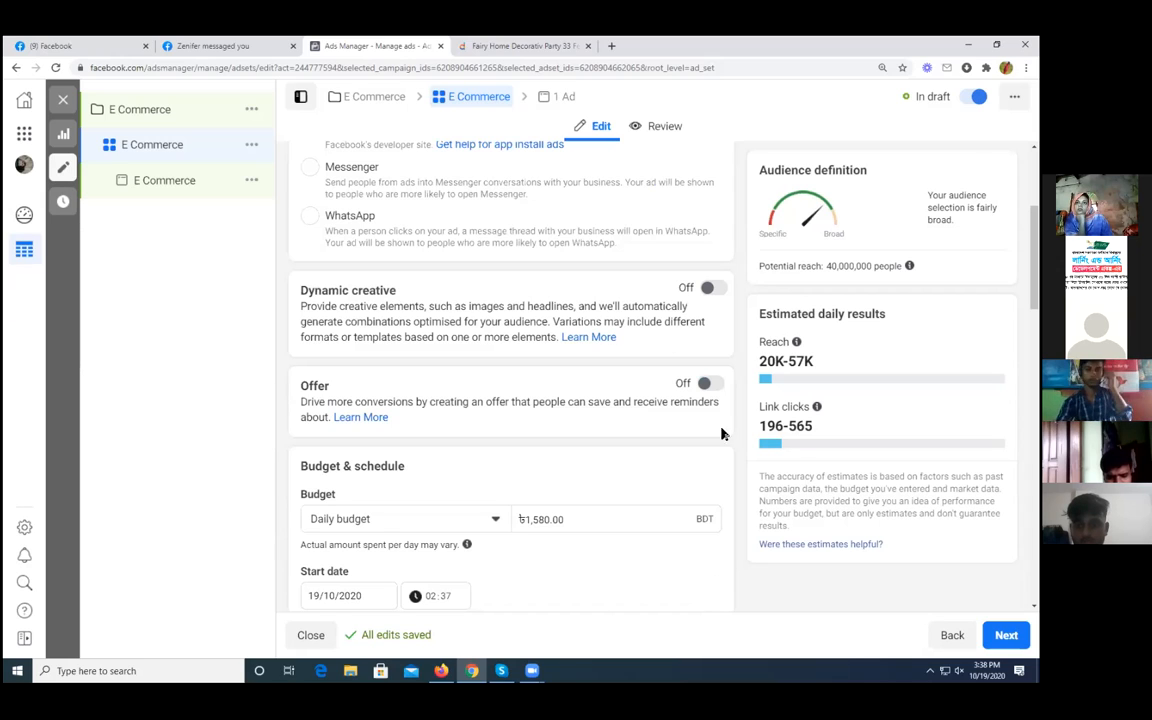
pyautogui.scroll(-3, 697, 512)
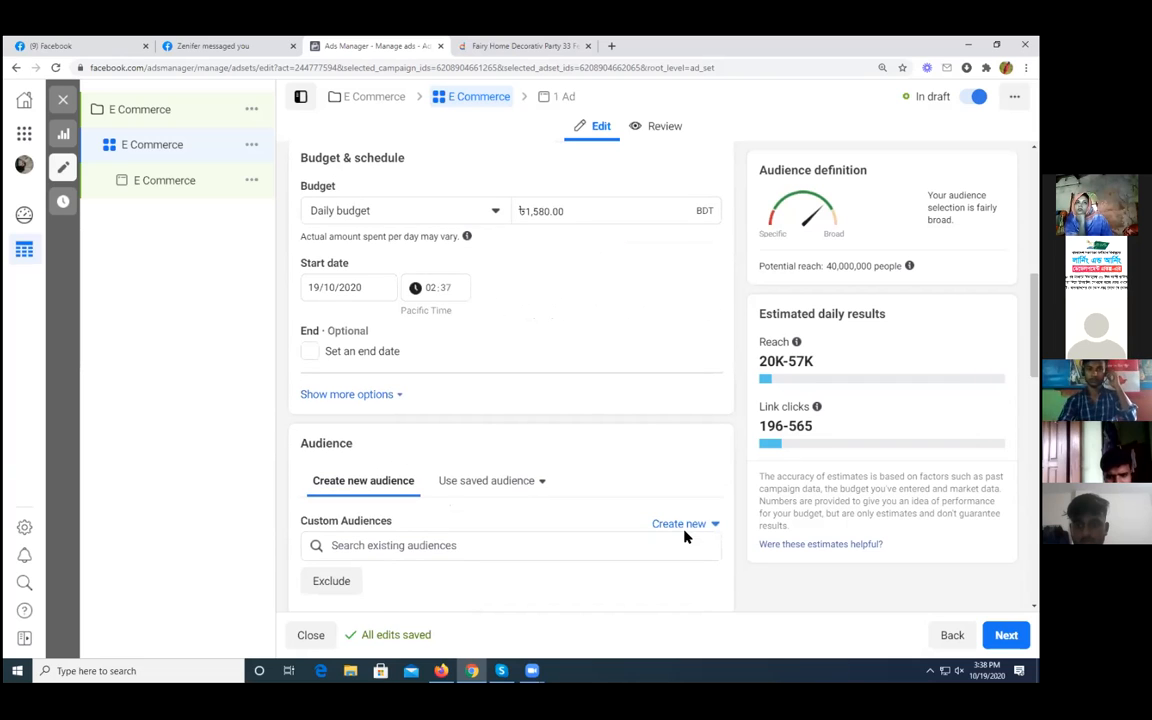
pyautogui.scroll(-3, 700, 545)
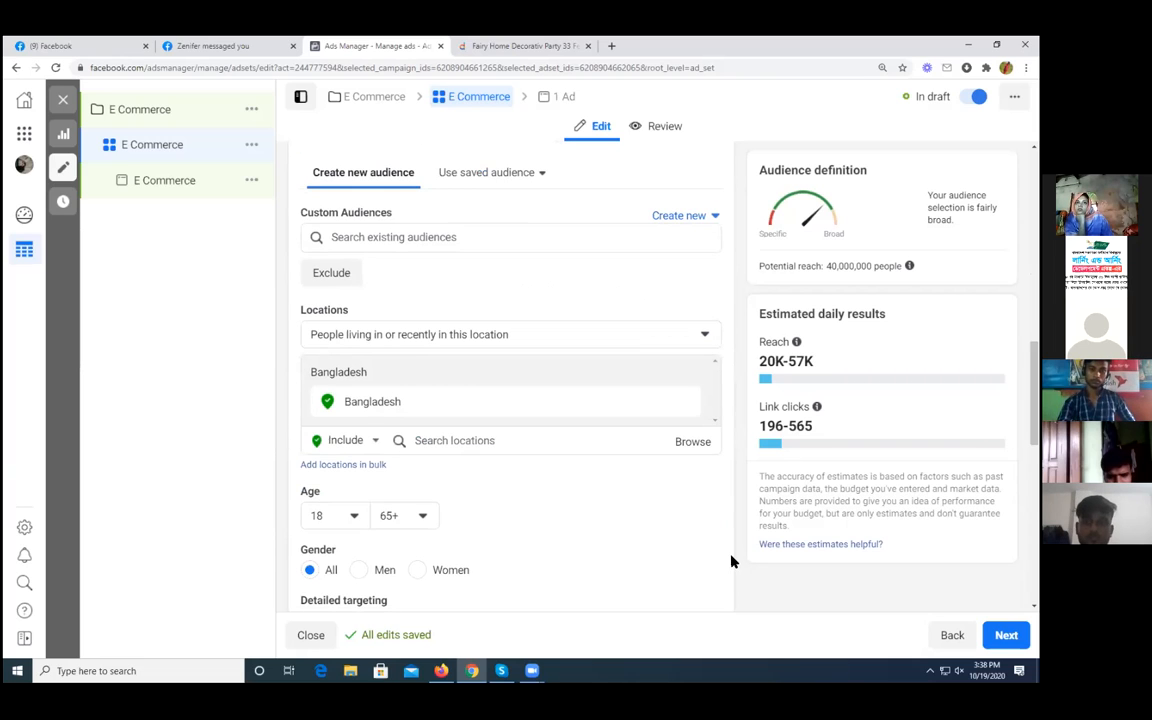
pyautogui.scroll(-3, 731, 562)
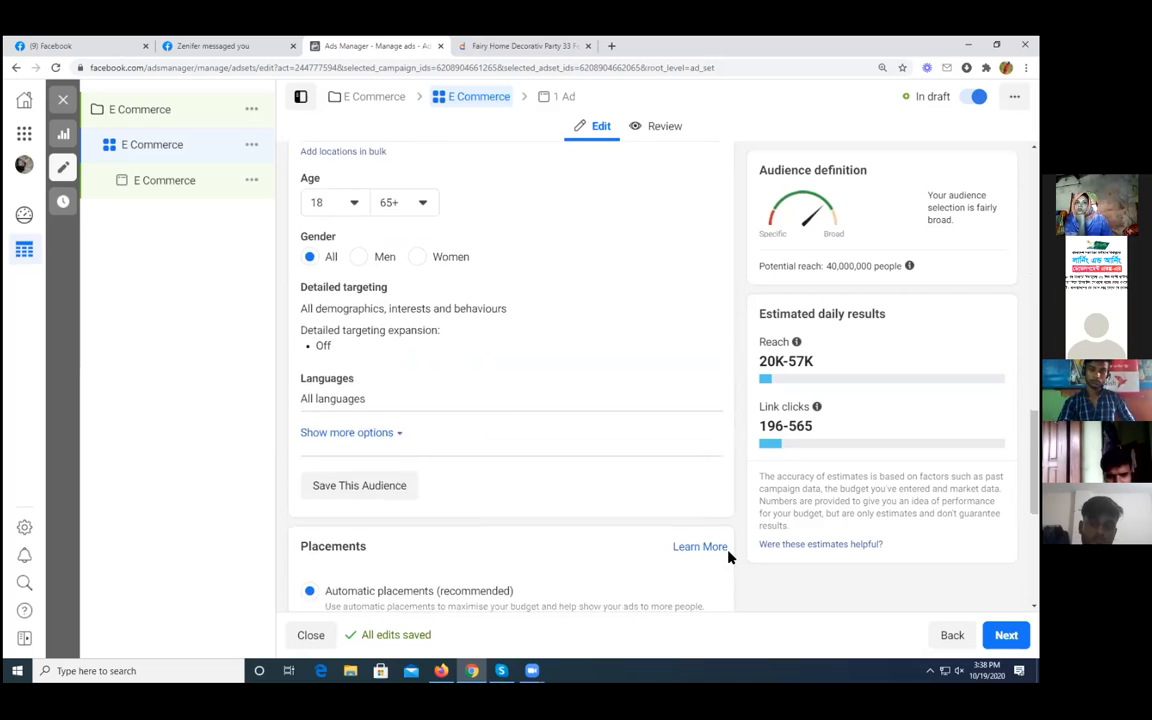
pyautogui.scroll(-2, 729, 557)
pyautogui.scroll(-1, 751, 555)
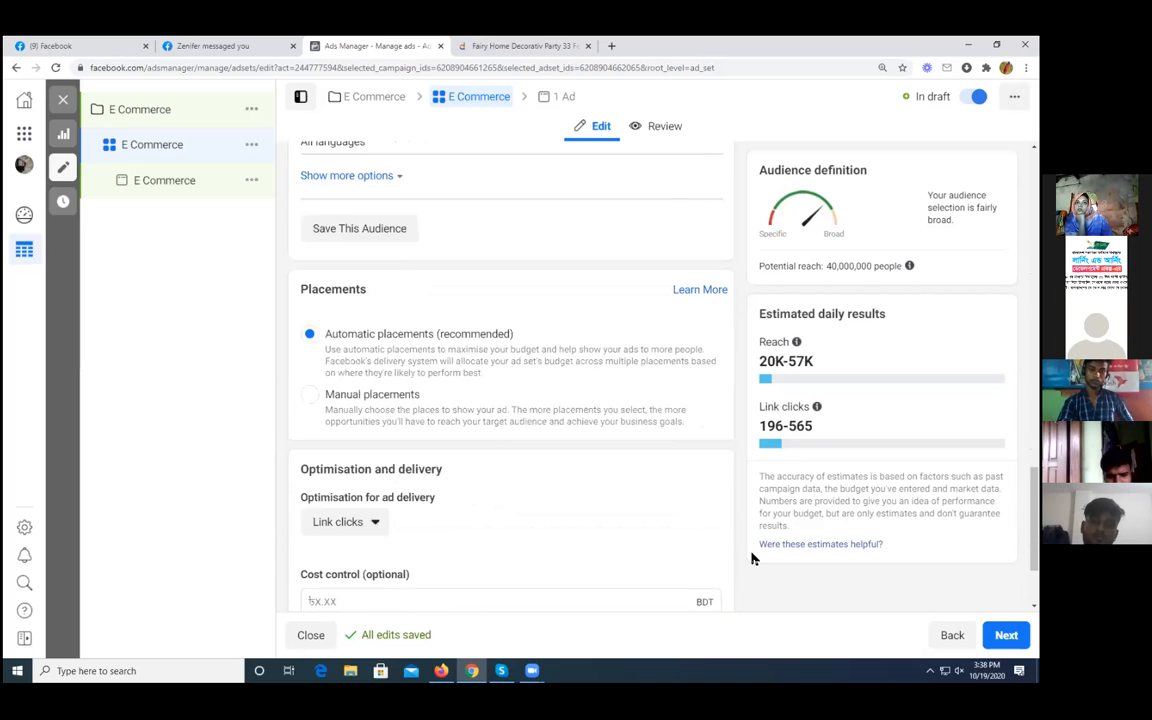
pyautogui.scroll(-1, 754, 558)
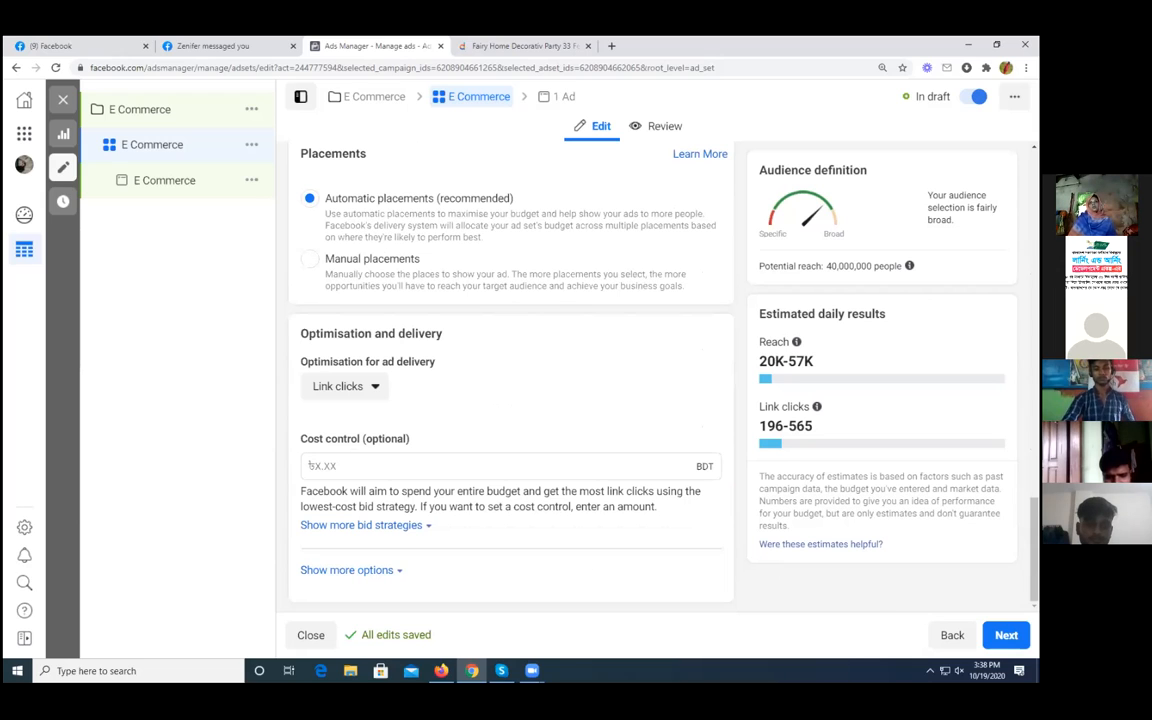
pyautogui.click(1006, 635)
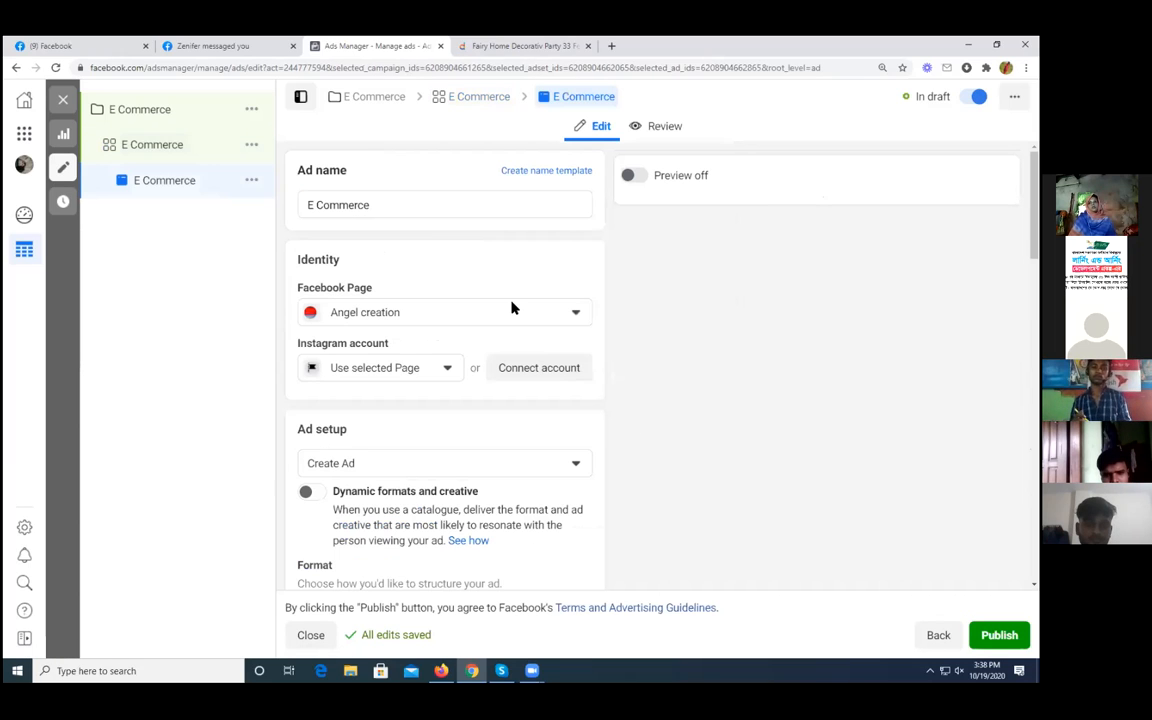
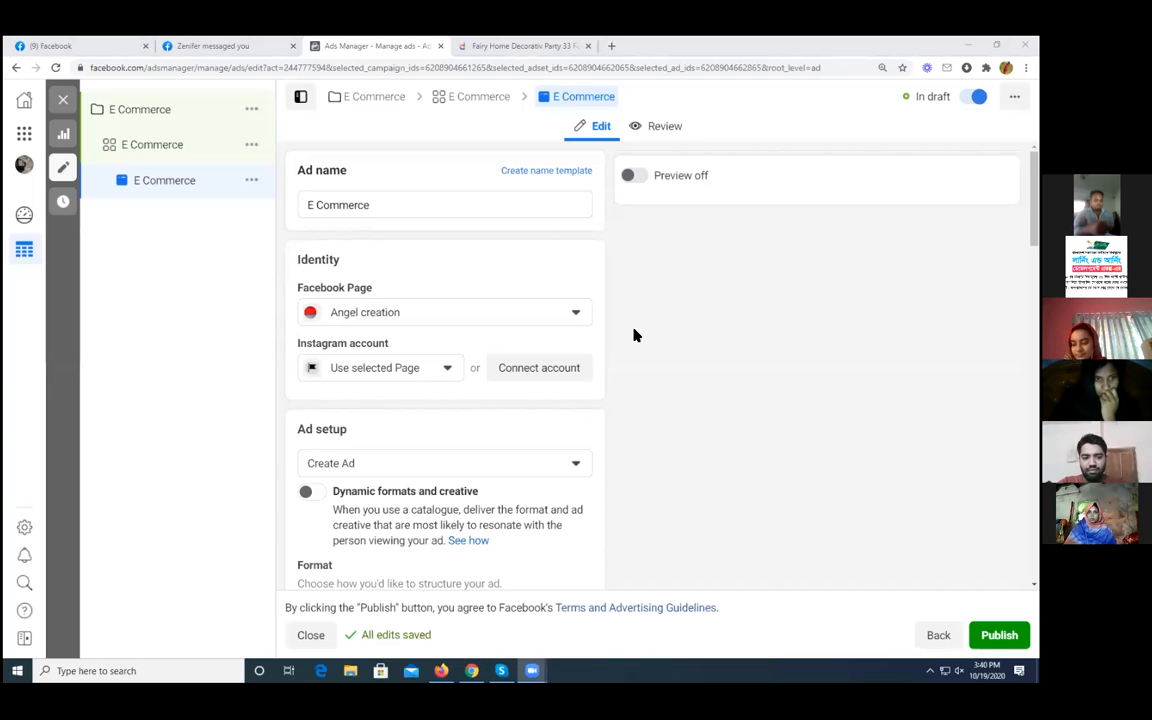
# Step: Set the ad's Facebook Page identity to Healthy Life Style
pyautogui.click(509, 160)
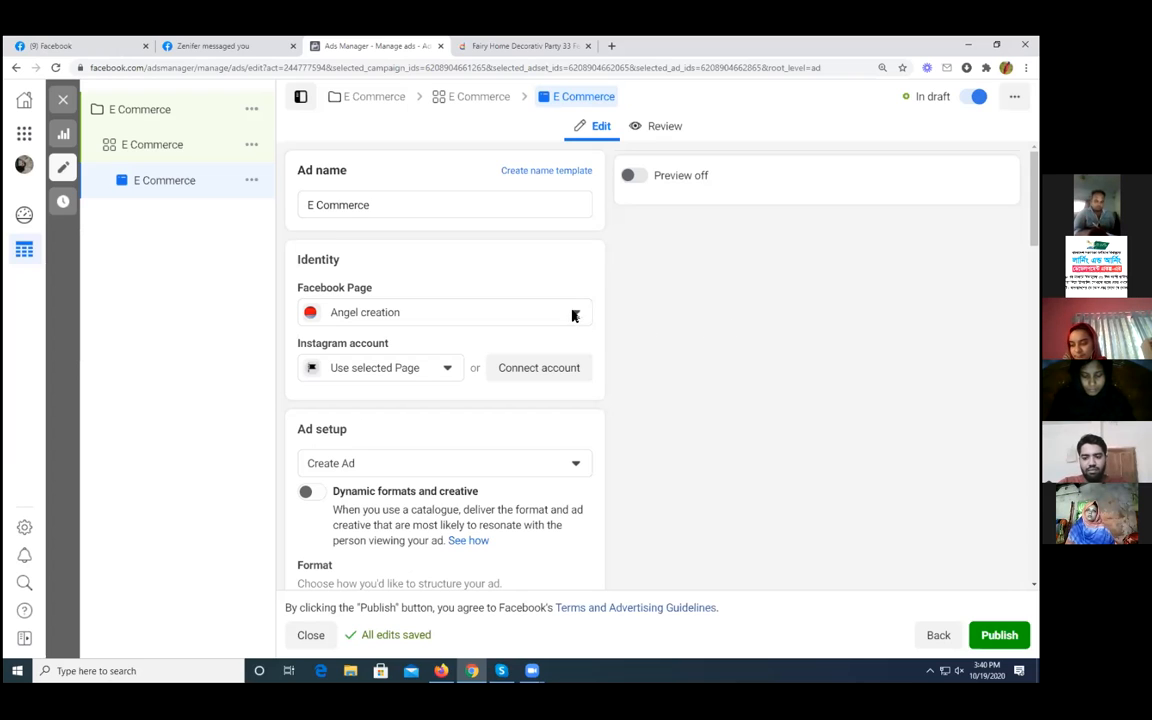
pyautogui.click(443, 316)
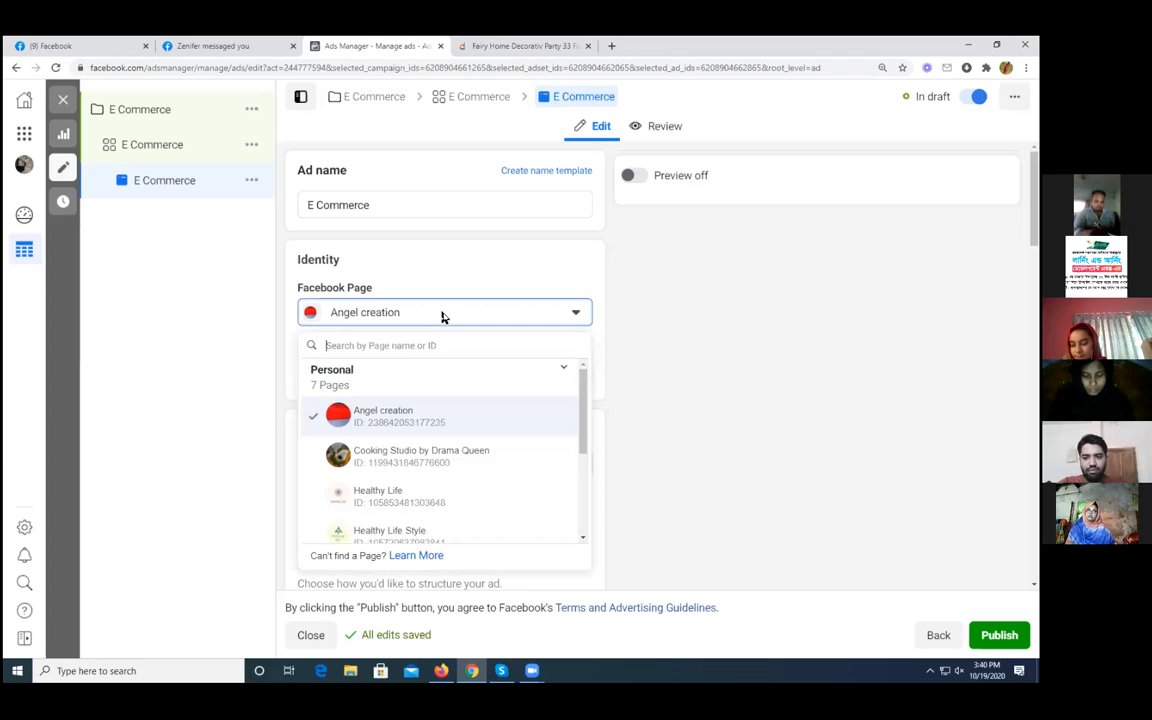
pyautogui.click(408, 528)
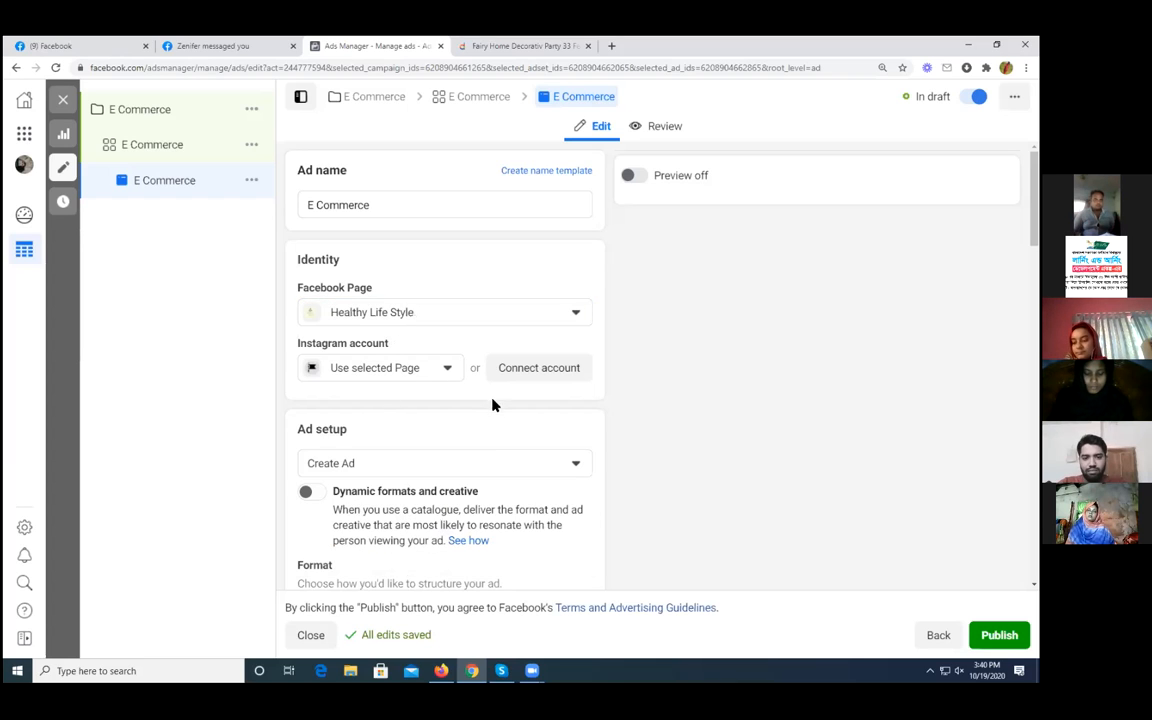
# Step: Check the ad setup options, keep Create Ad, and choose the Carousel format
pyautogui.scroll(-2, 440, 400)
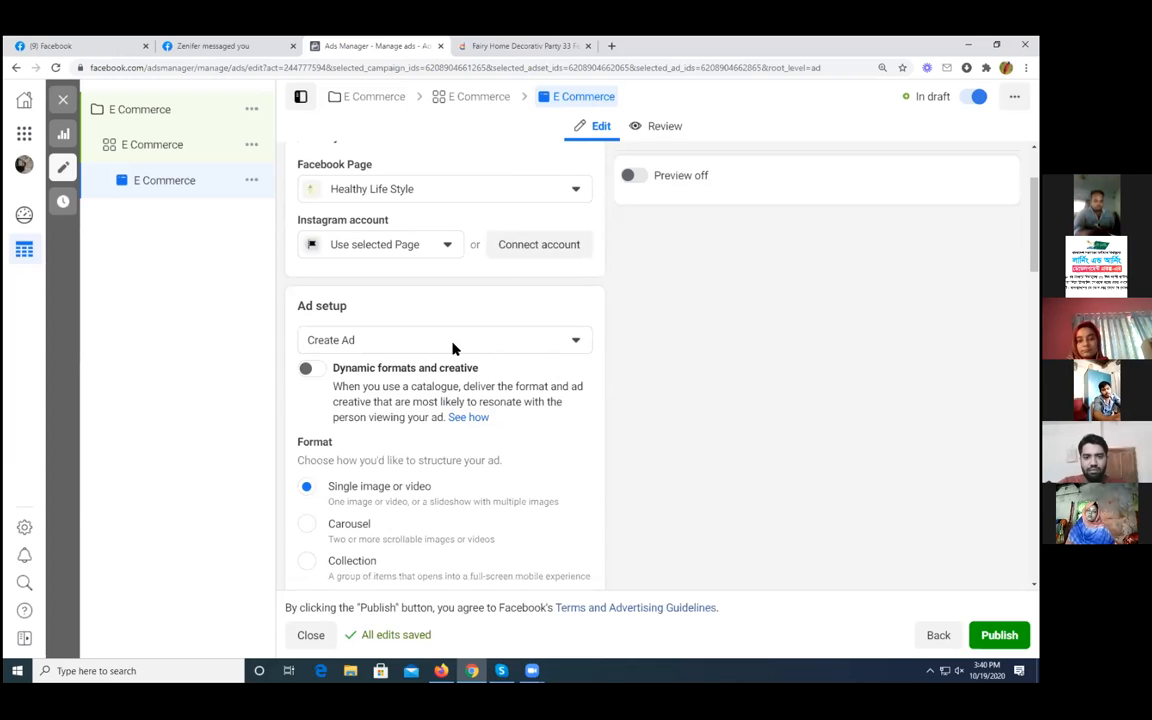
pyautogui.click(576, 342)
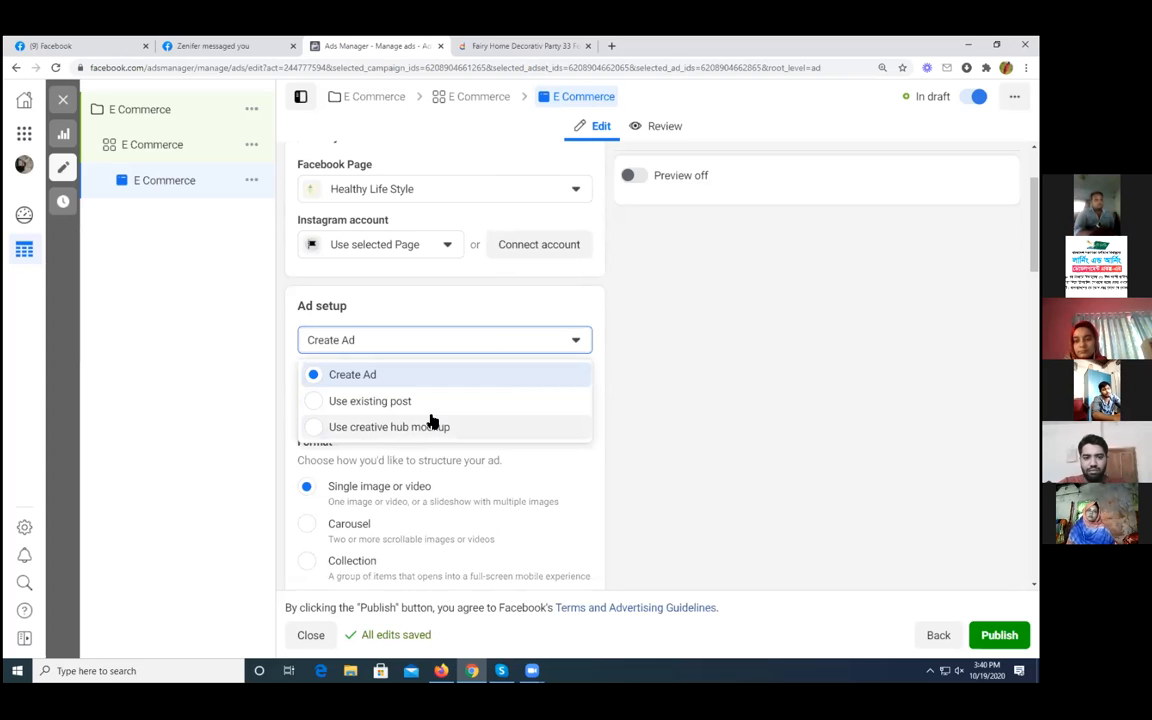
pyautogui.click(638, 340)
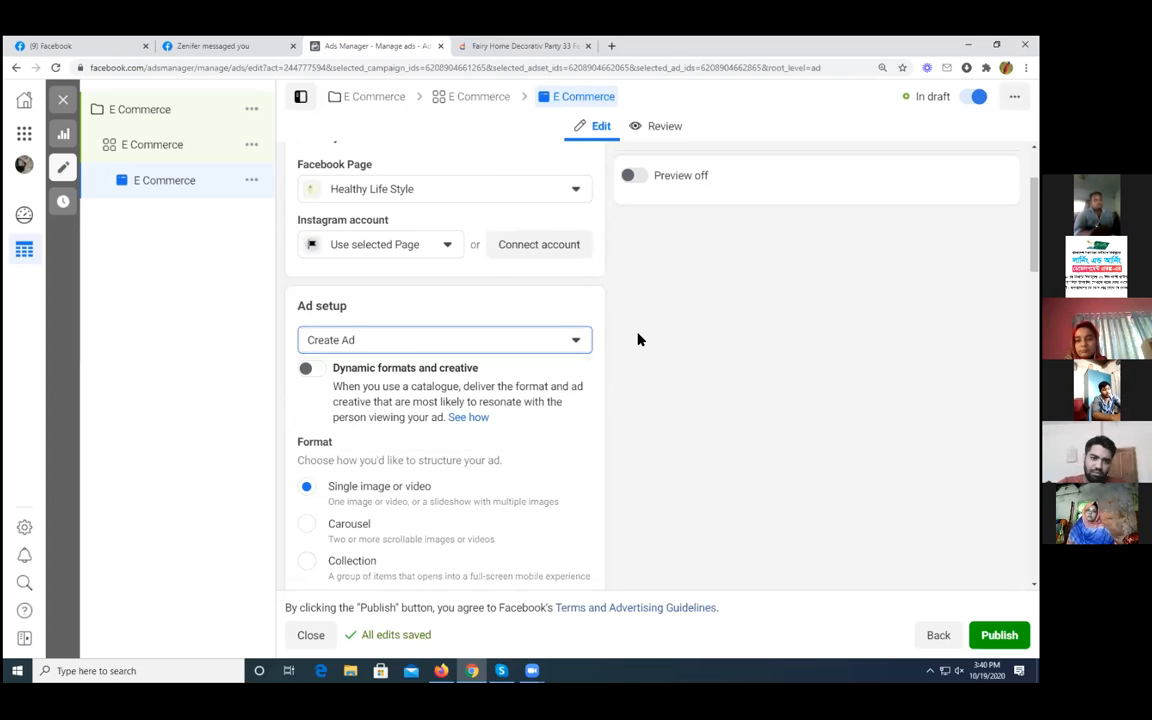
pyautogui.scroll(-2, 573, 391)
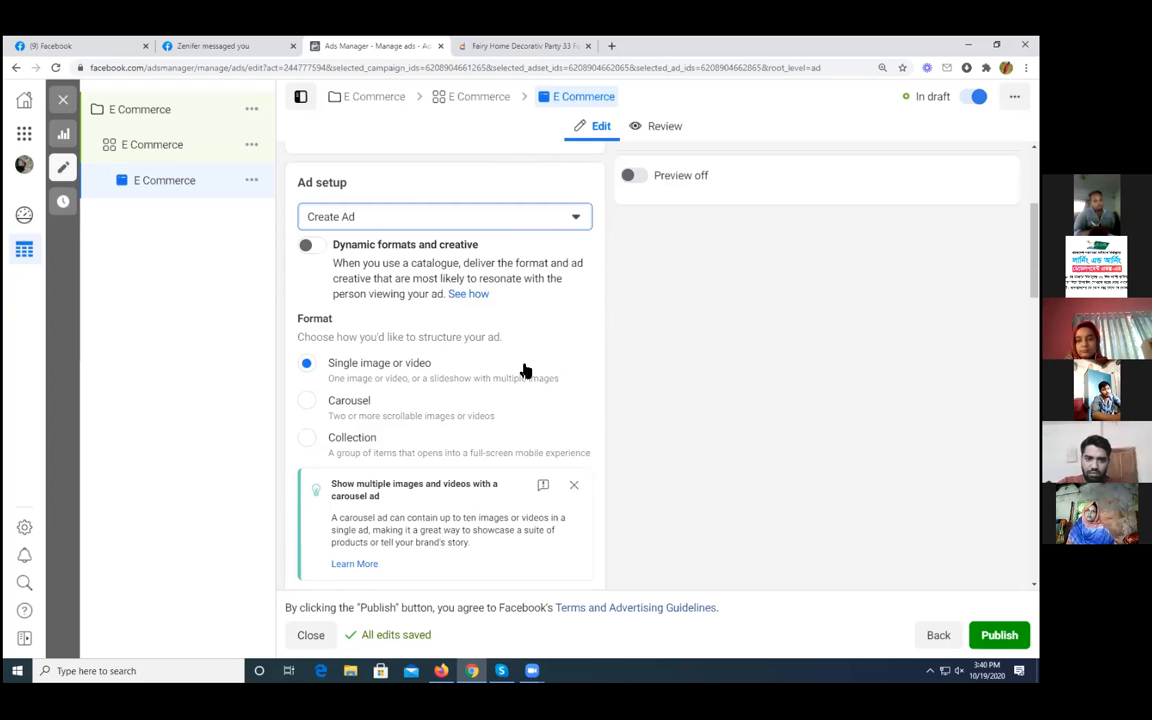
pyautogui.click(311, 405)
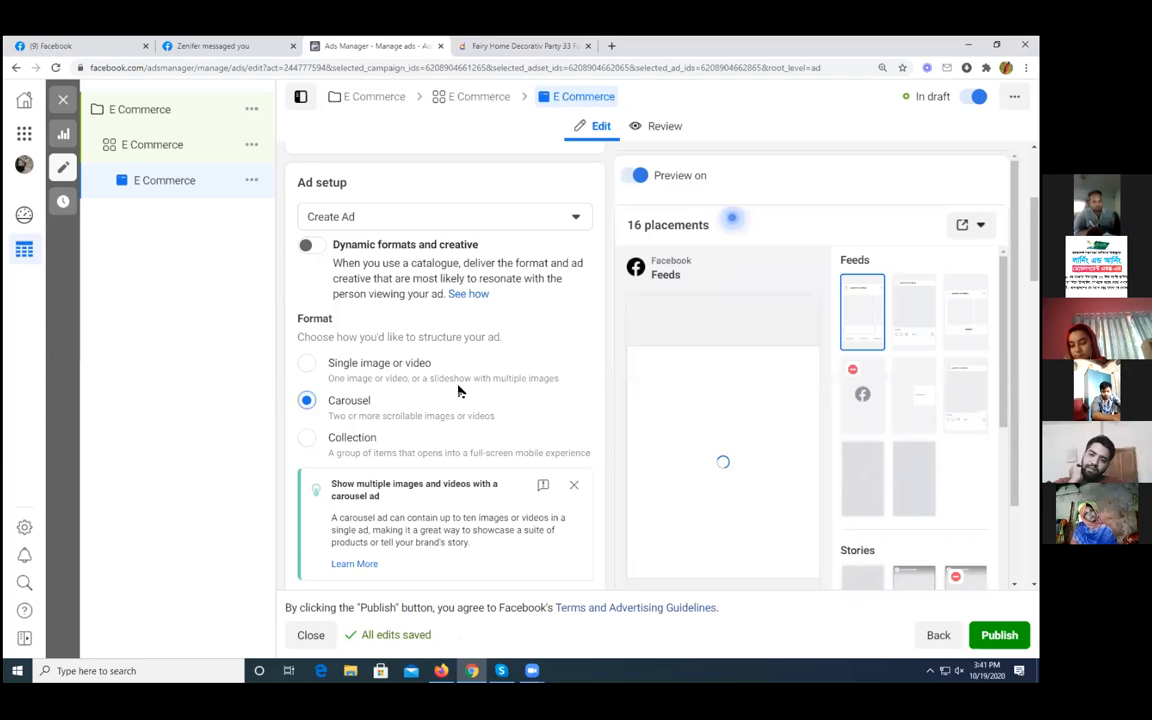
# Step: Examine the Facebook Feeds preview by browsing forward through the carousel cards and back to the first one
pyautogui.scroll(-2, 460, 390)
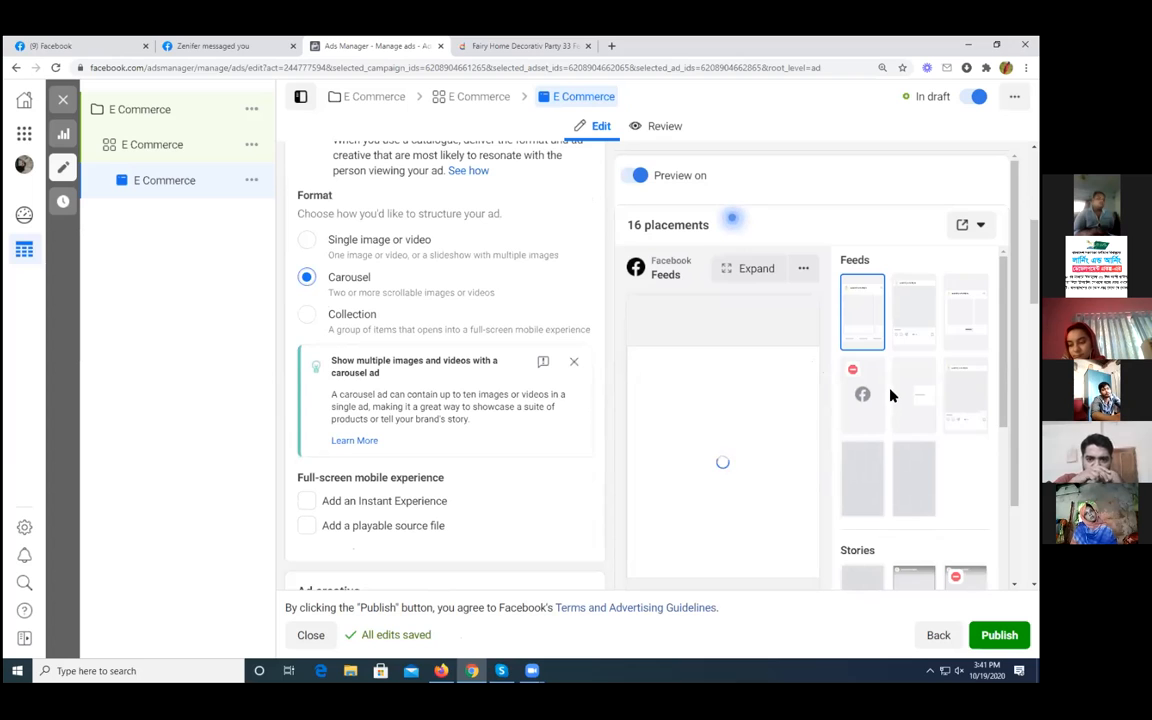
pyautogui.scroll(-1, 890, 392)
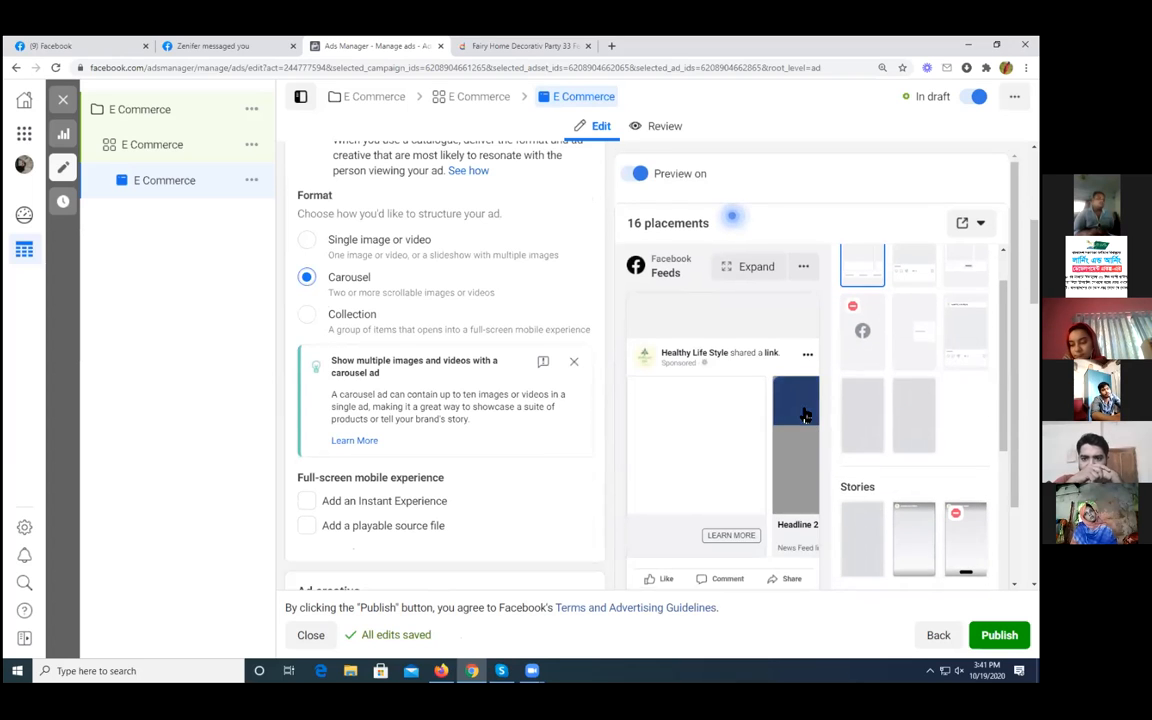
pyautogui.scroll(-1, 803, 410)
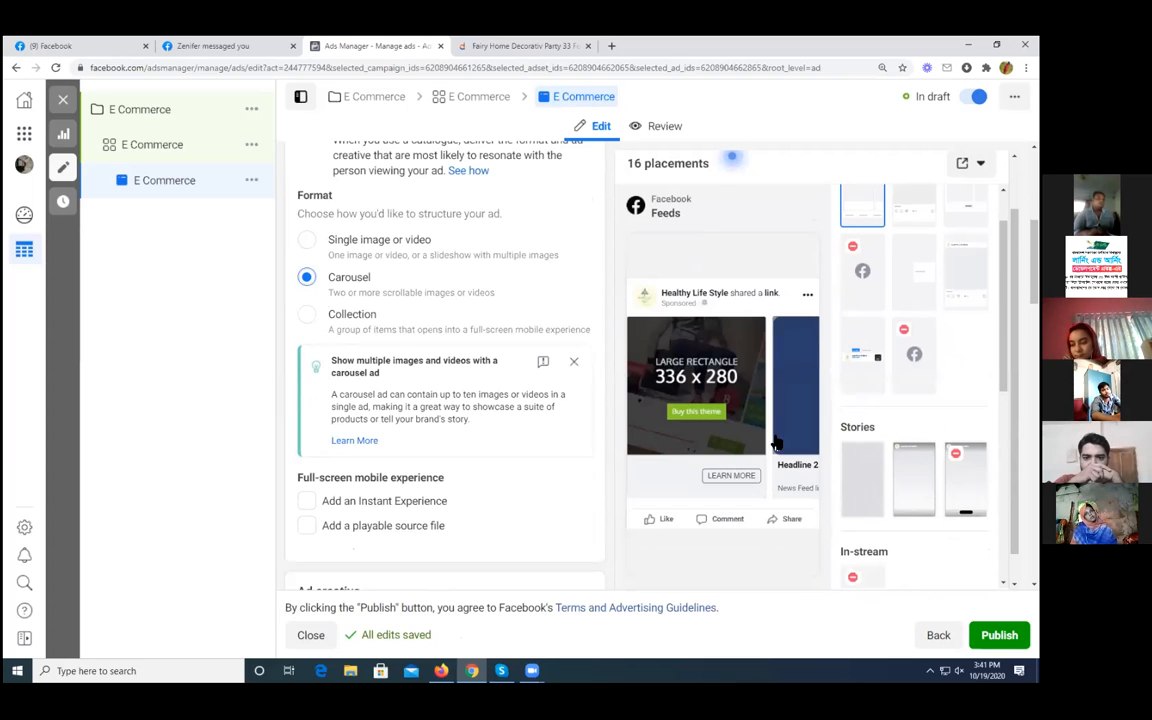
pyautogui.click(797, 390)
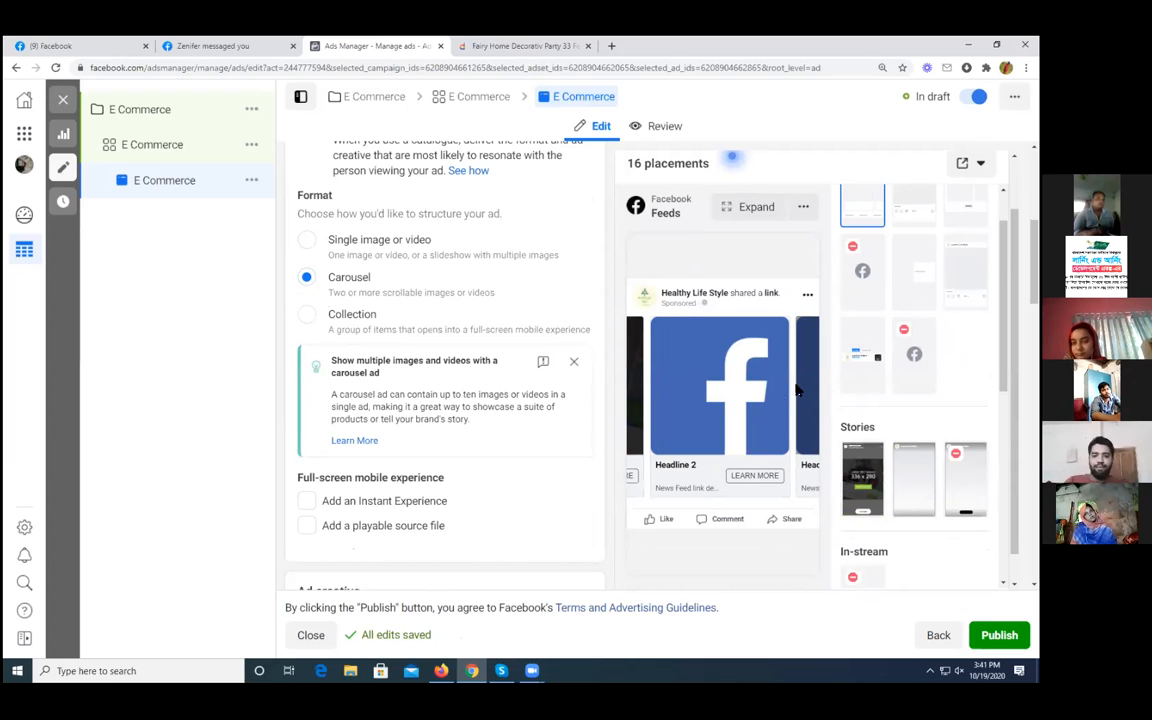
pyautogui.click(802, 411)
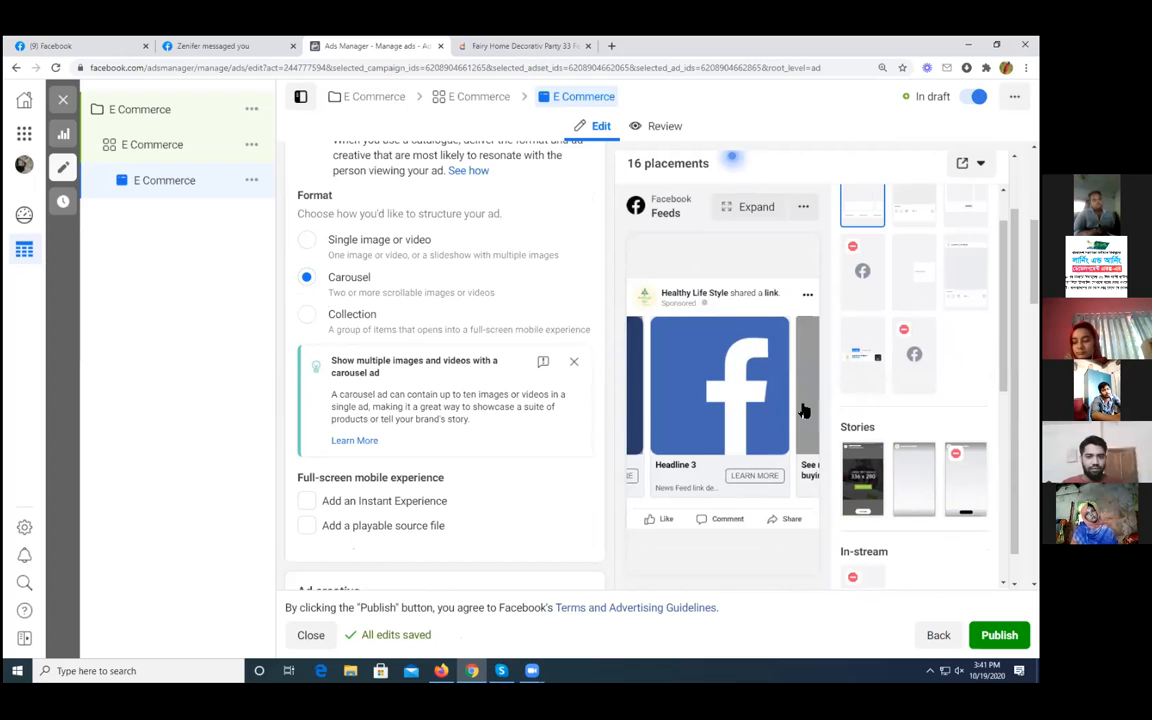
pyautogui.click(803, 409)
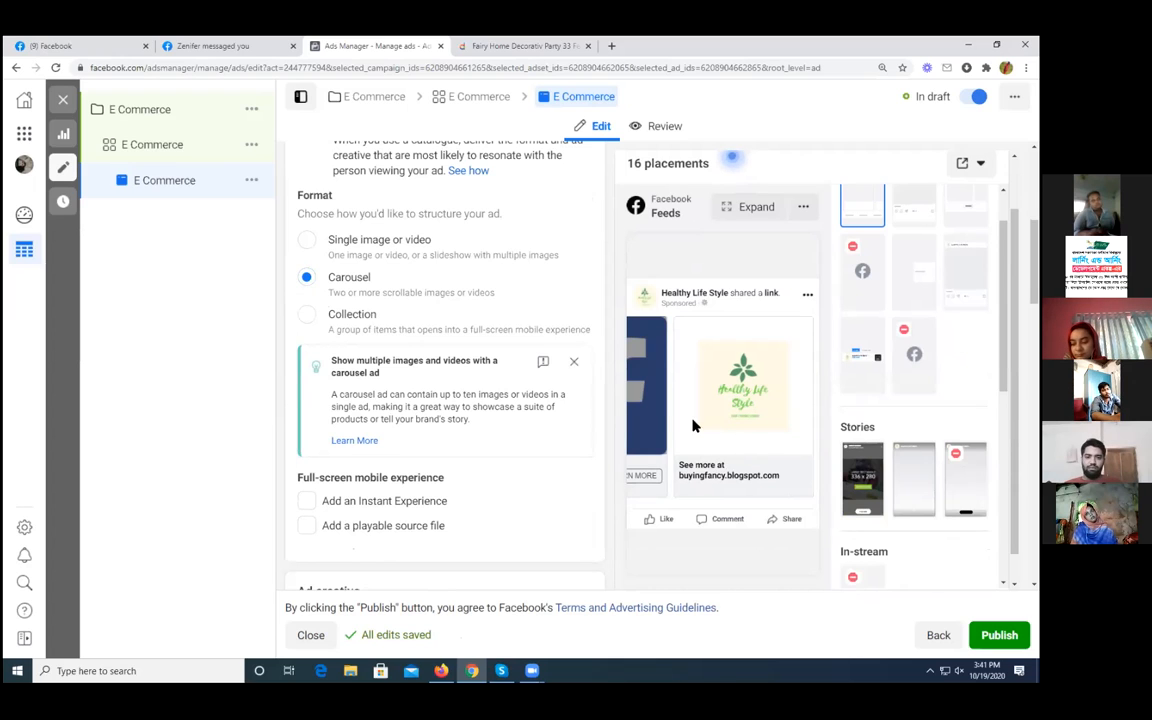
pyautogui.click(637, 399)
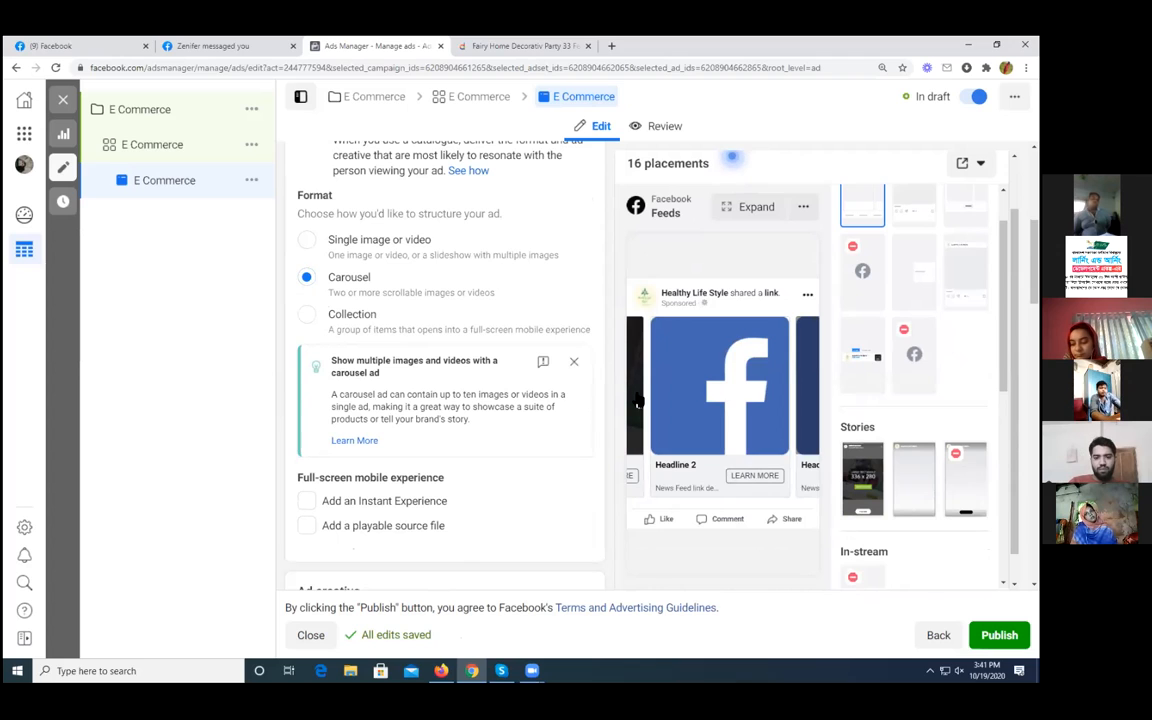
pyautogui.click(637, 399)
pyautogui.click(637, 399)
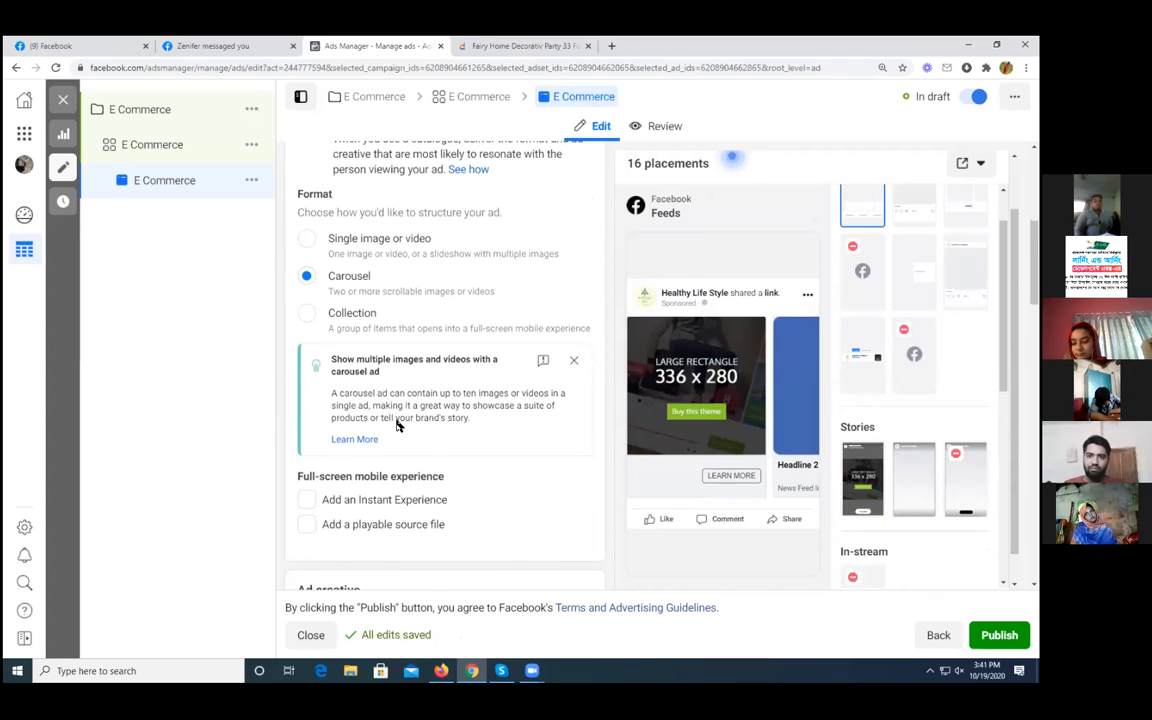
# Step: Add the 960 × 720 account image of the plated dish topped with grapes to the first carousel card
pyautogui.scroll(-2, 398, 420)
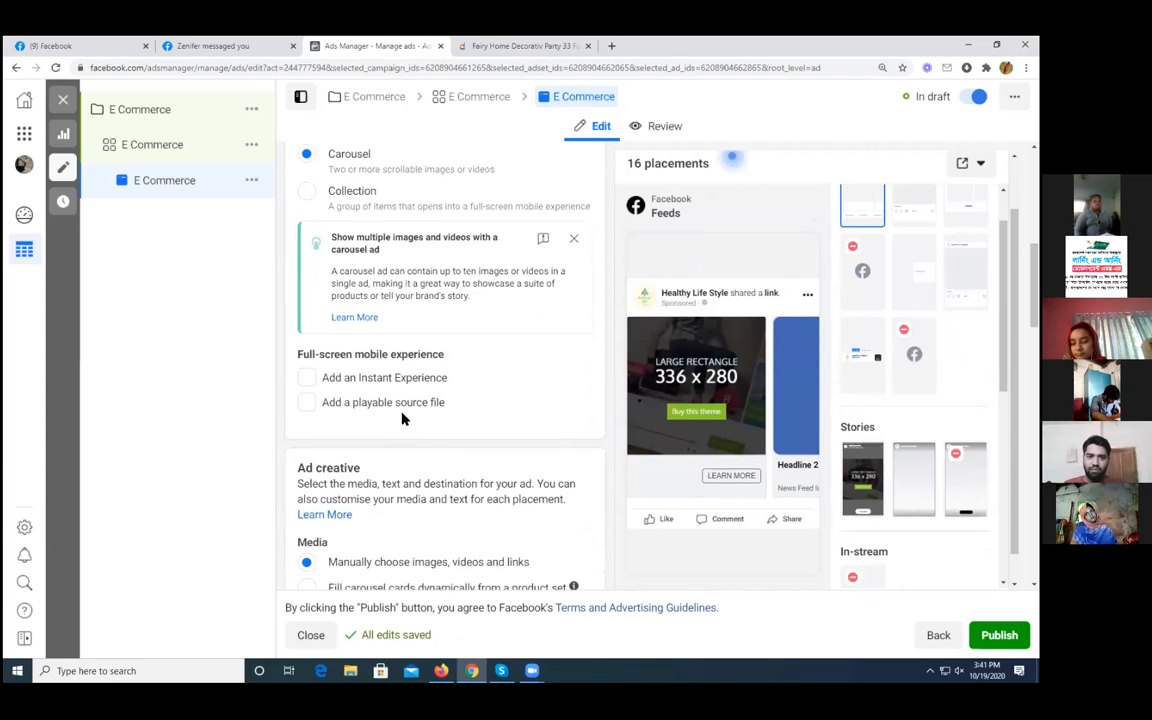
pyautogui.scroll(-2, 404, 419)
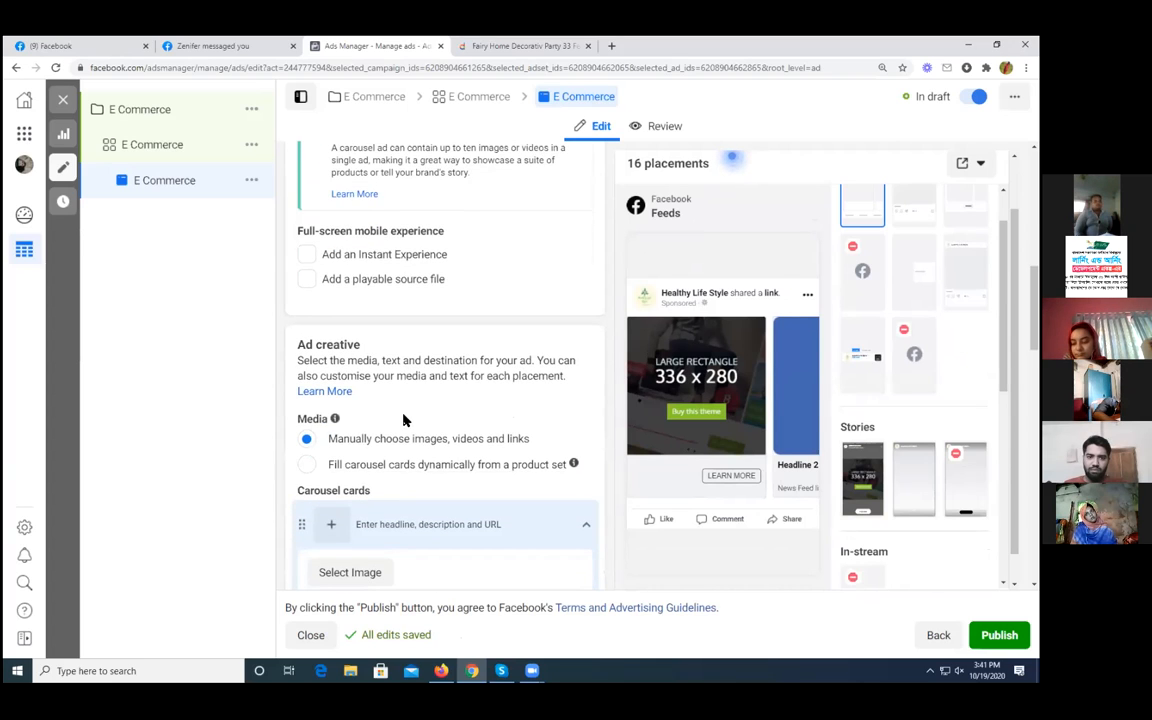
pyautogui.scroll(-2, 404, 419)
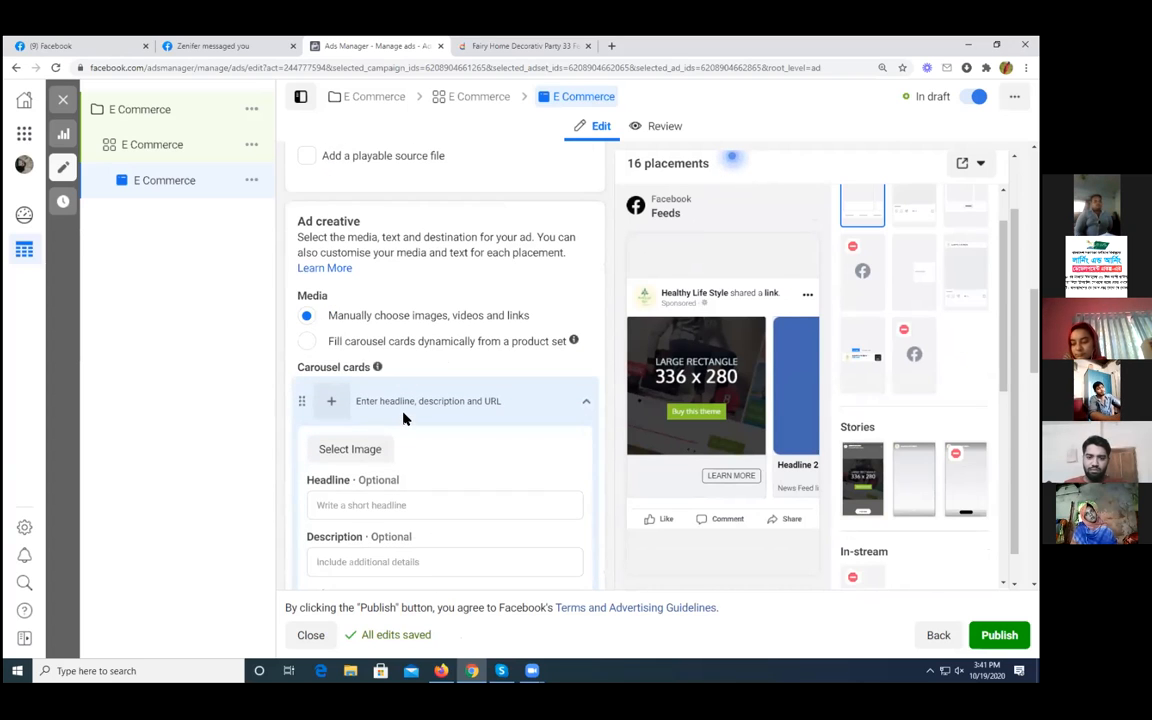
pyautogui.scroll(-2, 404, 419)
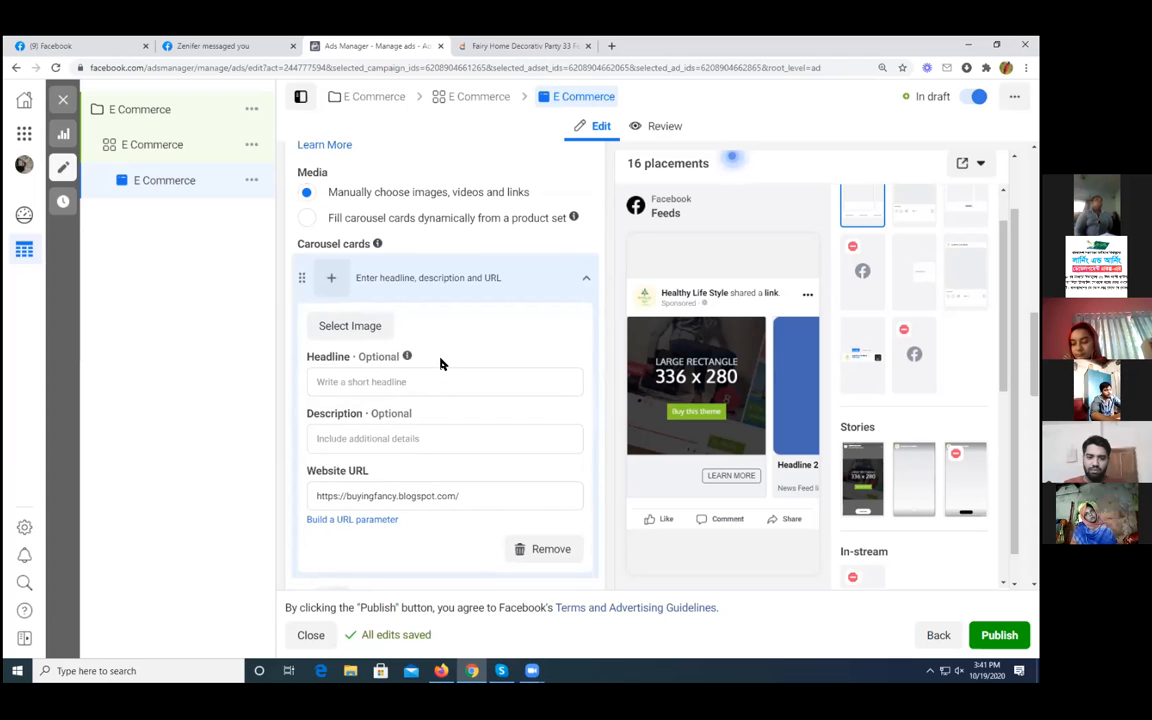
pyautogui.click(364, 334)
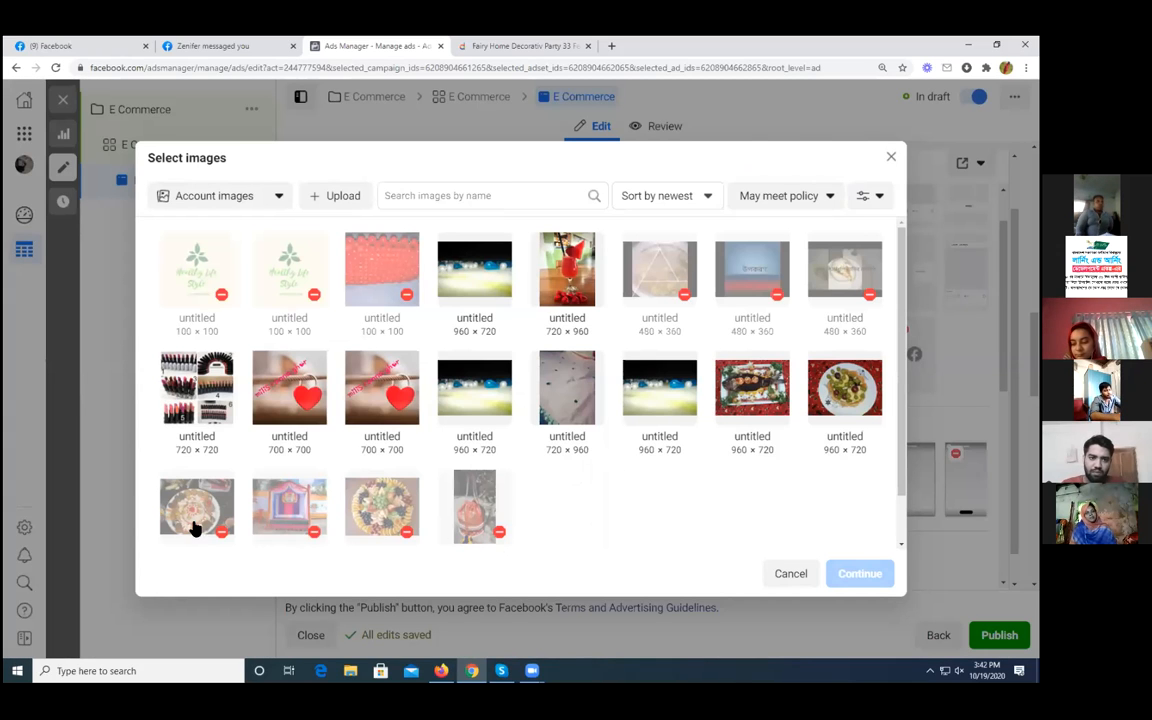
pyautogui.click(840, 391)
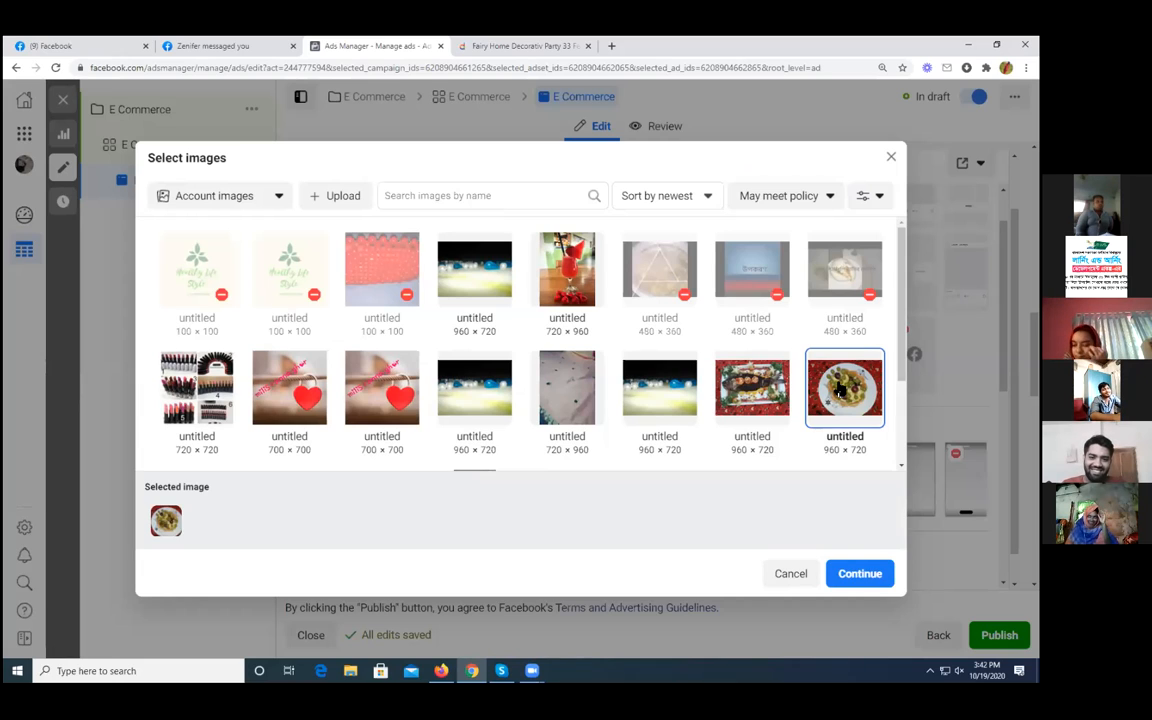
pyautogui.click(862, 574)
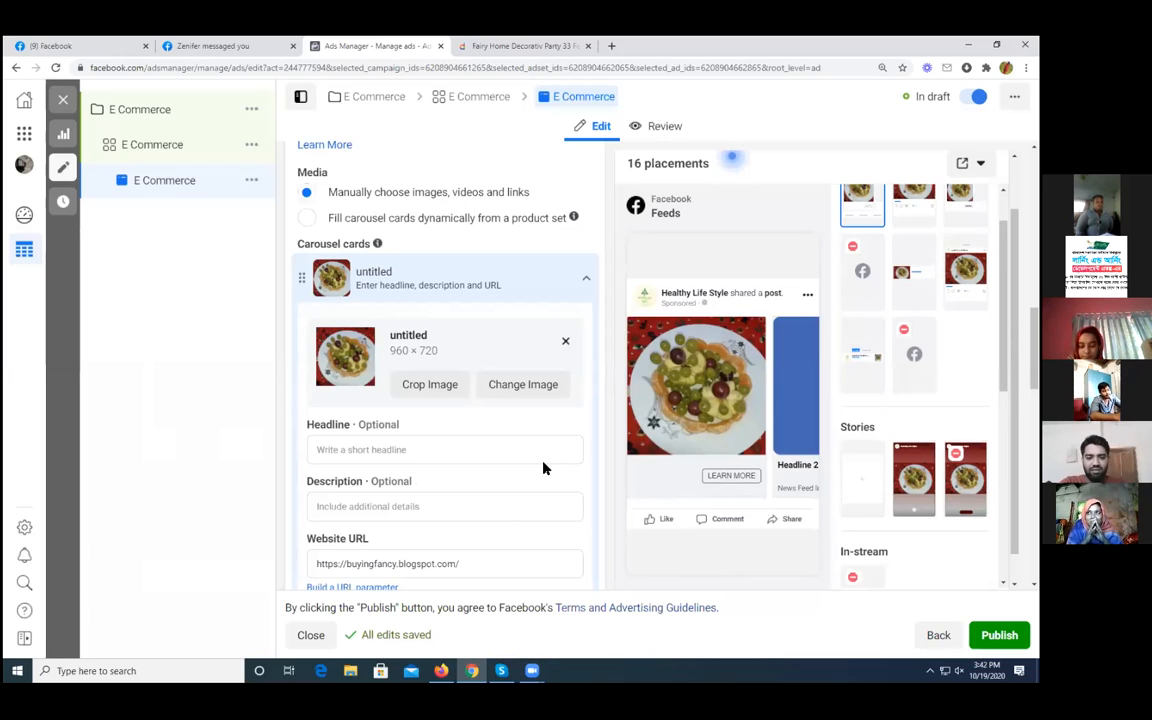
# Step: Start editing the first card's headline and switch to the Daraz product page for the Fairy Home Decorativ Party LED lights
pyautogui.click(374, 449)
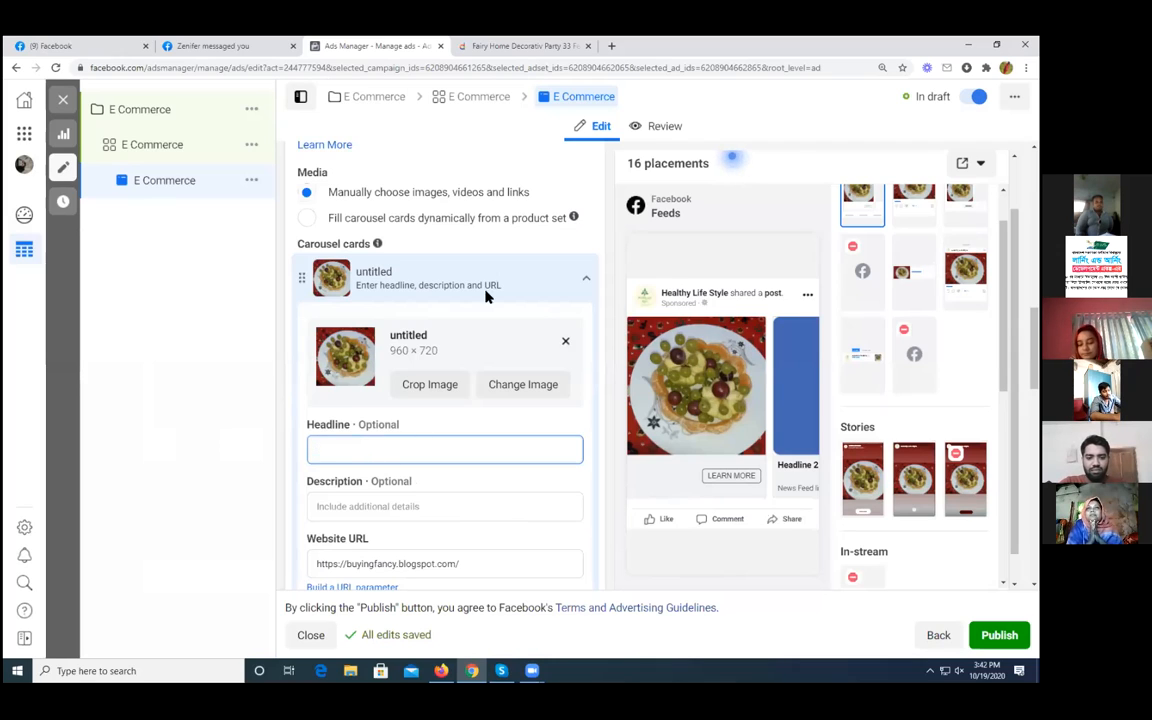
pyautogui.click(520, 47)
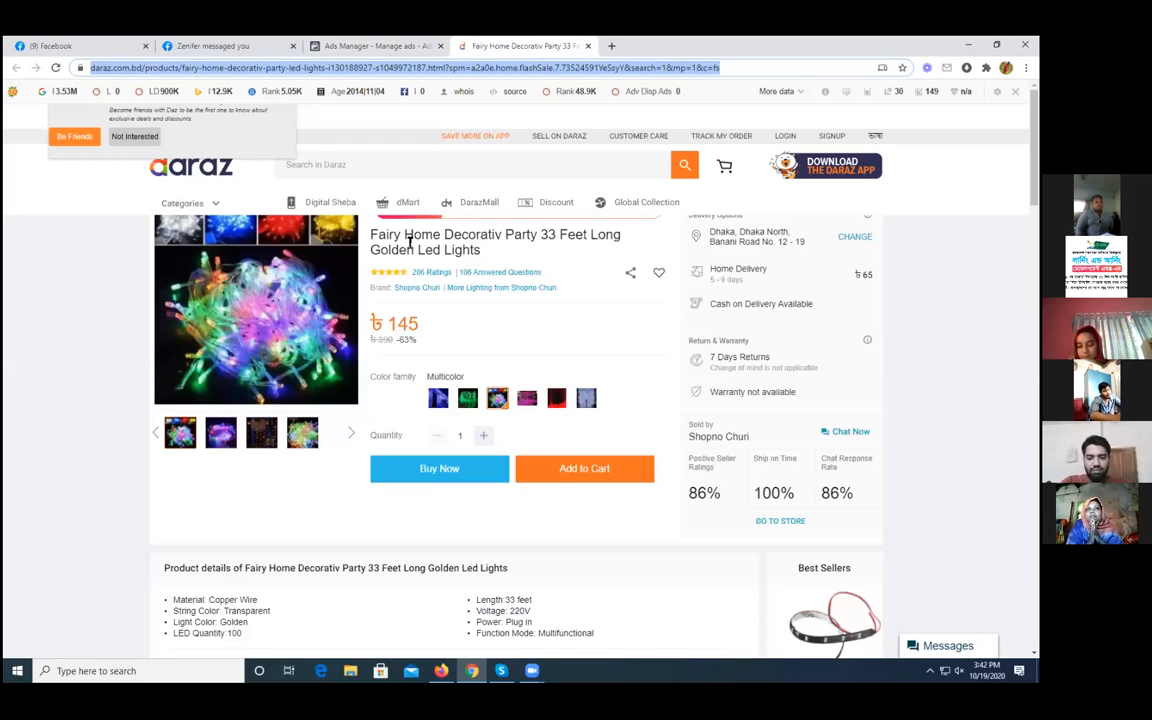
# Step: Copy the product title from the Daraz page into the first carousel card's headline and shorten it to "Fairy Home Decorativ Party"
pyautogui.moveTo(371, 234); pyautogui.dragTo(385, 446)
pyautogui.hotkey('ctrl', 'c')
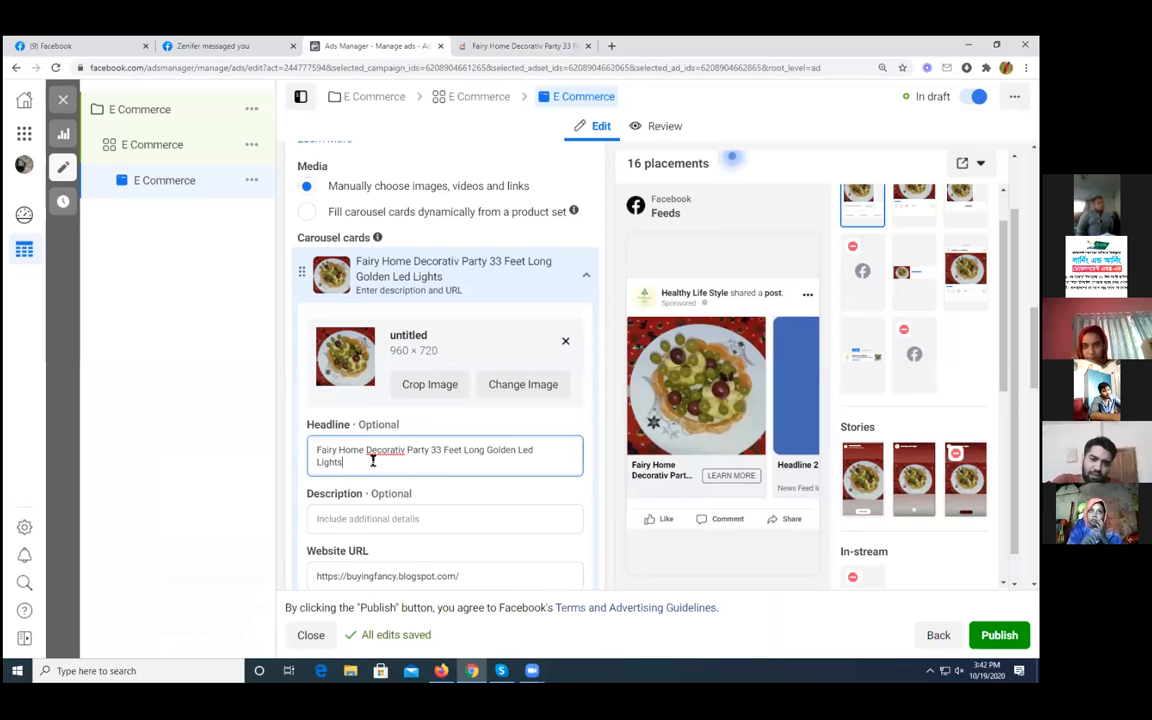
pyautogui.moveTo(342, 462); pyautogui.dragTo(432, 448)
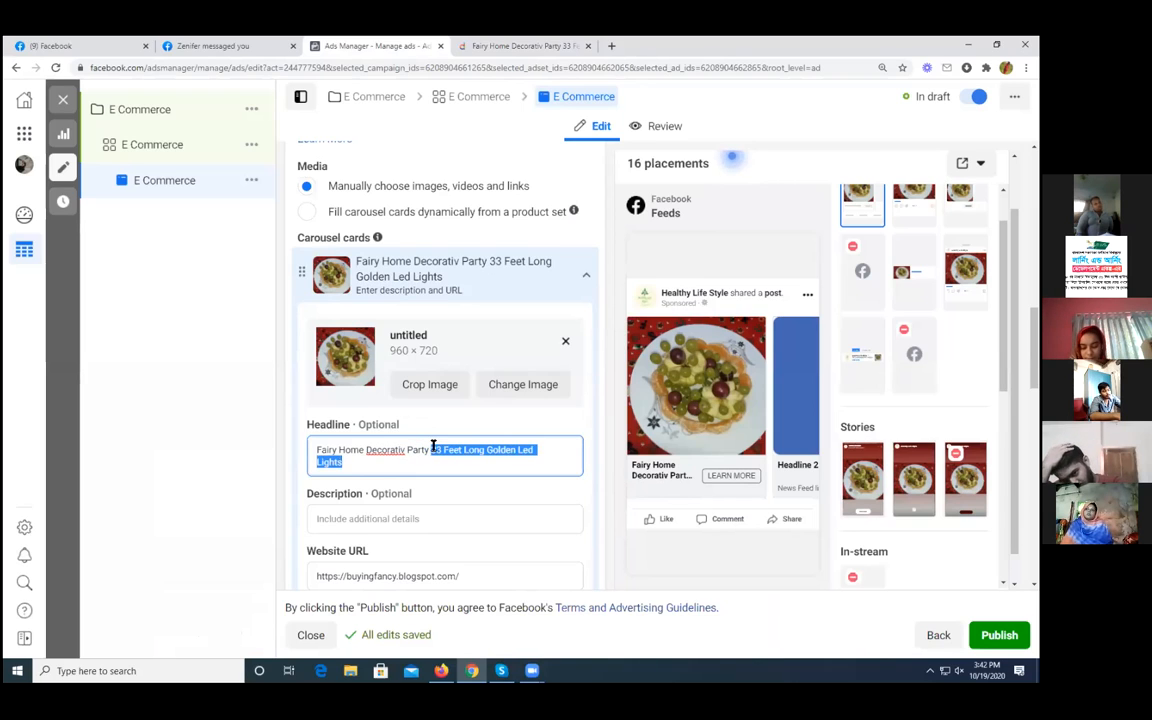
pyautogui.press('BackSpace')
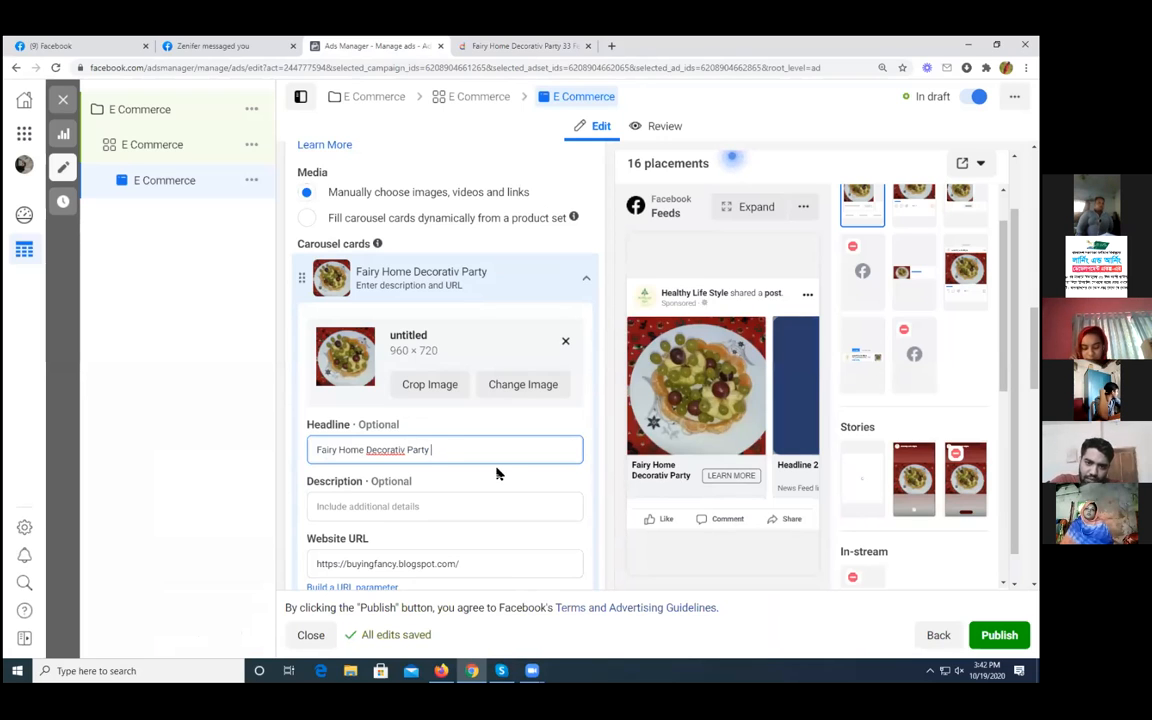
# Step: Fill the first card's description with "Fairy Home Decorativ Party 33 Feet Long Golden Led Lights" twice in a row
pyautogui.click(368, 504)
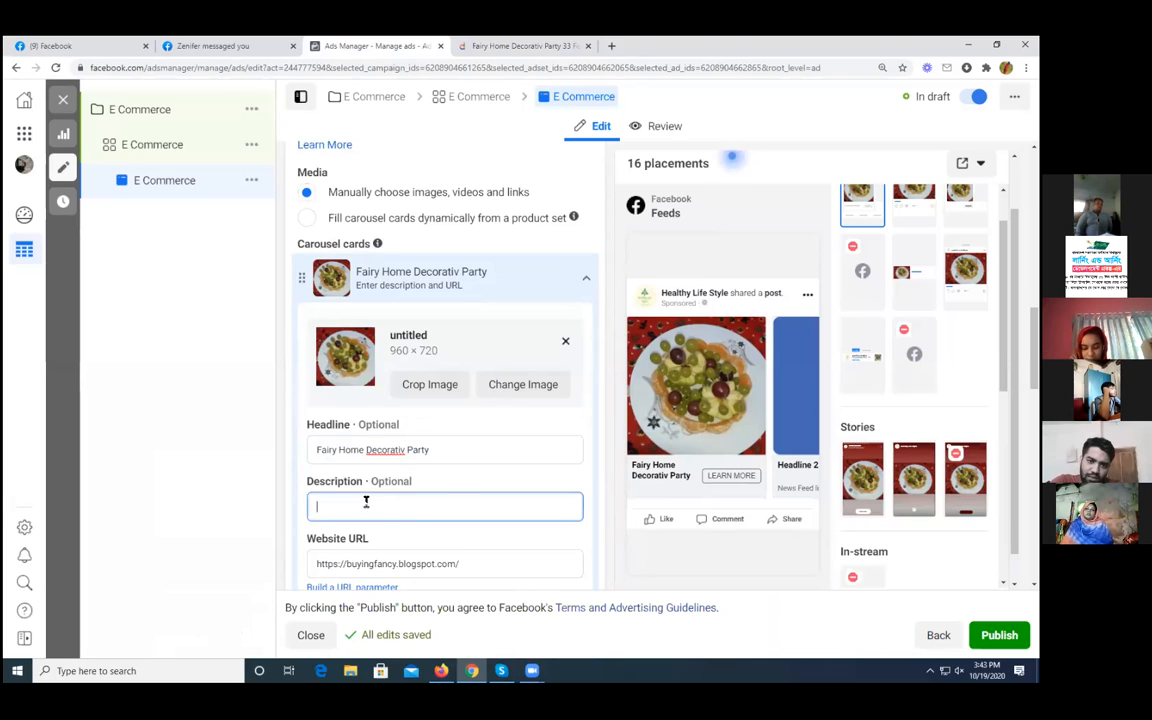
pyautogui.hotkey('ctrl', 'v')
pyautogui.hotkey('ctrl', 'v')
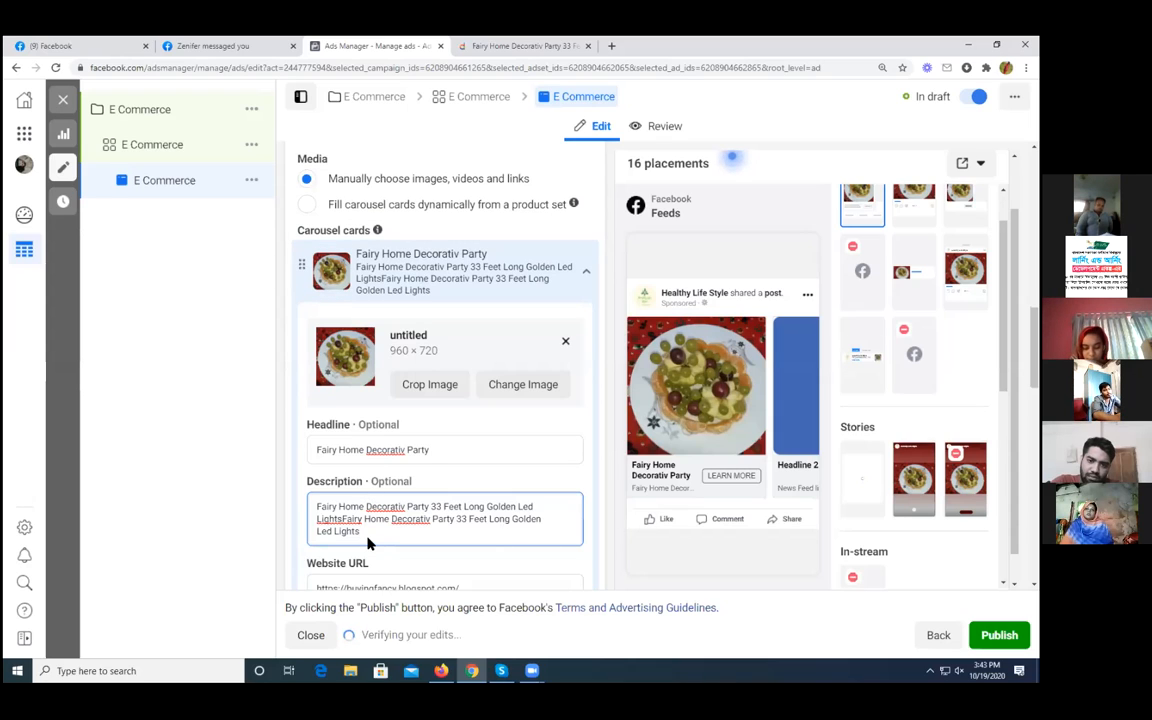
pyautogui.hotkey('ctrl', 'z')
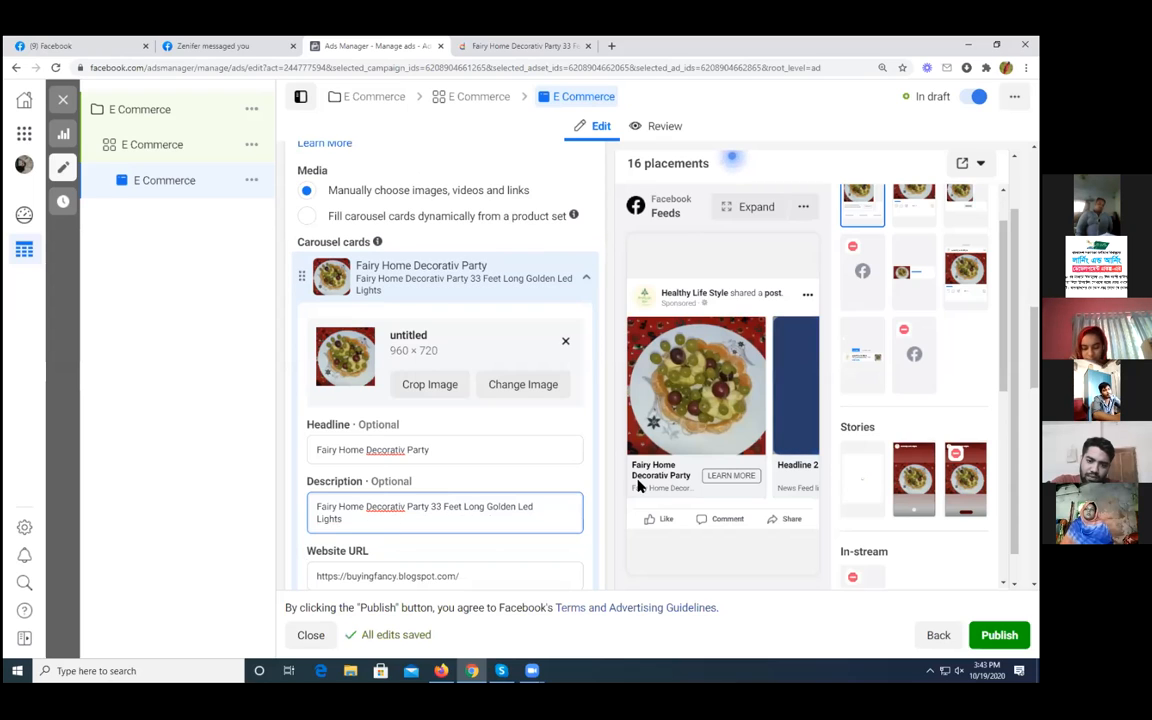
pyautogui.hotkey('ctrl', 'v')
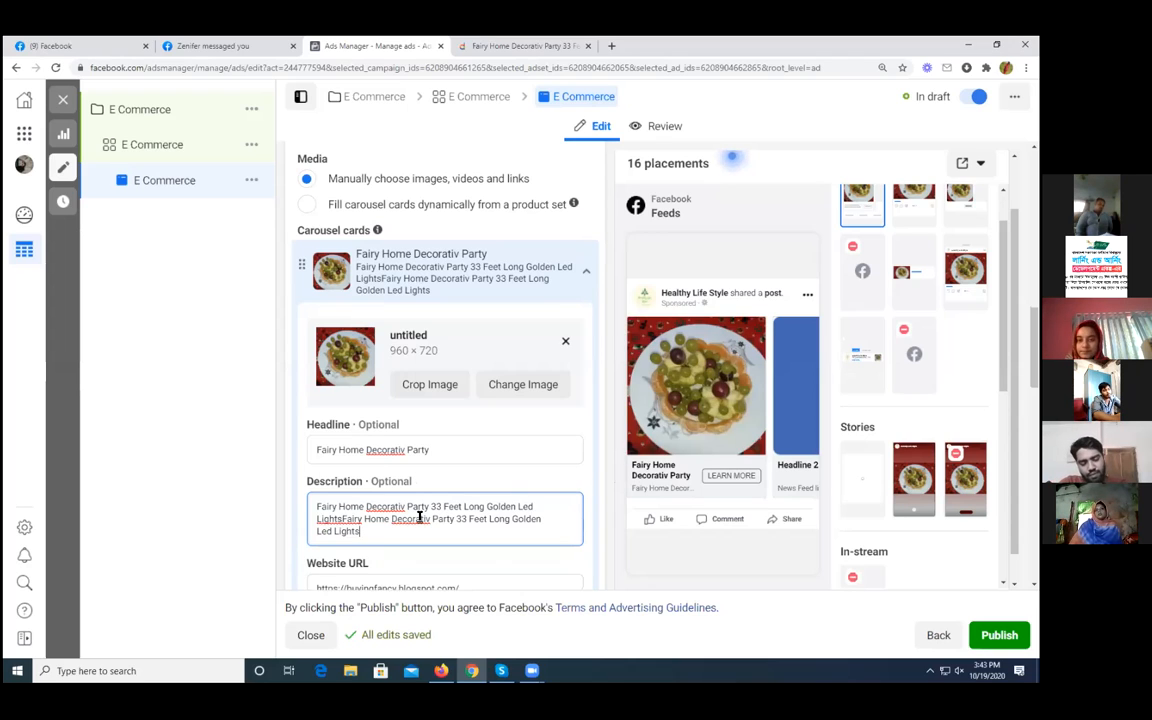
# Step: Replace the first card's website URL with the link copied from the Daraz fairy-lights product page
pyautogui.scroll(-1, 419, 518)
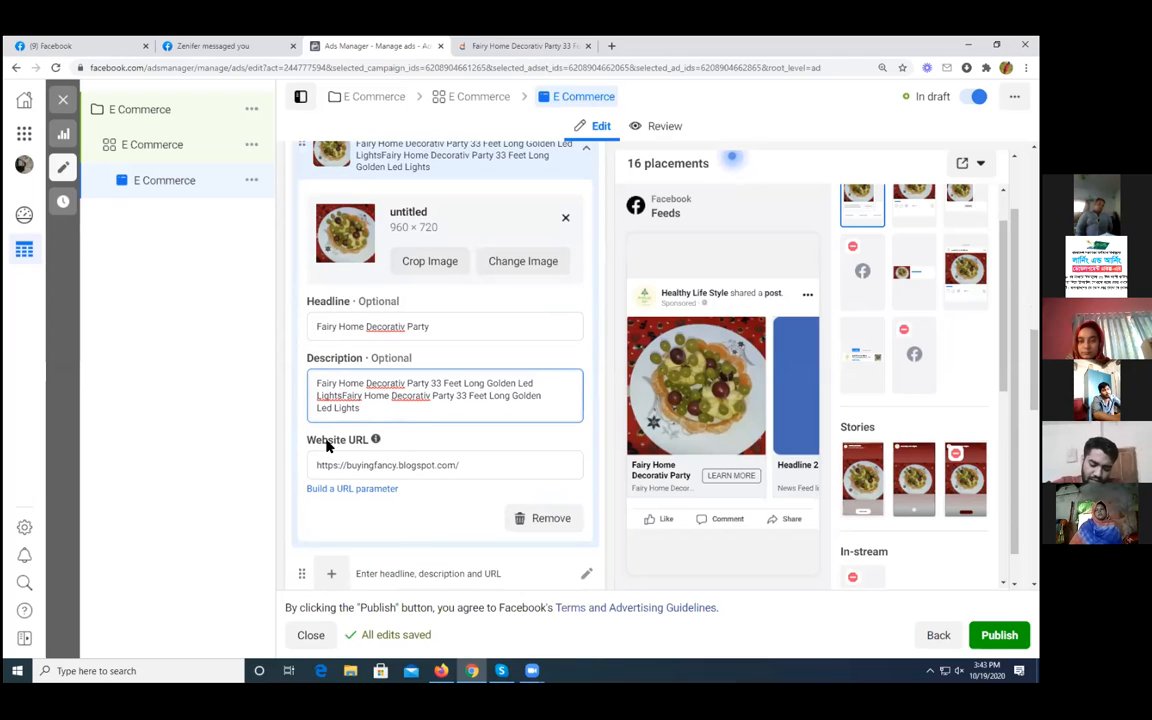
pyautogui.click(462, 464)
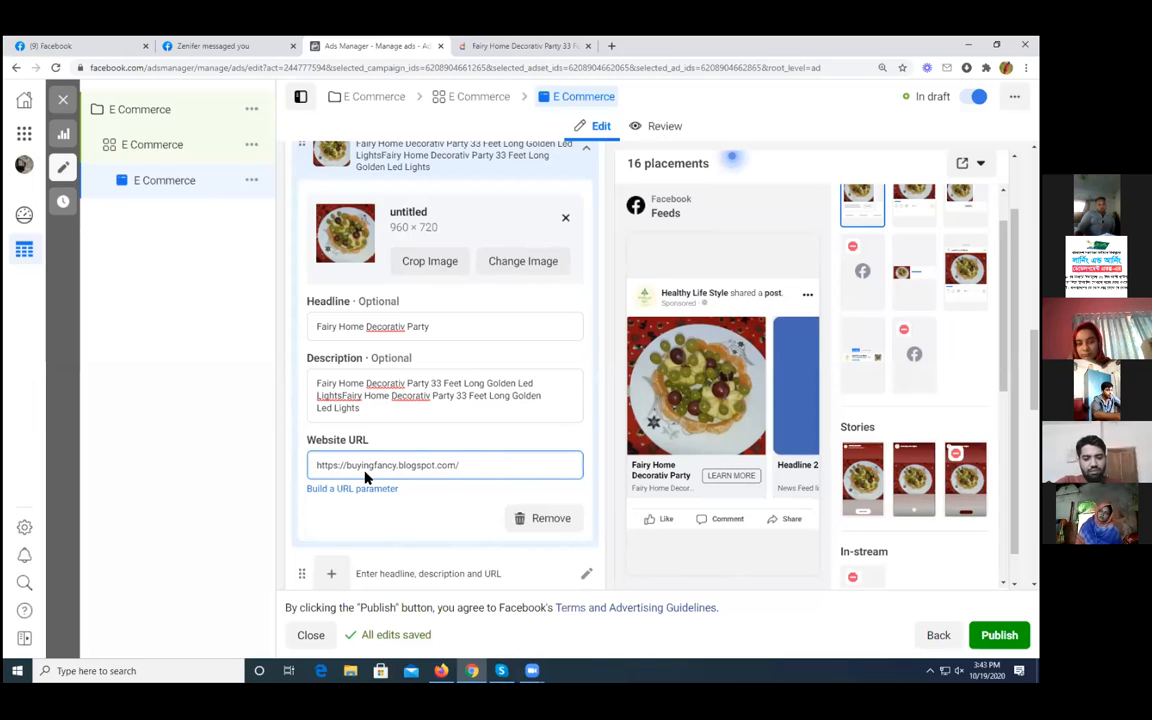
pyautogui.click(523, 46)
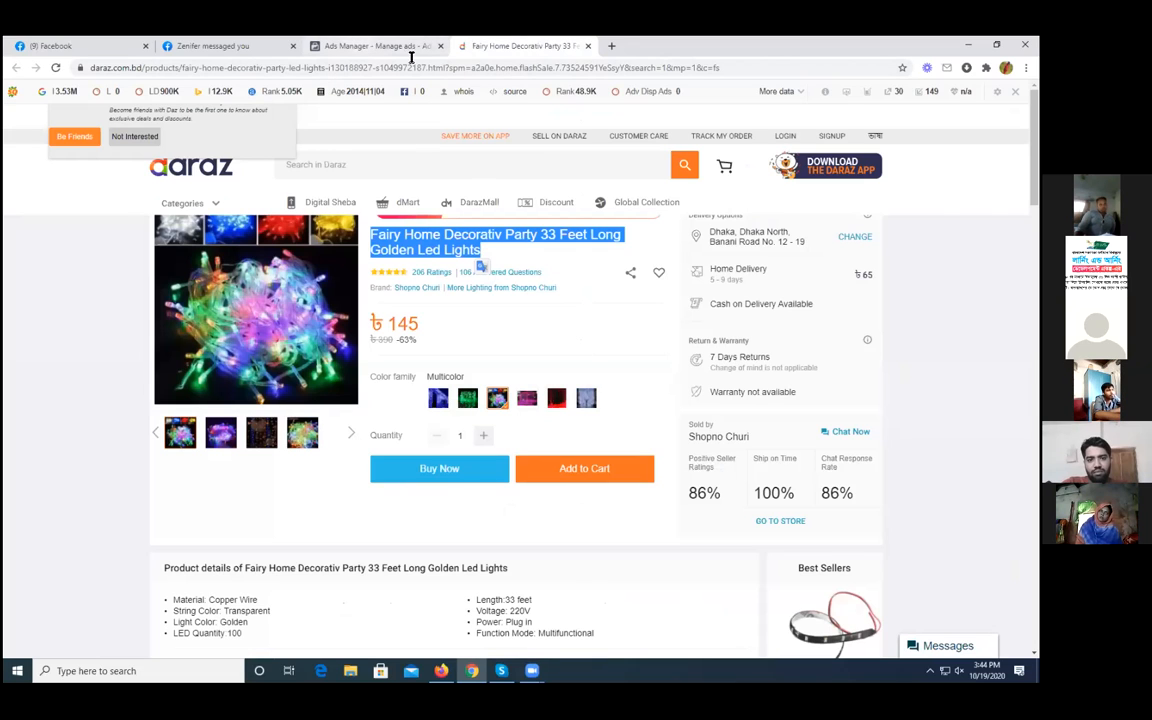
pyautogui.click(411, 50)
pyautogui.click(524, 47)
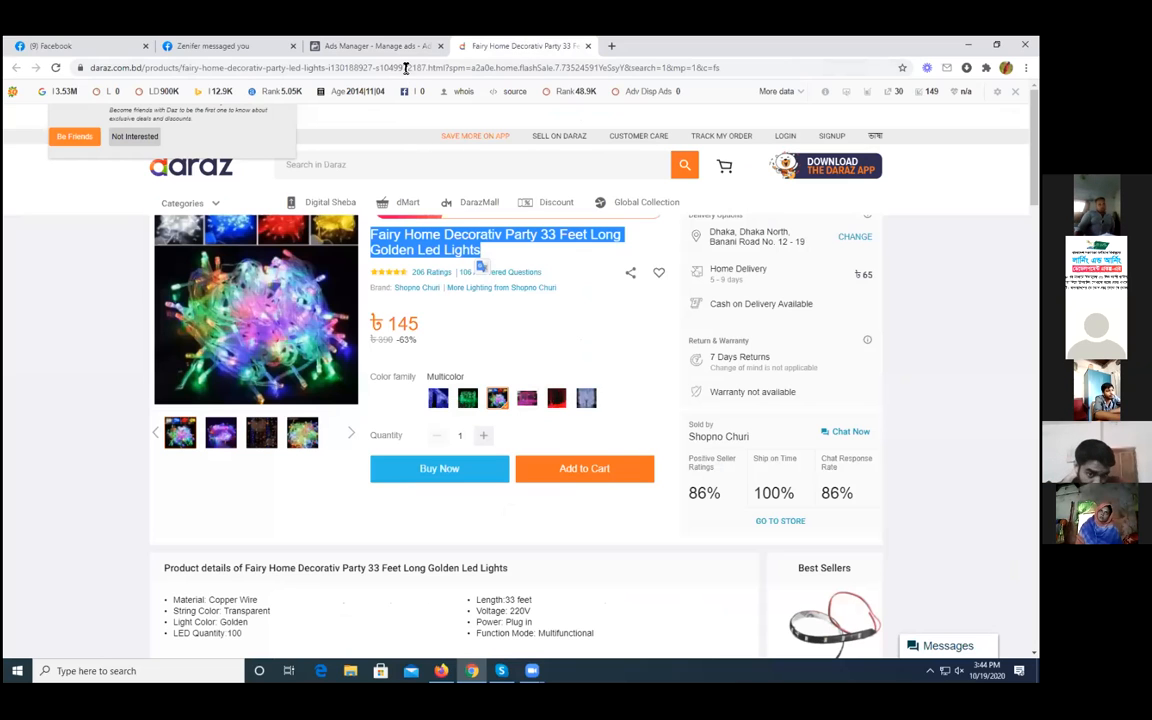
pyautogui.click(407, 68)
pyautogui.hotkey('ctrl', 'c')
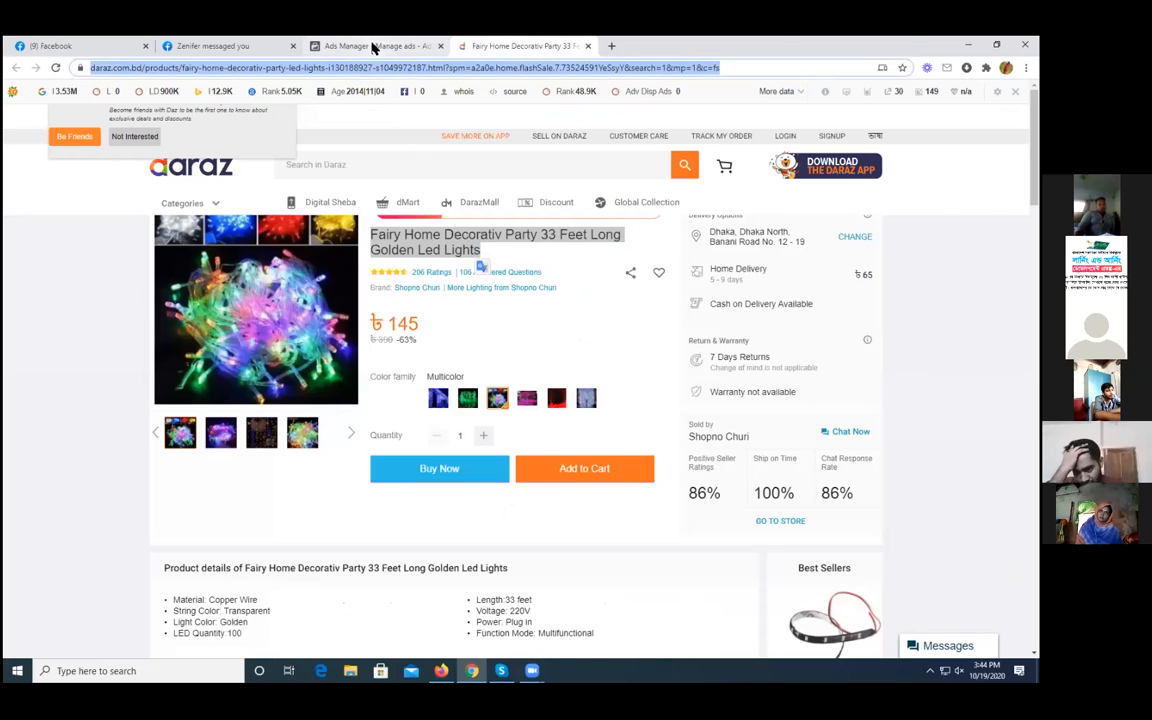
pyautogui.click(372, 47)
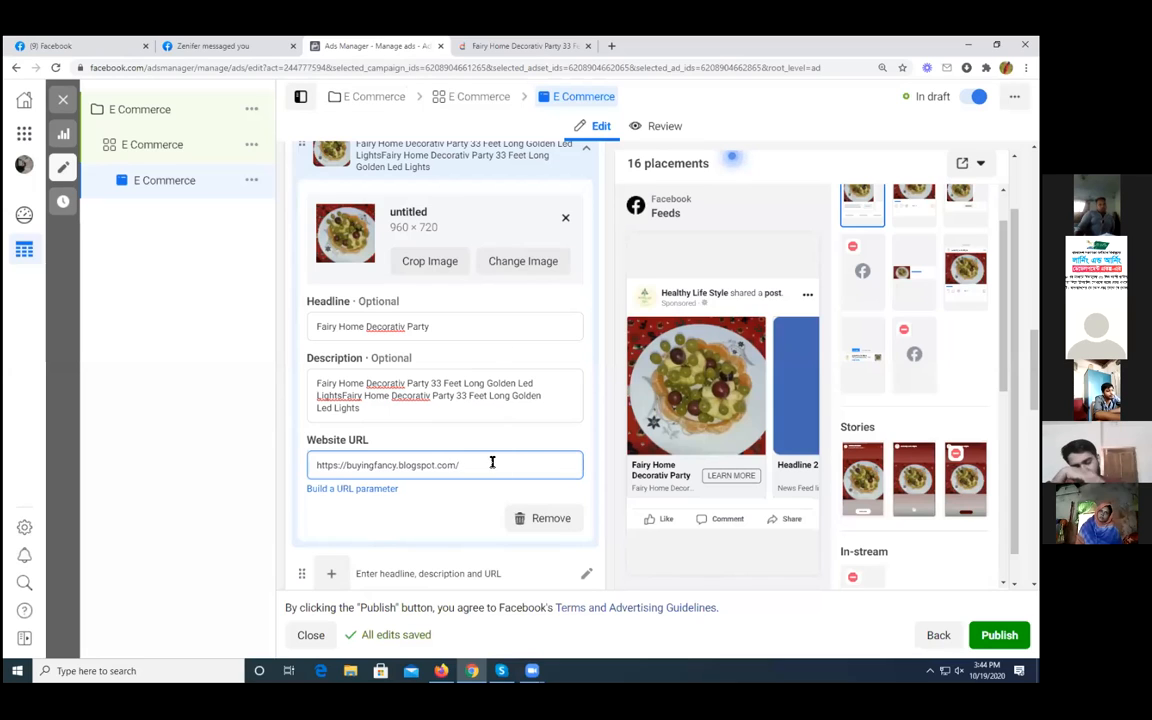
pyautogui.moveTo(486, 462); pyautogui.dragTo(281, 477)
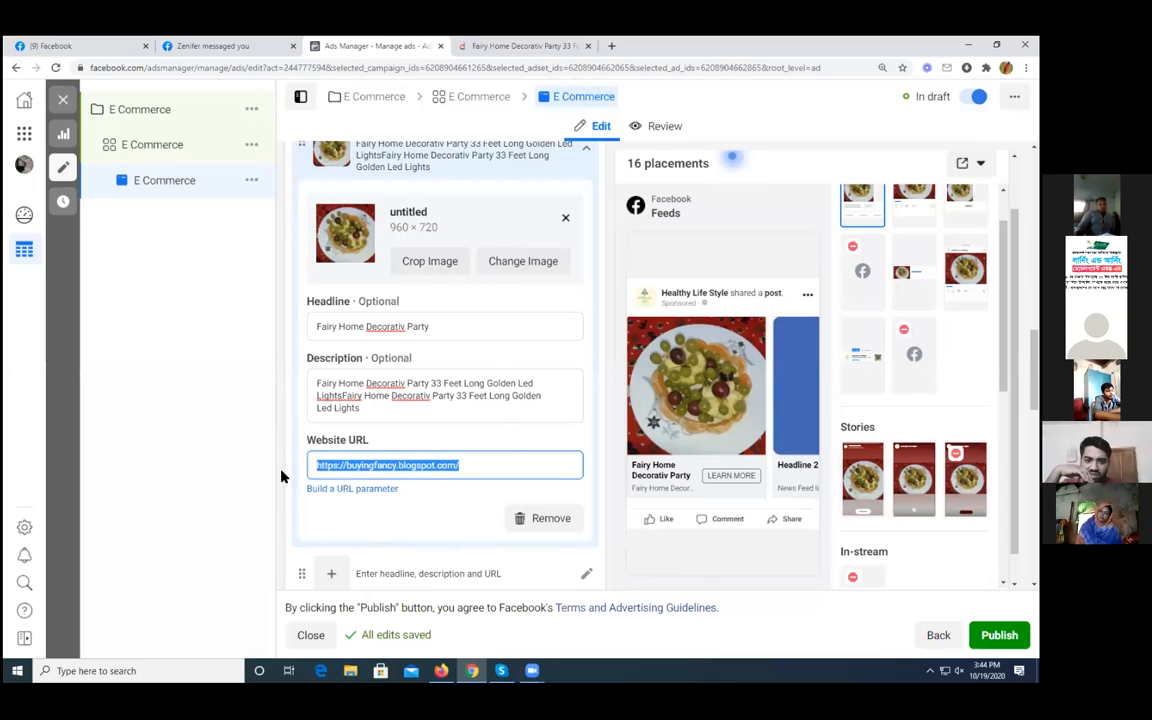
pyautogui.hotkey('ctrl', 'v')
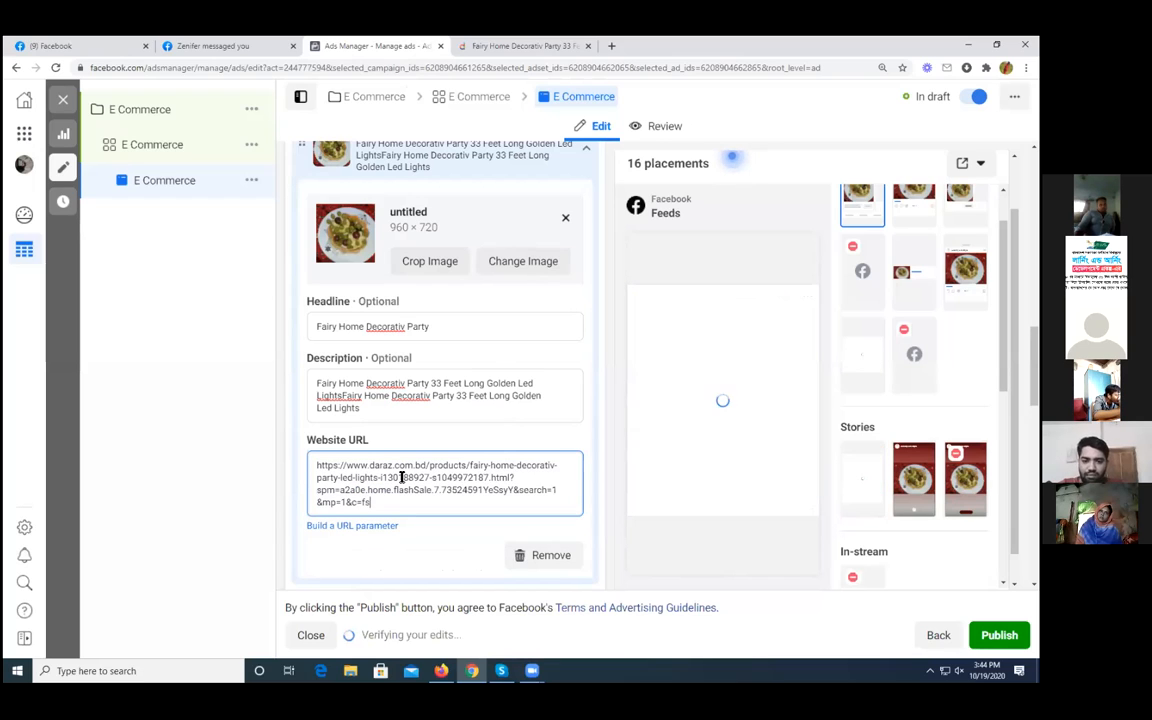
# Step: Collapse the finished first carousel card and expand the second card for editing
pyautogui.scroll(-2, 401, 478)
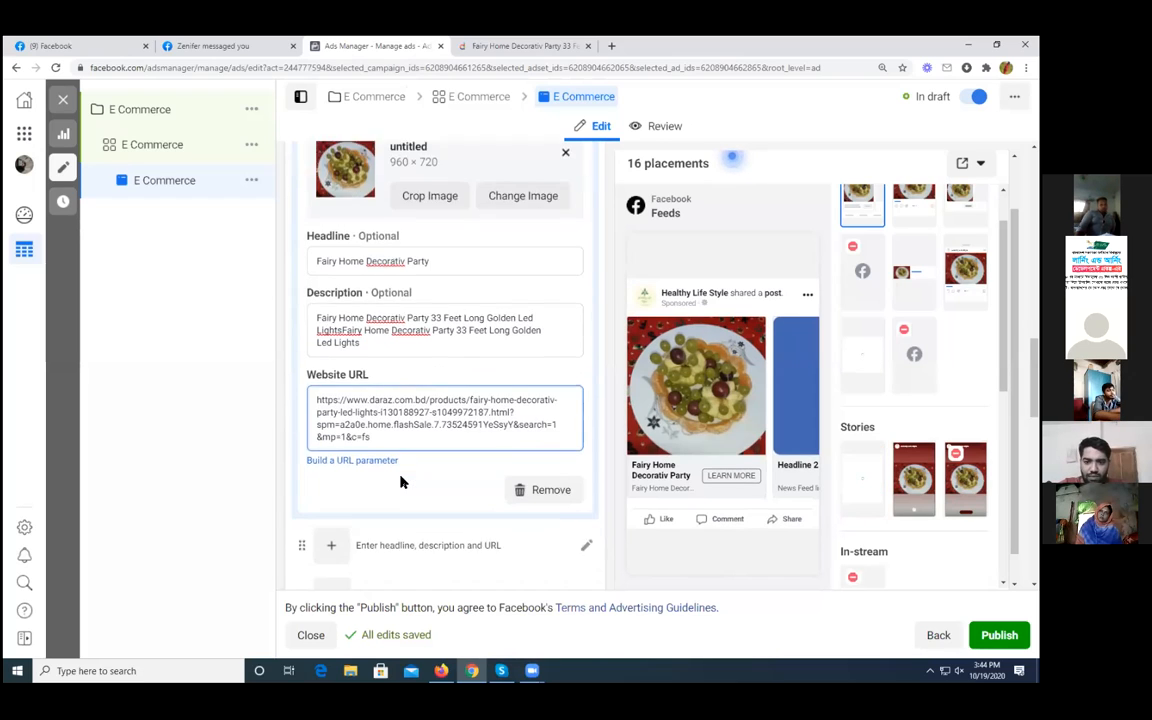
pyautogui.scroll(-1, 401, 482)
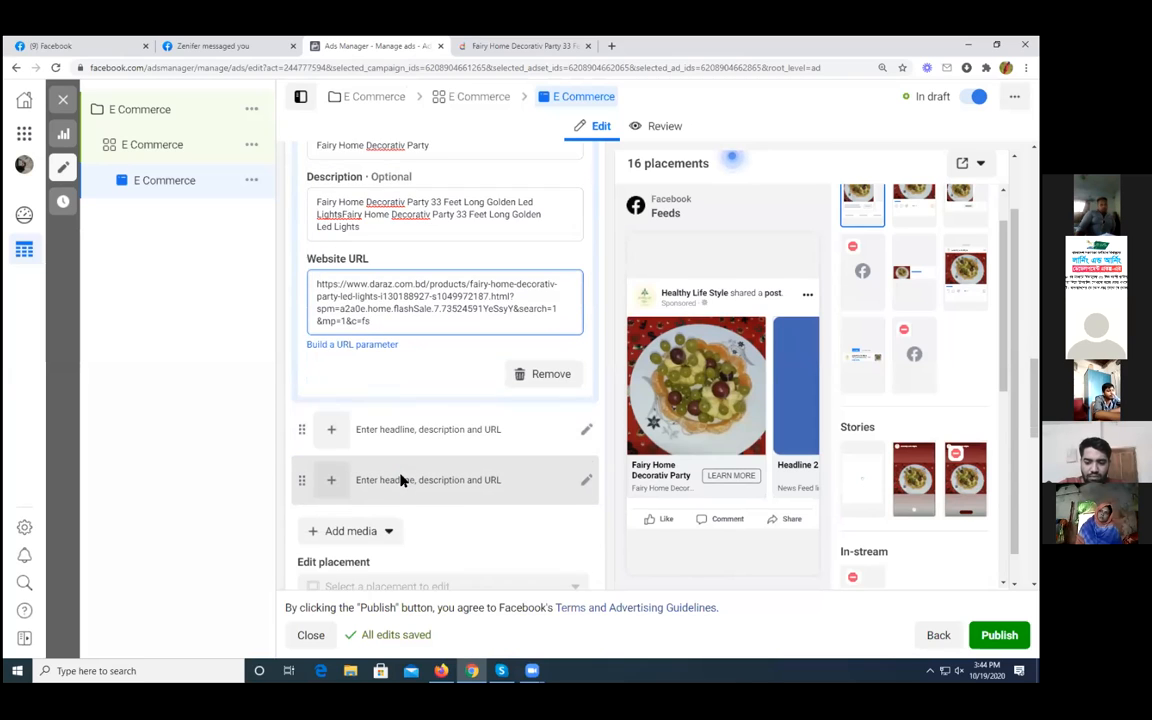
pyautogui.scroll(2, 401, 482)
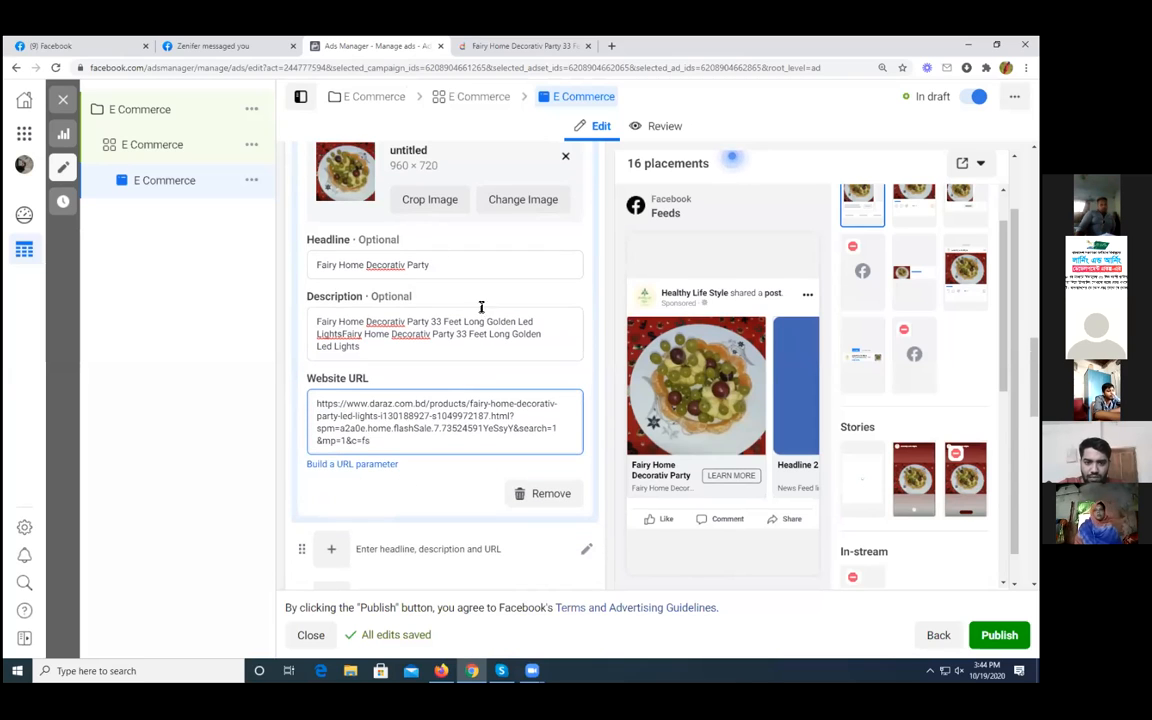
pyautogui.scroll(2, 388, 370)
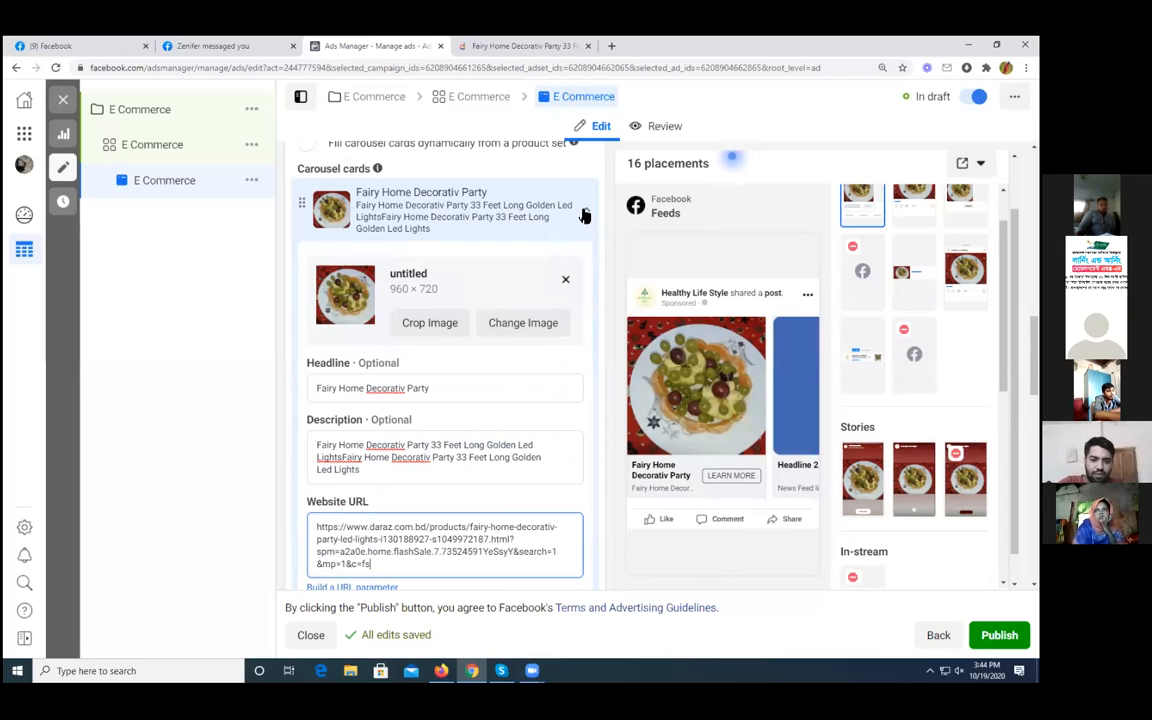
pyautogui.click(585, 217)
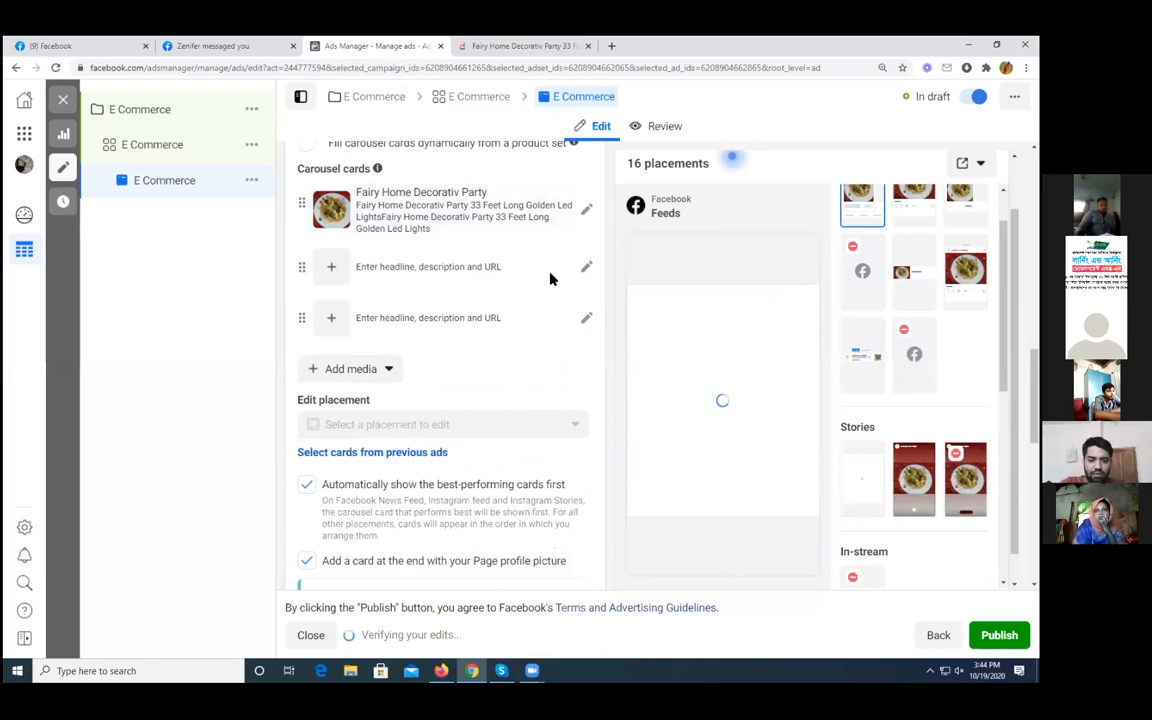
pyautogui.click(582, 270)
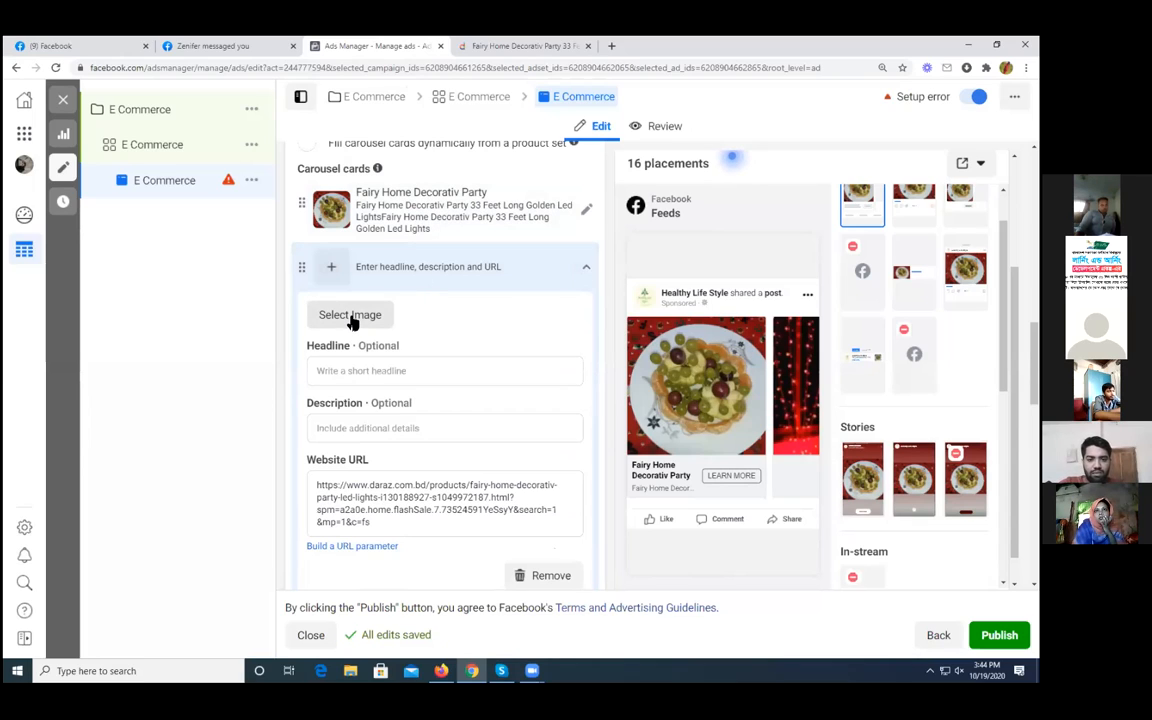
# Step: Set the second card's image to the 720 × 720 lipstick collage from the account images and show that card in the feed preview
pyautogui.moveTo(760, 395)
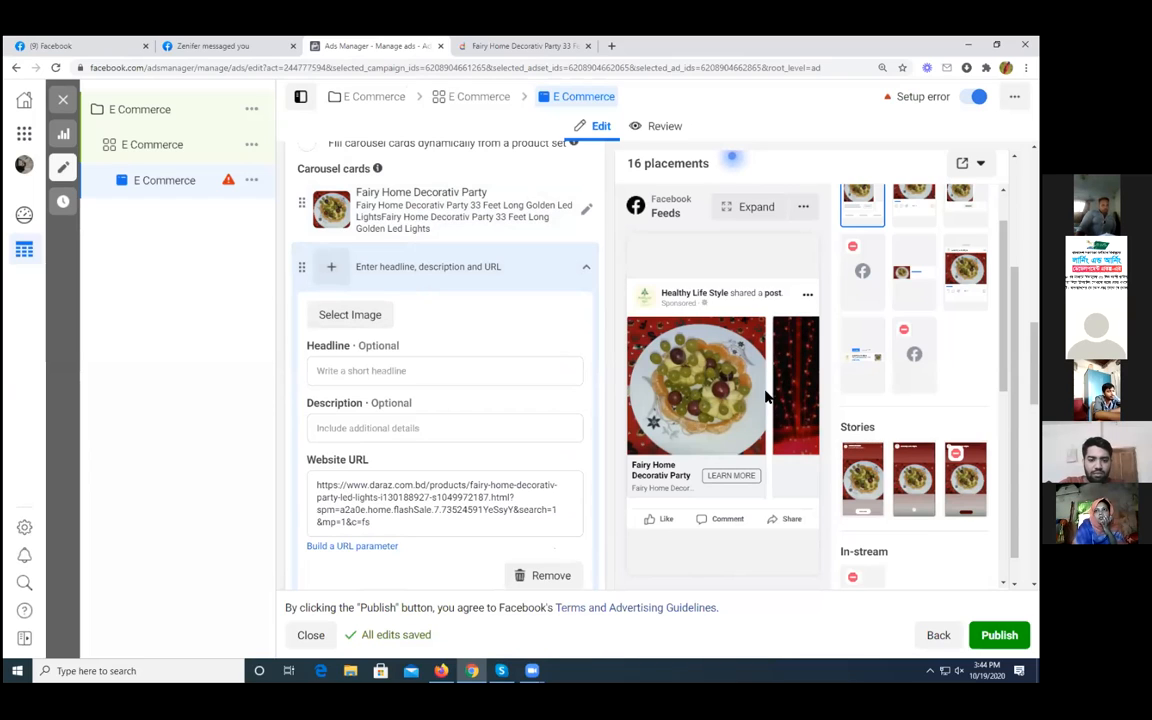
pyautogui.click(786, 411)
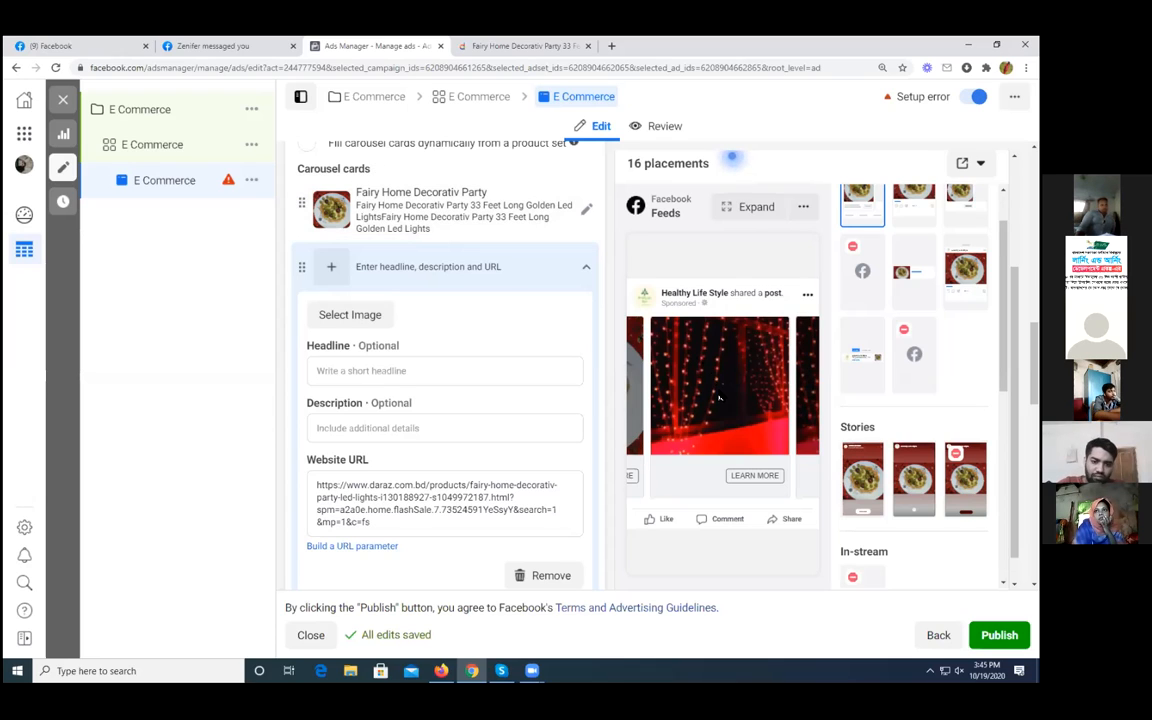
pyautogui.click(366, 318)
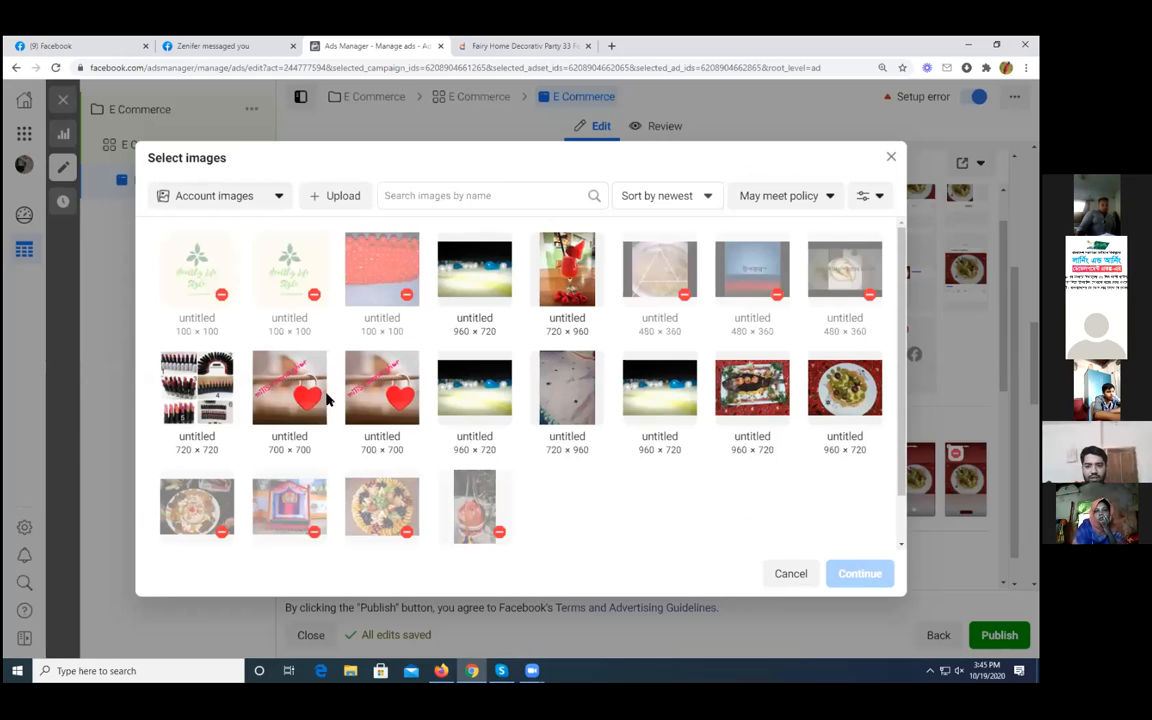
pyautogui.click(196, 396)
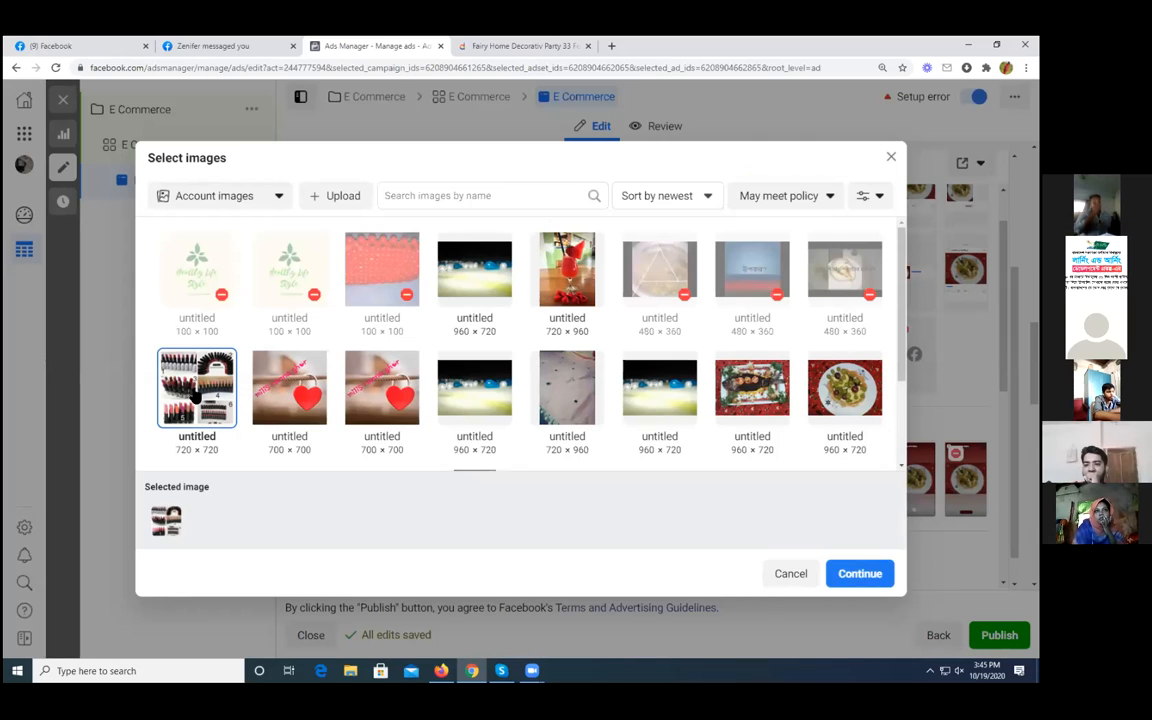
pyautogui.click(858, 573)
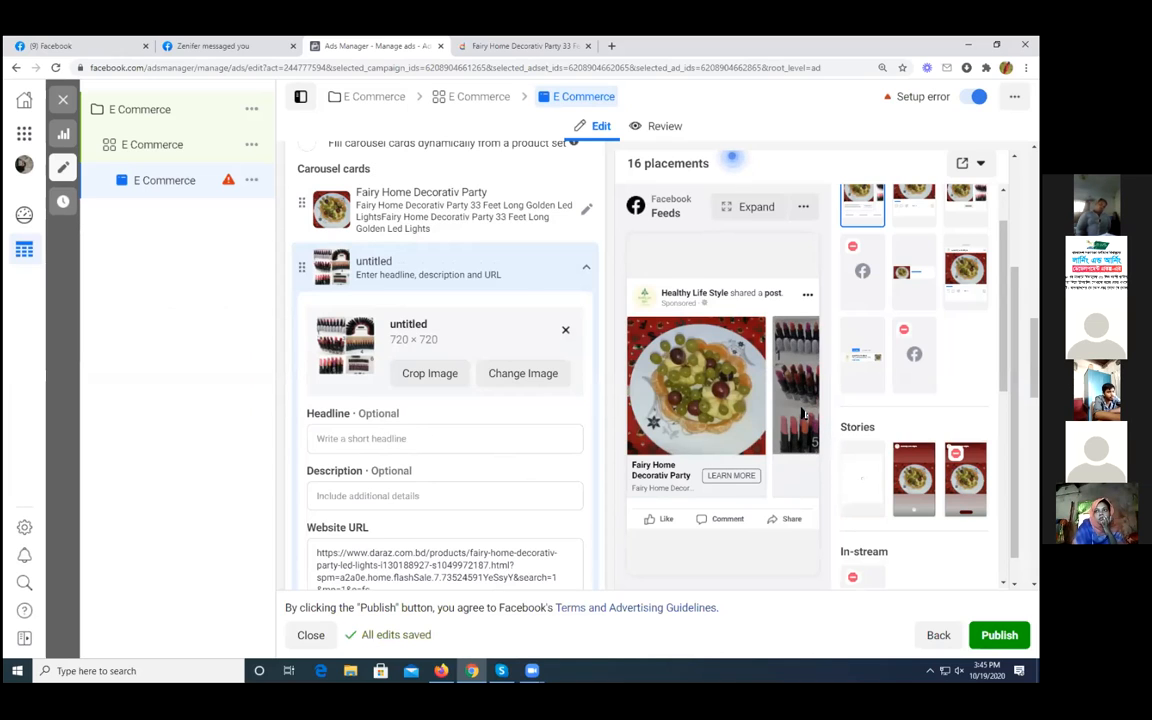
pyautogui.click(802, 418)
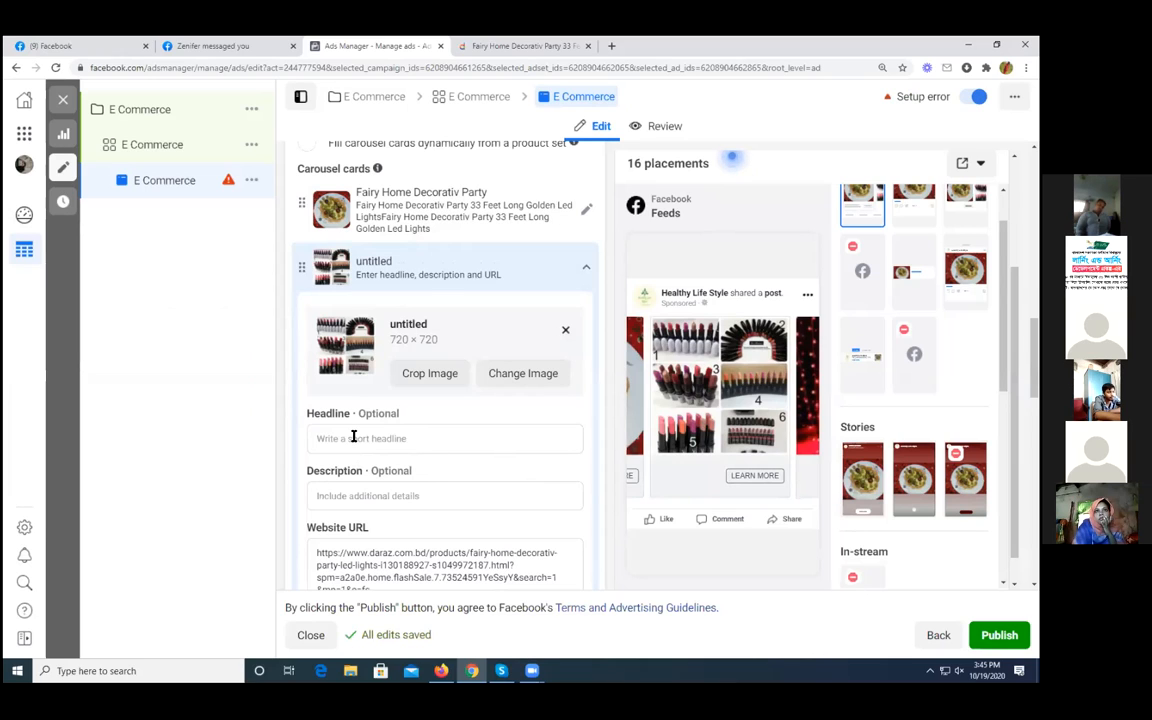
pyautogui.click(353, 437)
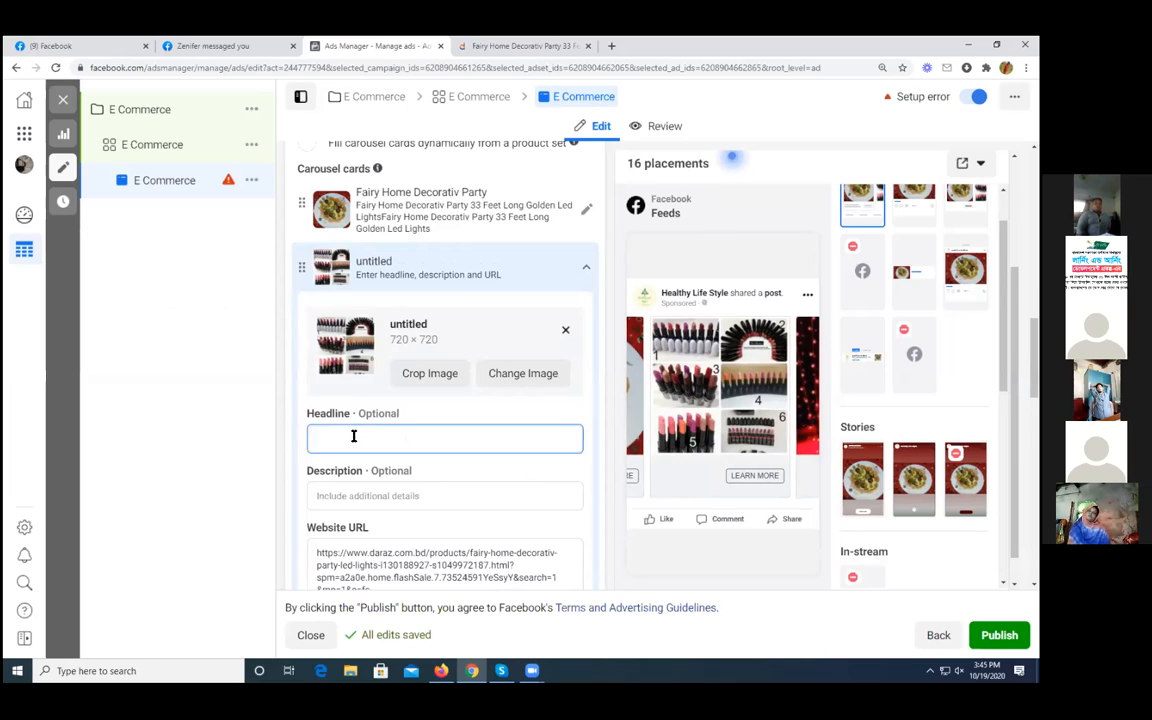
pyautogui.write('https://www.daraz.com.bd/products/fairy-home-decorativ-party-led-lights-i130188927-s1049972187.html?spm=a2a0e.home.flashSale.7.73524591YeSsyY&search=1&mp=1&c=fs')
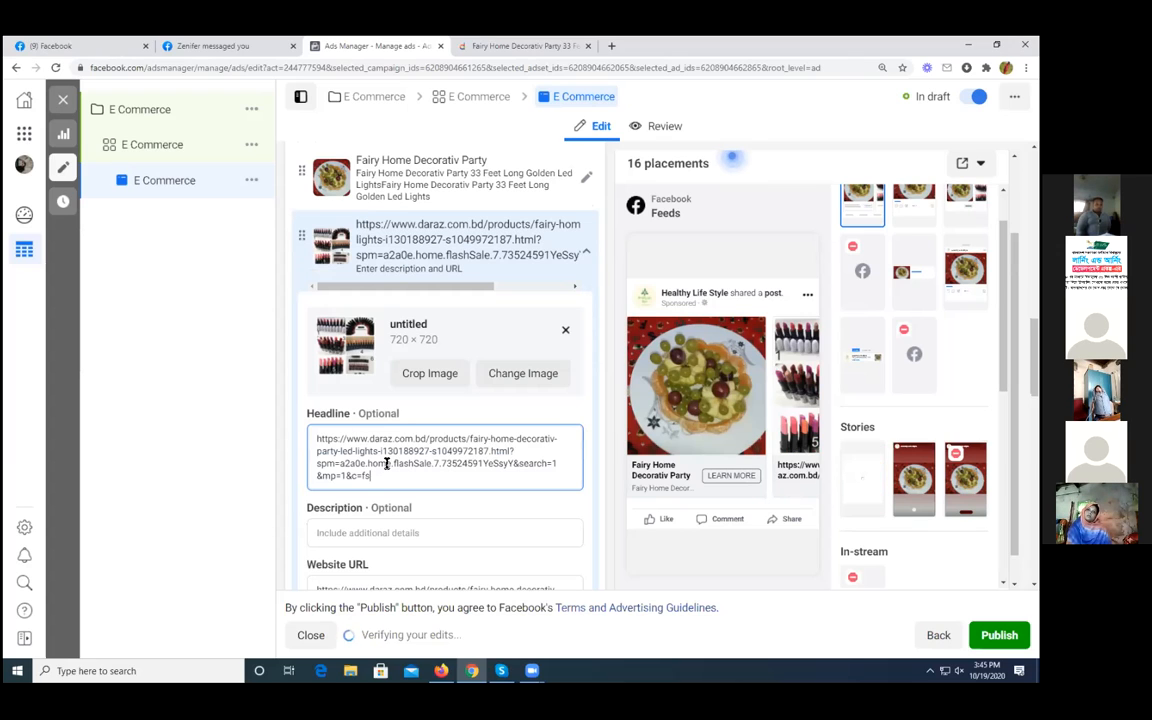
pyautogui.hotkey('ctrl', 'a')
pyautogui.press('BackSpace')
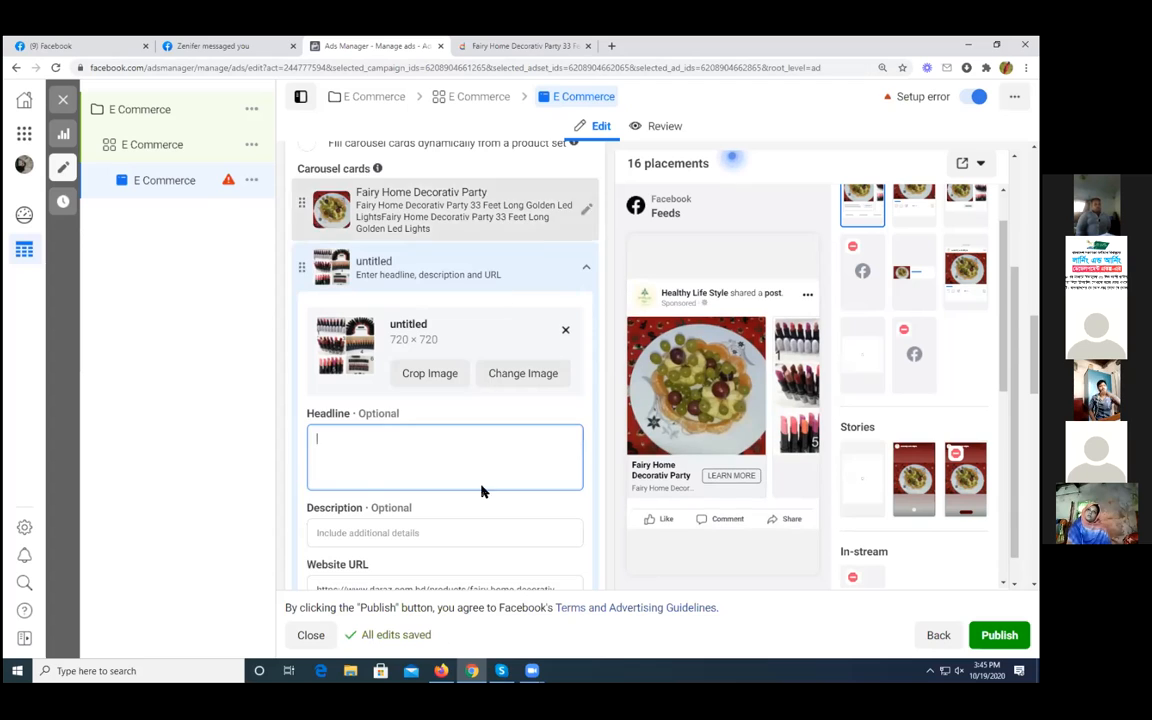
# Step: Check the second card's website URL and feed preview, and look at the Daraz product page it links to
pyautogui.scroll(-2, 481, 490)
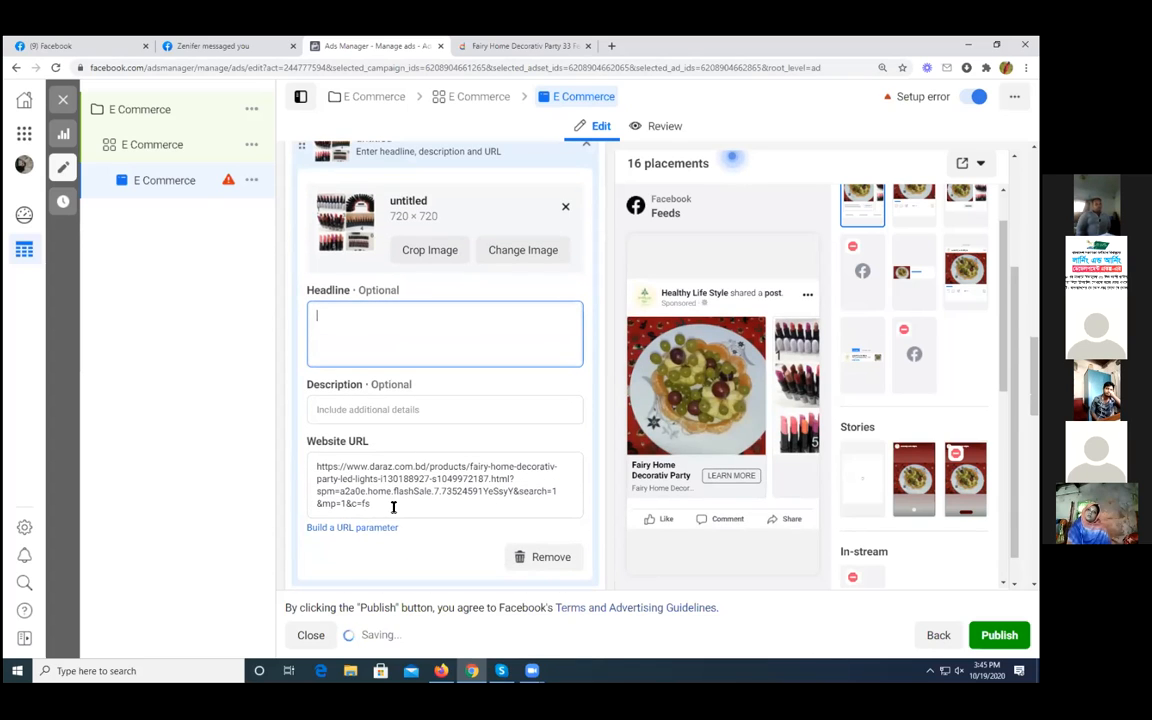
pyautogui.click(388, 503)
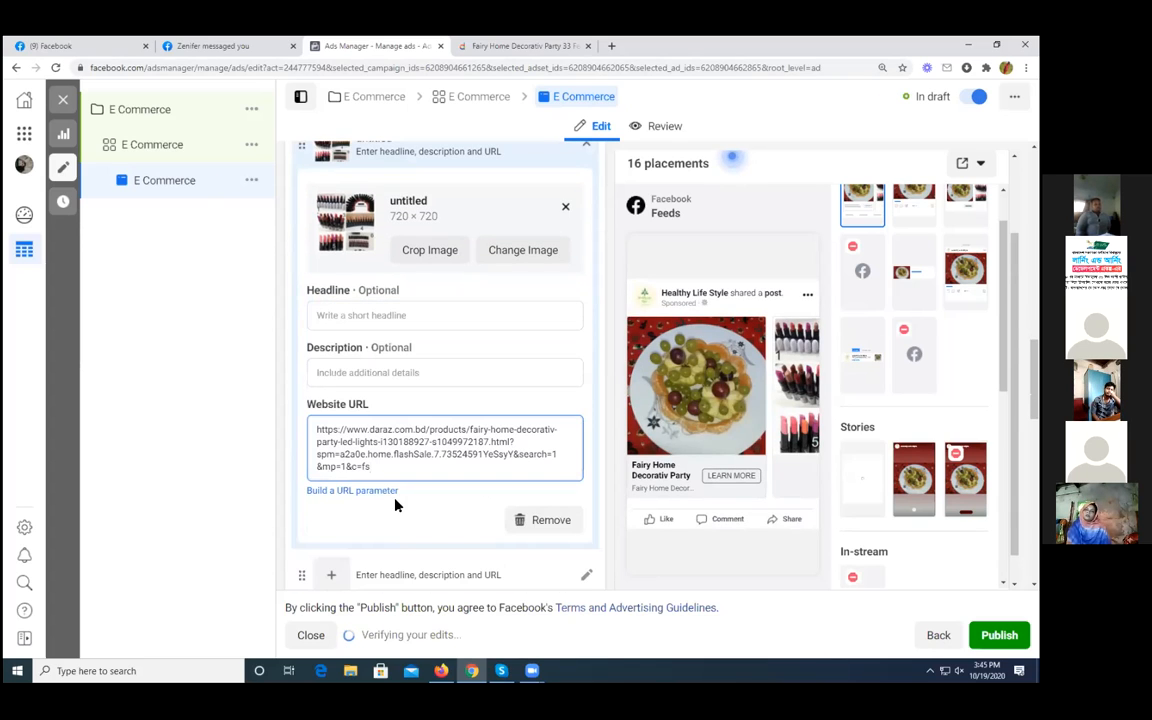
pyautogui.click(795, 397)
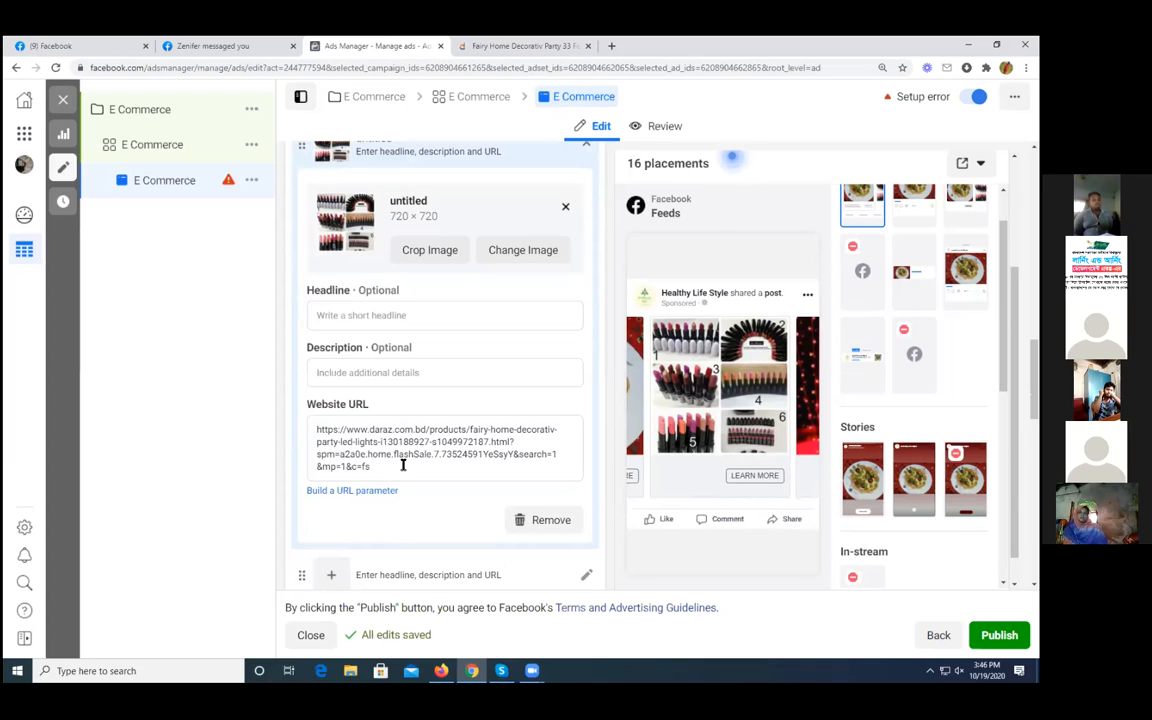
pyautogui.click(521, 46)
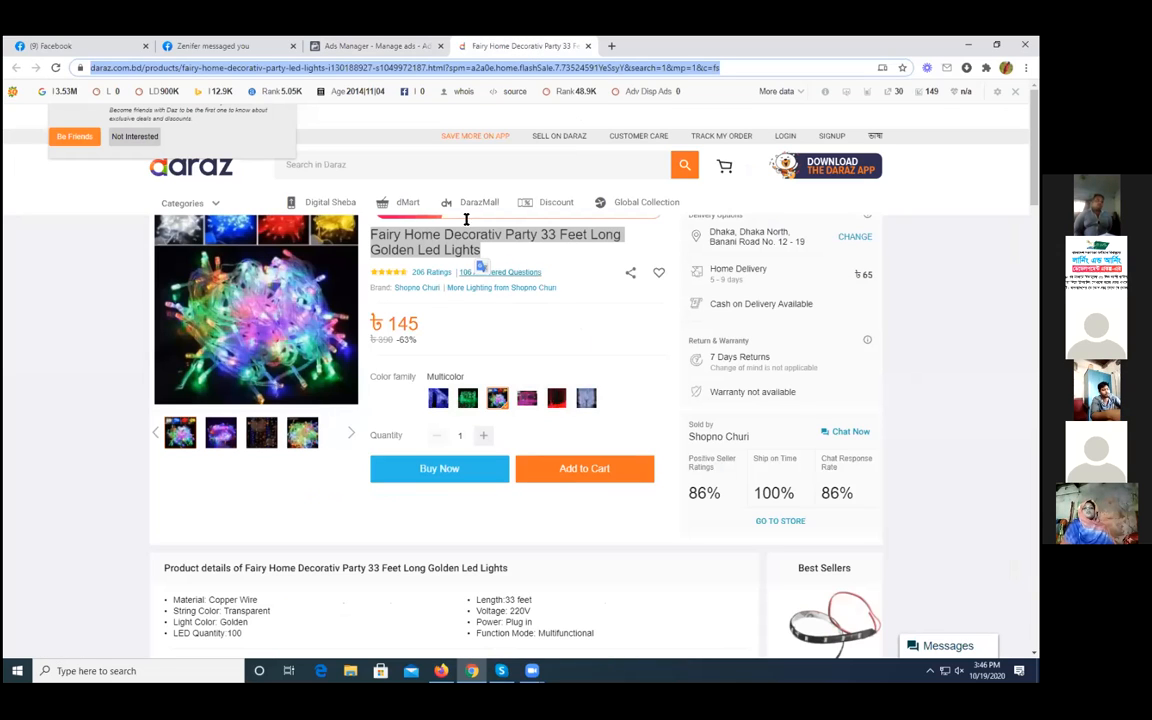
pyautogui.click(389, 46)
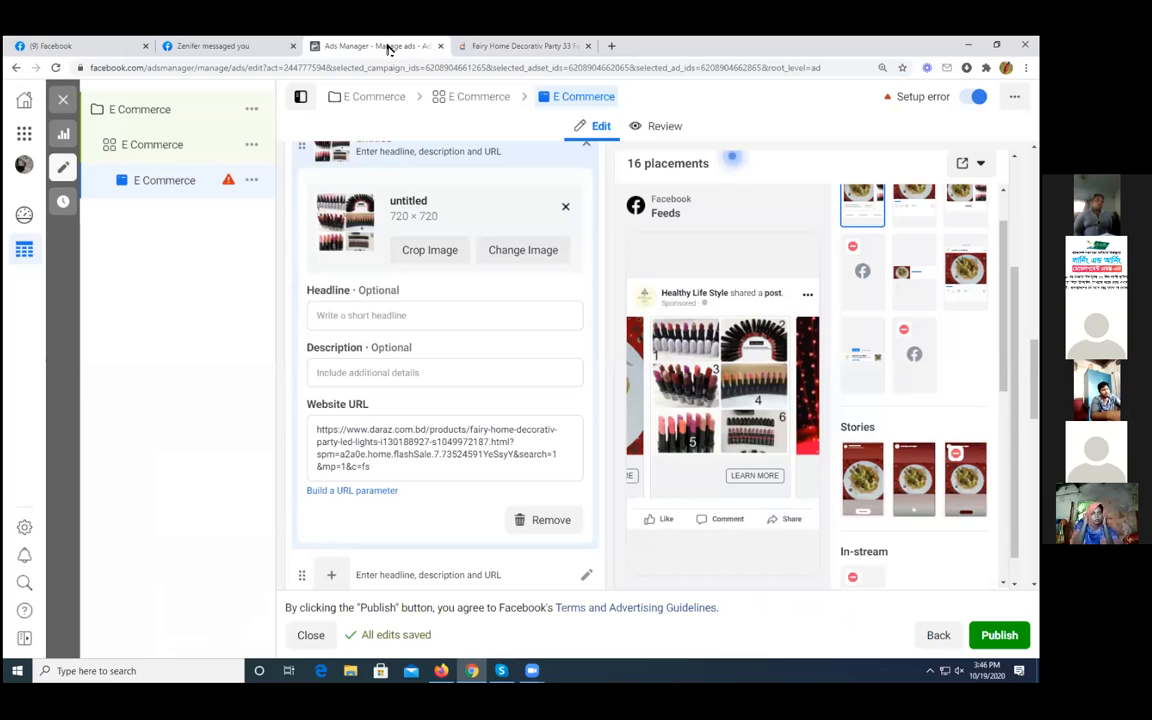
pyautogui.click(366, 372)
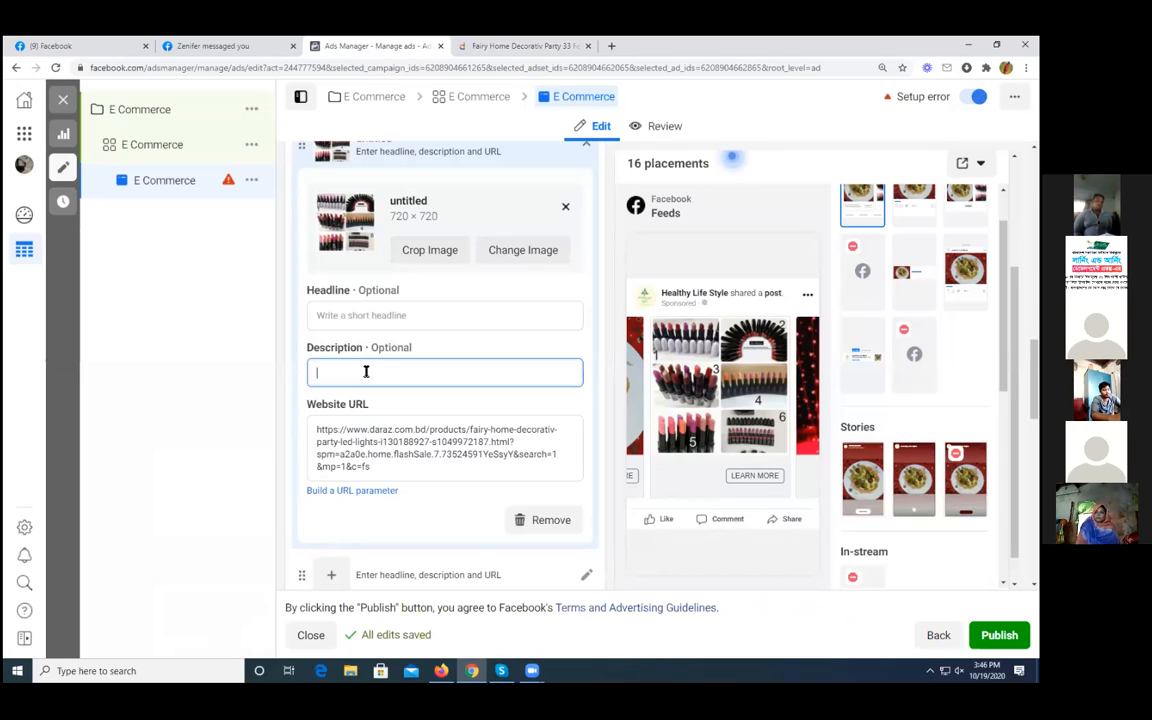
pyautogui.rightClick(366, 374)
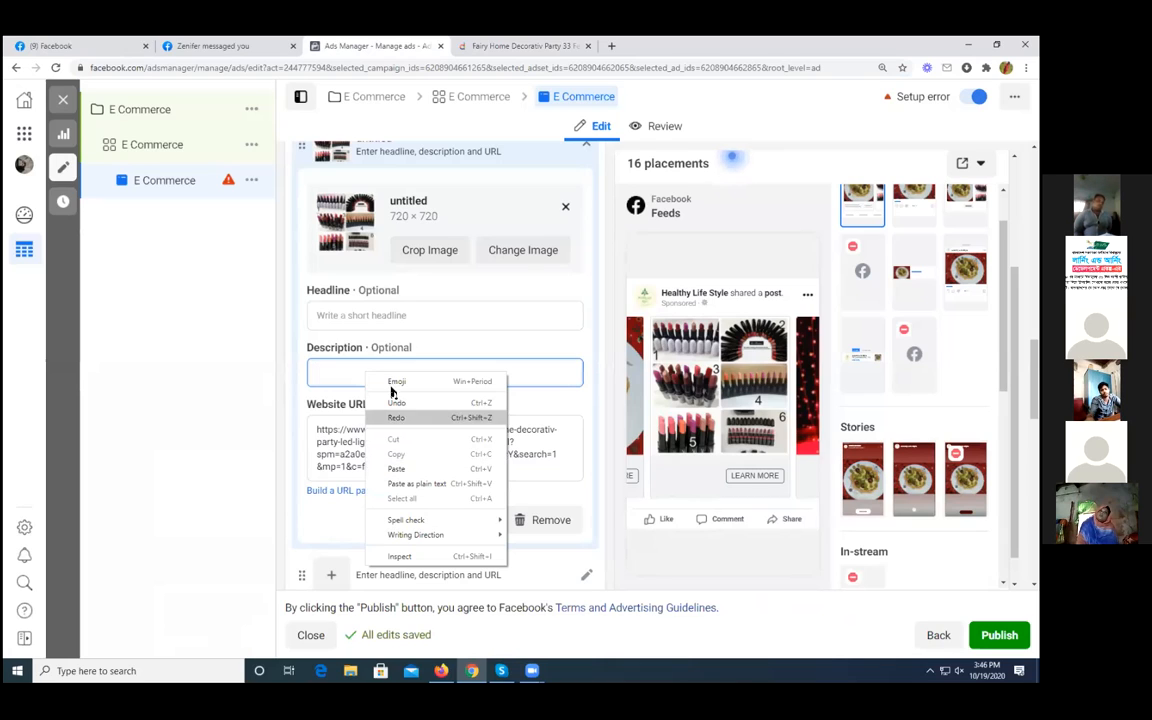
pyautogui.click(400, 469)
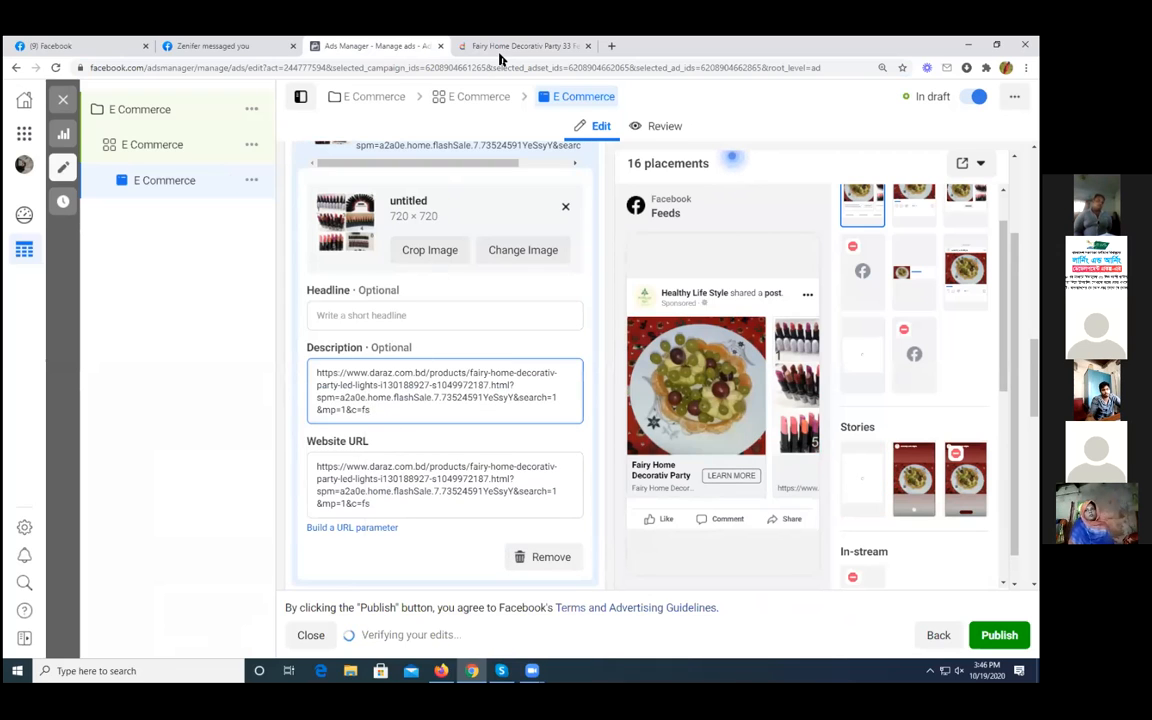
pyautogui.hotkey('ctrl', 'a')
pyautogui.press('BackSpace')
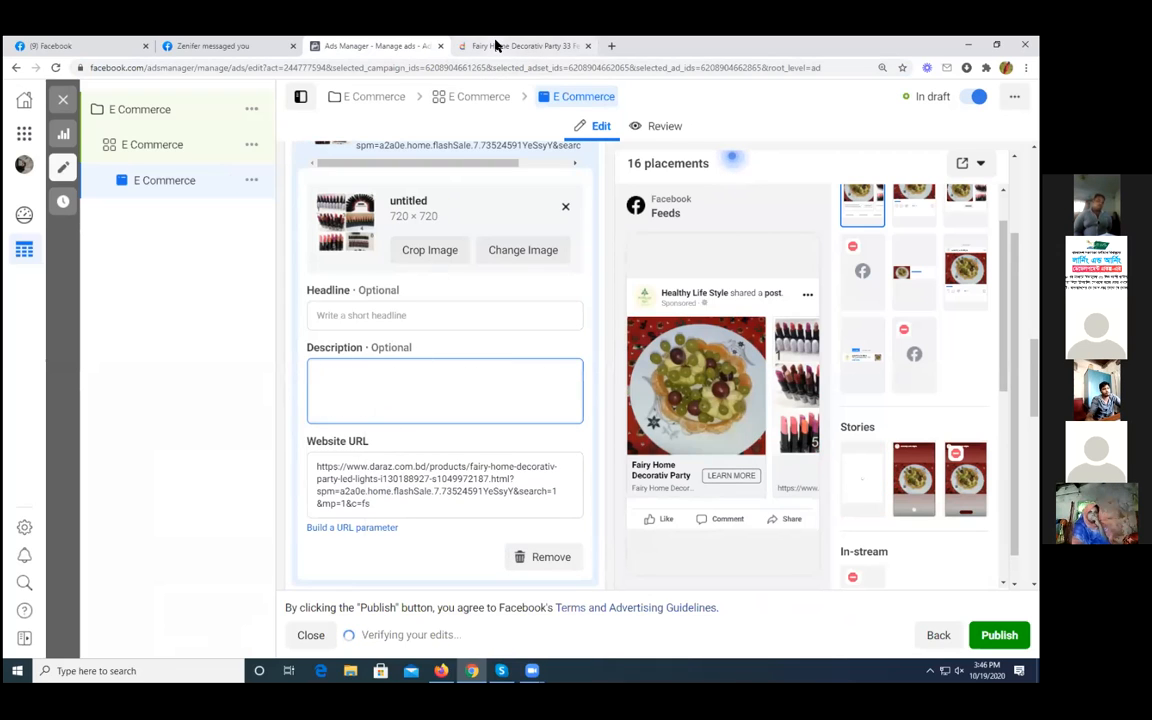
# Step: Set the second card's description to the title copied from the Daraz product page, "Fairy Home Decorativ Party 33 Feet Long Golden Led Lights"
pyautogui.click(518, 46)
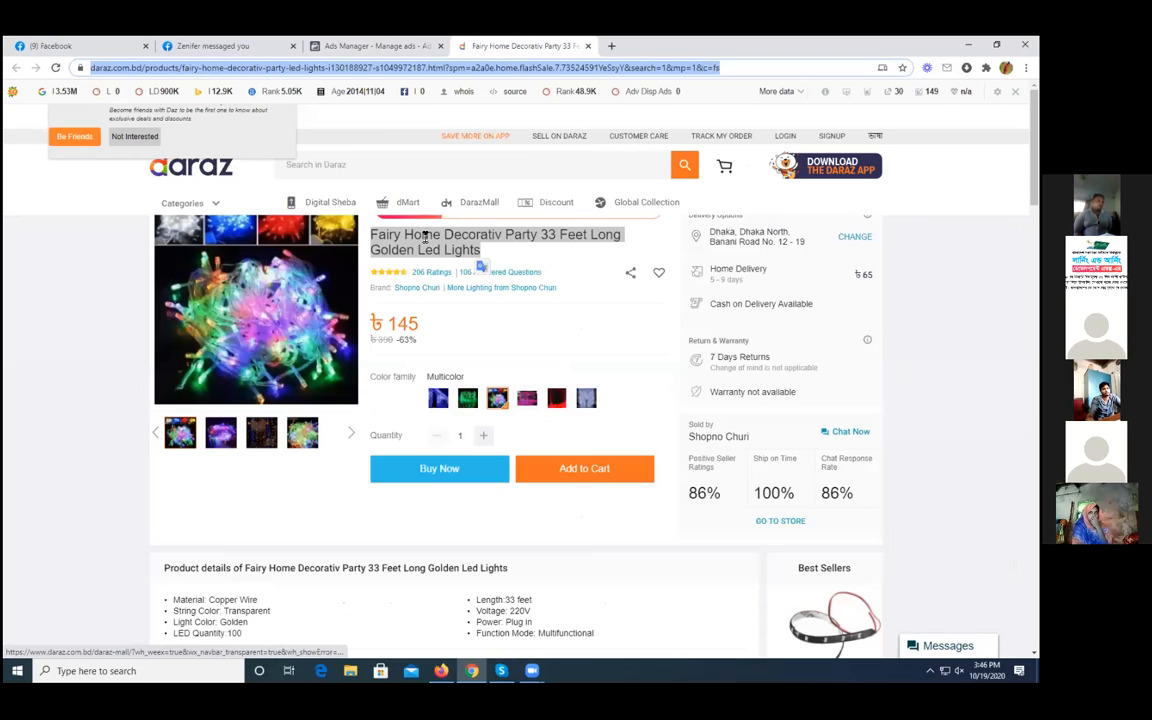
pyautogui.tripleClick(424, 240)
pyautogui.rightClick(428, 245)
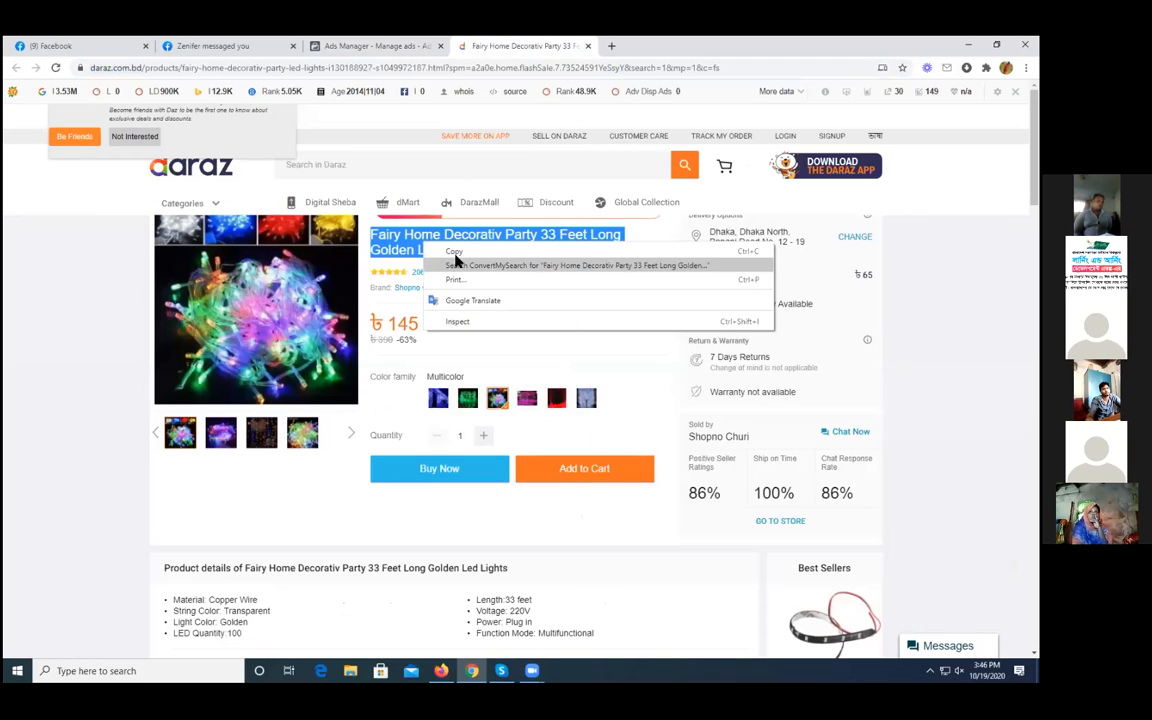
pyautogui.click(457, 252)
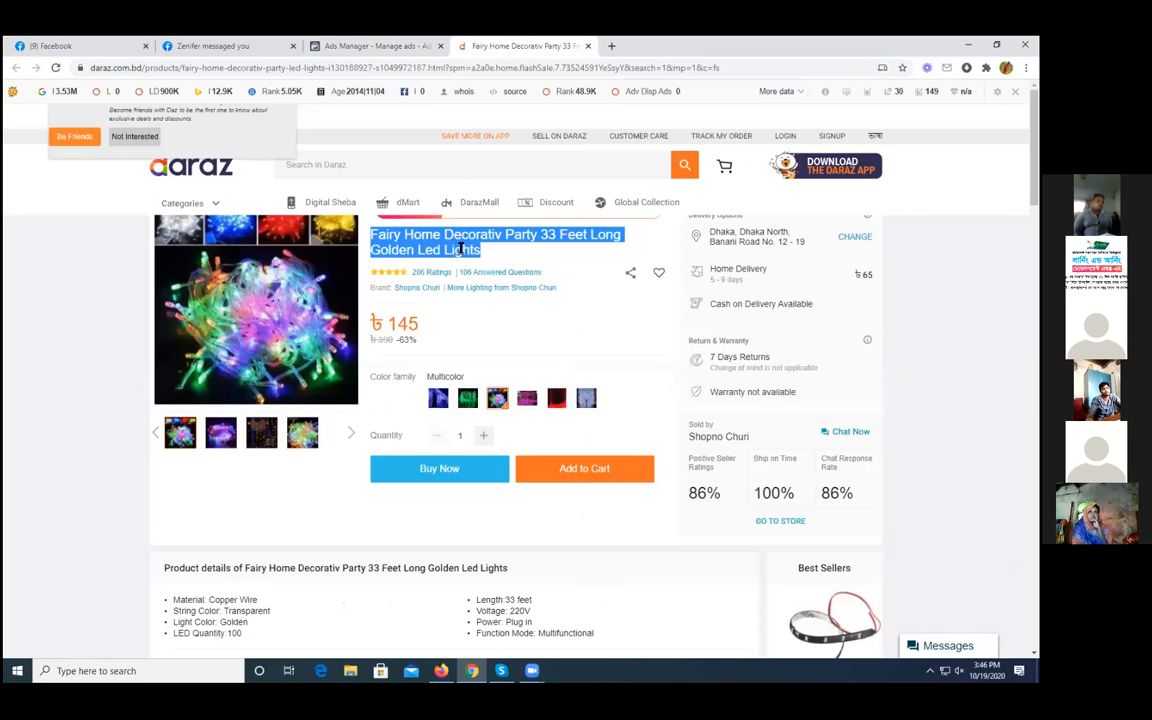
pyautogui.click(398, 46)
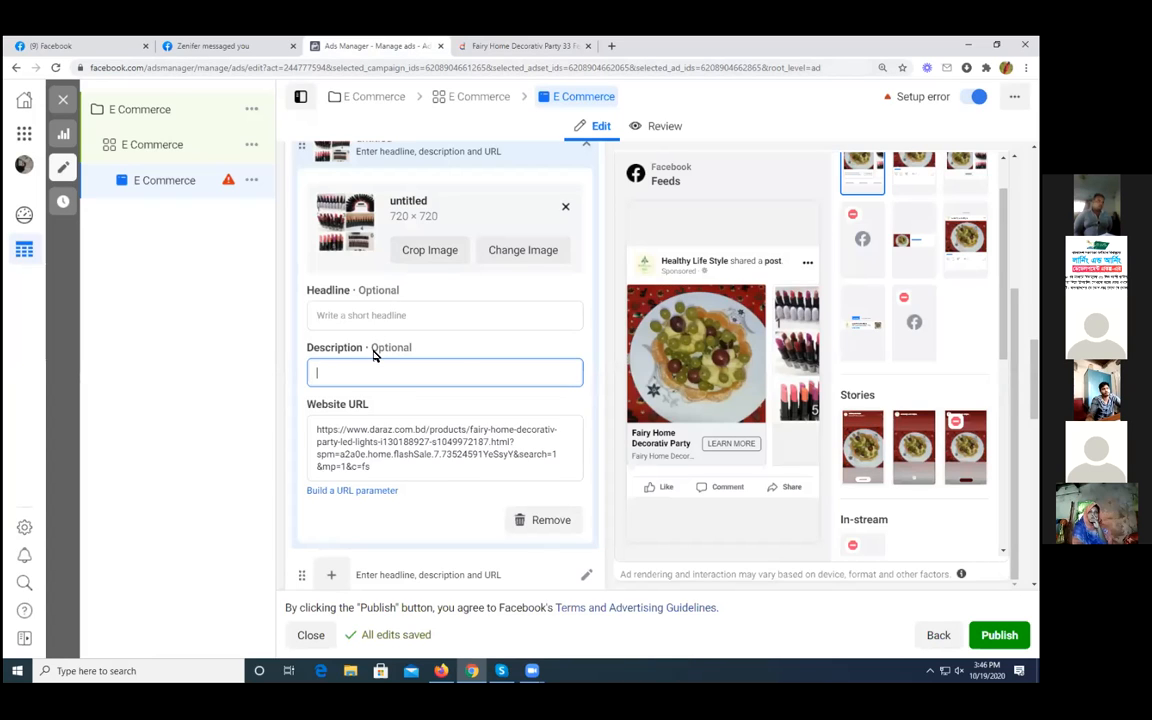
pyautogui.hotkey('ctrl', 'v')
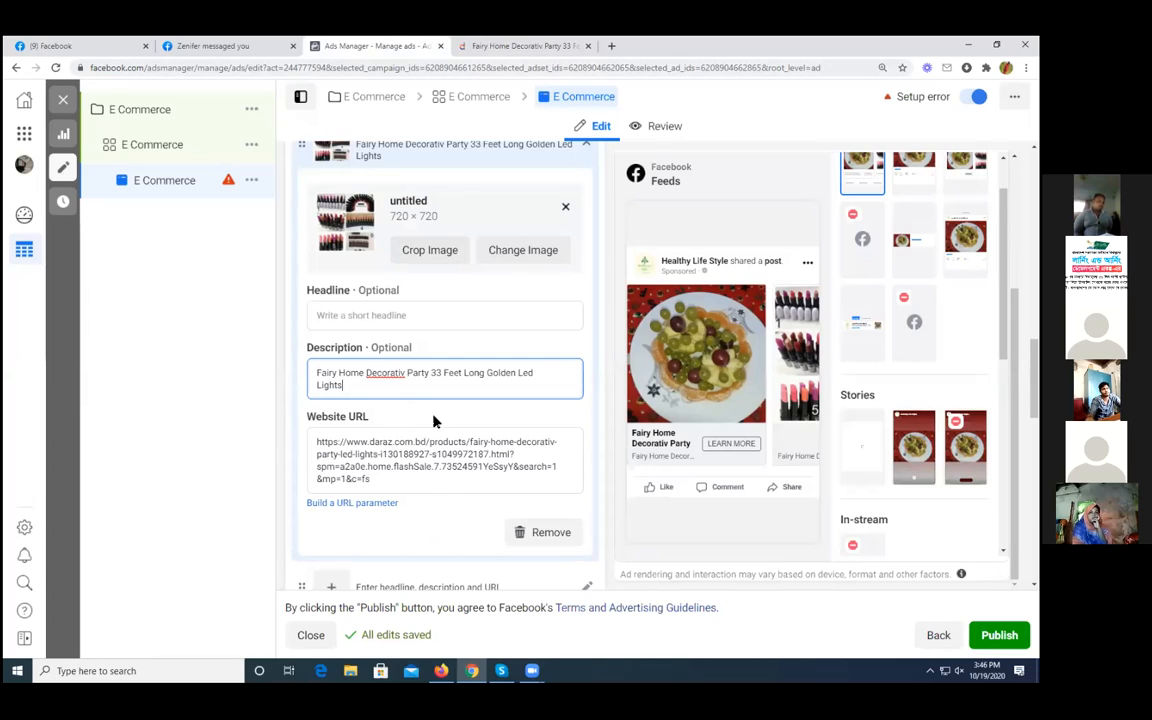
# Step: Fill the second card's headline with the copied product title and shorten it to "Fairy Home"
pyautogui.moveTo(419, 345)
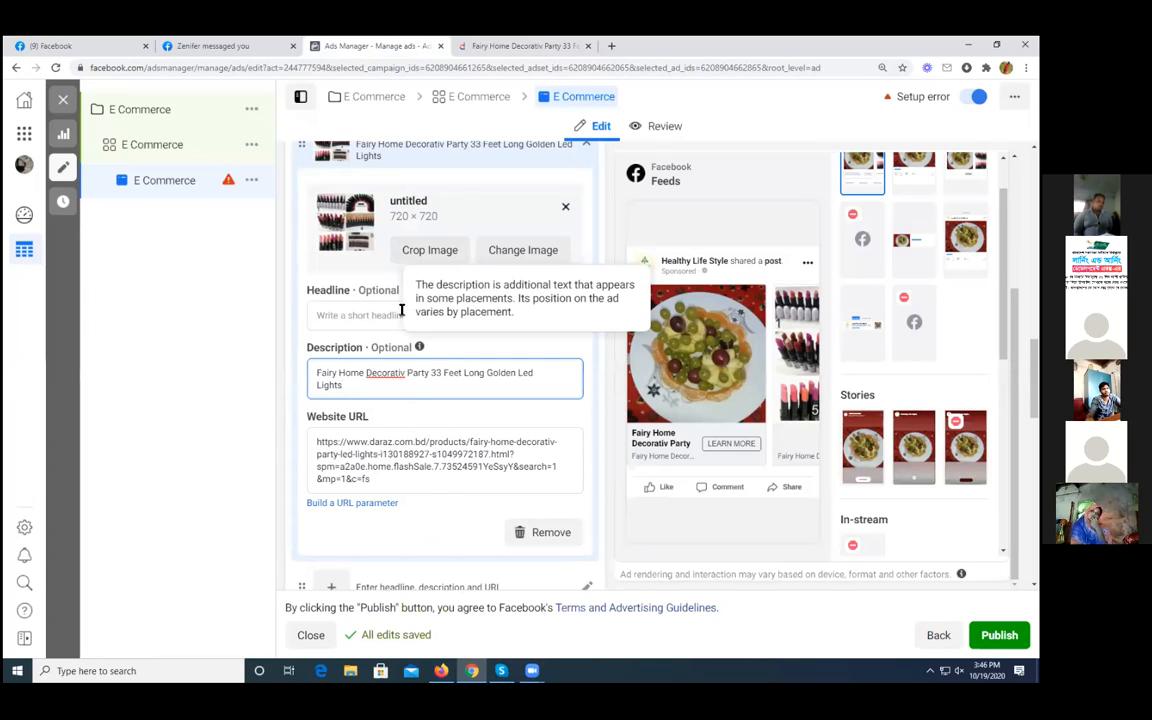
pyautogui.click(401, 314)
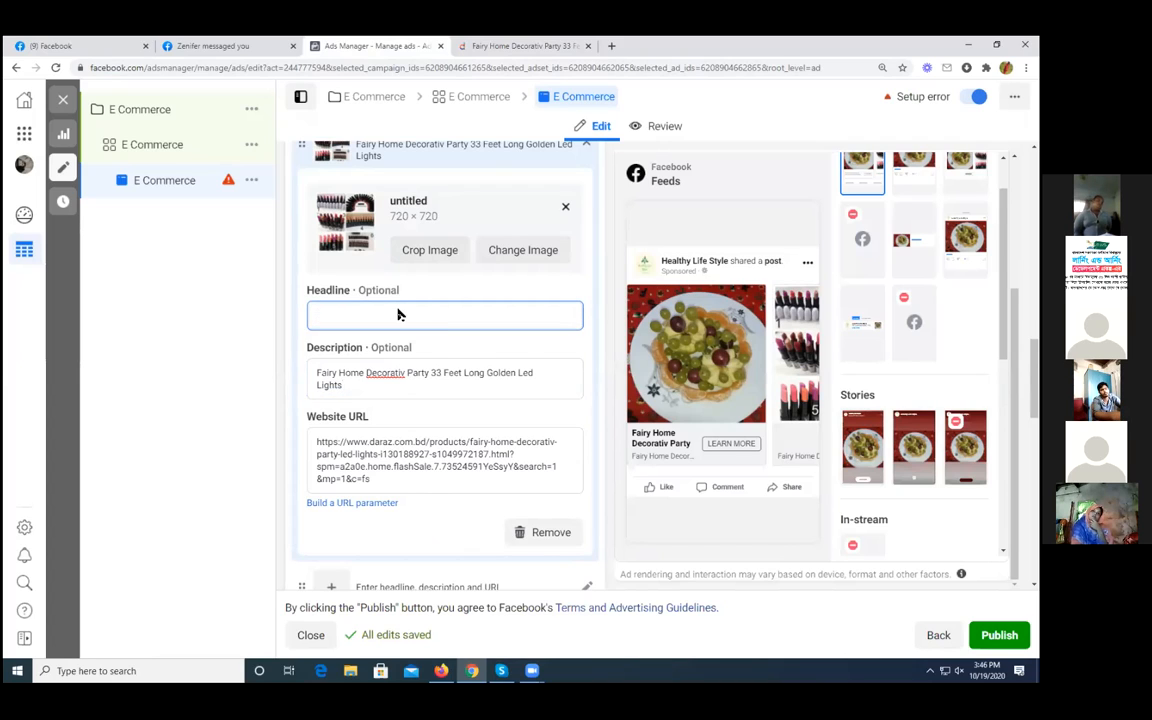
pyautogui.hotkey('ctrl', 'v')
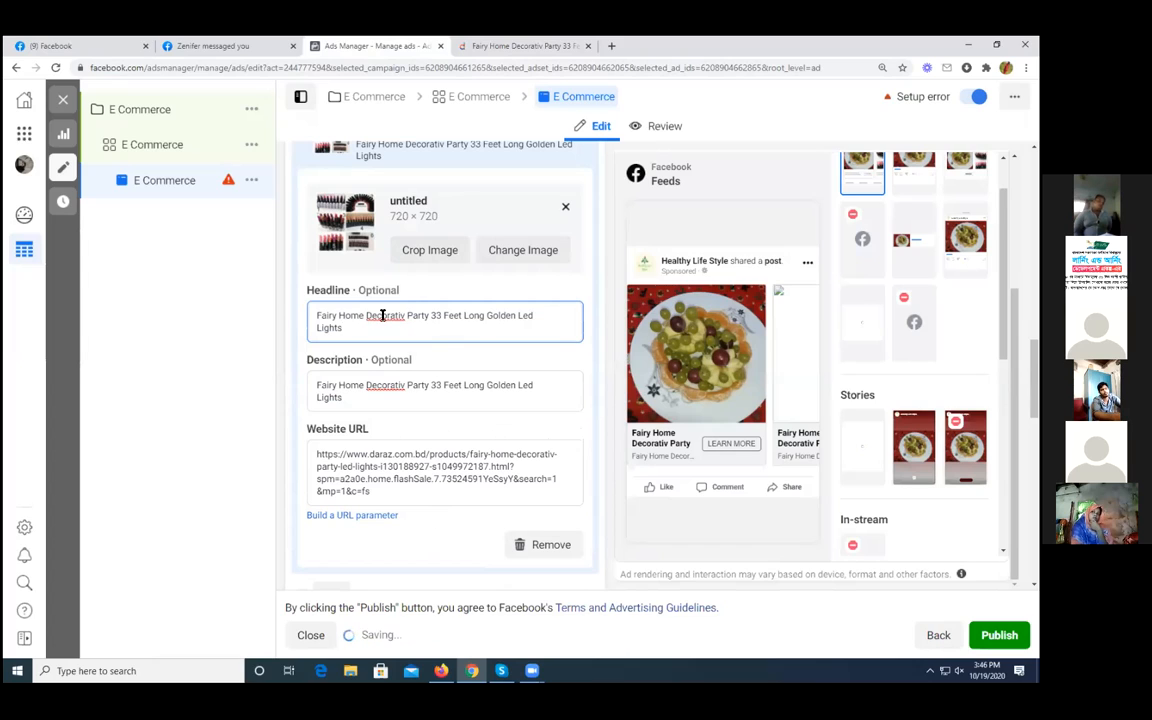
pyautogui.moveTo(364, 315); pyautogui.dragTo(373, 332)
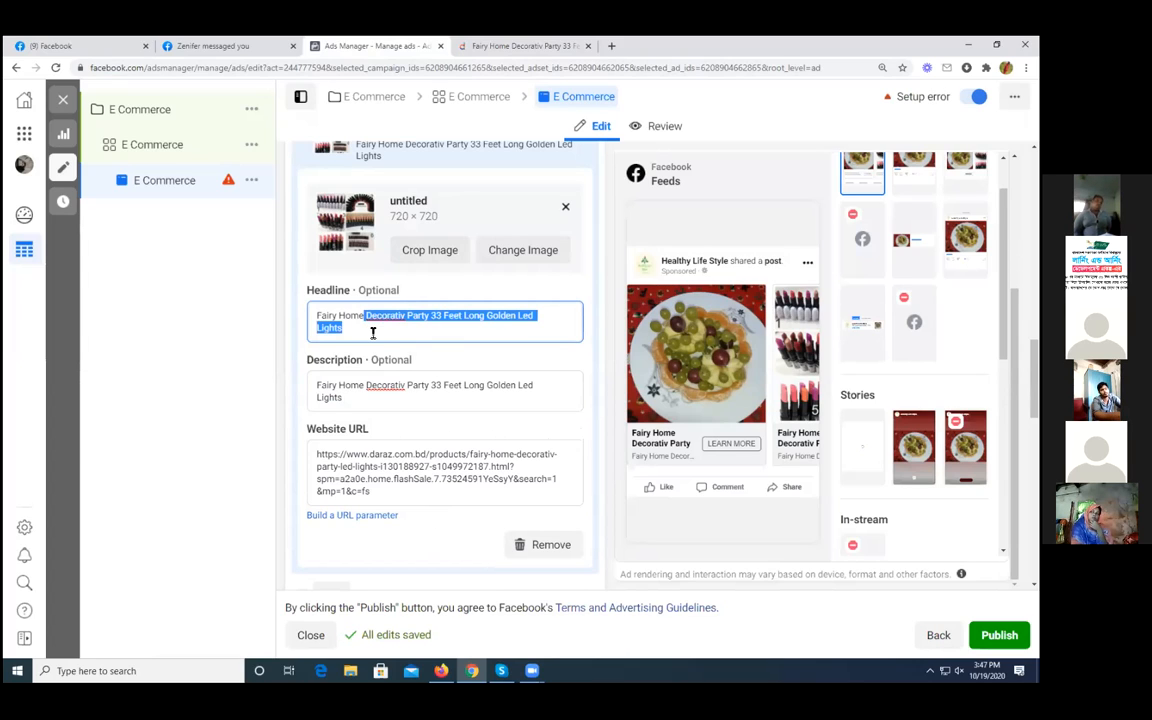
pyautogui.press('BackSpace')
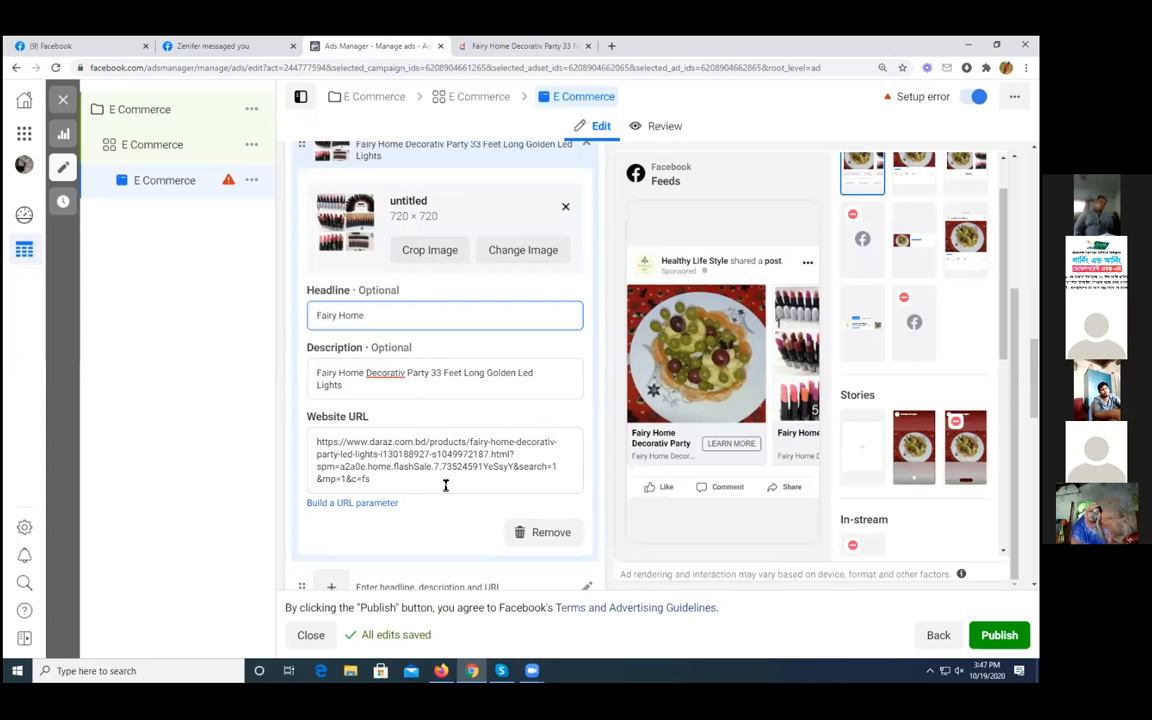
# Step: Collapse the finished second carousel card and expand the empty third card for editing
pyautogui.scroll(1, 558, 345)
pyautogui.scroll(2, 572, 290)
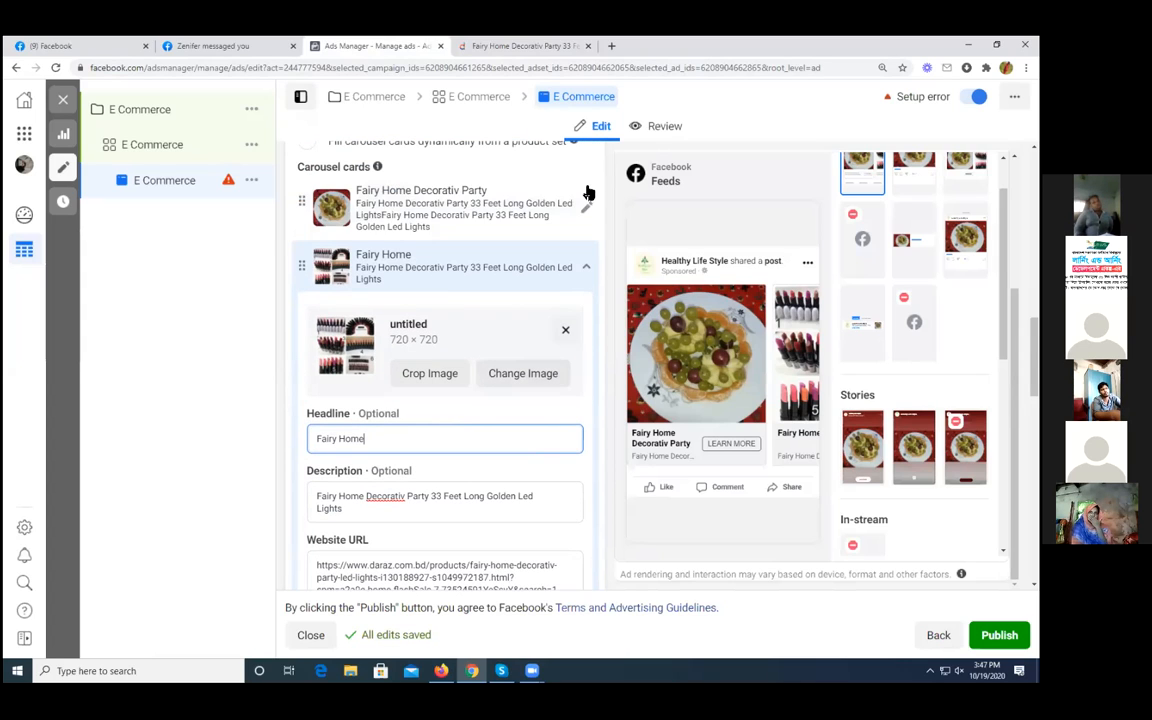
pyautogui.click(589, 270)
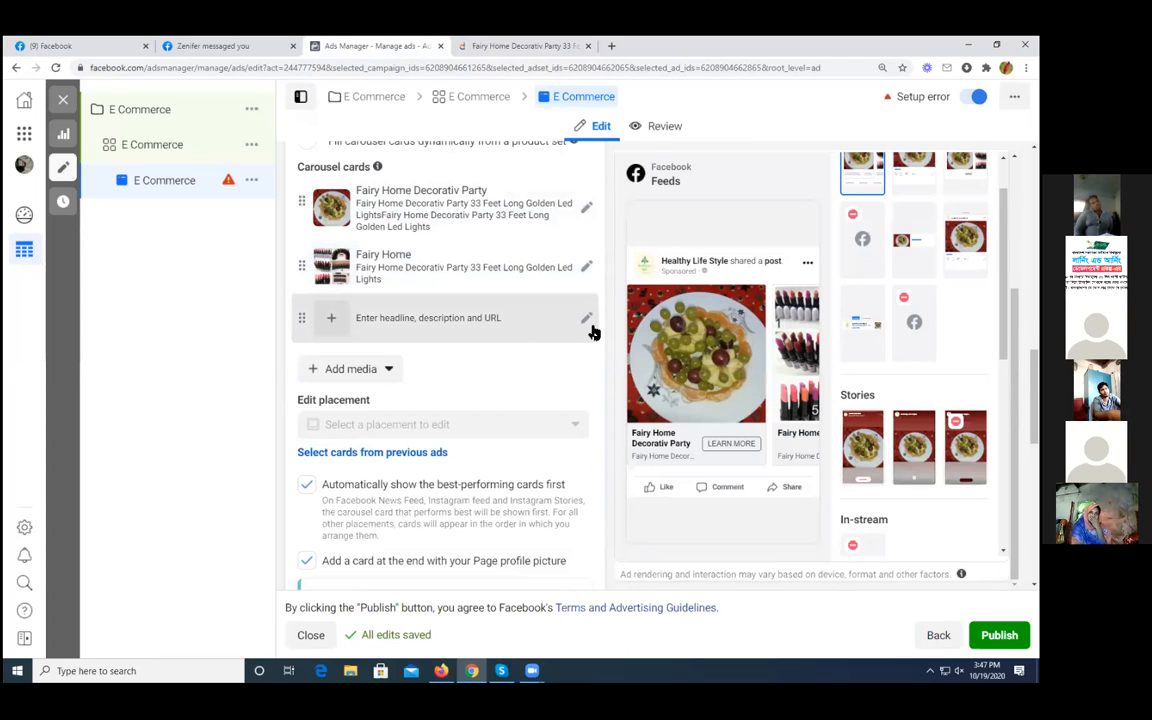
pyautogui.click(341, 319)
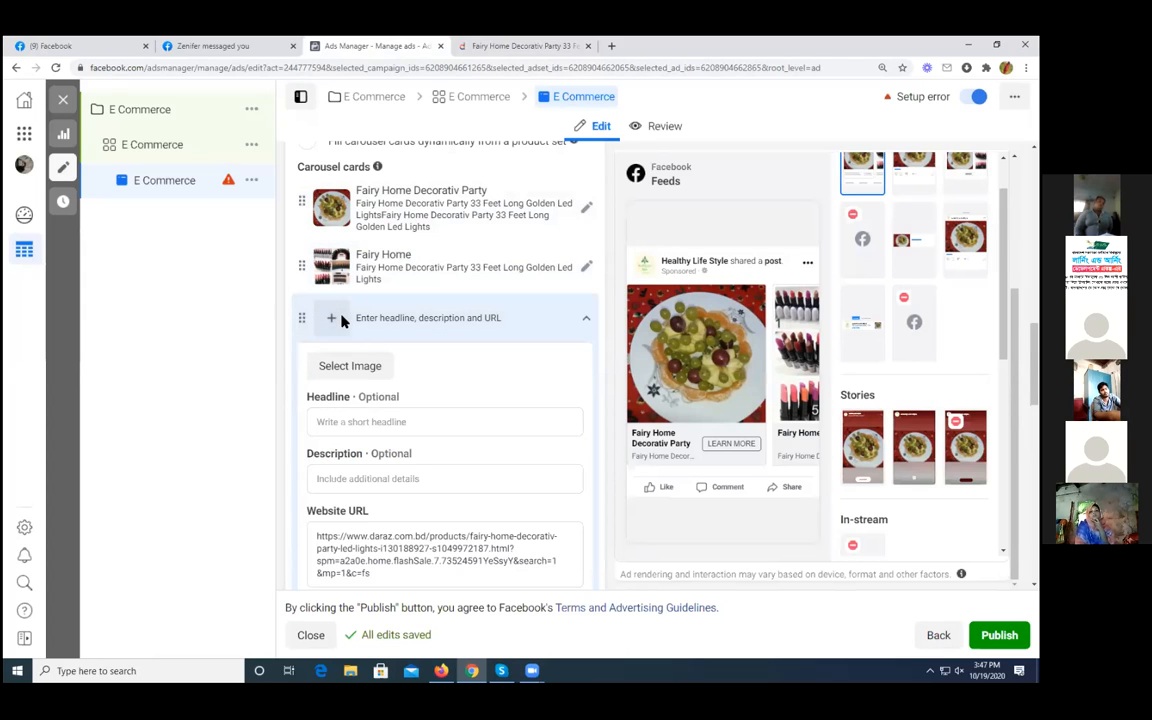
# Step: Set the third card's image to the 960 × 720 fish platter photo from the account images and show that card in the feed preview
pyautogui.scroll(-2, 419, 325)
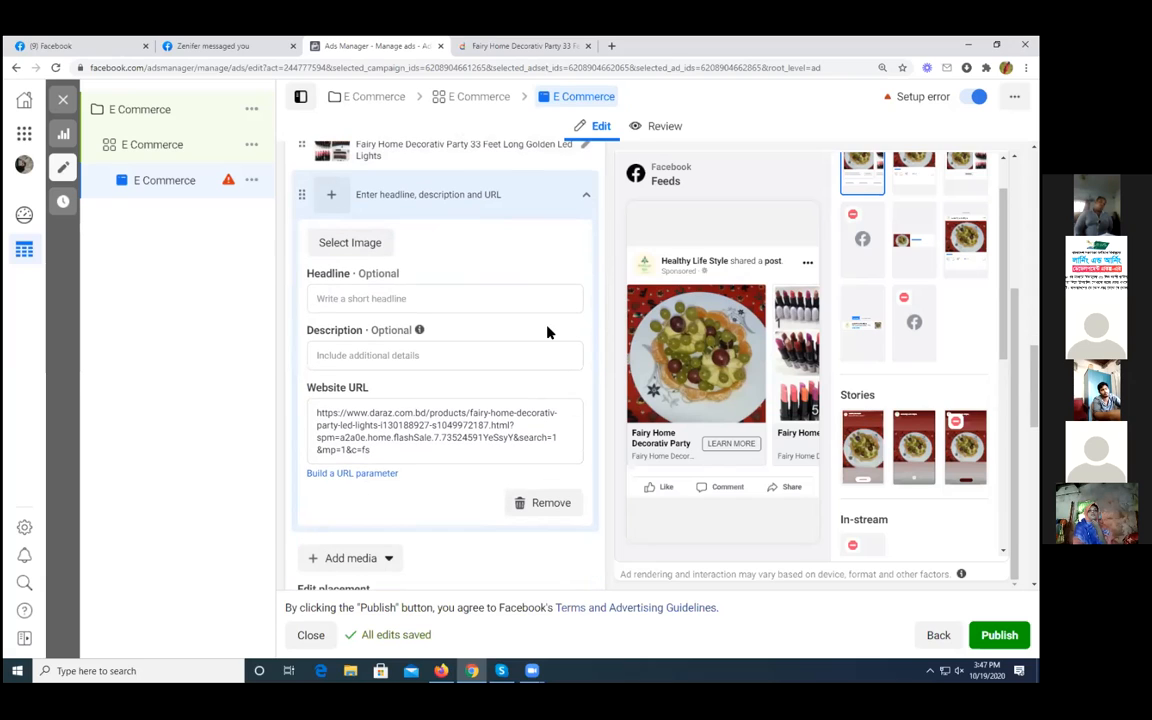
pyautogui.click(364, 243)
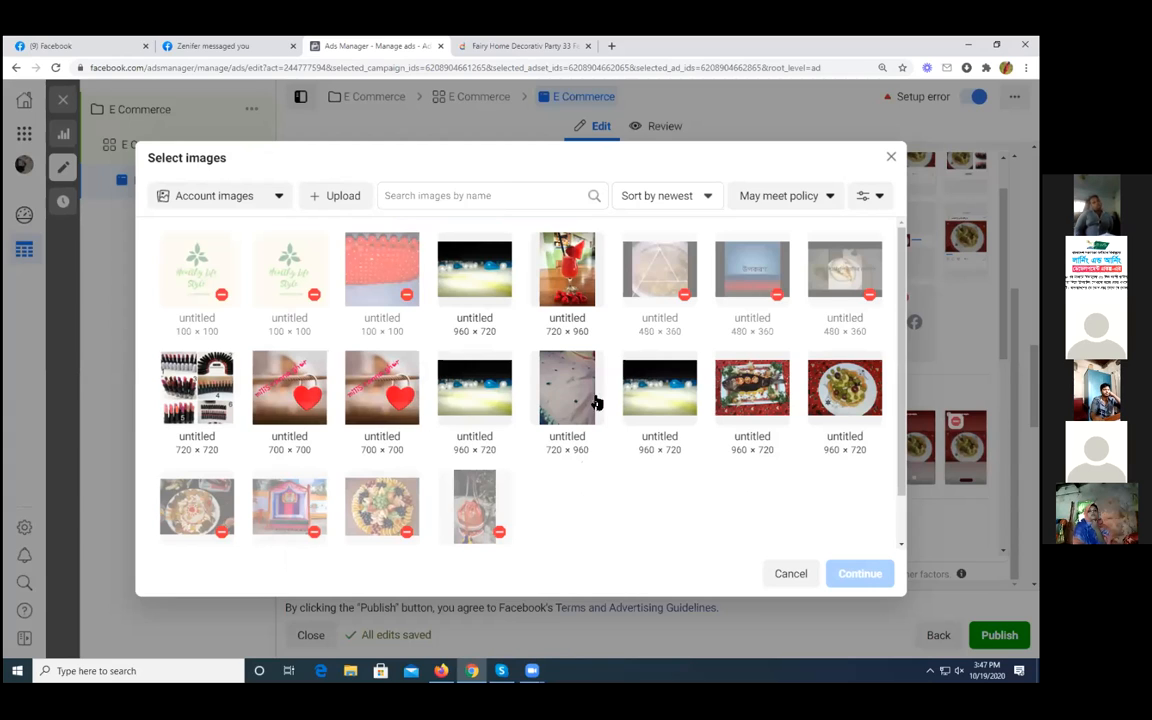
pyautogui.click(748, 395)
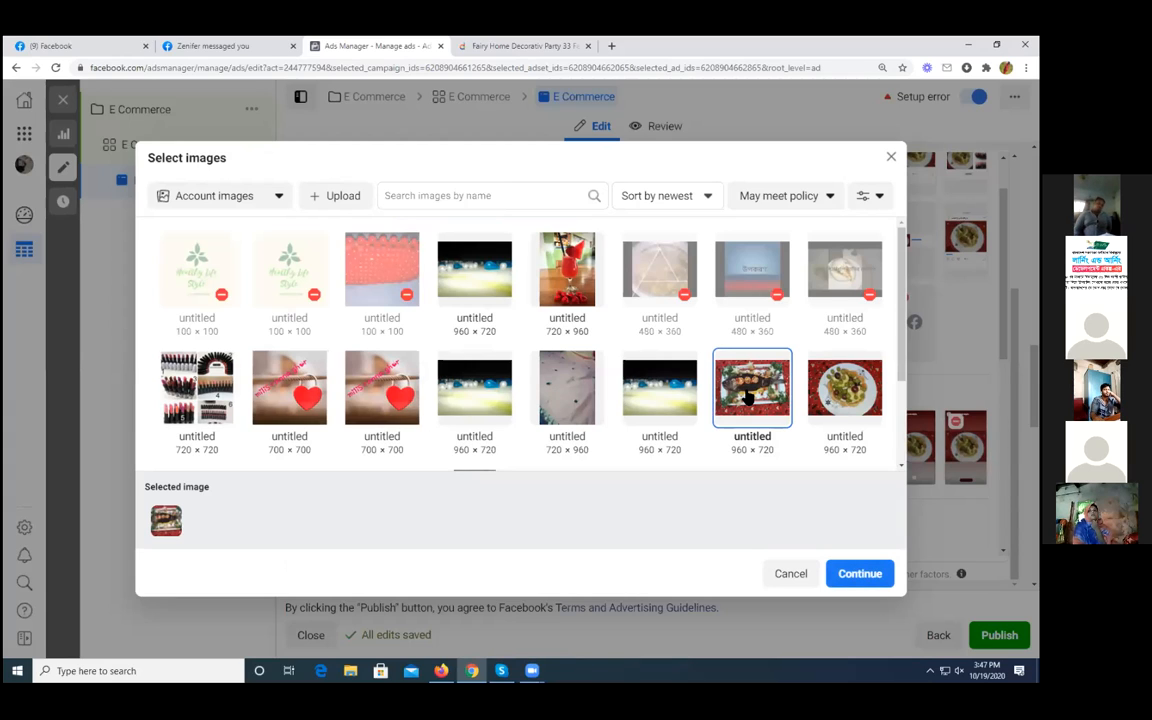
pyautogui.click(846, 572)
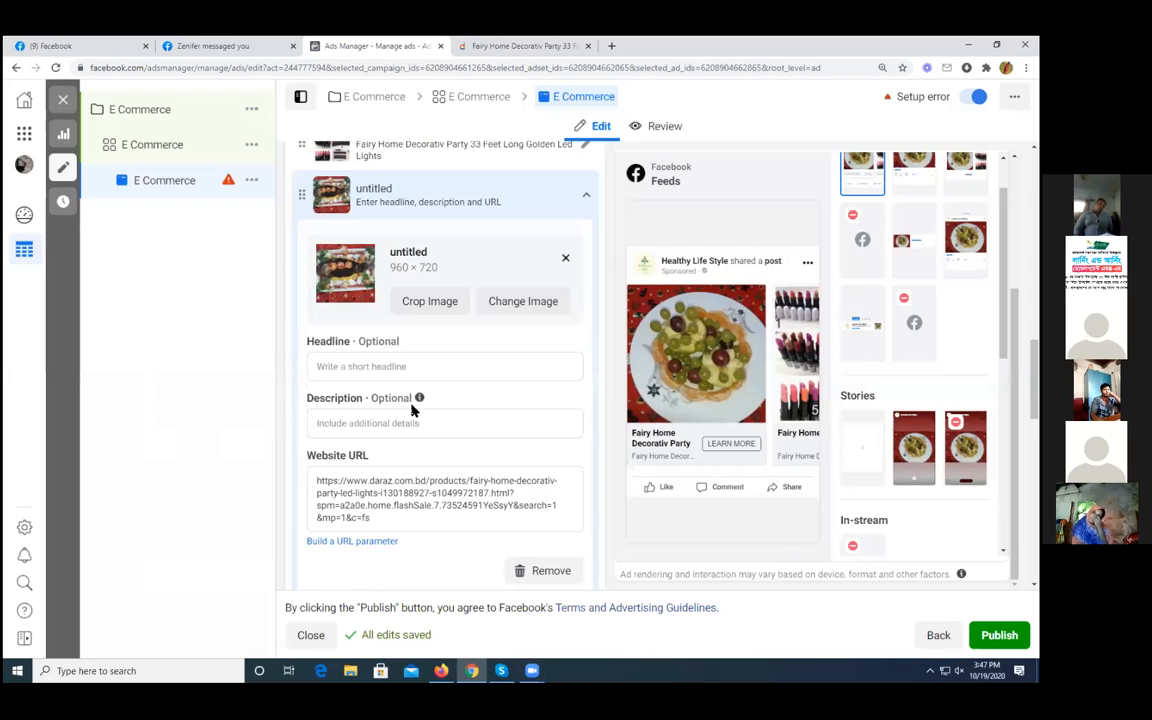
pyautogui.click(795, 375)
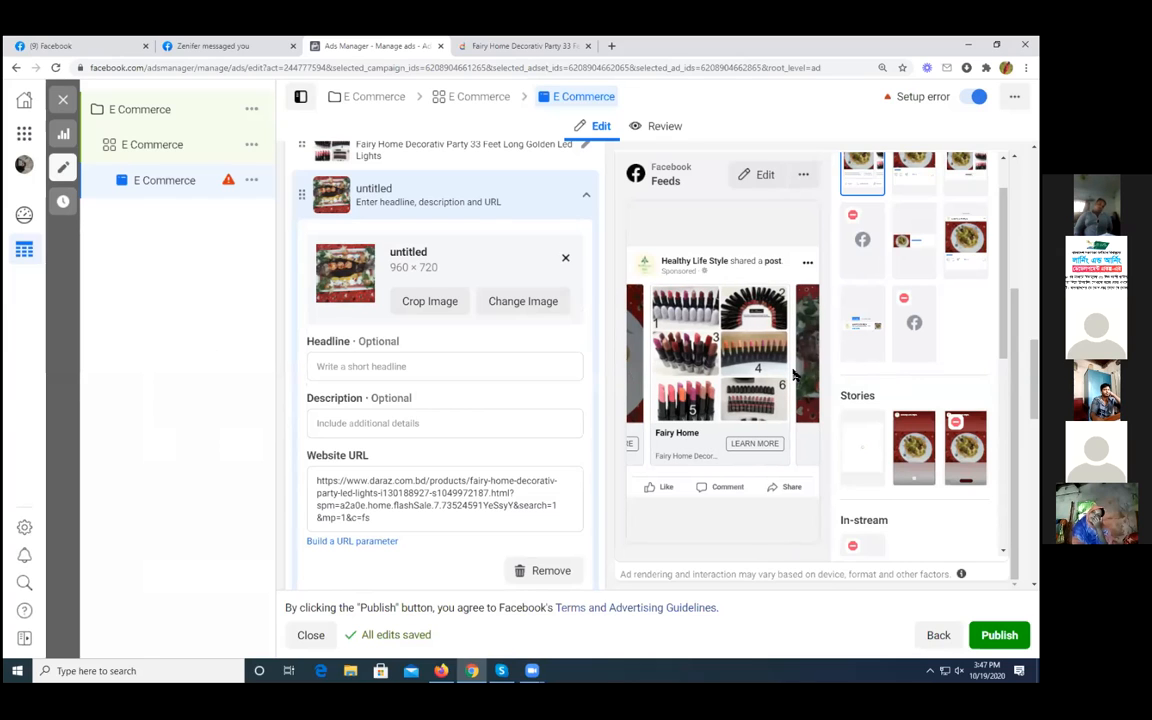
pyautogui.click(799, 376)
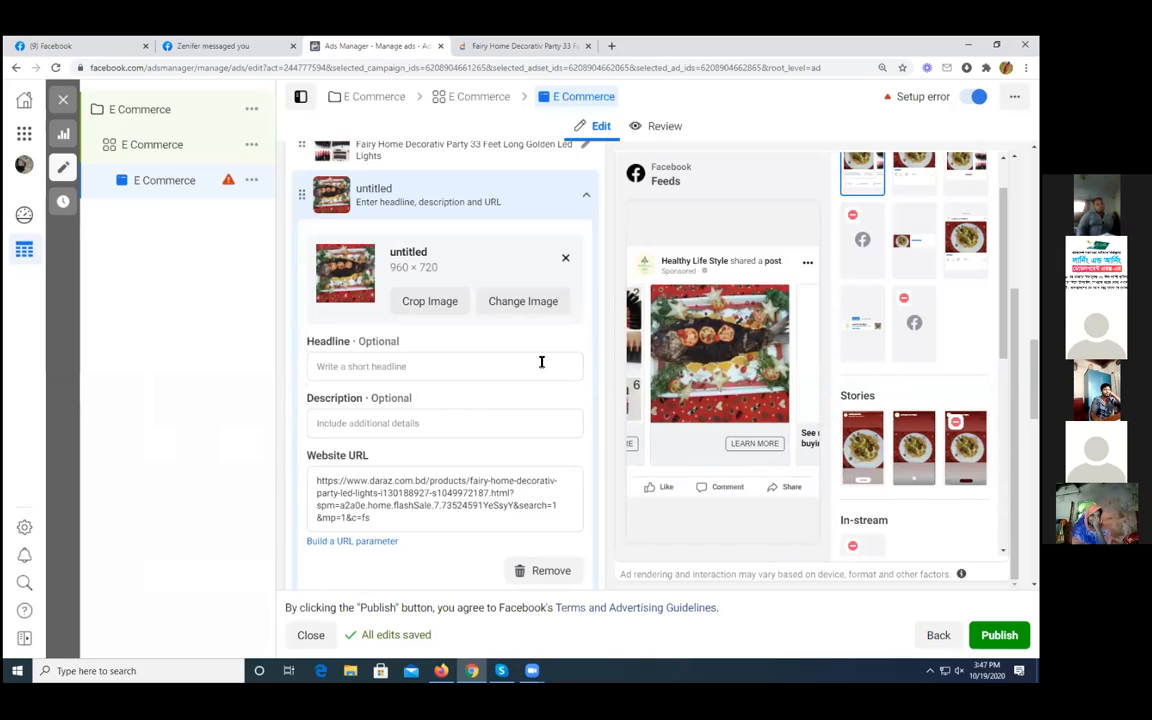
# Step: Fill the third card's headline with the copied product title and cut it down to "Fairy Home Party"
pyautogui.click(390, 365)
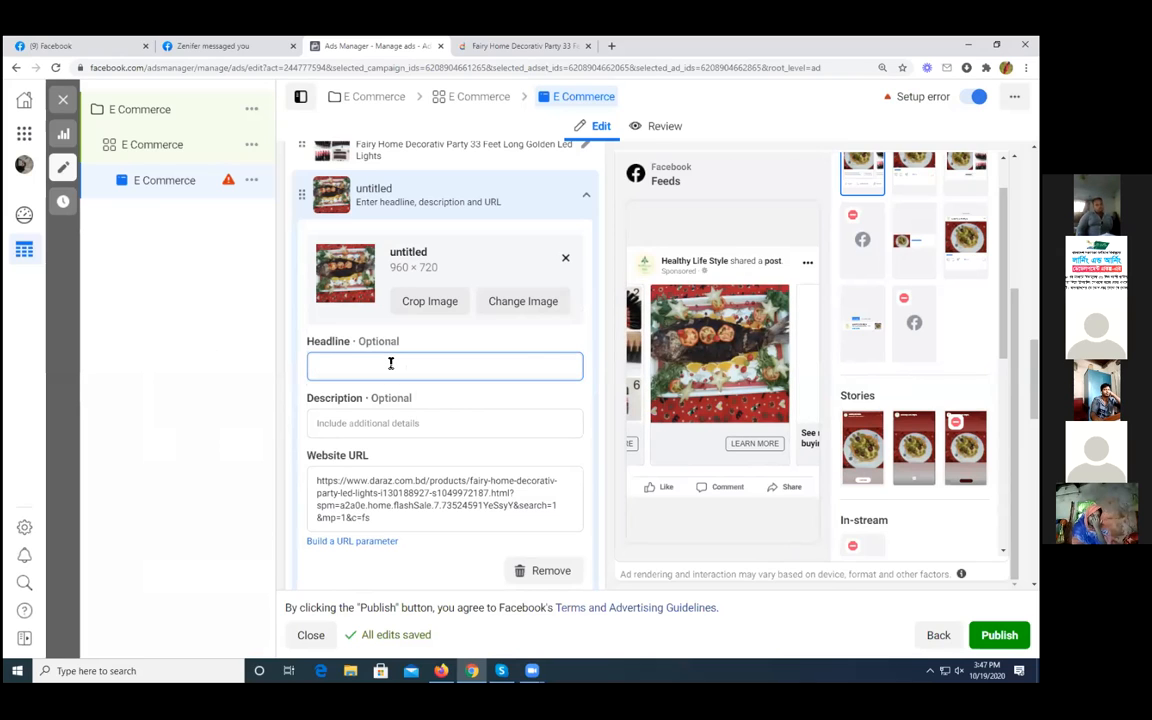
pyautogui.write('Fairy Home Decorativ Party 33 Feet Long Golden Led Lights')
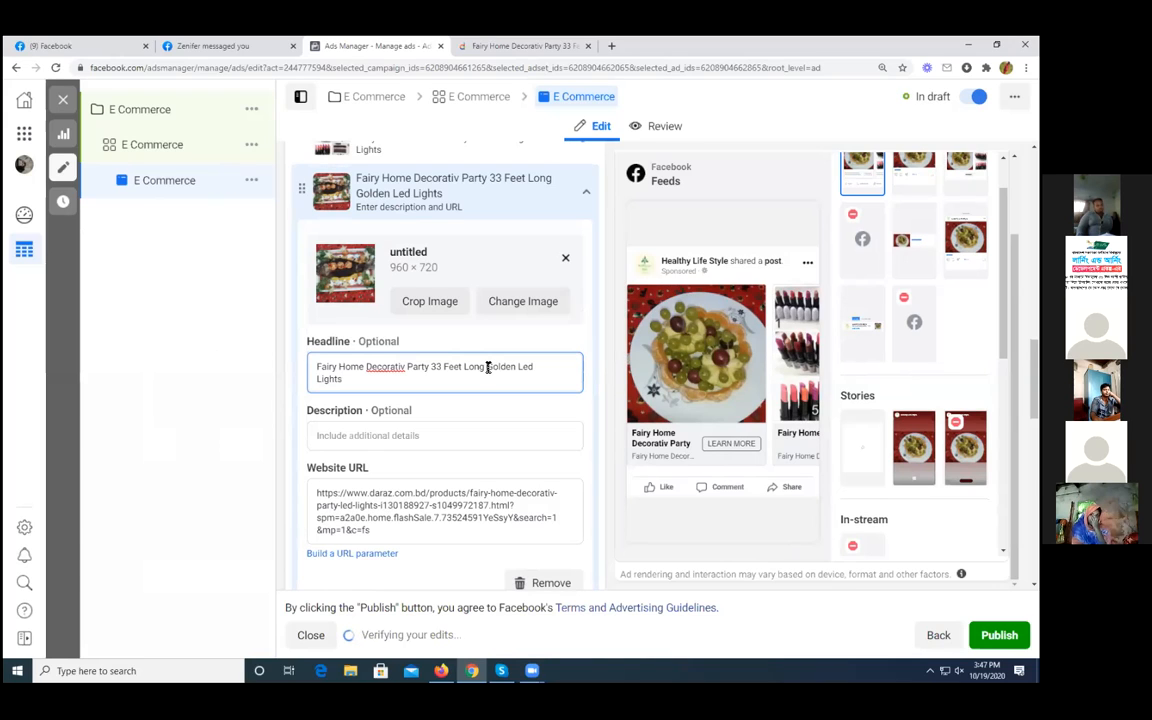
pyautogui.moveTo(487, 367); pyautogui.dragTo(516, 381)
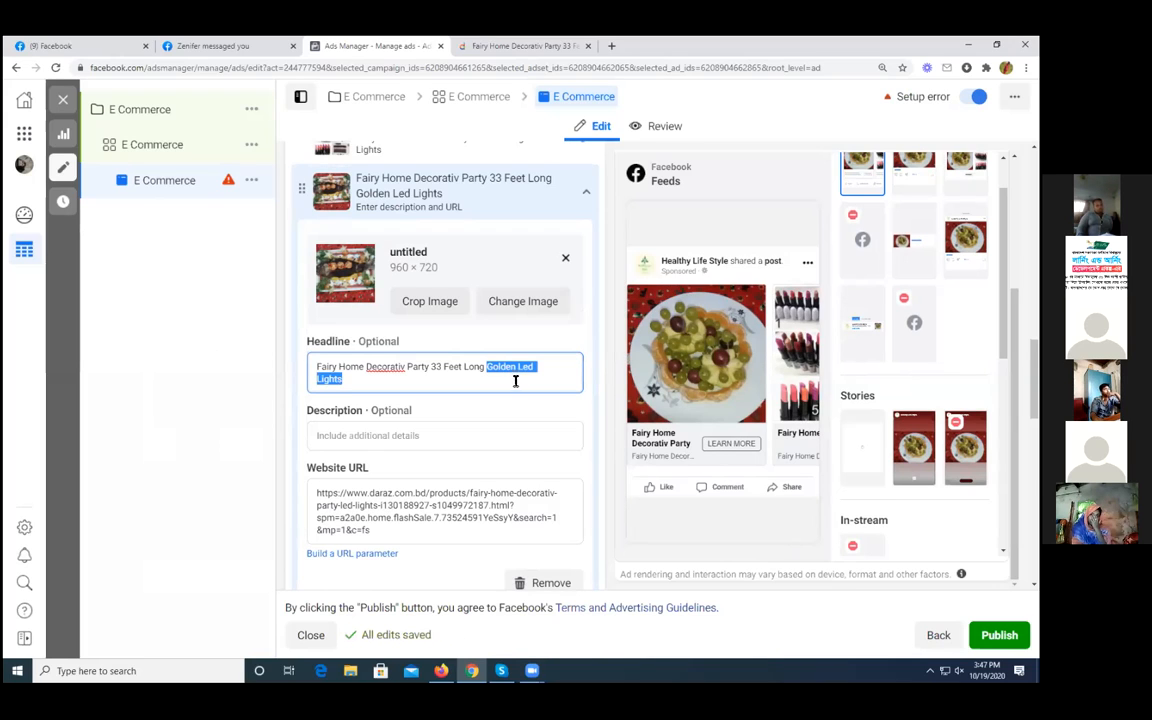
pyautogui.press('BackSpace')
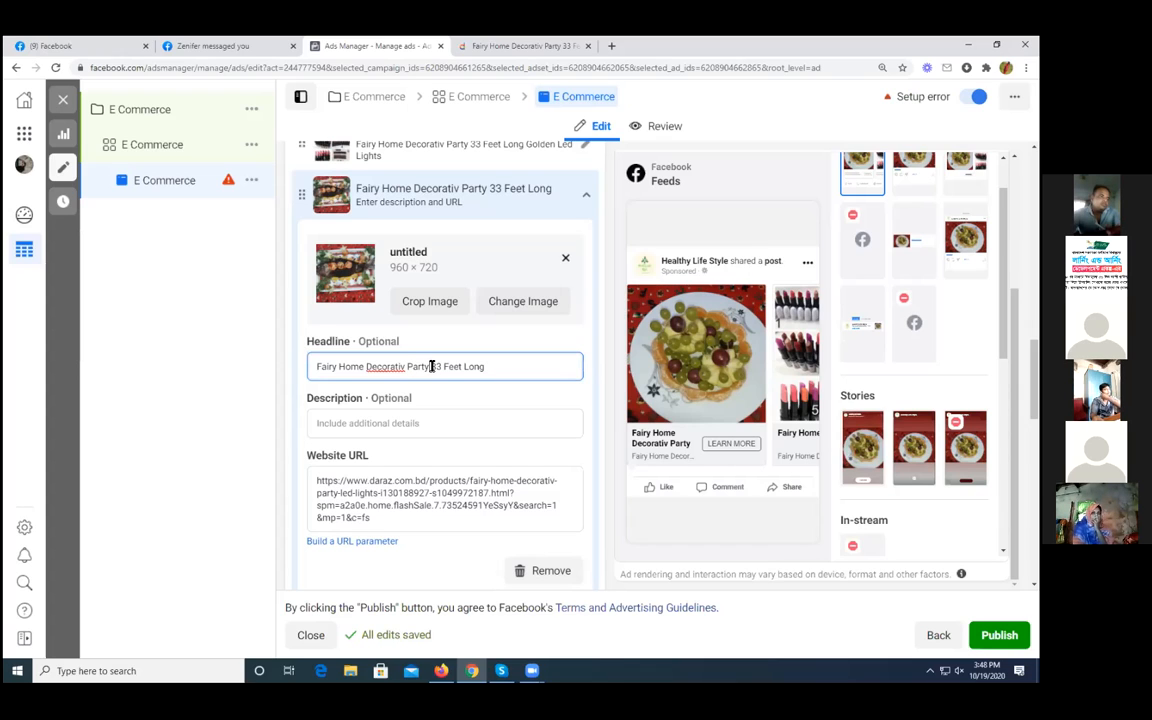
pyautogui.moveTo(406, 366); pyautogui.dragTo(380, 366)
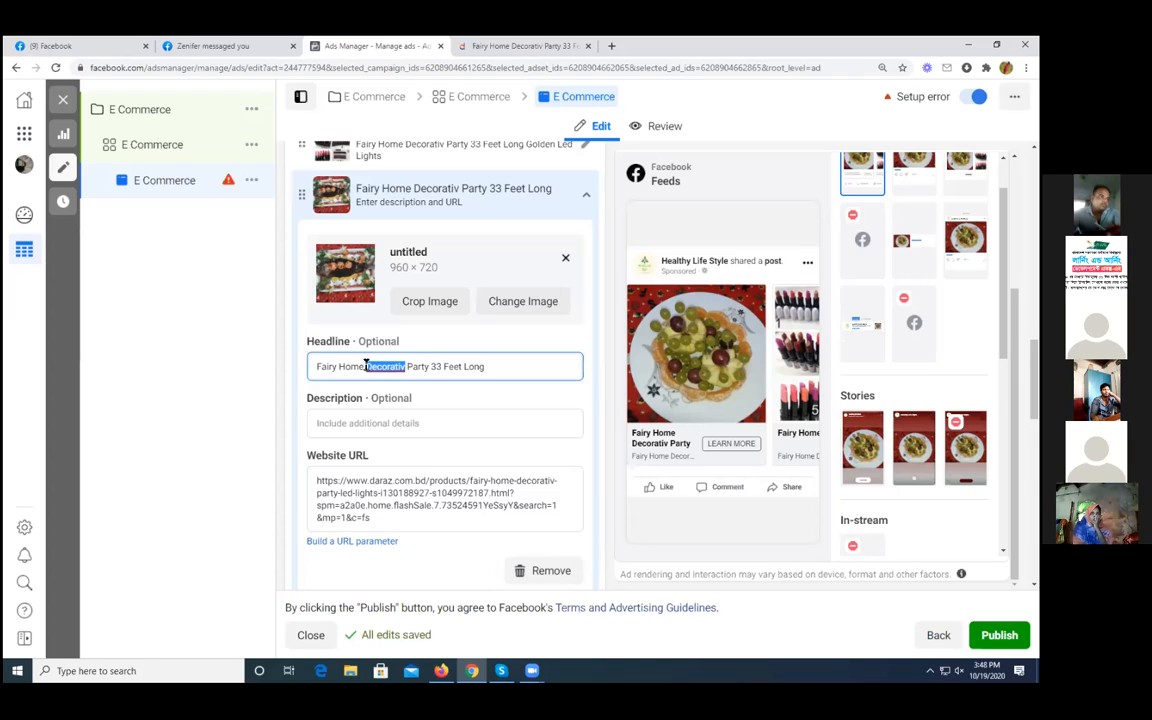
pyautogui.press('BackSpace')
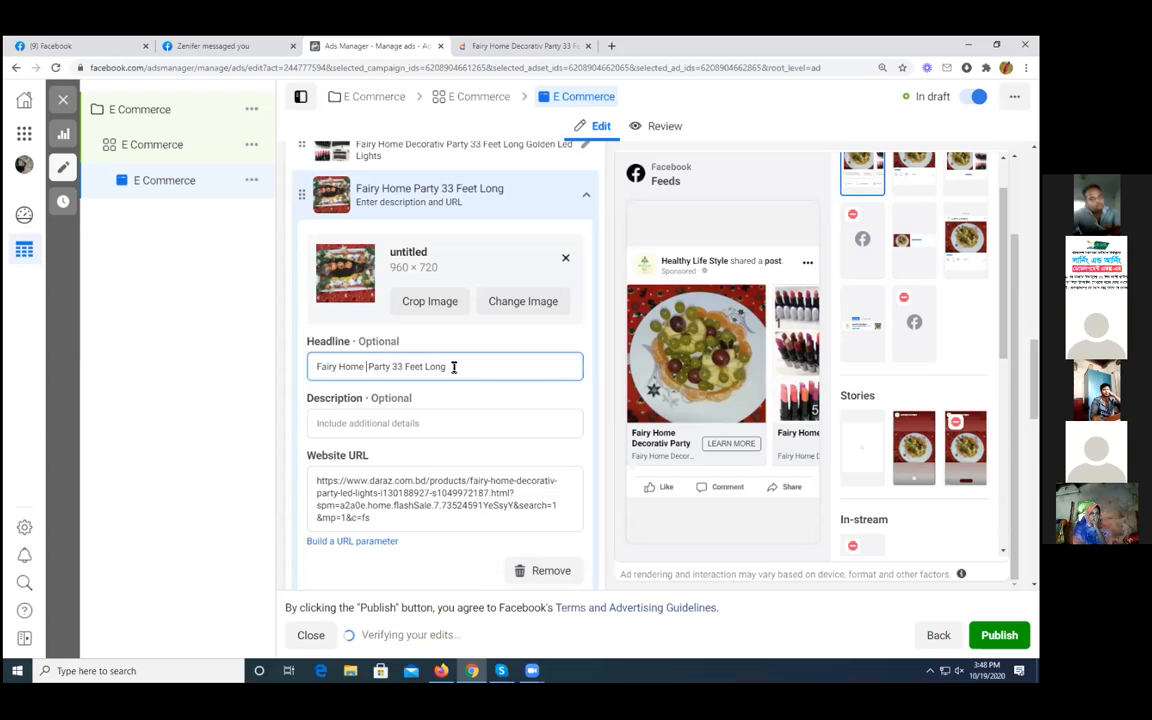
pyautogui.moveTo(448, 367); pyautogui.dragTo(396, 367)
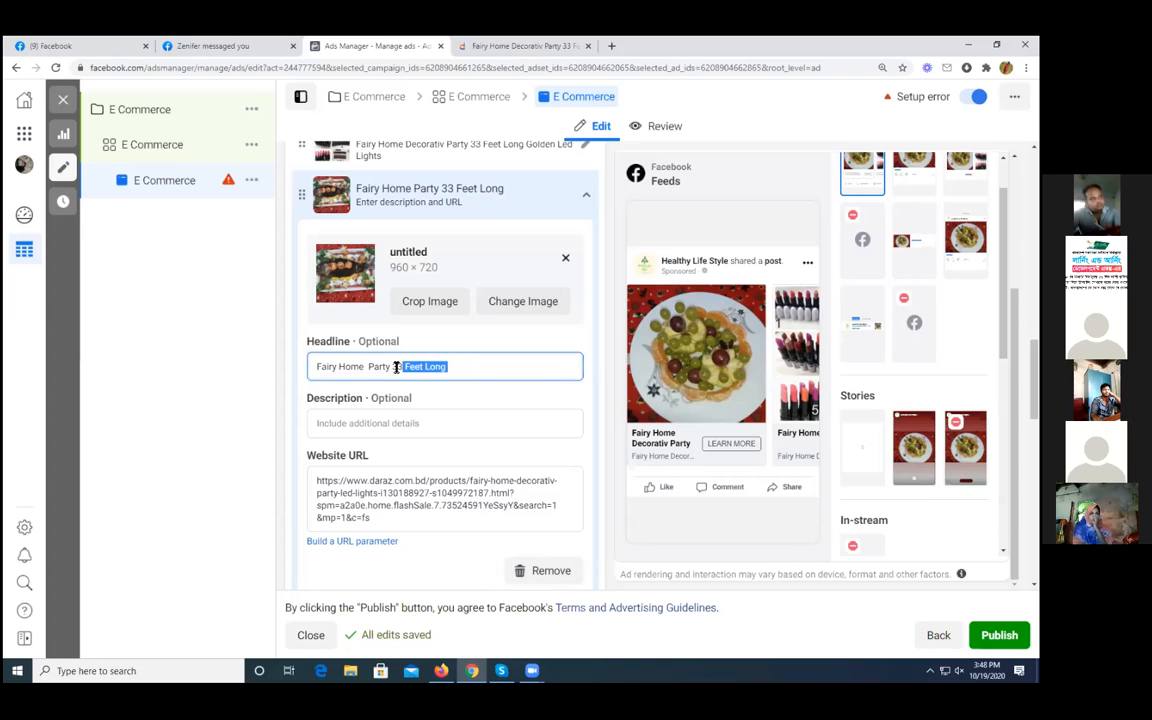
pyautogui.press('BackSpace')
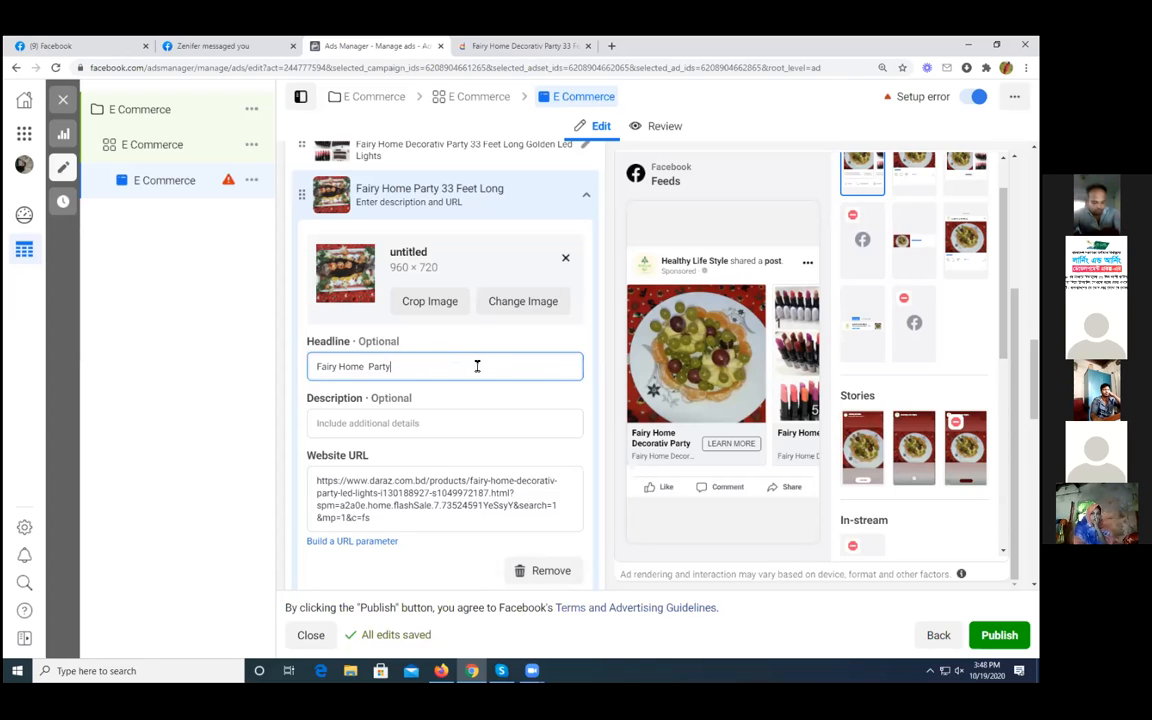
# Step: Set the third card's description to "Fairy Home Decorativ Party 33 Feet Long Golden Led Lights"
pyautogui.scroll(-1, 399, 430)
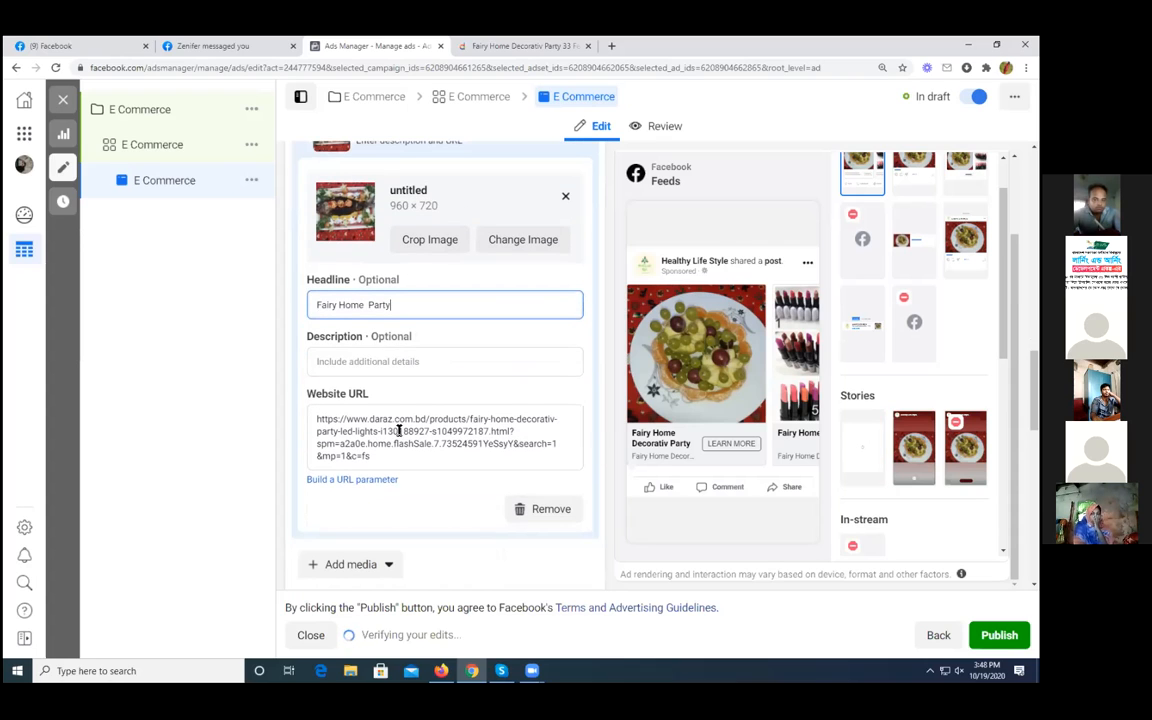
pyautogui.click(370, 363)
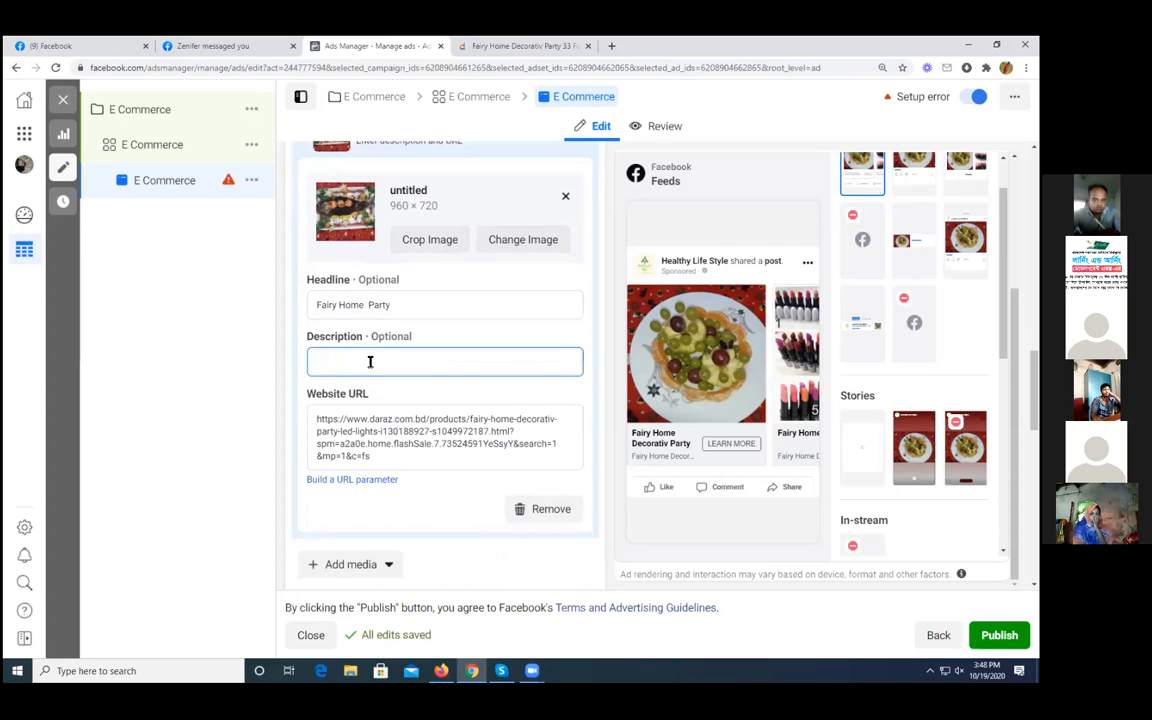
pyautogui.write('Fairy Home Decorativ Party 33 Feet Long Golden Led Lights')
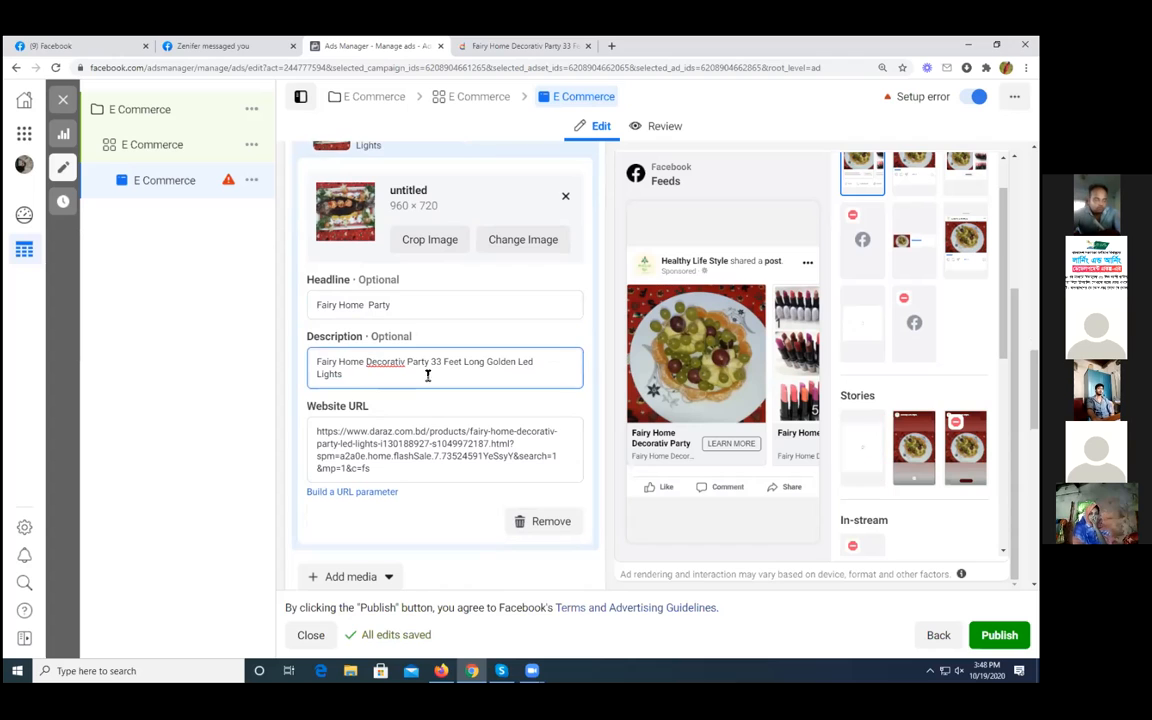
pyautogui.scroll(-1, 442, 410)
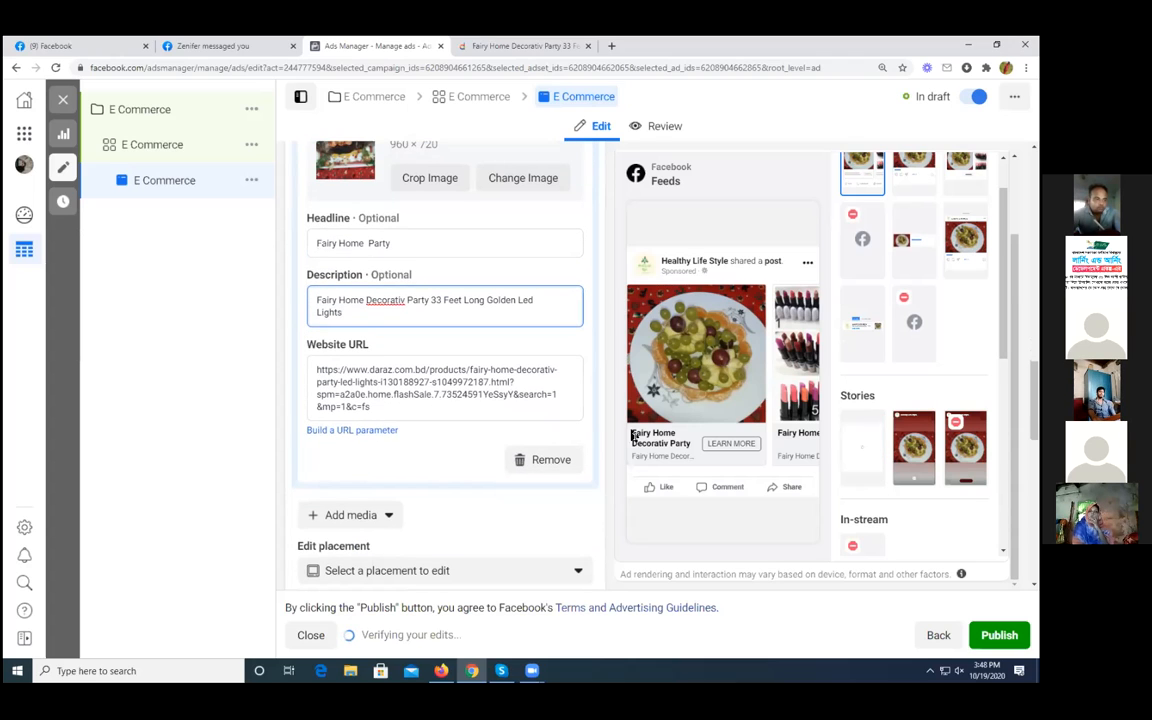
# Step: Advance the feed preview to the third carousel card and collapse that card's finished editing section
pyautogui.click(774, 377)
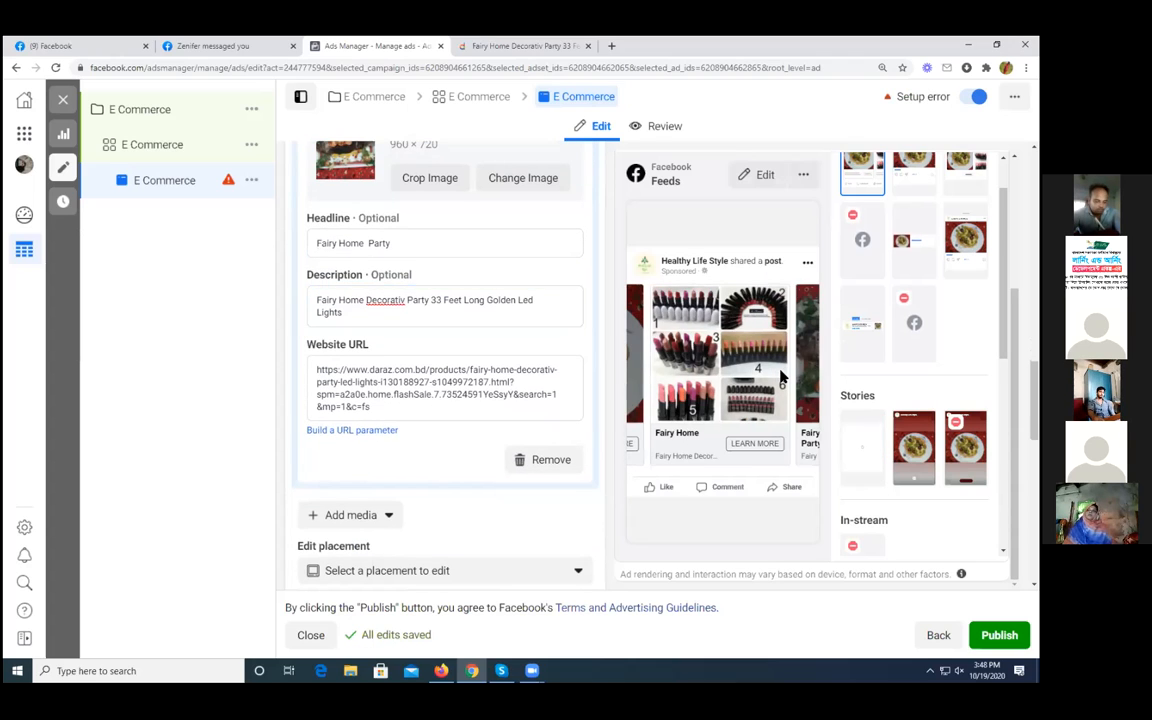
pyautogui.click(801, 377)
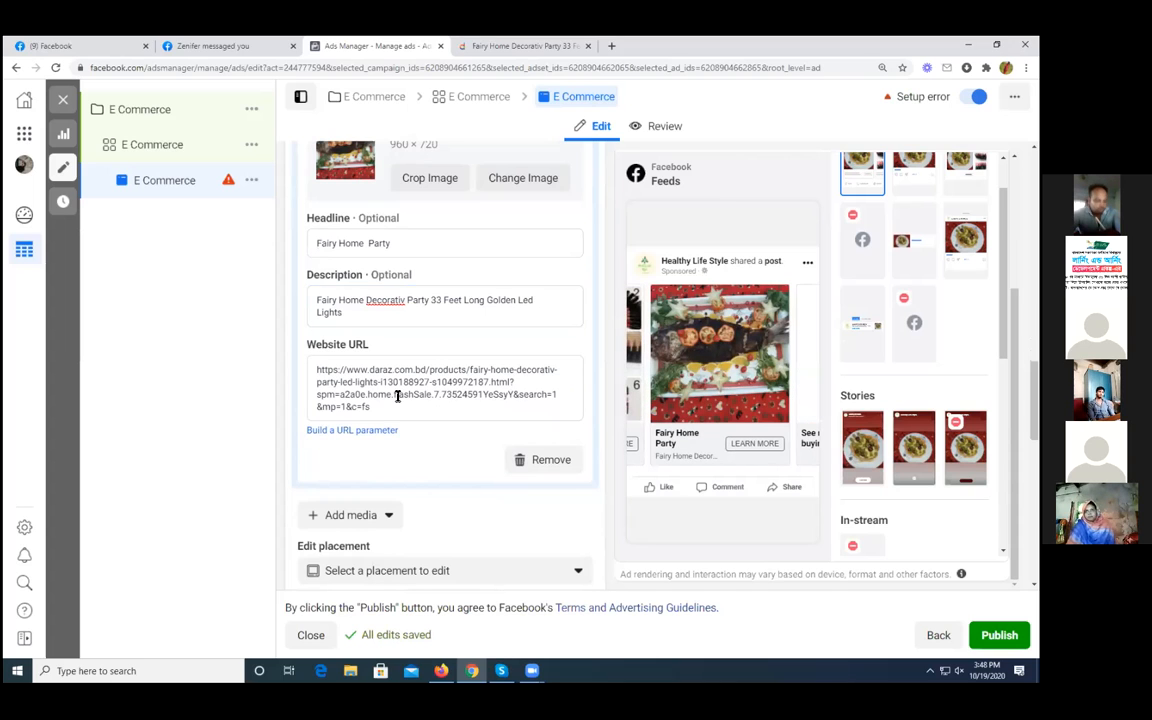
pyautogui.scroll(2, 576, 362)
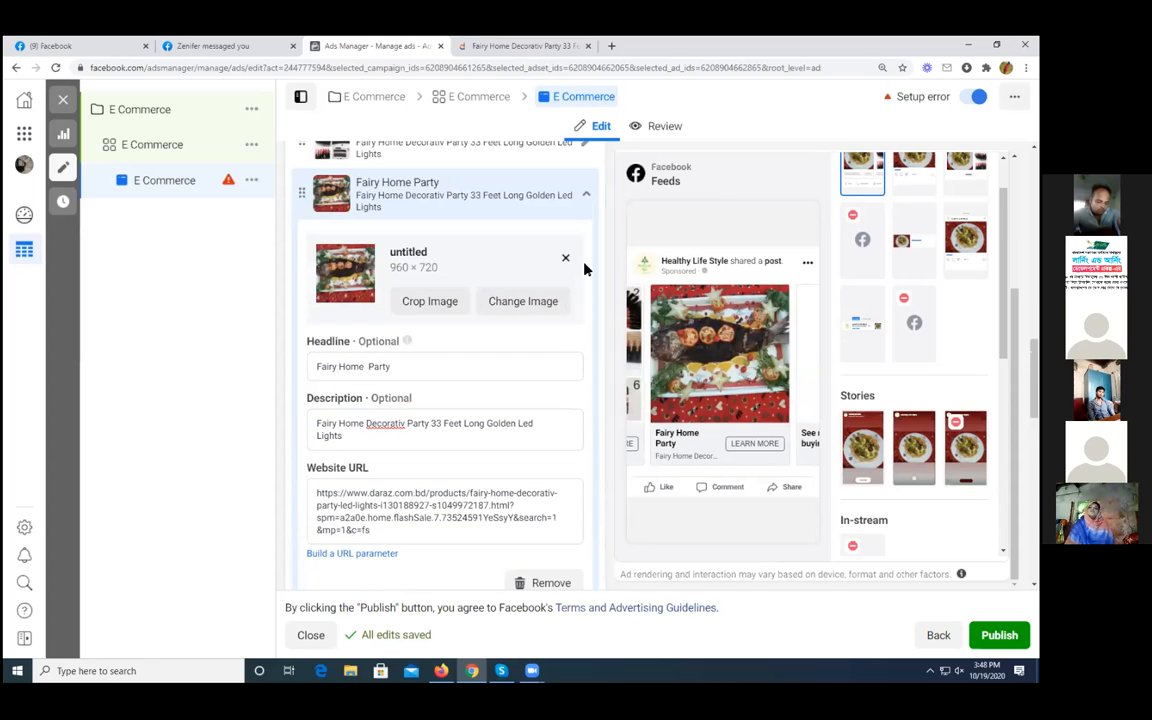
pyautogui.click(584, 199)
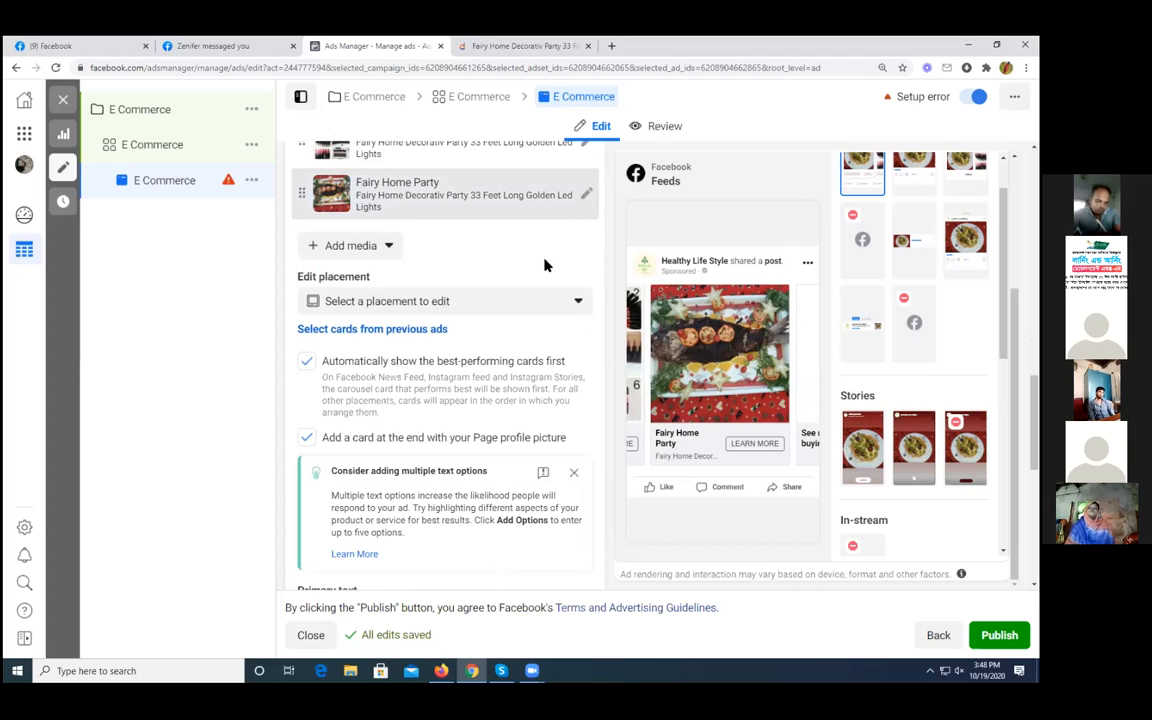
# Step: Review the carousel card list and the ad settings below it, and return the feed preview to the first card
pyautogui.scroll(2, 548, 437)
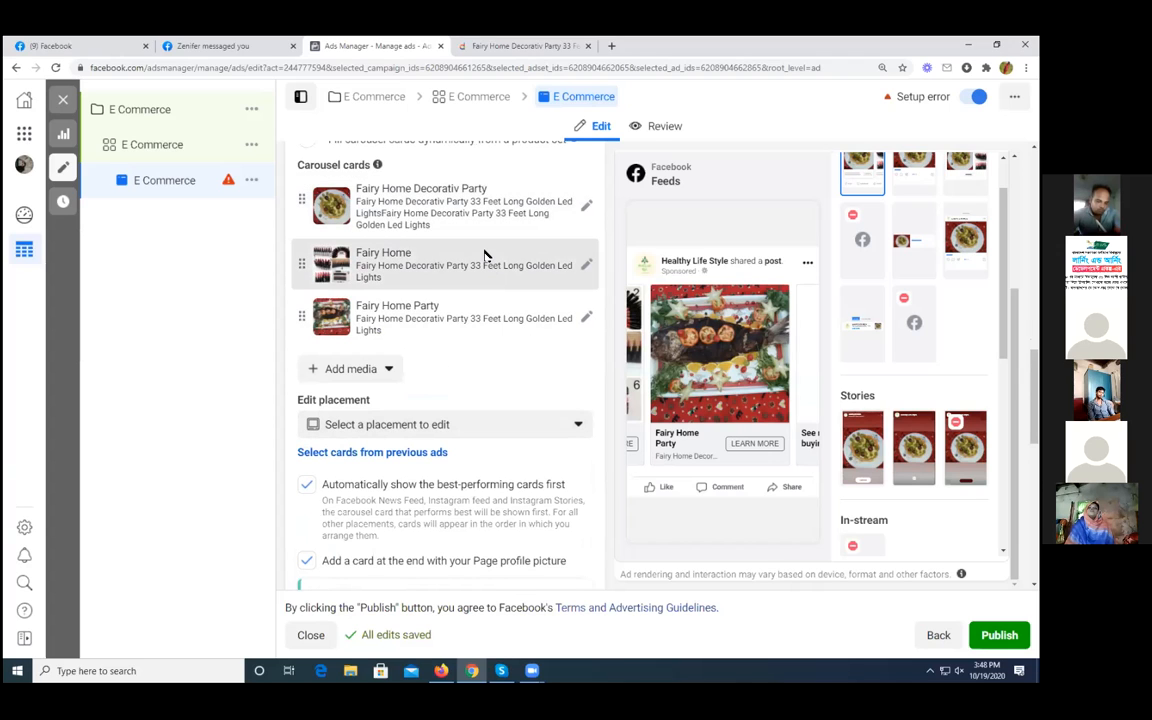
pyautogui.scroll(2, 484, 256)
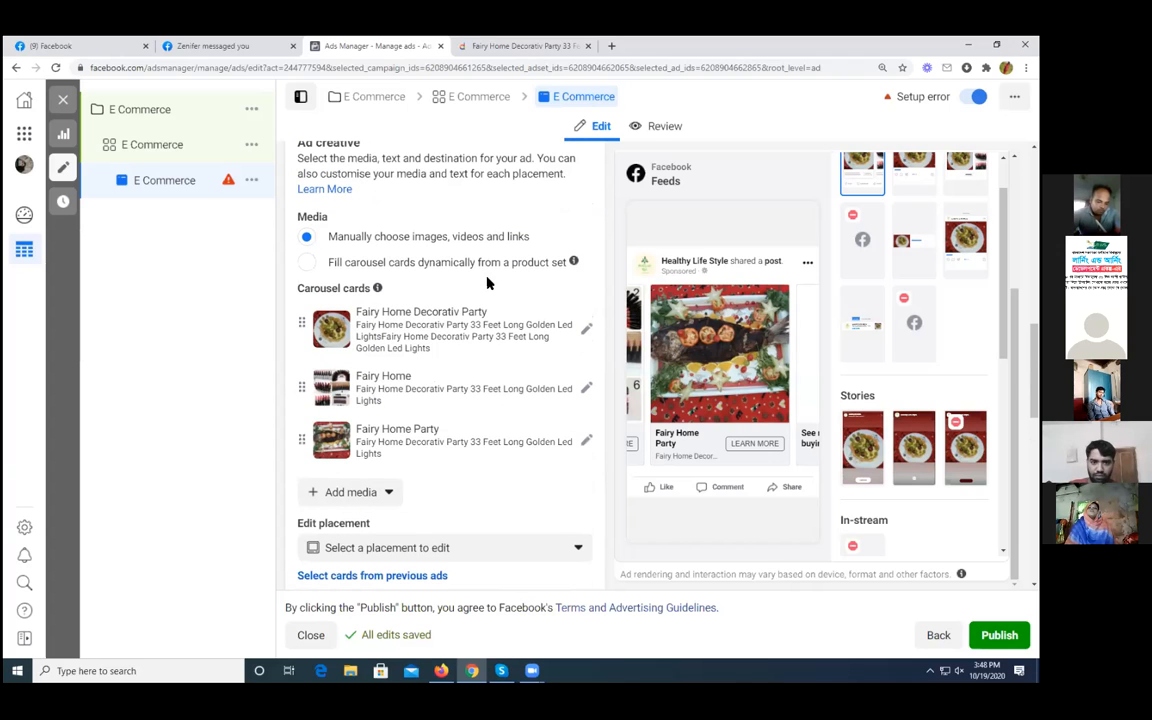
pyautogui.scroll(-3, 487, 283)
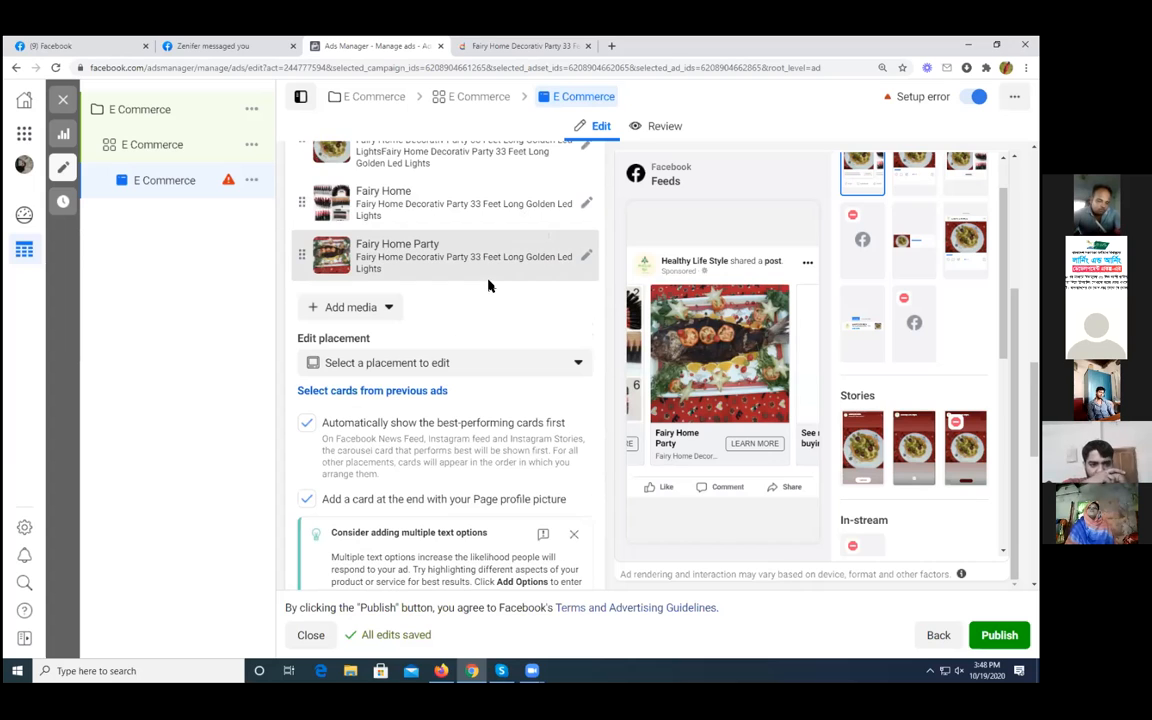
pyautogui.scroll(-3, 490, 292)
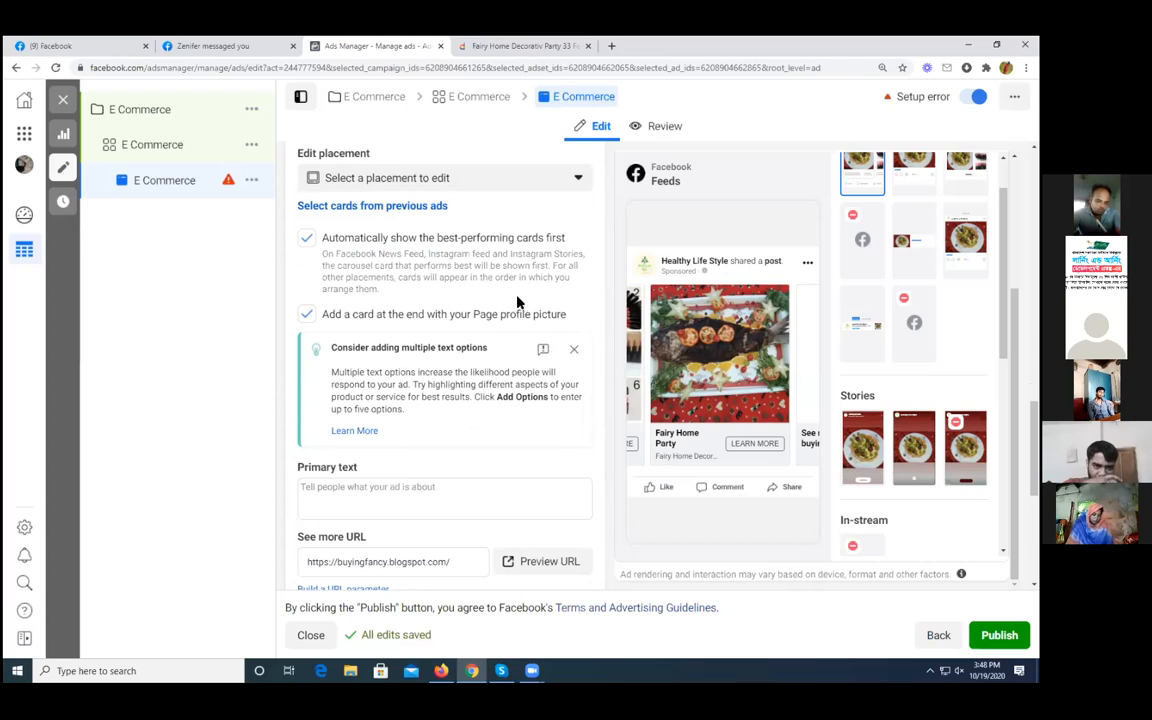
pyautogui.scroll(-3, 500, 295)
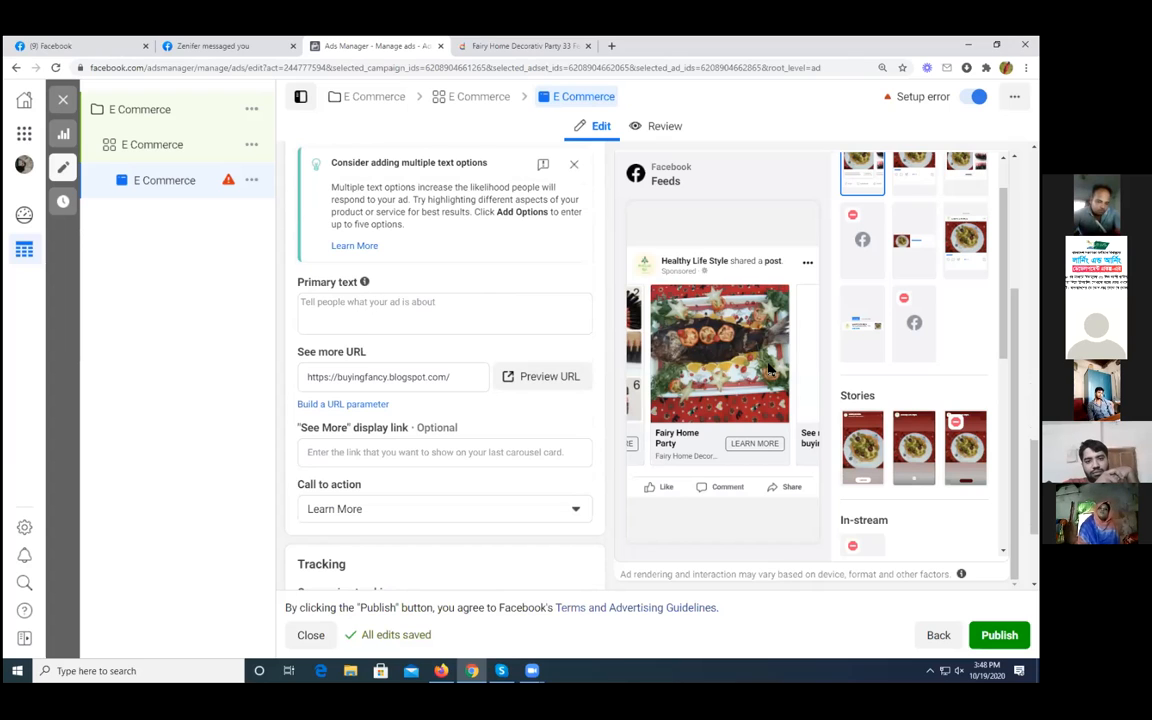
pyautogui.click(633, 386)
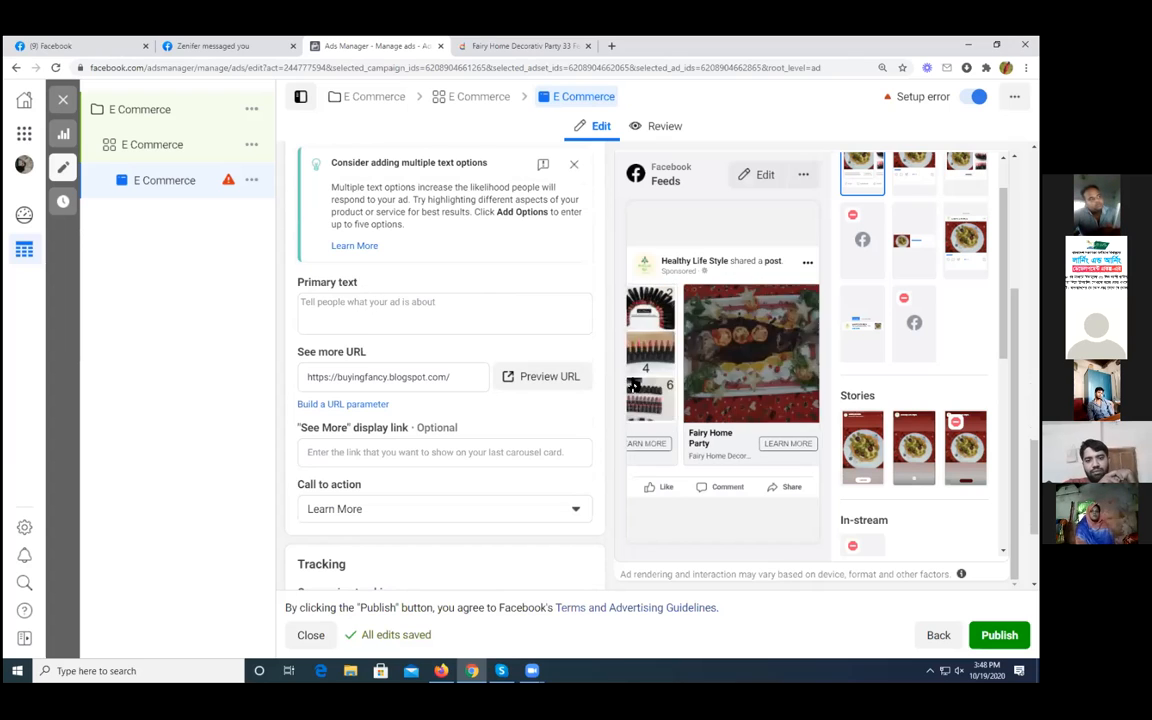
pyautogui.click(633, 386)
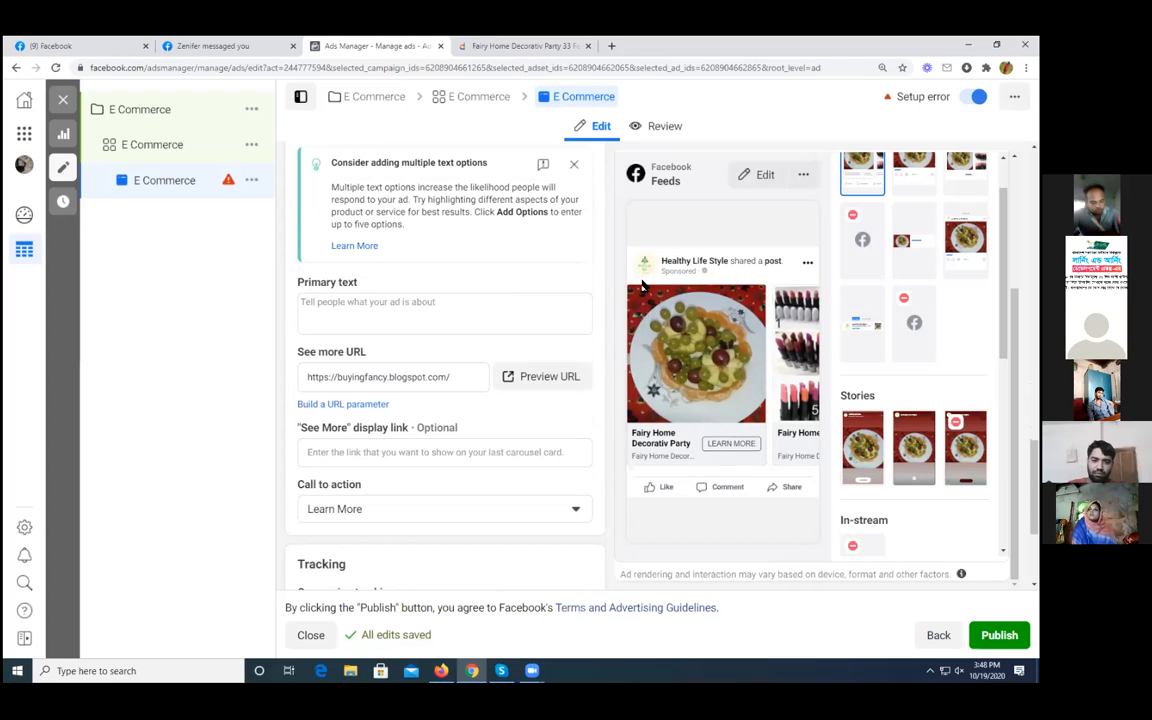
# Step: Set the ad's primary text to "Only For Food Lover"
pyautogui.click(354, 310)
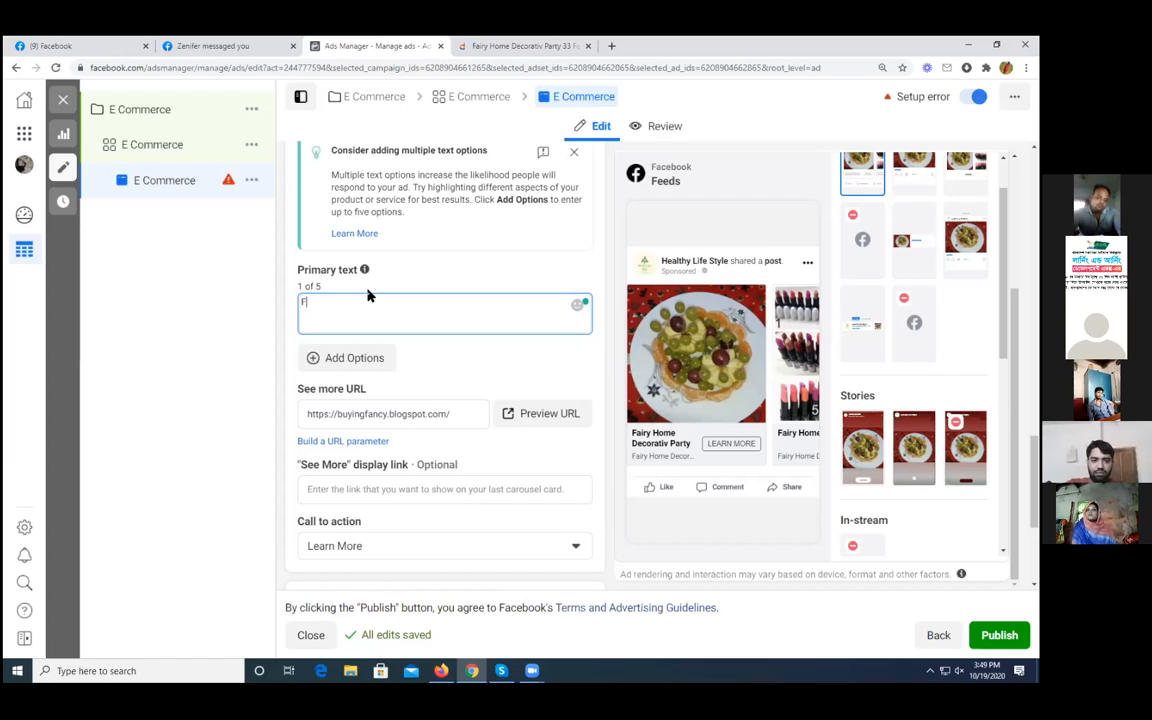
pyautogui.write('On')
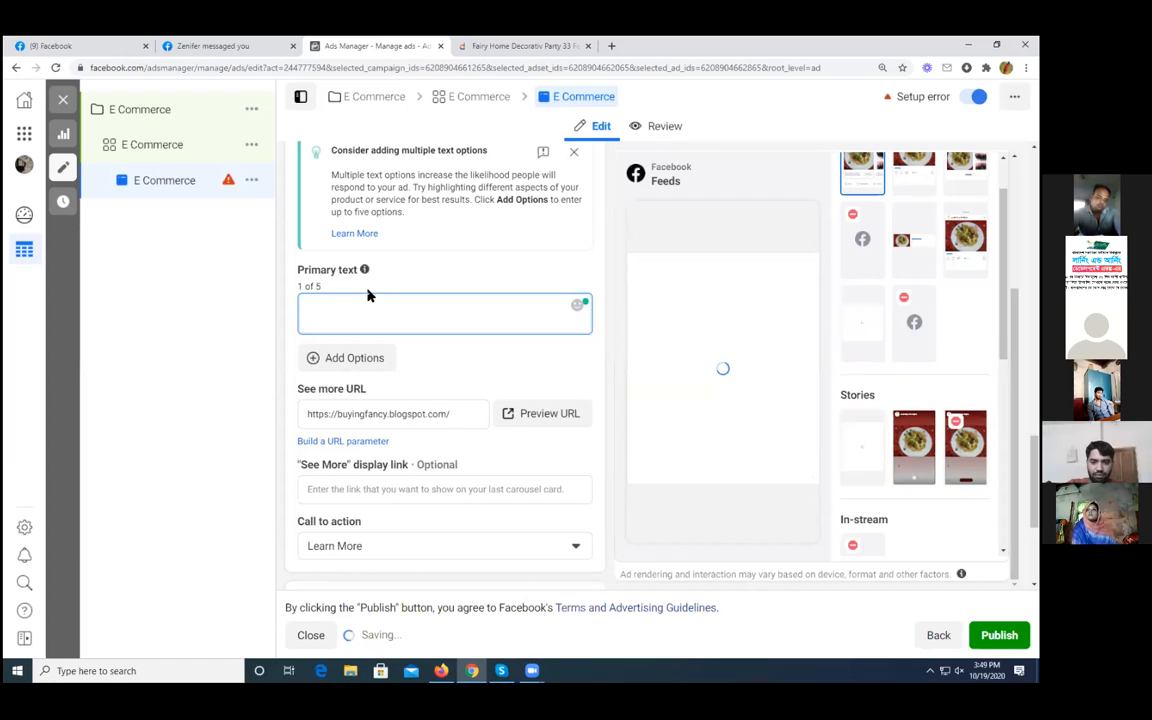
pyautogui.write('ly fo')
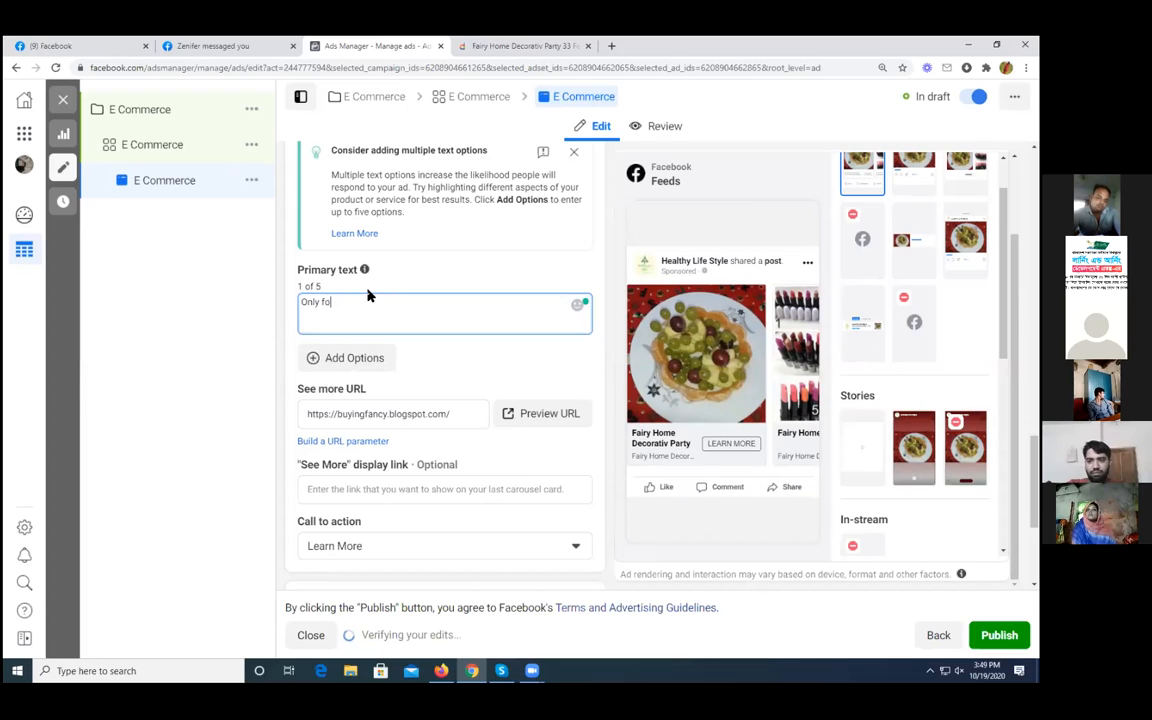
pyautogui.press('BackSpace')
pyautogui.press('BackSpace')
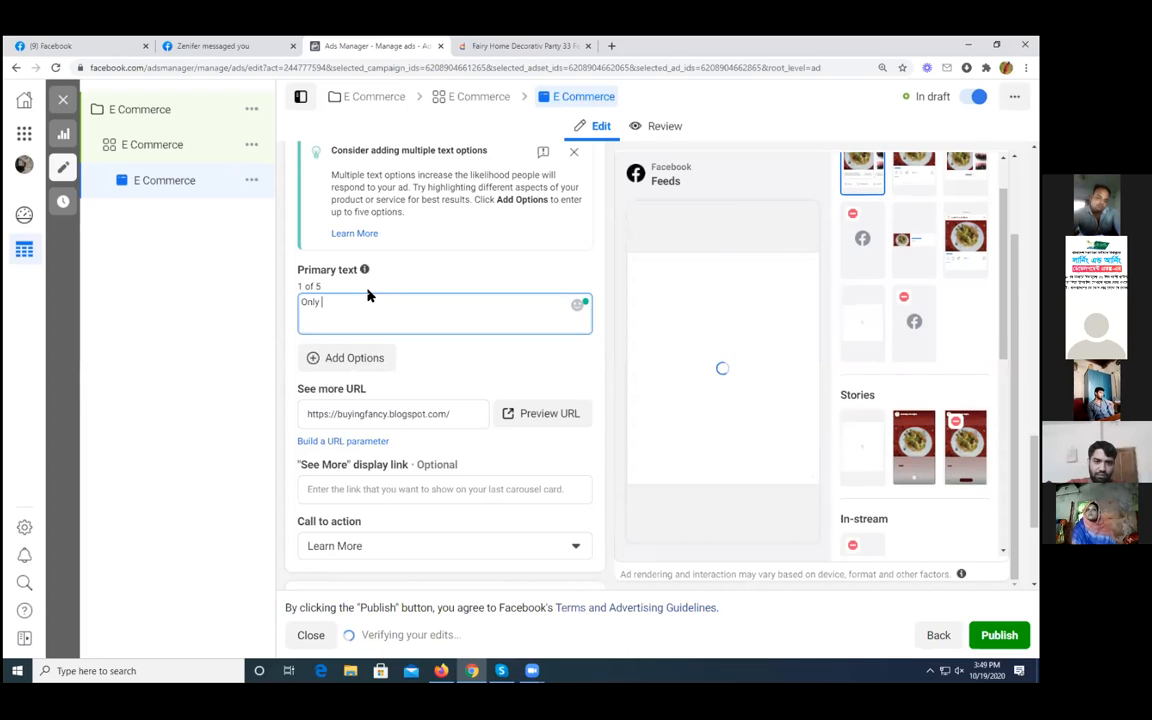
pyautogui.write('For ')
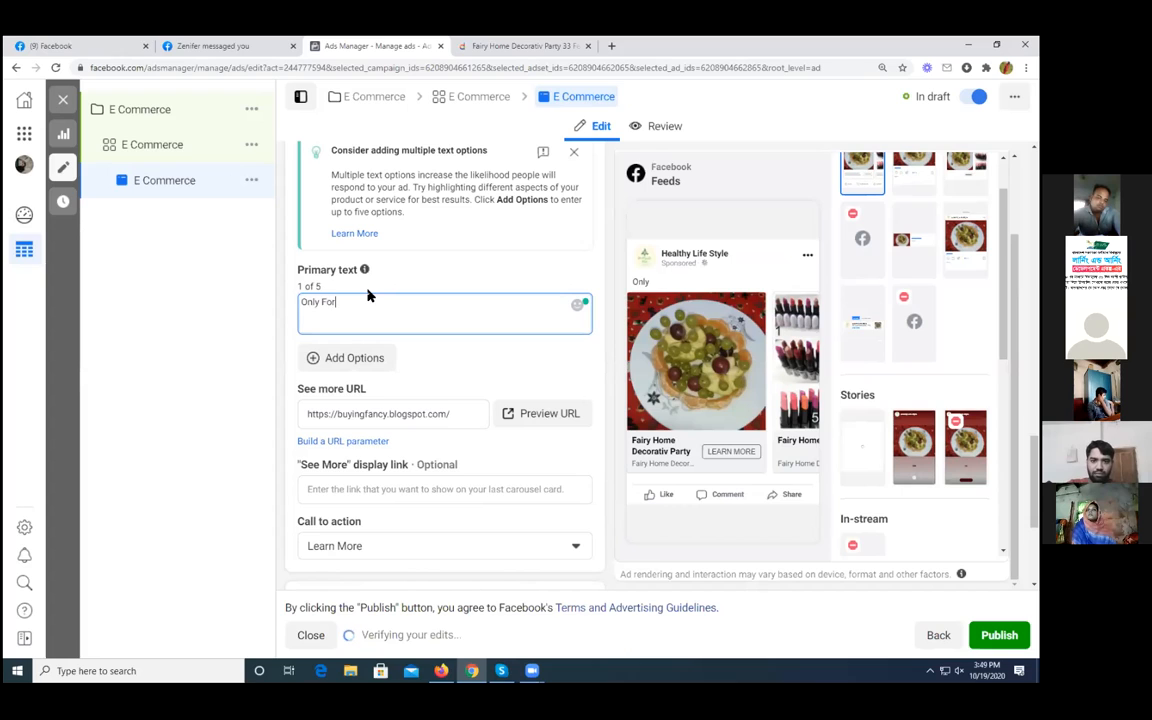
pyautogui.write('Food')
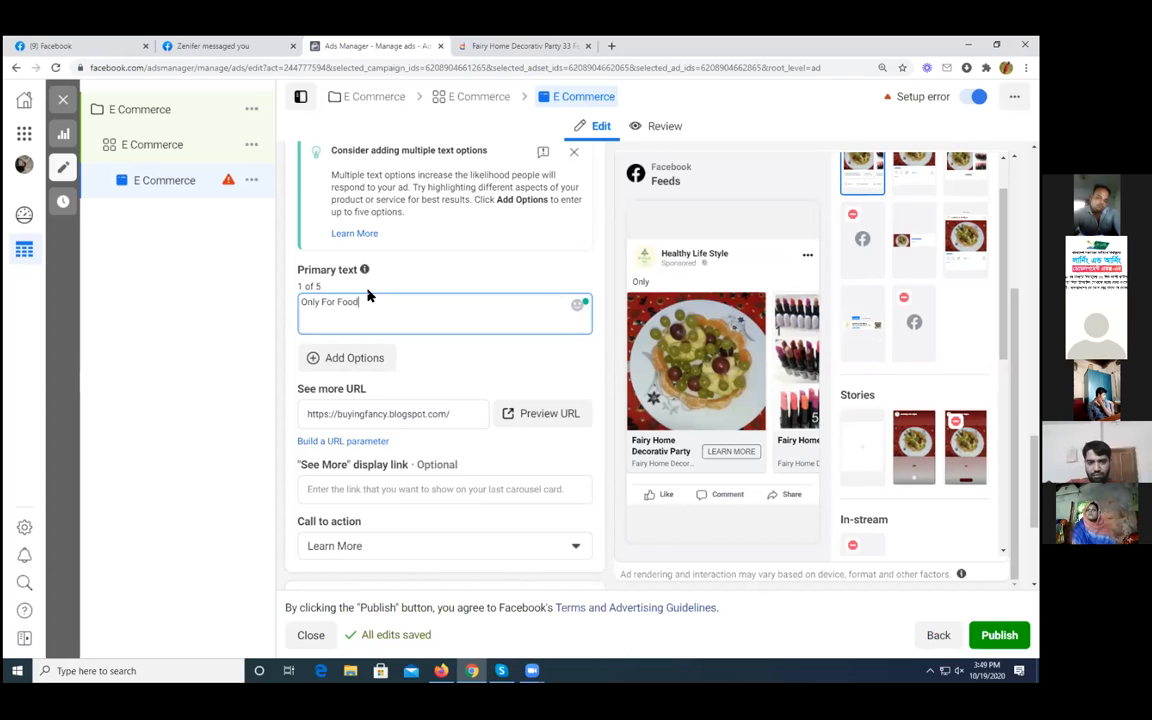
pyautogui.write(' Lover')
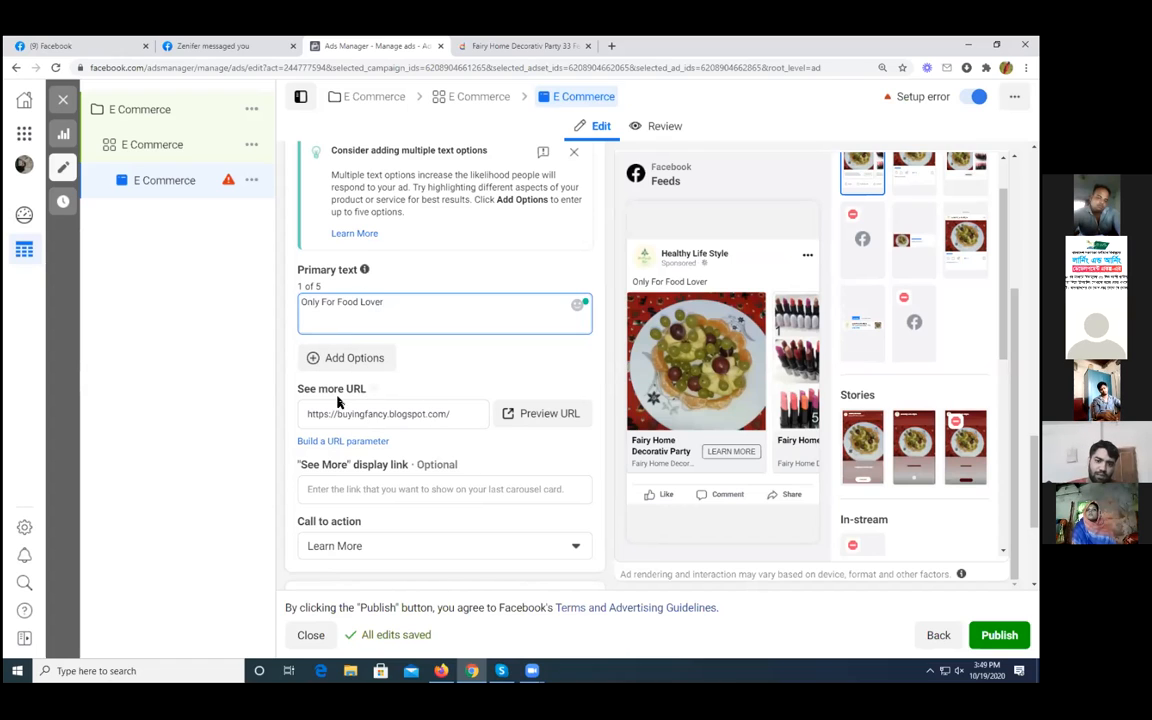
pyautogui.scroll(-3, 437, 414)
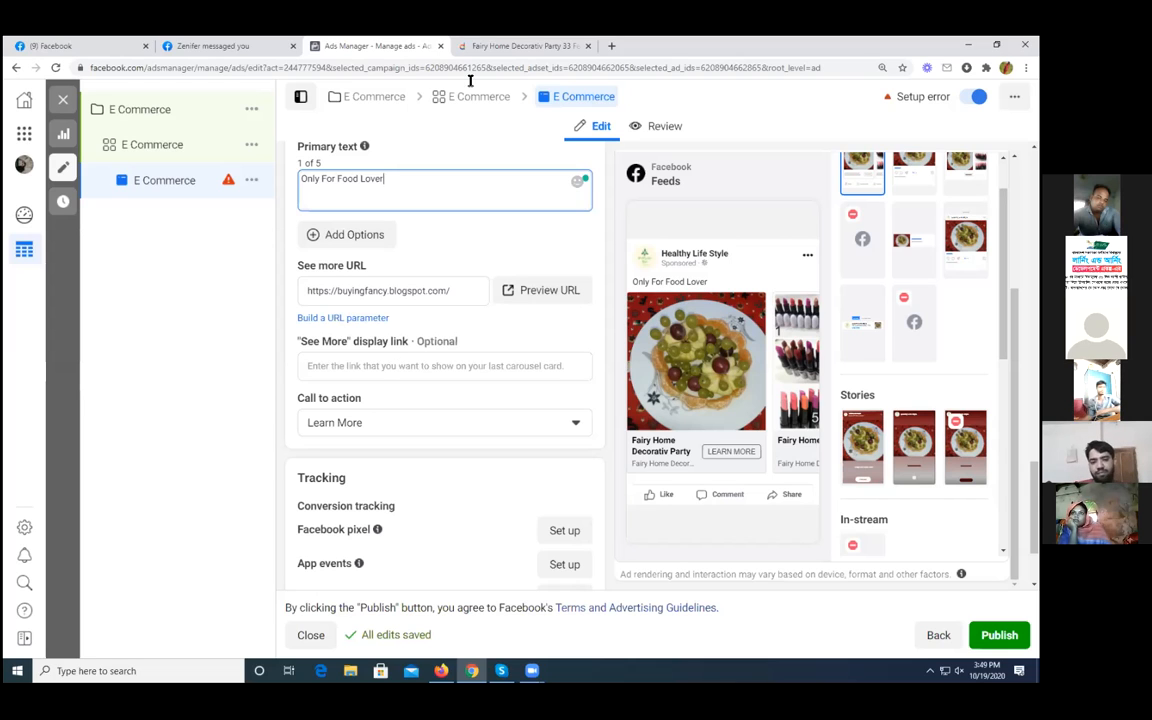
pyautogui.click(526, 45)
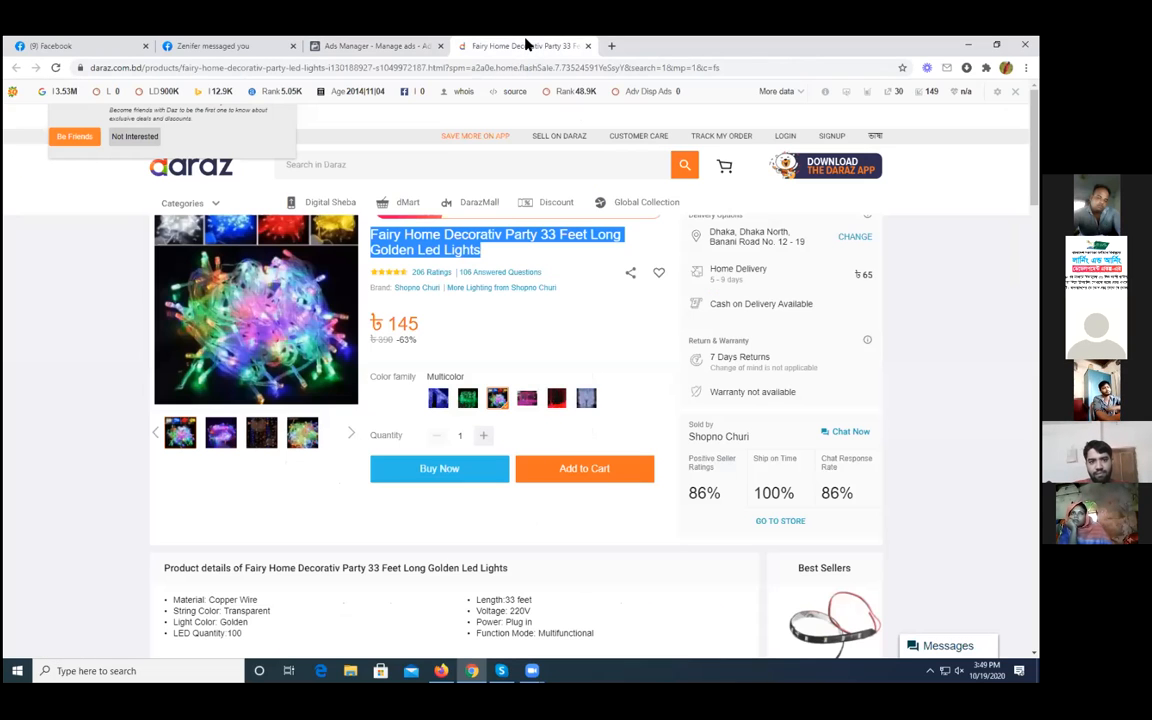
pyautogui.click(388, 46)
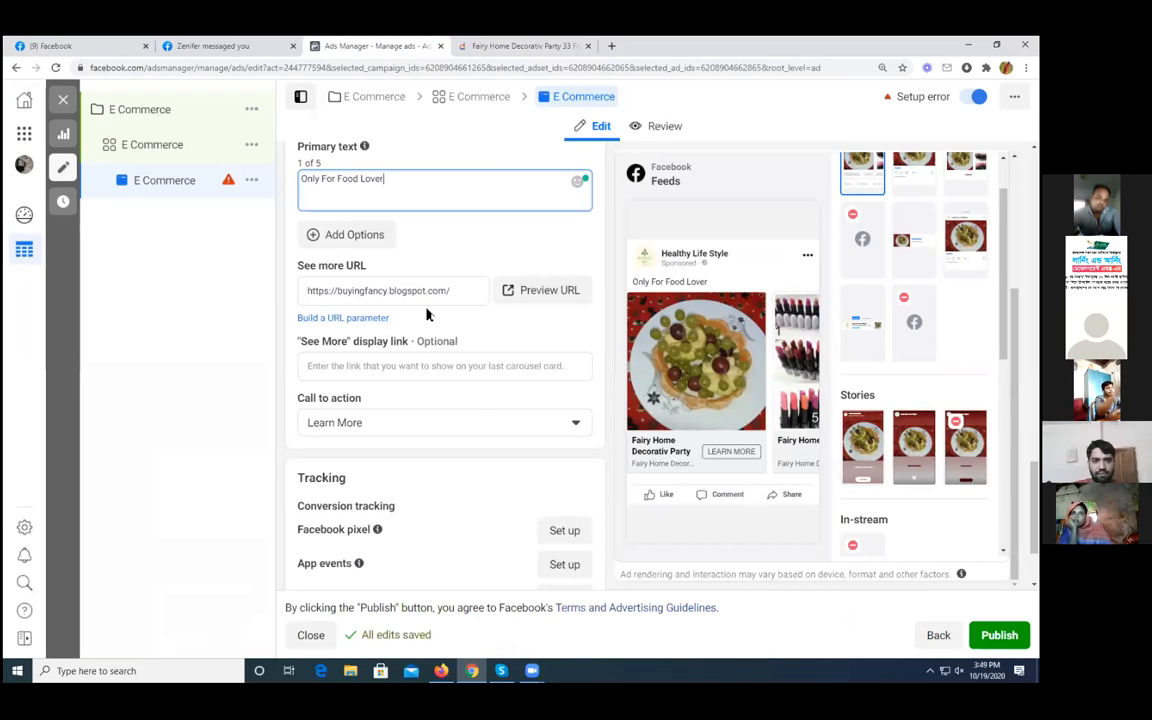
pyautogui.moveTo(463, 290); pyautogui.dragTo(283, 293)
pyautogui.hotkey('ctrl', 'c')
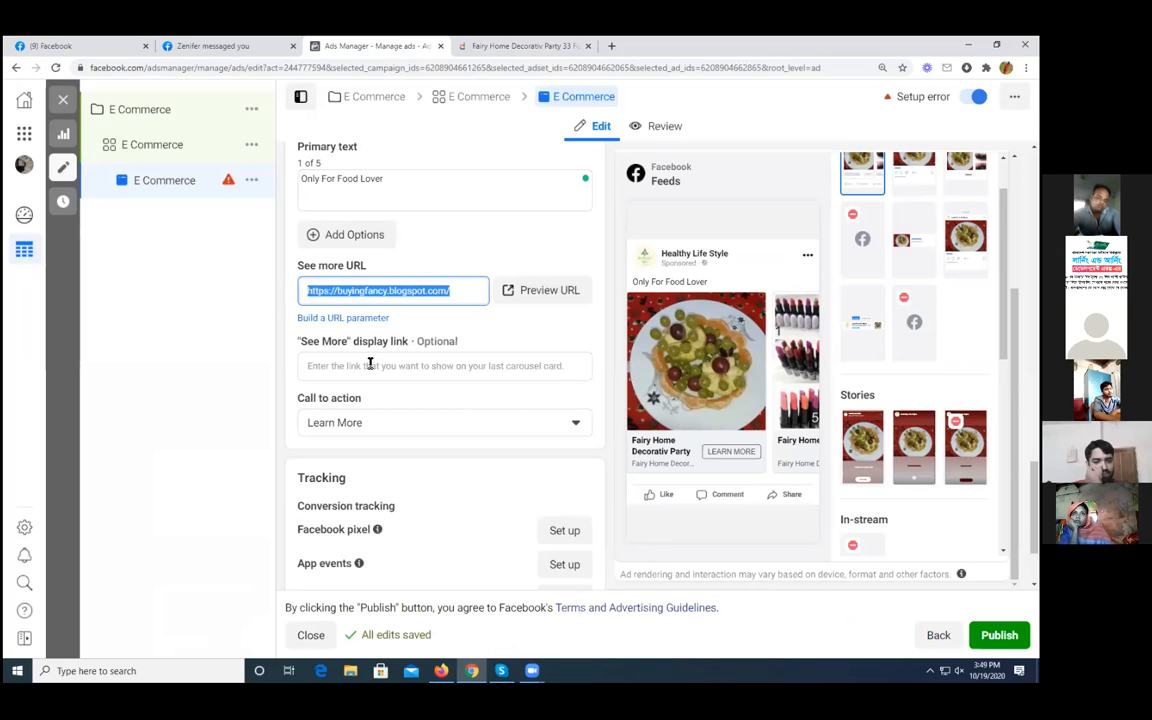
pyautogui.click(367, 364)
pyautogui.hotkey('ctrl', 'v')
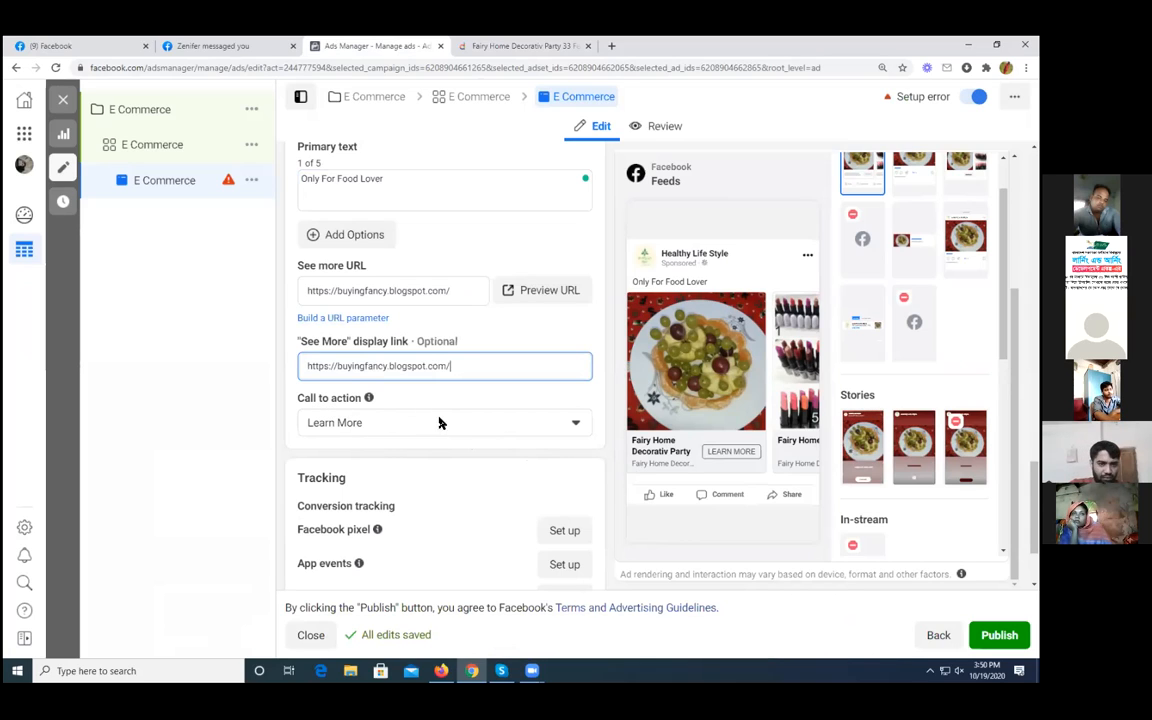
# Step: Review the available call to action options for the ad and keep Learn More selected
pyautogui.click(568, 423)
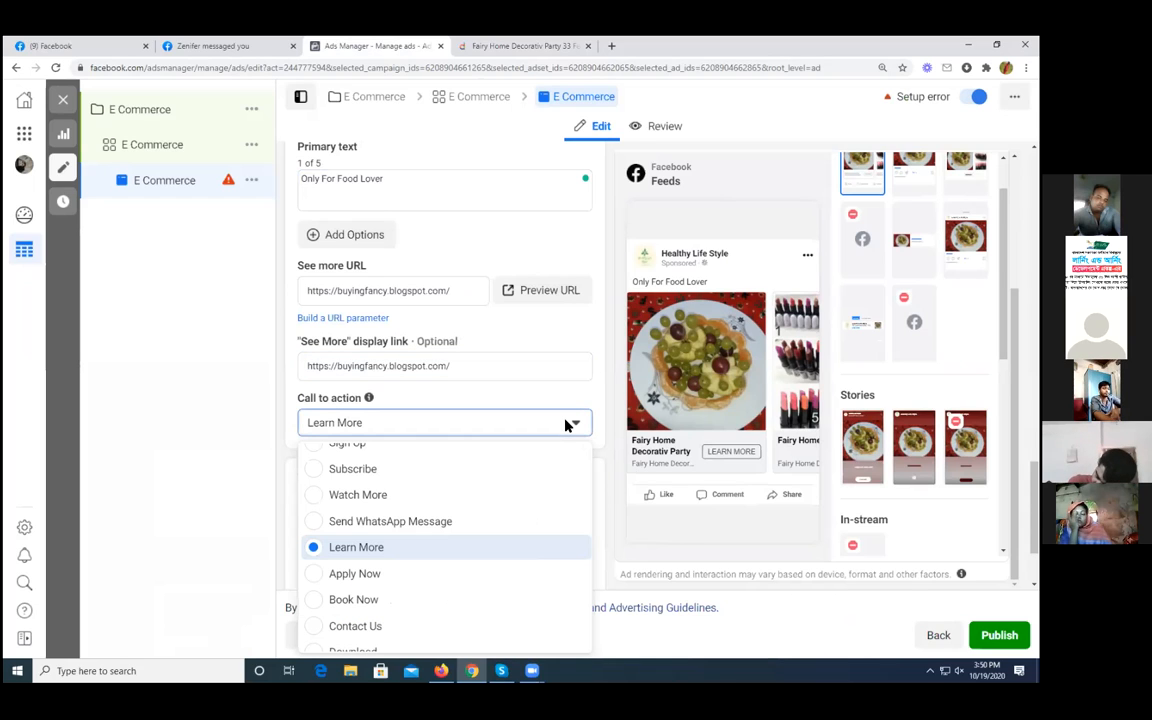
pyautogui.scroll(1, 453, 535)
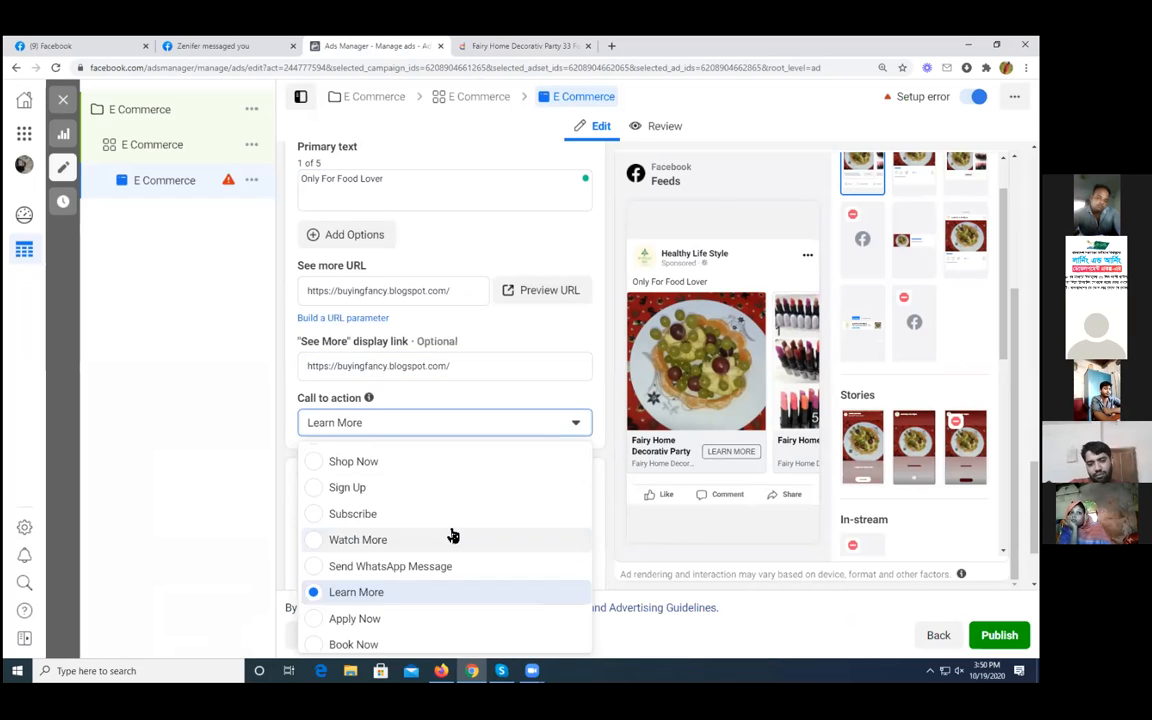
pyautogui.scroll(3, 476, 540)
pyautogui.scroll(-4, 491, 540)
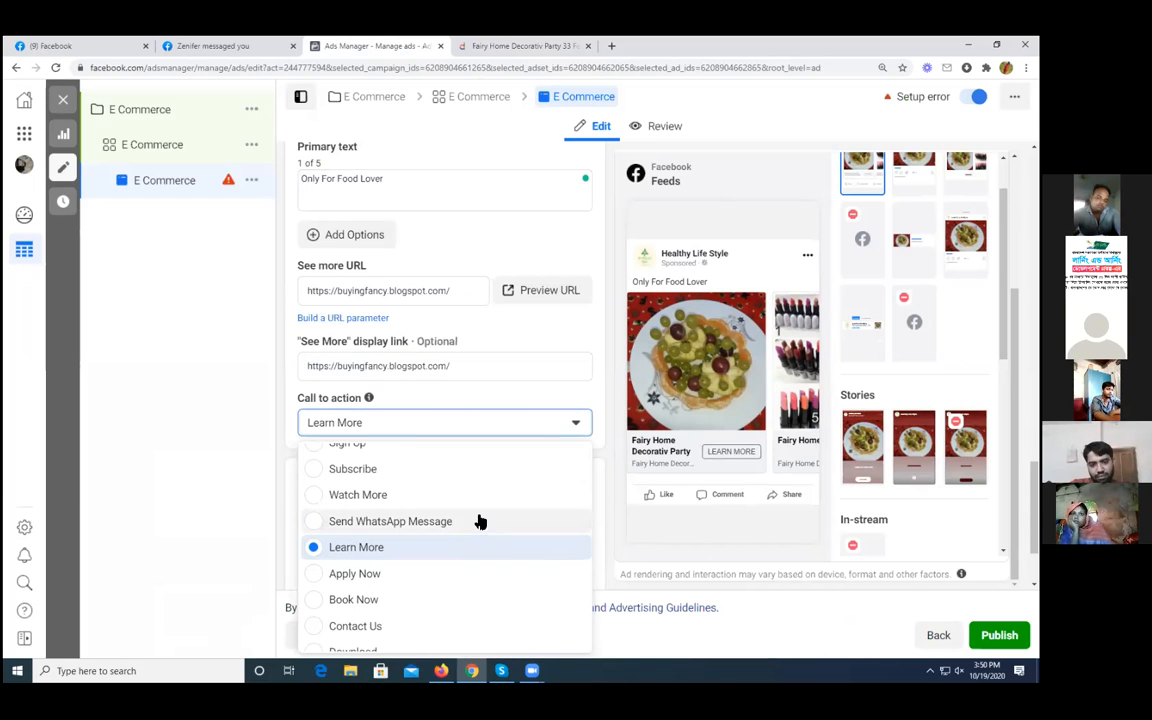
pyautogui.scroll(-1, 480, 522)
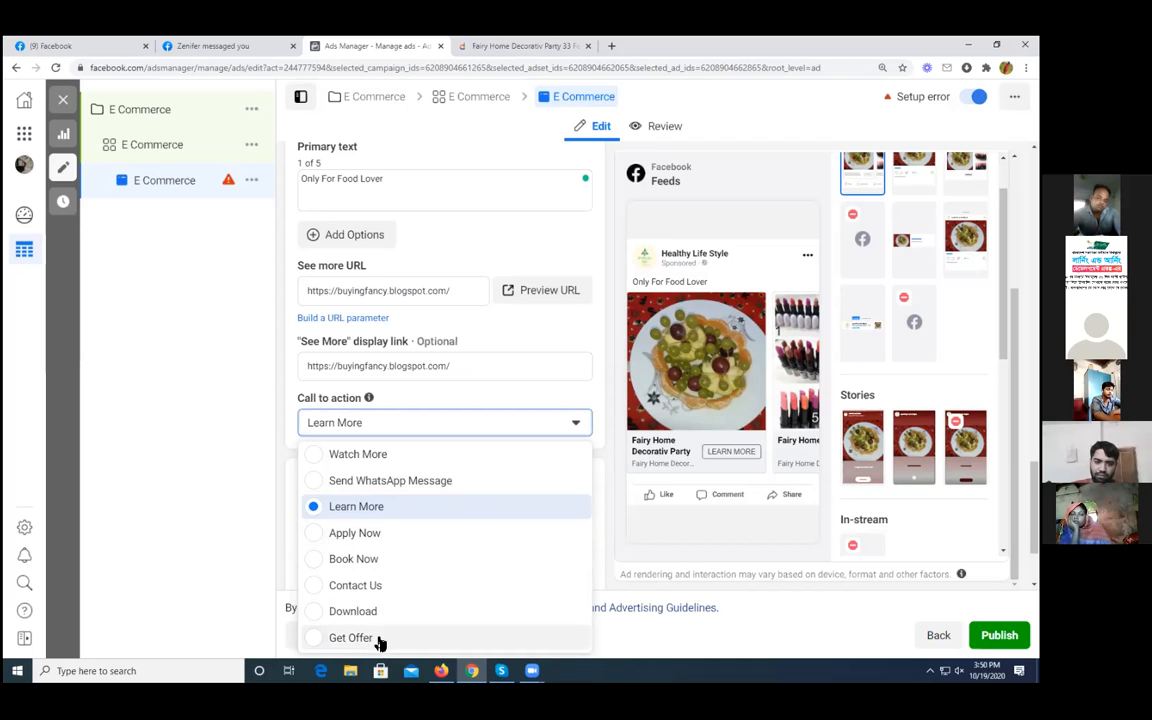
pyautogui.scroll(1, 380, 598)
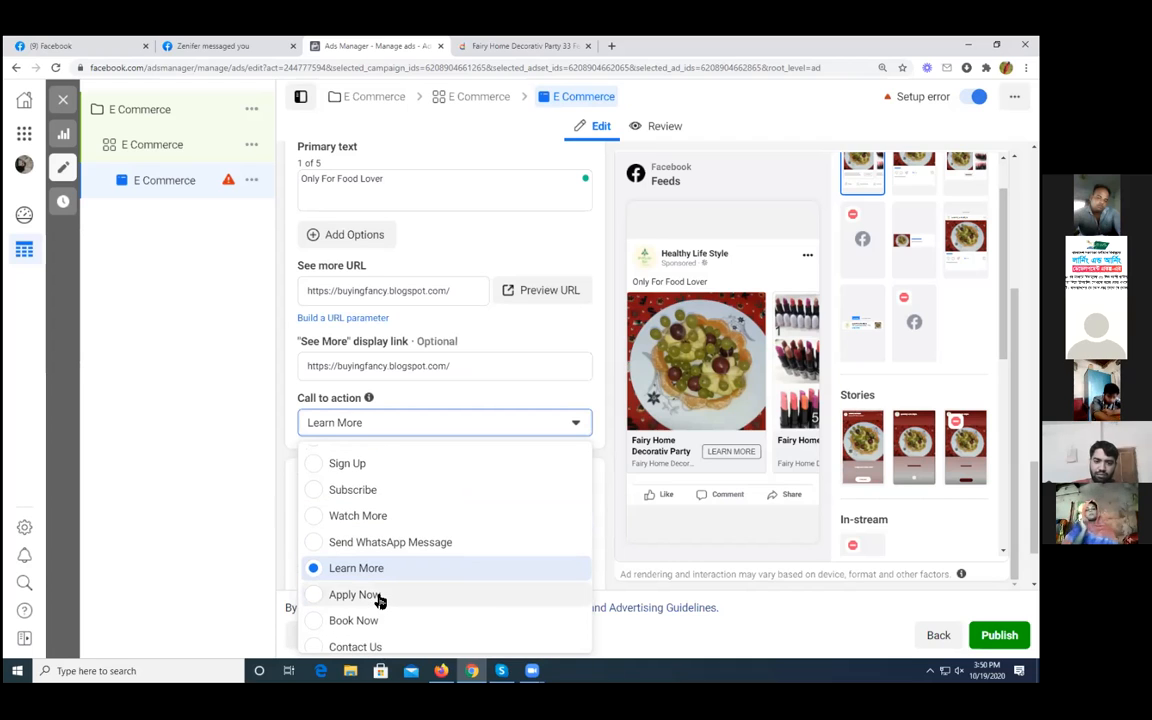
pyautogui.scroll(1, 380, 598)
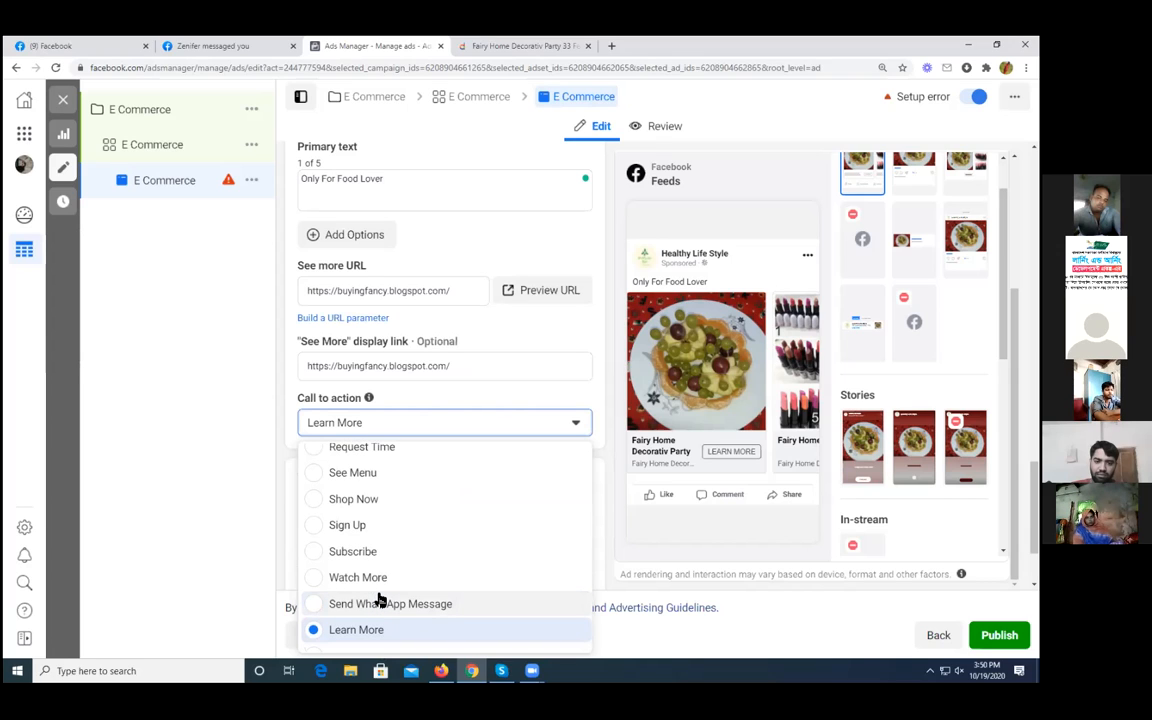
pyautogui.scroll(1, 380, 598)
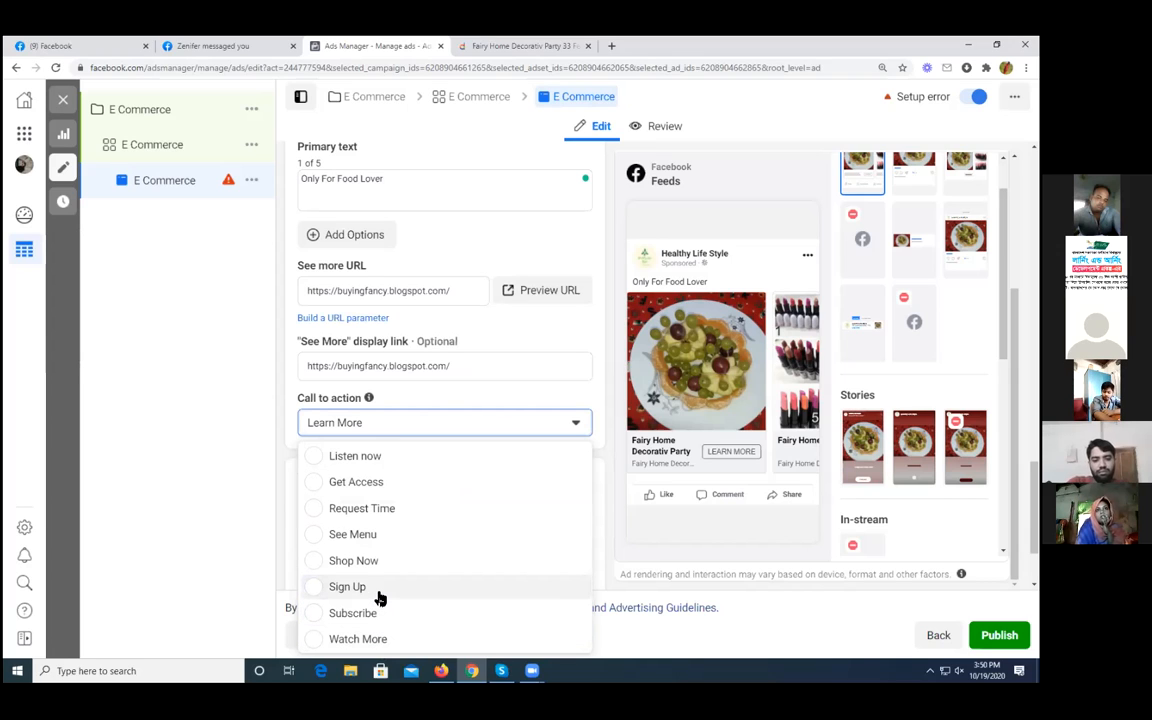
pyautogui.scroll(1, 380, 598)
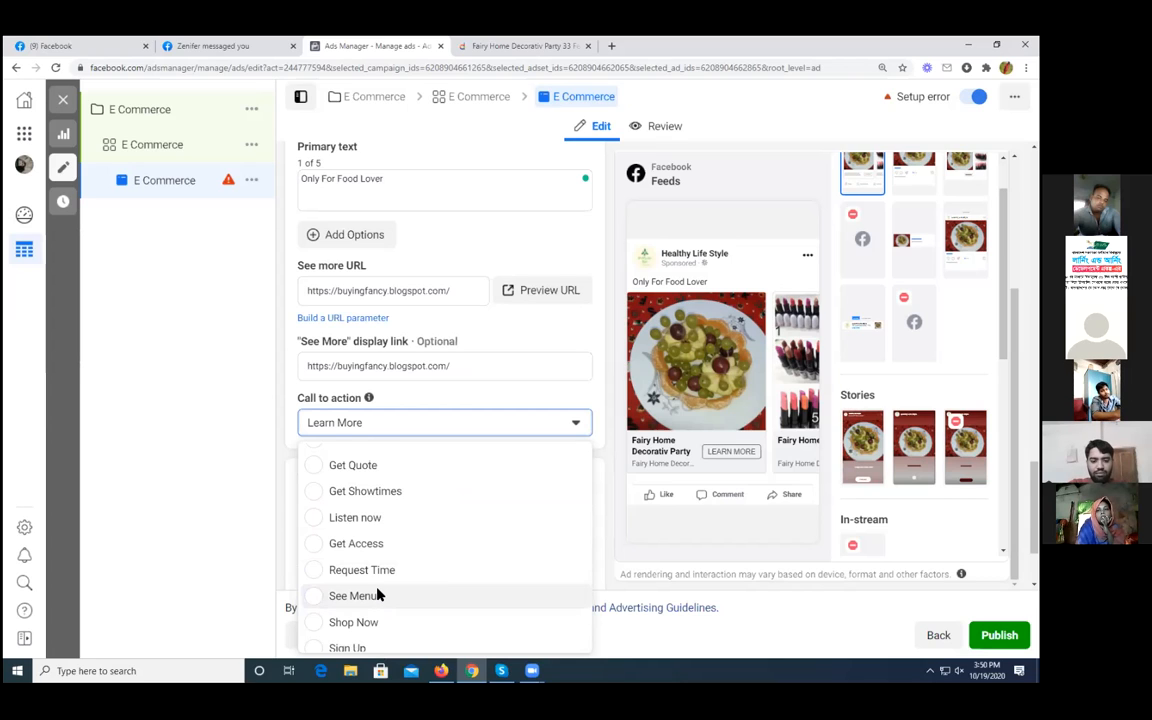
pyautogui.scroll(1, 379, 595)
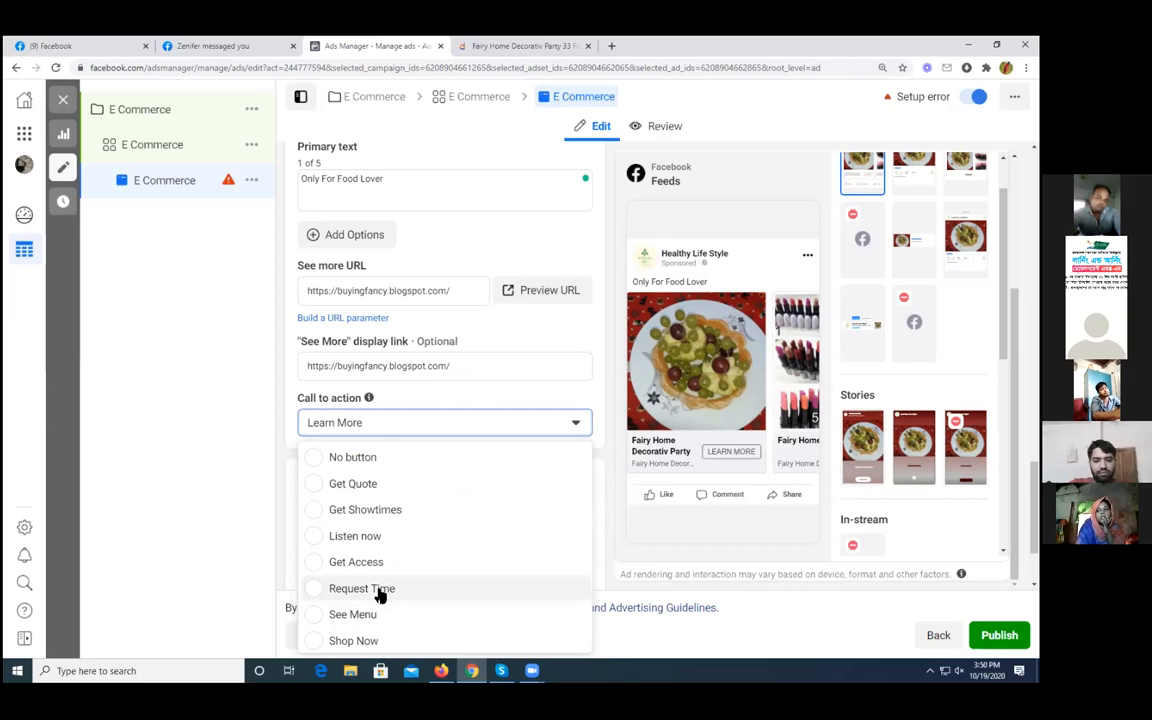
pyautogui.scroll(-1, 379, 594)
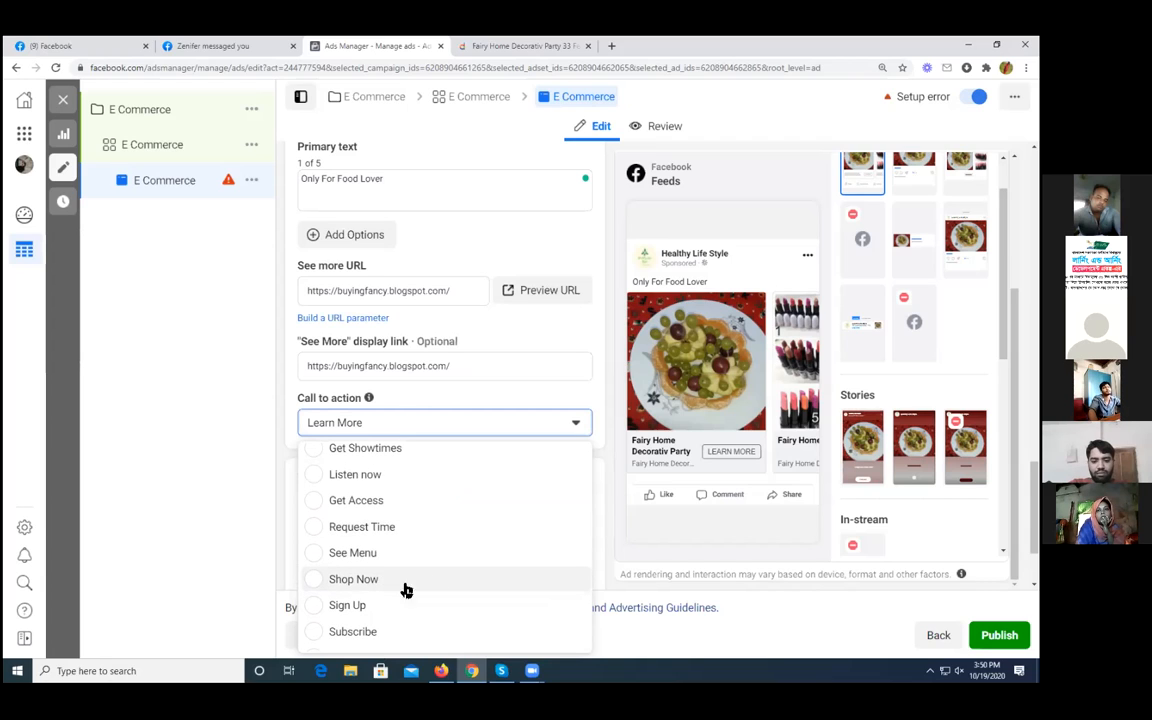
pyautogui.scroll(-1, 454, 583)
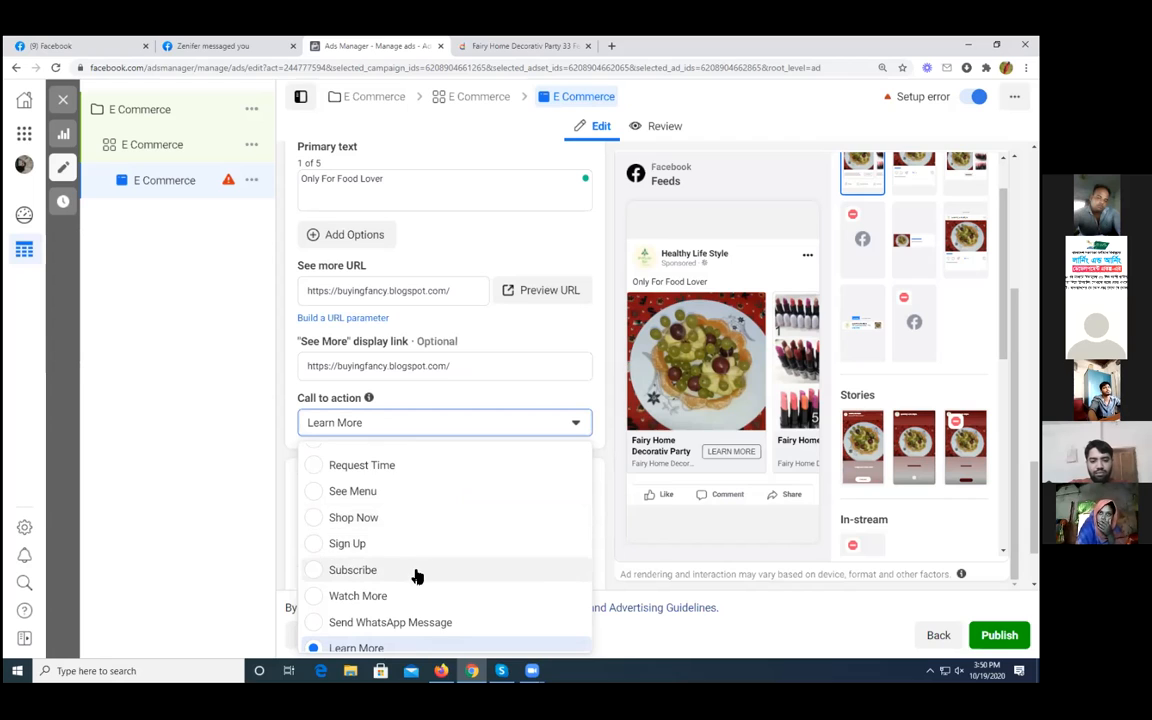
pyautogui.scroll(-1, 416, 576)
pyautogui.scroll(-1, 417, 576)
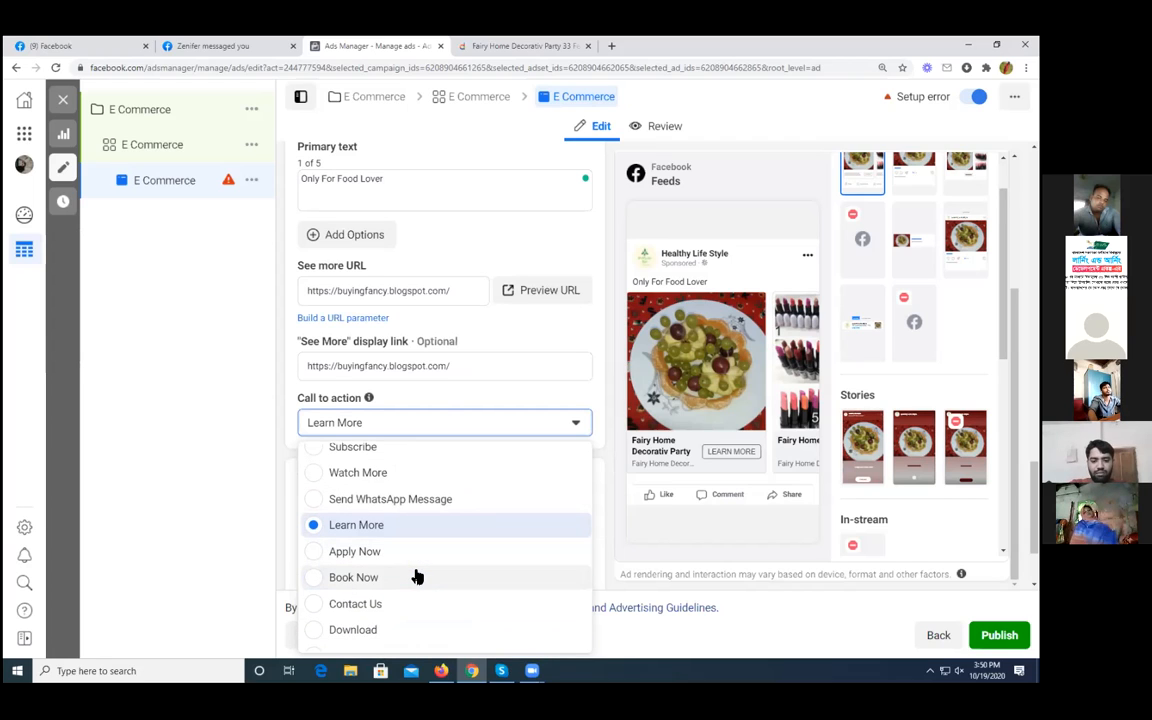
pyautogui.scroll(-1, 417, 576)
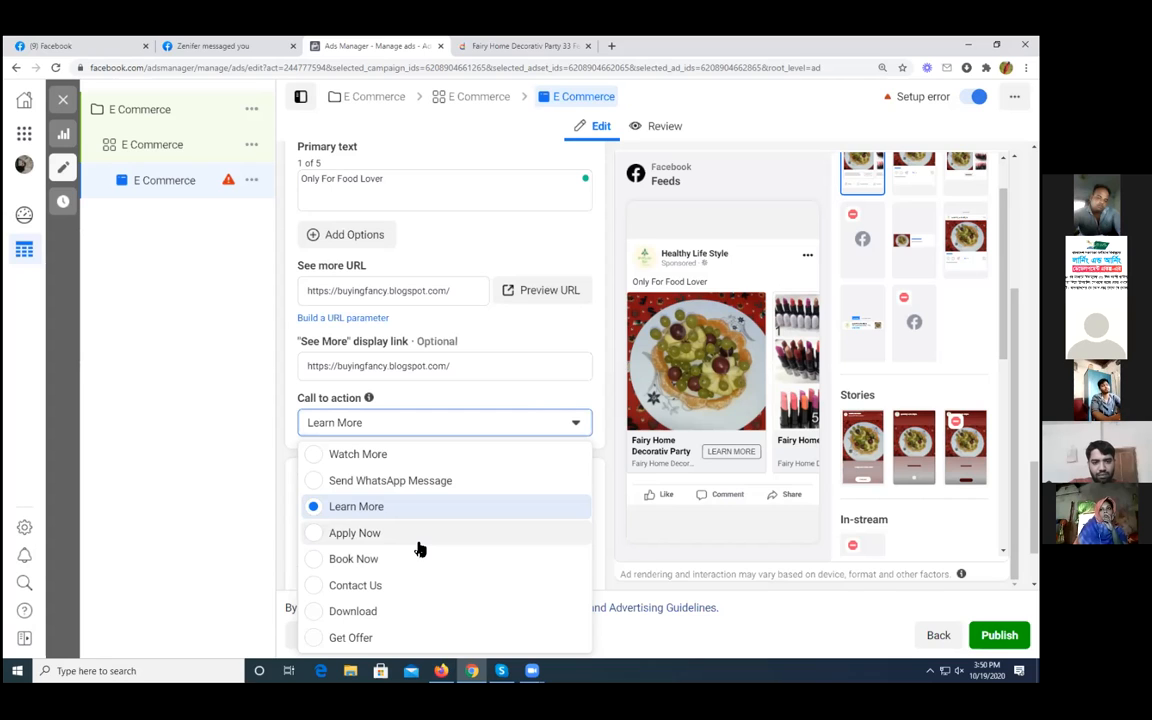
pyautogui.click(212, 440)
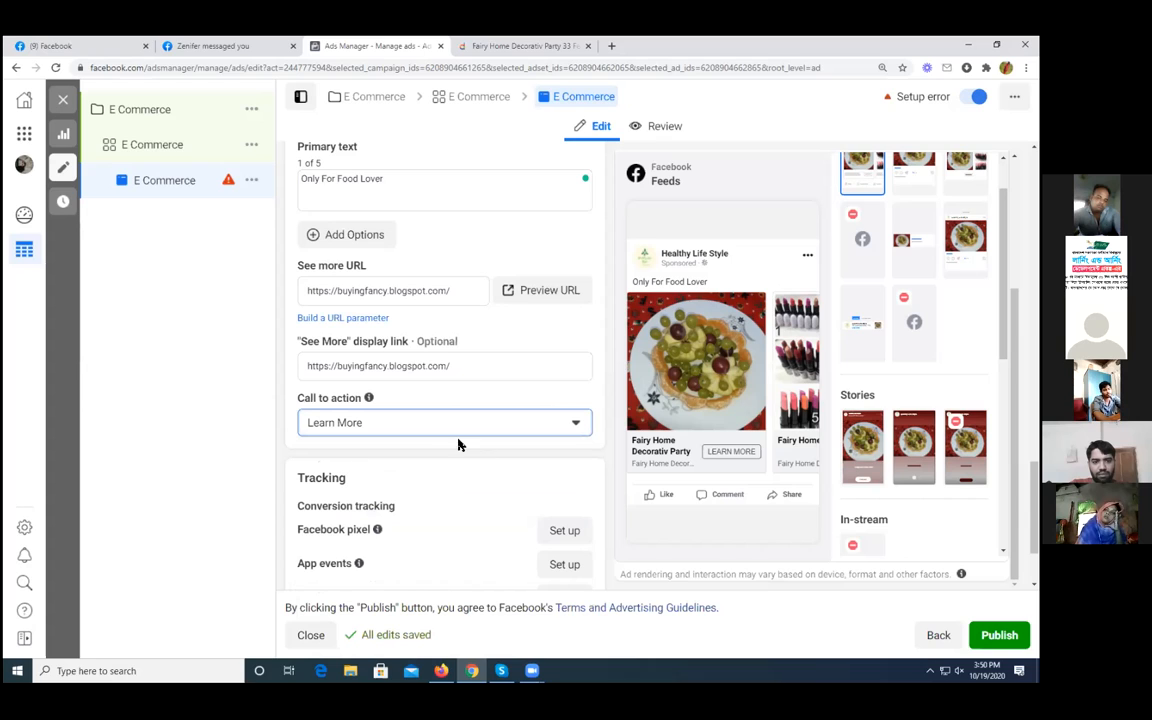
# Step: Check the ad's Tracking section, dismiss the ad account setup dialog, and return to the primary text and link settings
pyautogui.scroll(-2, 424, 447)
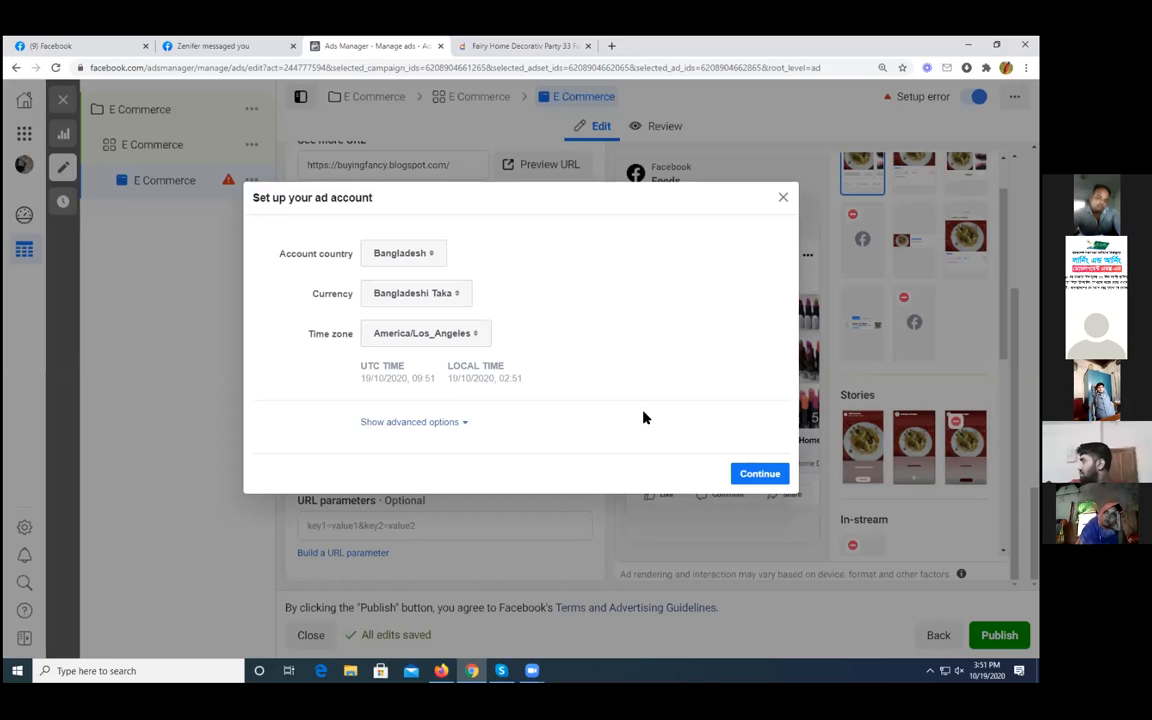
pyautogui.click(783, 198)
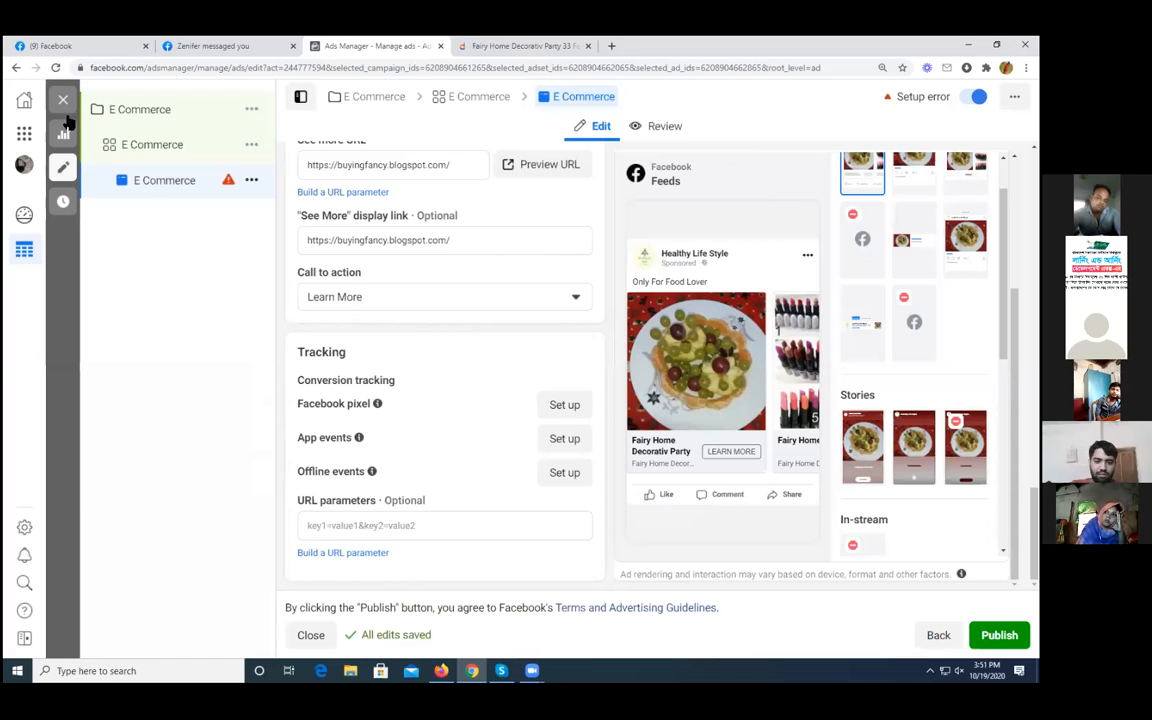
pyautogui.scroll(4, 429, 396)
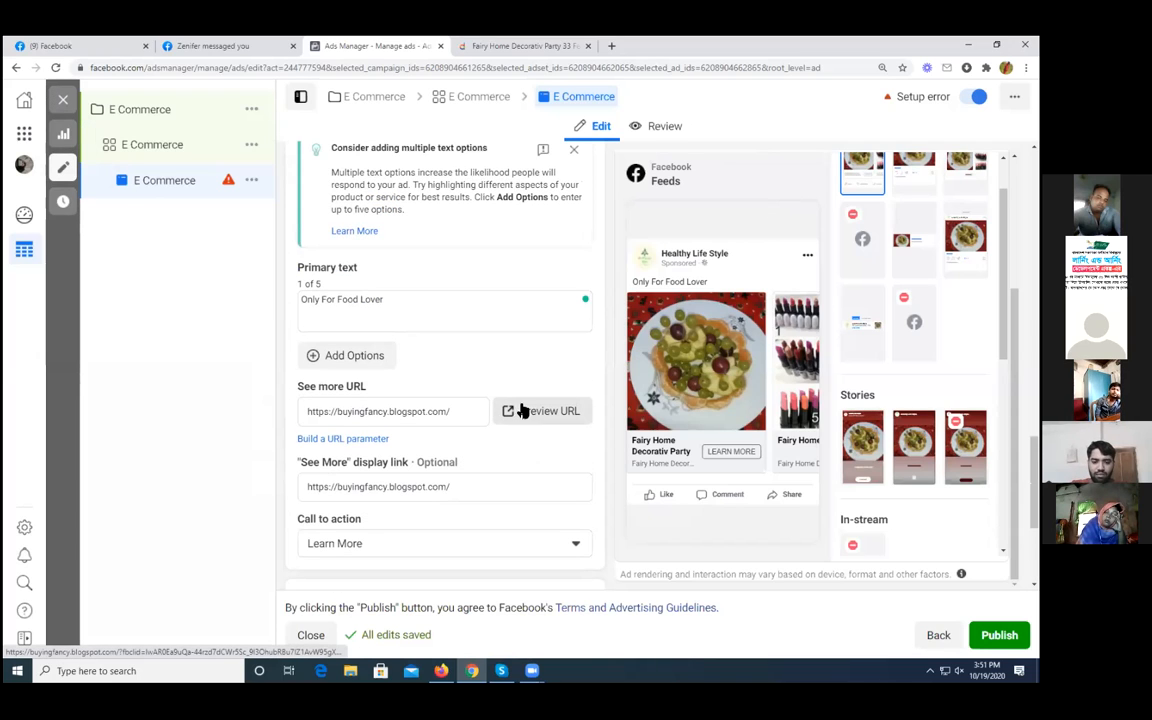
# Step: Browse the feed preview through all carousel cards to the See more end card and back to the first card
pyautogui.click(812, 380)
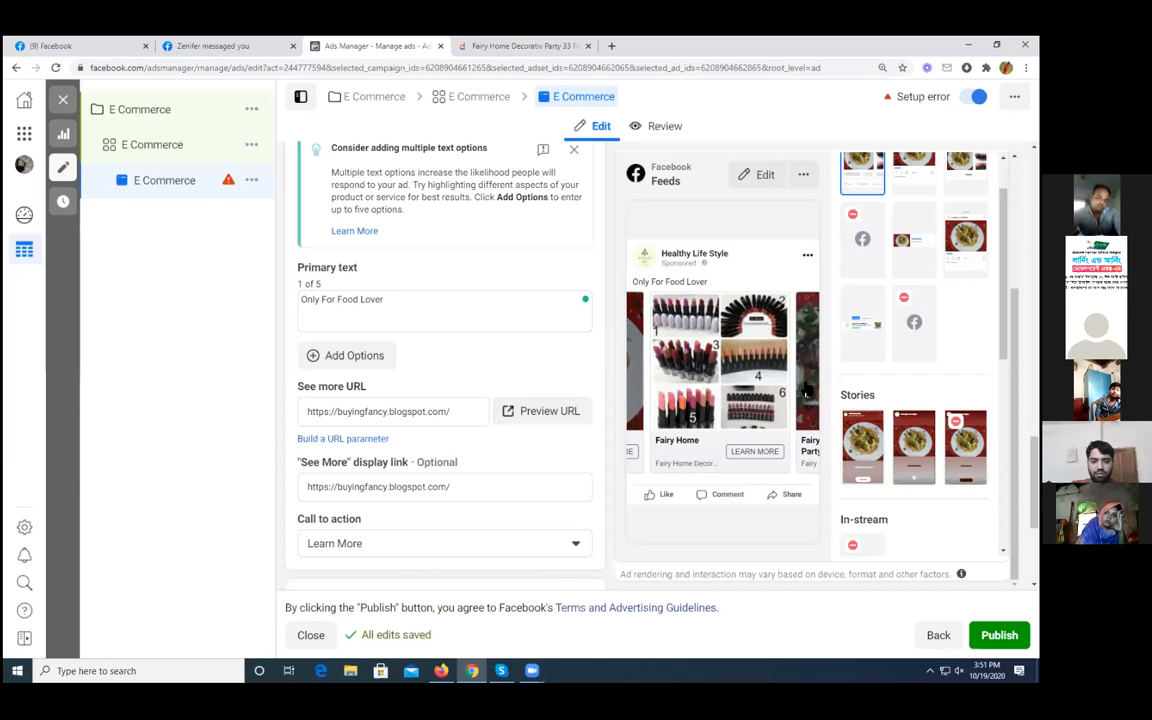
pyautogui.click(812, 387)
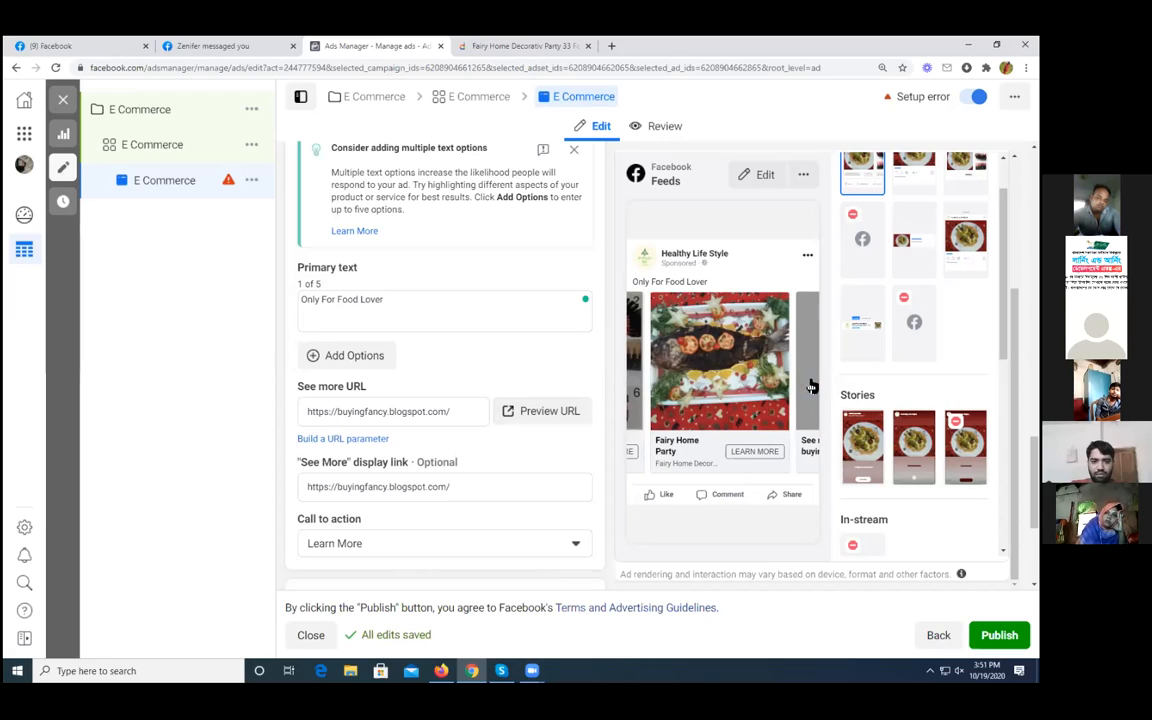
pyautogui.click(812, 385)
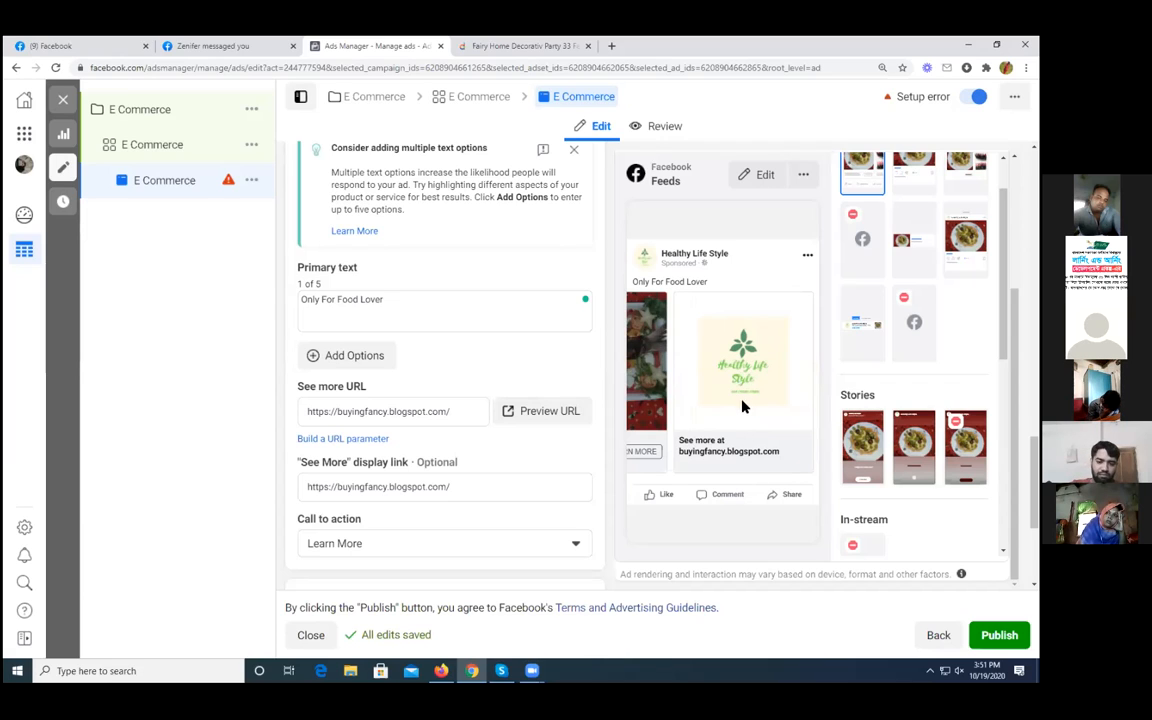
pyautogui.click(634, 397)
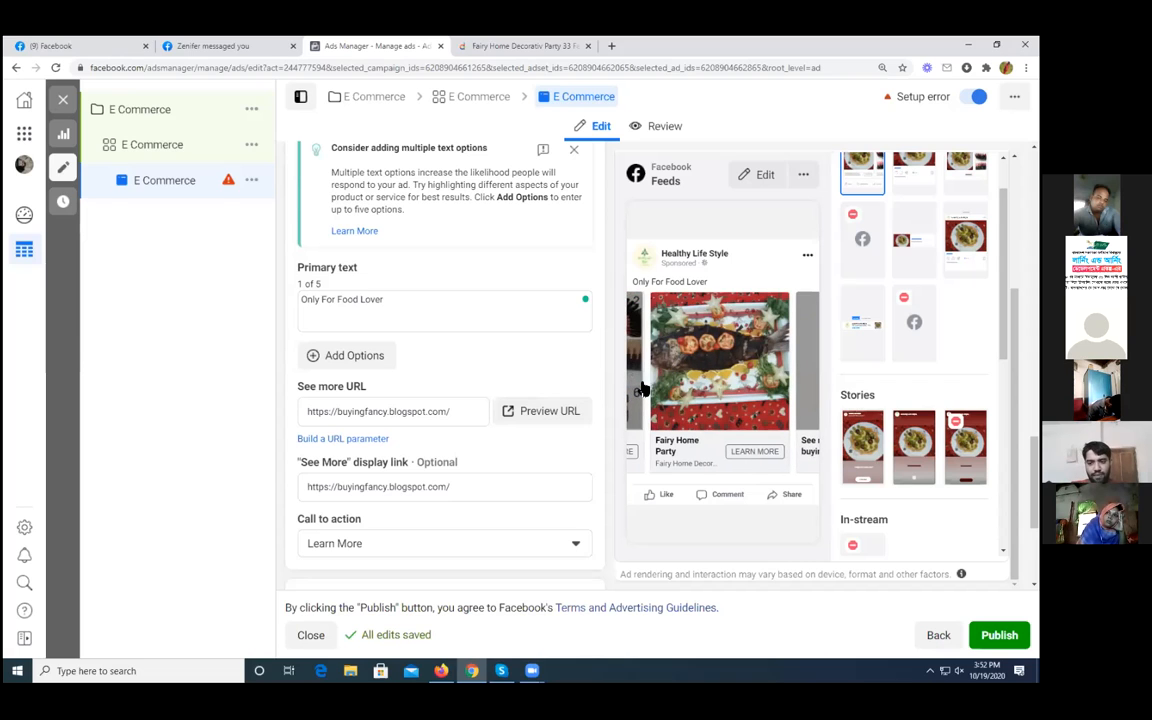
pyautogui.click(636, 390)
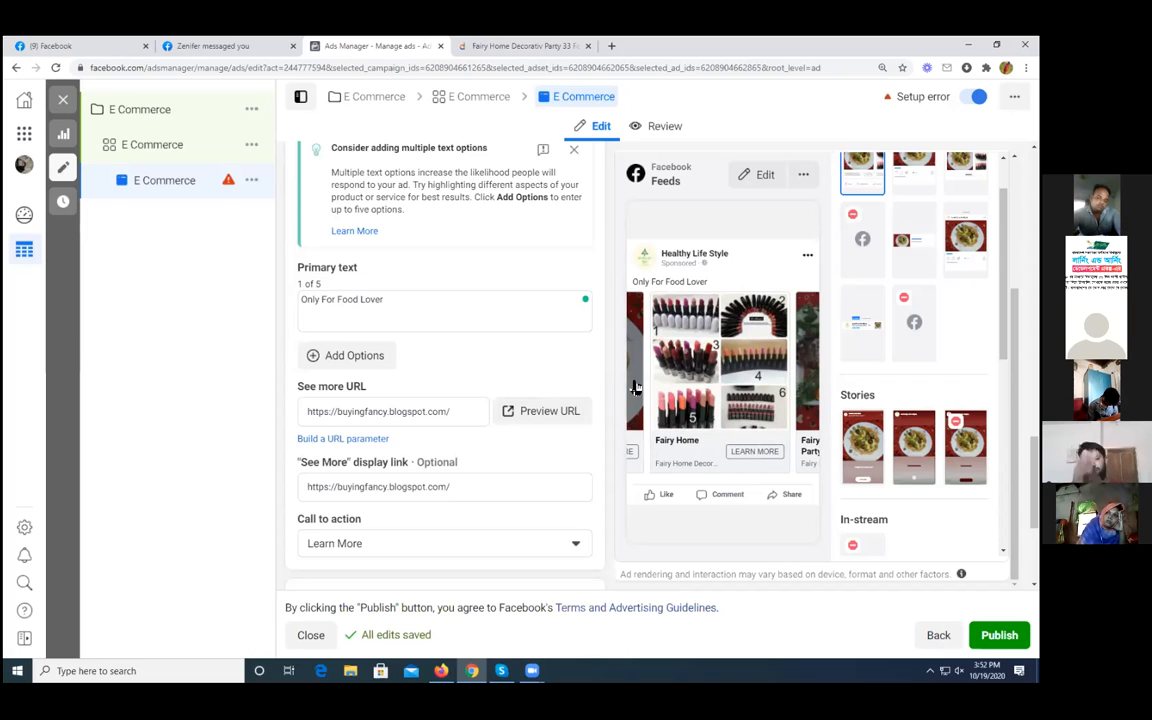
pyautogui.click(633, 384)
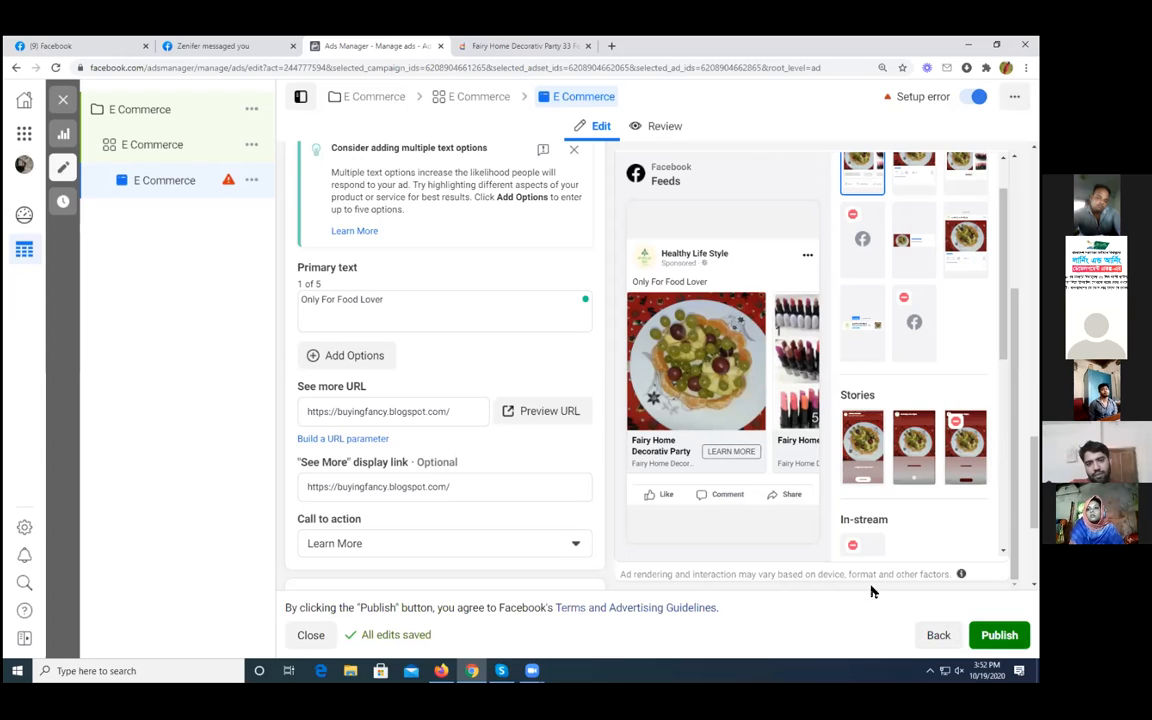
# Step: Close the ad editor without publishing the drafts and delete the selected E Commerce carousel ad
pyautogui.click(63, 100)
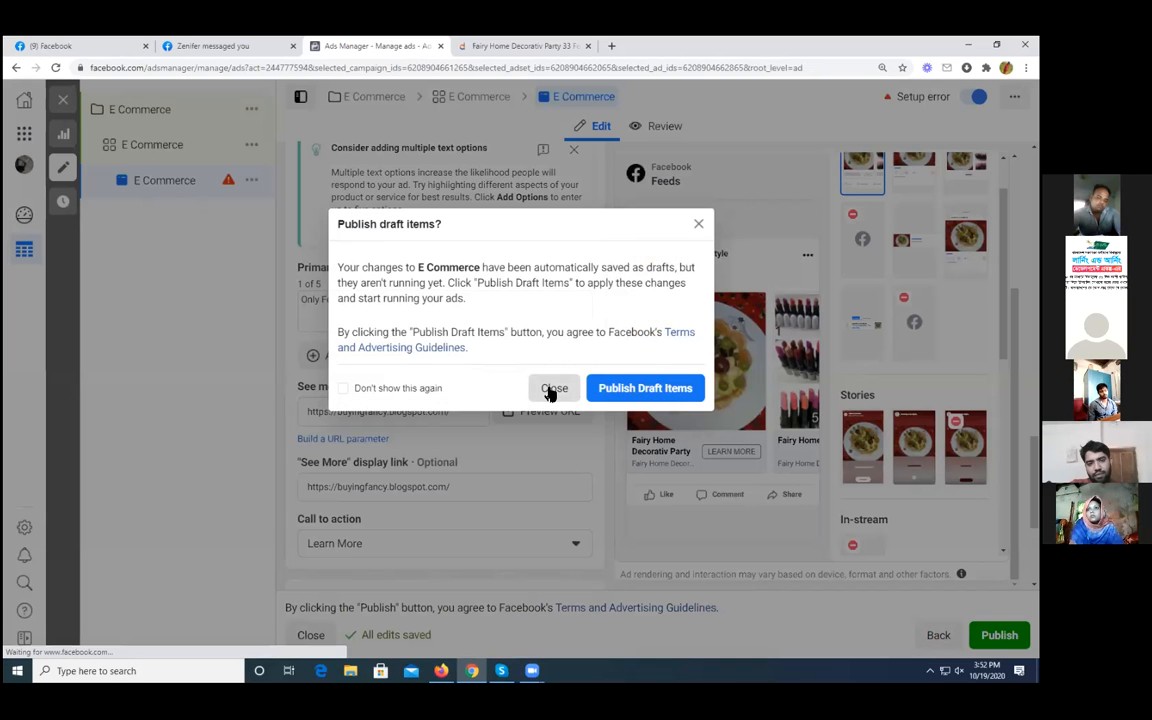
pyautogui.click(549, 391)
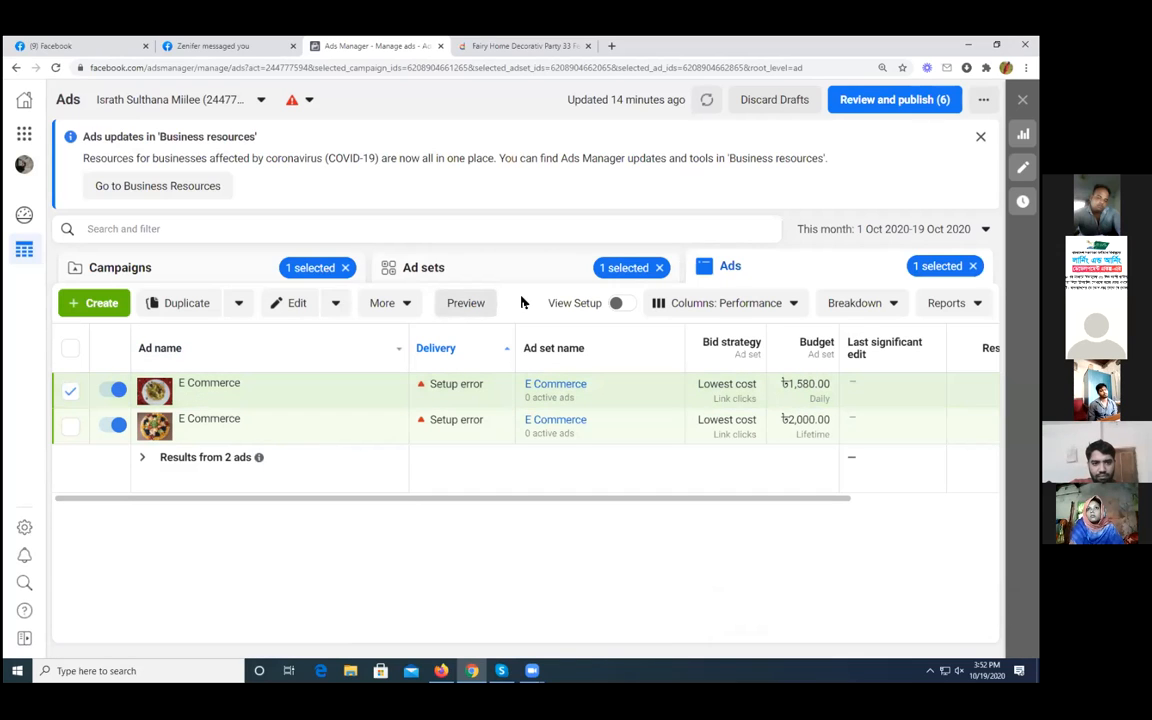
pyautogui.click(406, 300)
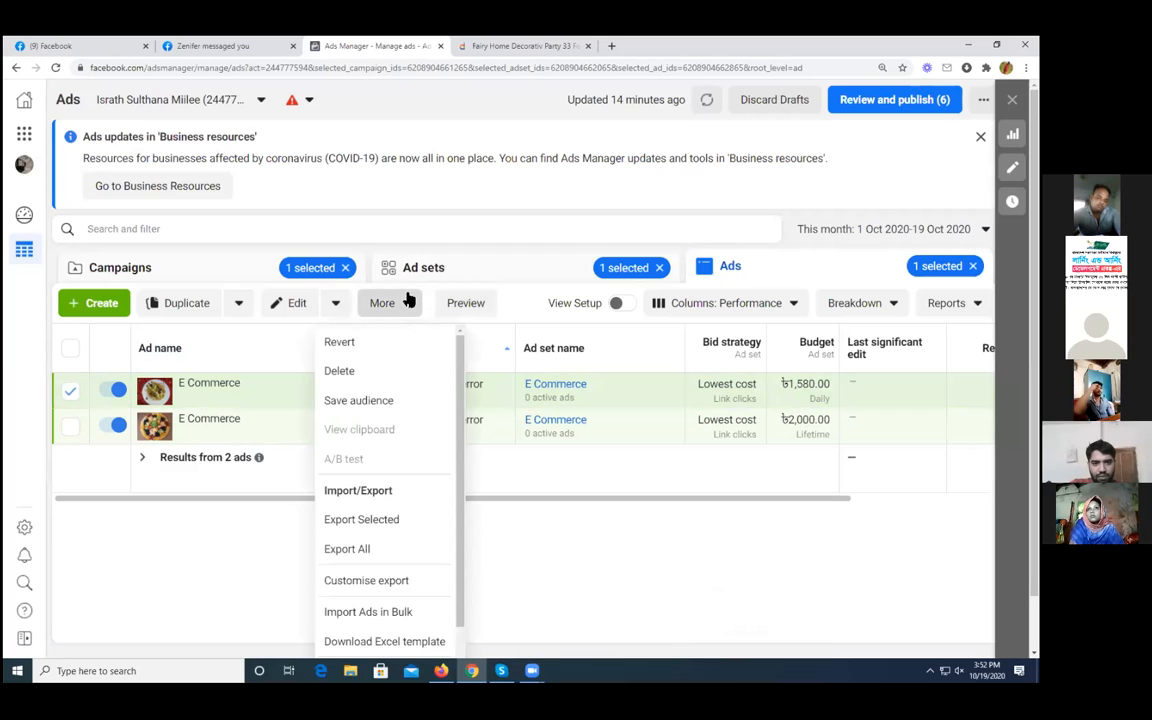
pyautogui.click(332, 372)
pyautogui.click(648, 312)
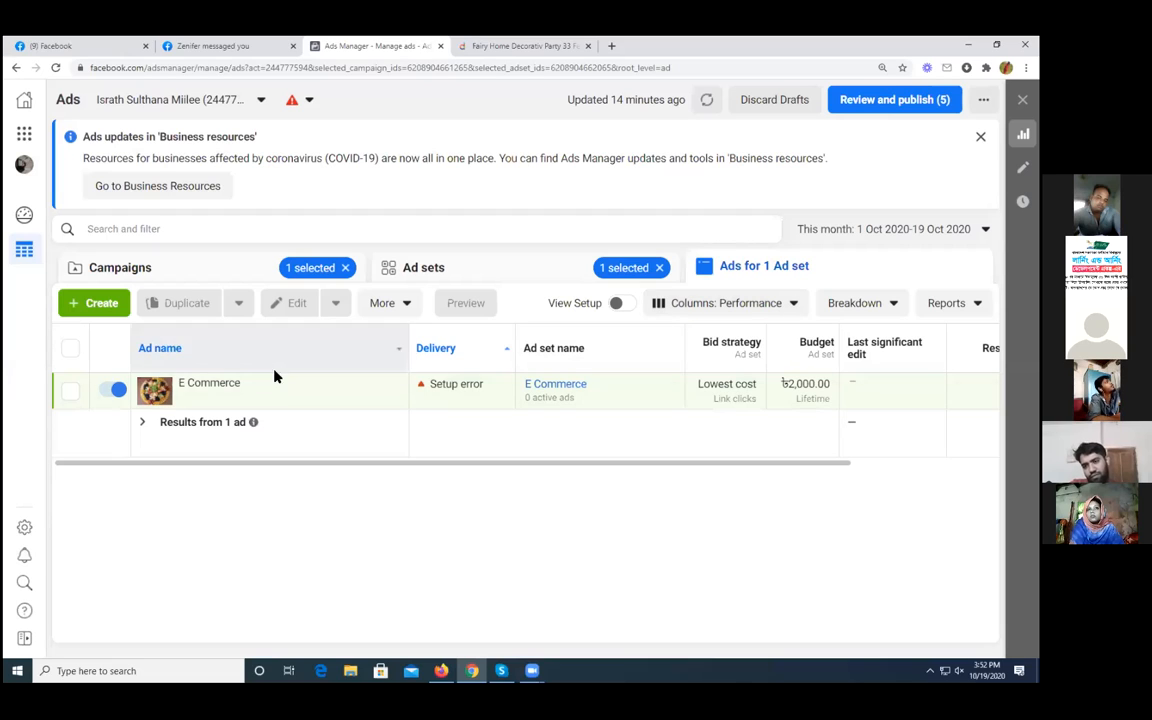
# Step: Delete the remaining E Commerce ad from the ad set's ad list
pyautogui.click(72, 390)
pyautogui.click(403, 303)
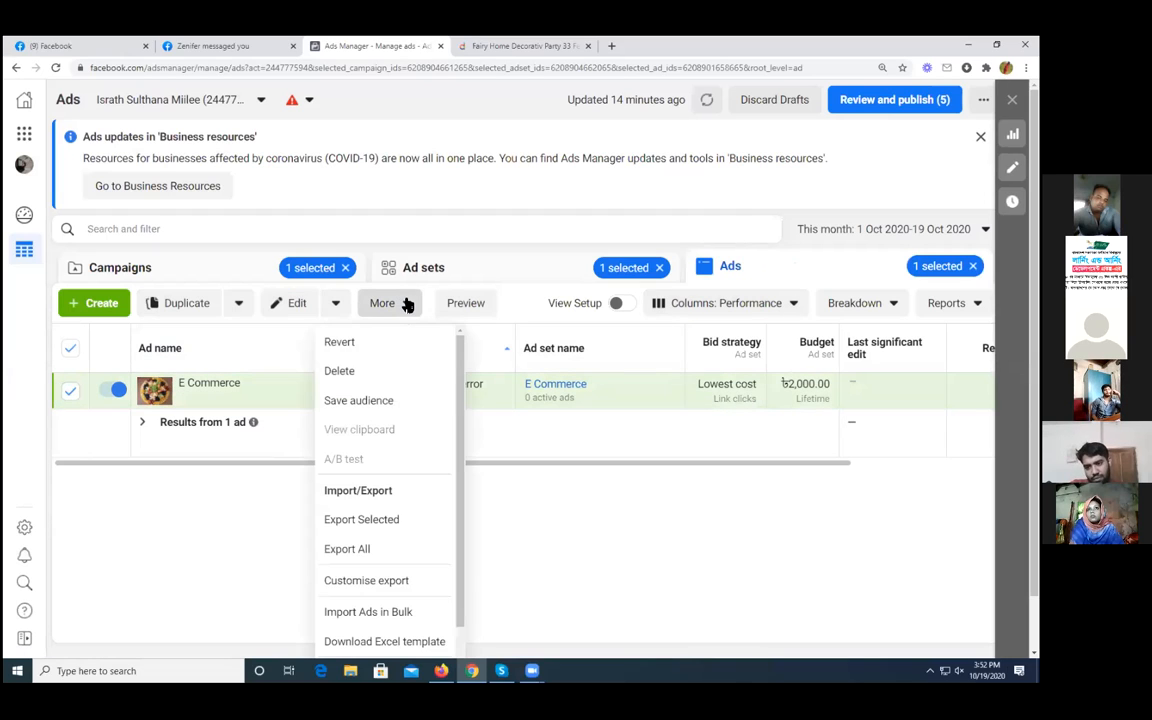
pyautogui.click(349, 372)
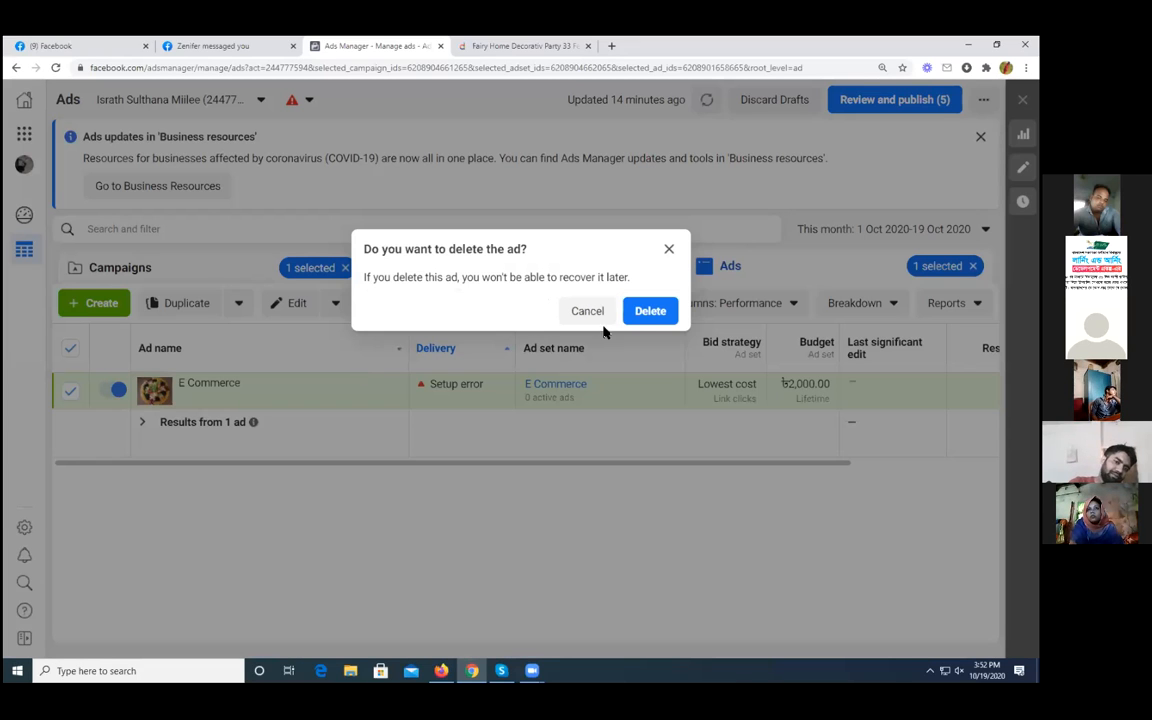
pyautogui.click(635, 310)
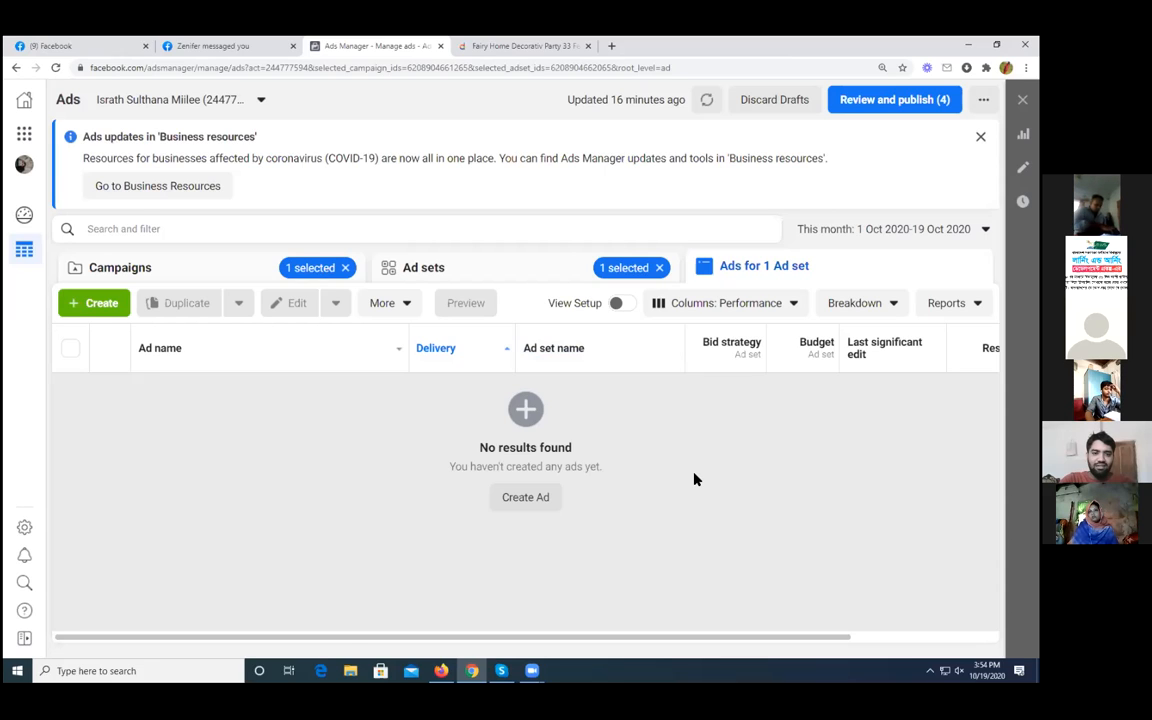
# Step: Start creating a new campaign with the Lead Generation objective and expand its optional naming section
pyautogui.click(100, 305)
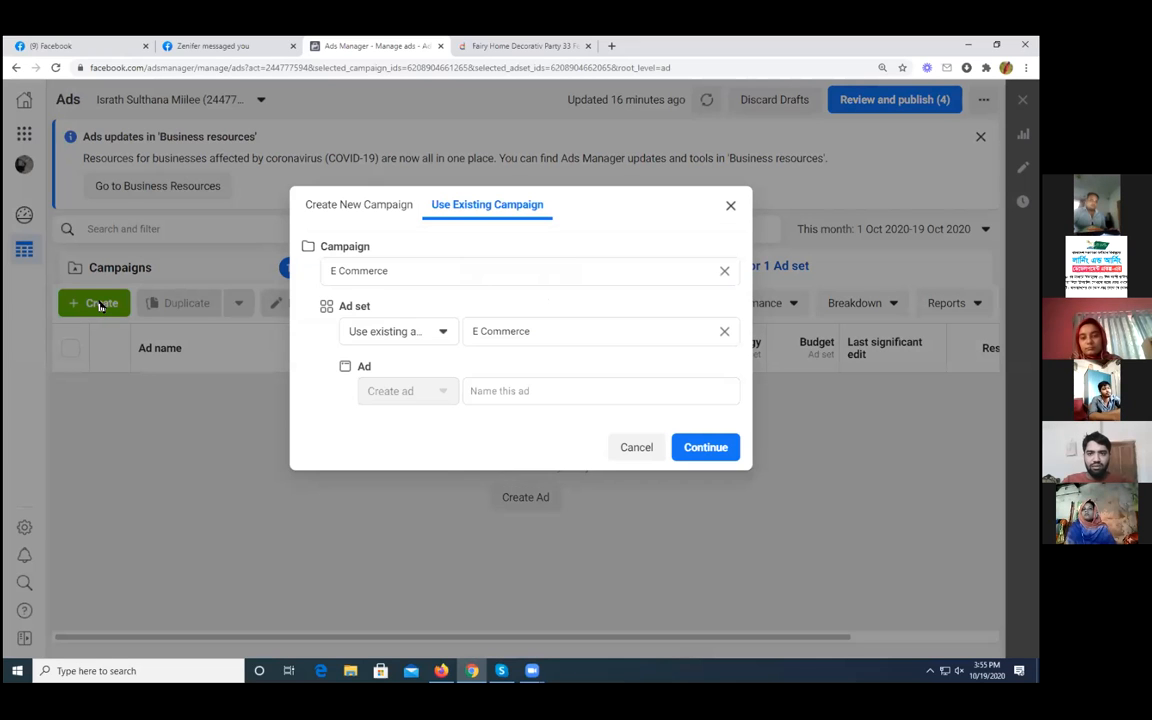
pyautogui.click(360, 206)
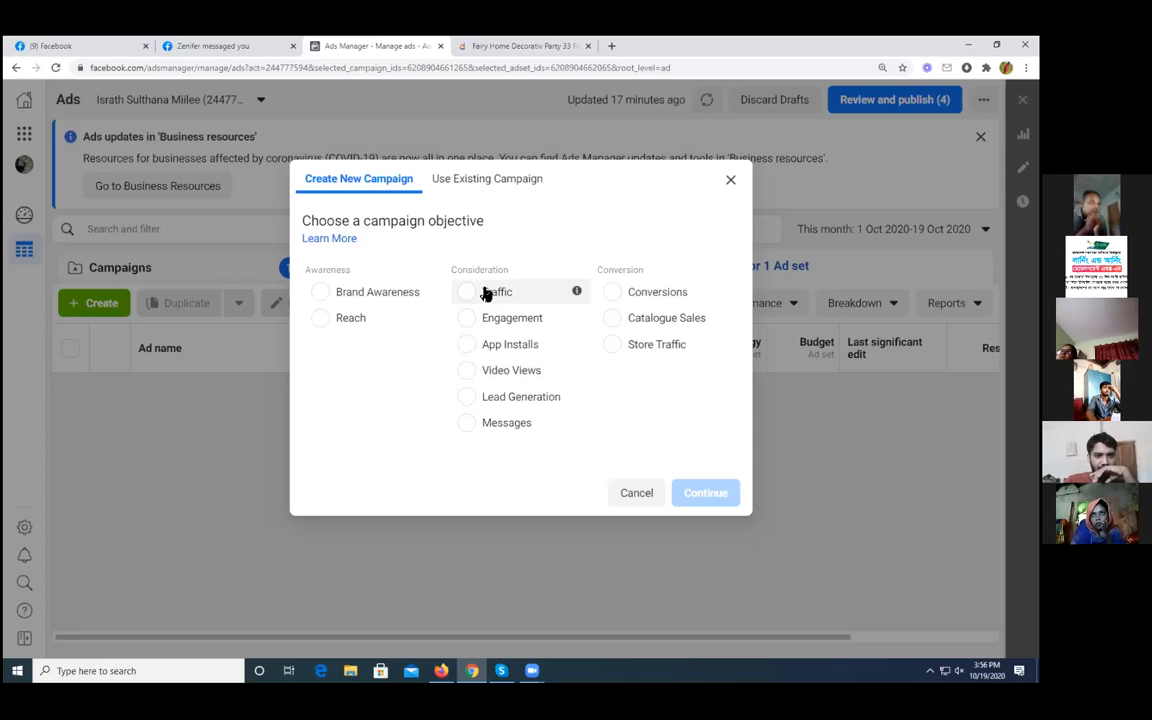
pyautogui.click(464, 401)
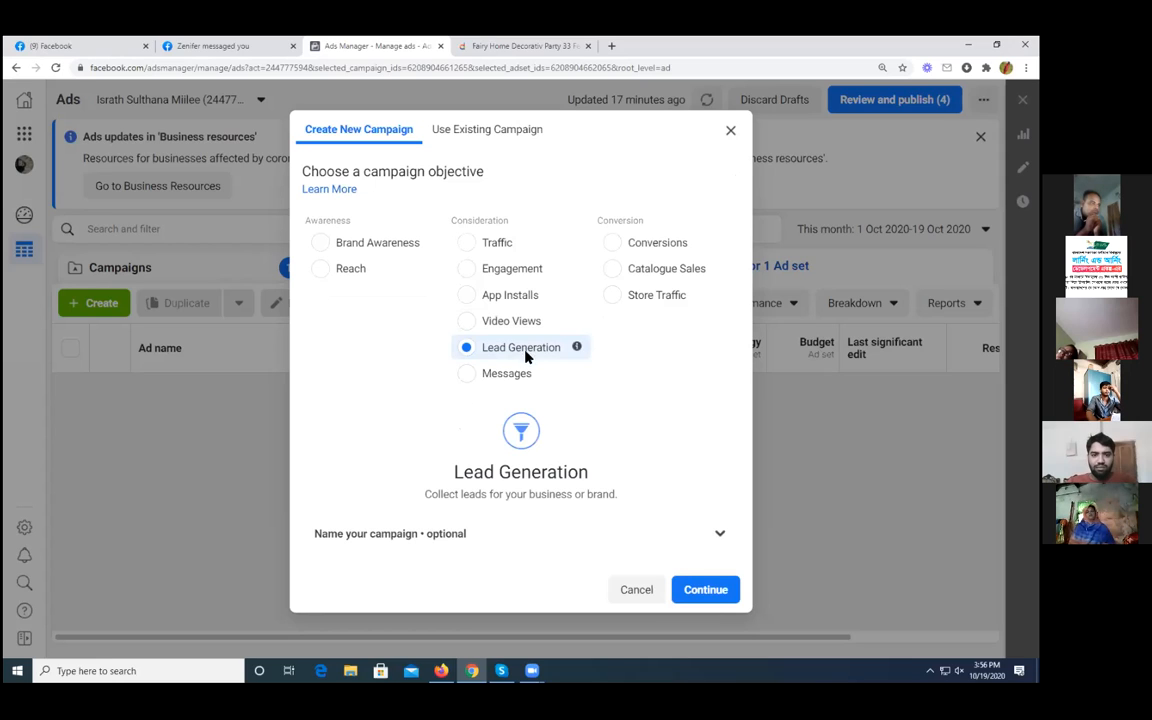
pyautogui.moveTo(576, 374)
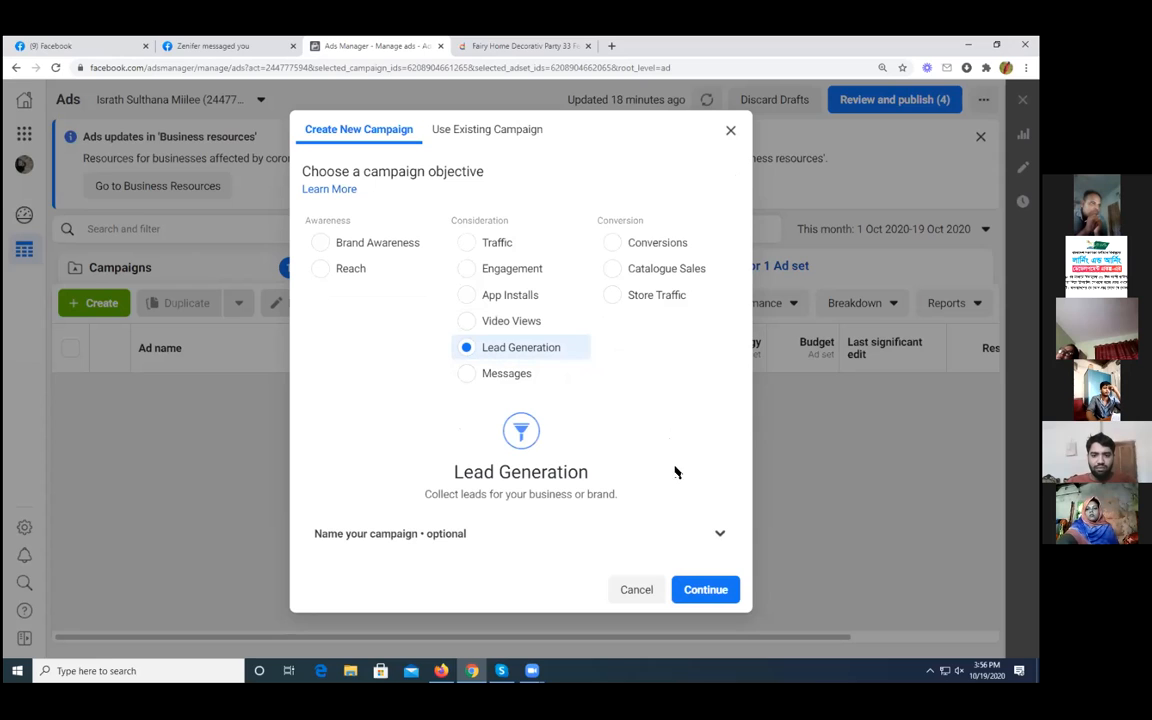
pyautogui.click(713, 537)
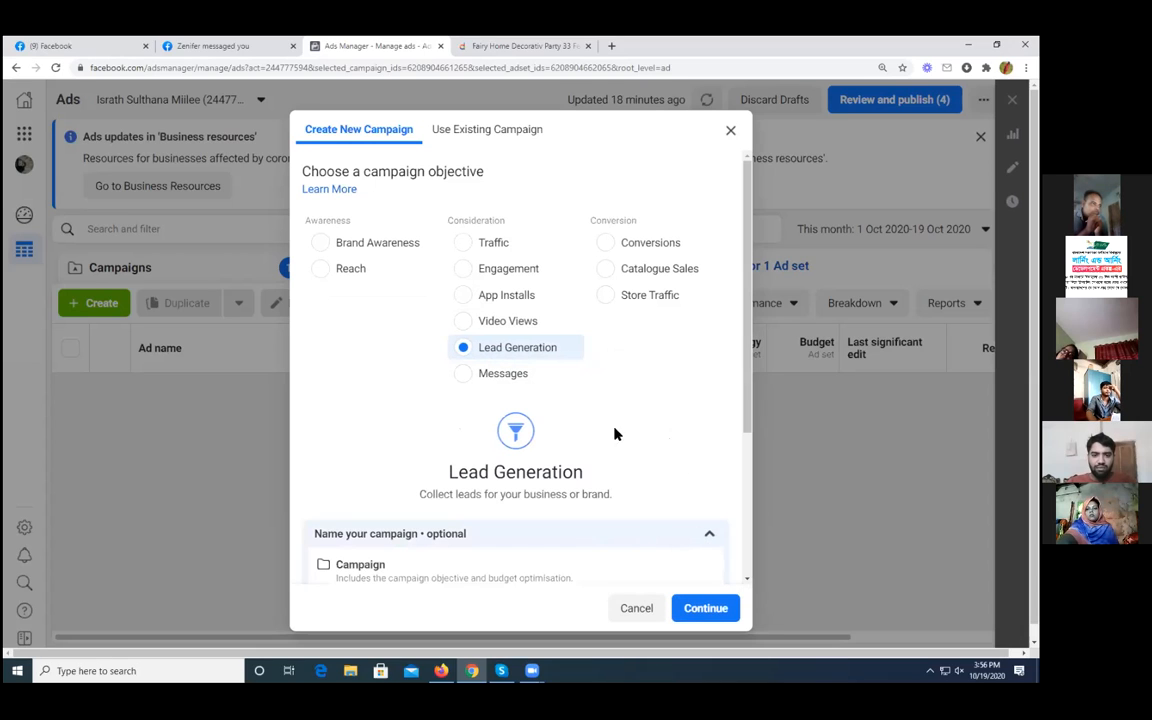
# Step: Name the new Lead Generation campaign E Commerce1
pyautogui.scroll(-3, 617, 432)
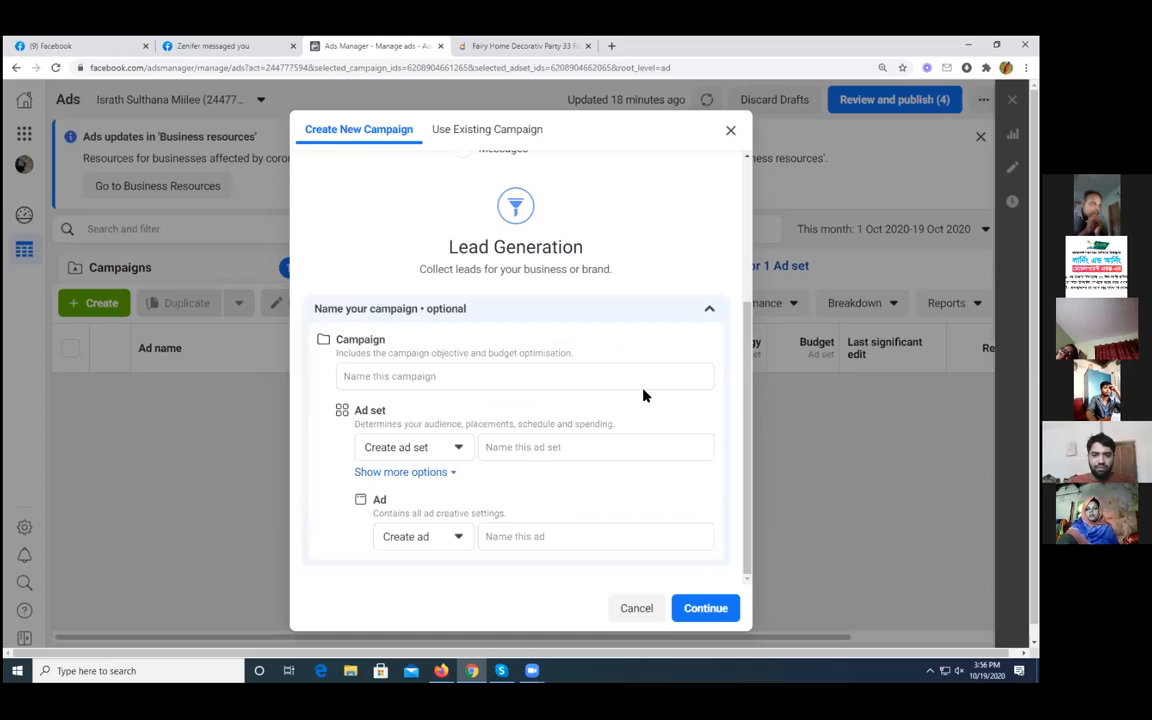
pyautogui.click(457, 362)
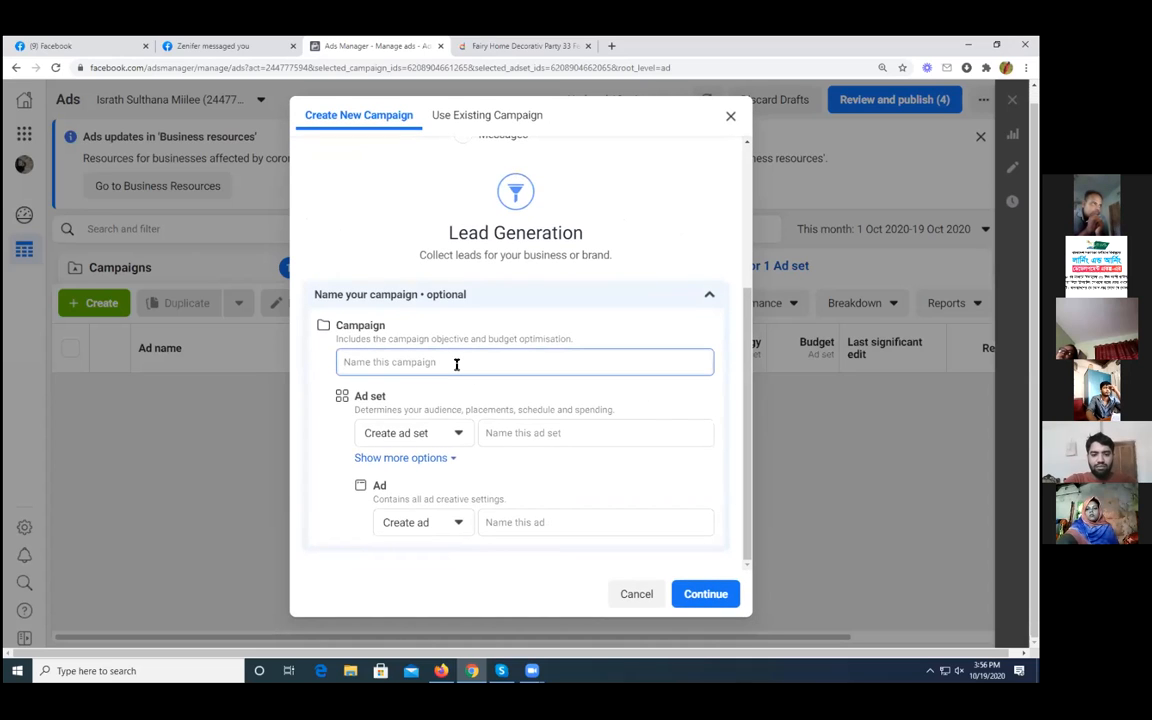
pyautogui.write('E')
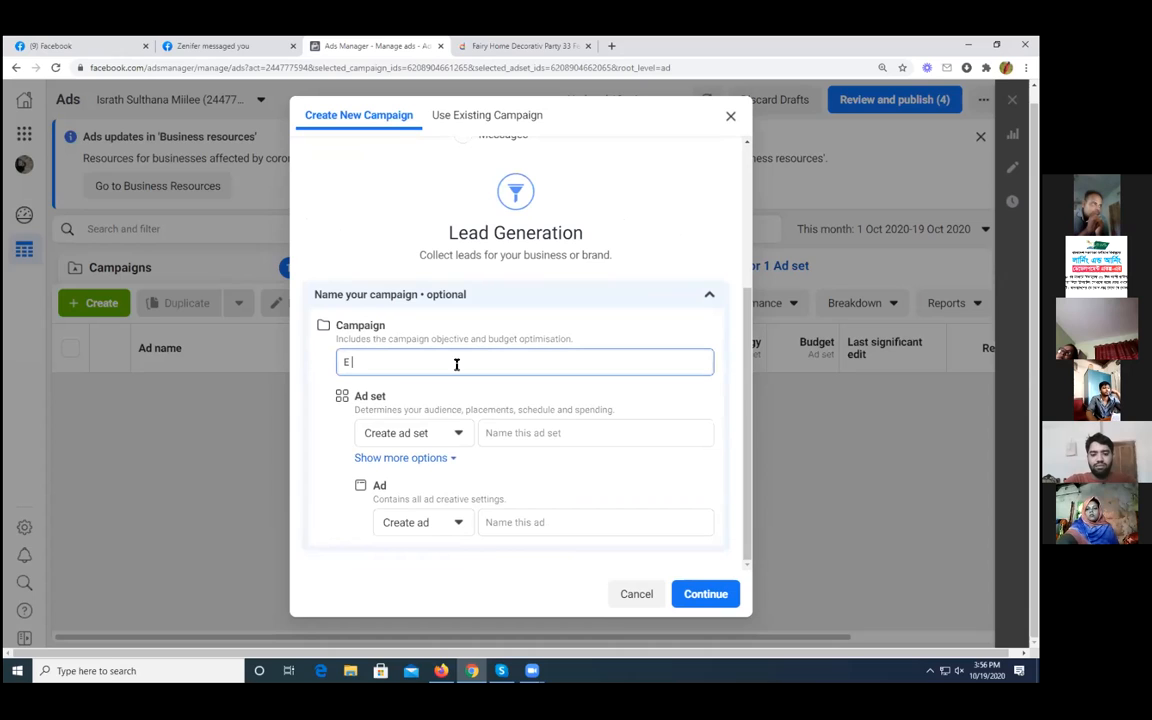
pyautogui.write(' Comm')
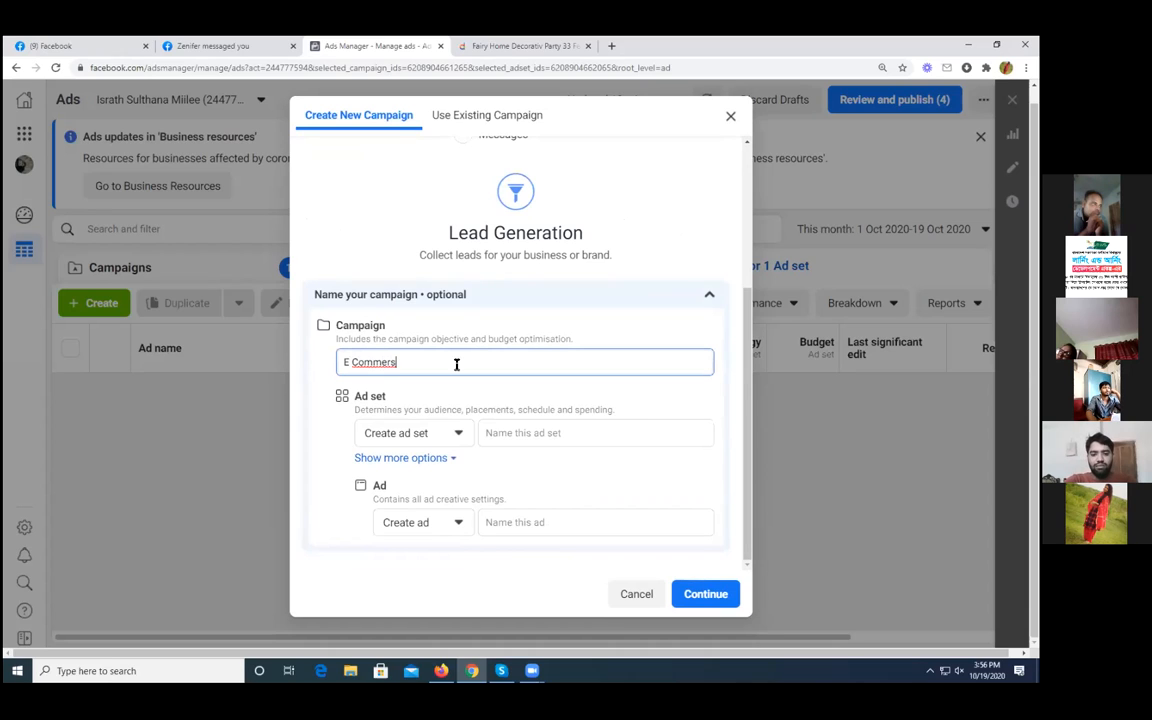
pyautogui.write('ers')
pyautogui.press('BackSpace')
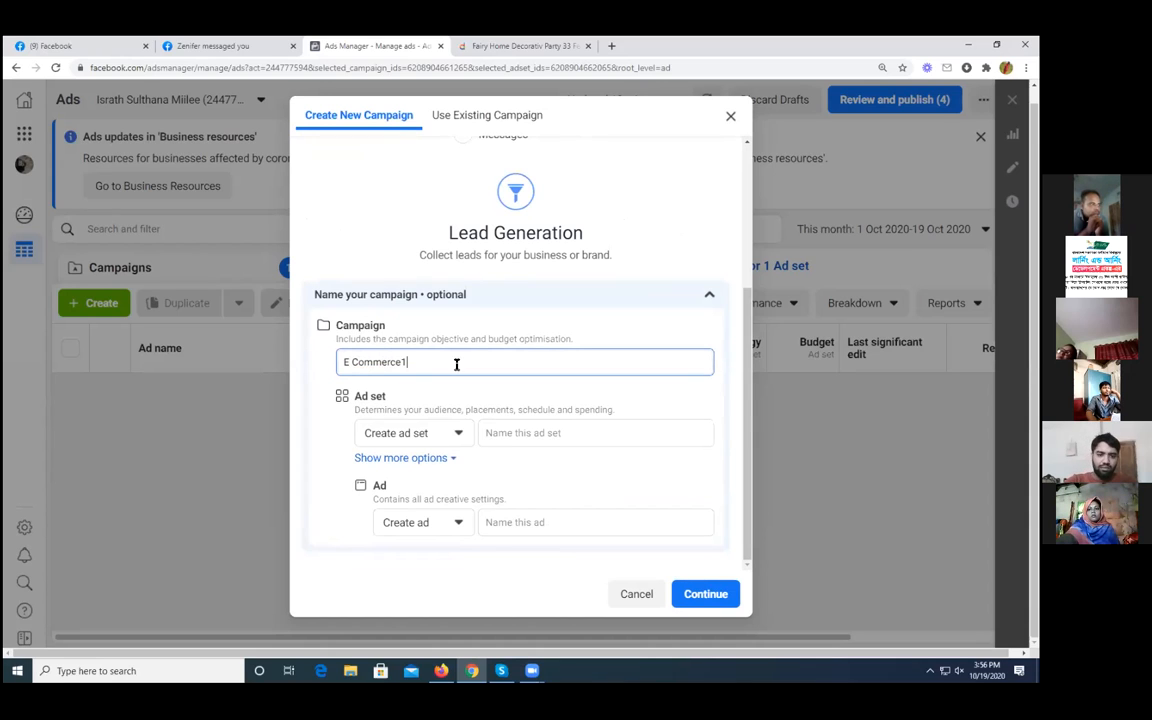
# Step: Copy the campaign name E Commerce1 to the ad set and the ad, and continue to the campaign settings
pyautogui.moveTo(456, 365); pyautogui.dragTo(330, 365)
pyautogui.hotkey('ctrl', 'c')
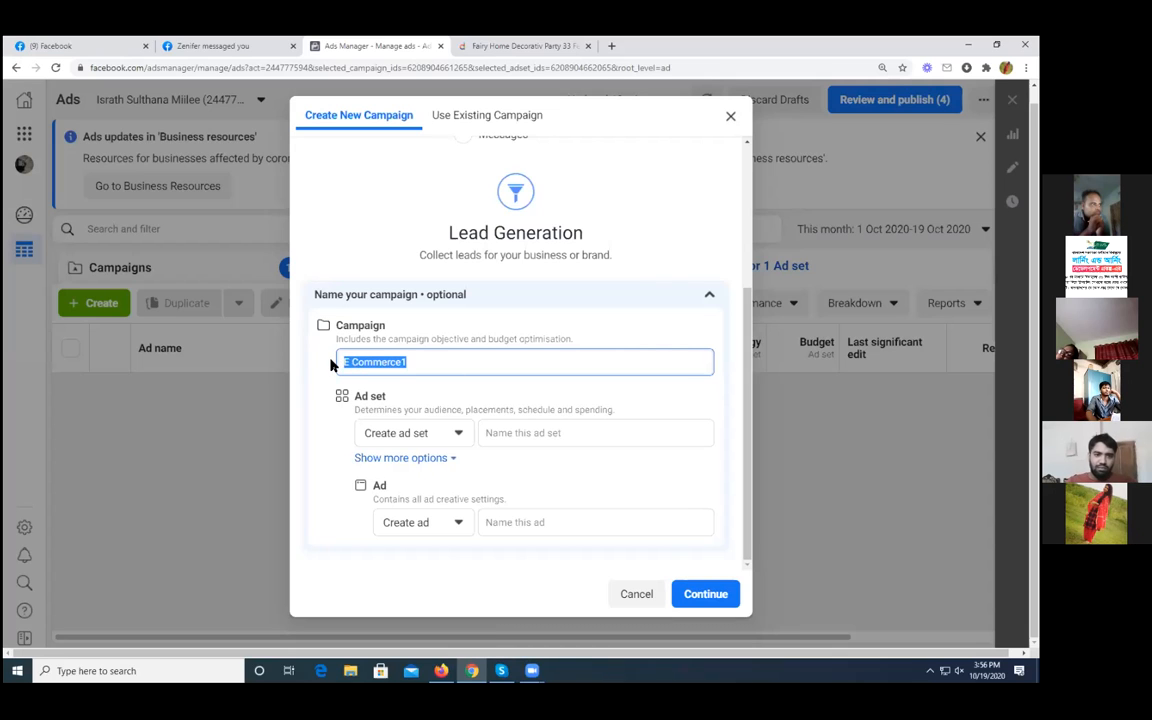
pyautogui.click(505, 434)
pyautogui.hotkey('ctrl', 'v')
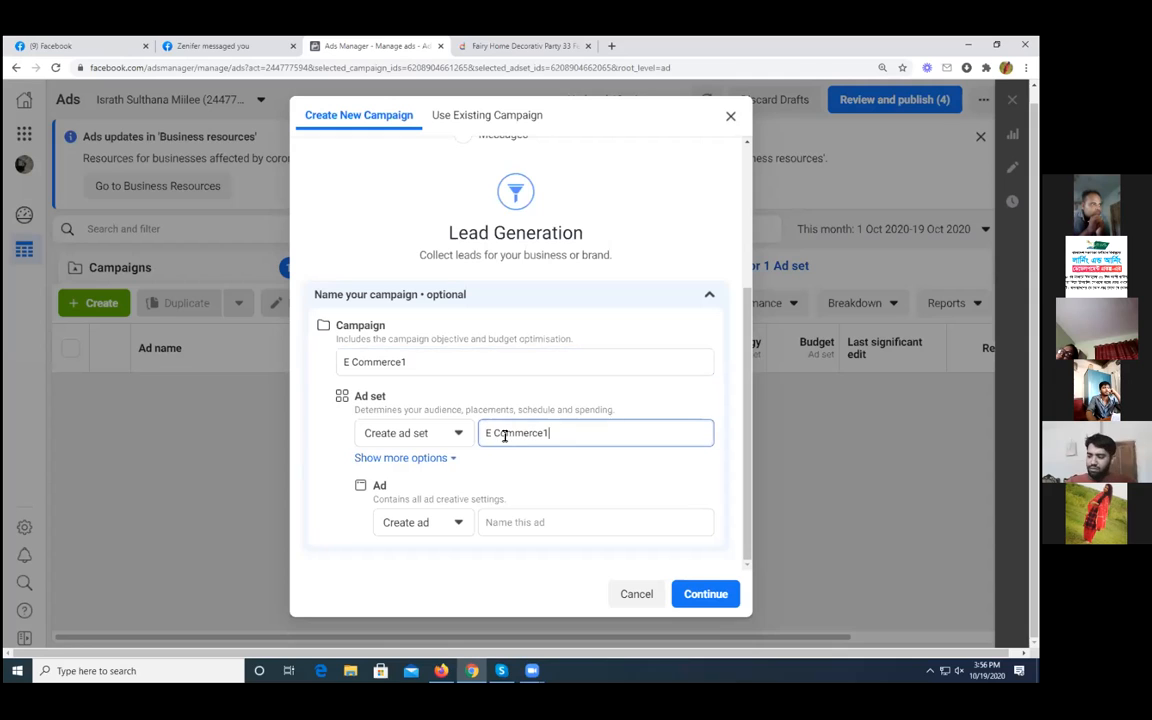
pyautogui.click(517, 523)
pyautogui.hotkey('ctrl', 'v')
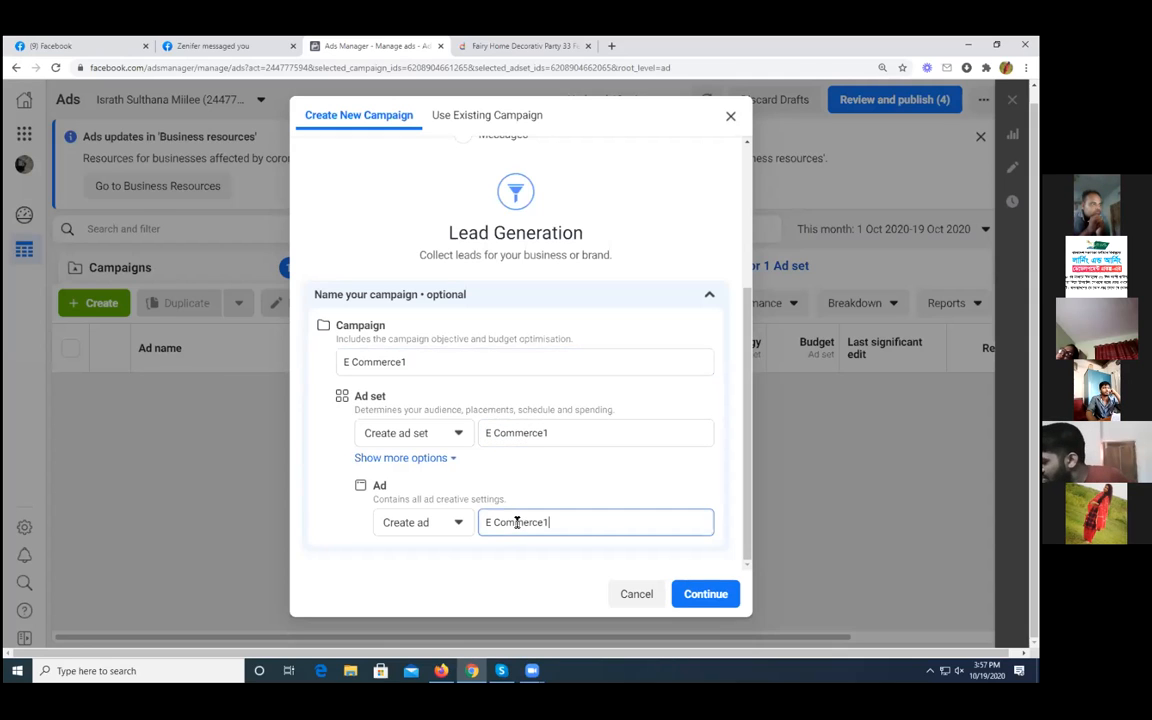
pyautogui.click(716, 597)
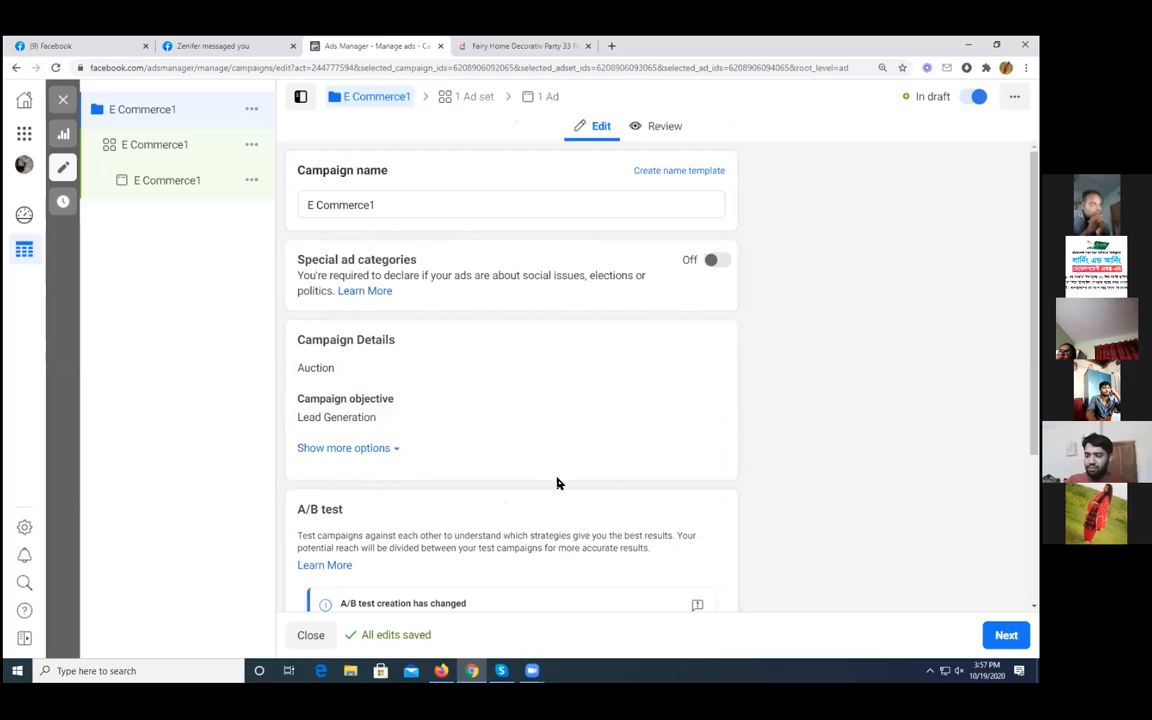
# Step: Go on to the ad set settings and choose Healthy Life Style as the Facebook Page to promote
pyautogui.scroll(-2, 658, 481)
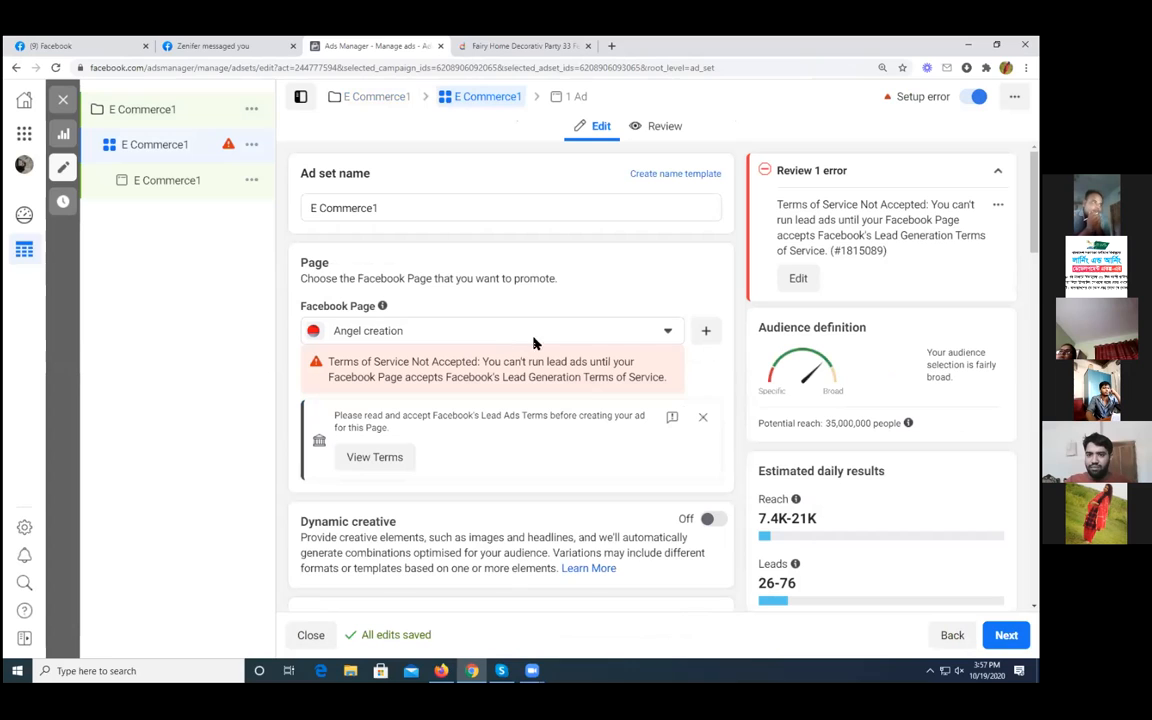
pyautogui.click(651, 336)
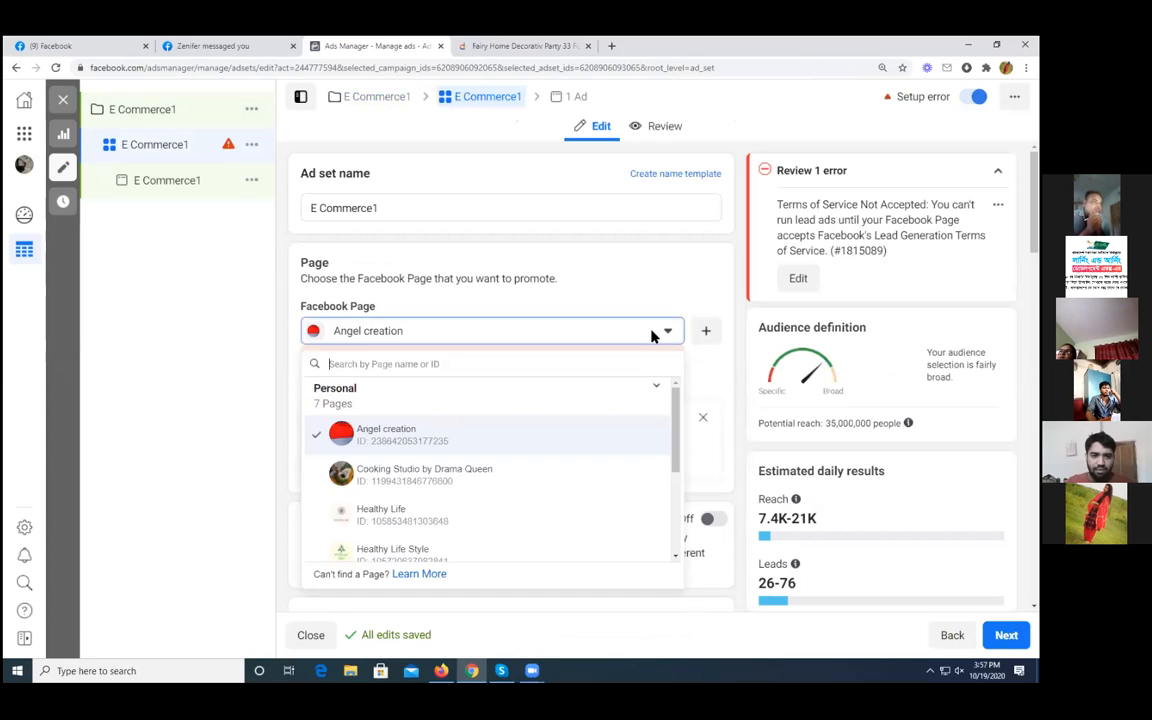
pyautogui.click(405, 550)
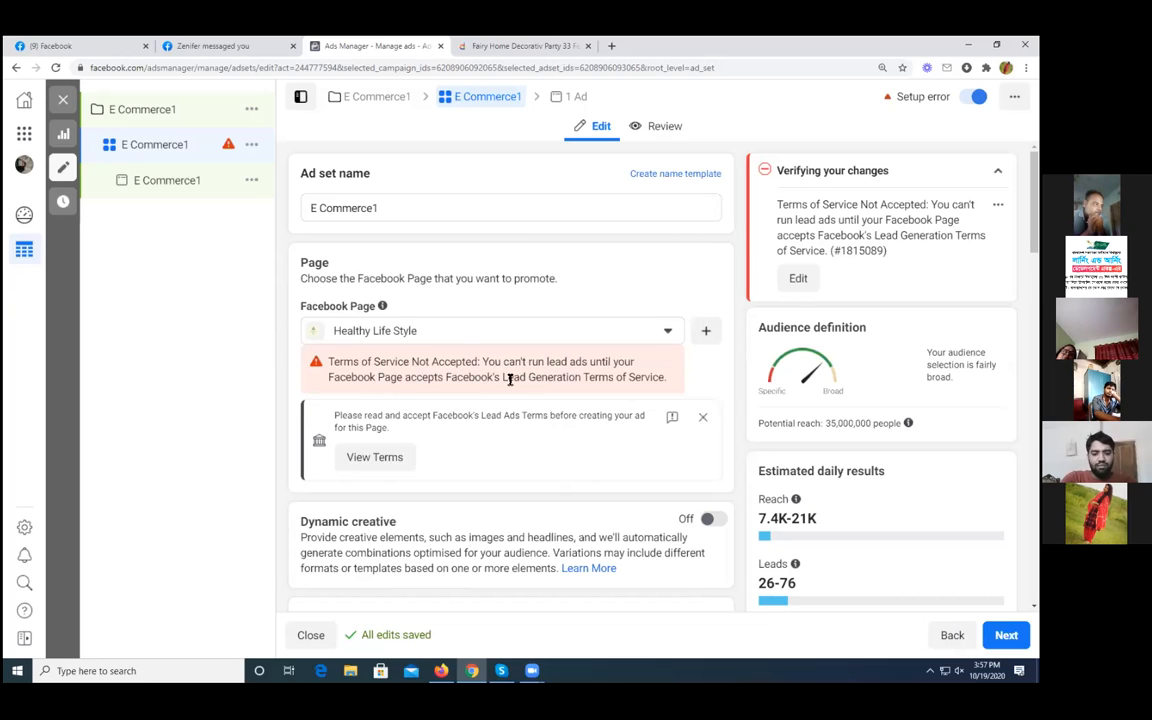
# Step: Read through the Lead Adverts Terms for the selected Page and agree to them
pyautogui.click(377, 460)
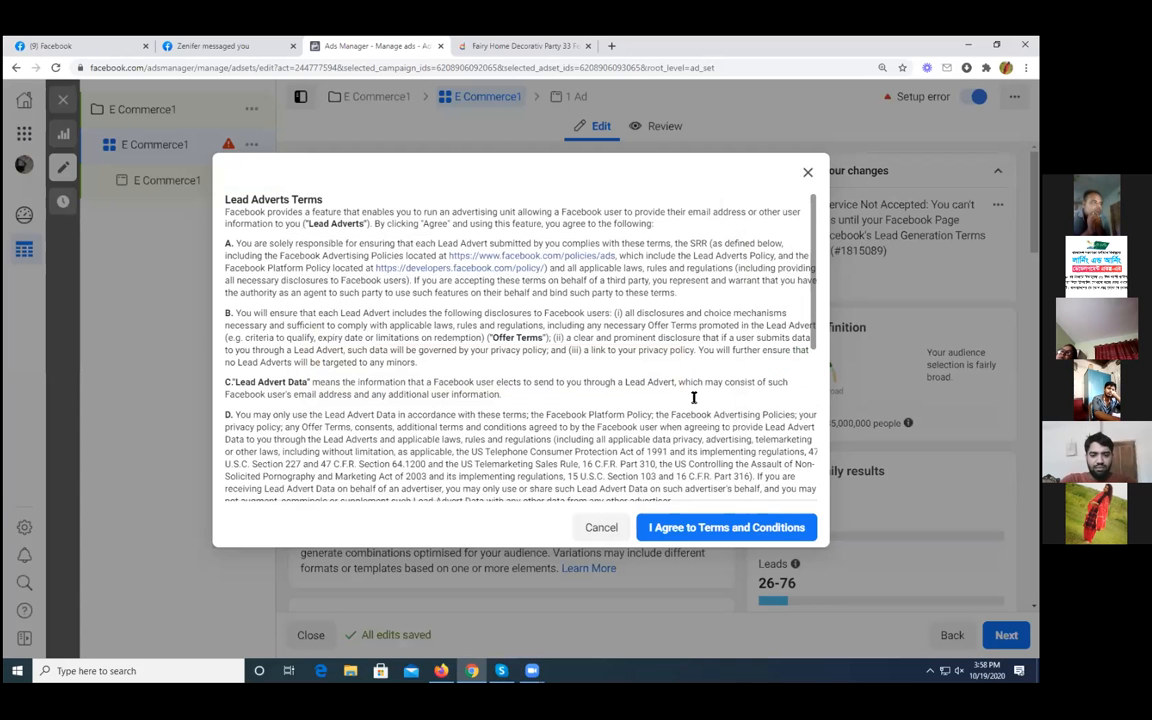
pyautogui.scroll(-4, 620, 358)
pyautogui.scroll(-2, 533, 391)
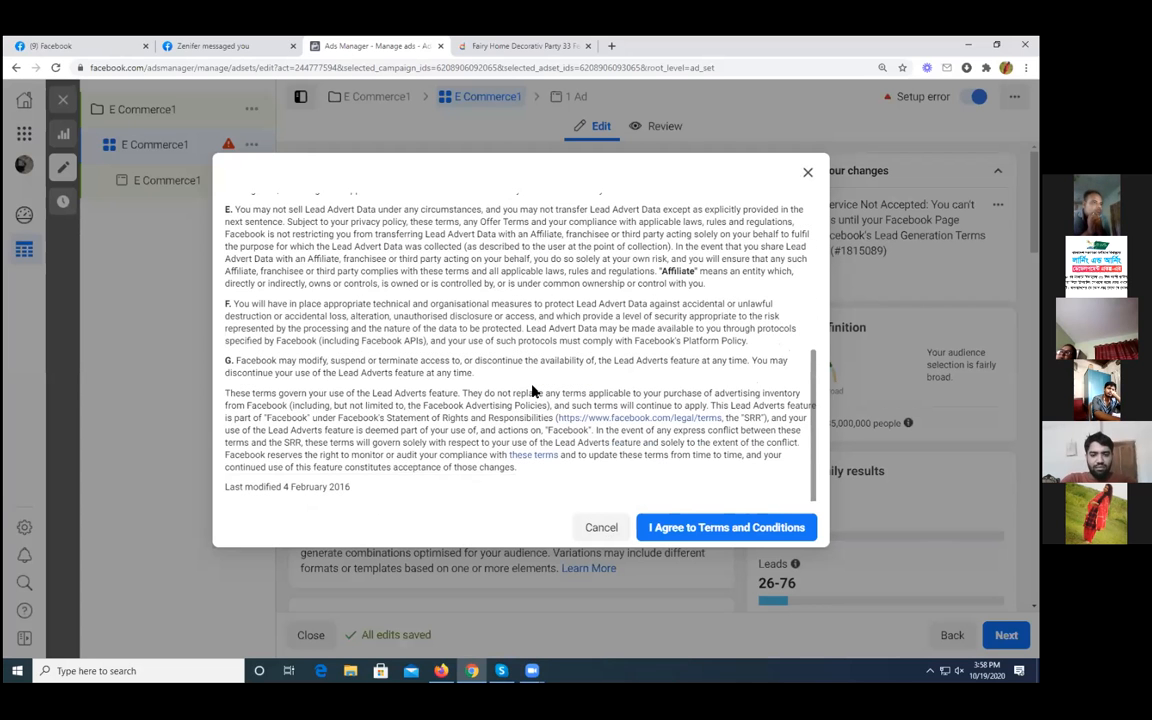
pyautogui.scroll(2, 532, 390)
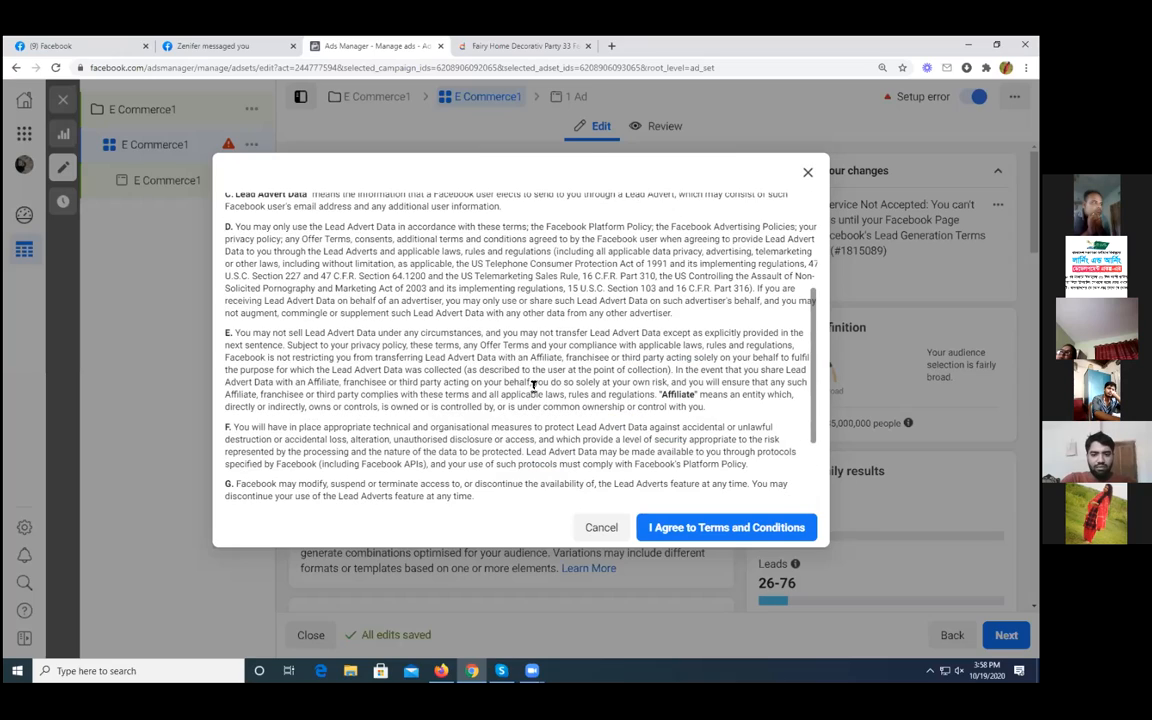
pyautogui.scroll(3, 532, 390)
pyautogui.scroll(-5, 532, 385)
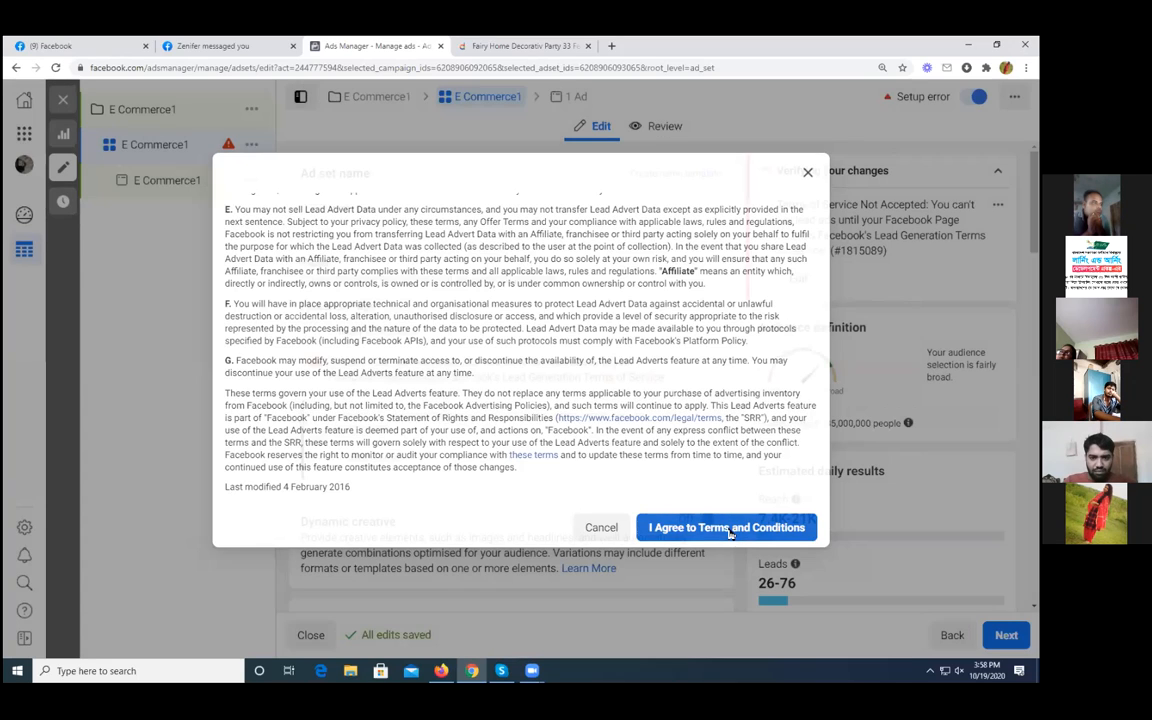
pyautogui.click(730, 528)
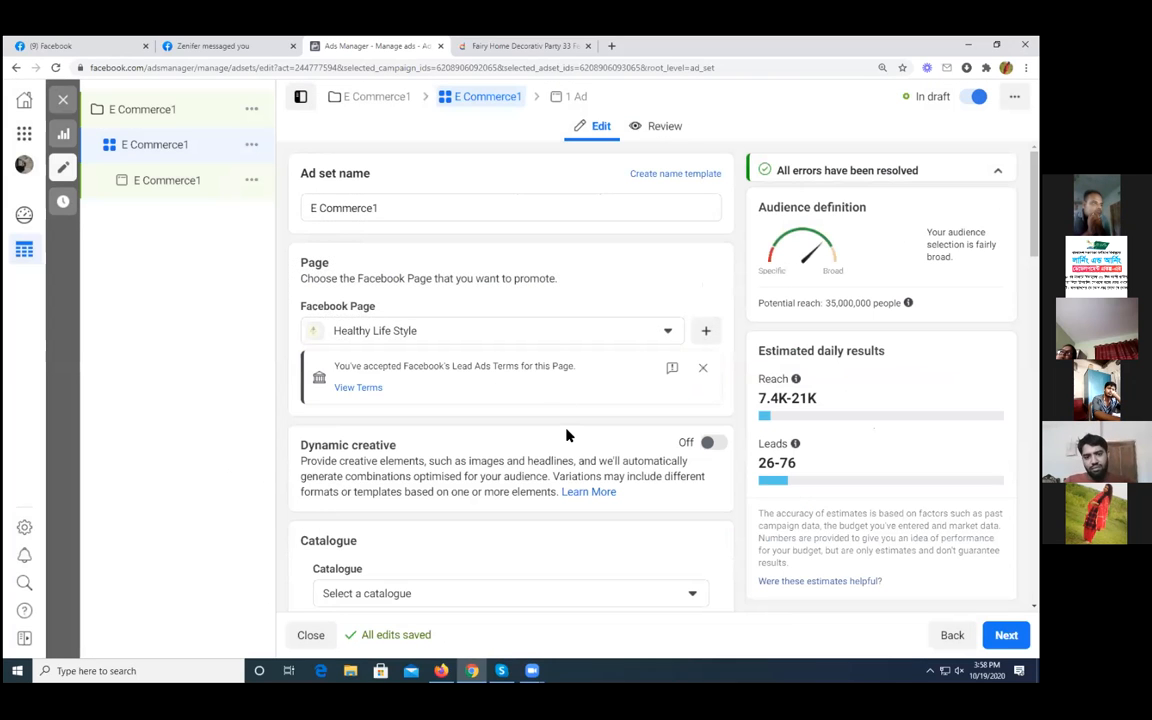
# Step: Examine the Dynamic creative section and preview the available product catalogue, leaving the catalogue unselected
pyautogui.scroll(-1, 525, 435)
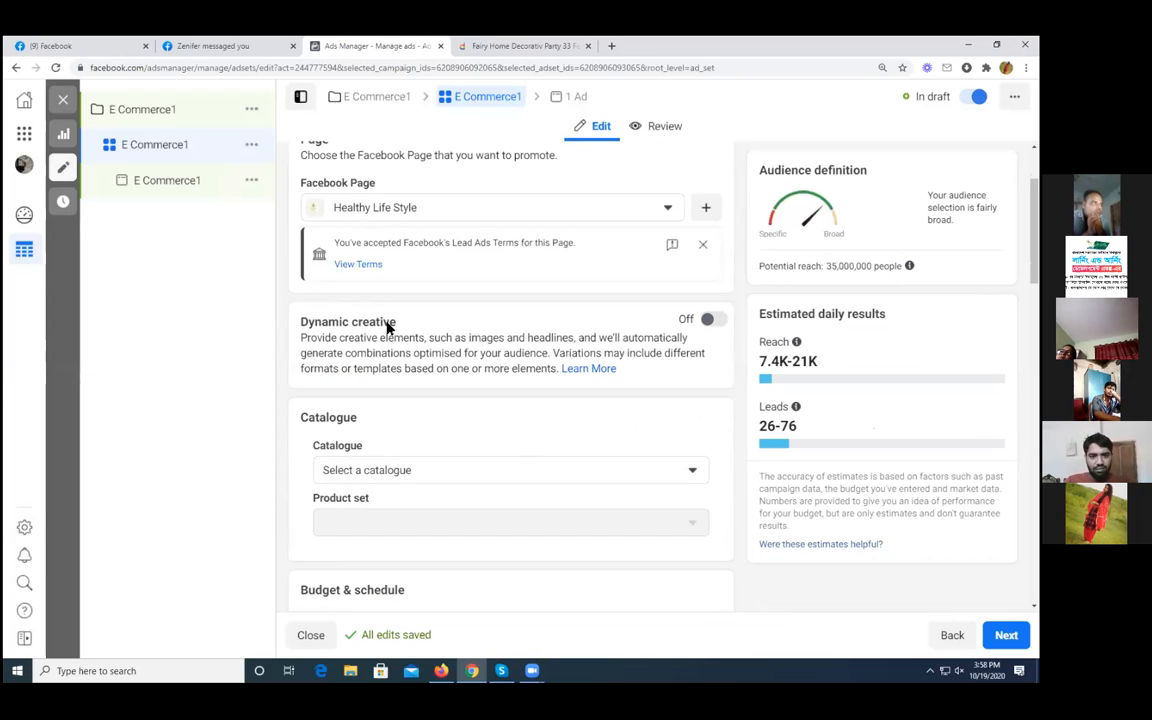
pyautogui.scroll(-1, 296, 340)
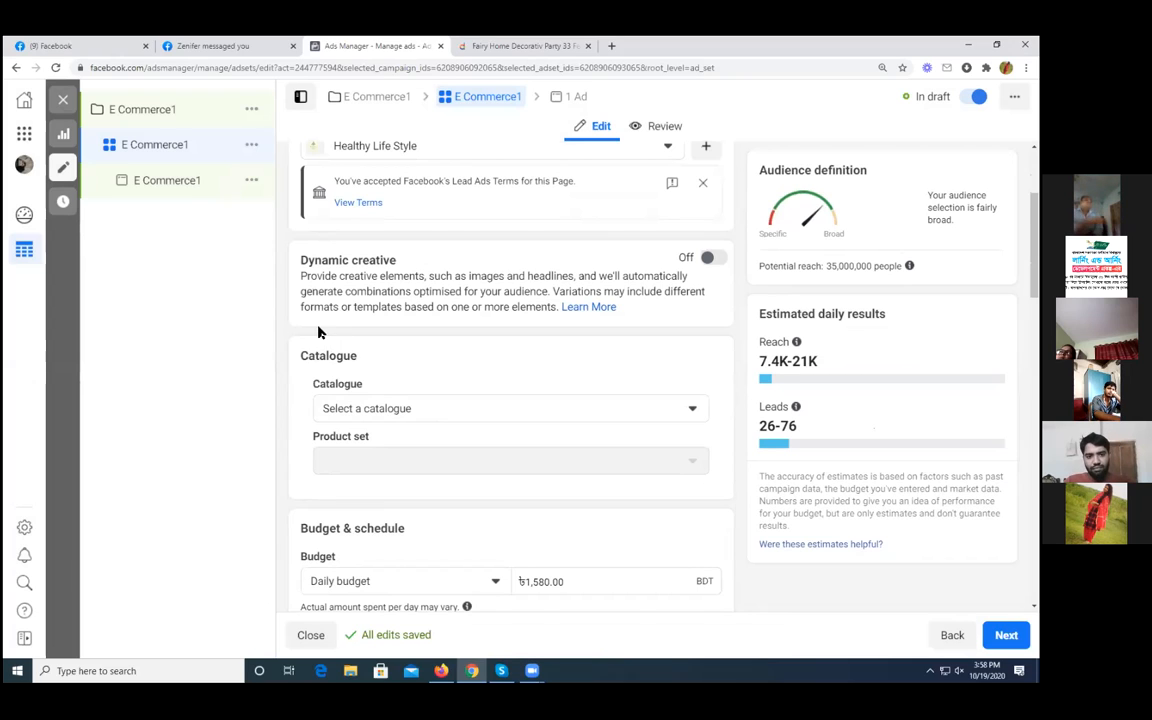
pyautogui.scroll(-2, 322, 330)
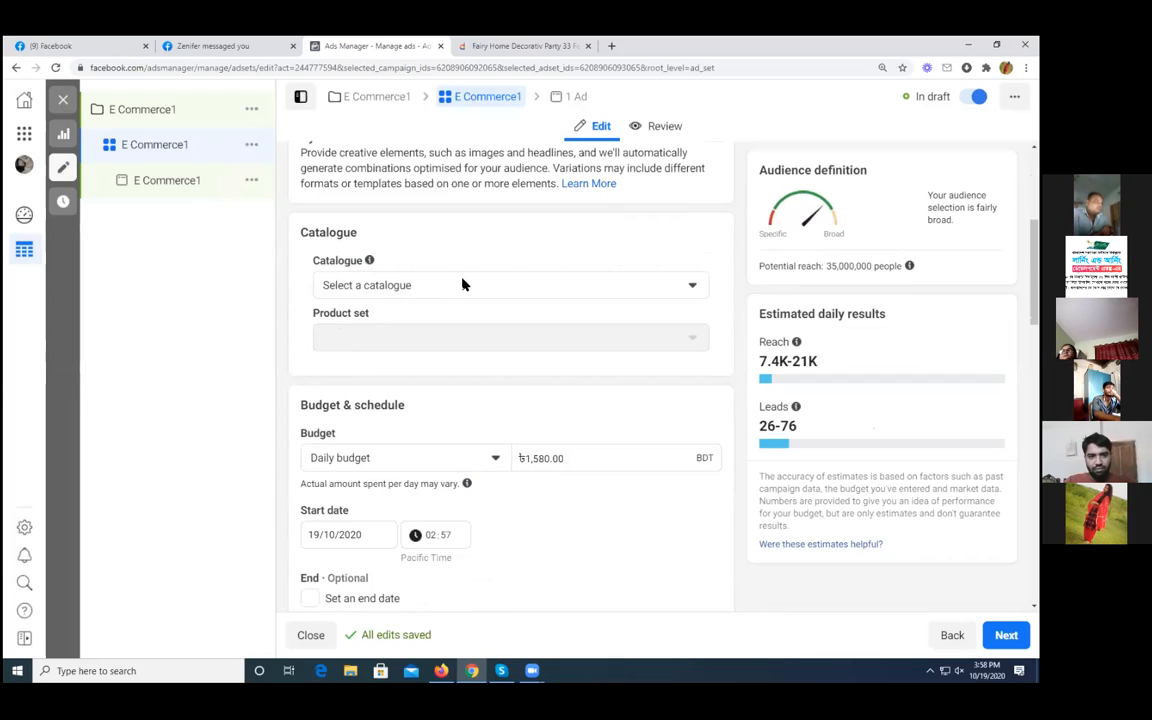
pyautogui.click(668, 289)
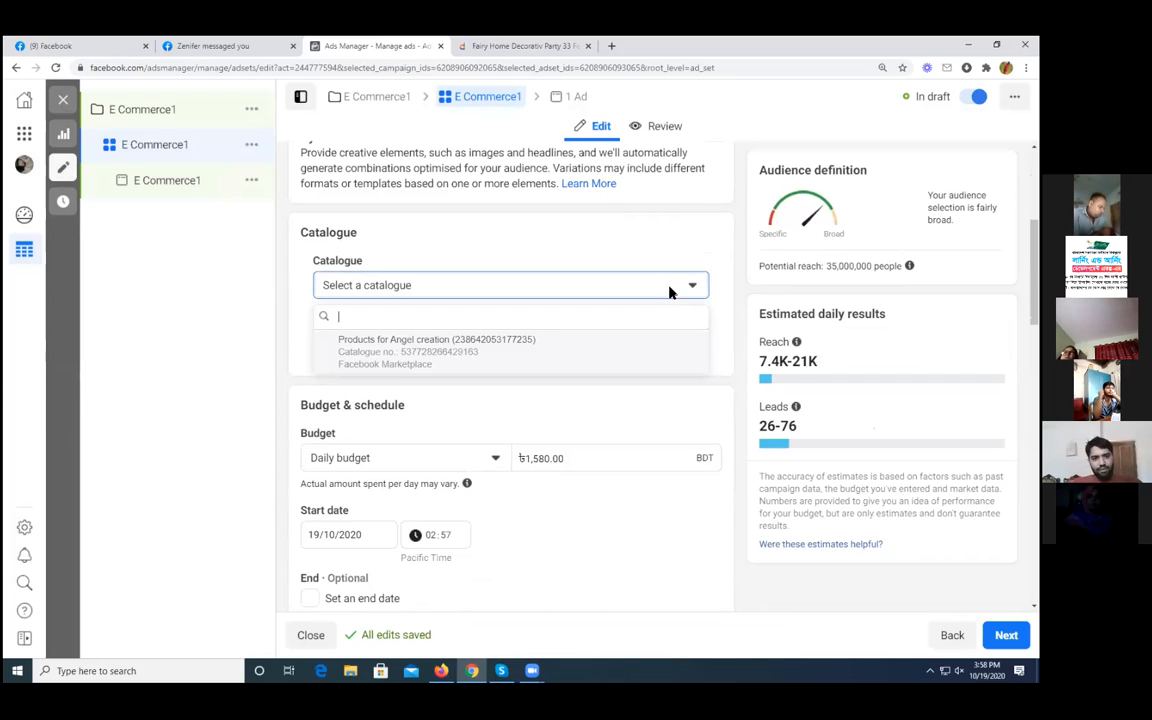
pyautogui.moveTo(373, 352)
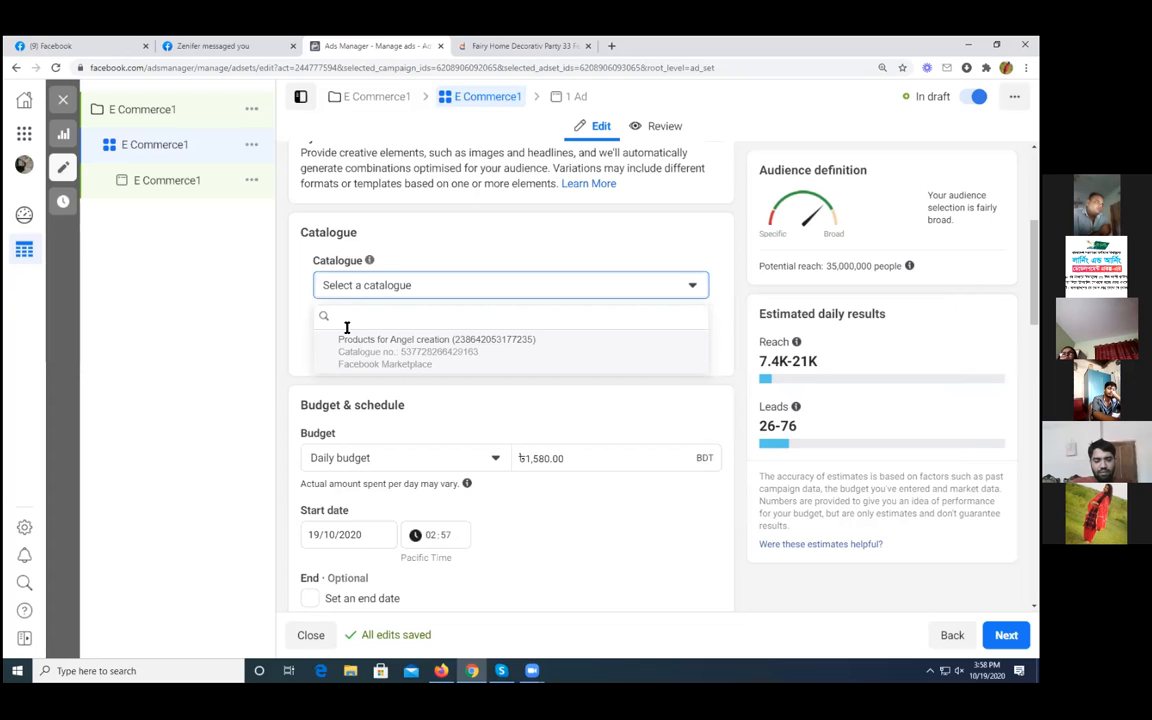
pyautogui.click(536, 289)
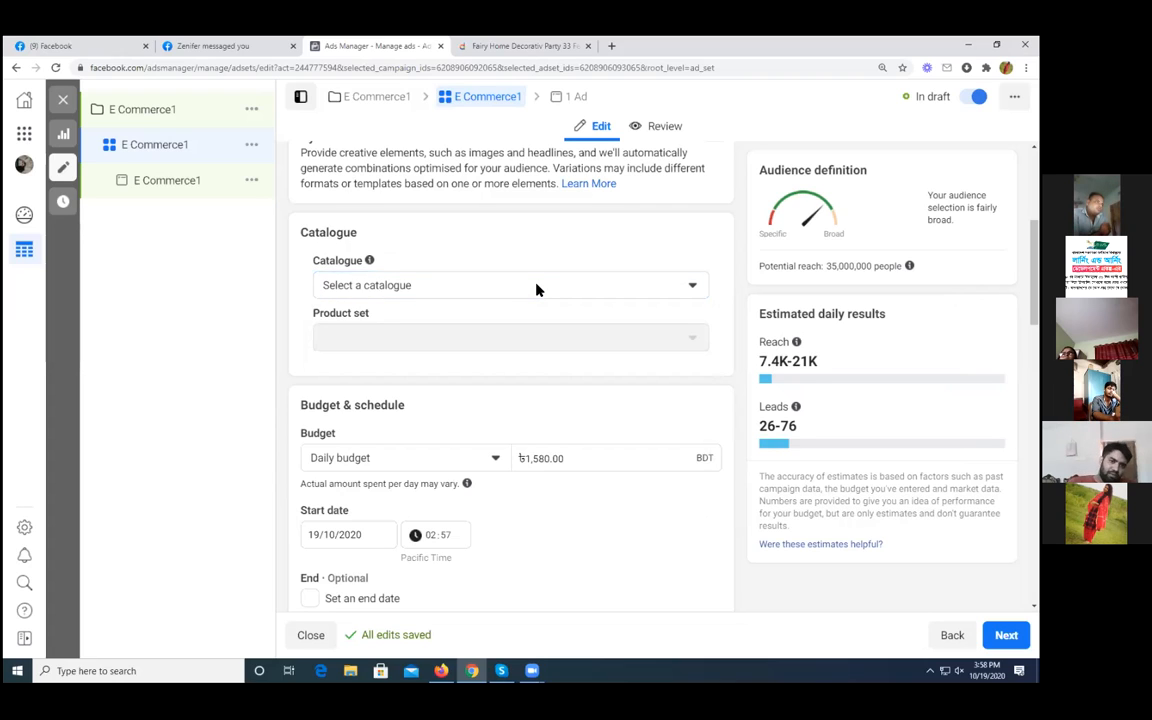
pyautogui.click(536, 289)
pyautogui.moveTo(424, 365)
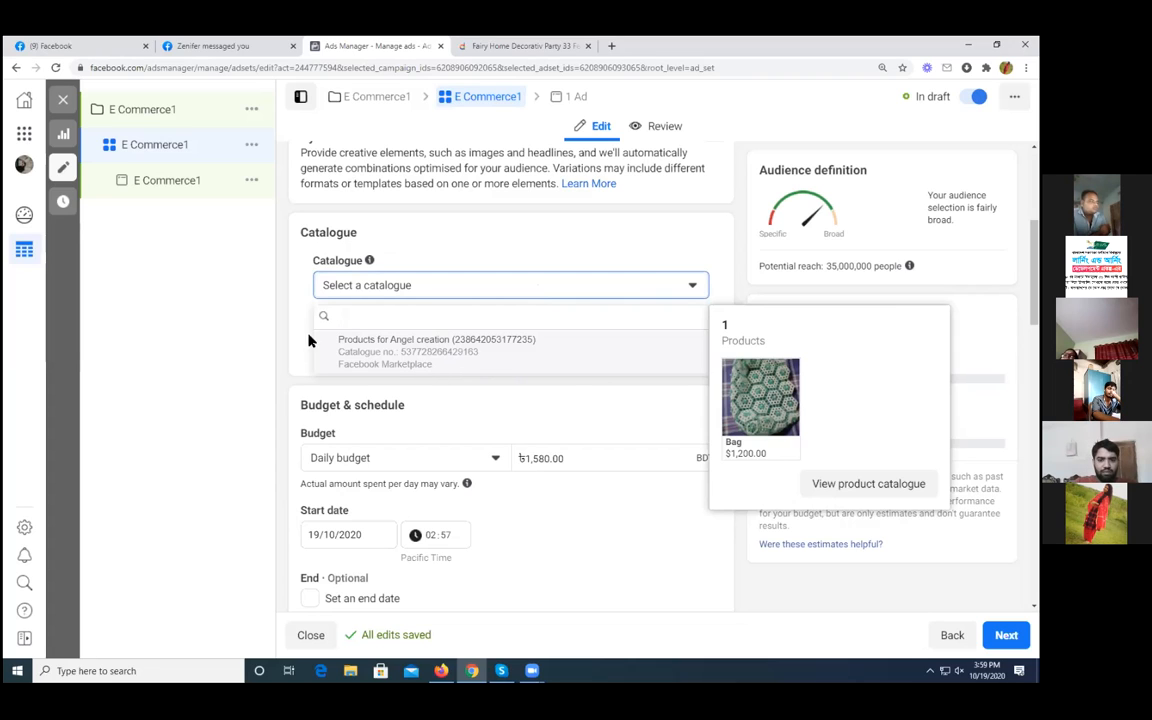
pyautogui.click(248, 343)
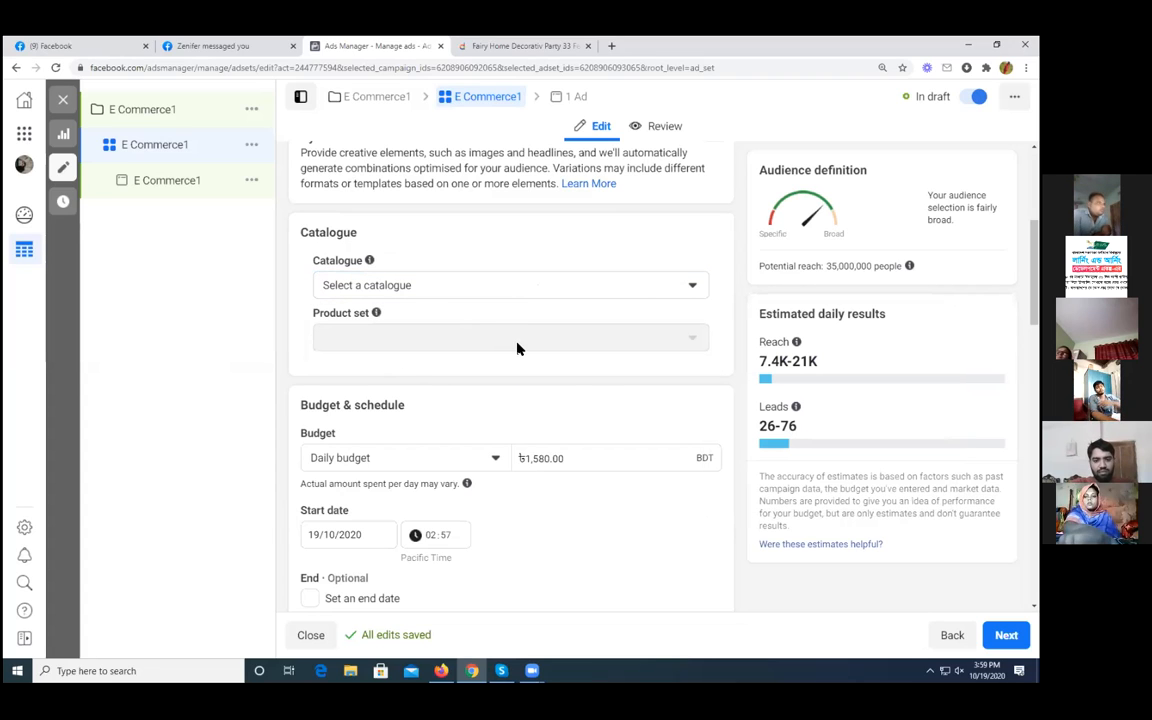
# Step: Examine the ad set's budget and schedule with its extra options, the audience targeting, and the placement and delivery settings
pyautogui.scroll(-2, 591, 411)
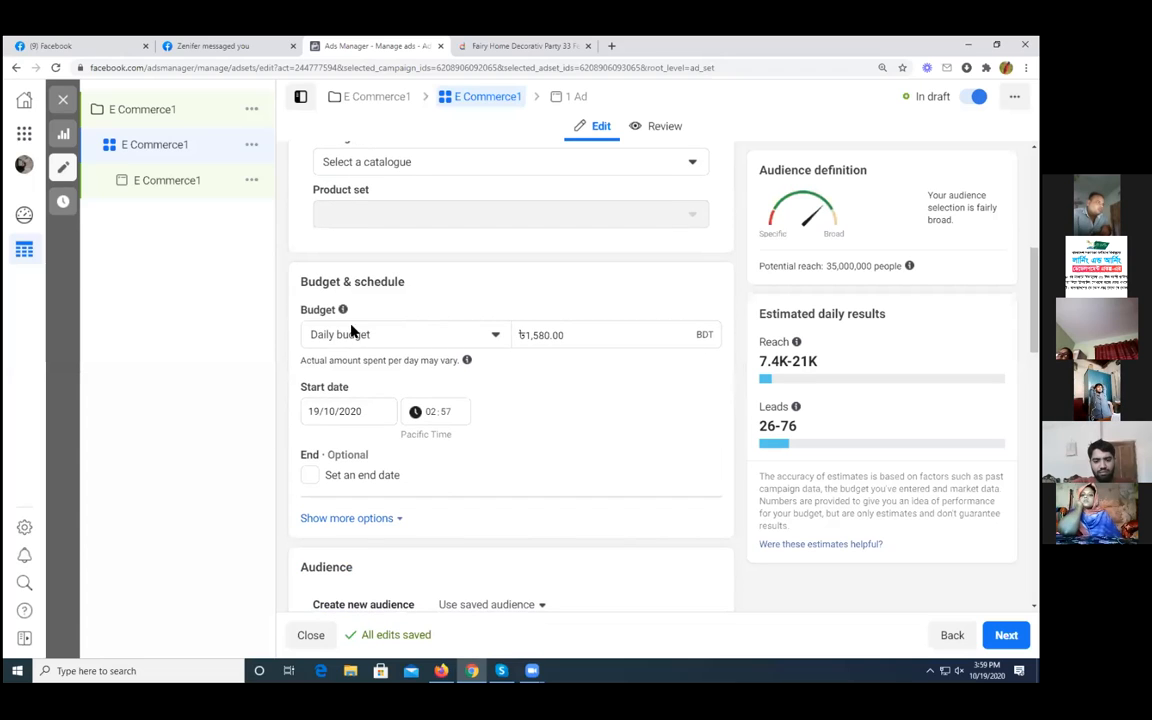
pyautogui.scroll(-2, 570, 392)
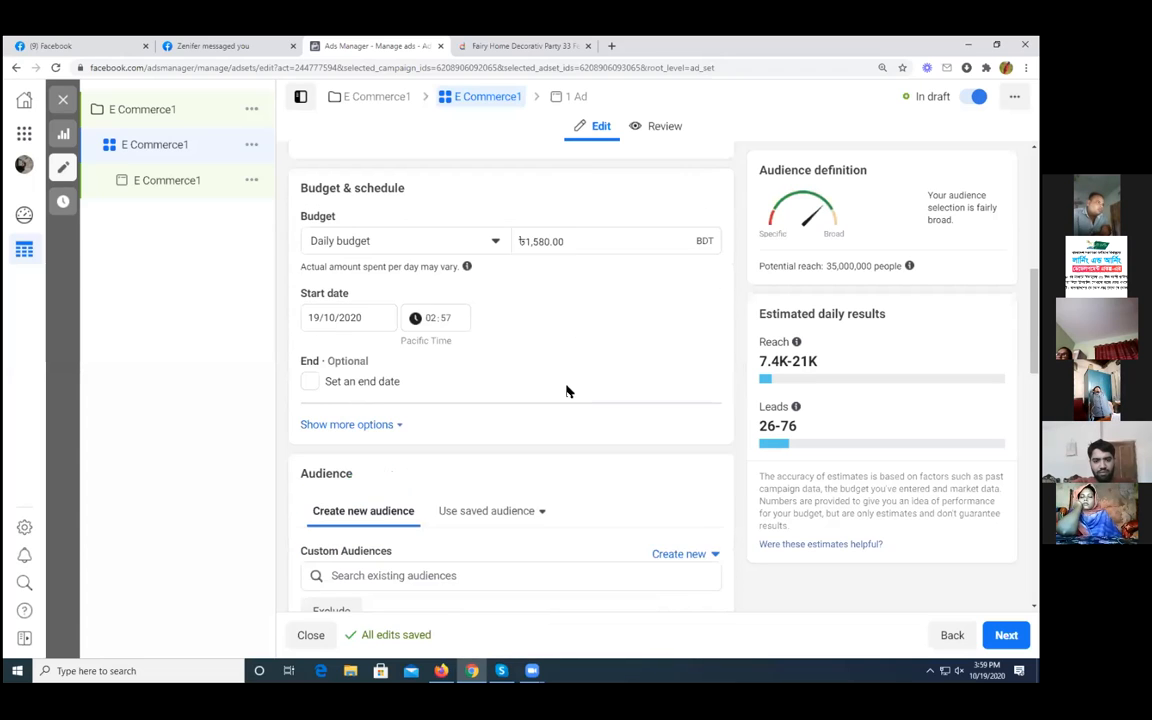
pyautogui.scroll(-2, 311, 379)
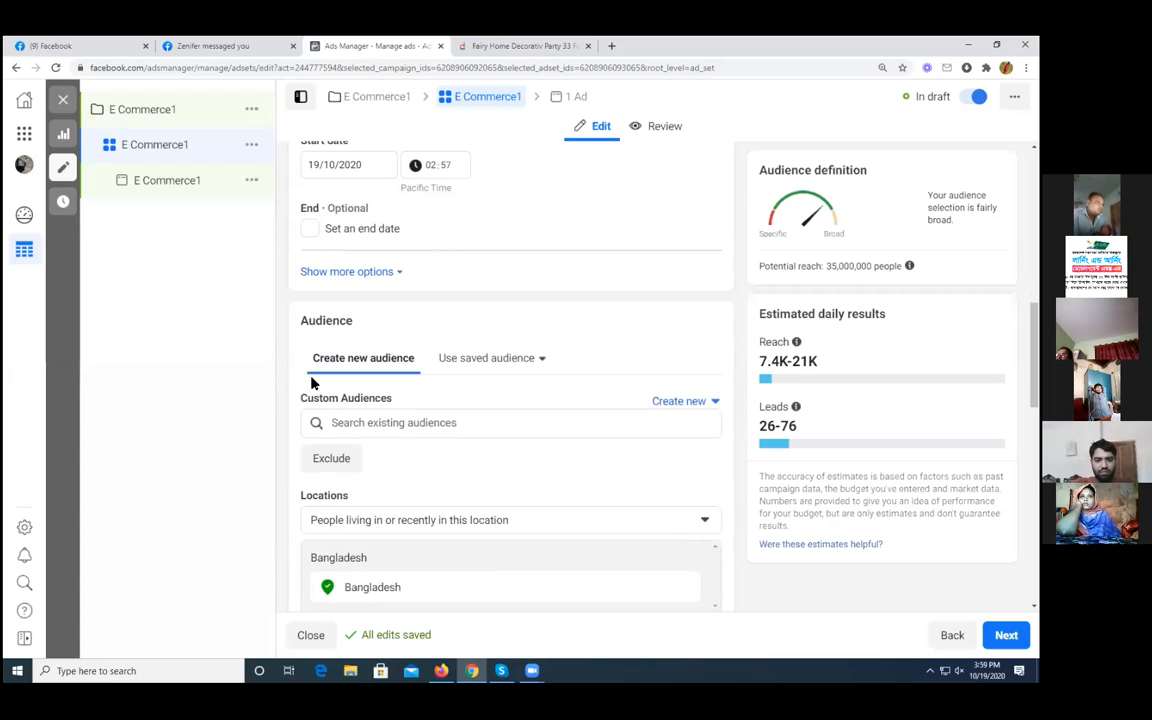
pyautogui.click(366, 273)
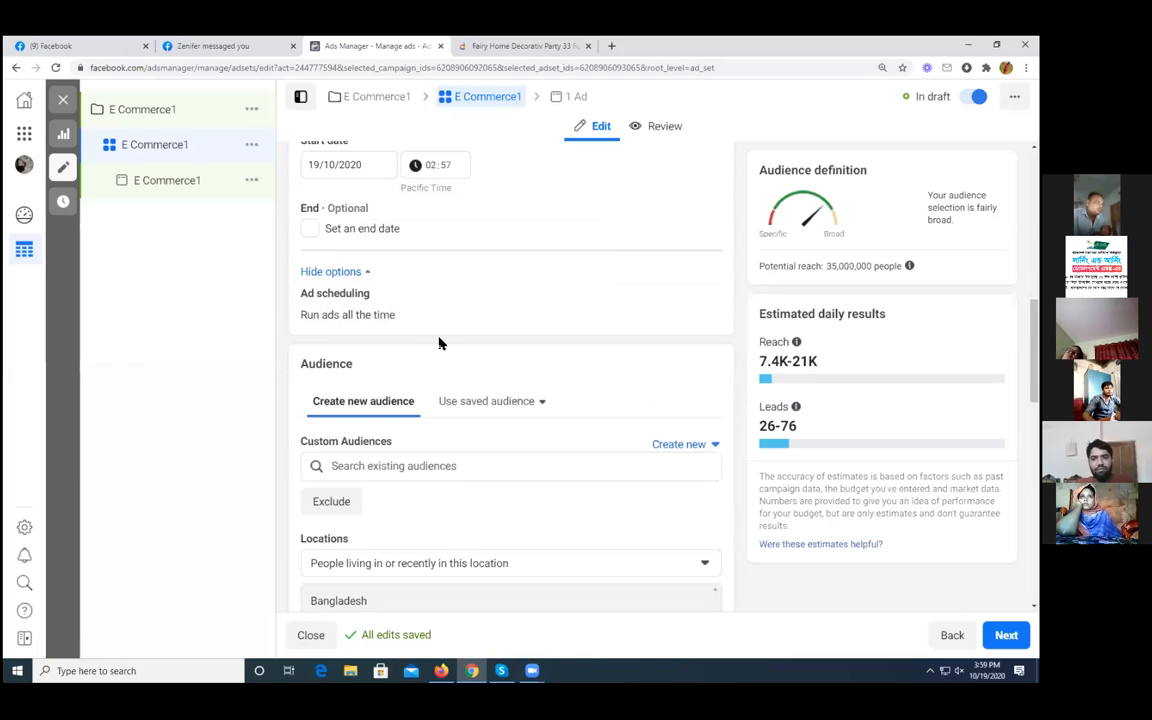
pyautogui.scroll(-1, 416, 313)
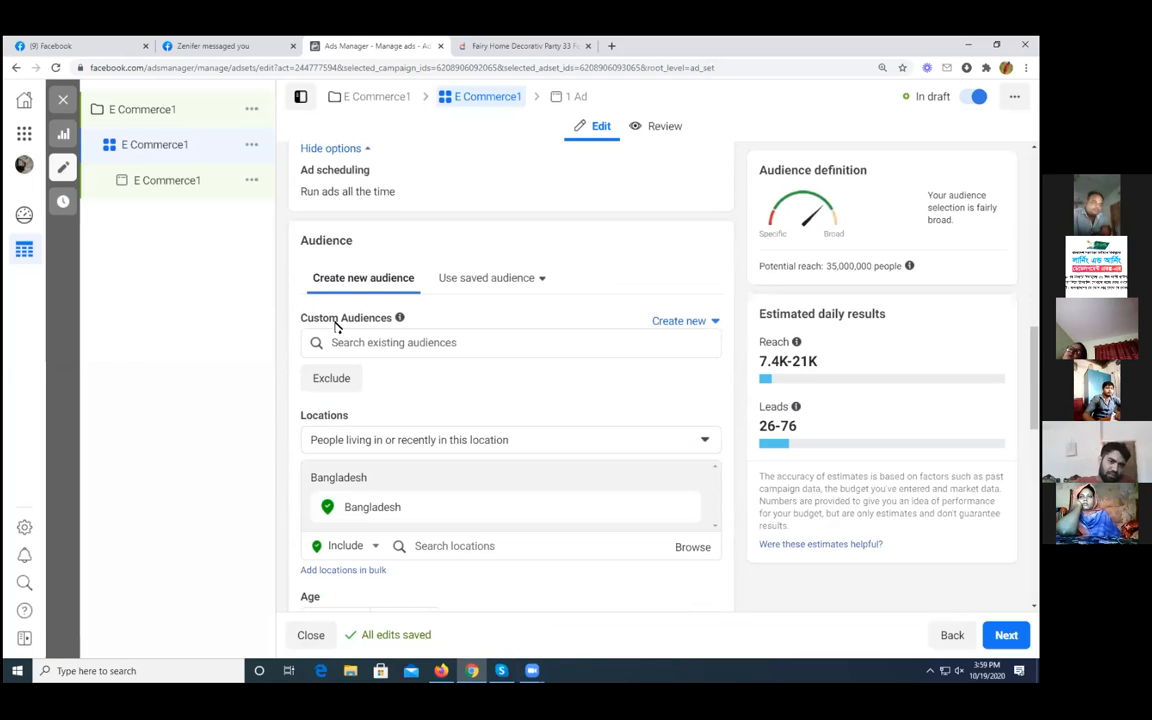
pyautogui.scroll(-1, 458, 342)
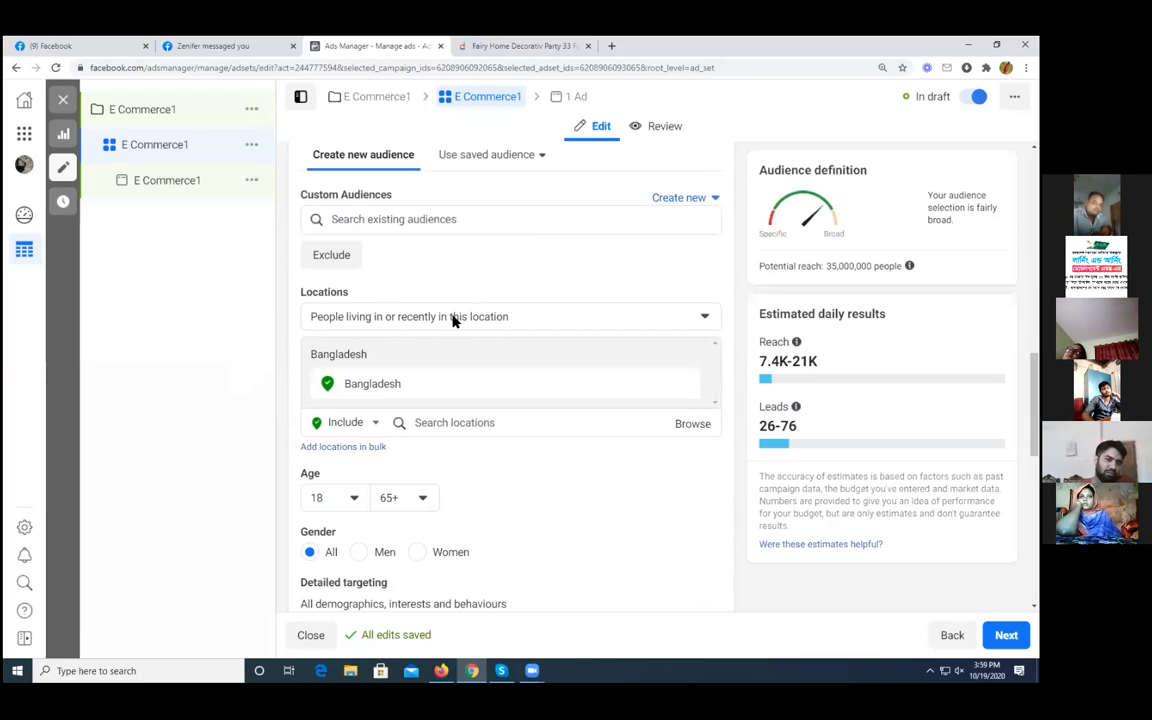
pyautogui.scroll(-1, 532, 399)
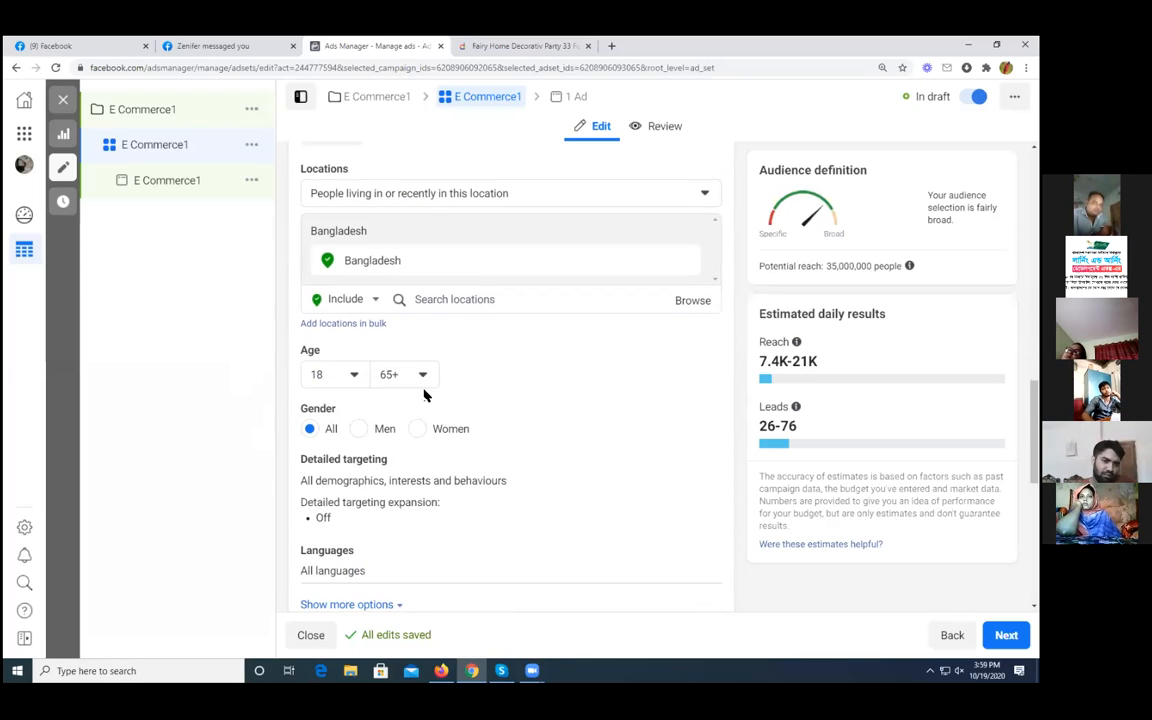
pyautogui.scroll(-1, 340, 410)
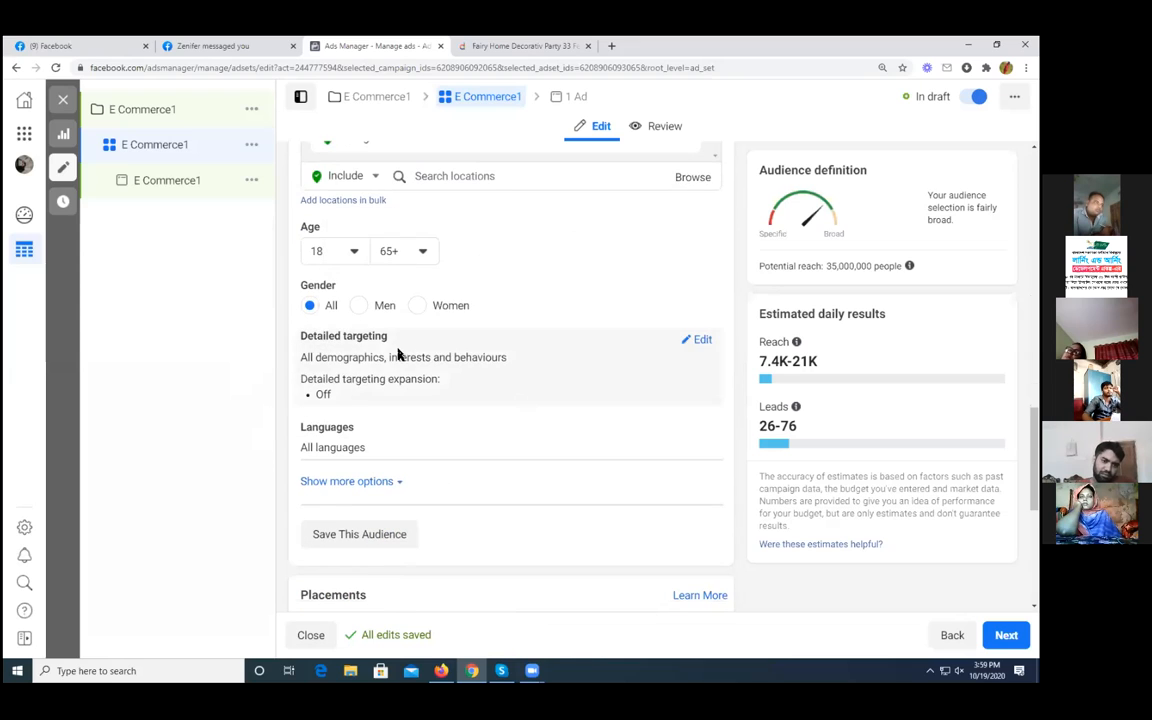
pyautogui.scroll(-1, 340, 370)
pyautogui.scroll(-1, 283, 384)
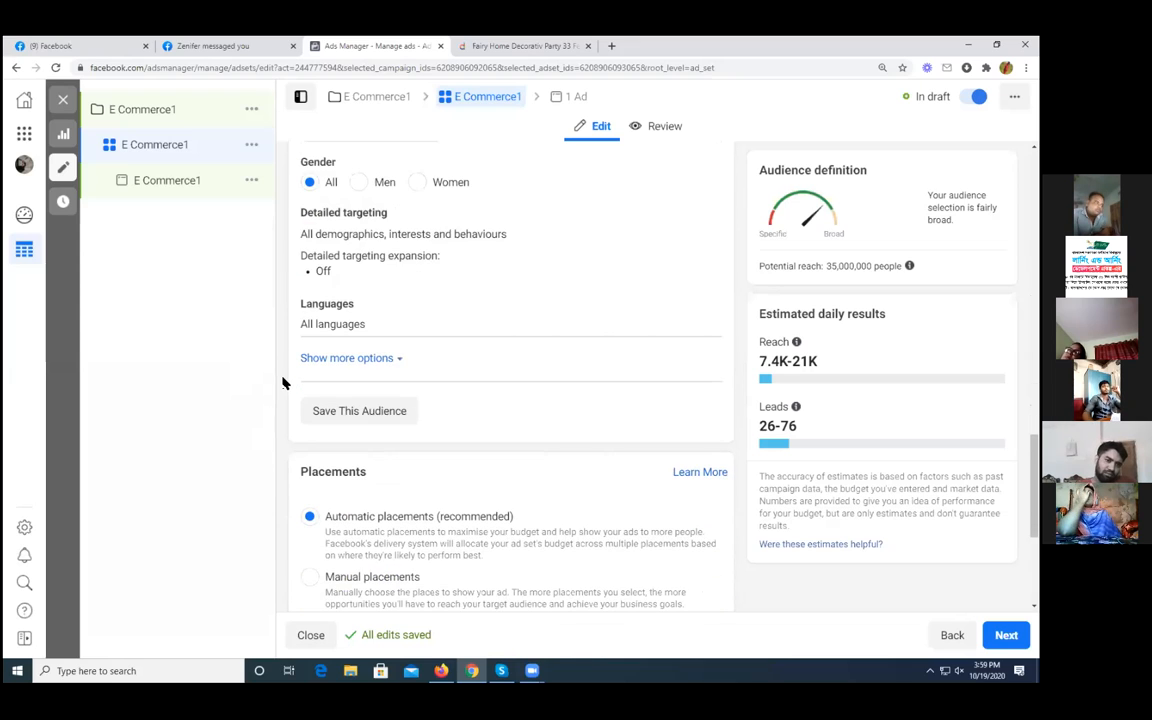
pyautogui.scroll(-2, 283, 383)
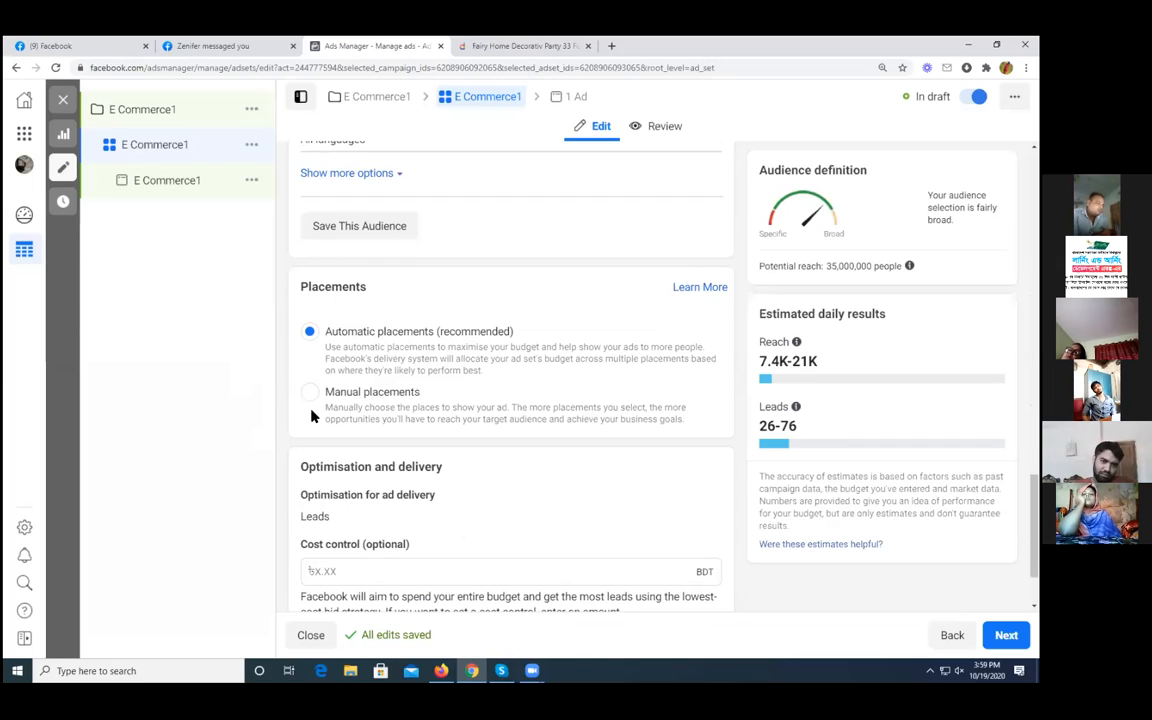
# Step: Switch the ad set to manual placements and exclude the Instagram platform
pyautogui.click(310, 394)
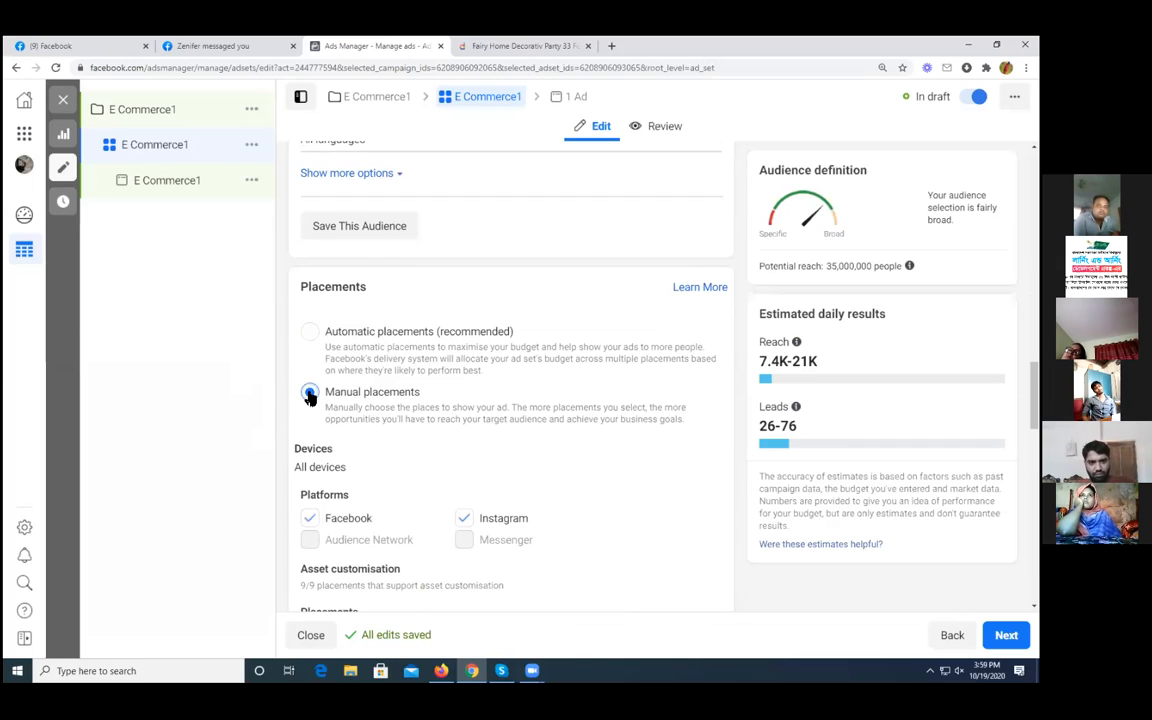
pyautogui.scroll(-1, 566, 437)
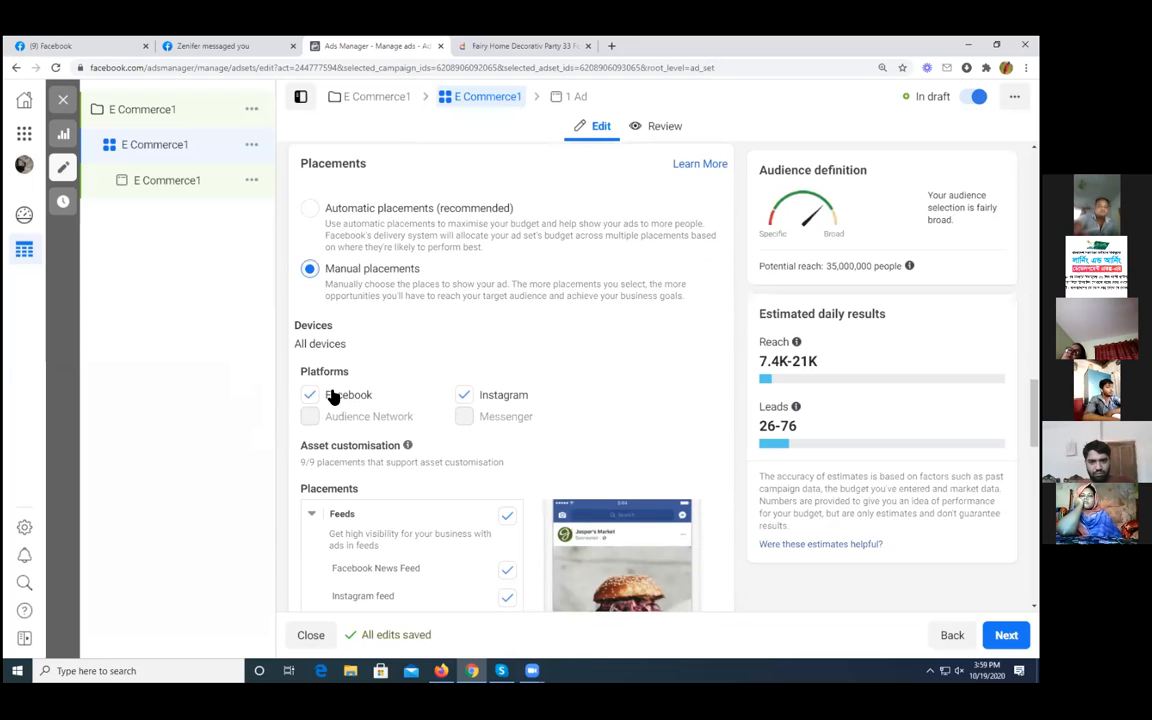
pyautogui.click(464, 396)
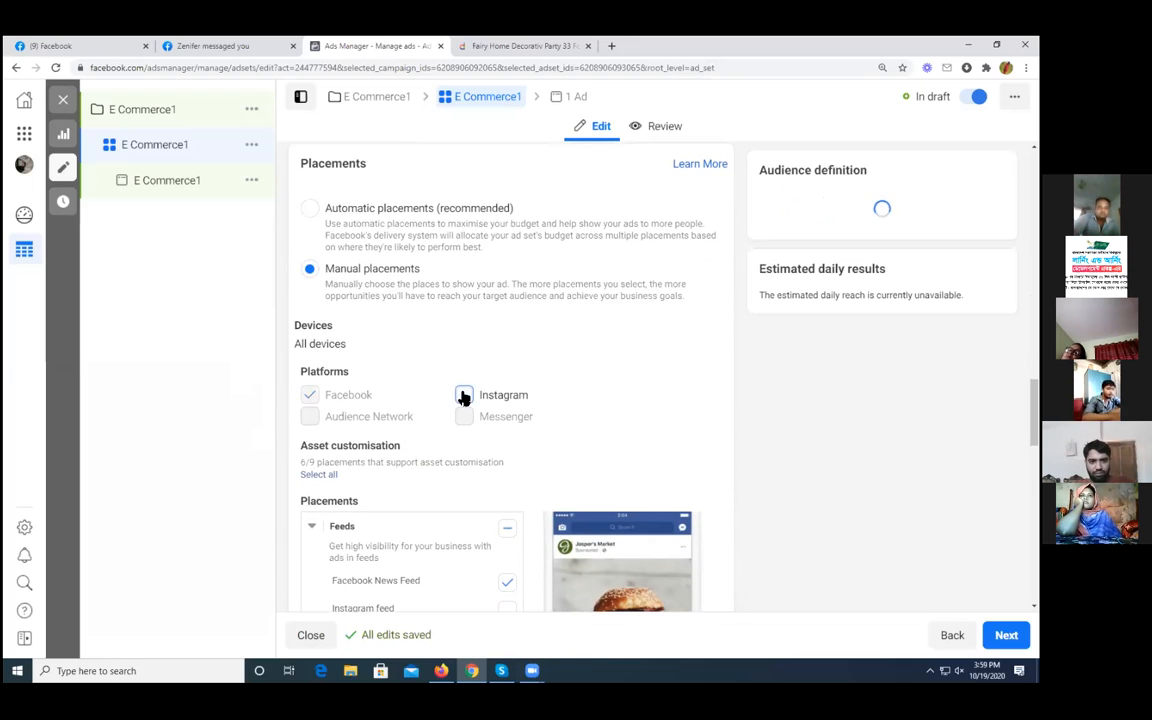
# Step: Exclude the Facebook Marketplace, Facebook Stories, In-stream, Search and In-article placements from the ad set
pyautogui.scroll(-2, 594, 401)
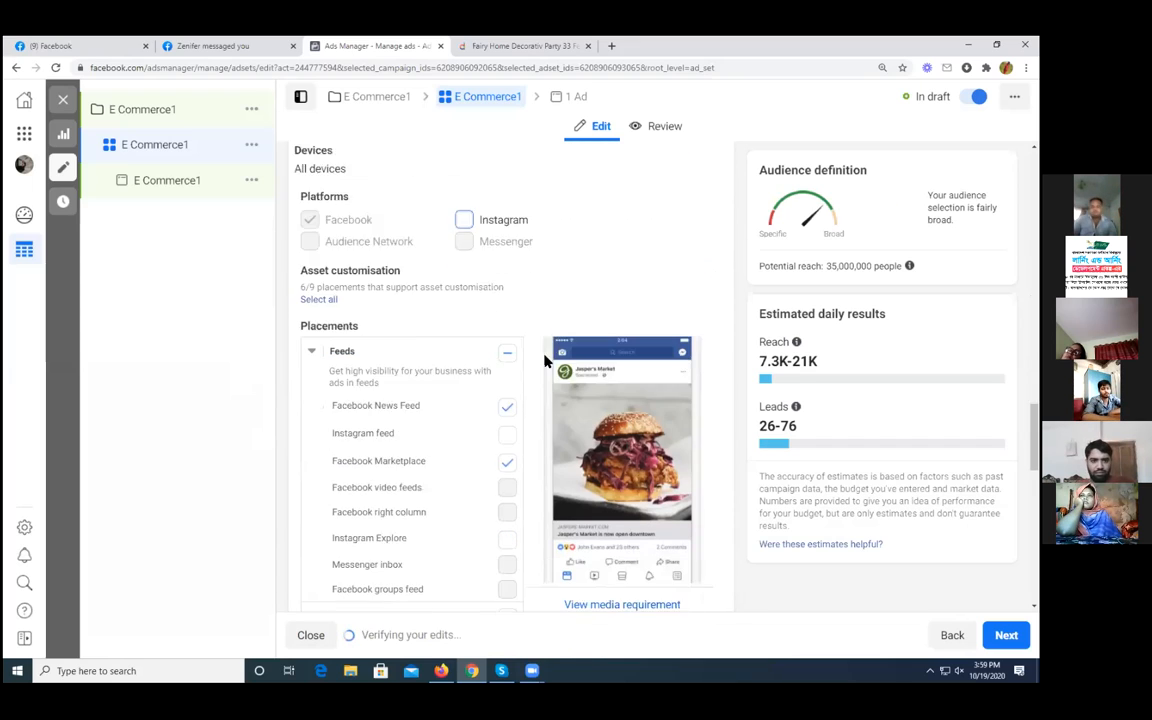
pyautogui.scroll(-1, 545, 361)
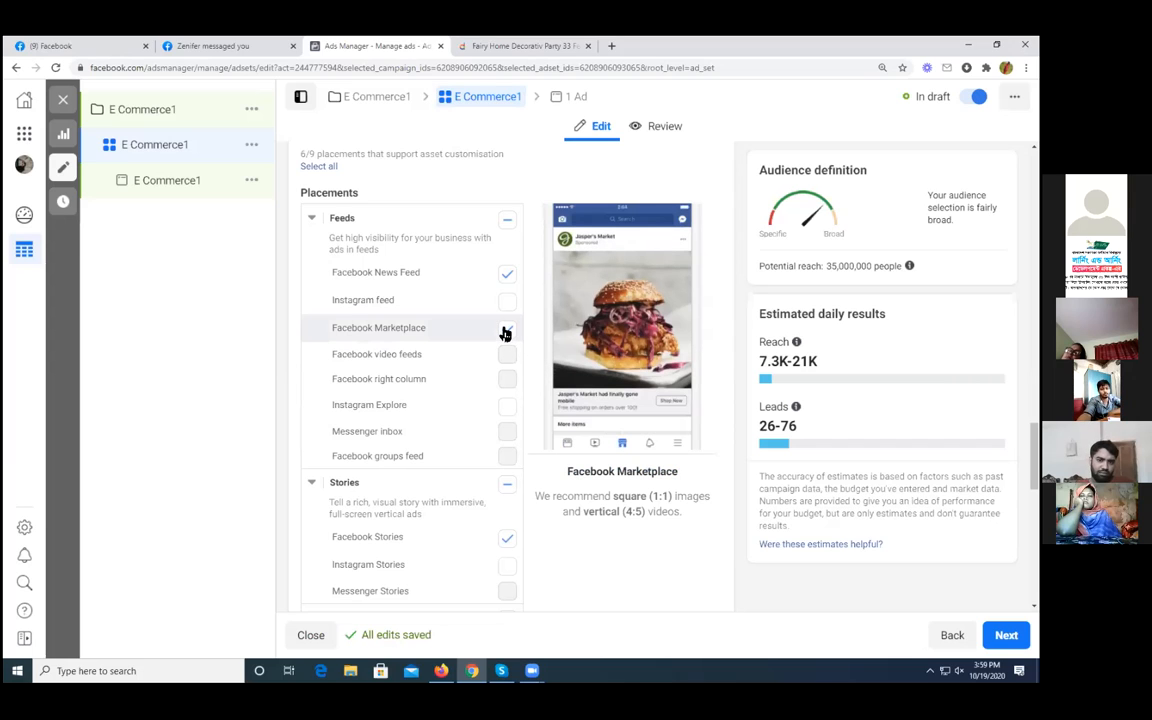
pyautogui.click(506, 331)
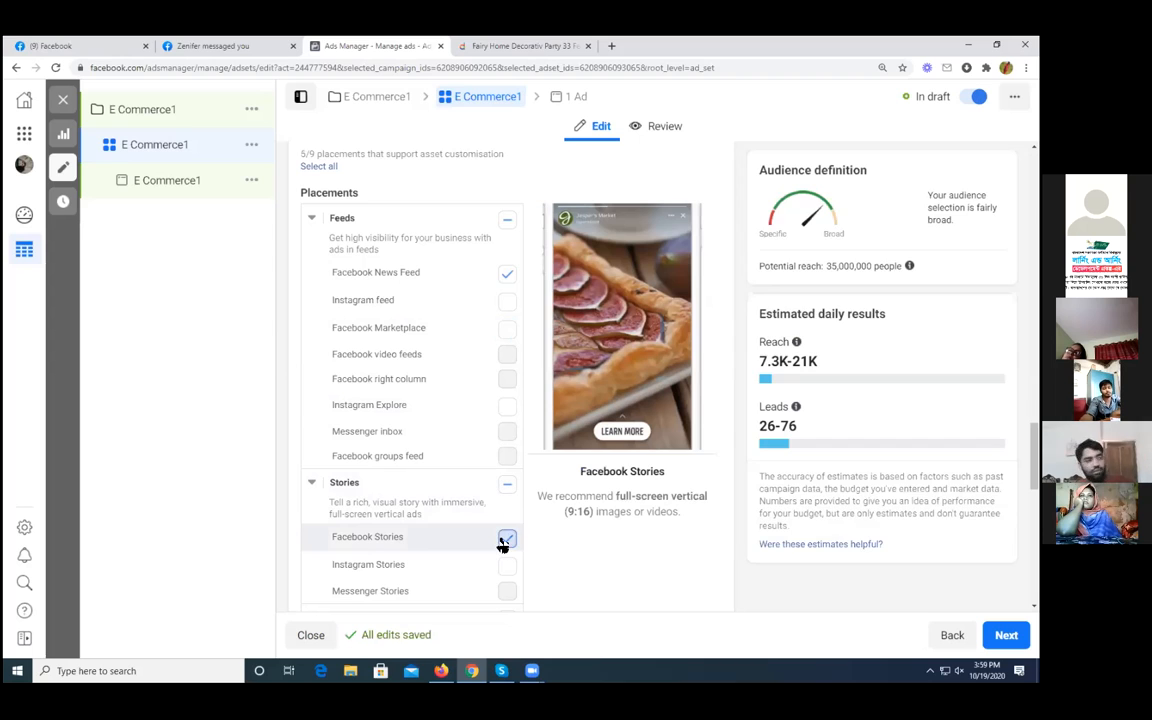
pyautogui.click(507, 538)
pyautogui.scroll(-3, 433, 461)
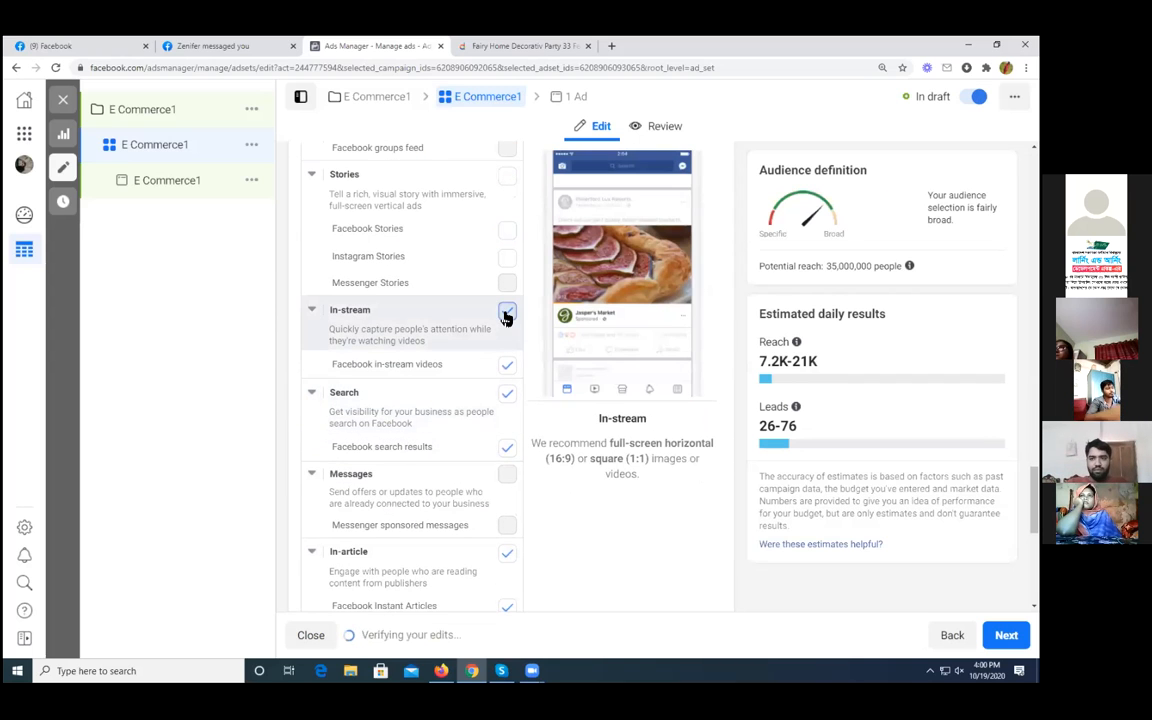
pyautogui.click(506, 313)
pyautogui.click(506, 392)
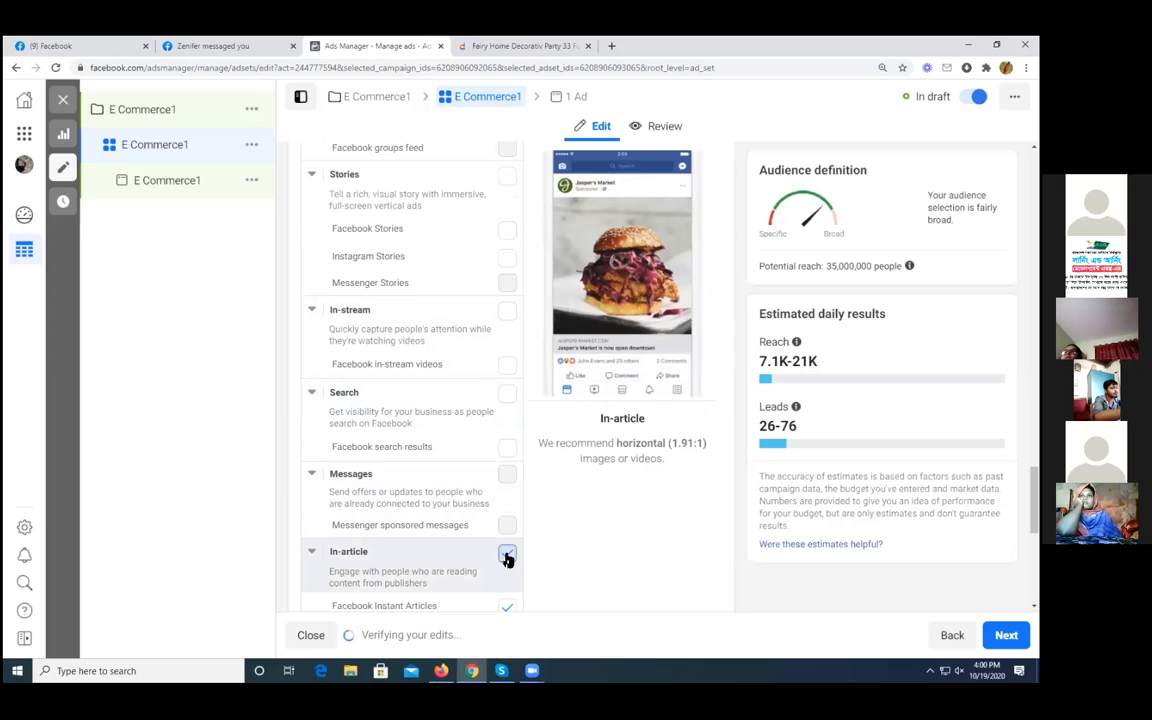
pyautogui.click(507, 556)
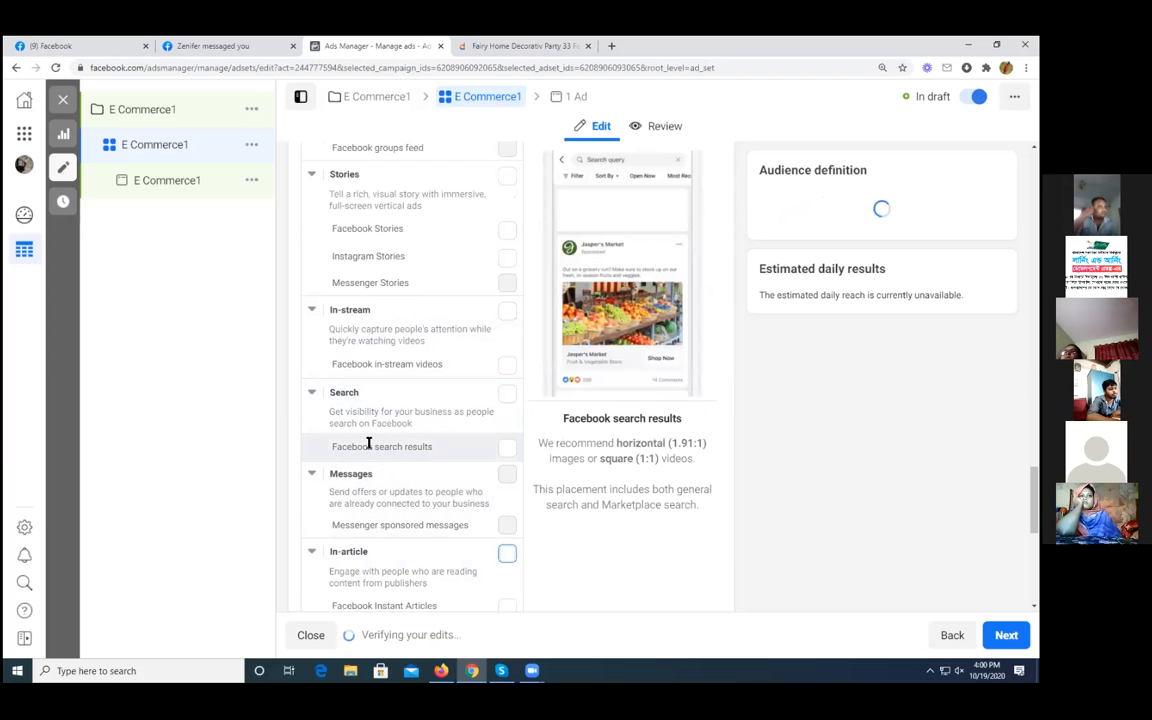
# Step: Review the remaining placements and the optimisation and delivery settings, and go on to the ad settings
pyautogui.scroll(-1, 370, 440)
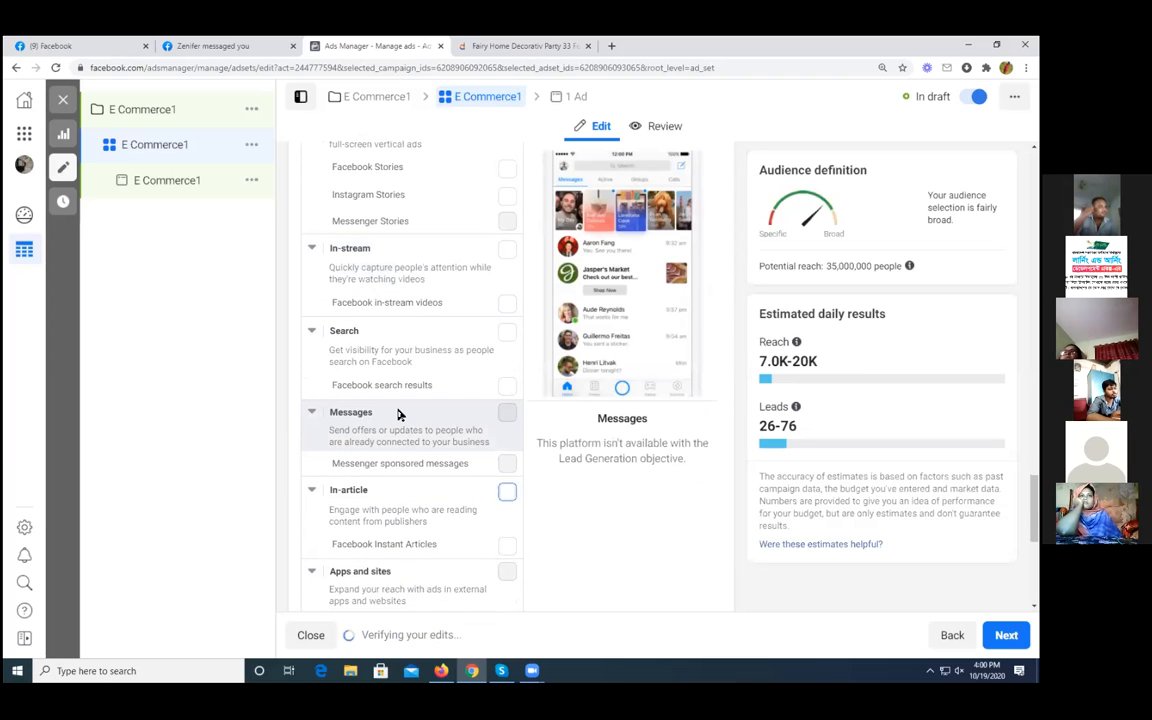
pyautogui.scroll(-3, 398, 412)
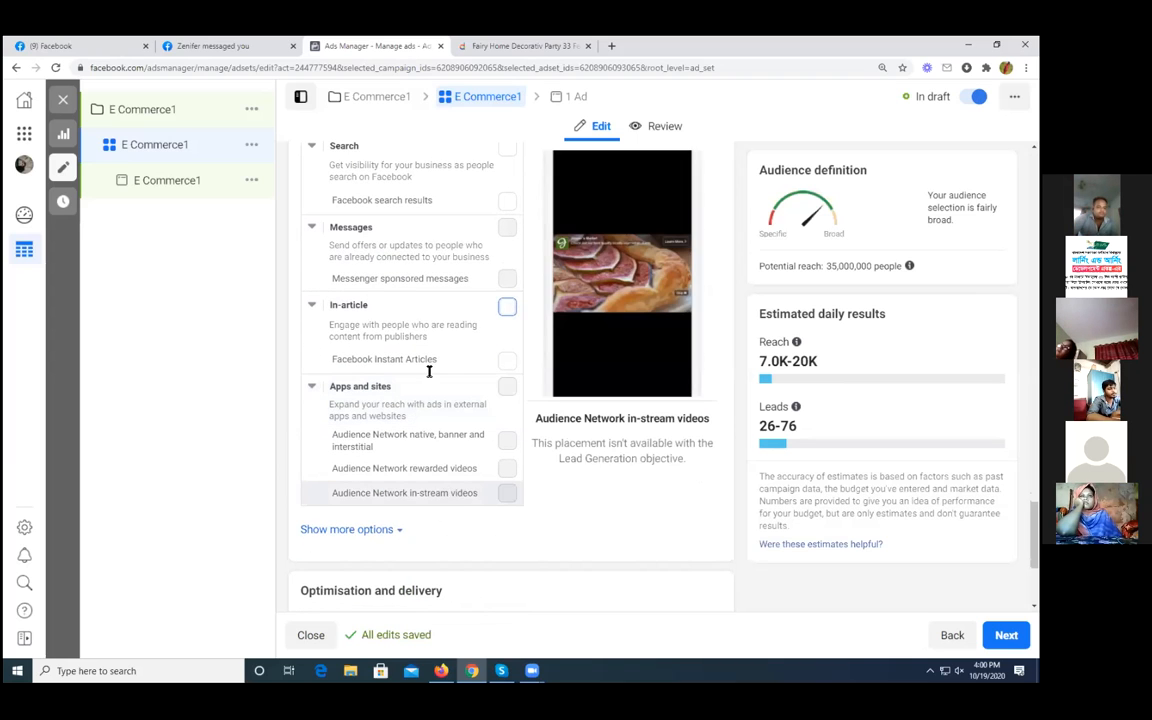
pyautogui.scroll(-3, 458, 455)
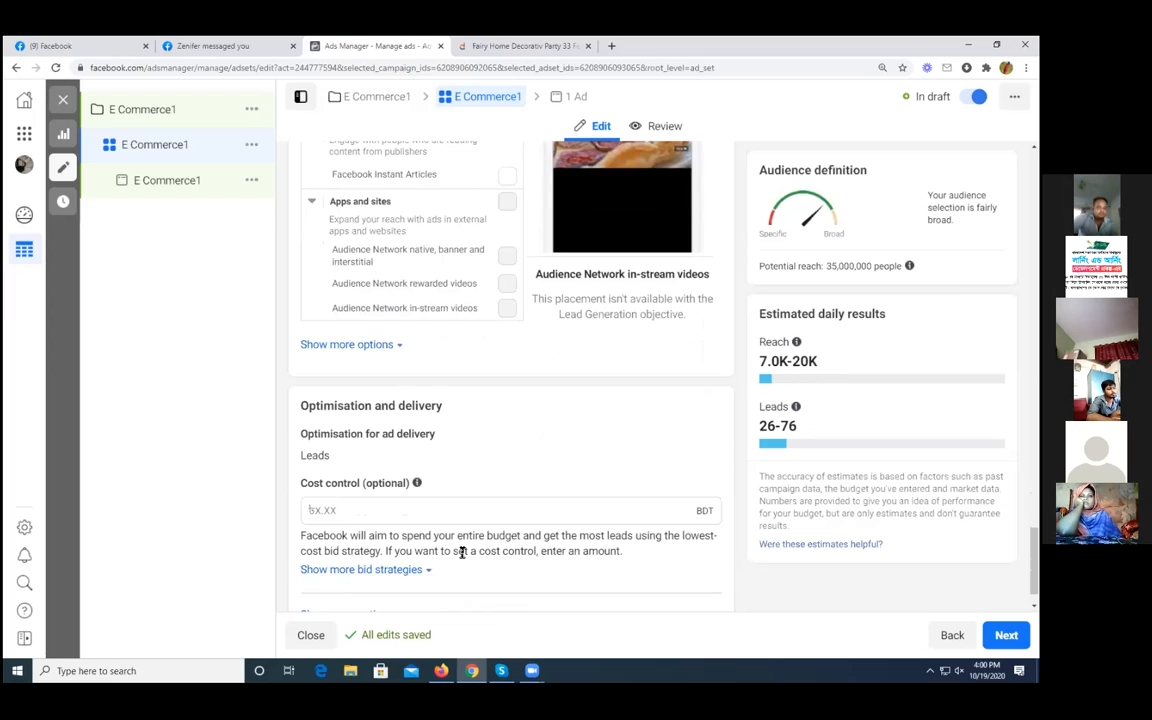
pyautogui.scroll(-1, 481, 550)
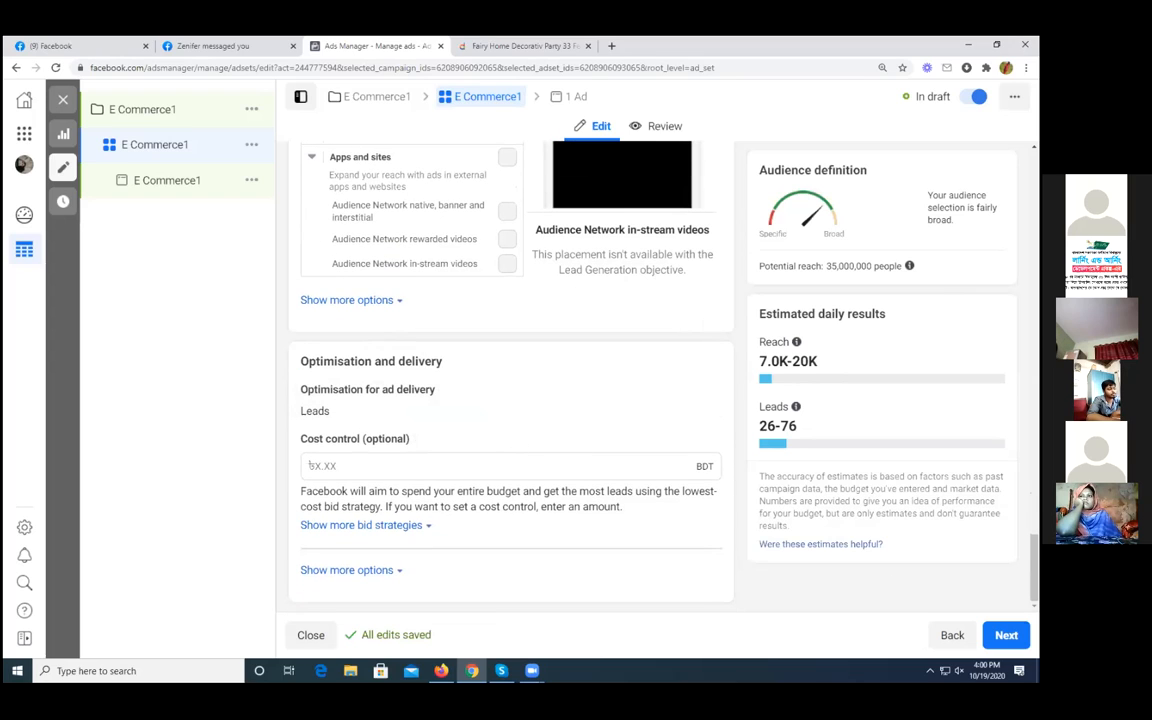
pyautogui.click(1006, 635)
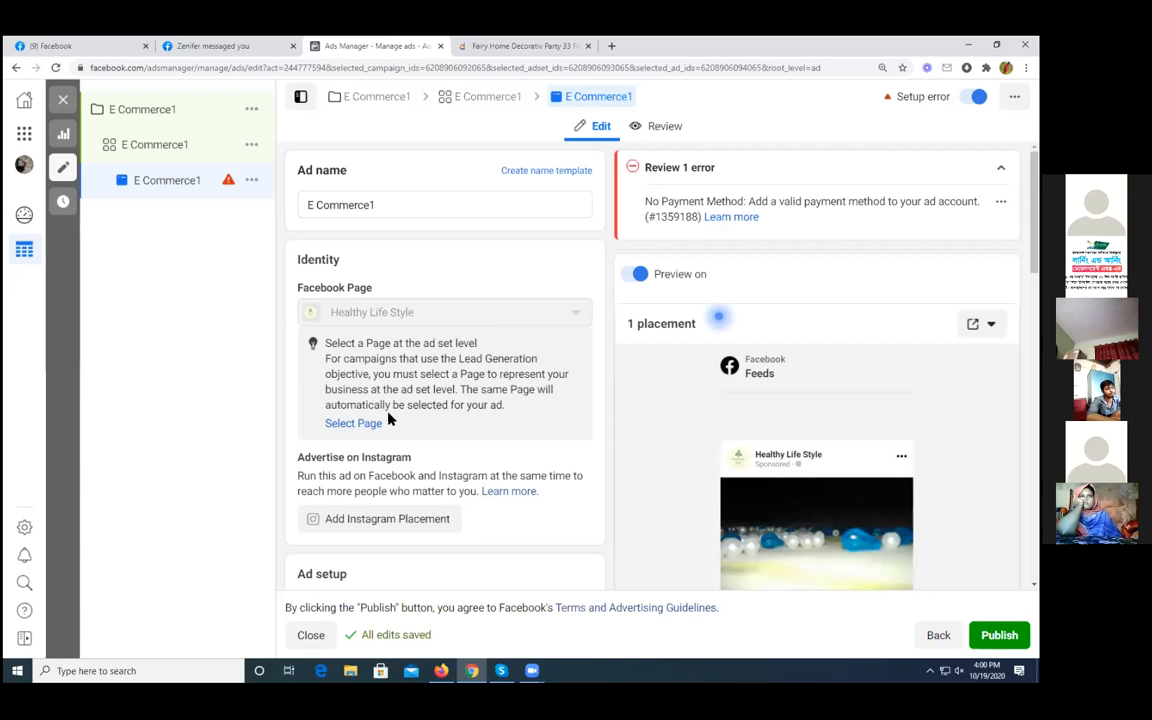
# Step: Check the Facebook Page selection and budget at the ad set level and return to the ad settings
pyautogui.click(365, 425)
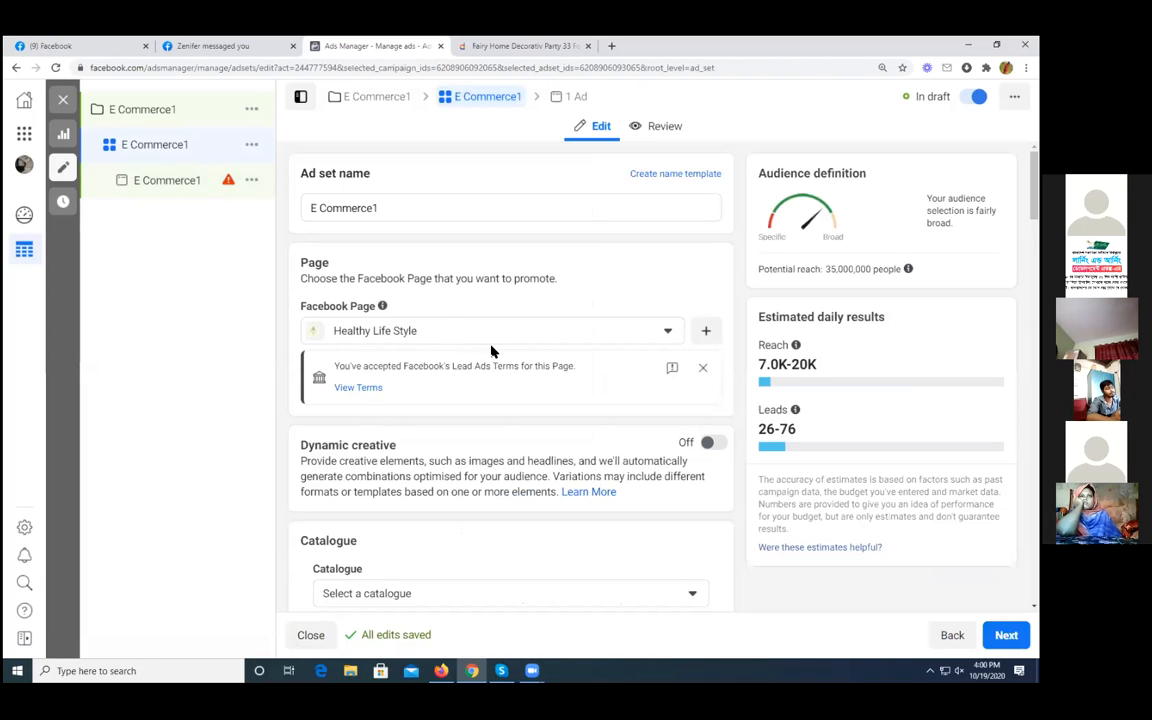
pyautogui.scroll(-6, 505, 357)
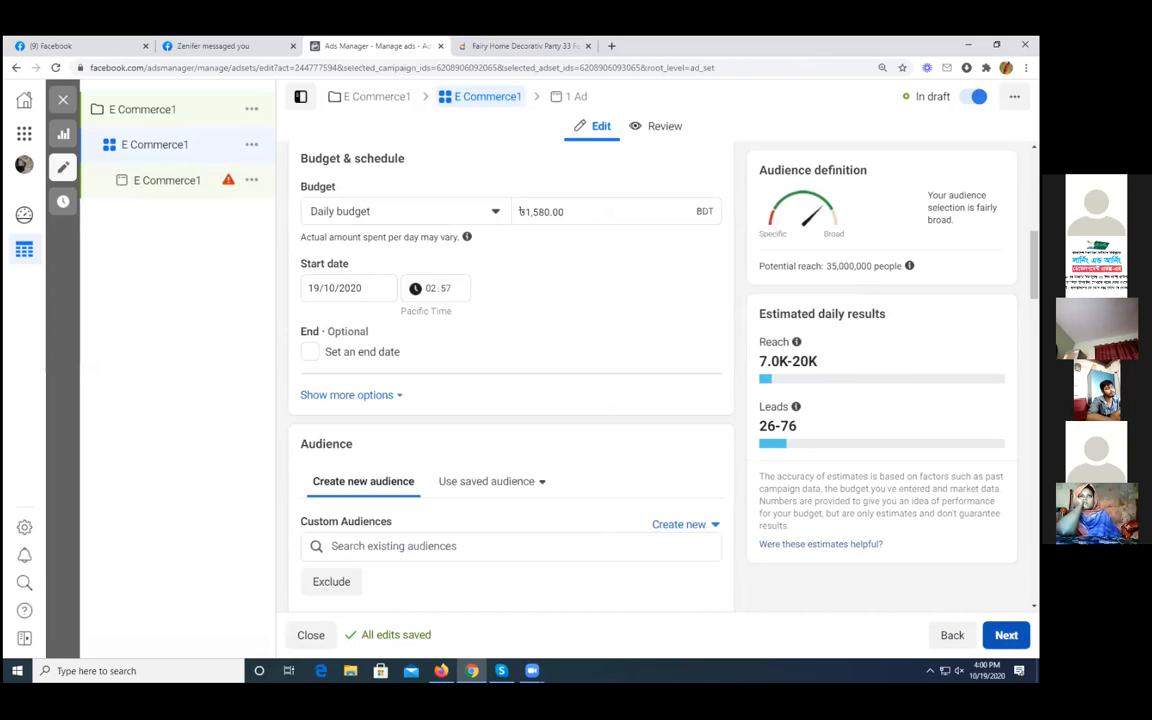
pyautogui.click(1006, 636)
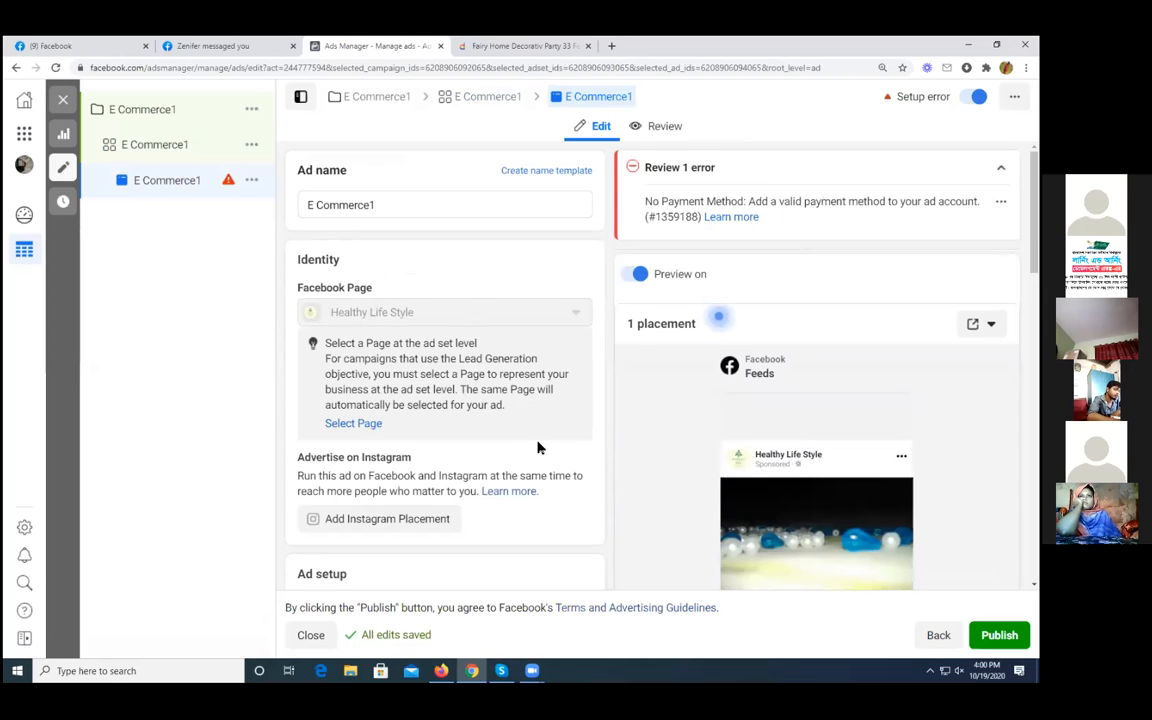
# Step: Clear the ad's current image and add the 614 × 480 fruit platter picture from the account images
pyautogui.scroll(-3, 537, 447)
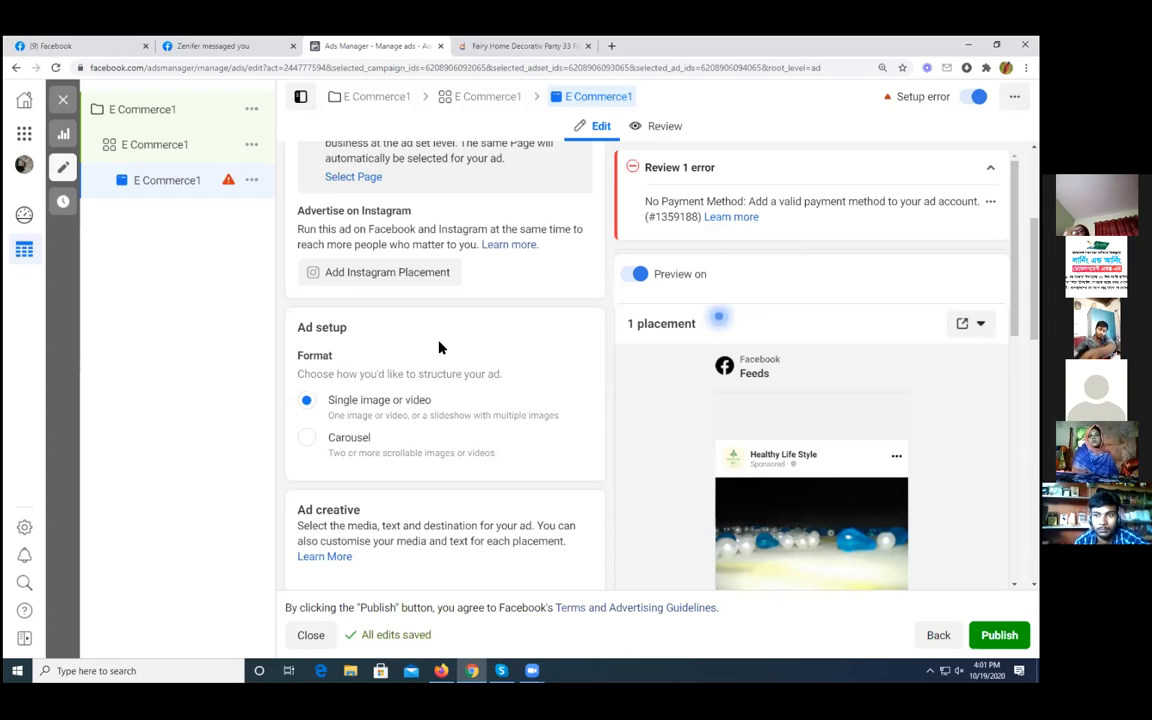
pyautogui.scroll(-2, 440, 347)
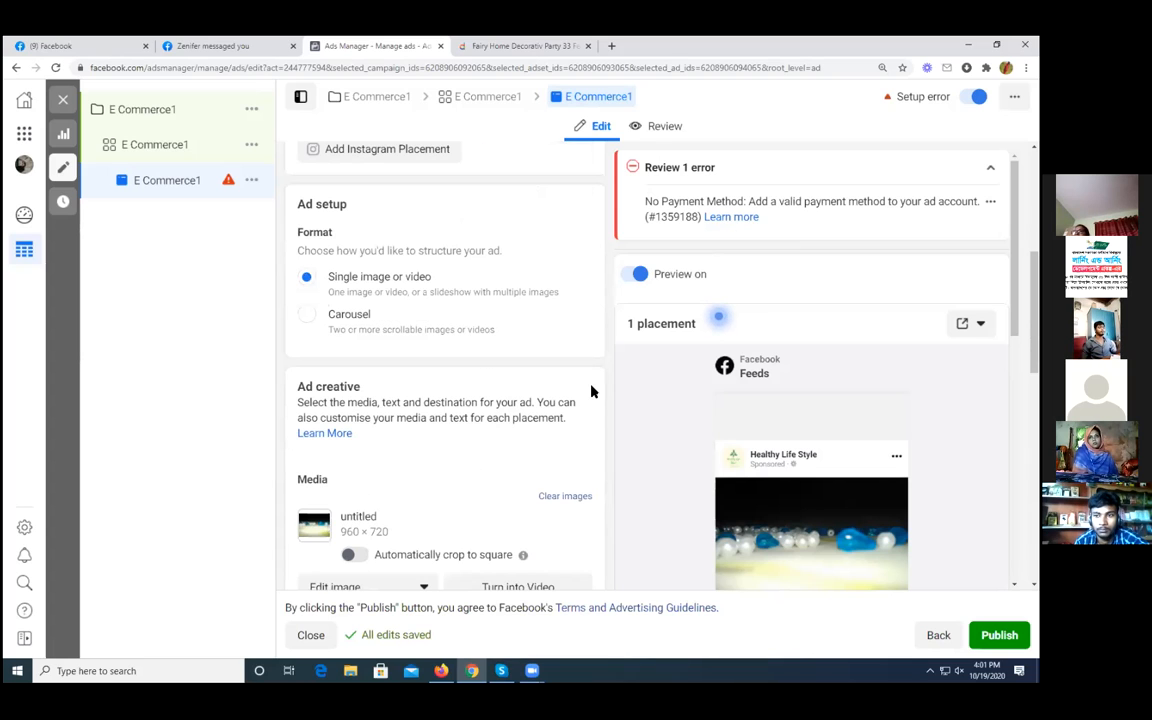
pyautogui.scroll(-3, 656, 401)
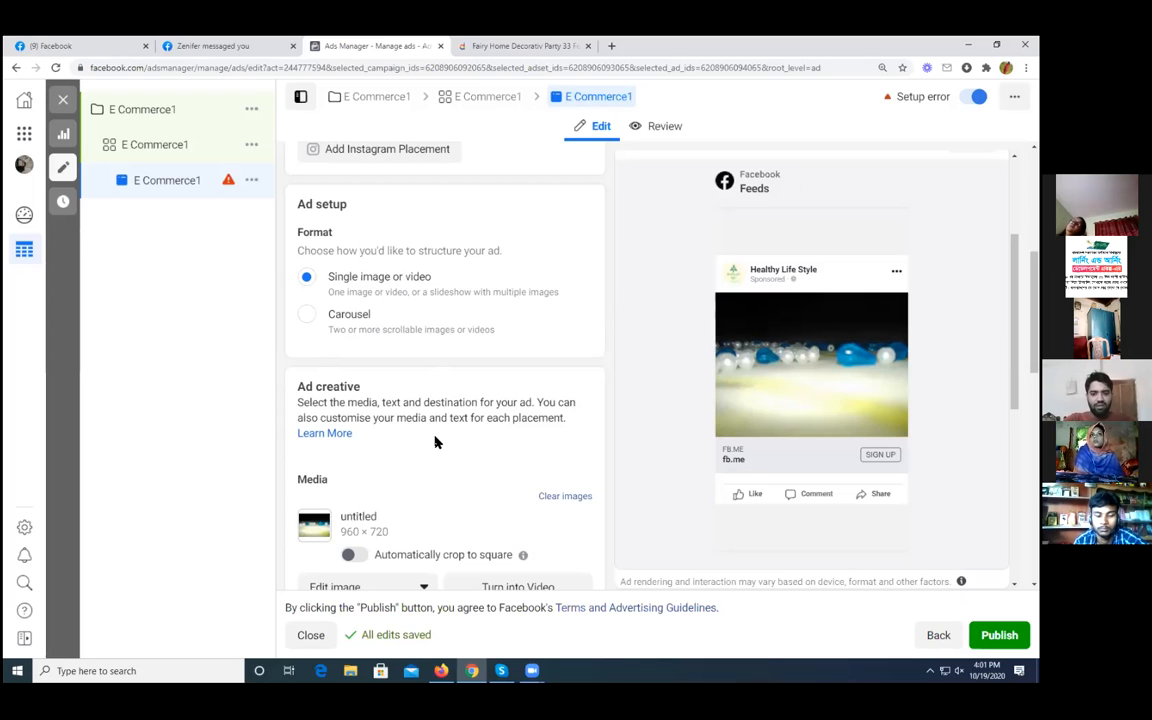
pyautogui.scroll(-2, 435, 441)
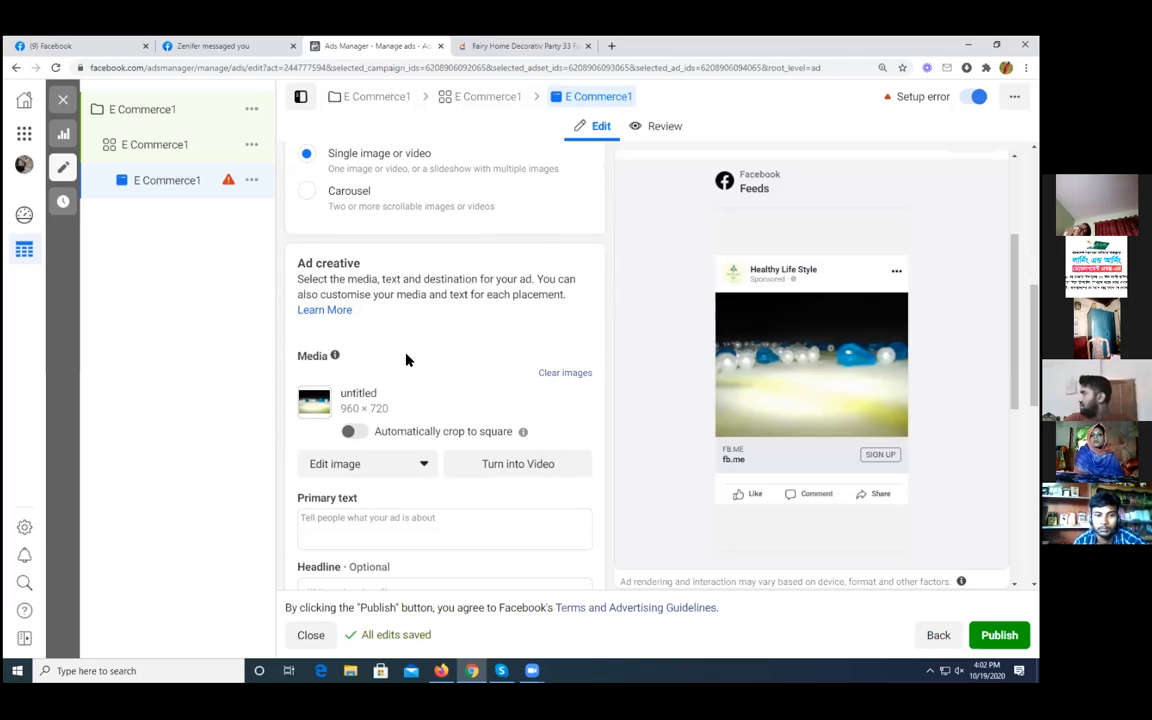
pyautogui.scroll(-1, 406, 360)
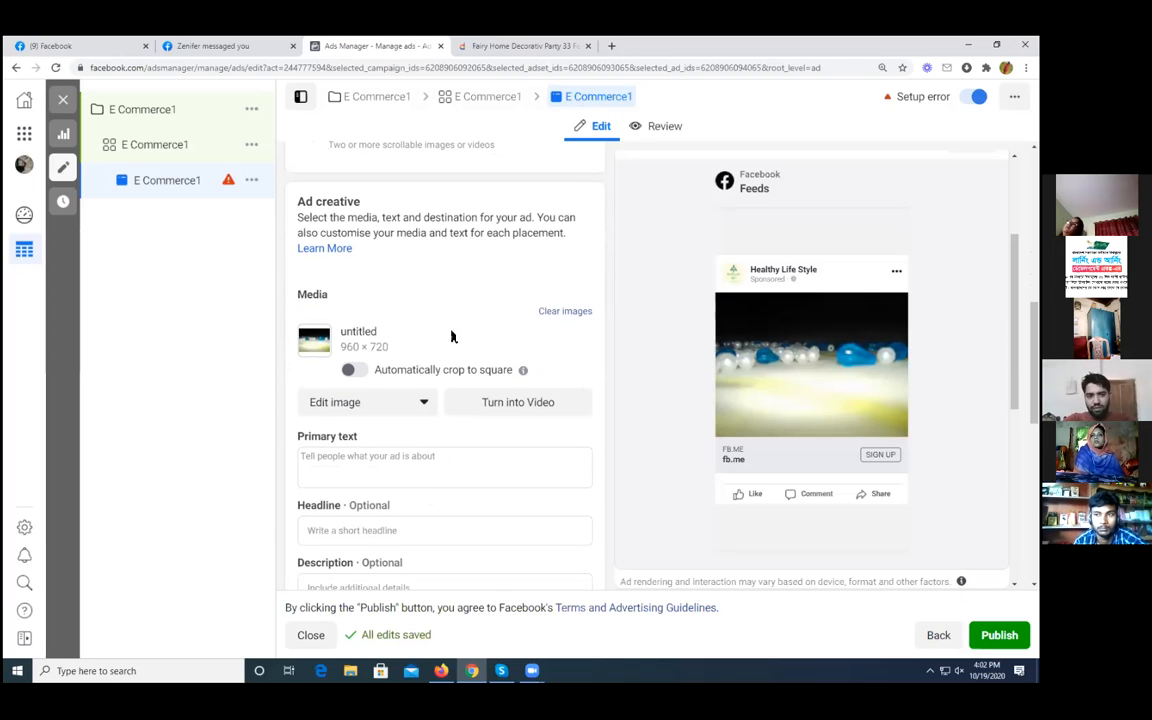
pyautogui.moveTo(861, 393)
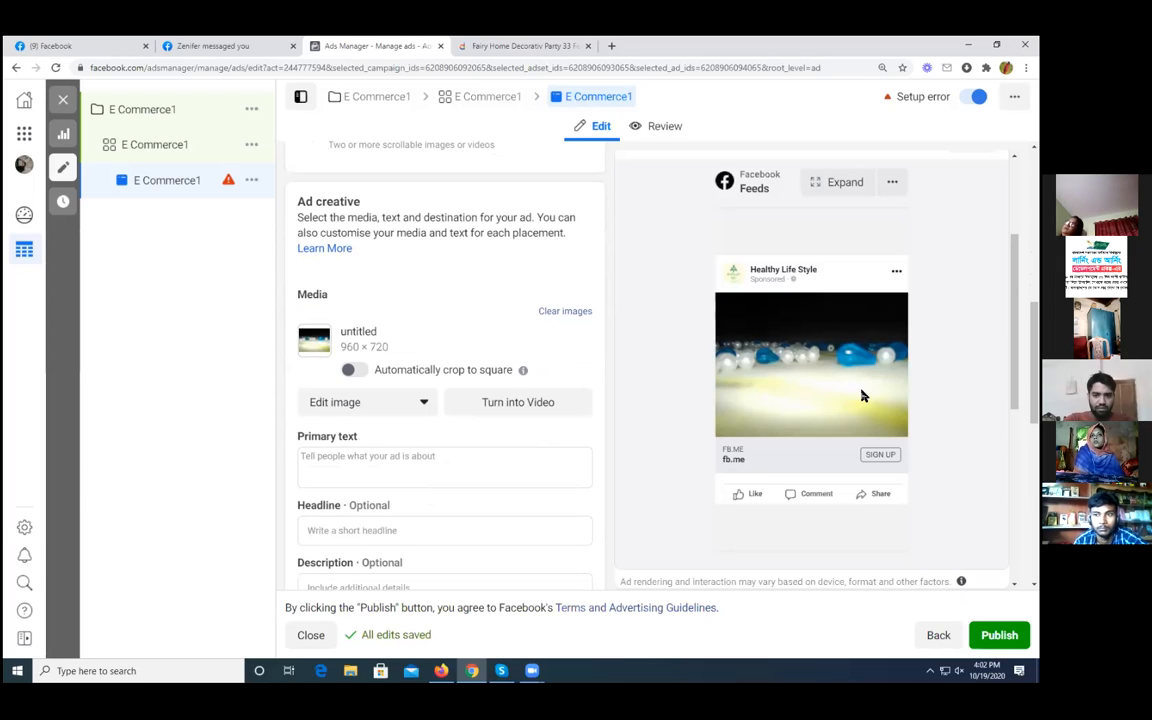
pyautogui.click(561, 313)
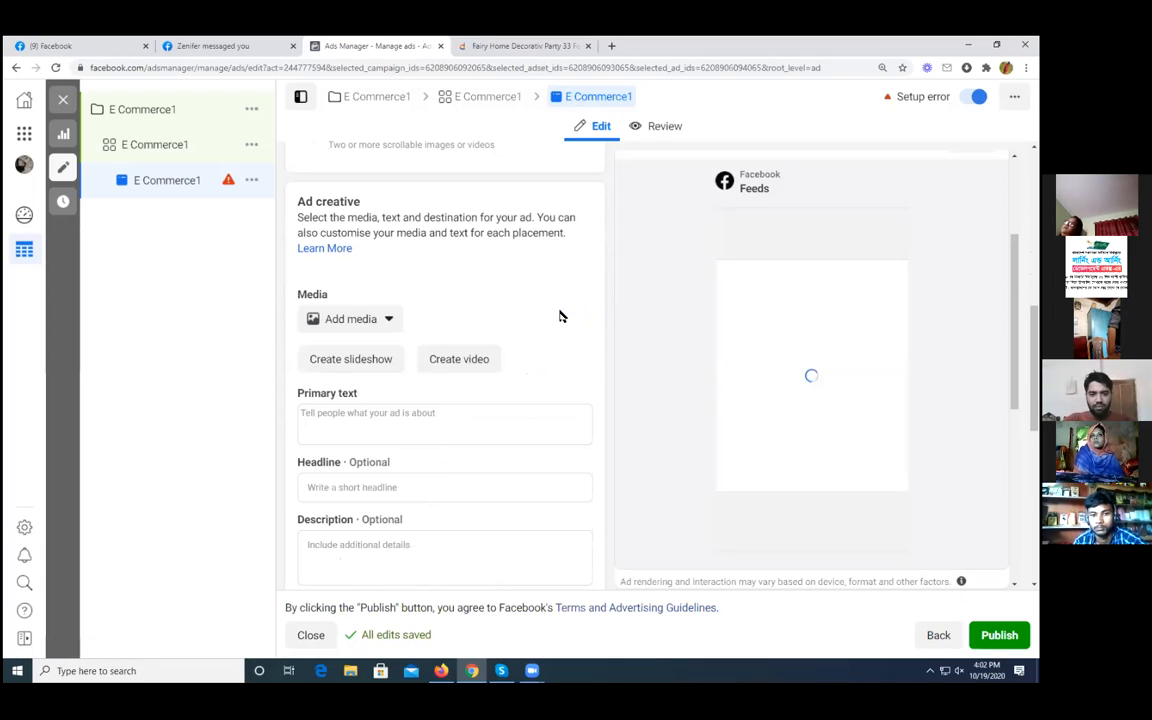
pyautogui.click(347, 322)
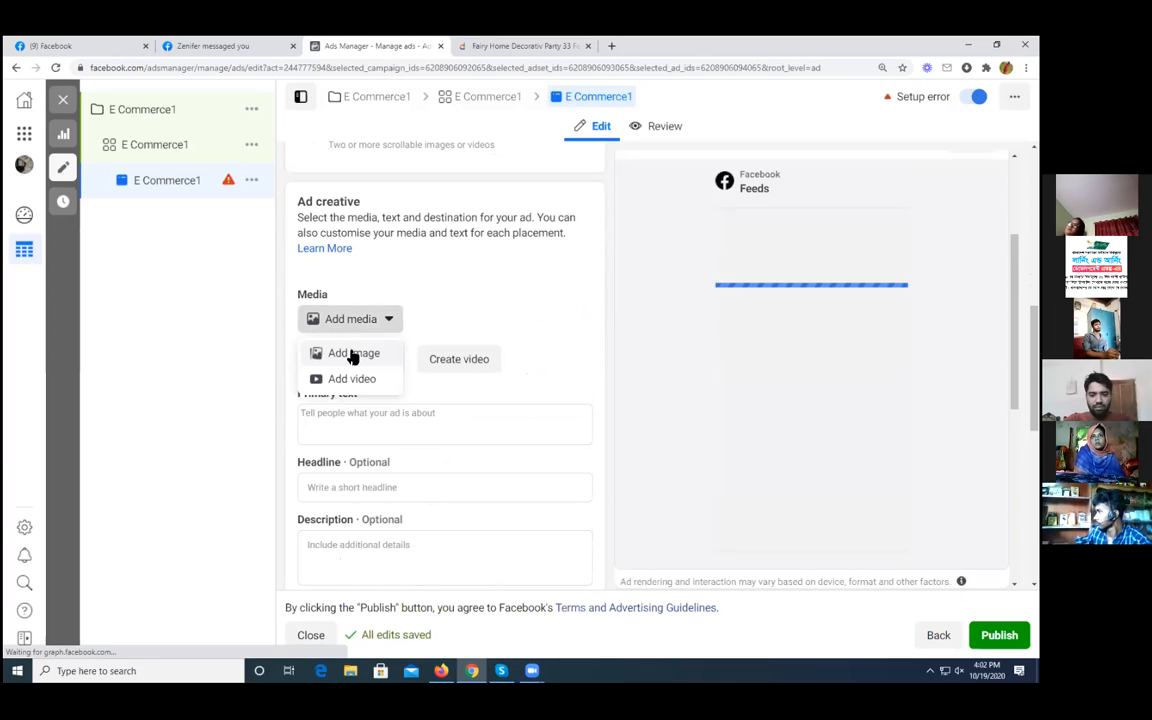
pyautogui.click(352, 355)
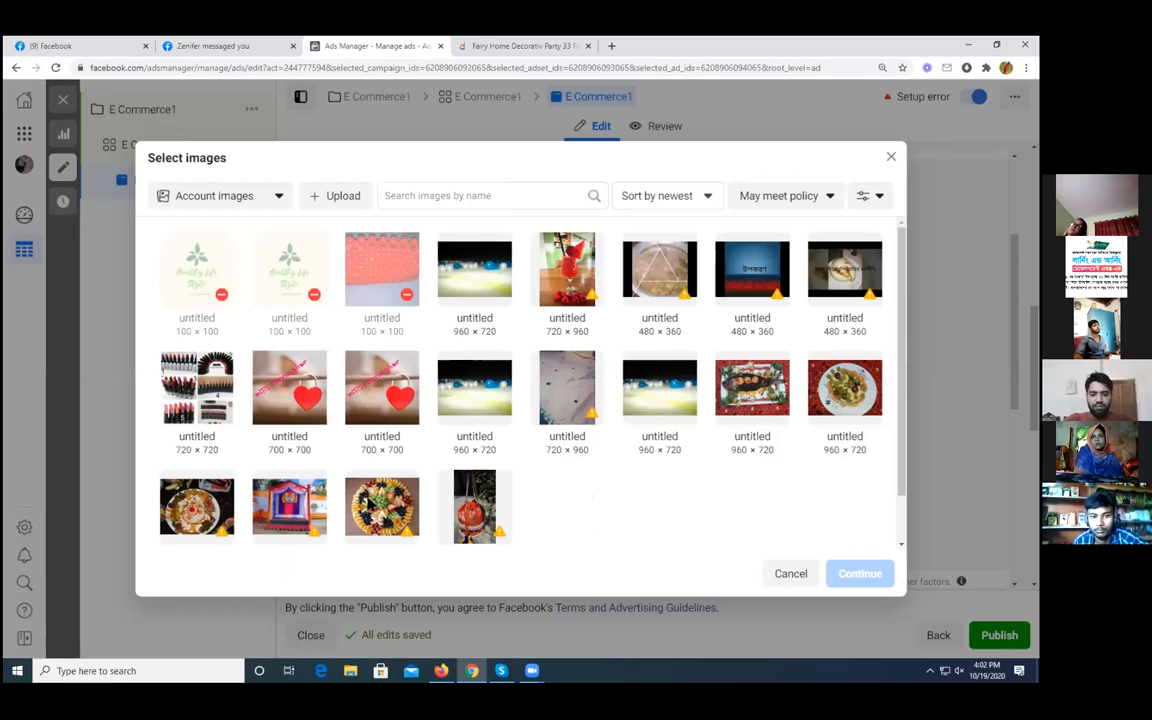
pyautogui.click(382, 506)
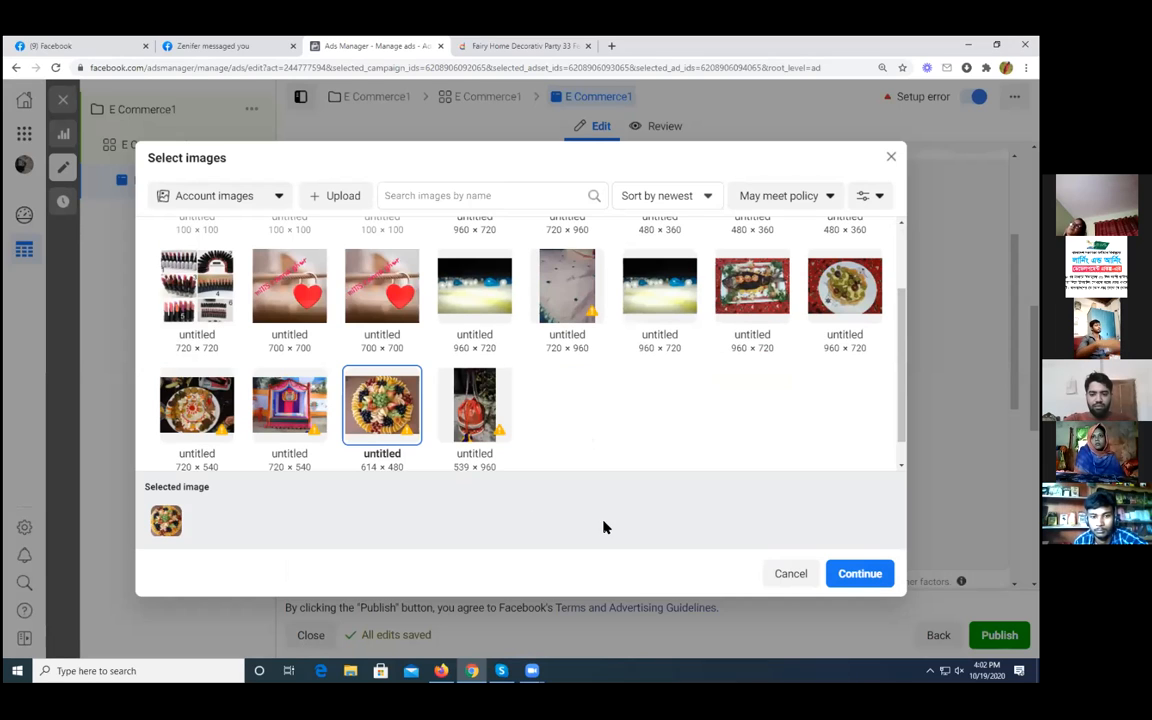
pyautogui.click(860, 575)
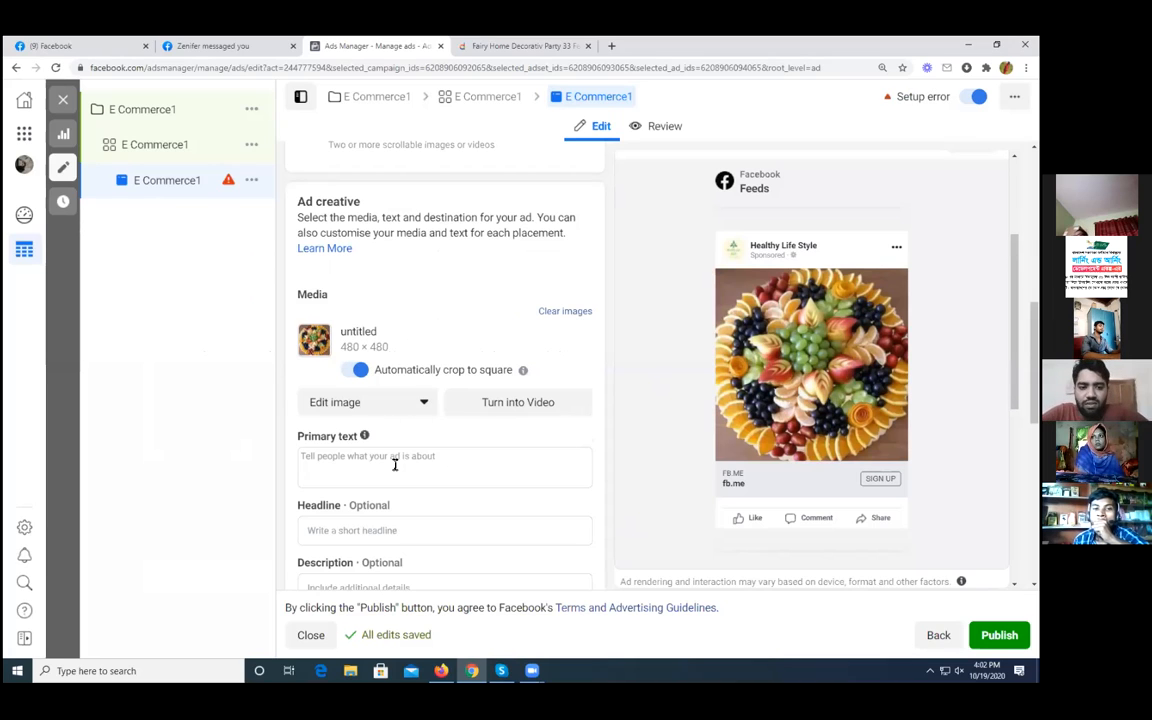
# Step: Enter "Fast Food" as the ad's primary text
pyautogui.scroll(-2, 395, 465)
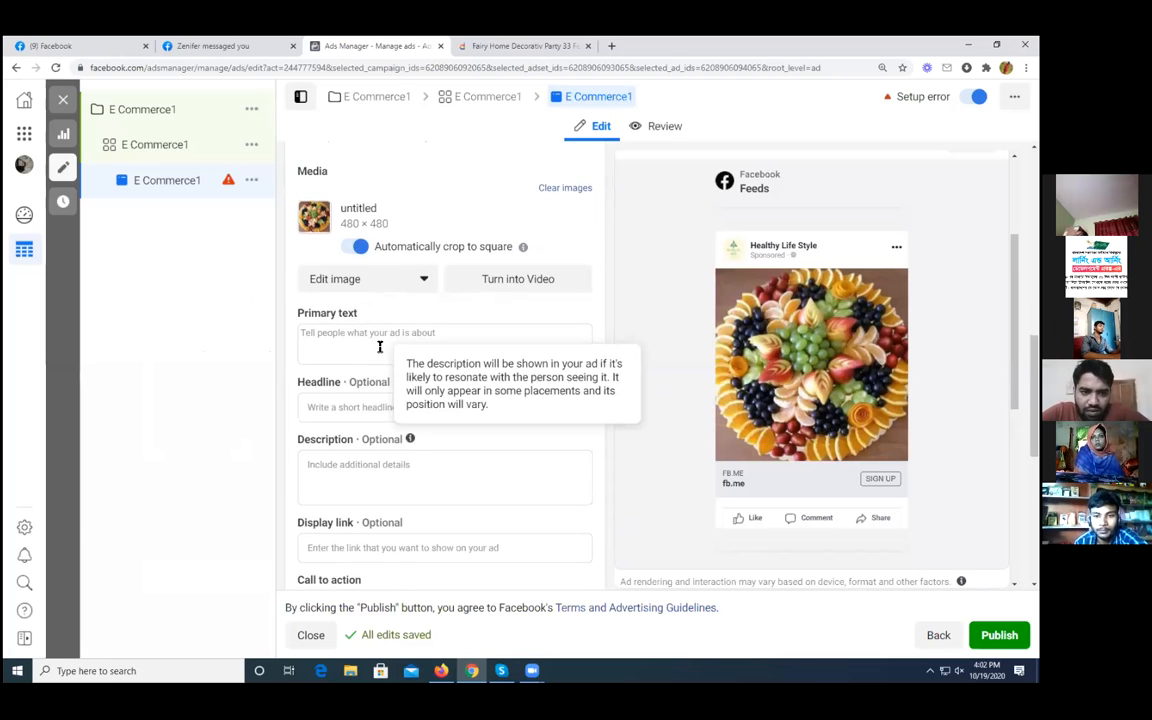
pyautogui.click(374, 339)
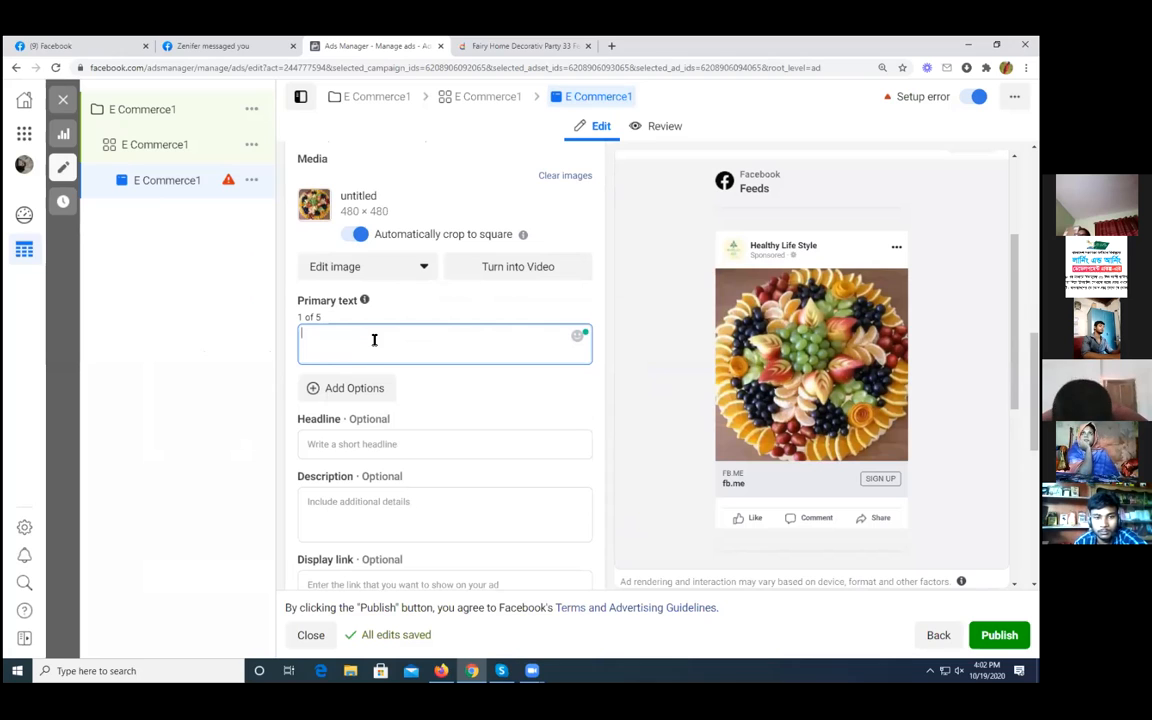
pyautogui.write('Fi')
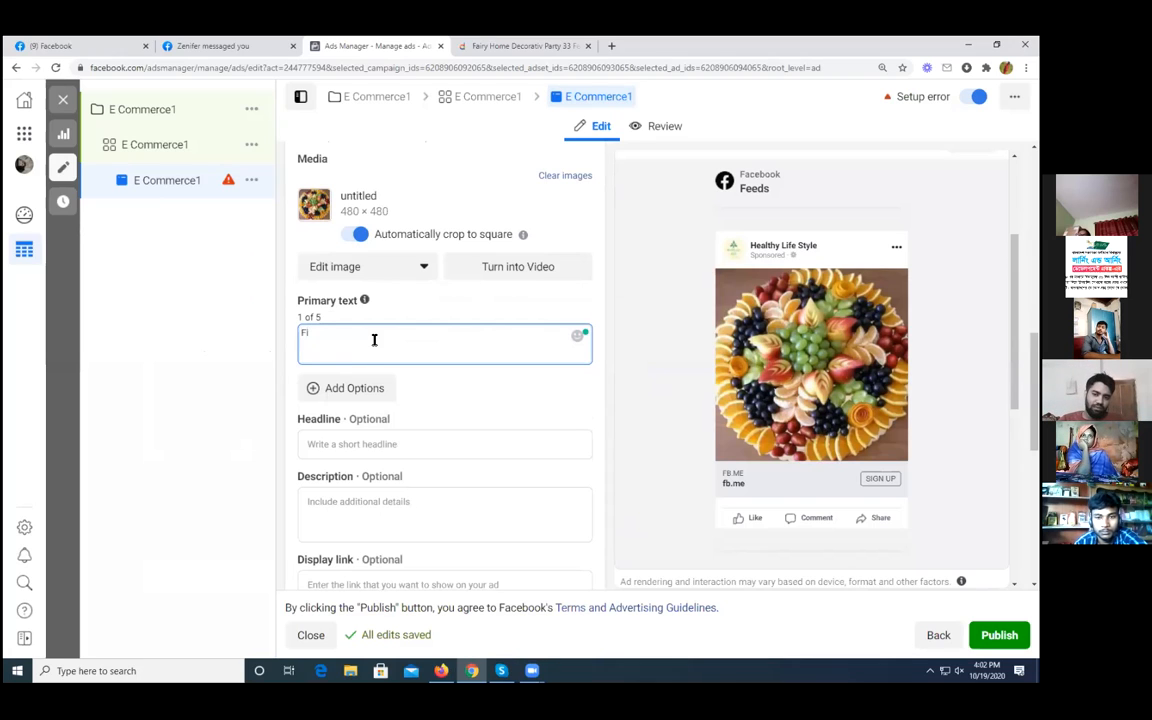
pyautogui.write('rst F')
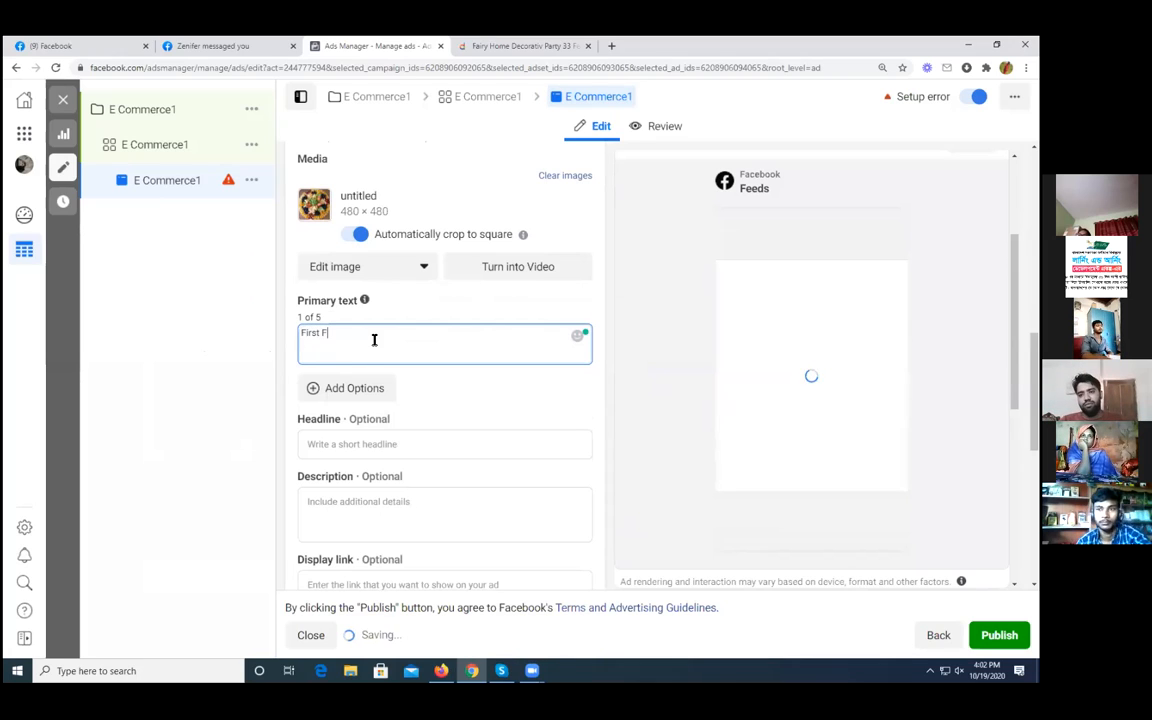
pyautogui.write('ood')
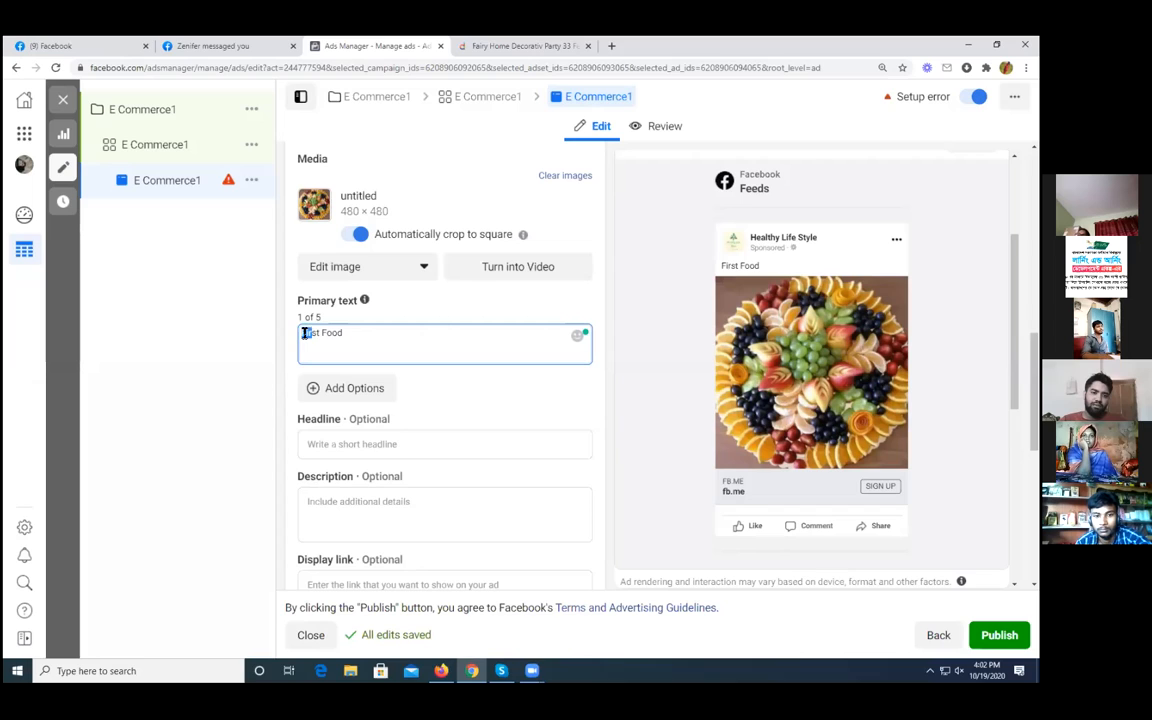
pyautogui.moveTo(304, 333); pyautogui.dragTo(316, 333)
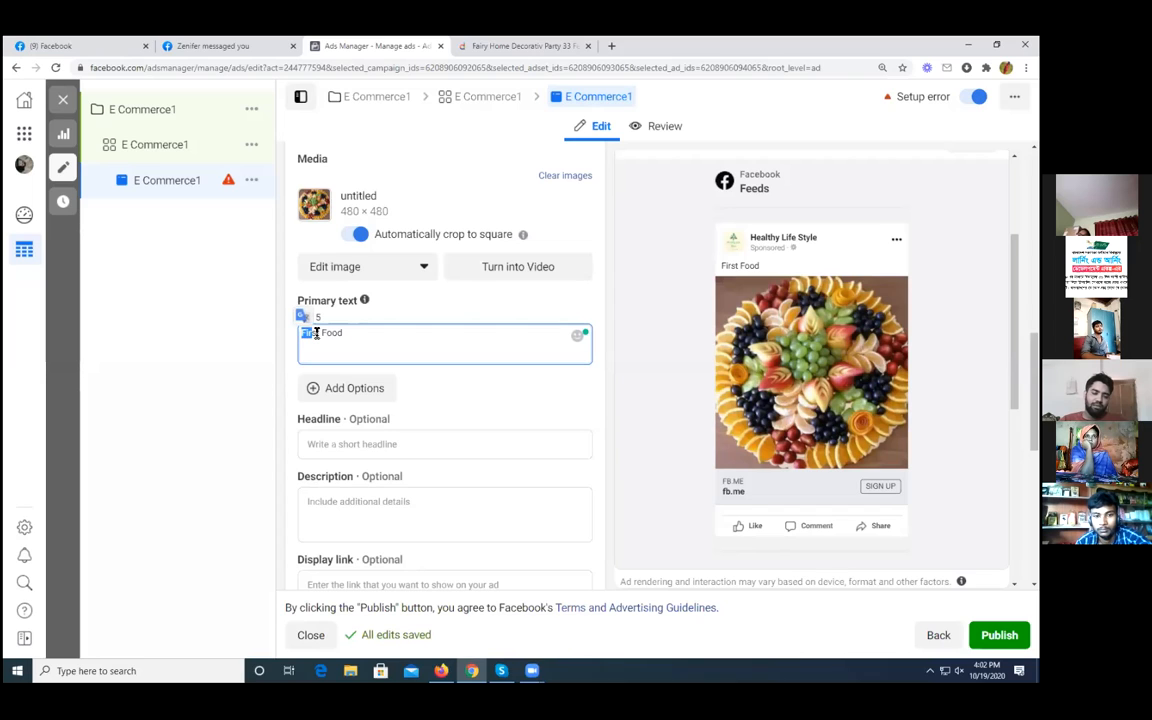
pyautogui.write('Fast')
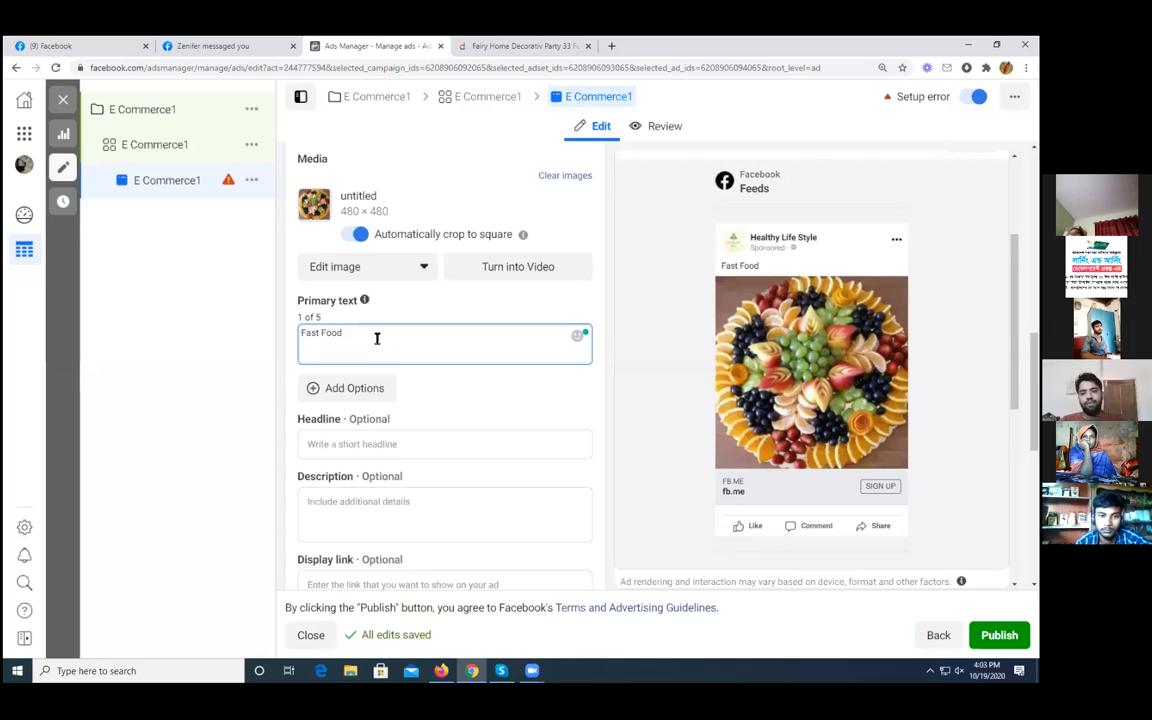
# Step: Enter "Offer going on" as the ad's headline
pyautogui.click(345, 446)
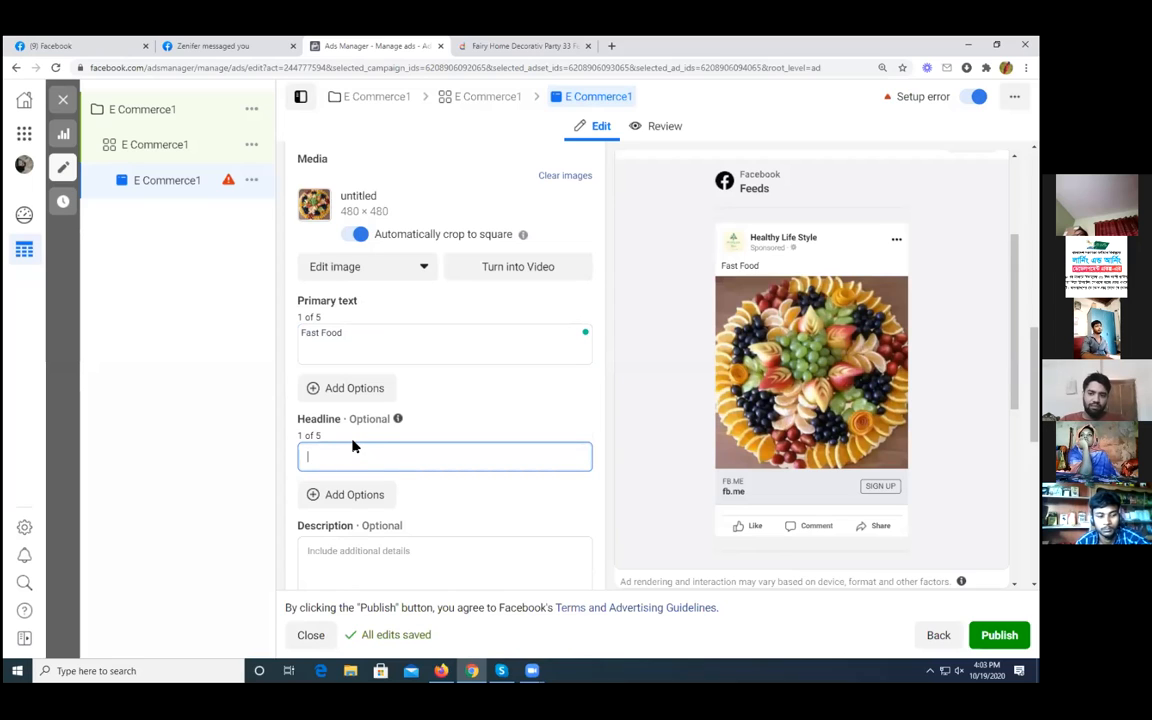
pyautogui.write('Offer ')
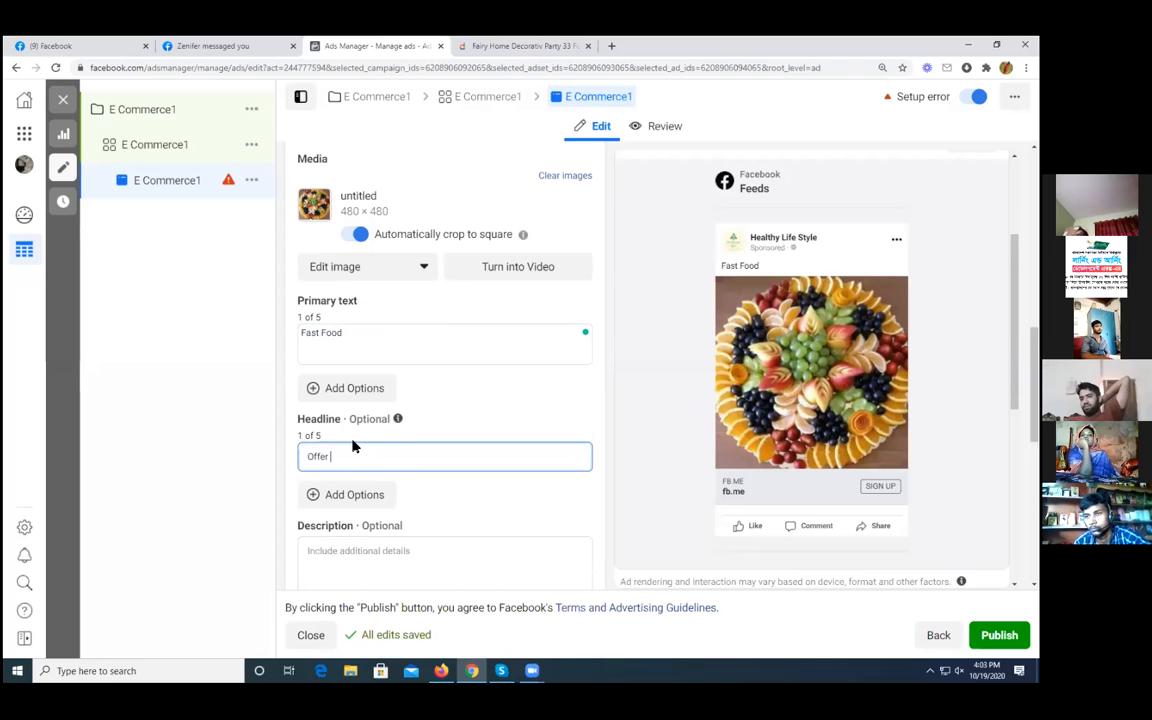
pyautogui.write('going o')
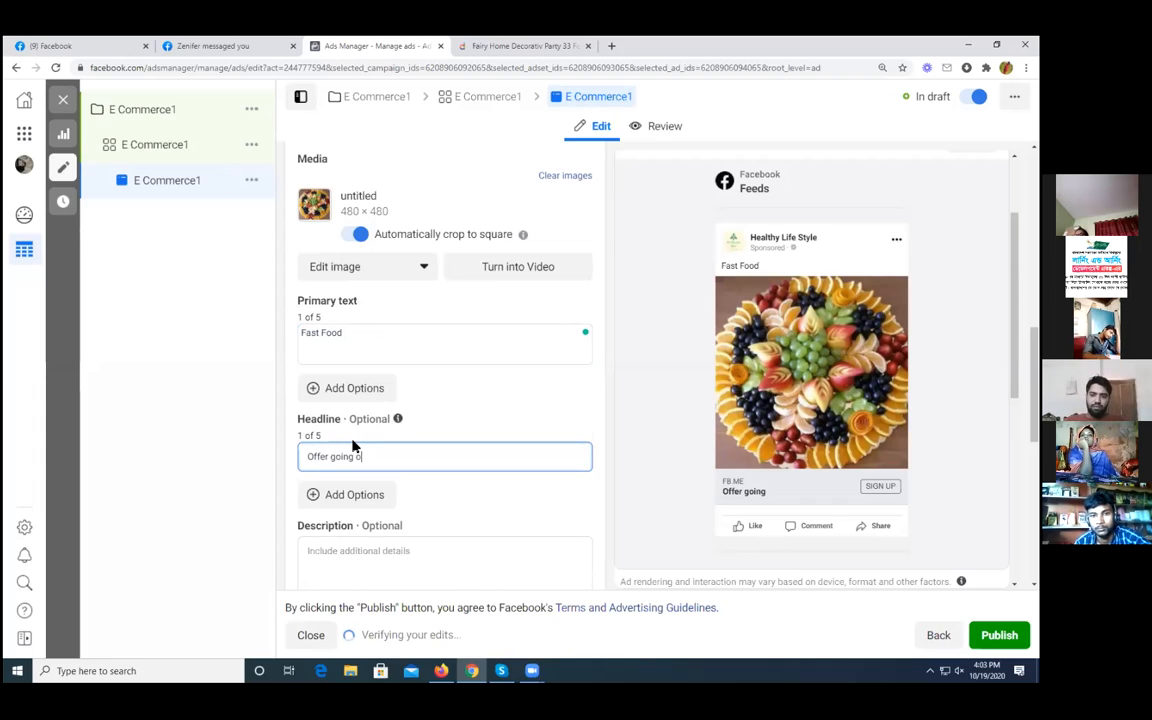
pyautogui.write('n')
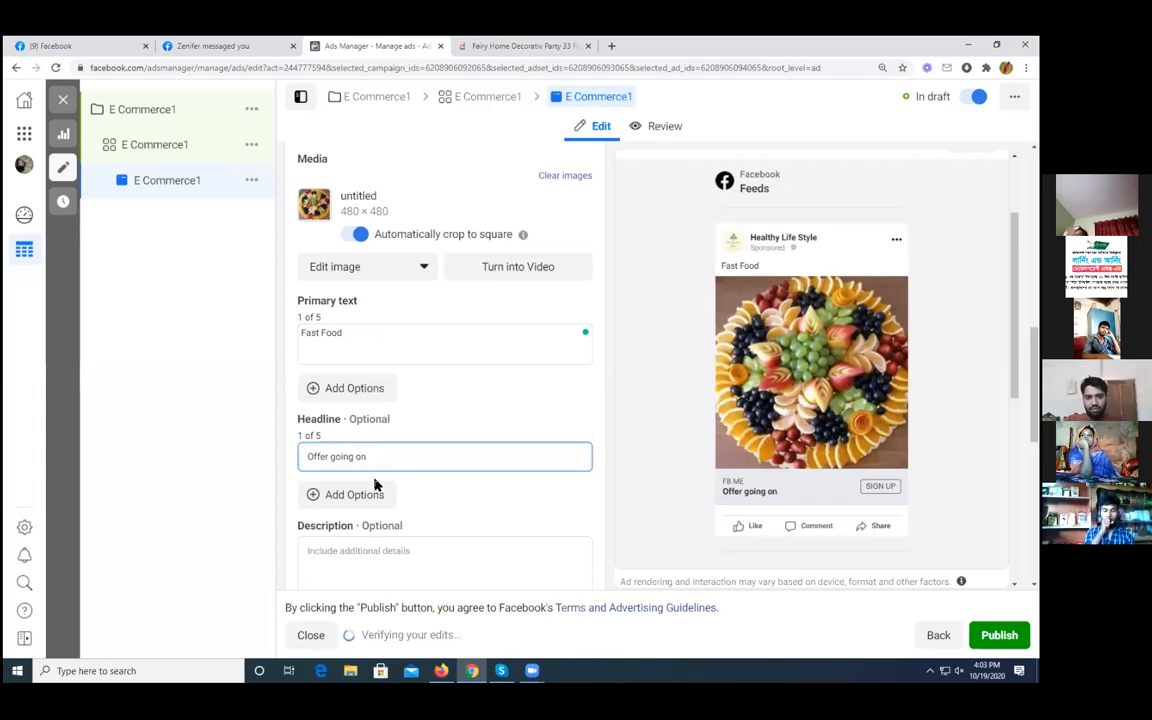
# Step: Copy the Daraz product title "Fairy Home Decorativ Party 33 Feet Long Golden Led Lights" and paste it twice as the ad's description
pyautogui.click(410, 560)
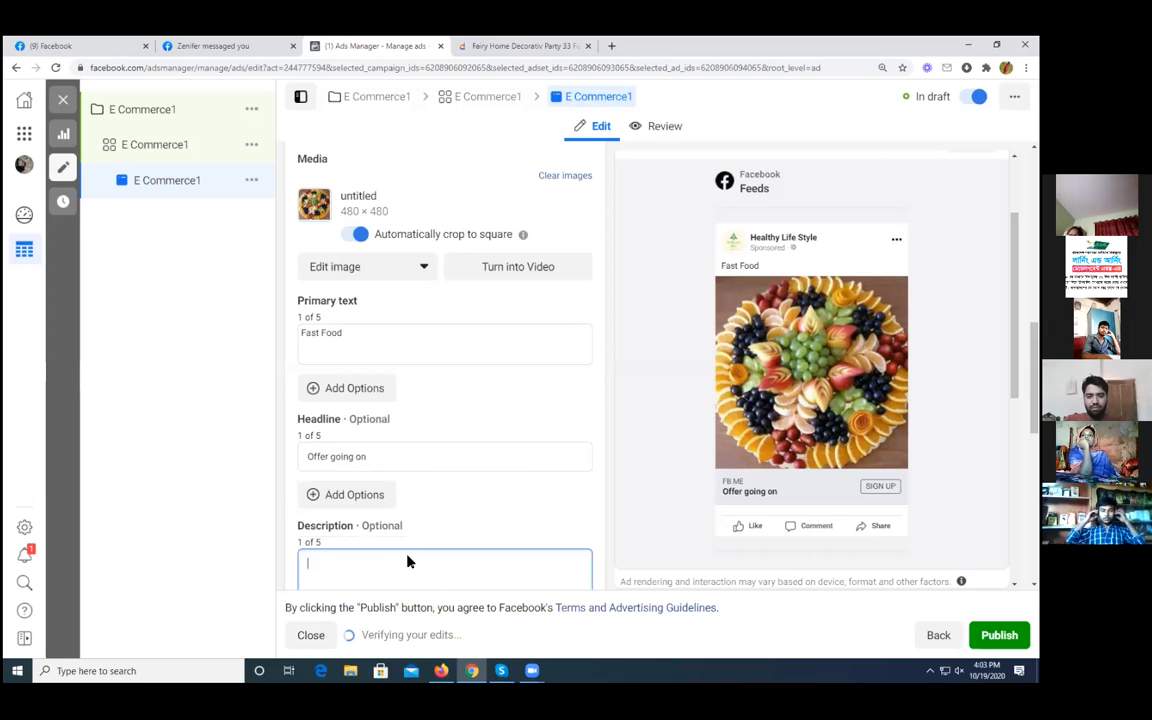
pyautogui.scroll(-1, 432, 484)
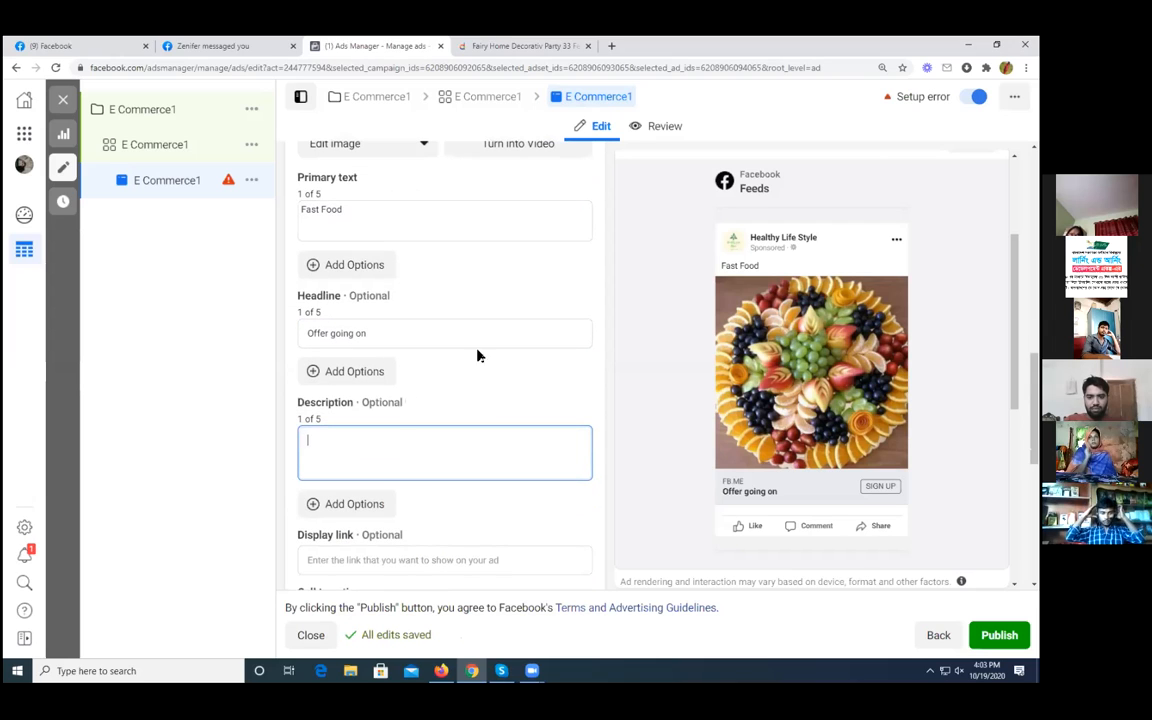
pyautogui.click(494, 48)
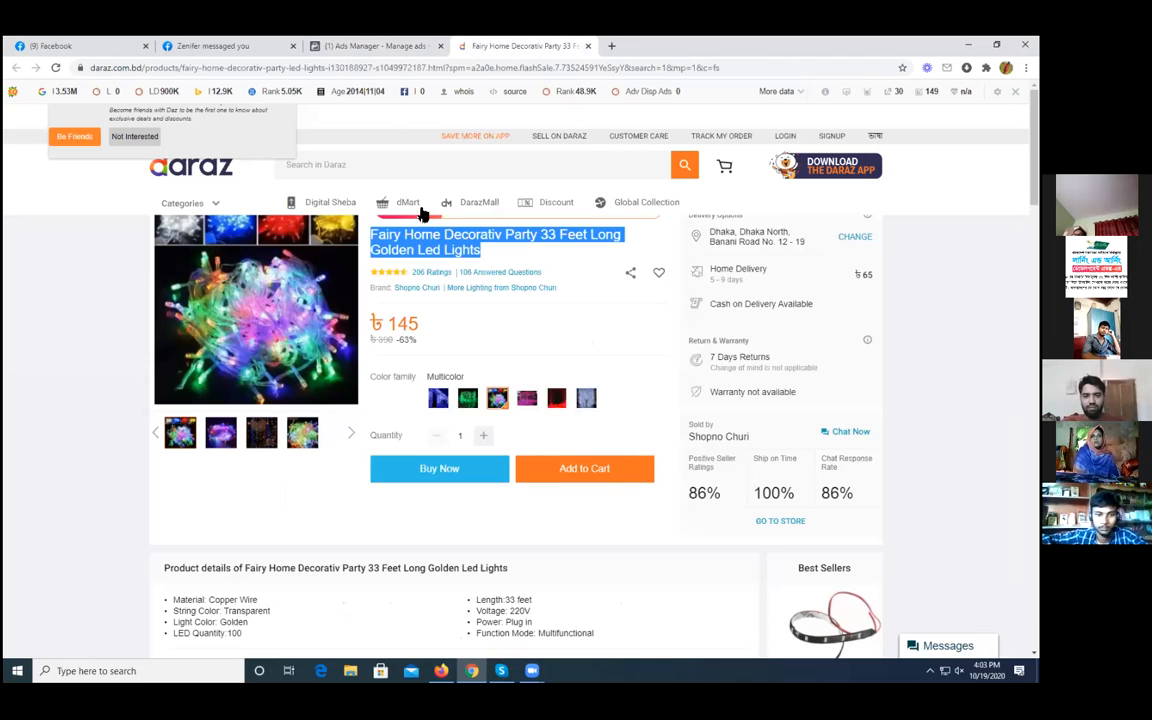
pyautogui.rightClick(419, 249)
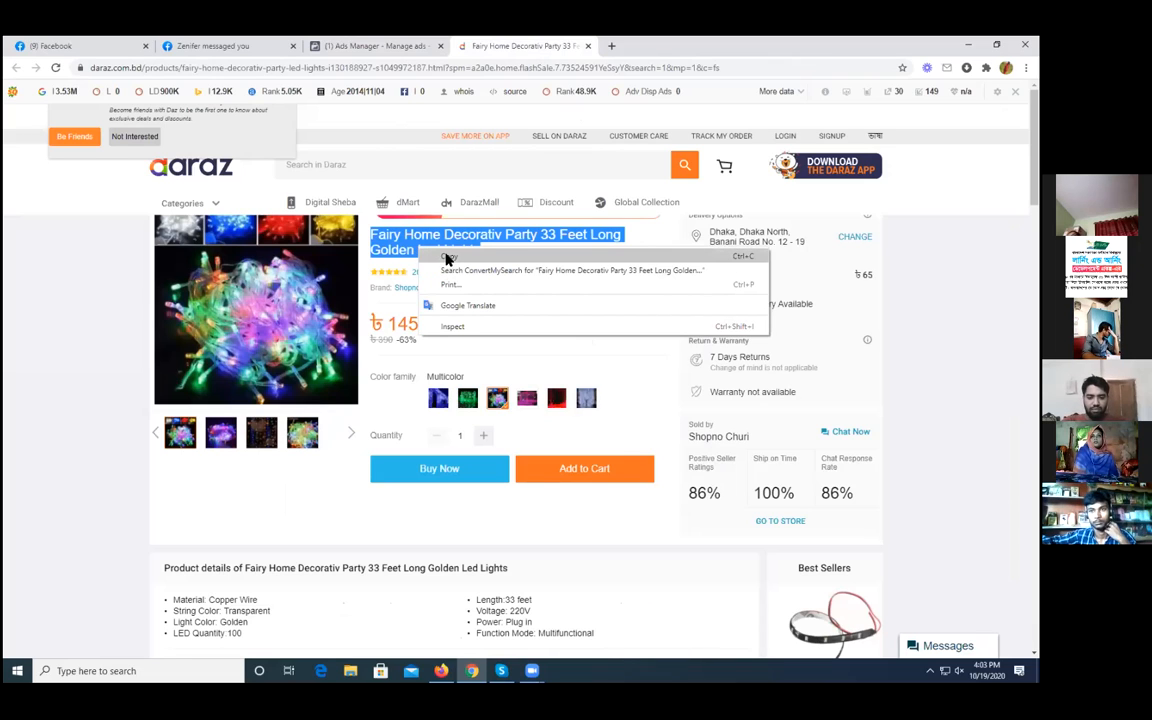
pyautogui.click(447, 259)
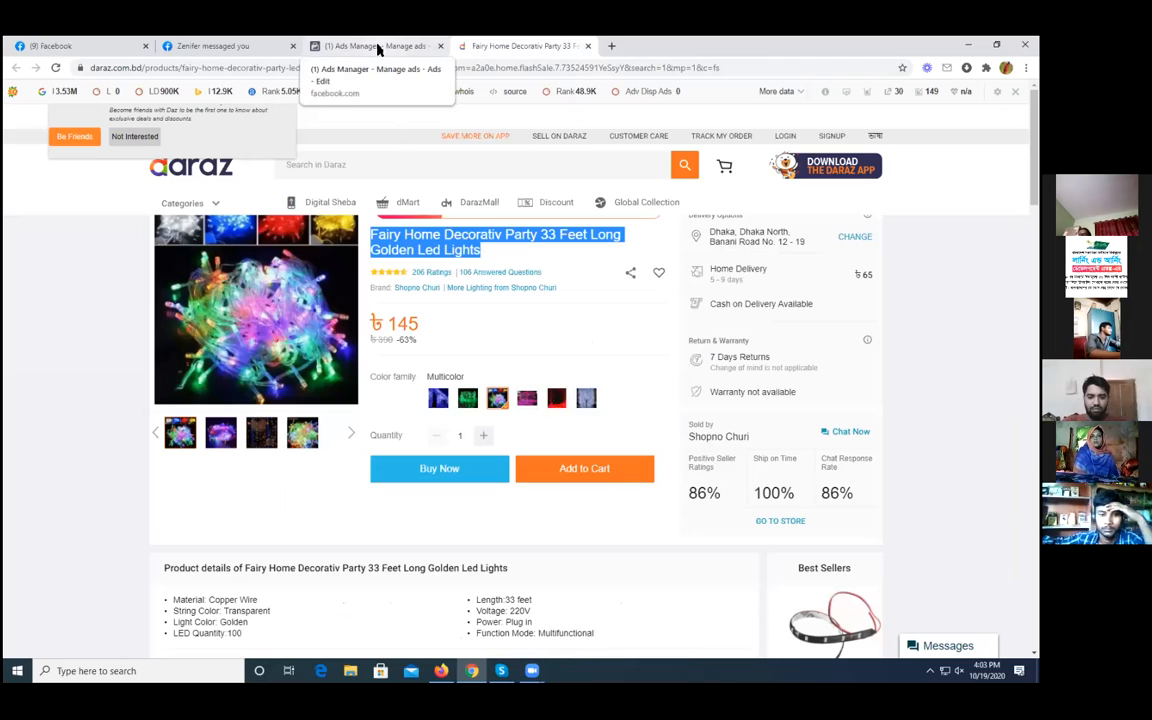
pyautogui.click(378, 49)
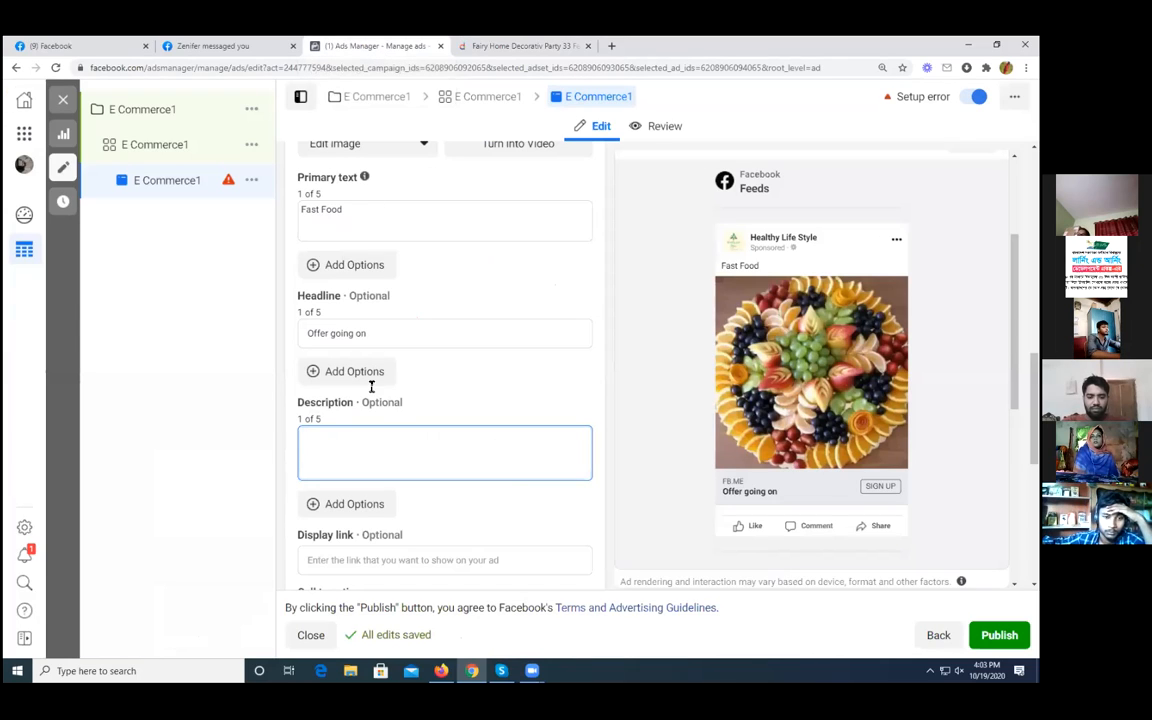
pyautogui.hotkey('ctrl', 'v')
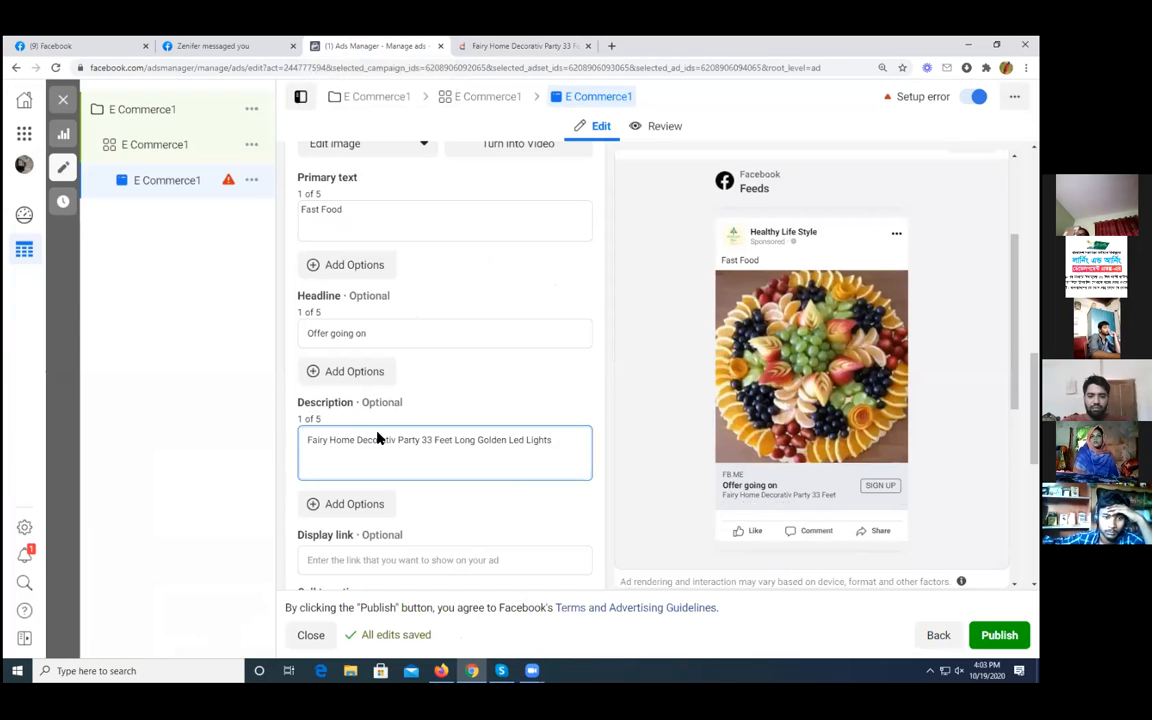
pyautogui.hotkey('ctrl', 'v')
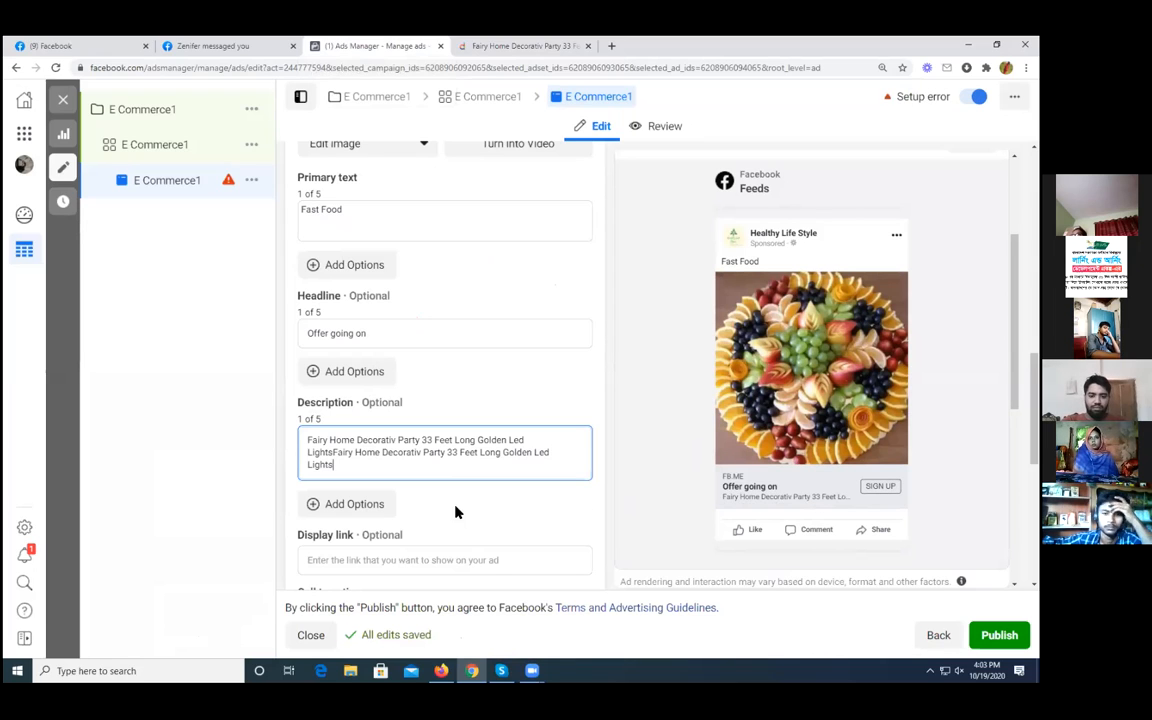
pyautogui.scroll(-3, 395, 510)
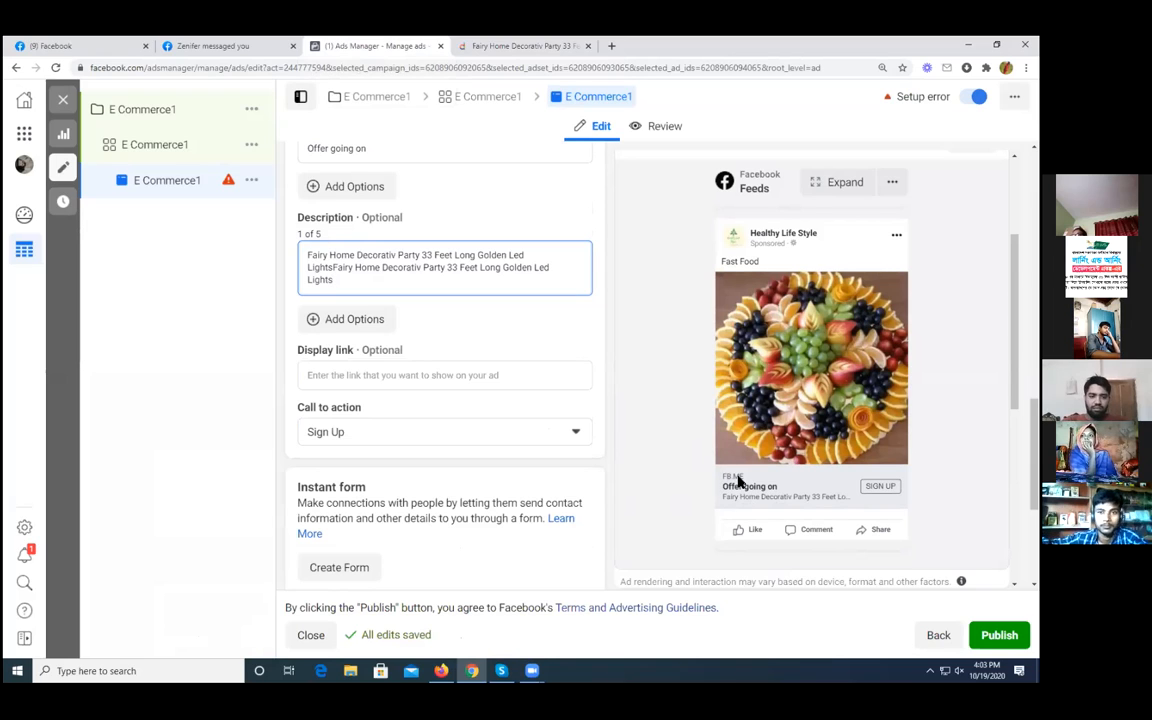
pyautogui.click(357, 377)
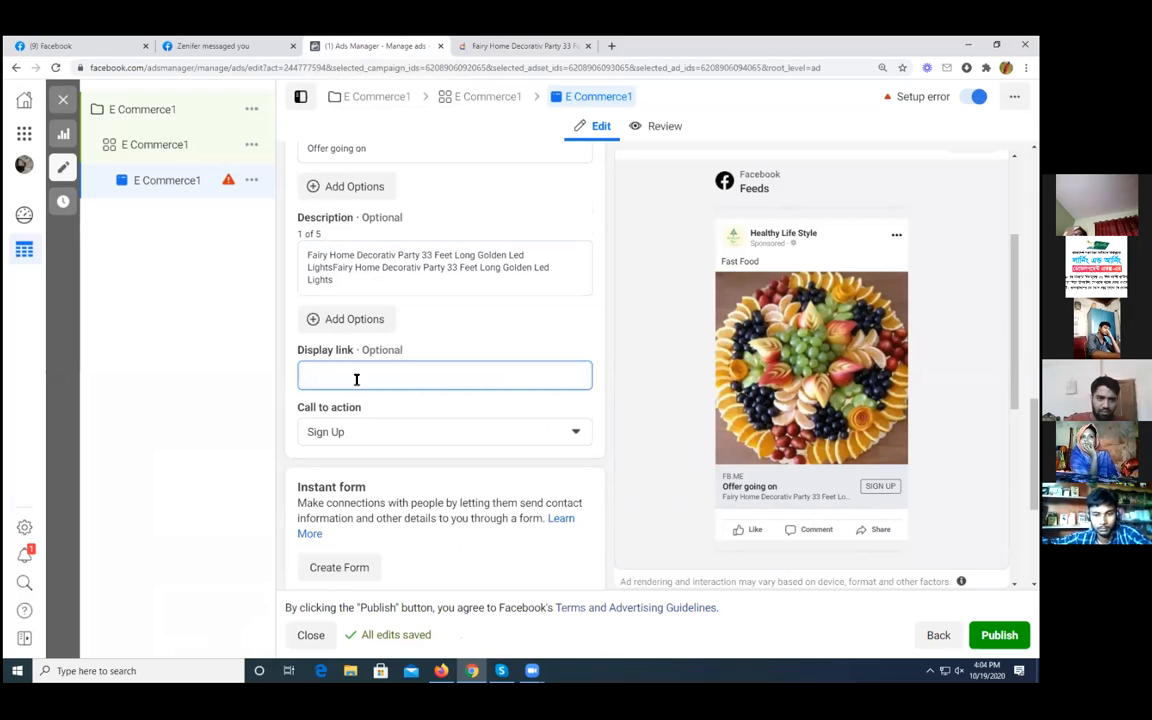
pyautogui.click(497, 45)
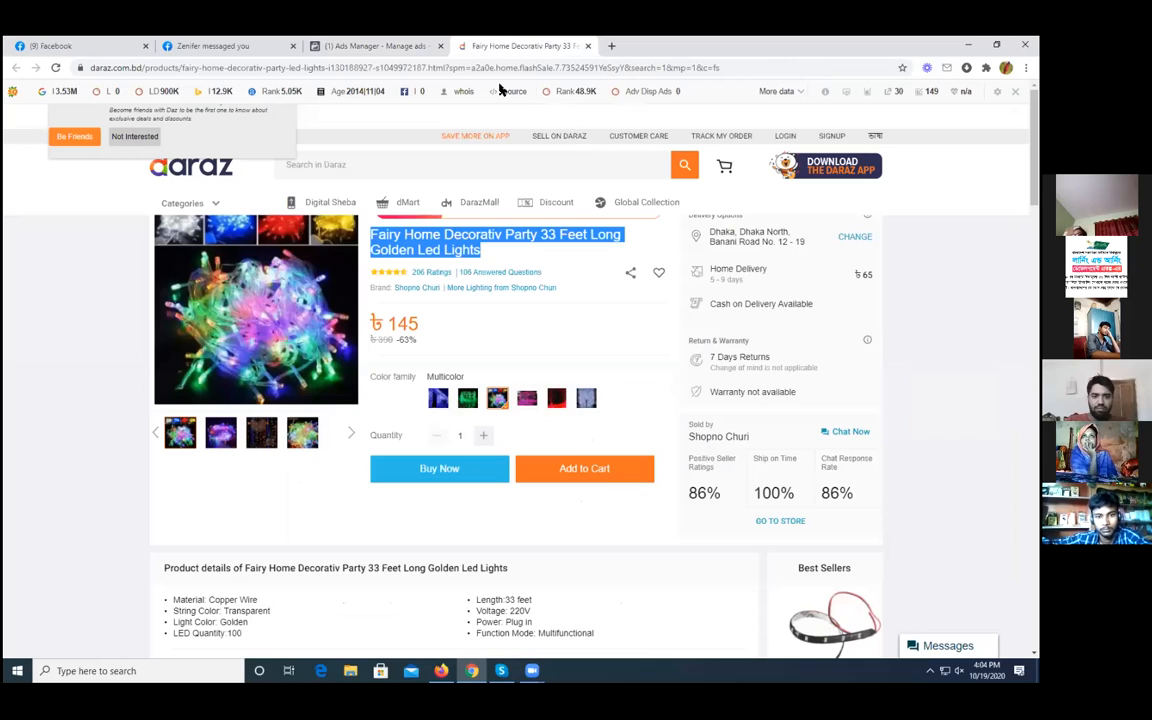
pyautogui.click(146, 67)
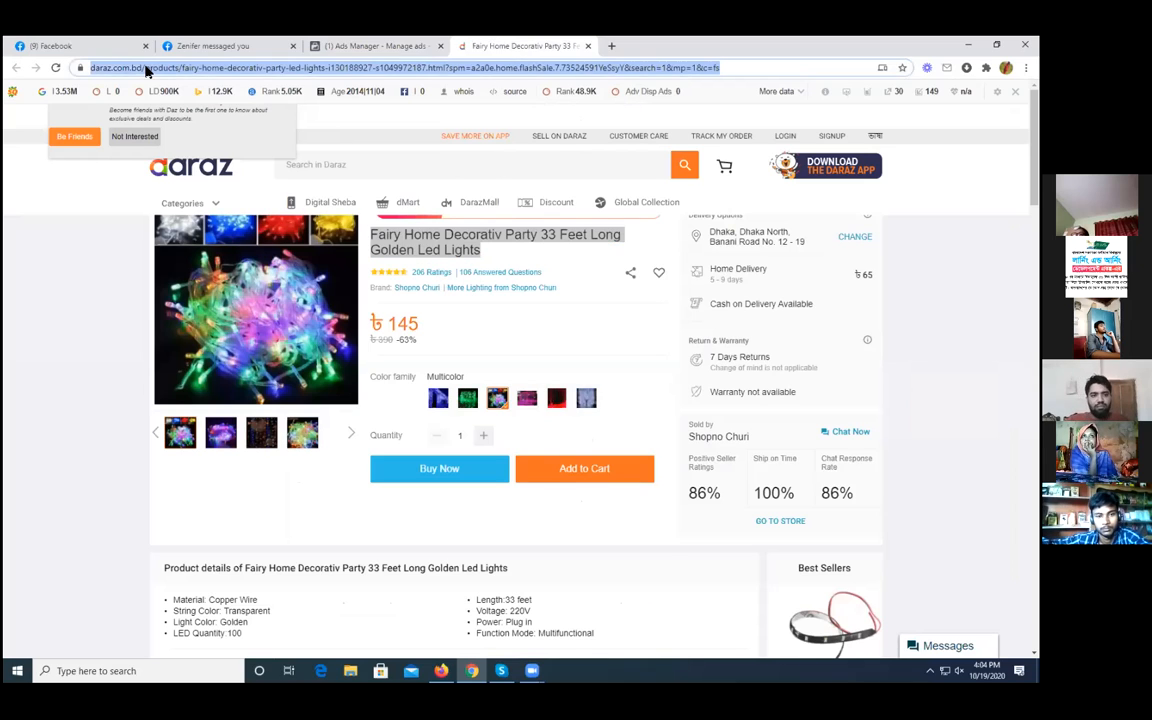
pyautogui.click(146, 67)
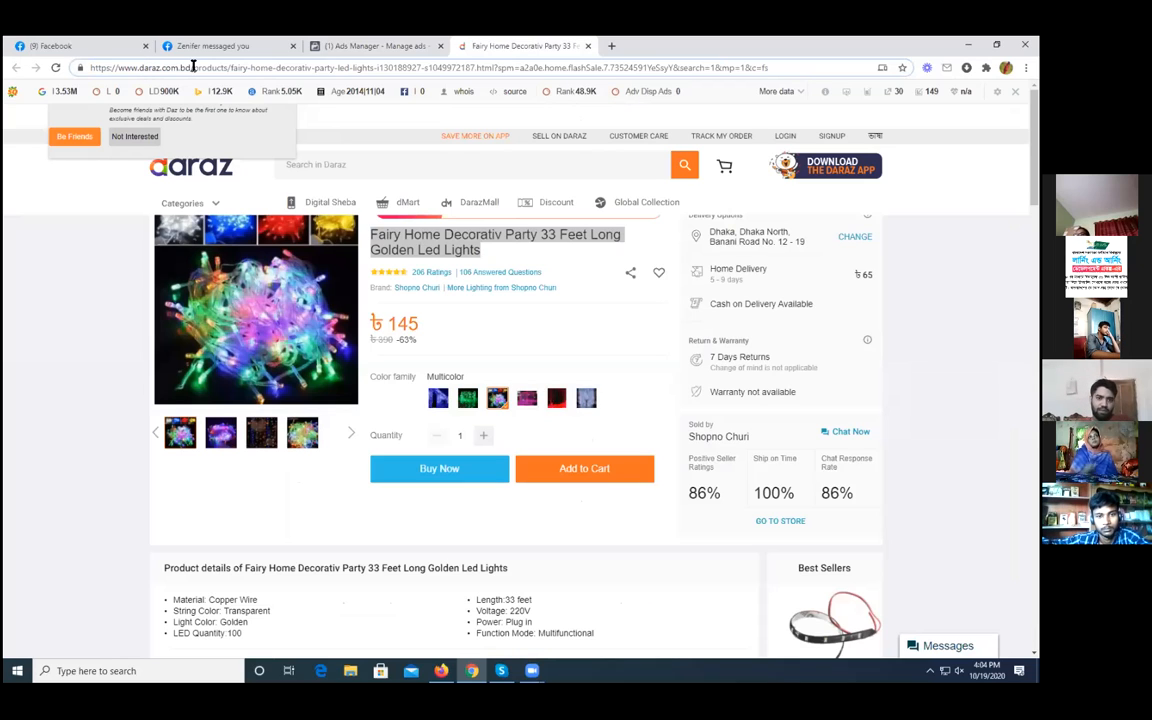
pyautogui.moveTo(193, 60); pyautogui.dragTo(70, 64)
pyautogui.hotkey('ctrl', 'c')
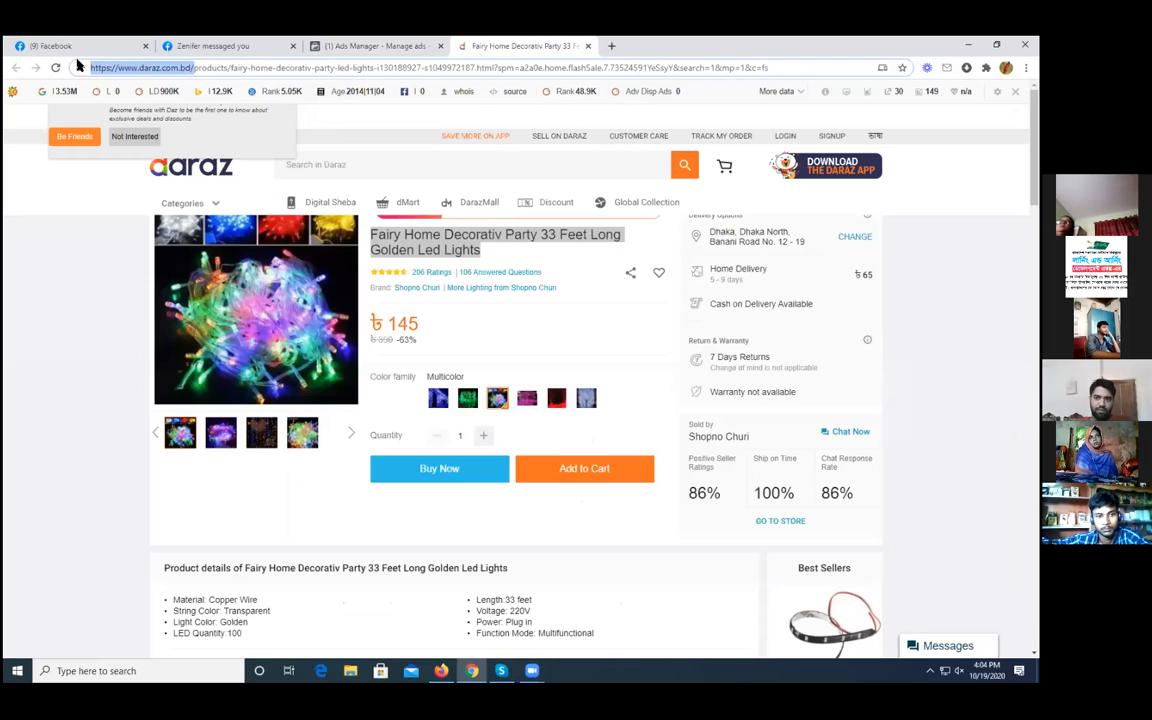
pyautogui.click(372, 46)
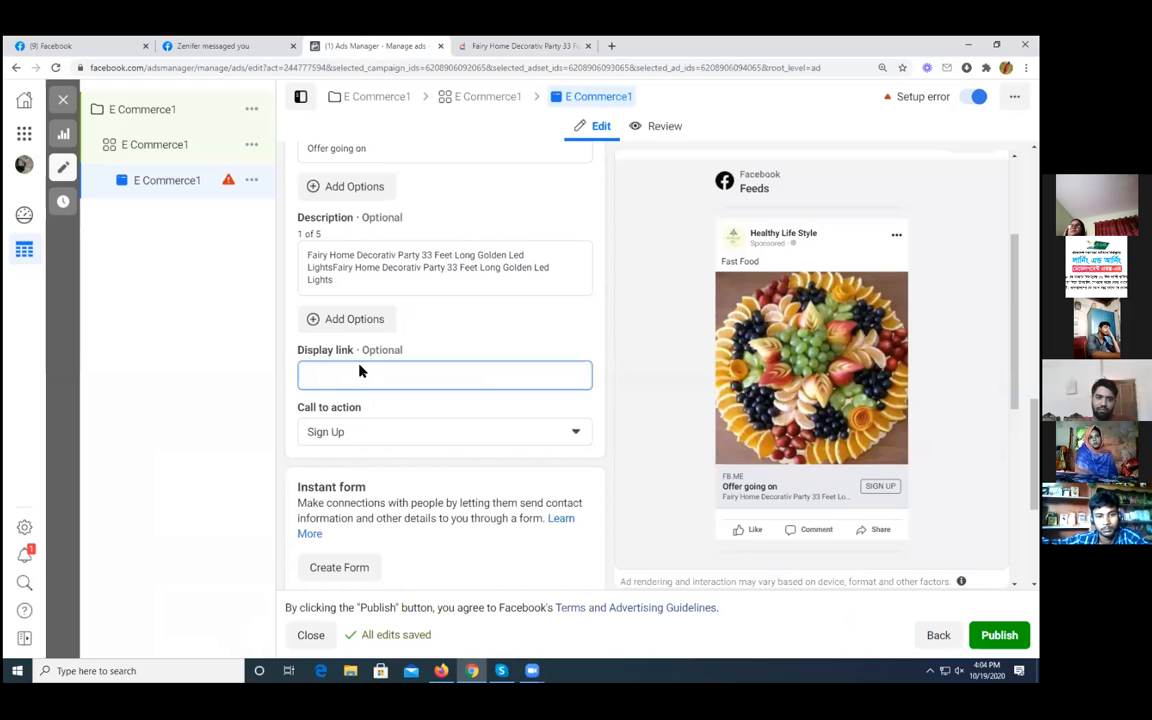
pyautogui.hotkey('ctrl', 'v')
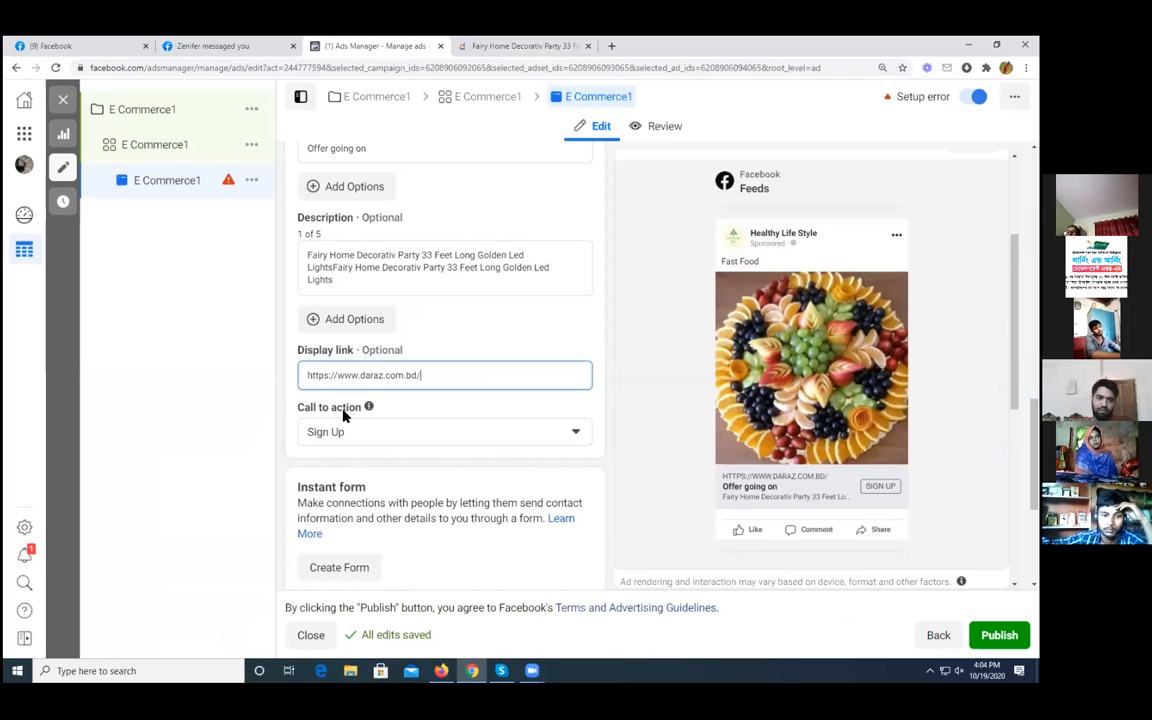
# Step: Check the call to action options, keep Sign Up, and start creating a new instant form
pyautogui.click(559, 432)
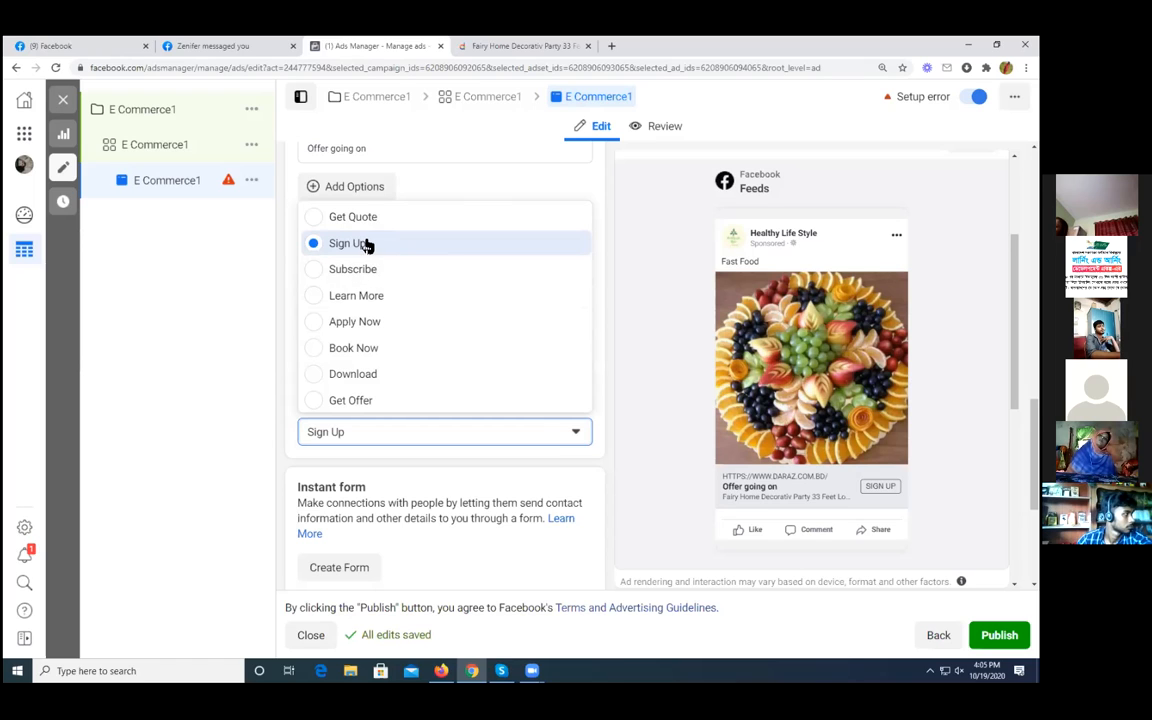
pyautogui.click(218, 445)
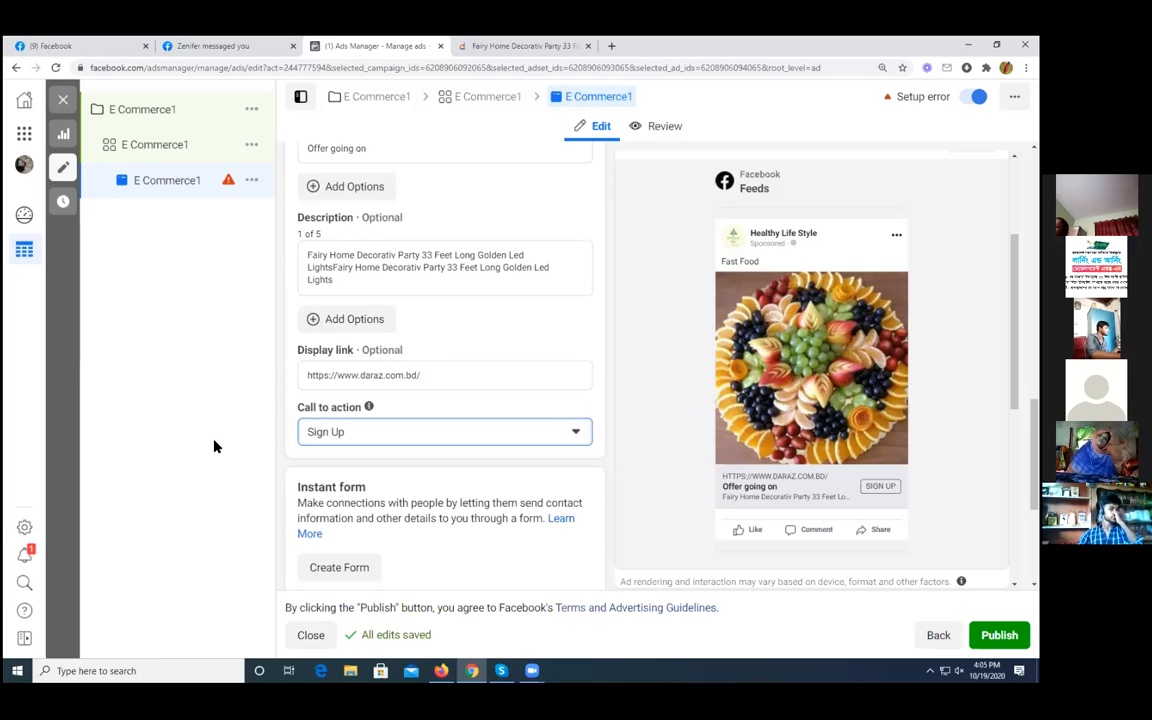
pyautogui.scroll(-1, 428, 456)
pyautogui.scroll(-1, 428, 456)
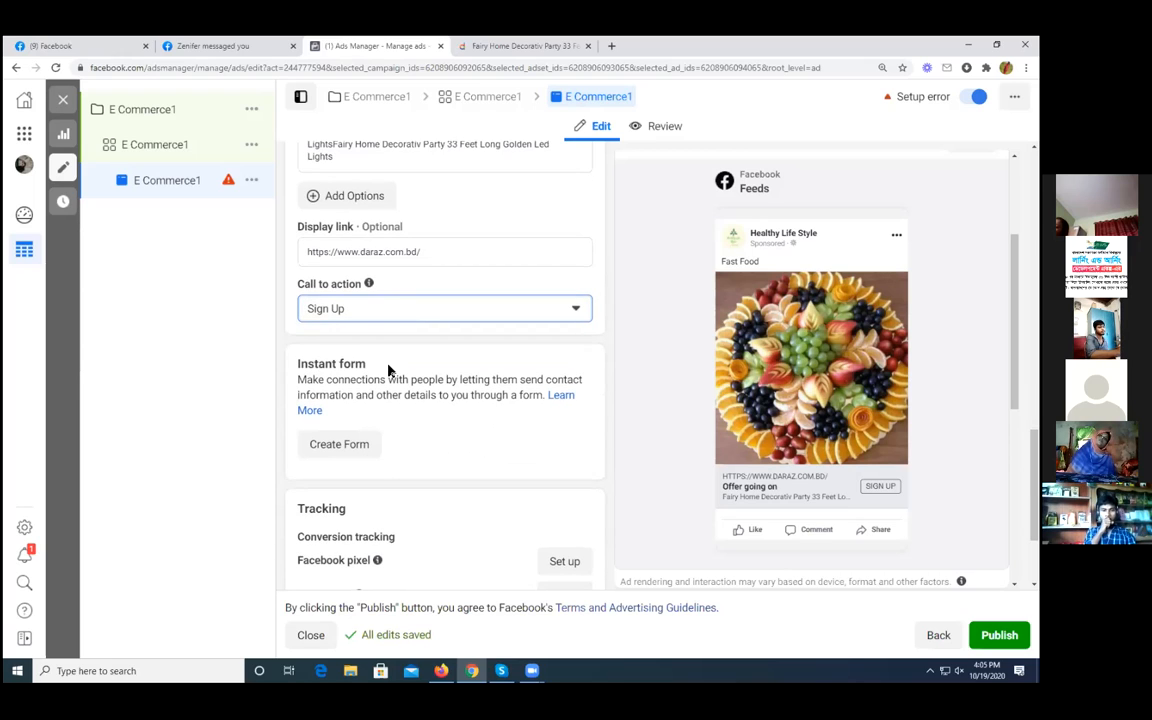
pyautogui.click(342, 447)
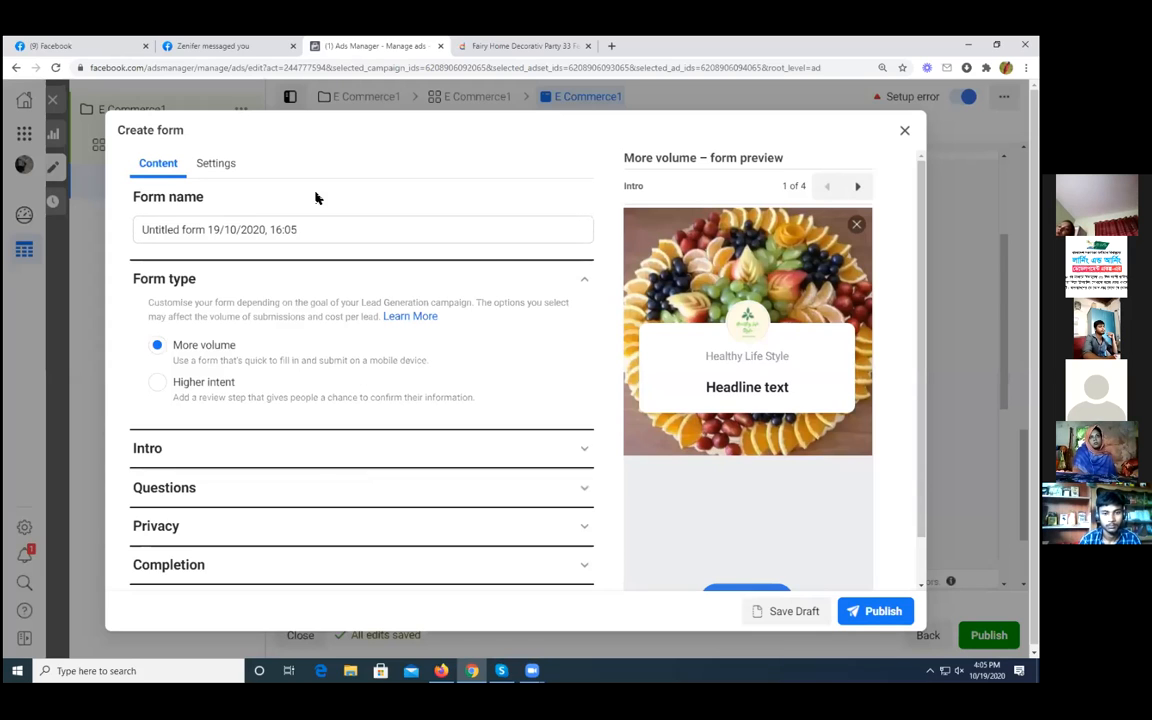
pyautogui.scroll(-1, 746, 325)
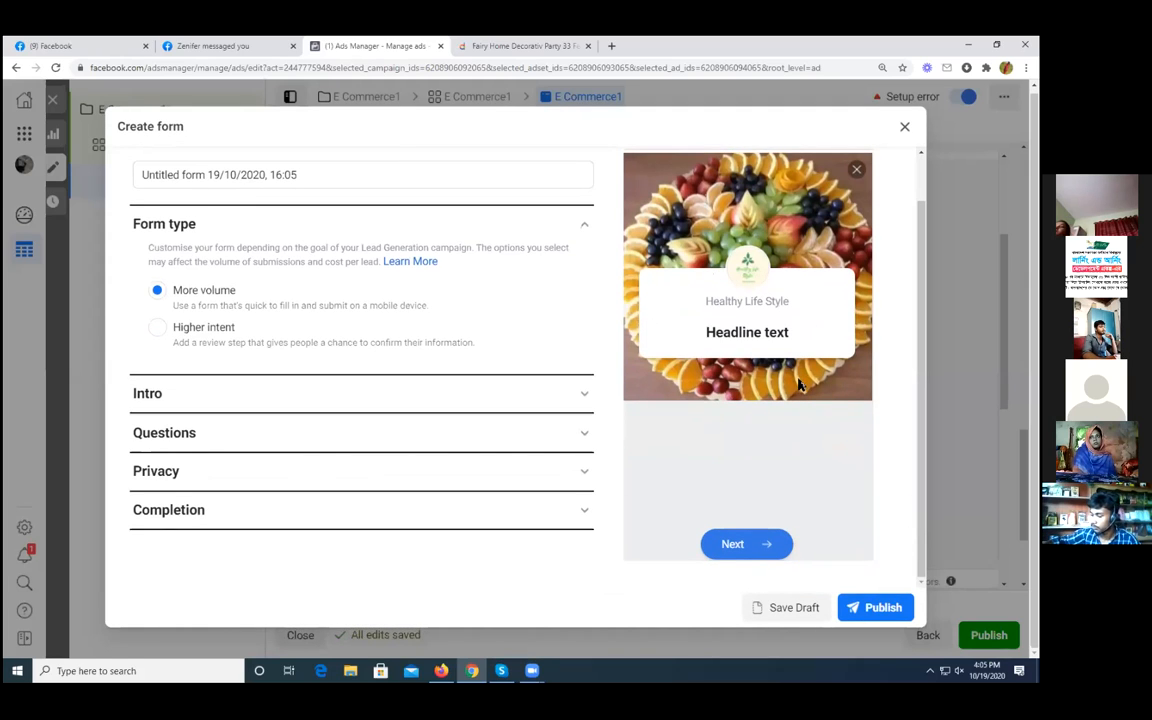
pyautogui.scroll(1, 800, 468)
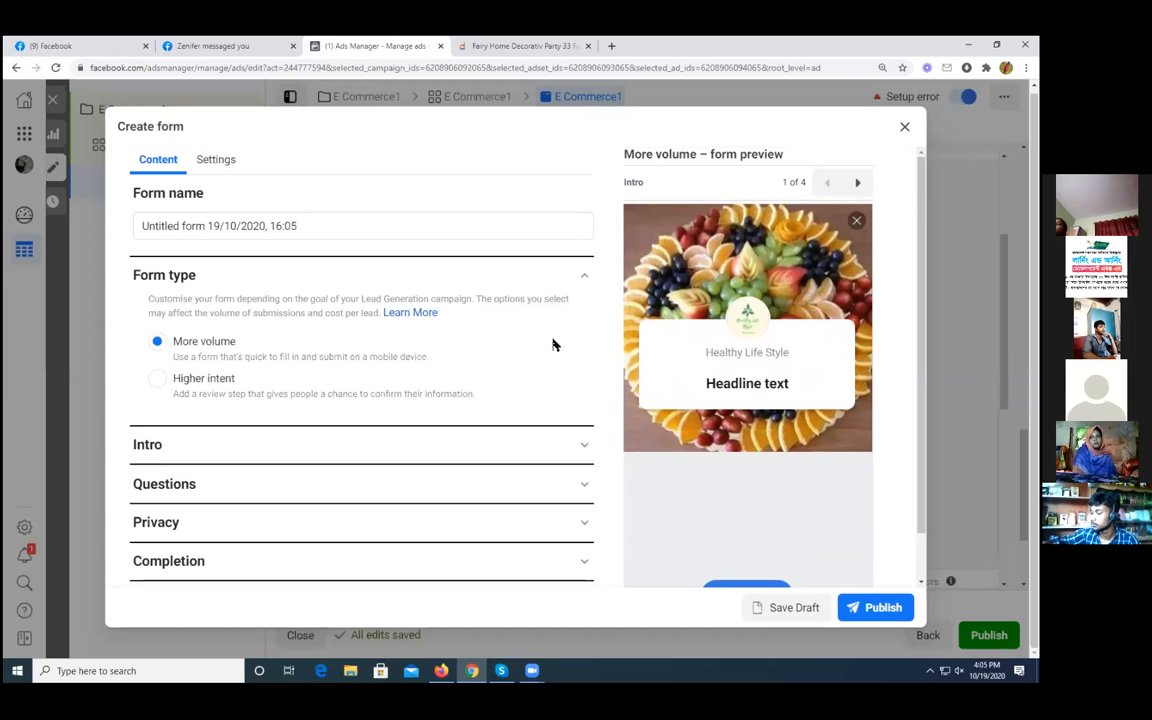
pyautogui.moveTo(324, 224); pyautogui.dragTo(121, 224)
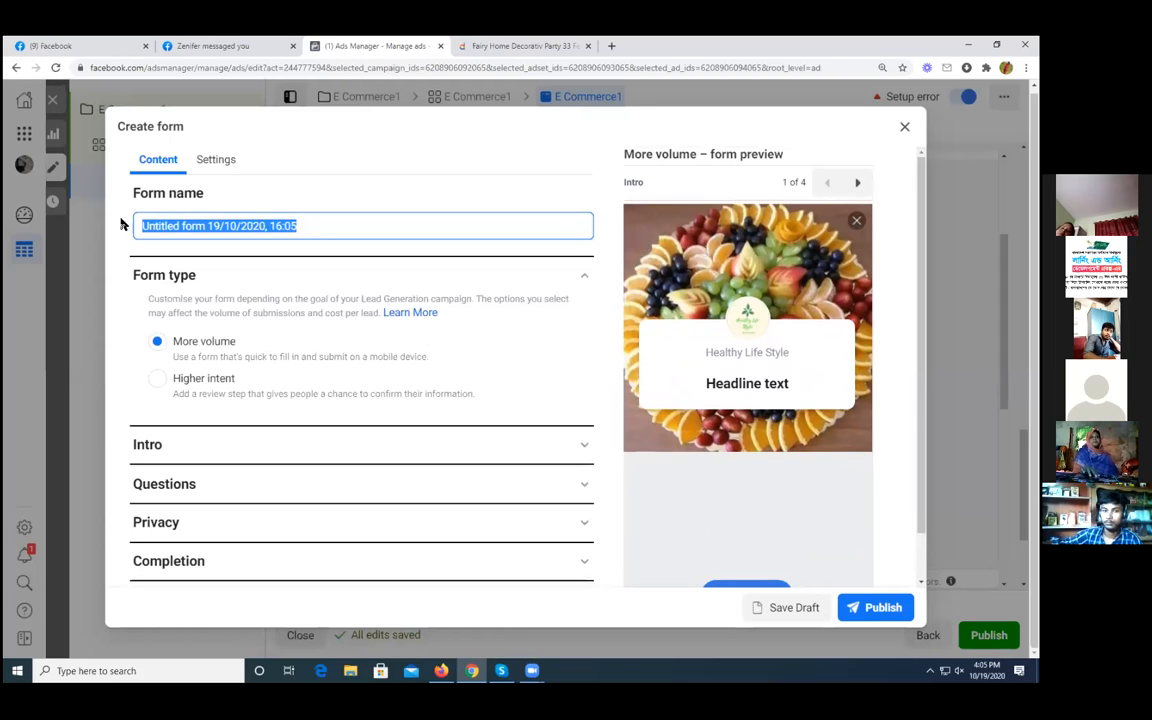
pyautogui.click(522, 46)
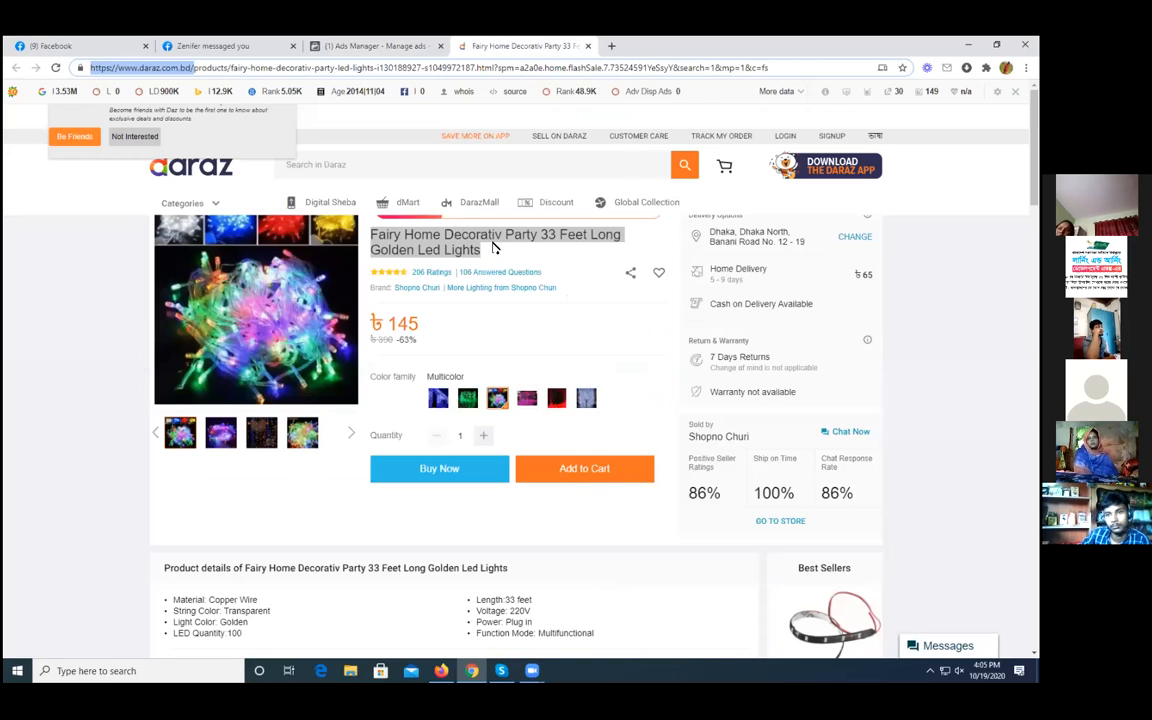
pyautogui.click(338, 46)
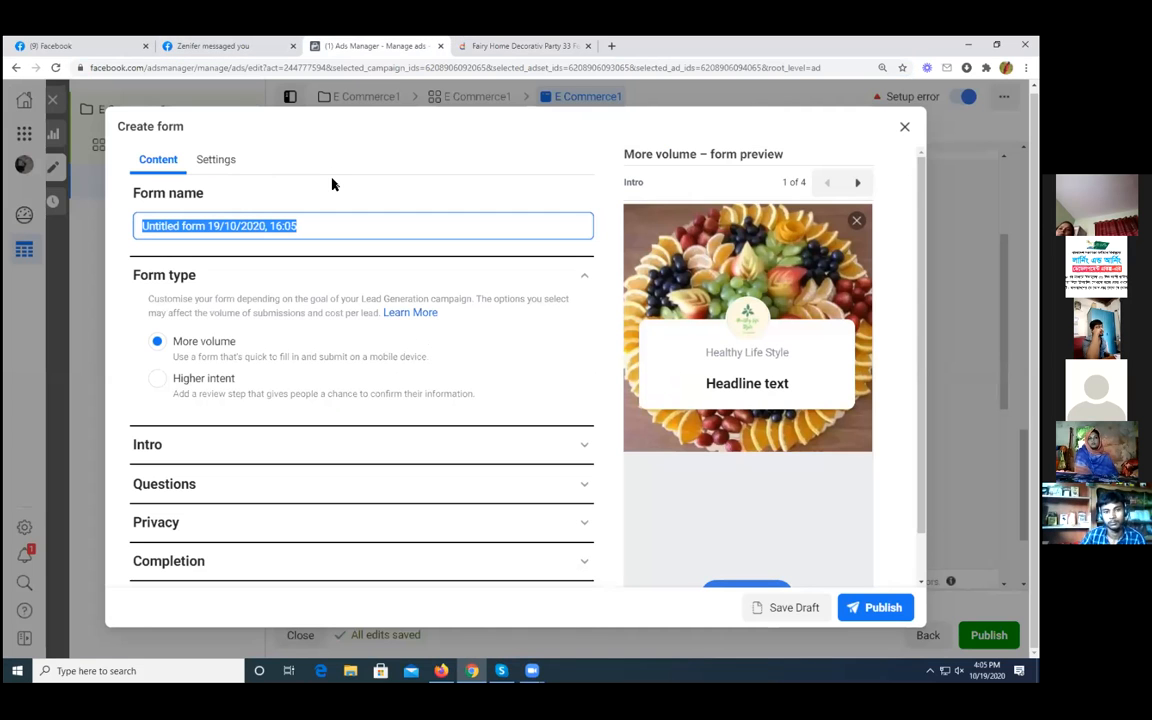
pyautogui.hotkey('ctrl', 'v')
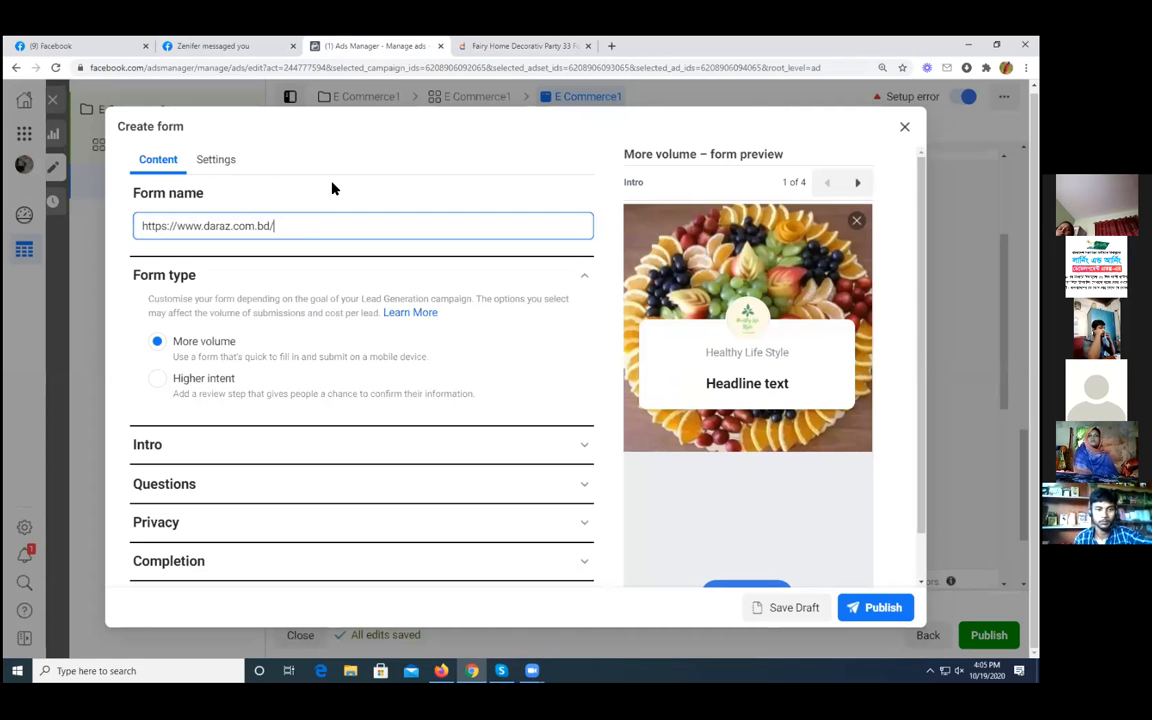
# Step: Copy the product title "Fairy Home Decorativ Party 33 Feet Long Golden Led Lights" from the Daraz page and replace the form name with it
pyautogui.click(504, 45)
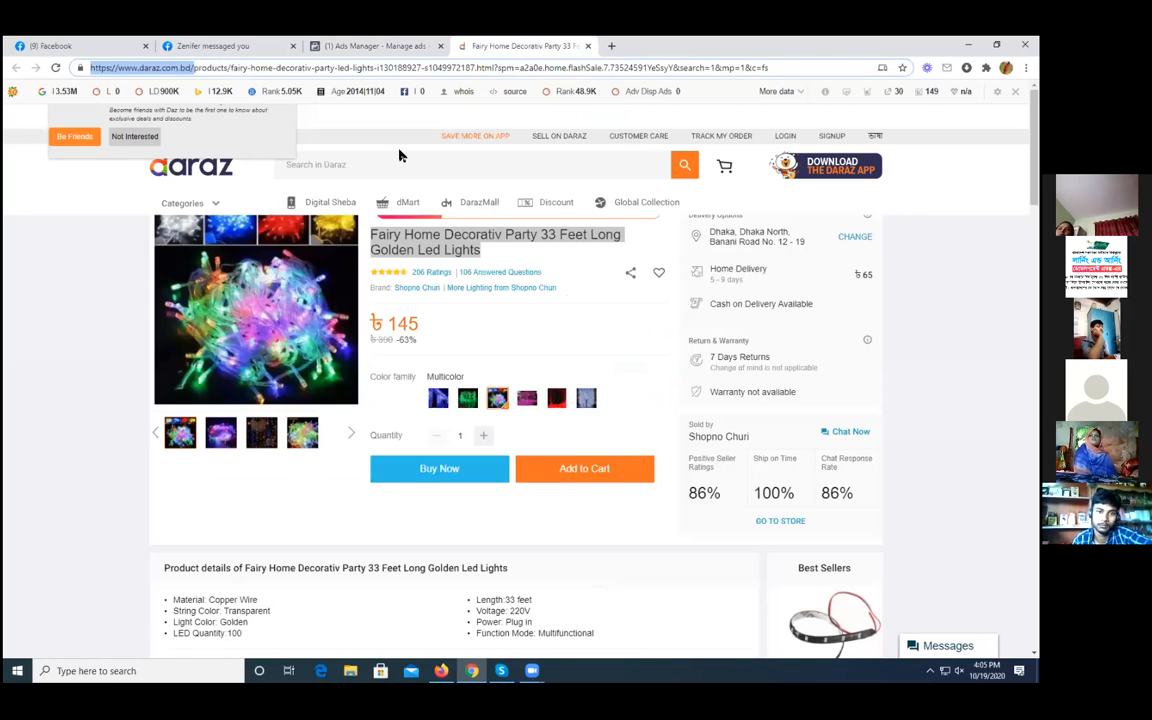
pyautogui.tripleClick(392, 234)
pyautogui.rightClick(408, 250)
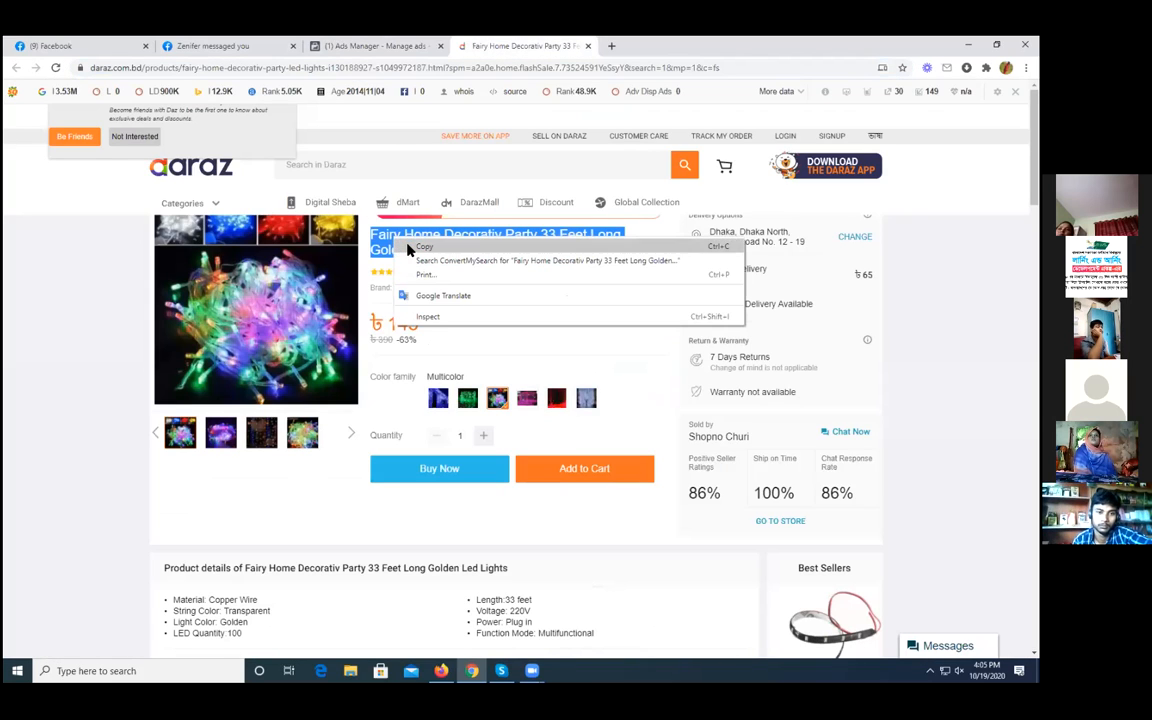
pyautogui.click(422, 246)
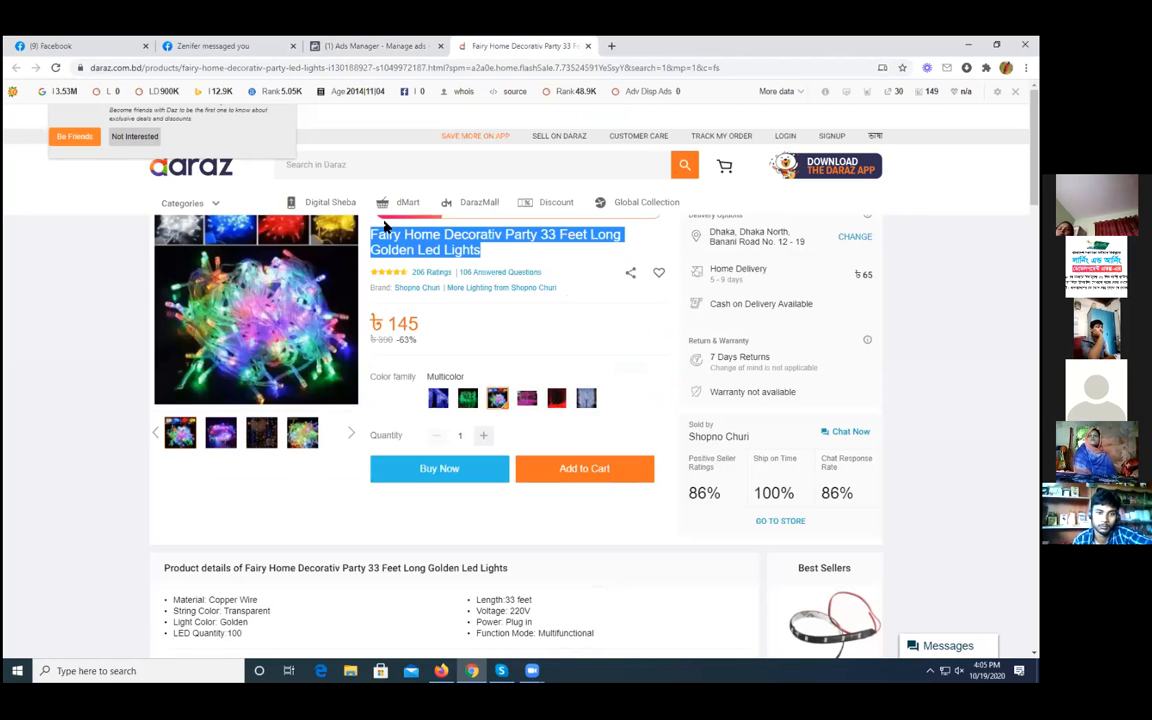
pyautogui.click(138, 137)
pyautogui.click(399, 45)
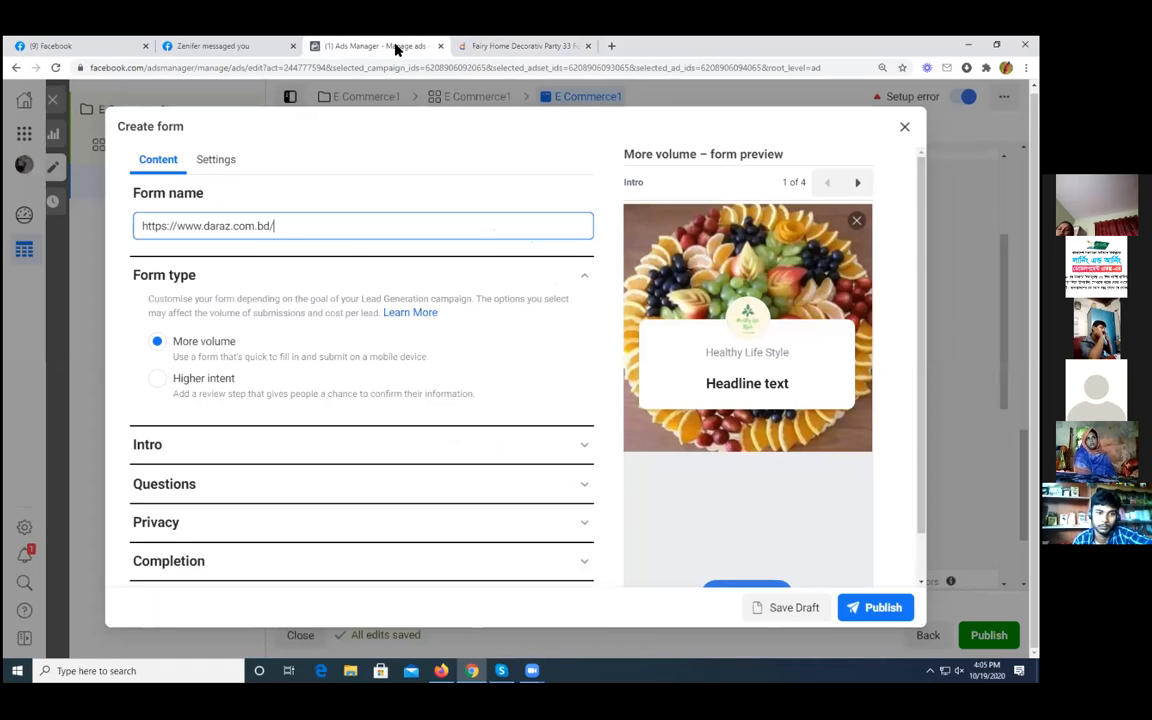
pyautogui.moveTo(309, 226); pyautogui.dragTo(120, 240)
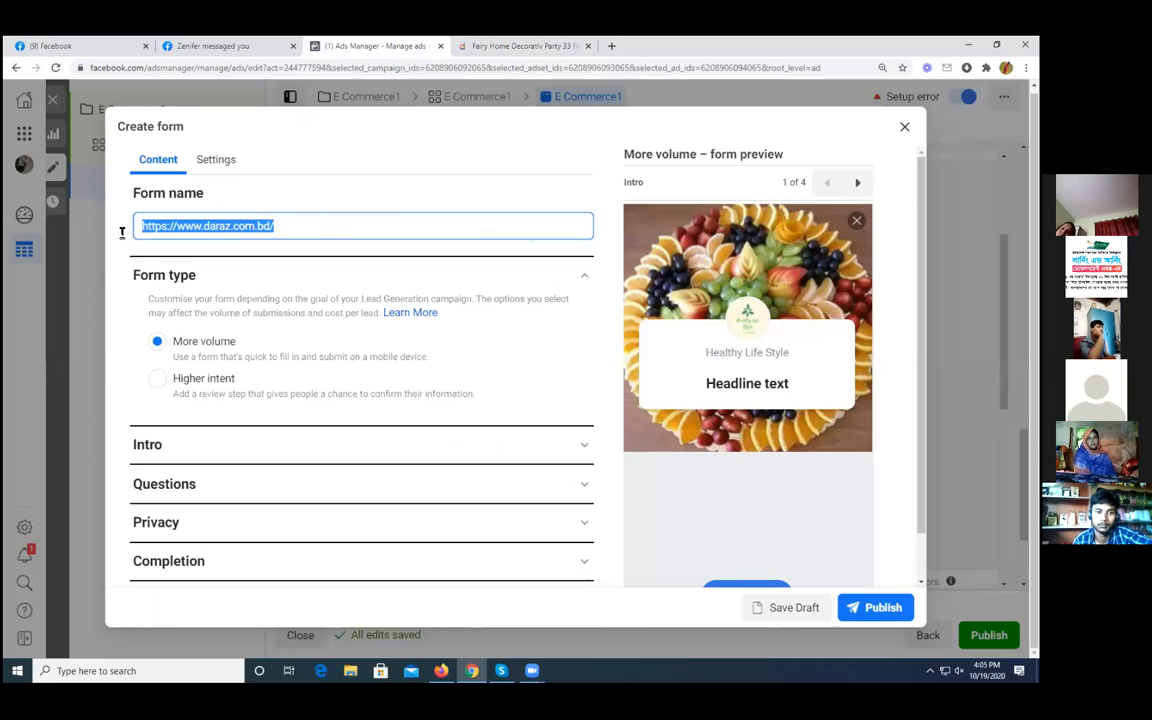
pyautogui.hotkey('ctrl', 'v')
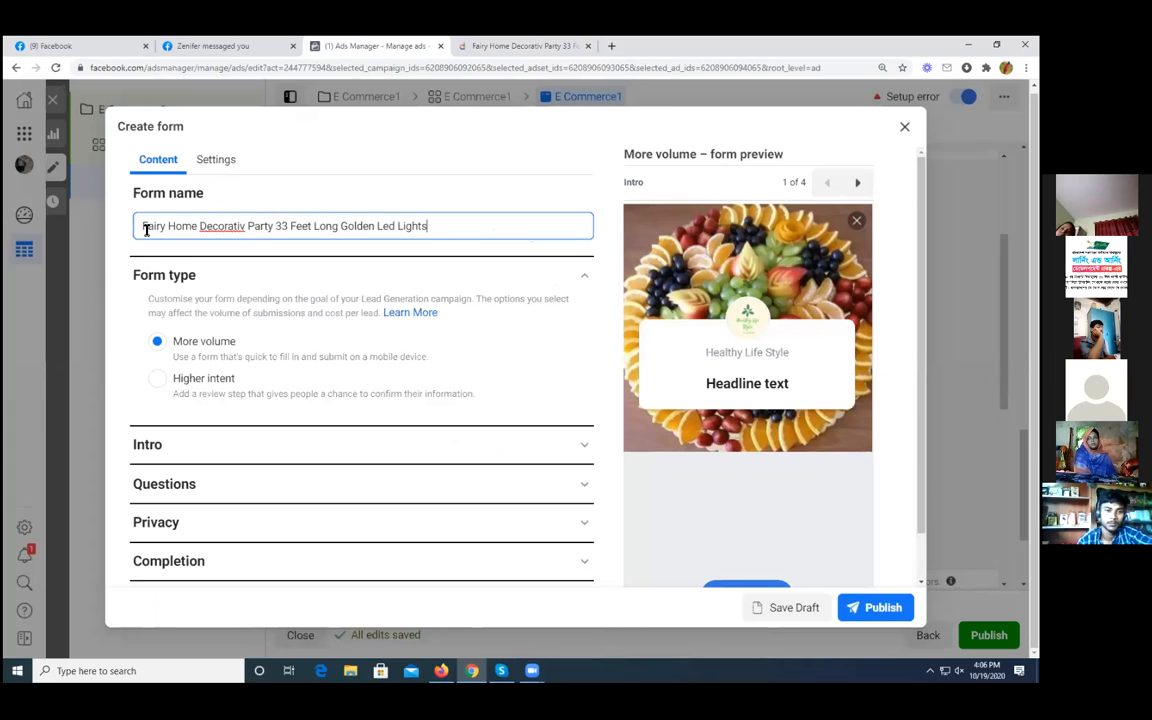
# Step: Correct the misspelled word in the form name to "Decorative" using the spelling suggestion
pyautogui.doubleClick(229, 225)
pyautogui.rightClick(232, 228)
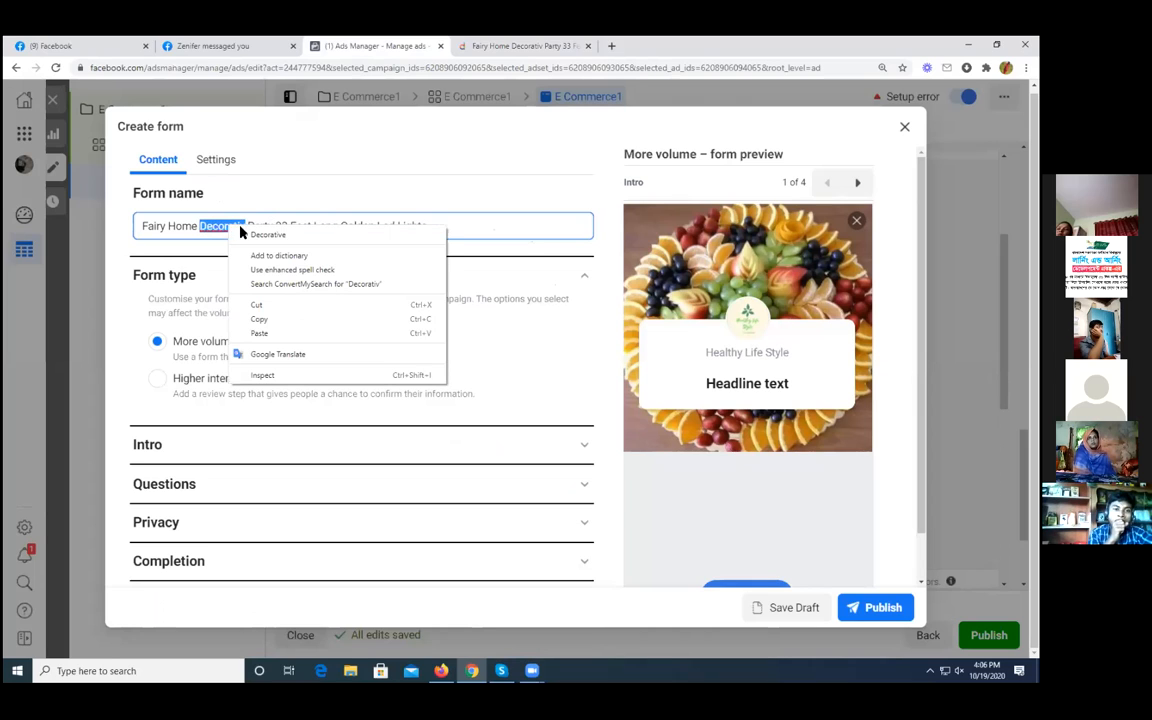
pyautogui.click(246, 234)
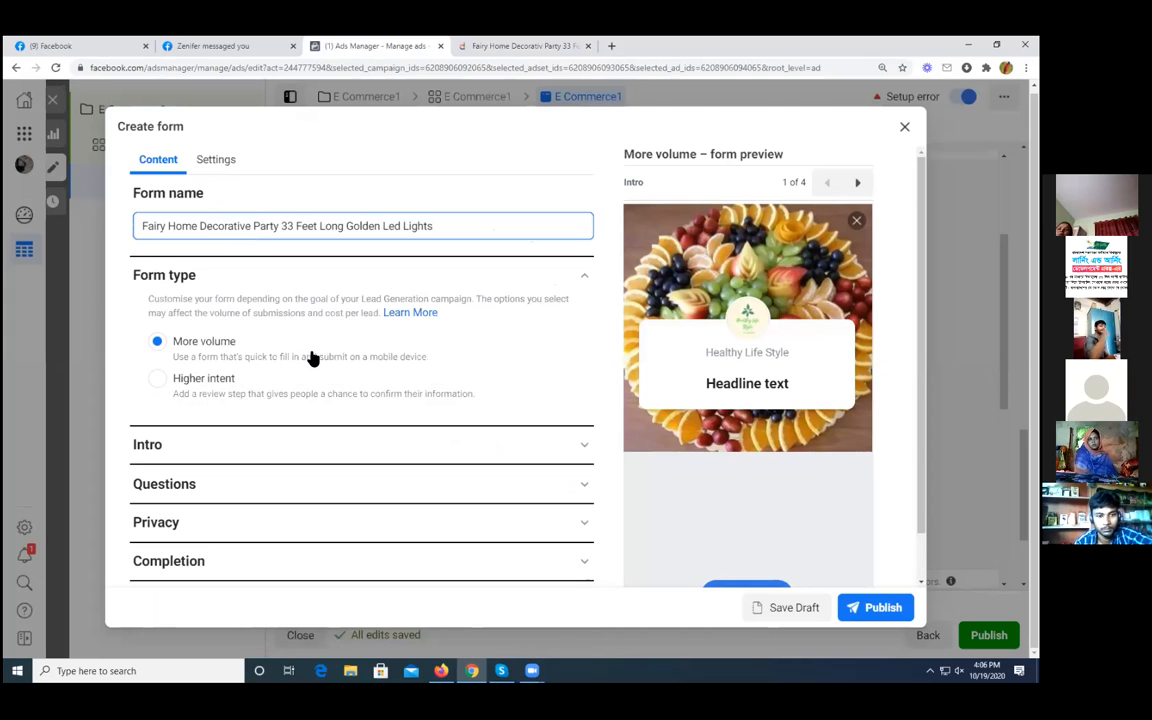
# Step: In the form's Intro greeting, enter the headline "Fairy Home Decorative Party 33 Feet Long Golden Led Lights", with the spelling of "Decorative" corrected
pyautogui.scroll(-1, 313, 357)
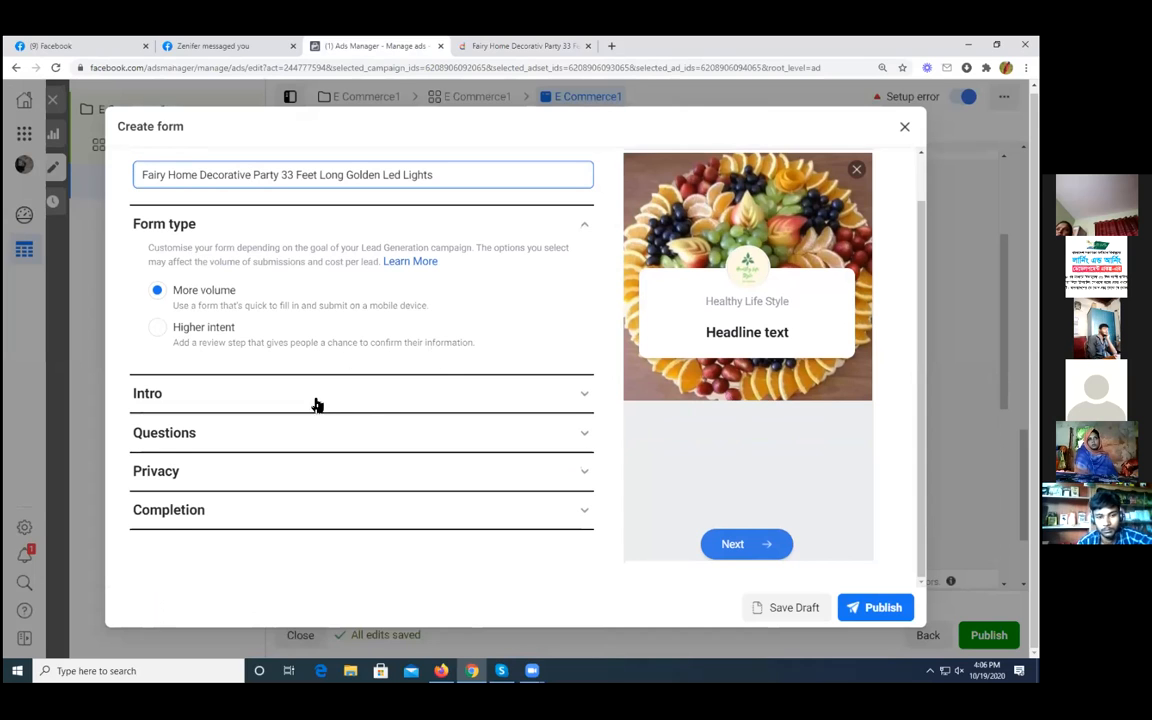
pyautogui.click(580, 396)
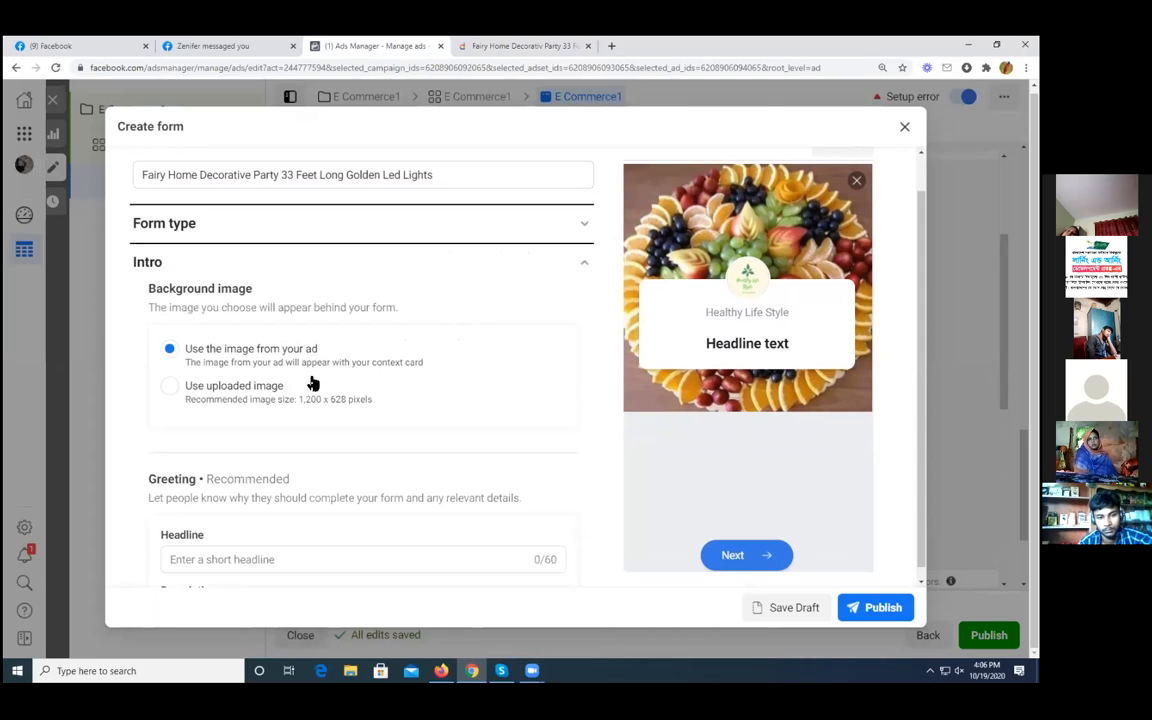
pyautogui.scroll(-1, 311, 383)
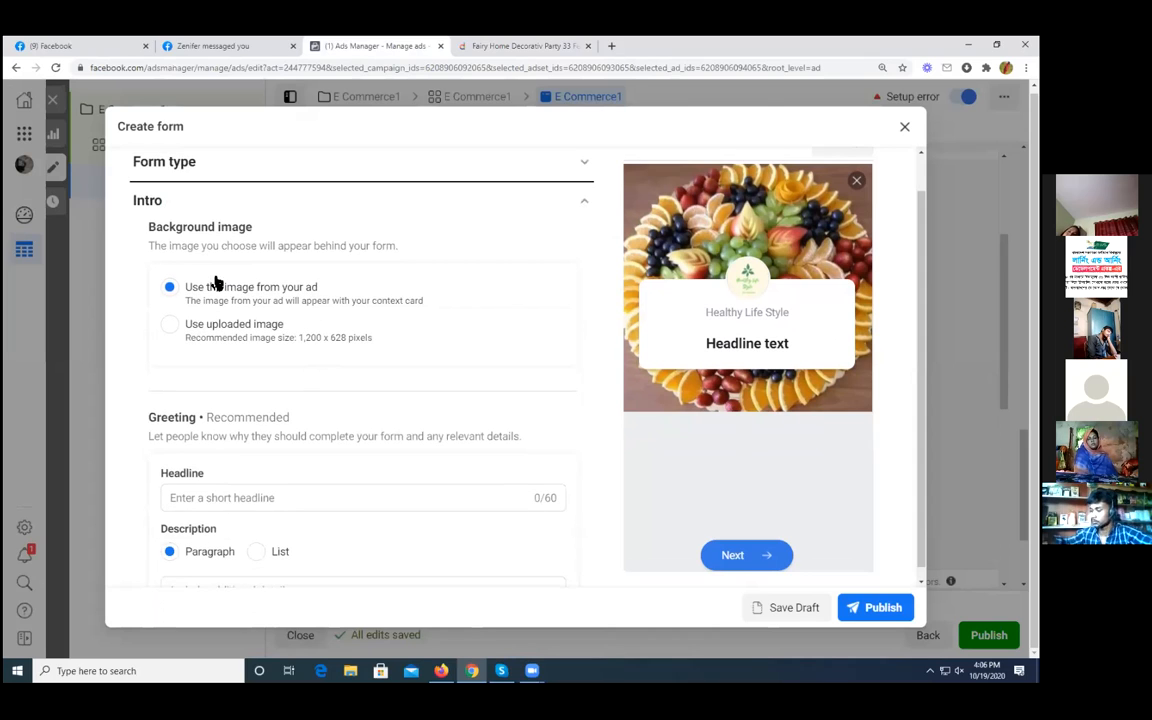
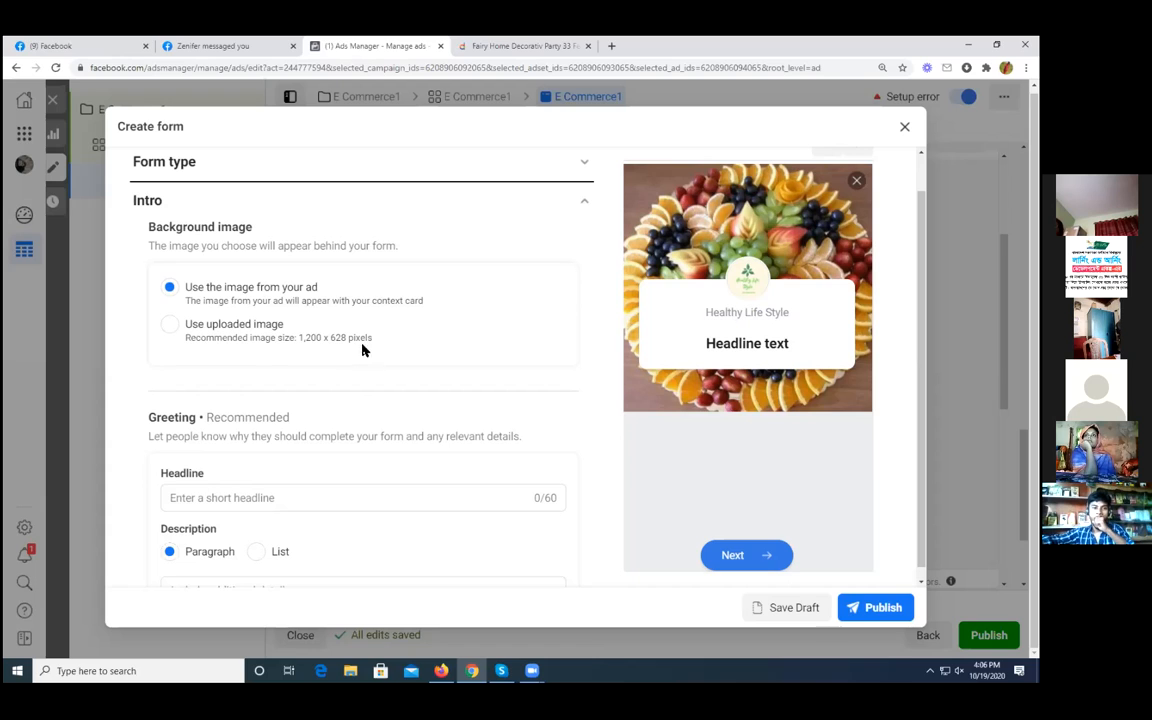
pyautogui.scroll(-1, 265, 438)
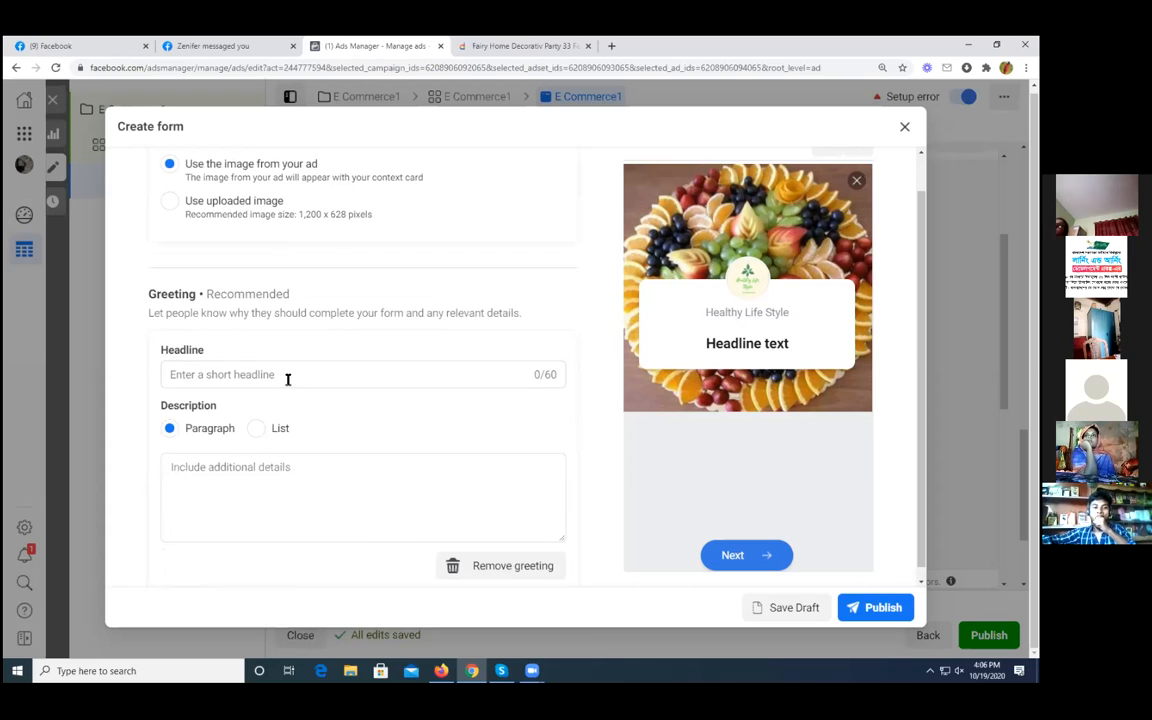
pyautogui.click(268, 373)
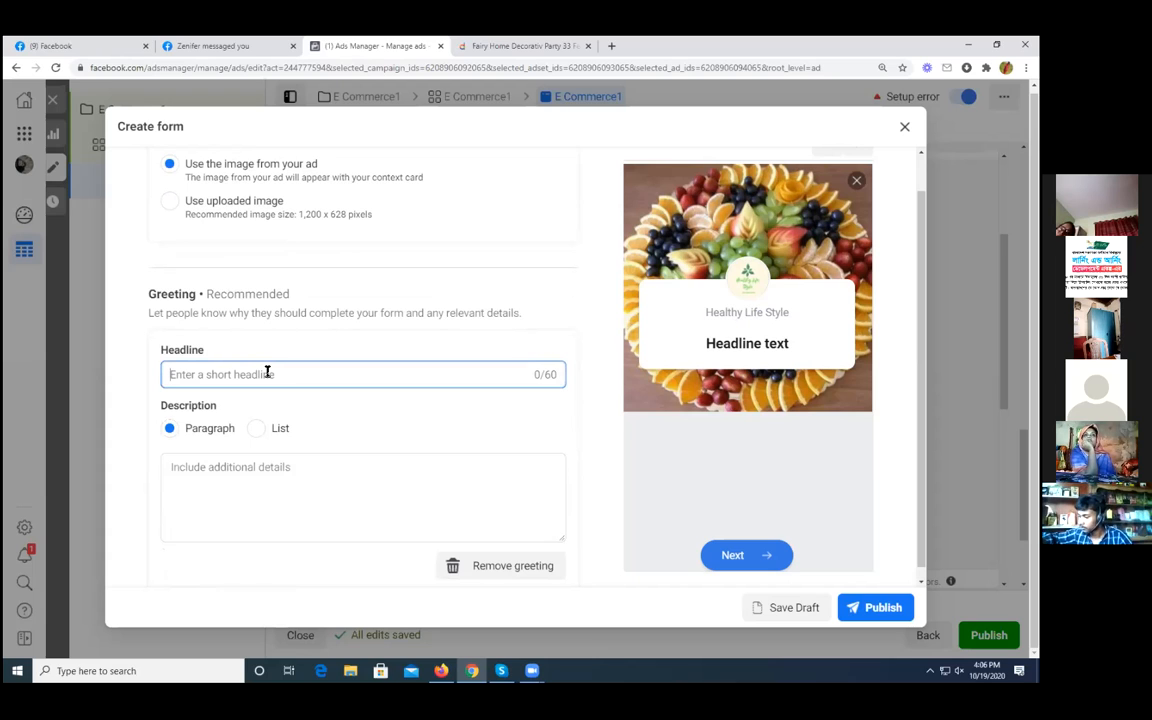
pyautogui.write('Fairy Home Decorativ Party 33 Feet Long Golden Led Lights')
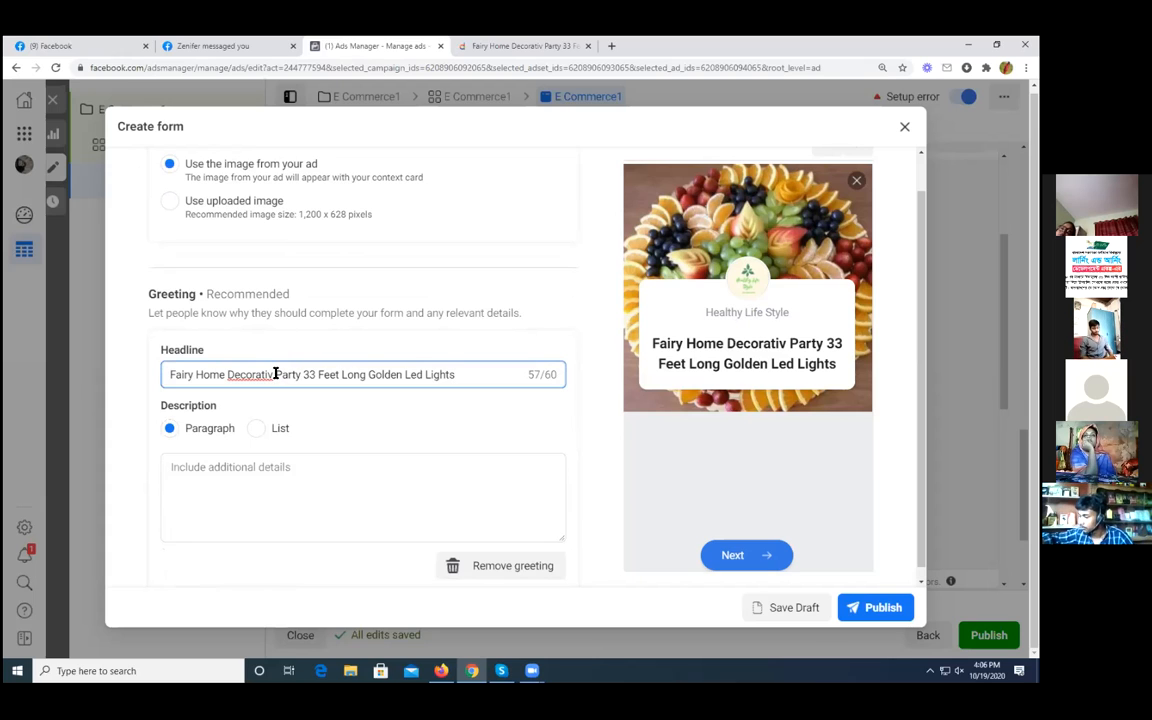
pyautogui.click(276, 374)
pyautogui.write('e')
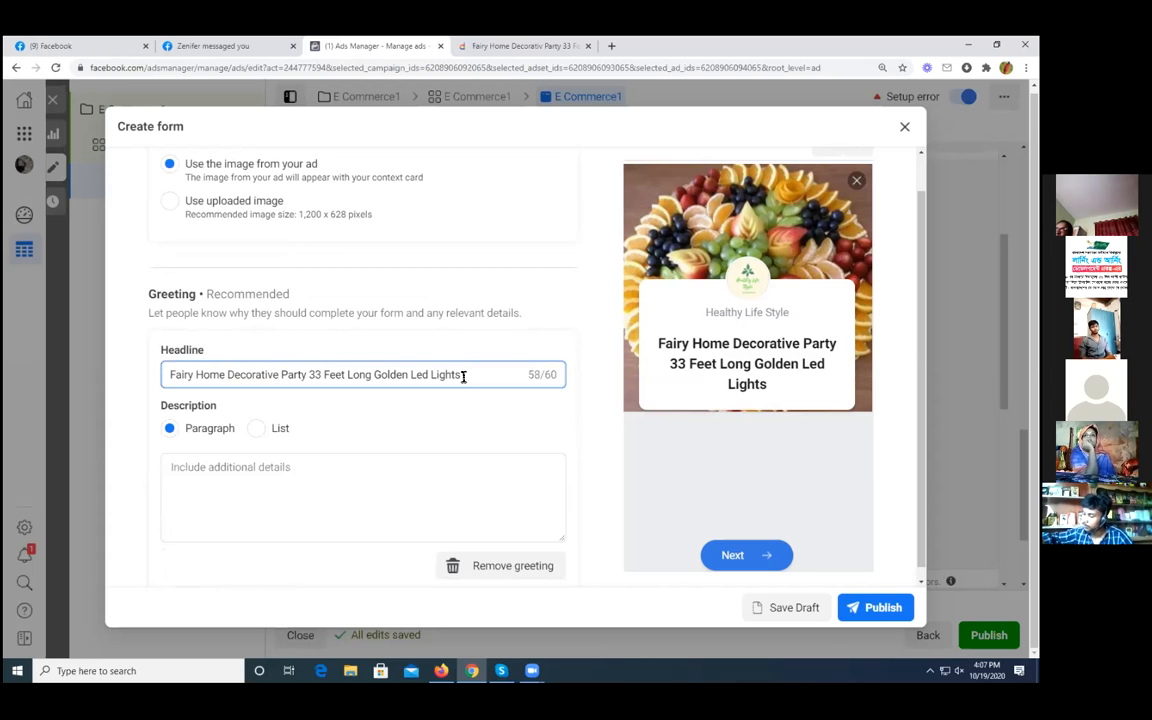
# Step: Shorten the greeting headline to "Fairy Home Decorative Party"
pyautogui.moveTo(463, 375); pyautogui.dragTo(413, 376)
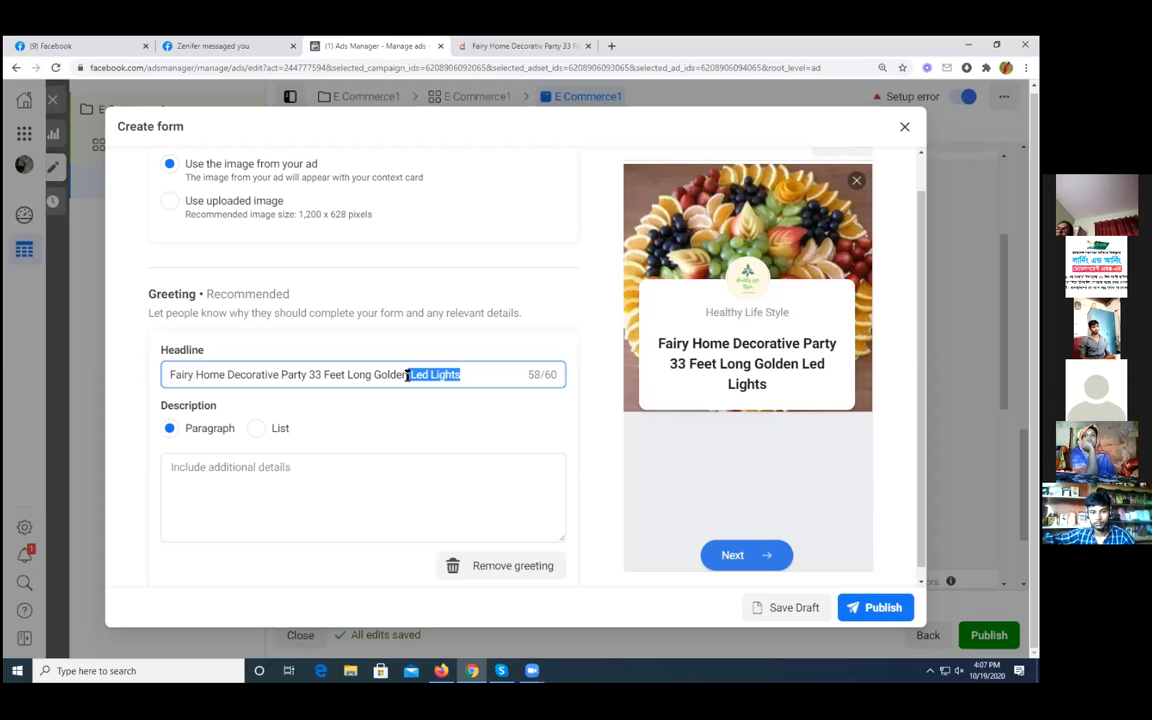
pyautogui.moveTo(407, 376); pyautogui.dragTo(387, 373)
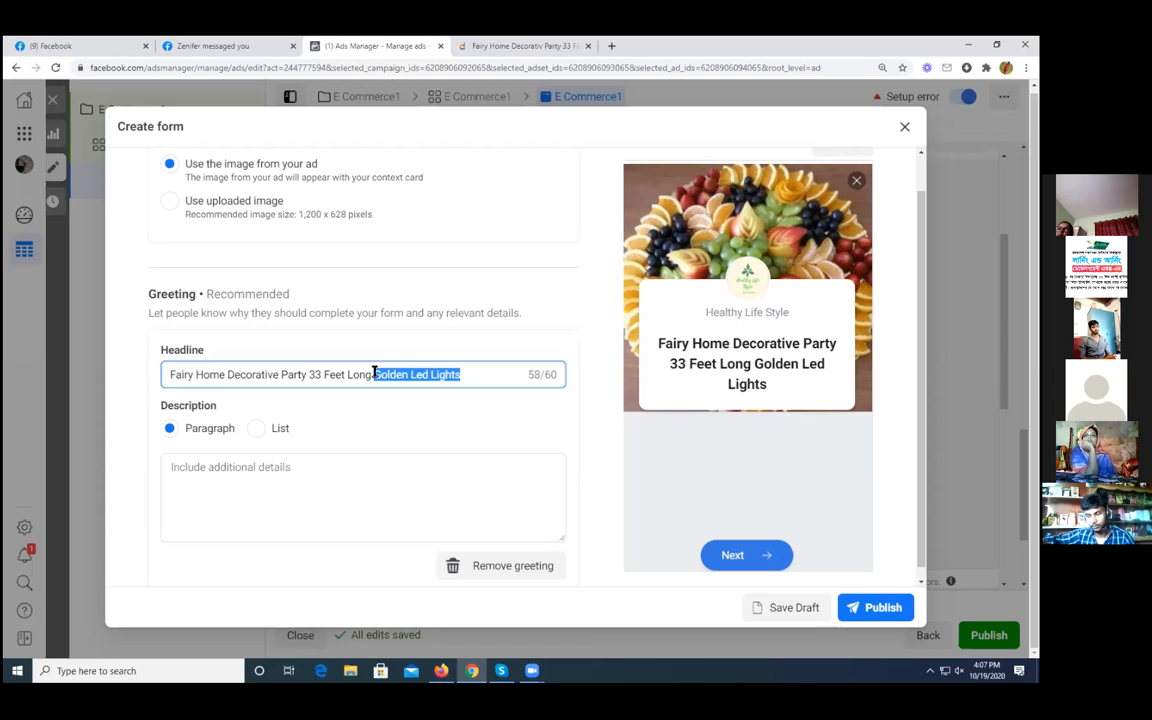
pyautogui.press('BackSpace')
pyautogui.press('BackSpace')
pyautogui.press('BackSpace')
pyautogui.press('BackSpace')
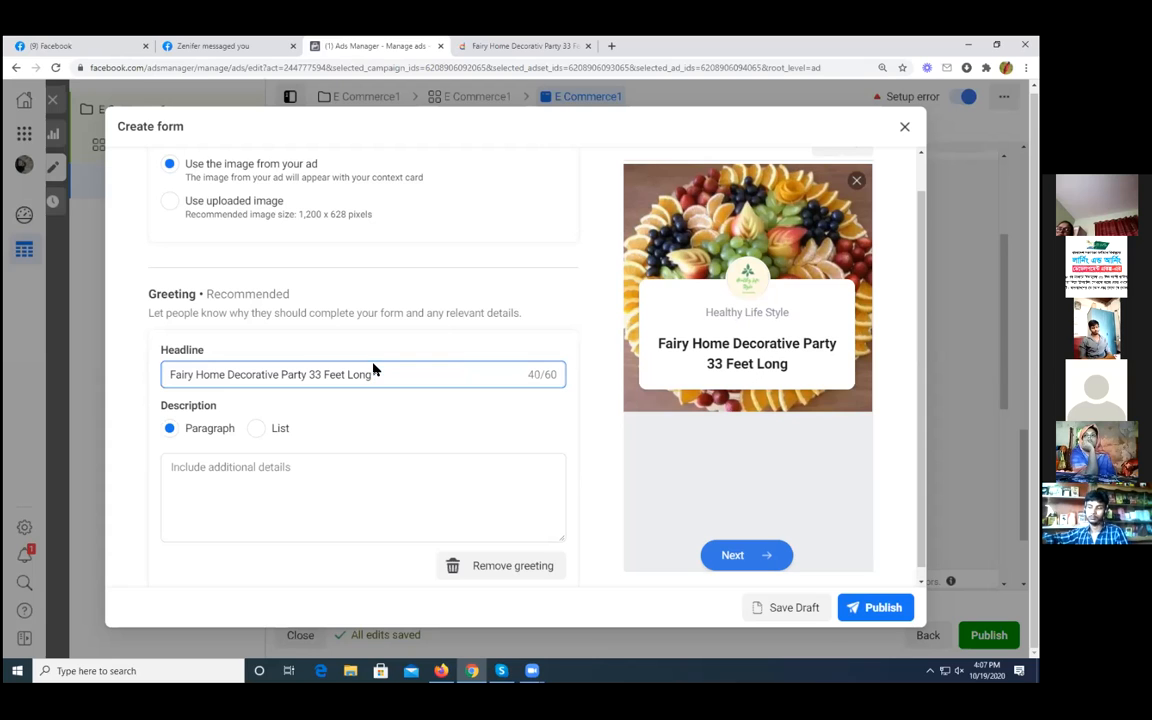
pyautogui.press('BackSpace')
pyautogui.press('BackSpace')
pyautogui.press('BackSpace')
pyautogui.press('BackSpace')
pyautogui.press('BackSpace')
pyautogui.press('BackSpace')
pyautogui.press('BackSpace')
pyautogui.press('BackSpace')
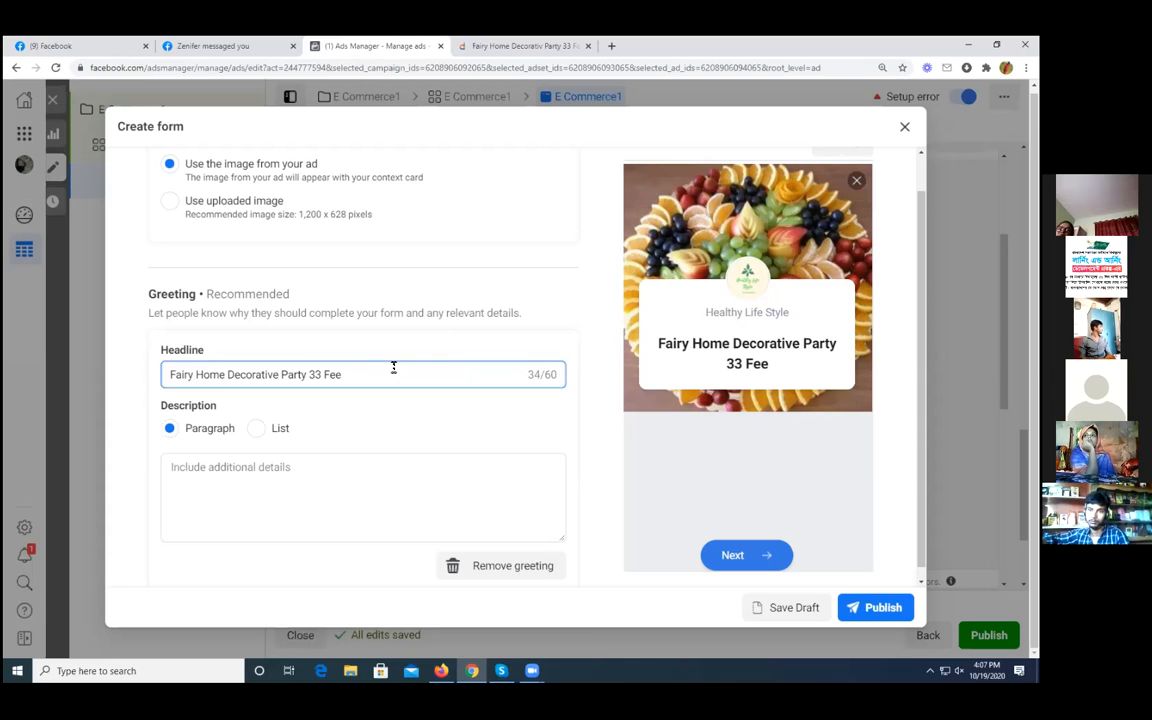
pyautogui.press('BackSpace')
pyautogui.press('BackSpace')
pyautogui.press('BackSpace')
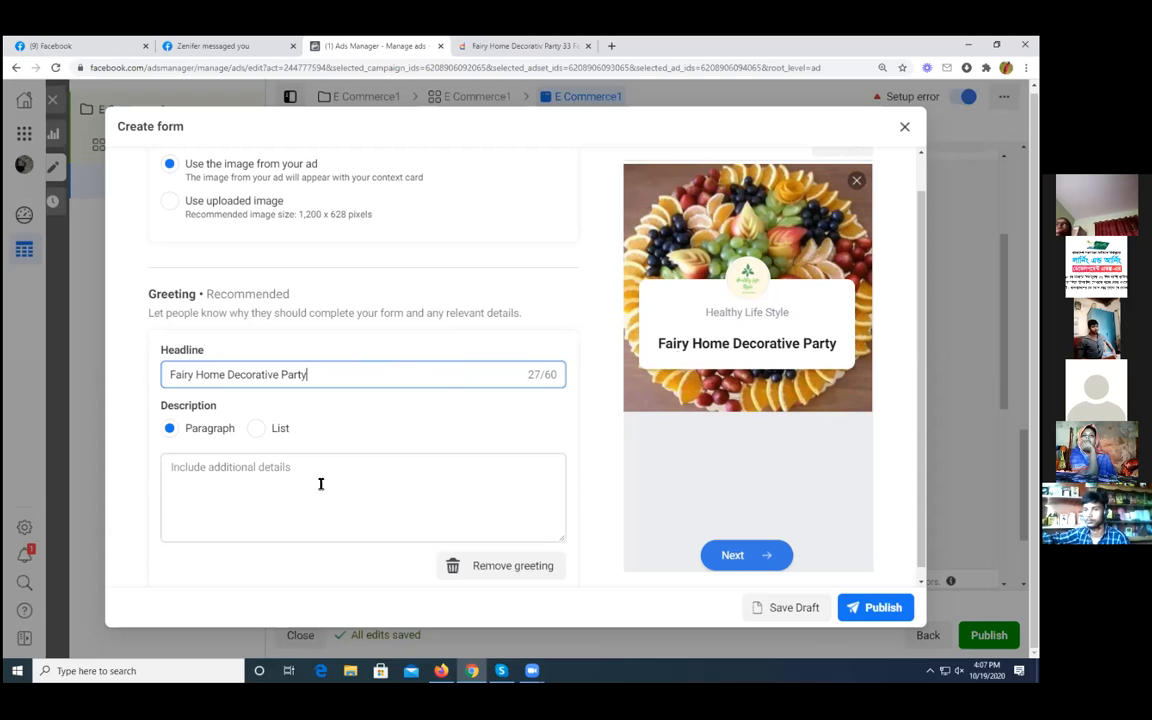
# Step: Set the greeting description to List and fill all five items with "Fairy Home Decorativ Party 33 Feet Long Golden Led Lights"
pyautogui.click(276, 477)
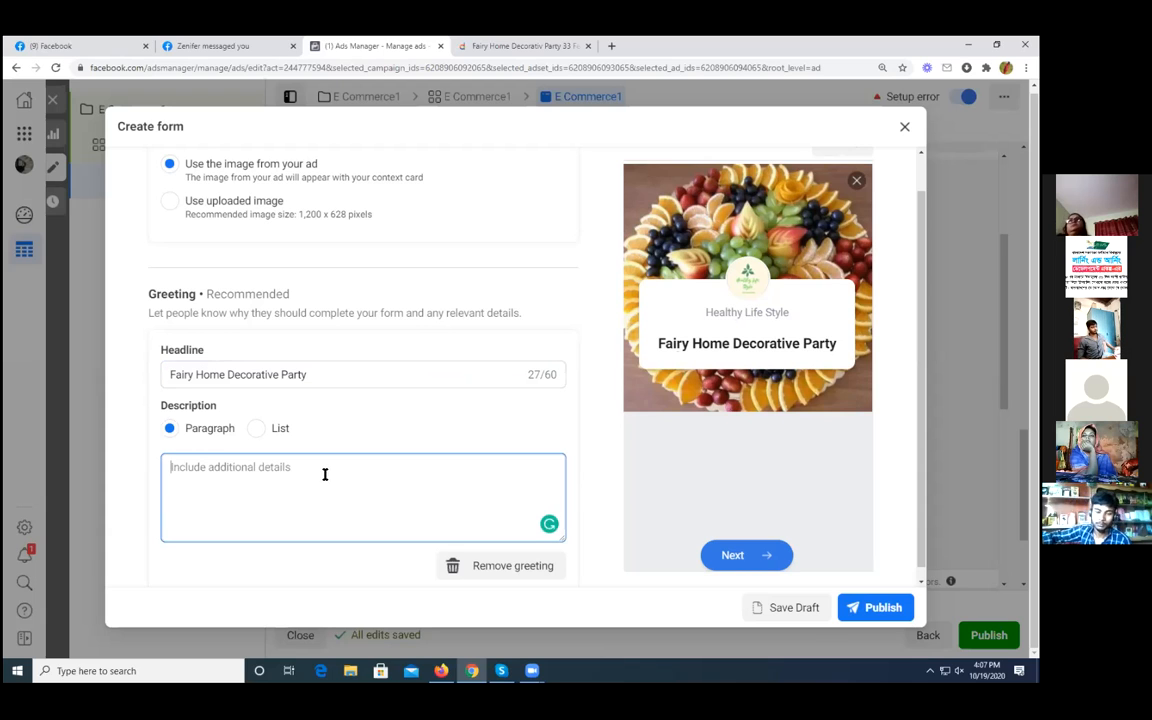
pyautogui.scroll(-1, 324, 473)
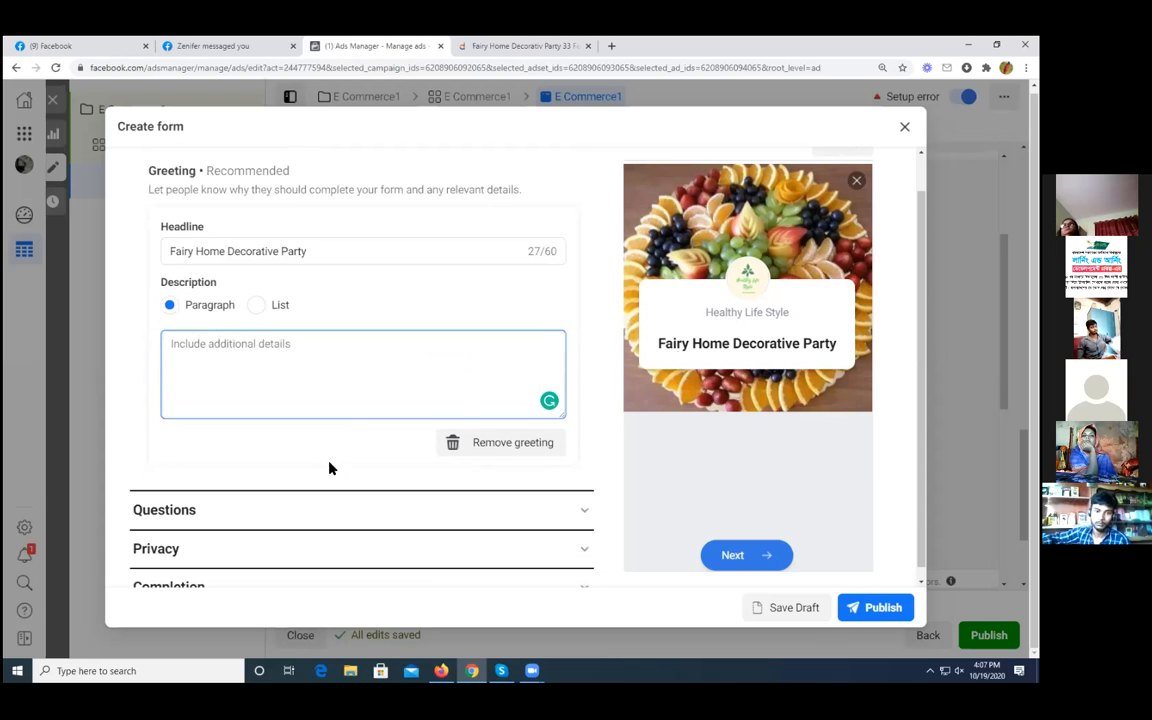
pyautogui.click(255, 311)
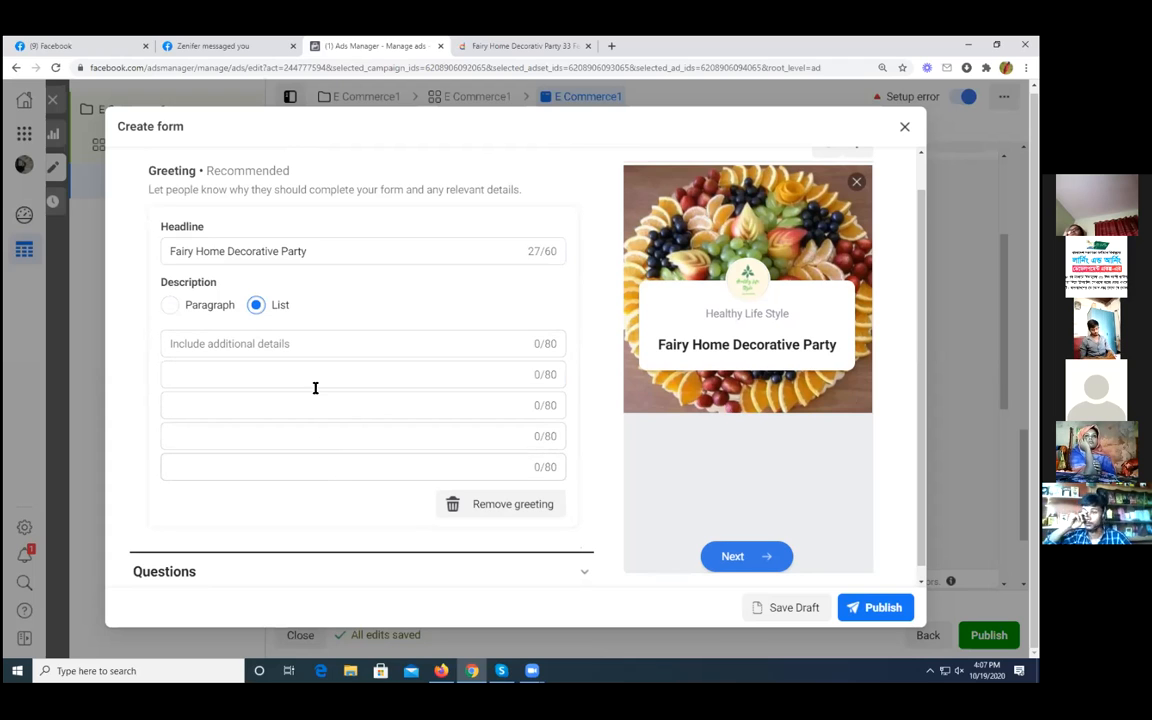
pyautogui.click(304, 343)
pyautogui.write('Fairy Home Decorativ Party 33 Feet Long Golden Led Lights')
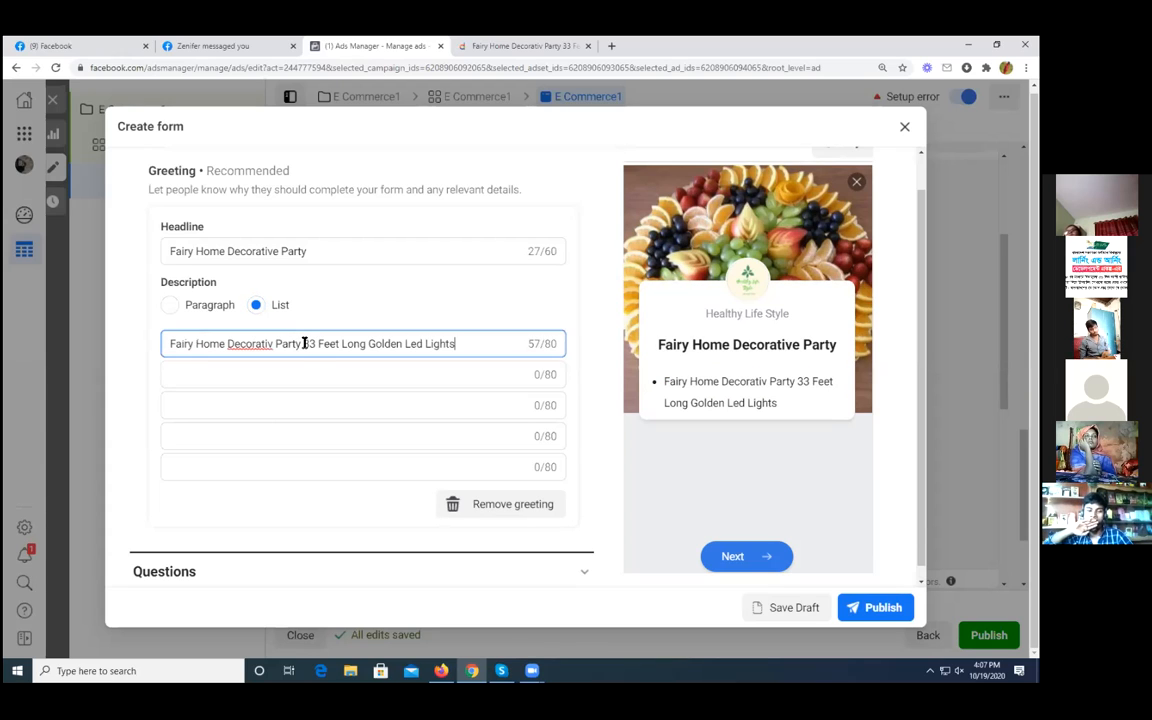
pyautogui.click(285, 373)
pyautogui.write('Fairy Home Decorativ Party 33 Feet Long Golden Led Lights')
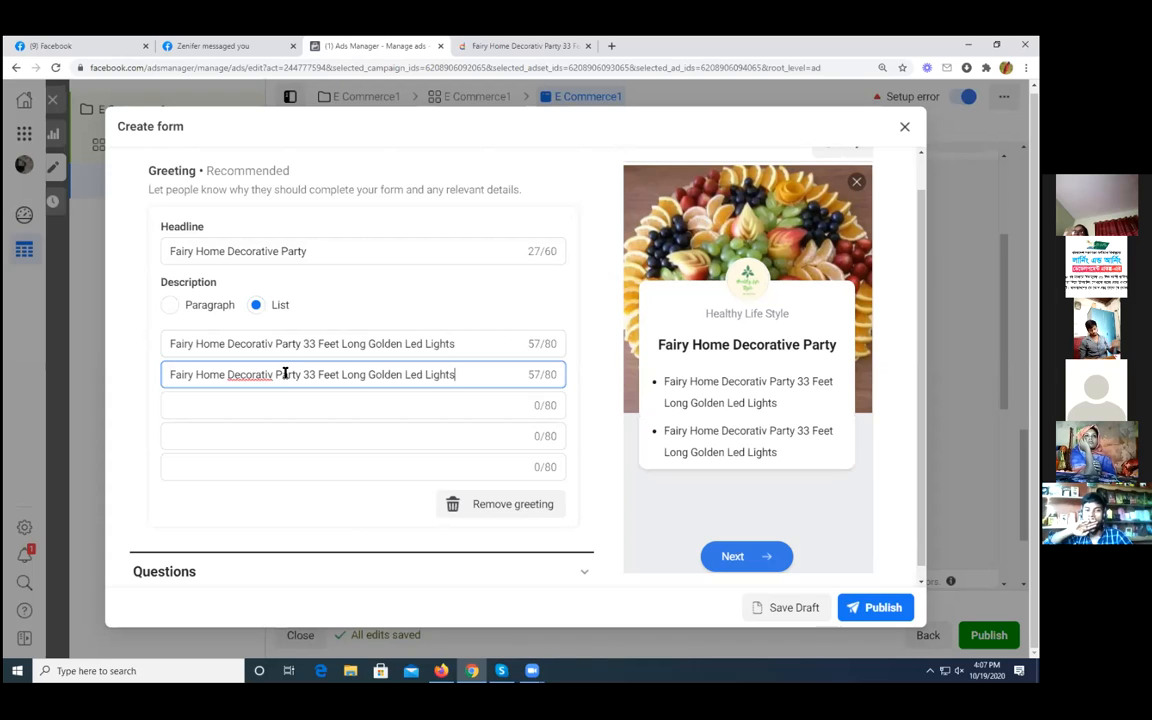
pyautogui.click(280, 405)
pyautogui.write('Fairy Home Decorativ Party 33 Feet Long Golden Led Lights')
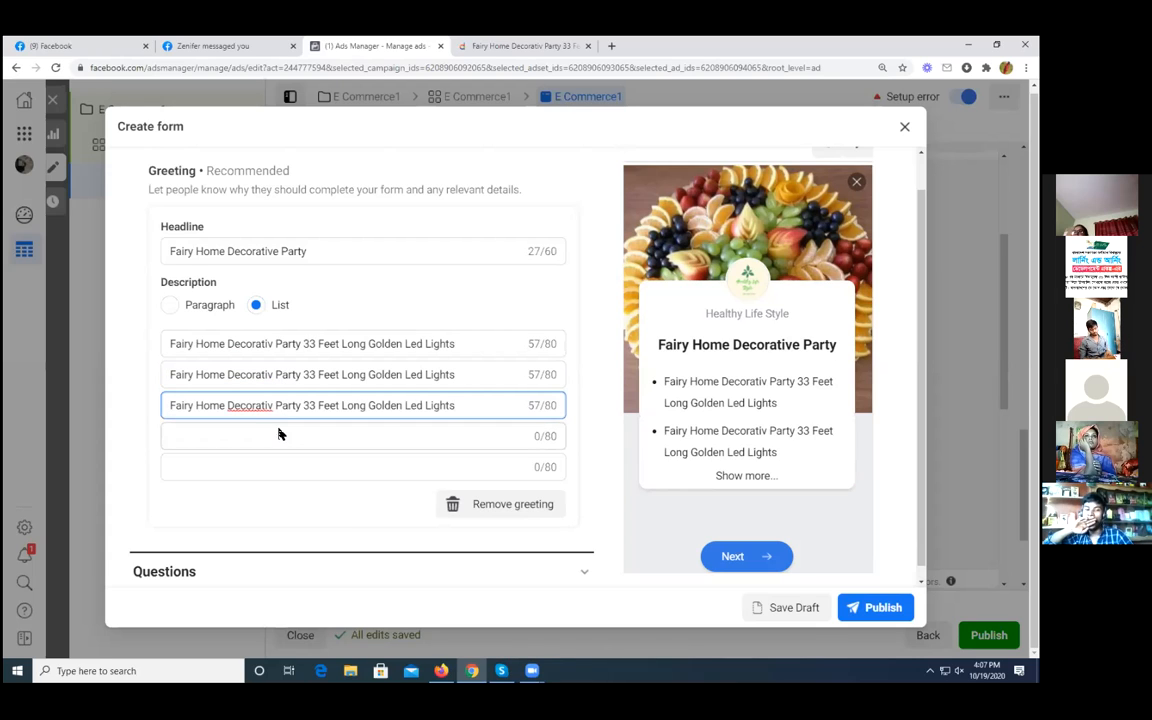
pyautogui.click(280, 434)
pyautogui.write('Fairy Home Decorativ Party 33 Feet Long Golden Led Lights')
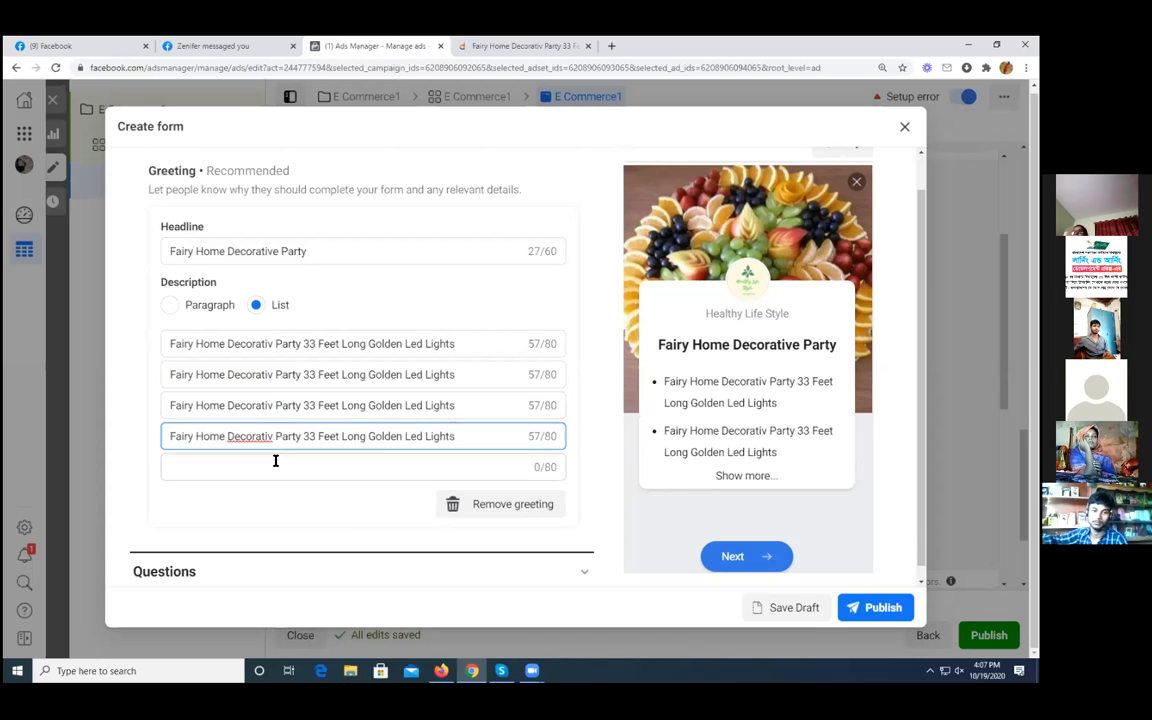
pyautogui.click(276, 461)
pyautogui.write('Fairy Home Decorativ Party 33 Feet Long Golden Led Lights')
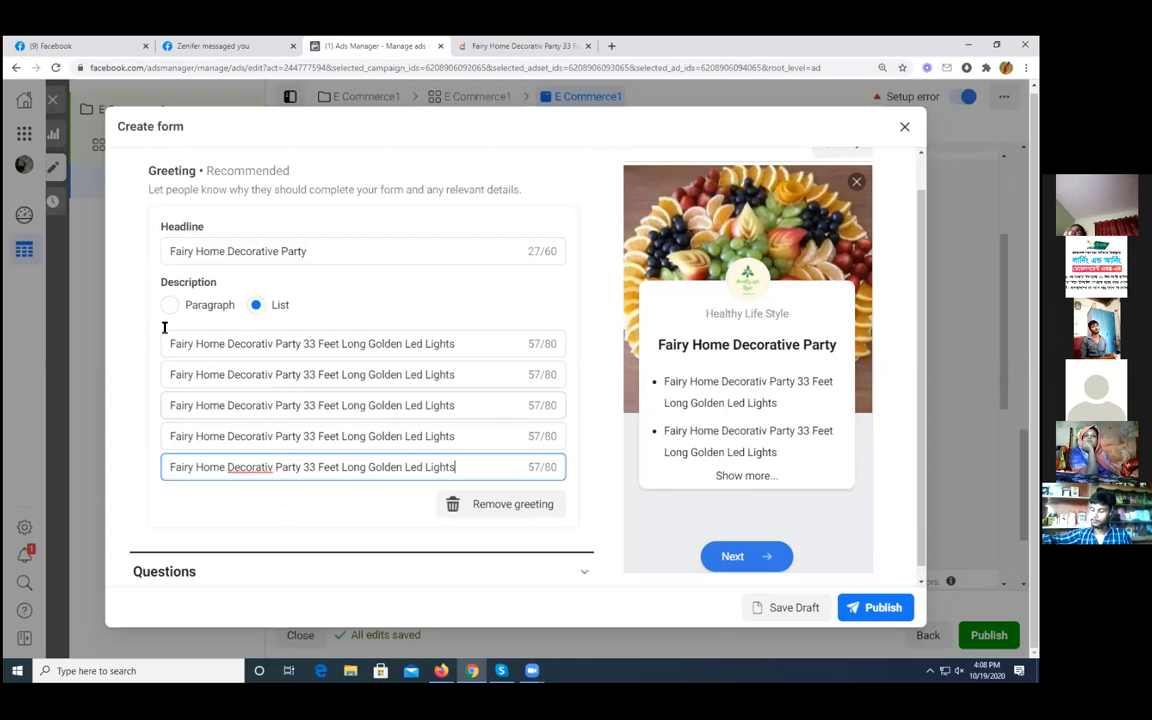
# Step: In the form's Questions section, enter "Please Enter Your Information" as the description of the prefill questions
pyautogui.scroll(-1, 286, 436)
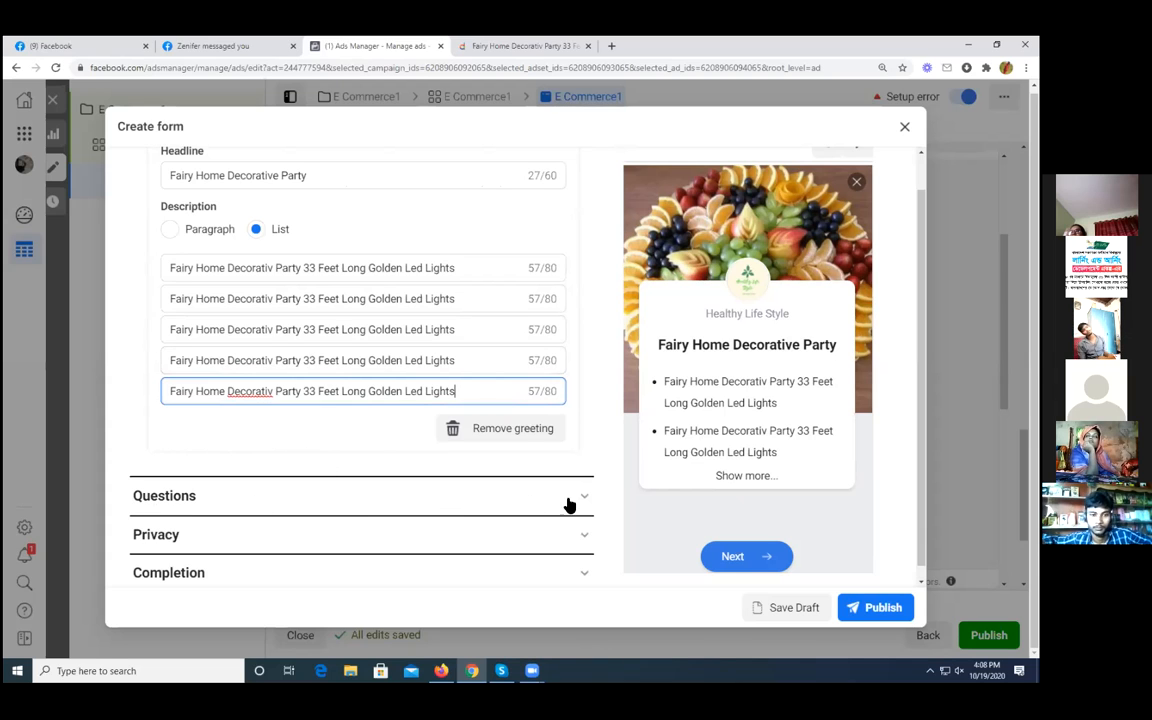
pyautogui.click(581, 496)
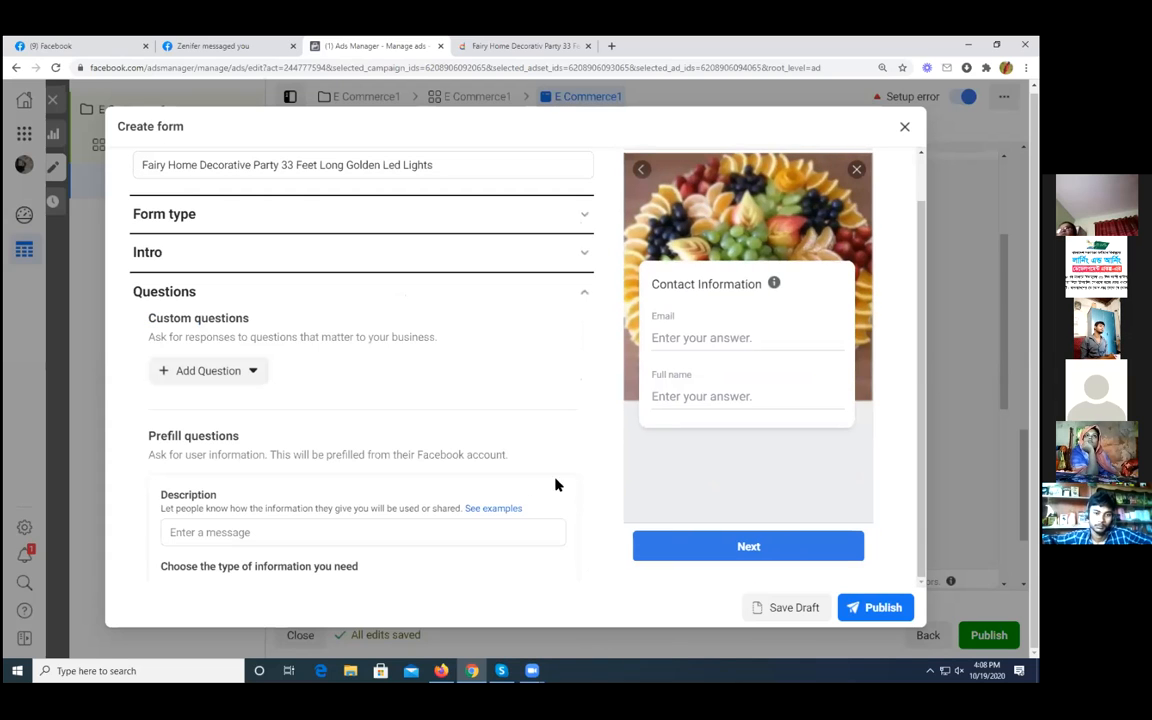
pyautogui.scroll(-1, 345, 396)
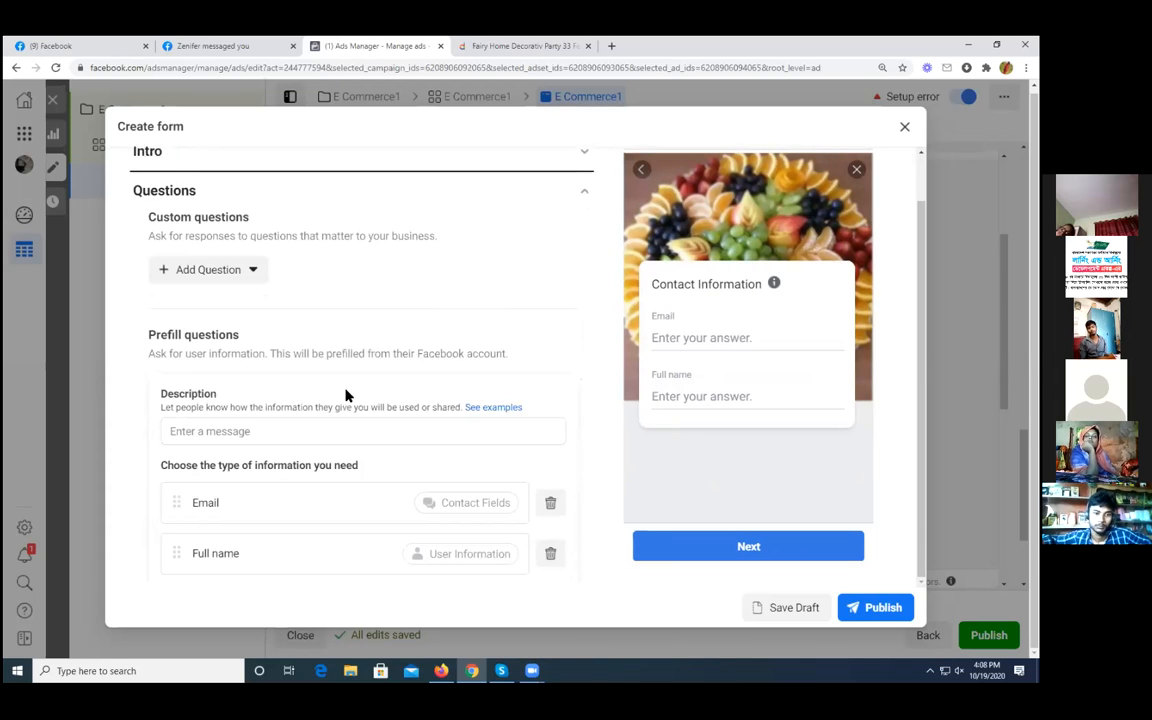
pyautogui.scroll(-1, 345, 396)
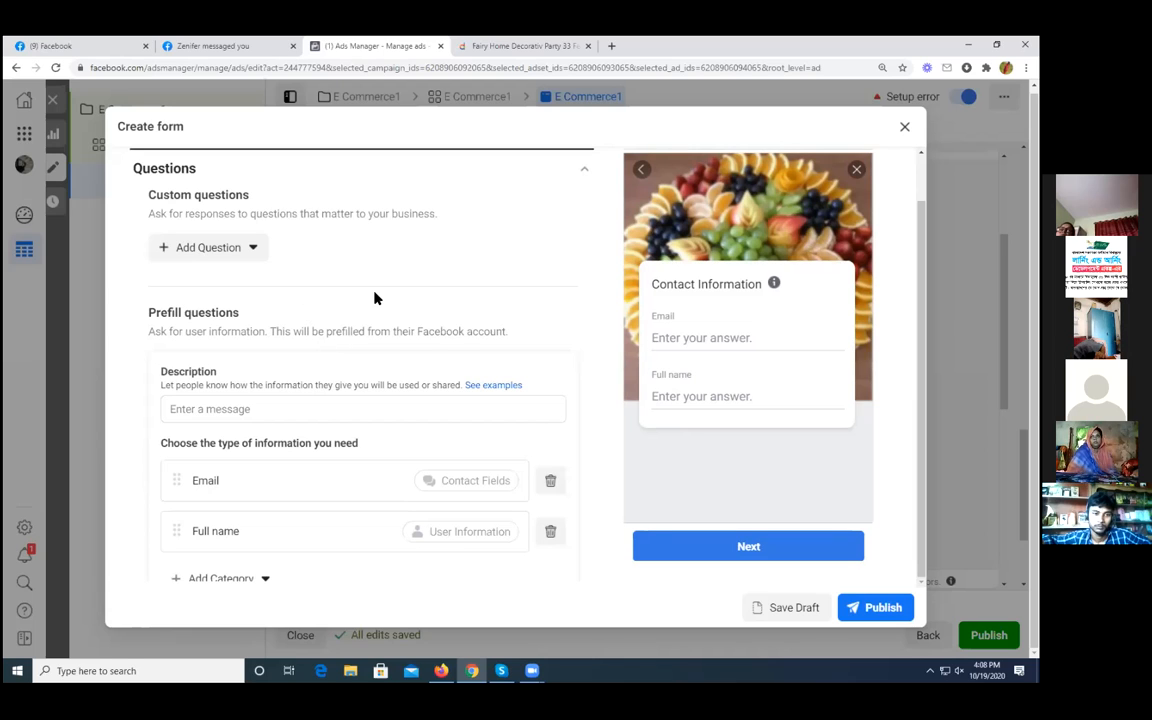
pyautogui.scroll(-1, 370, 288)
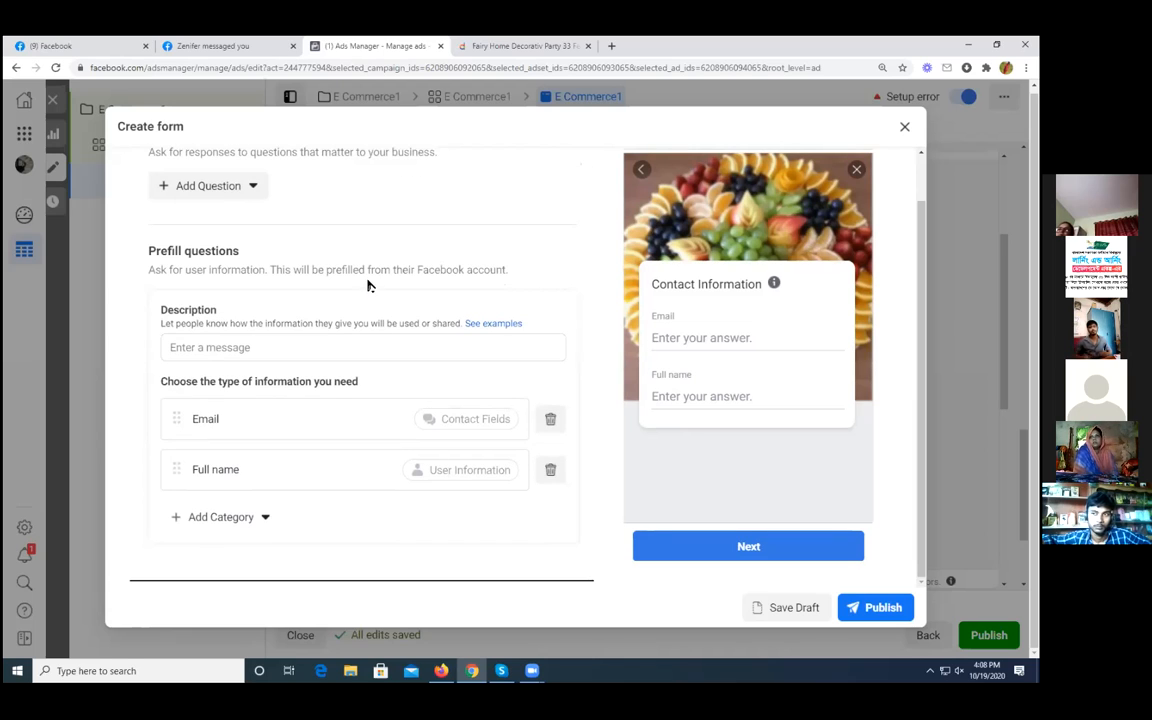
pyautogui.scroll(-1, 329, 266)
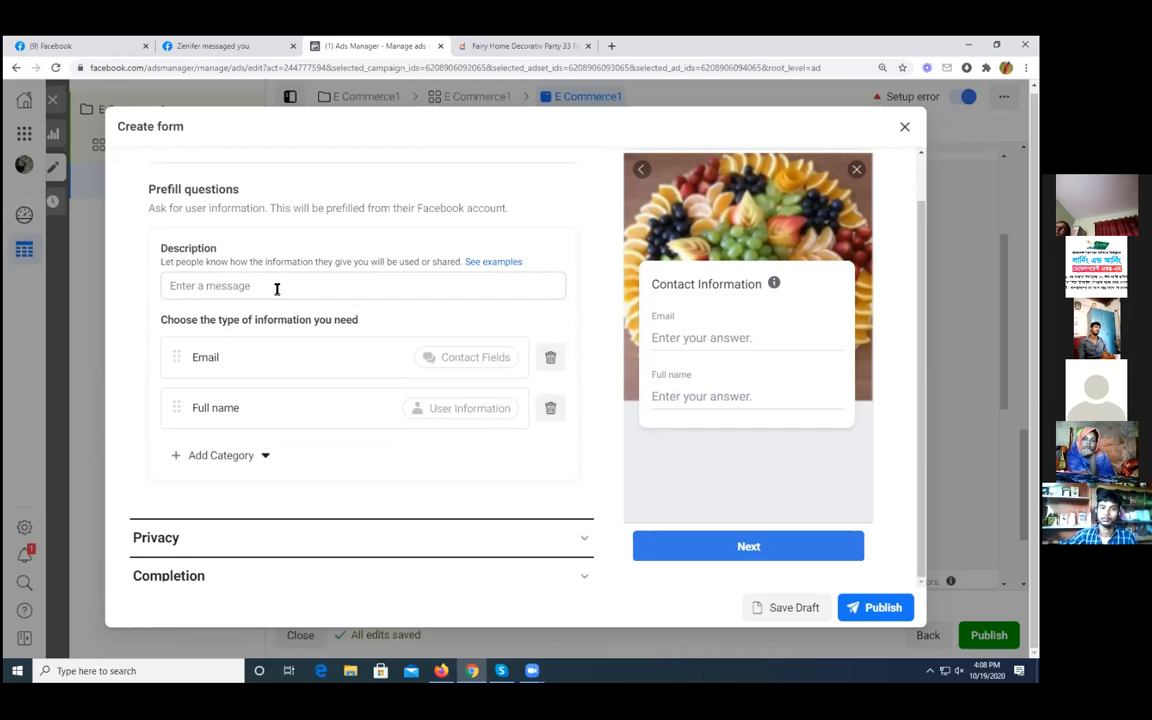
pyautogui.click(275, 283)
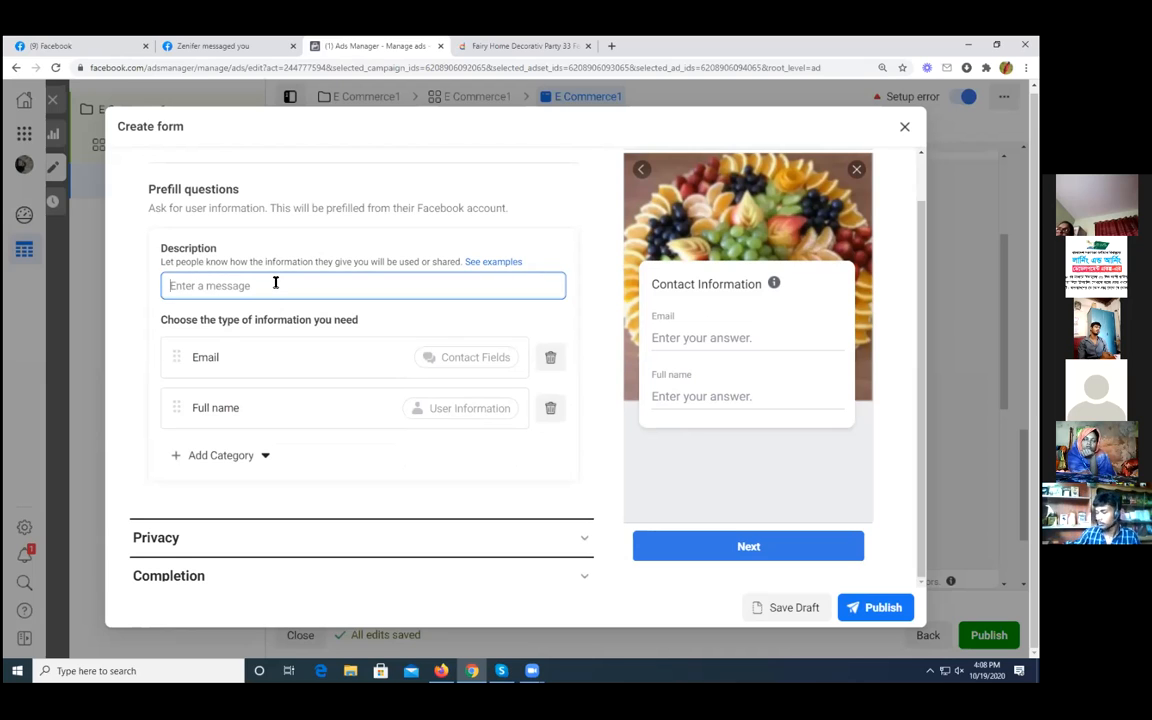
pyautogui.write('Please Enter Your')
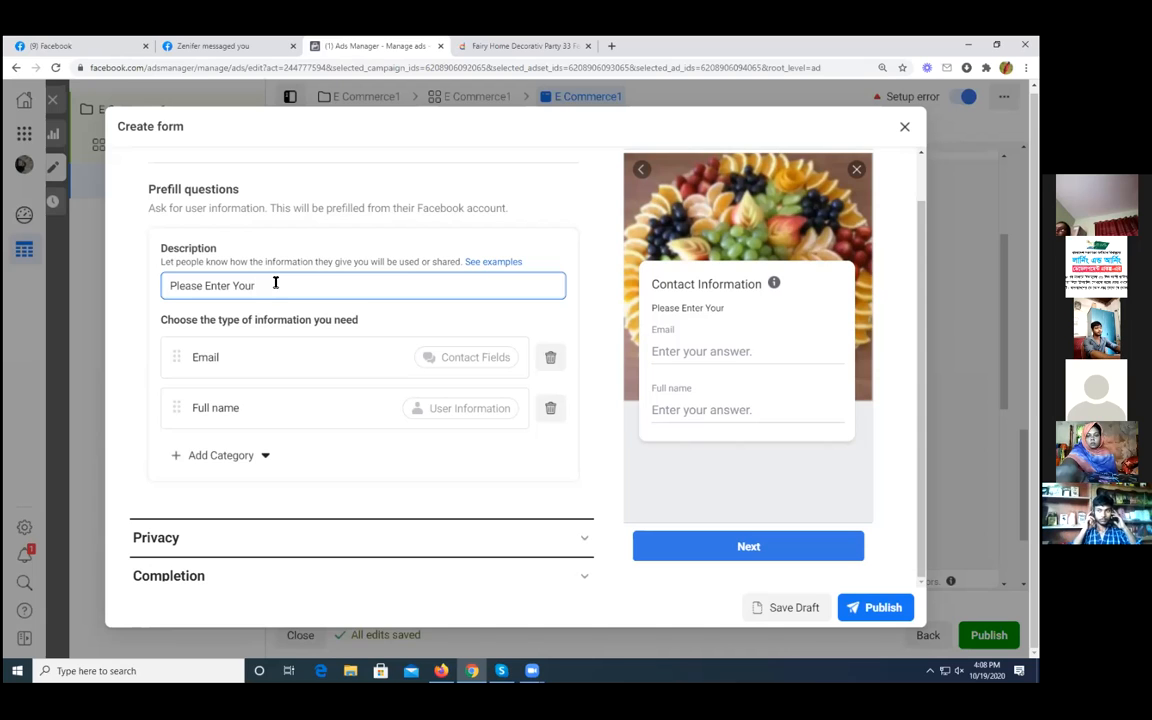
pyautogui.write('Parnam')
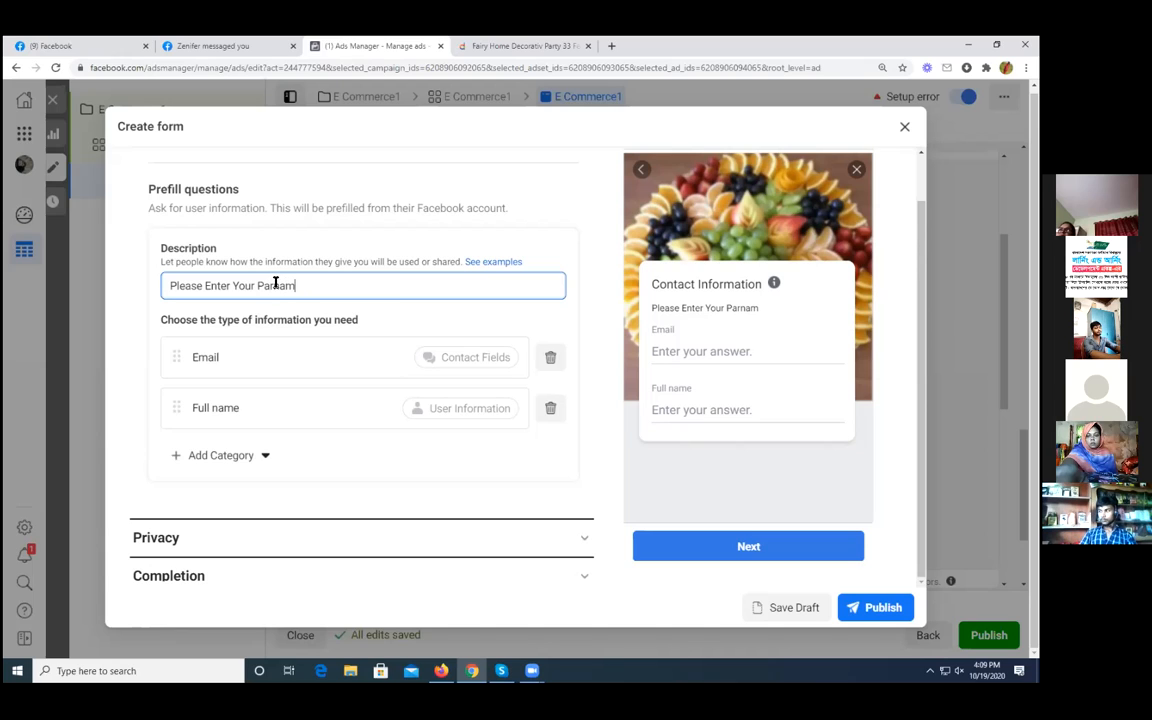
pyautogui.press('BackSpace')
pyautogui.press('BackSpace')
pyautogui.press('BackSpace')
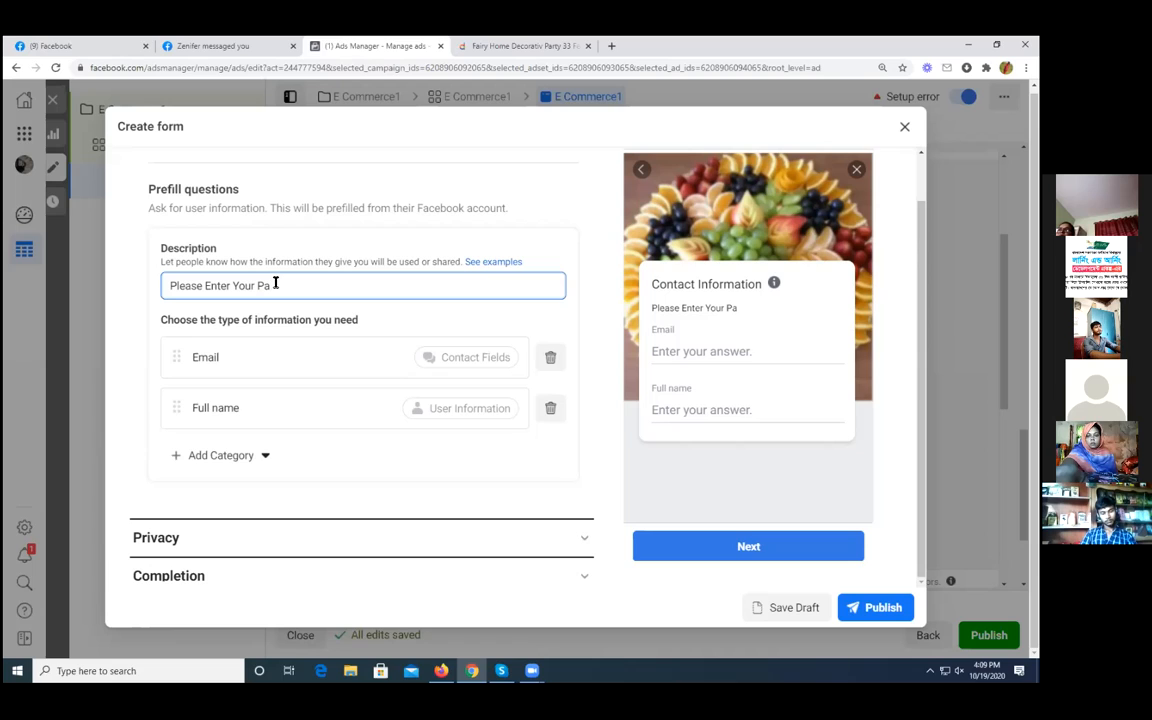
pyautogui.press('BackSpace')
pyautogui.write('Info')
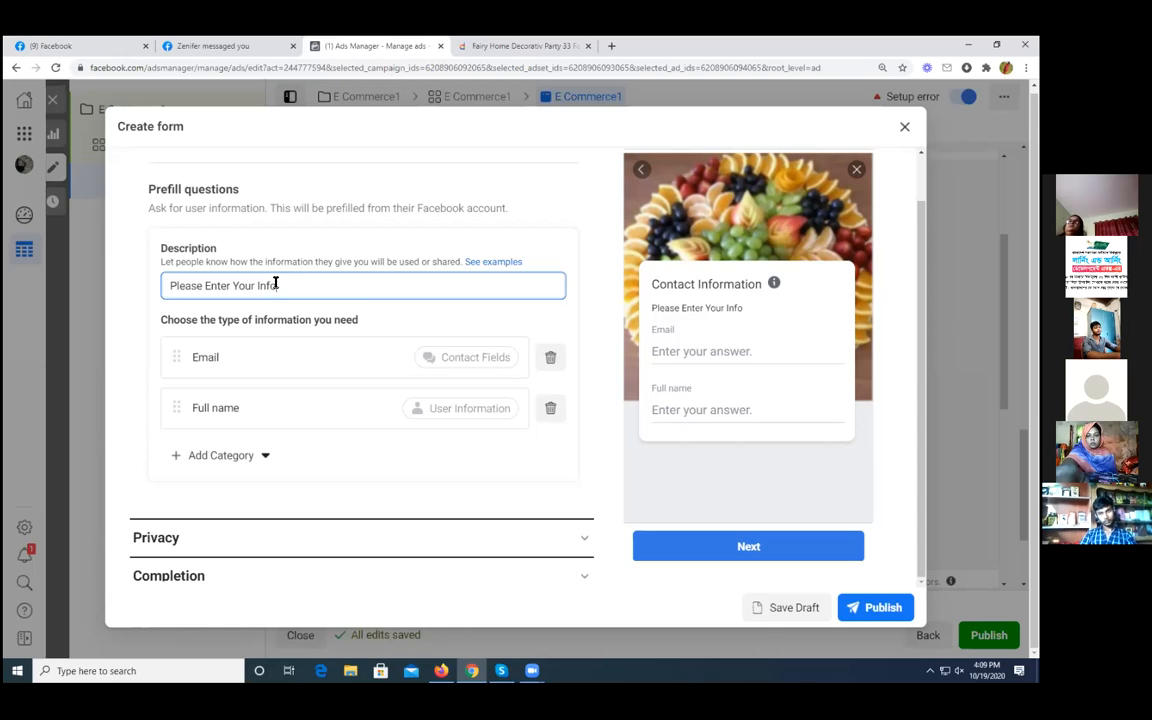
pyautogui.write('ion')
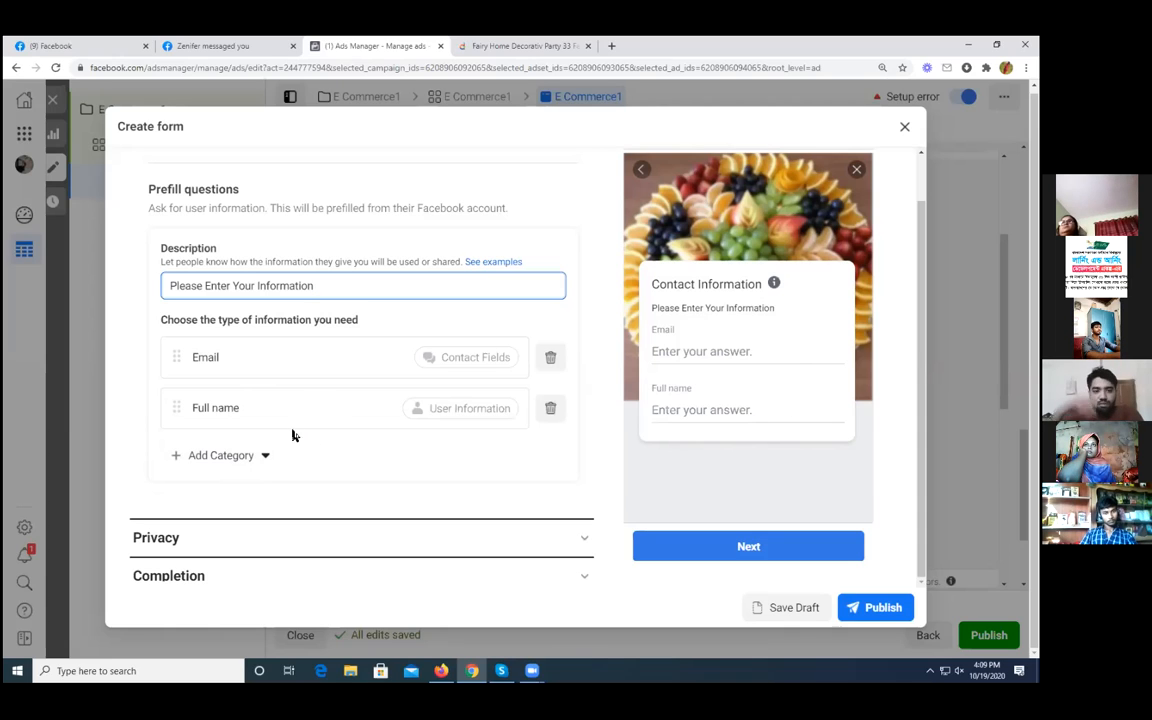
# Step: Add the contact fields Phone number, Street address and Country to the prefill questions
pyautogui.click(212, 459)
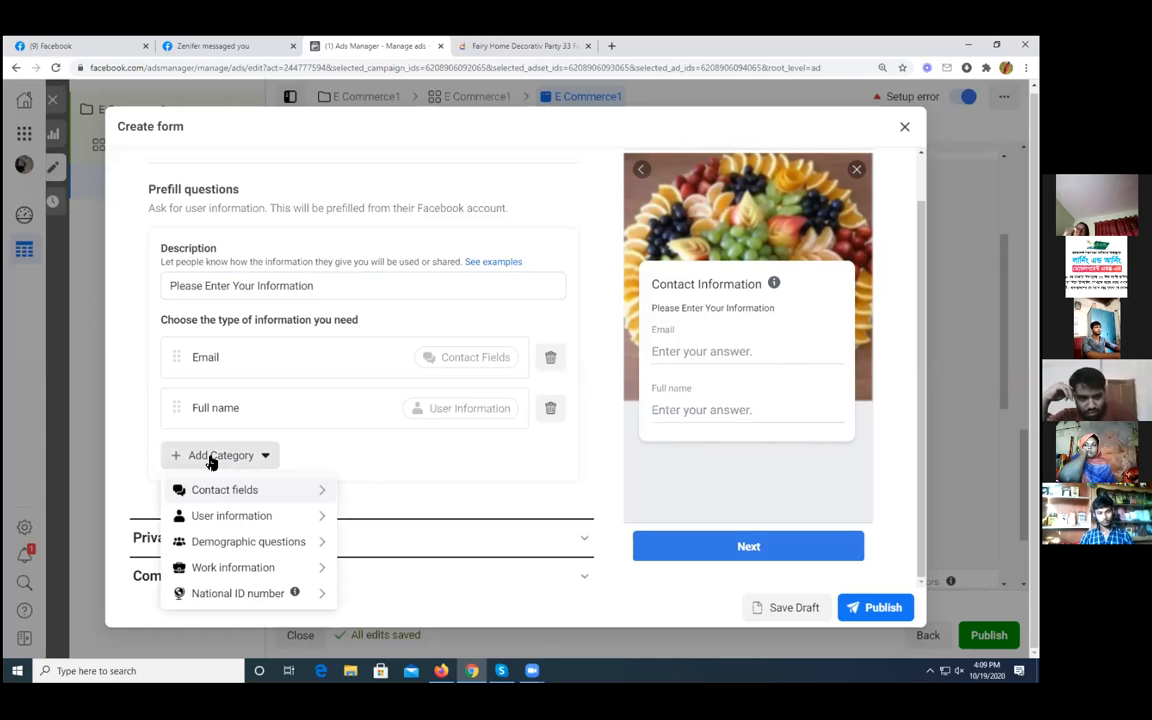
pyautogui.moveTo(212, 490)
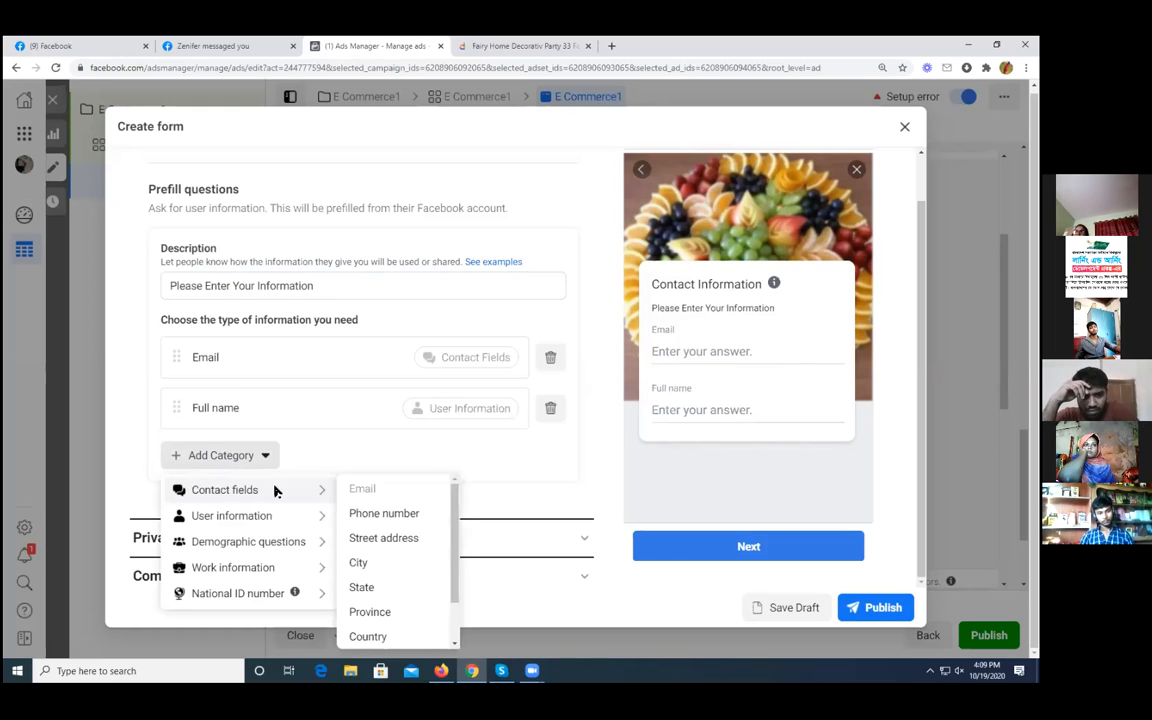
pyautogui.click(383, 515)
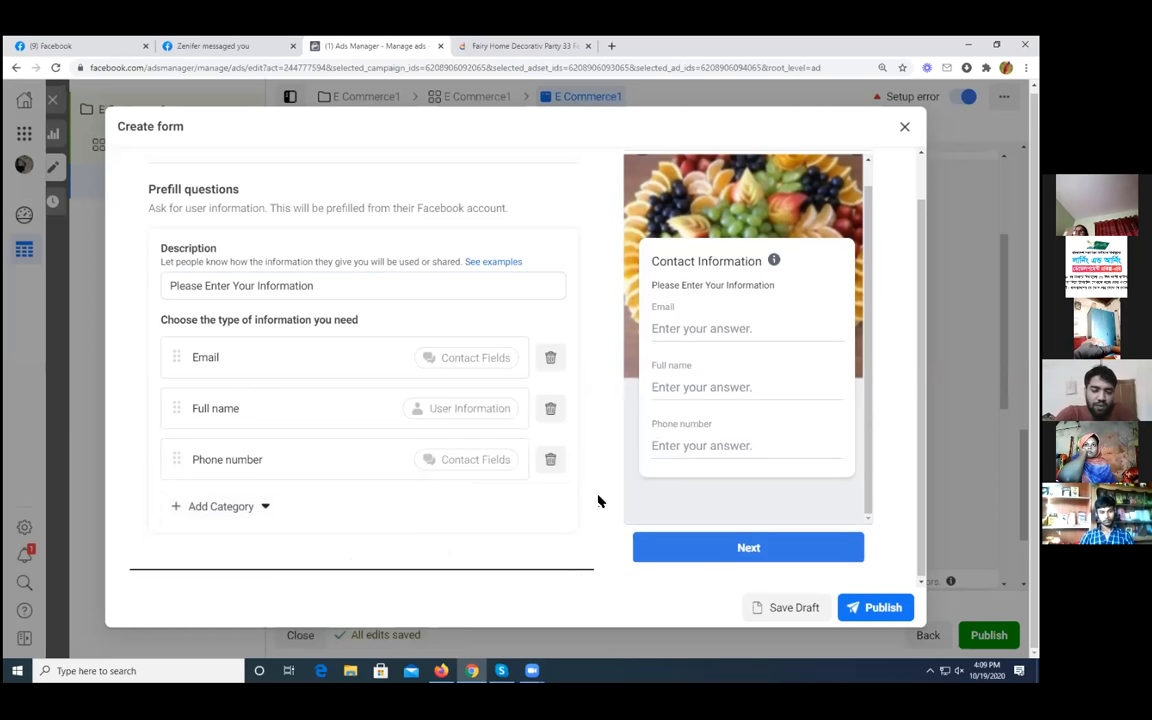
pyautogui.scroll(-1, 255, 453)
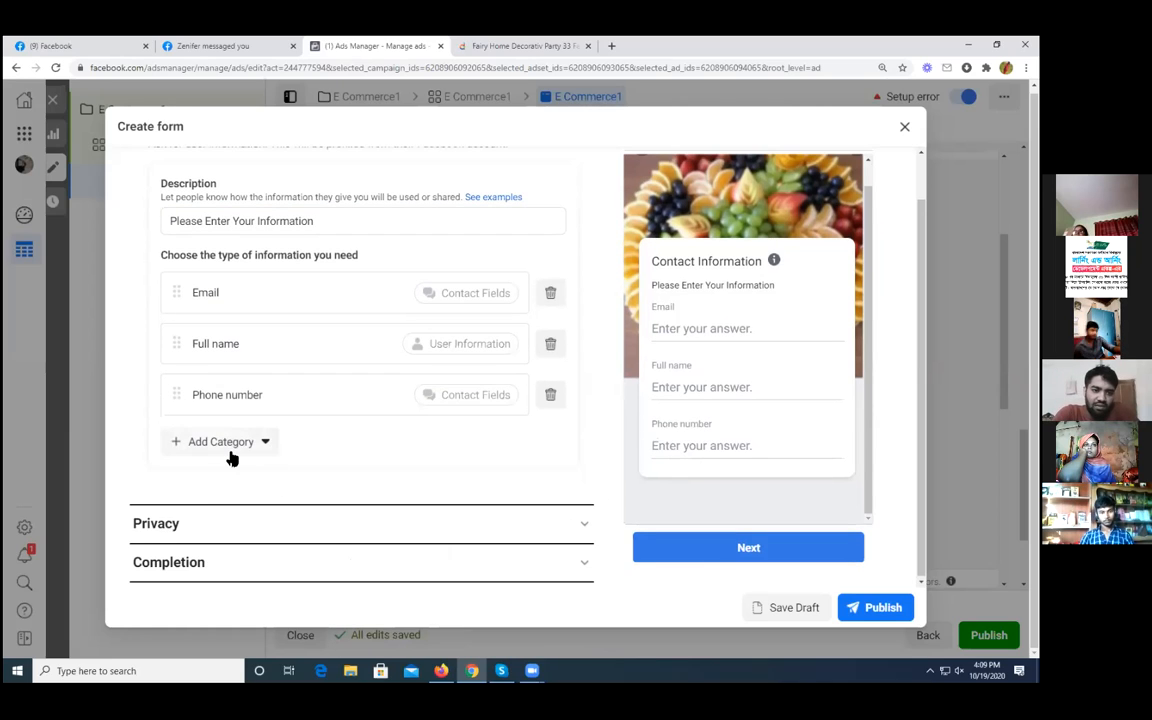
pyautogui.click(228, 443)
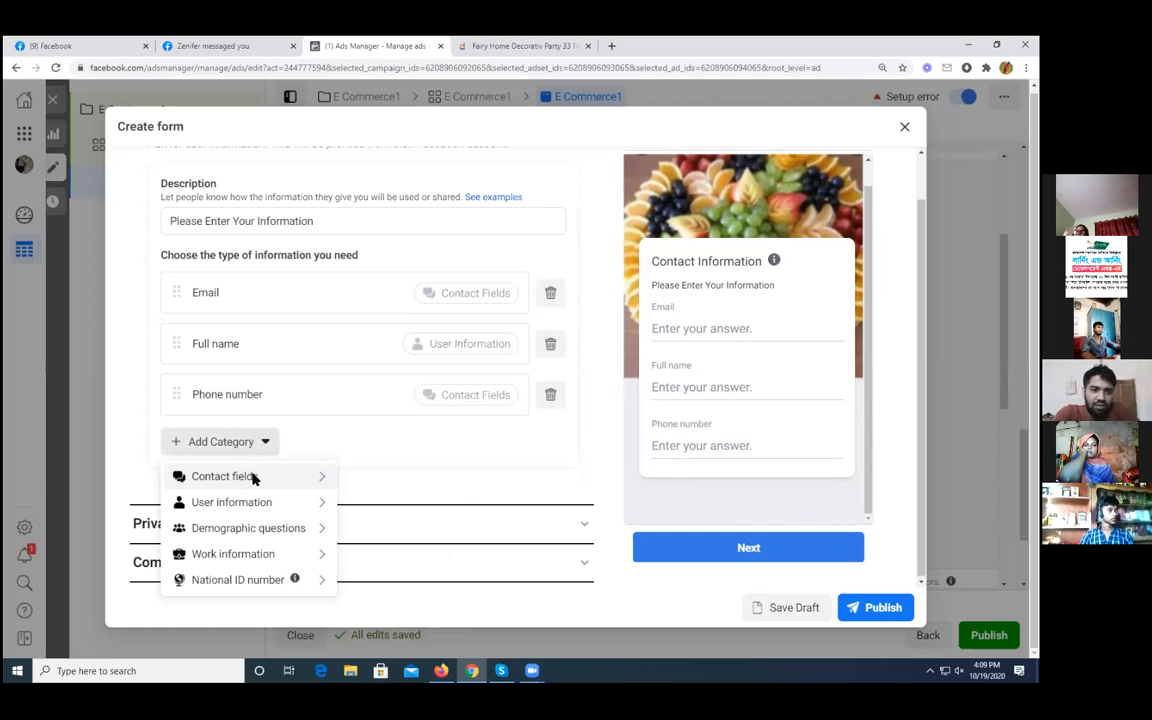
pyautogui.moveTo(254, 481)
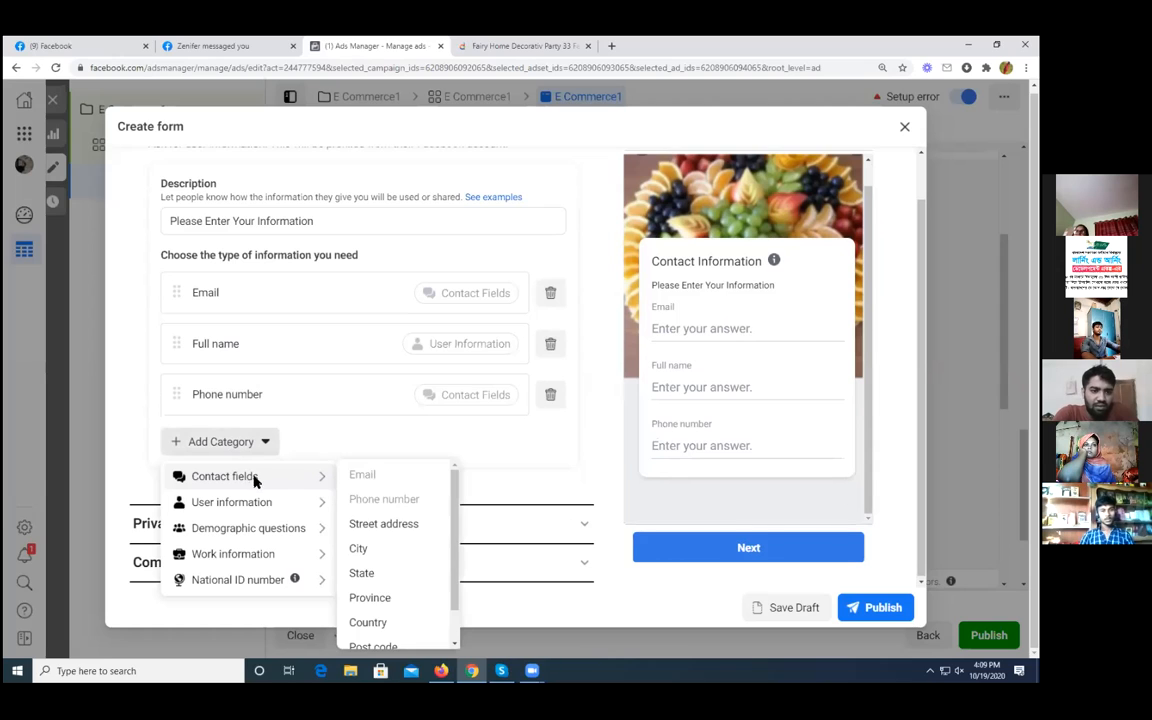
pyautogui.click(391, 524)
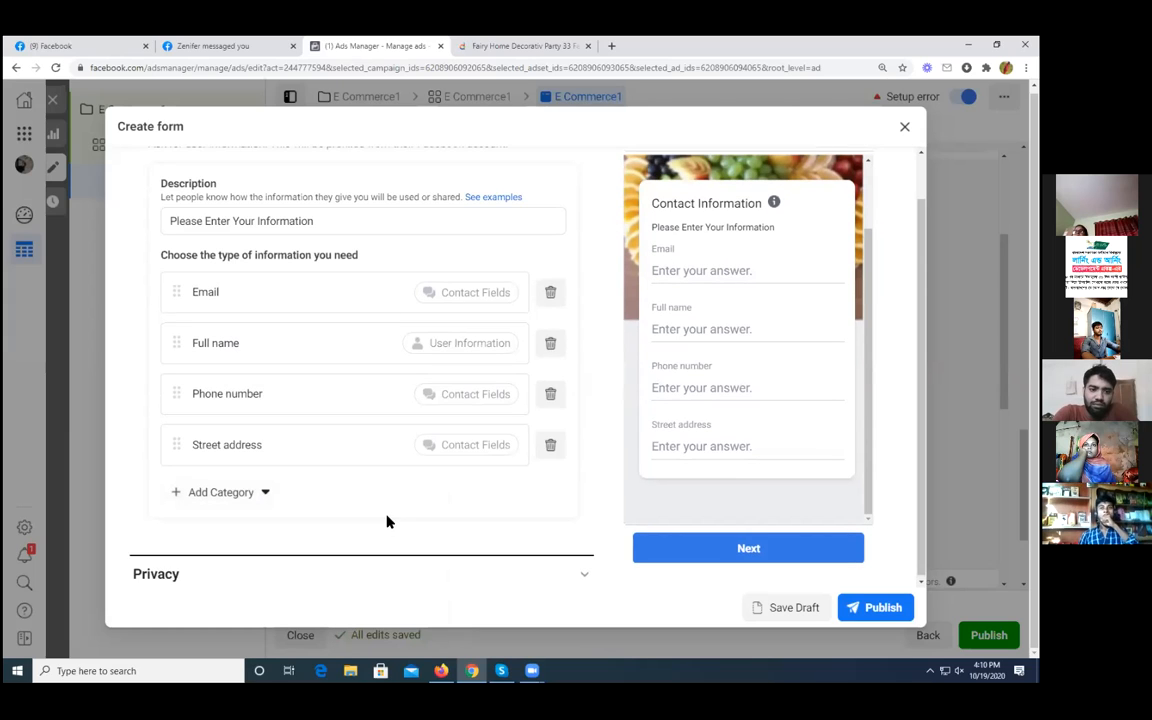
pyautogui.click(220, 494)
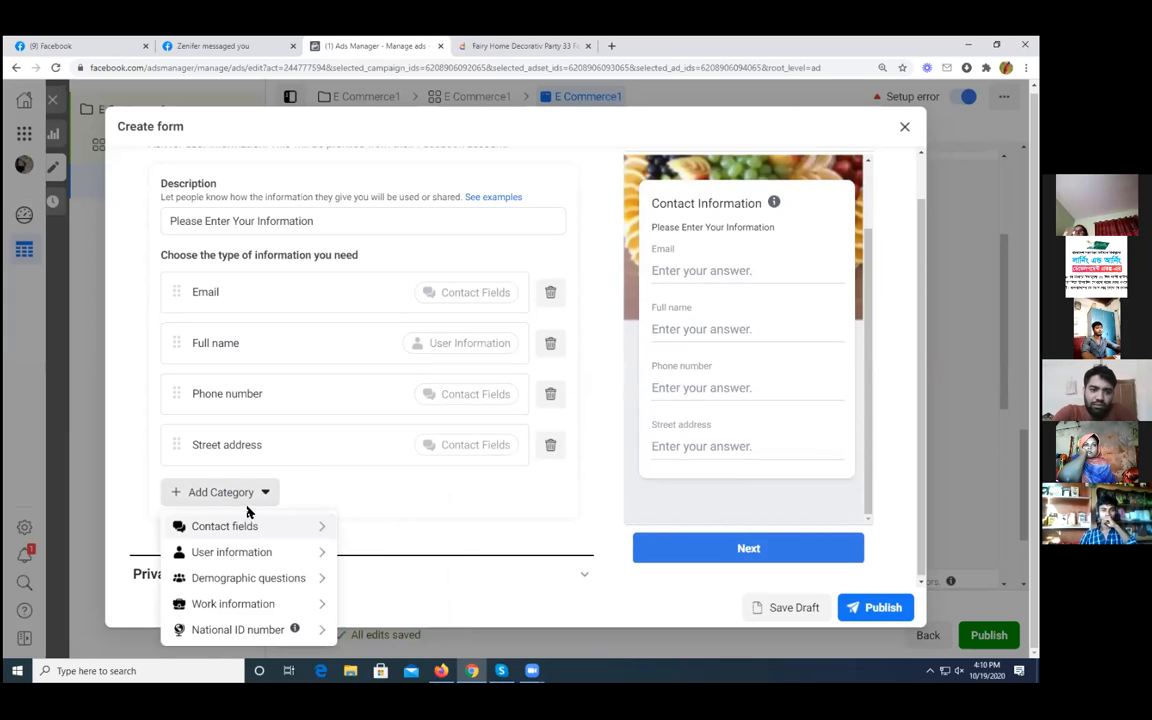
pyautogui.moveTo(291, 527)
pyautogui.scroll(-2, 419, 571)
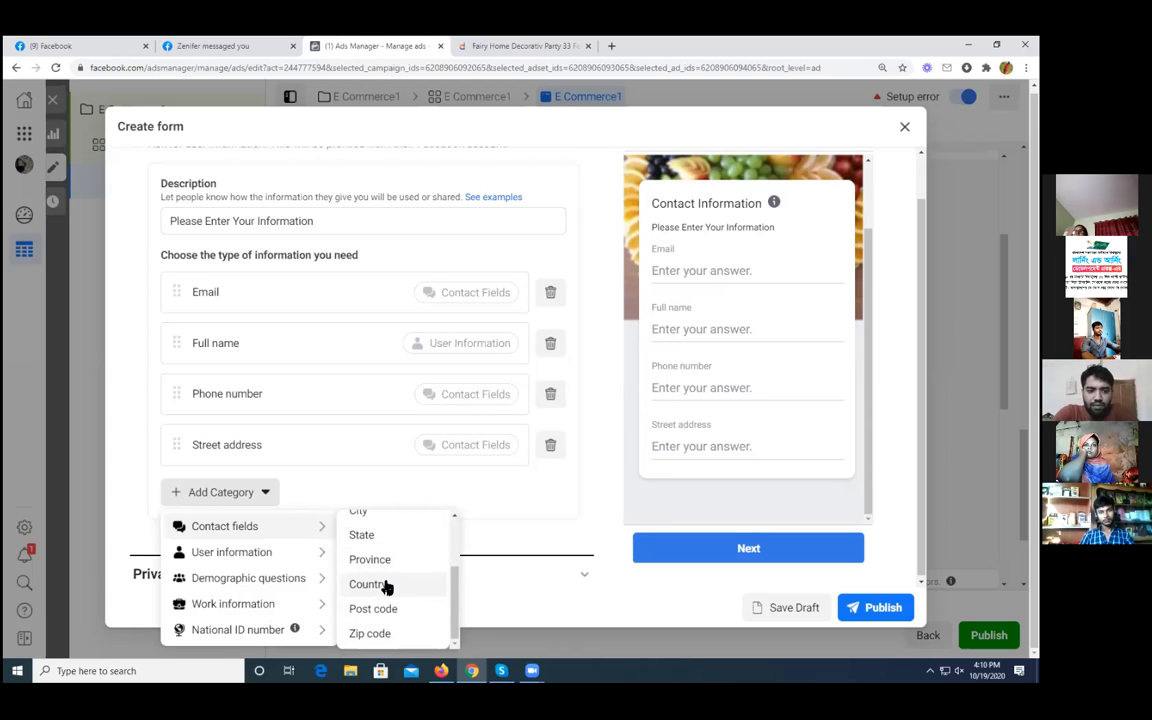
pyautogui.click(387, 587)
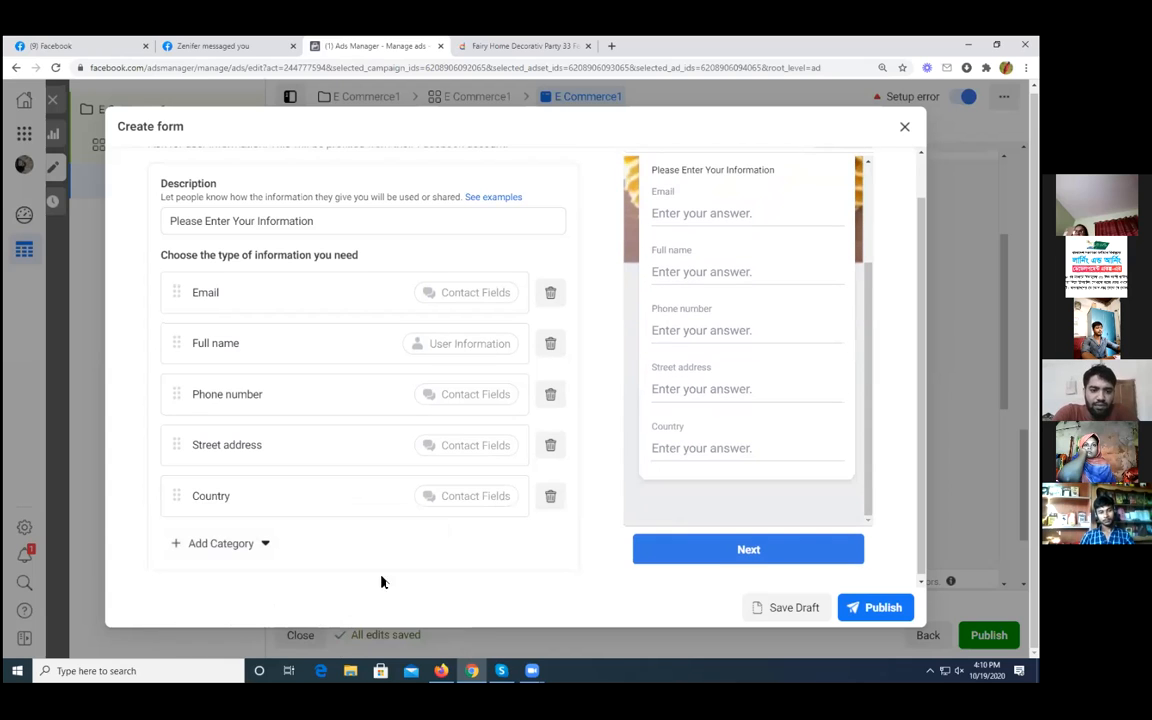
# Step: Add the demographic questions Date of birth and Marital status to the prefill questions
pyautogui.click(215, 545)
pyautogui.moveTo(229, 460)
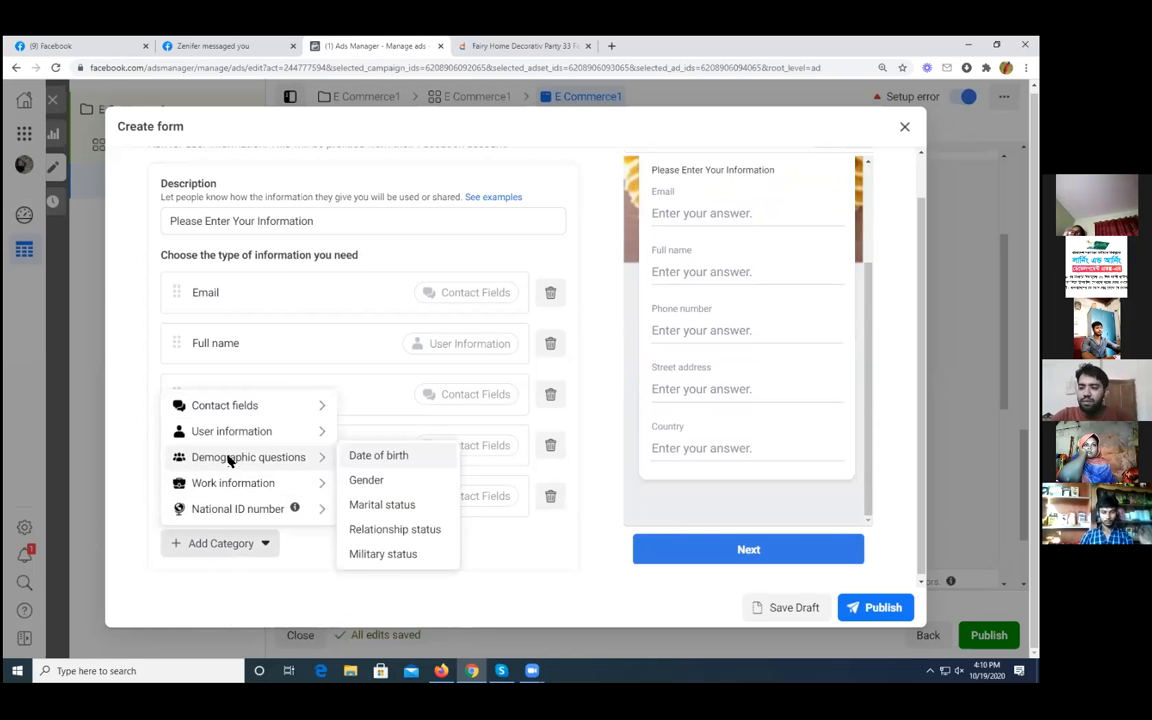
pyautogui.moveTo(237, 433)
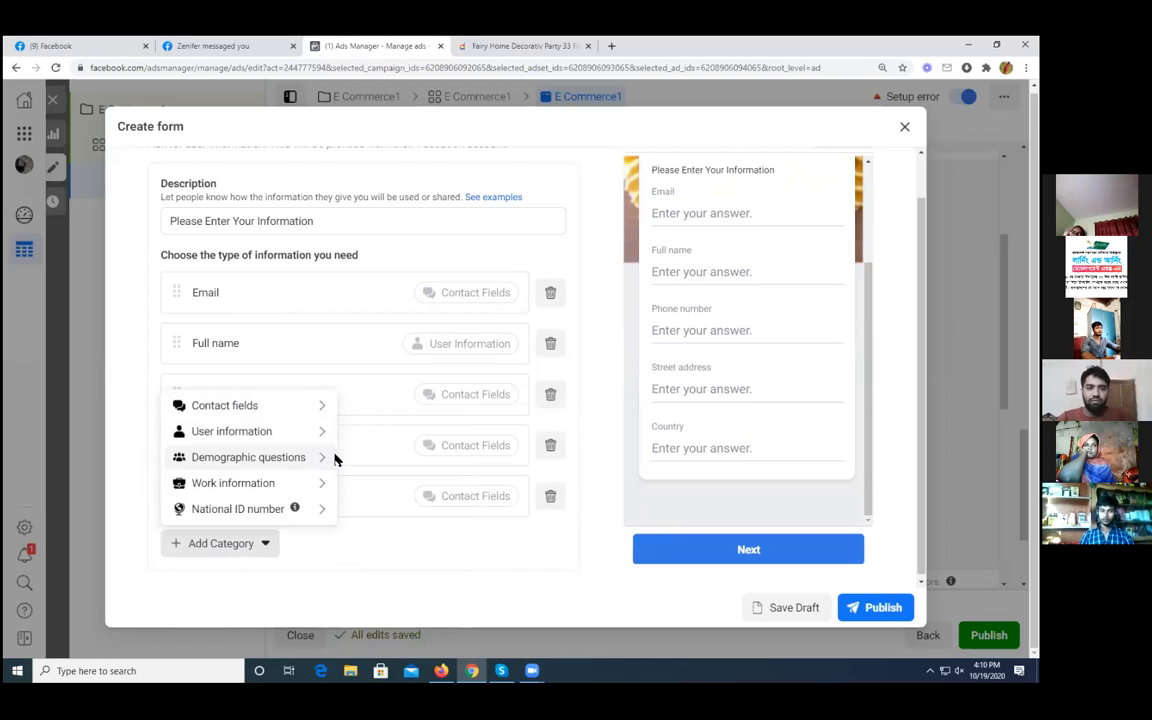
pyautogui.moveTo(304, 459)
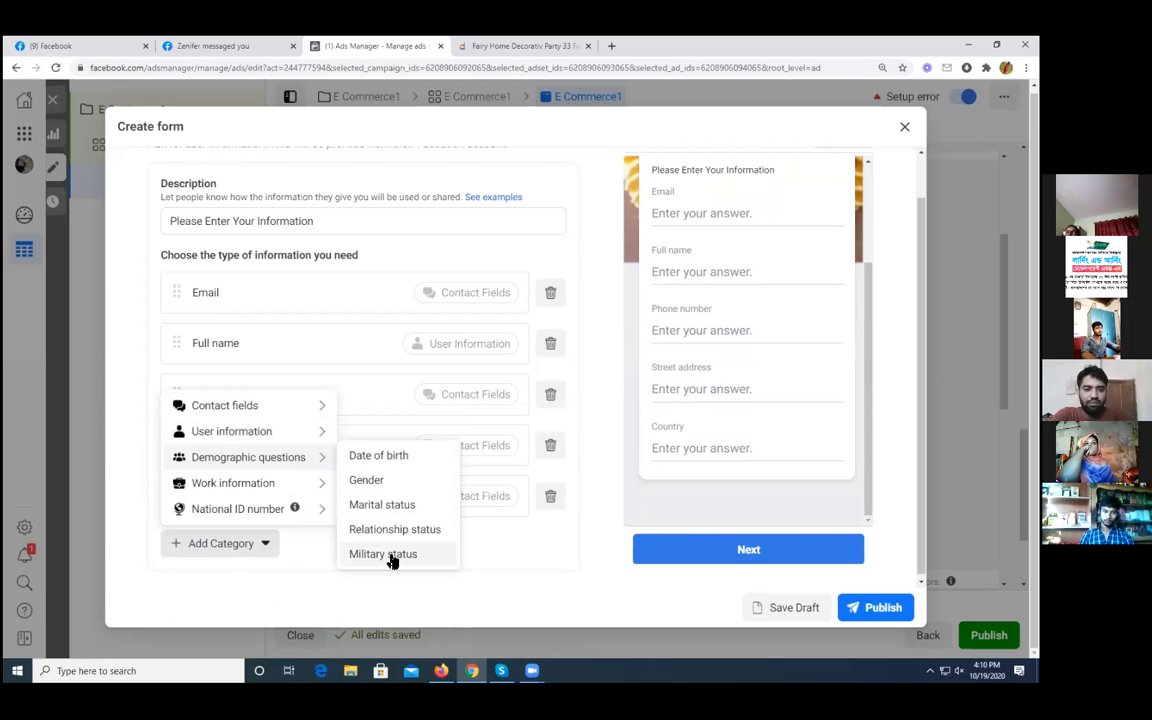
pyautogui.click(393, 455)
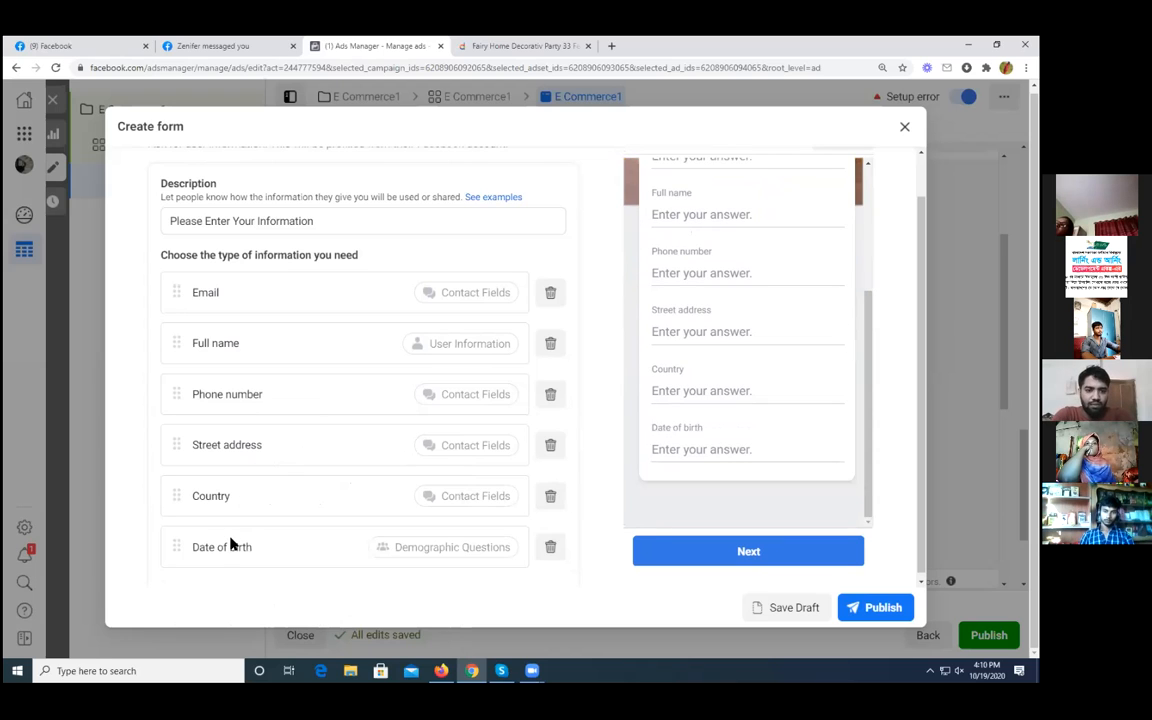
pyautogui.scroll(-3, 255, 510)
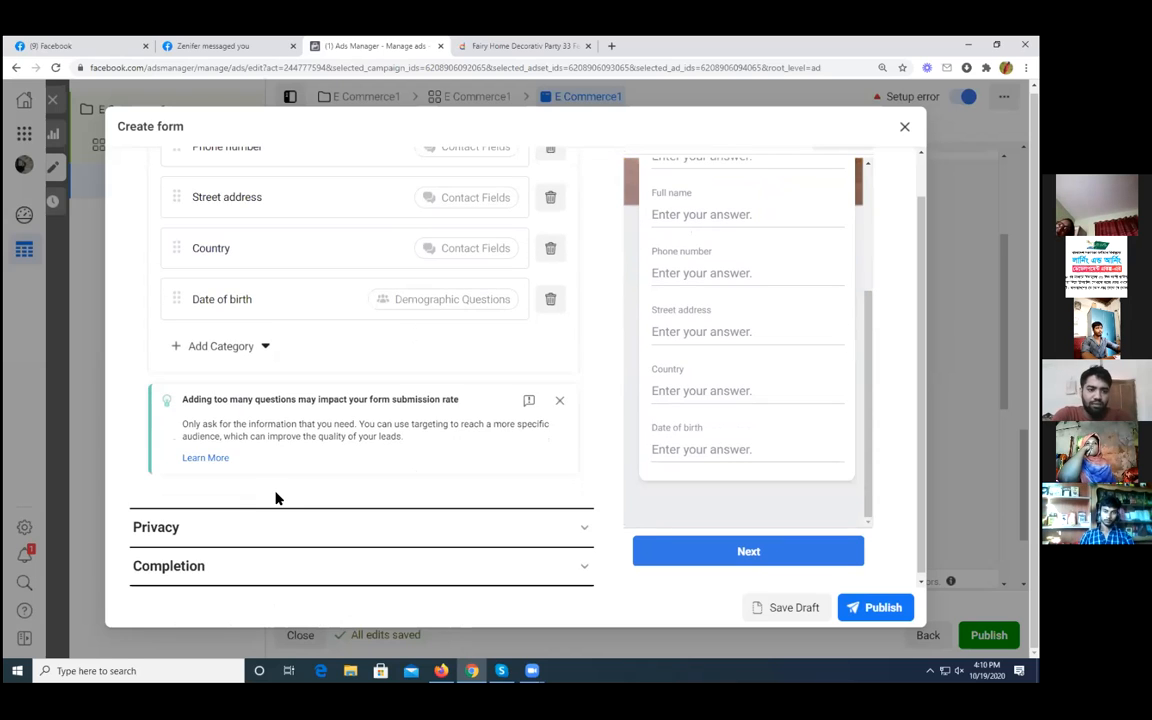
pyautogui.click(220, 347)
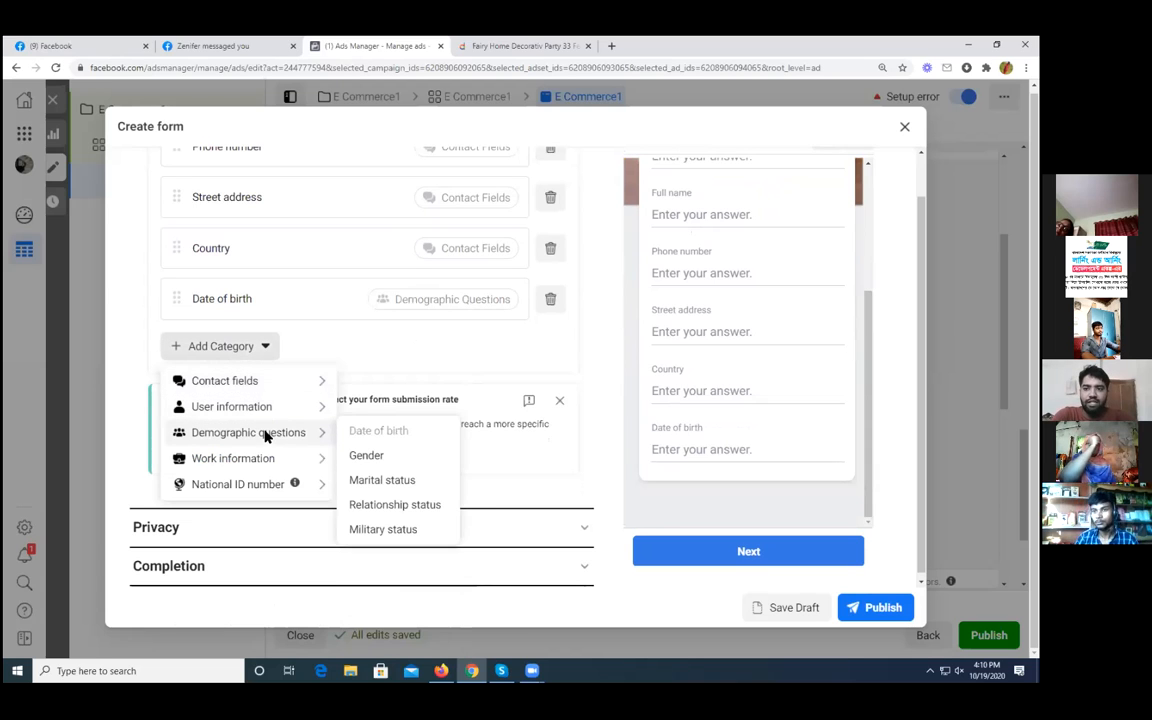
pyautogui.click(383, 482)
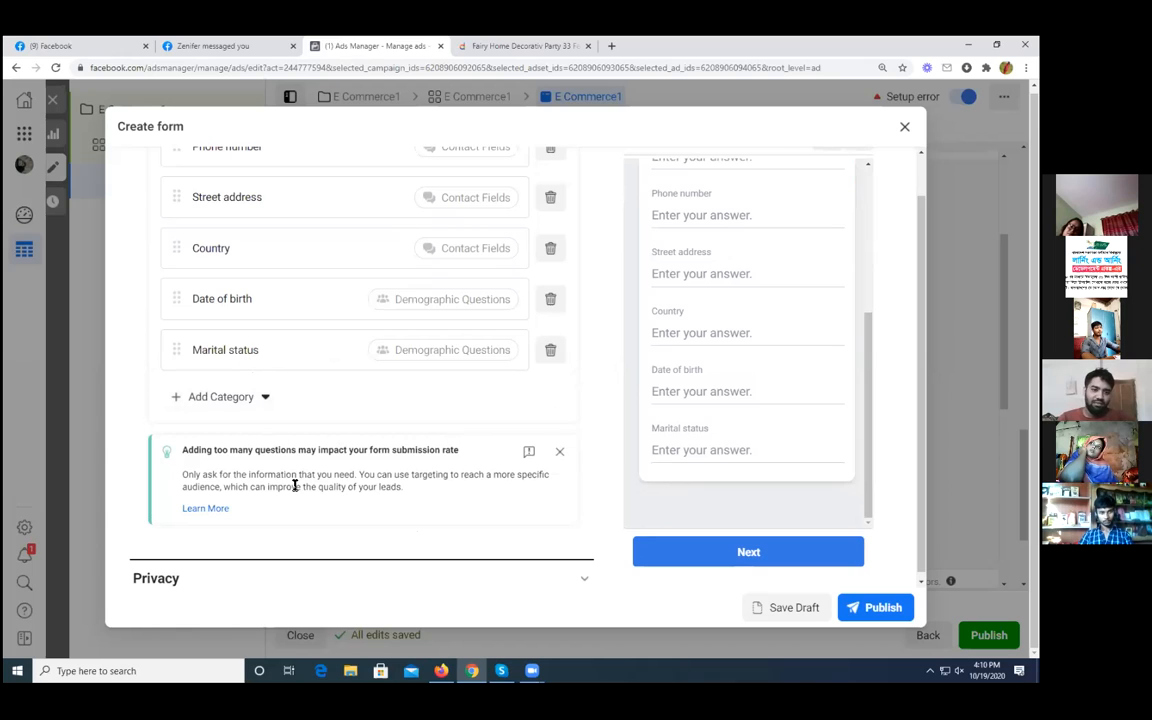
# Step: Add the Company name work information field to the prefill questions
pyautogui.click(261, 399)
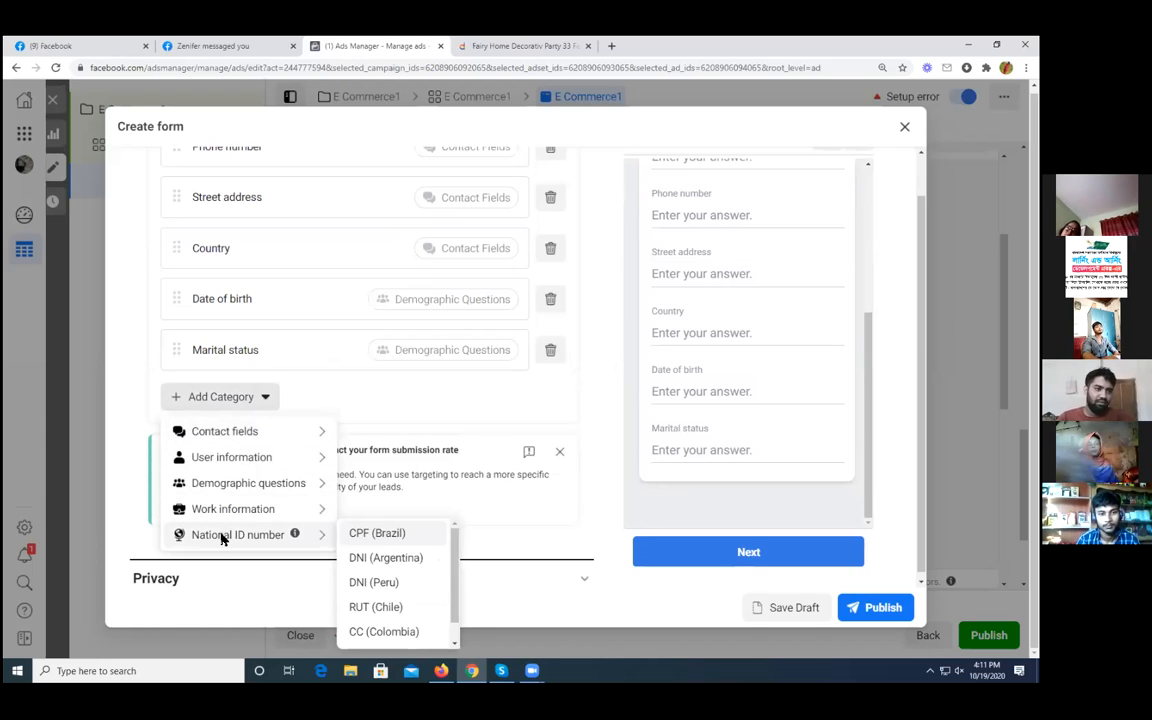
pyautogui.moveTo(229, 509)
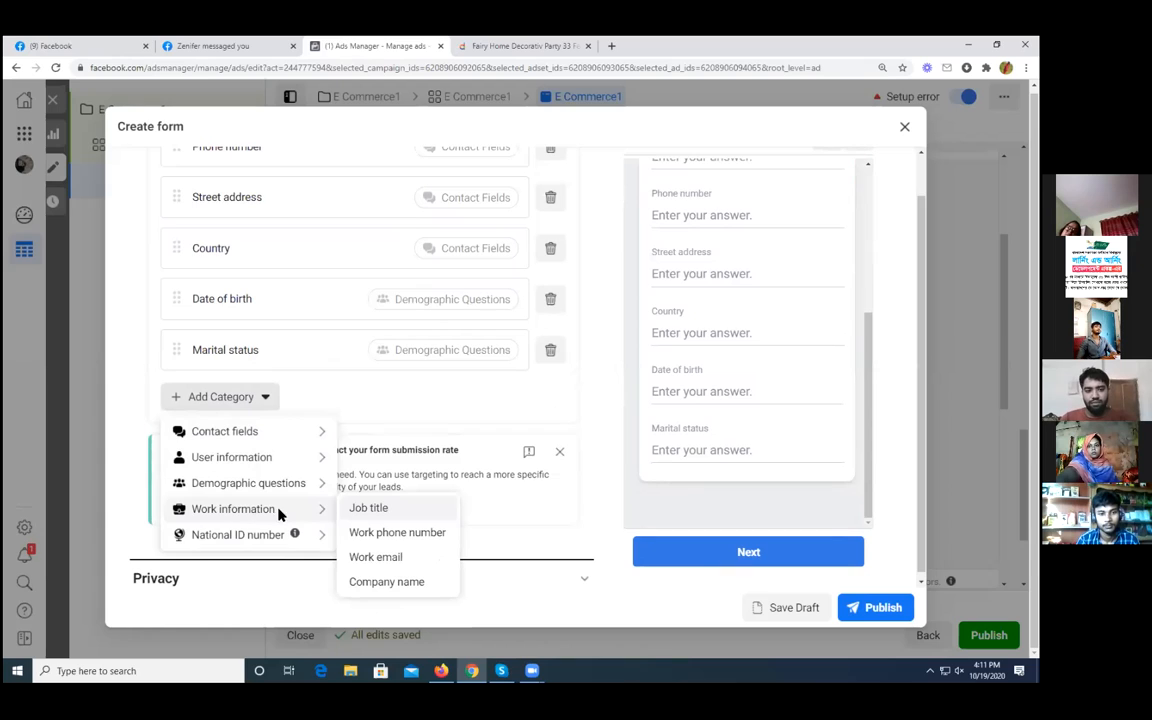
pyautogui.click(391, 585)
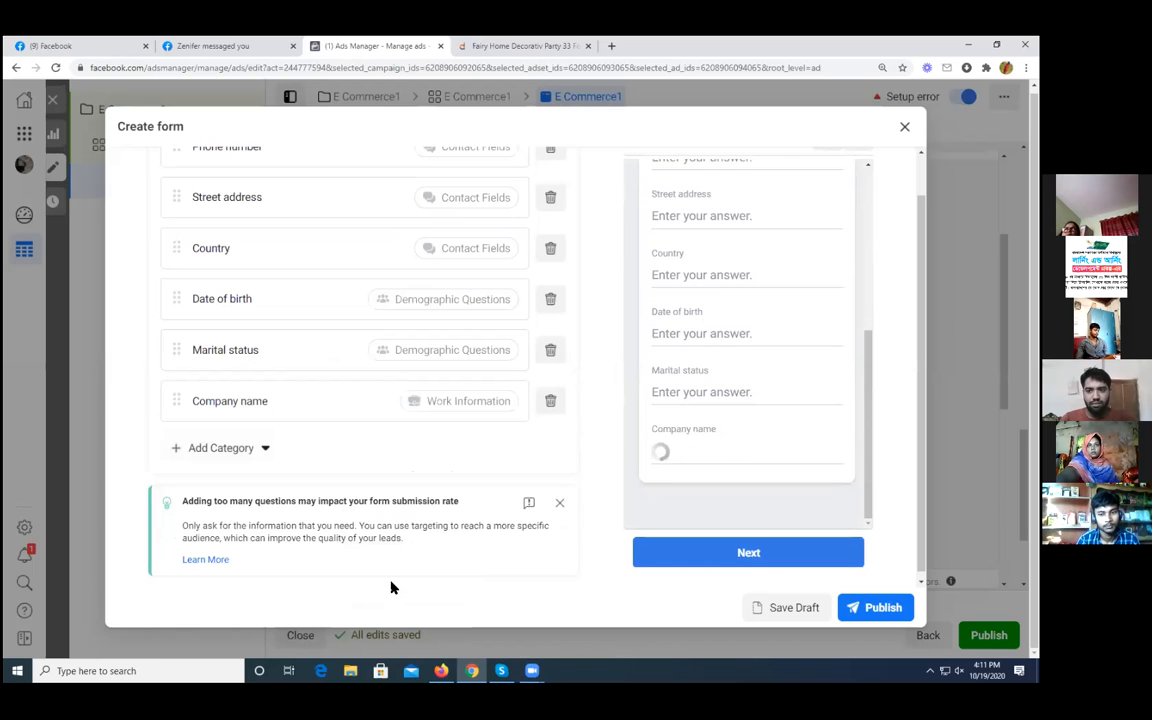
pyautogui.click(243, 449)
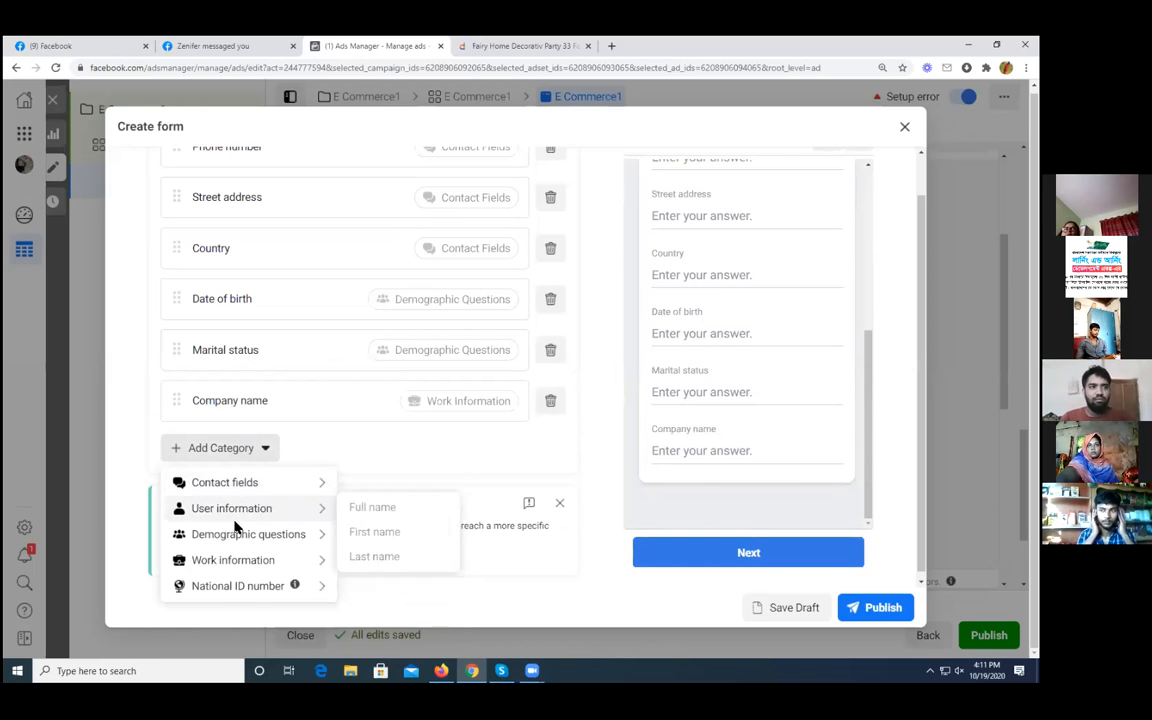
pyautogui.moveTo(250, 561)
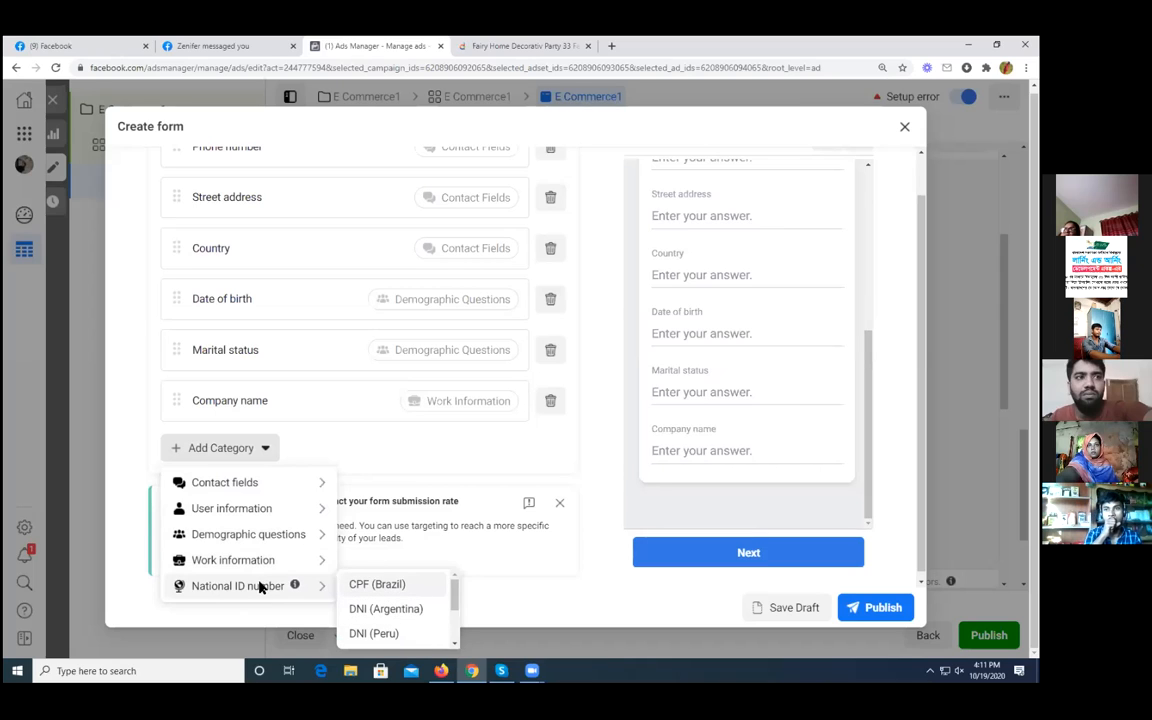
pyautogui.click(356, 455)
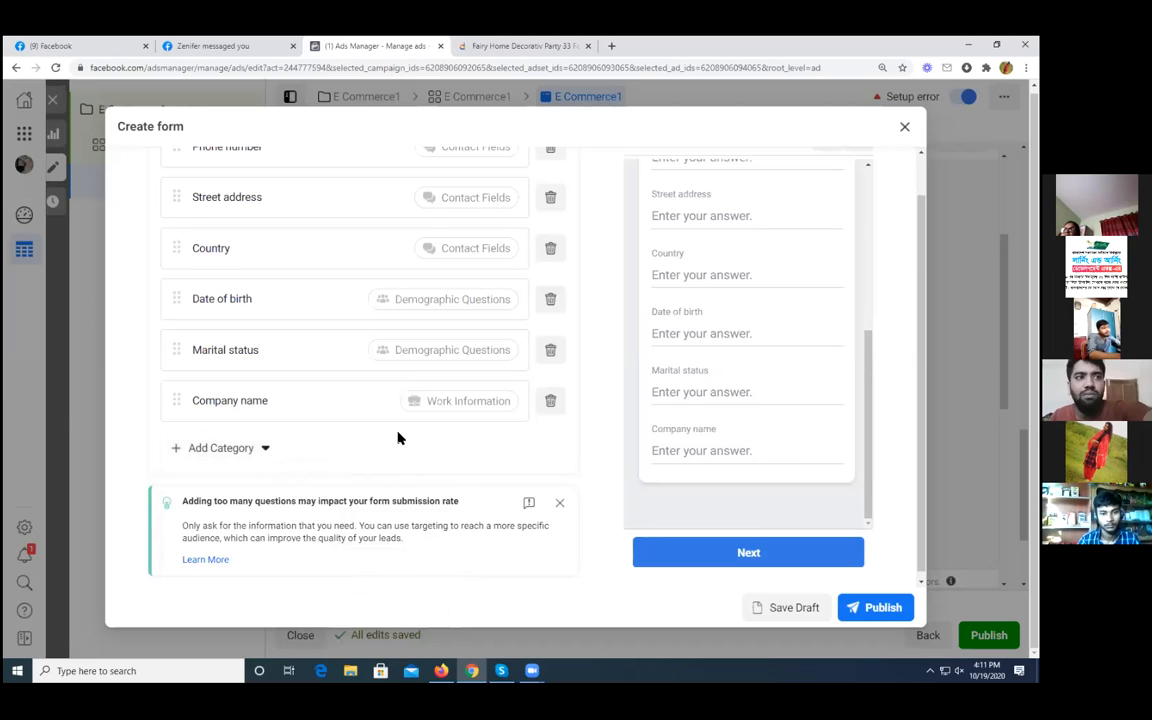
# Step: In the form's Privacy section, set the privacy policy link to the copied URL of the Daraz Fairy Home Decorativ Party product page
pyautogui.scroll(-1, 400, 487)
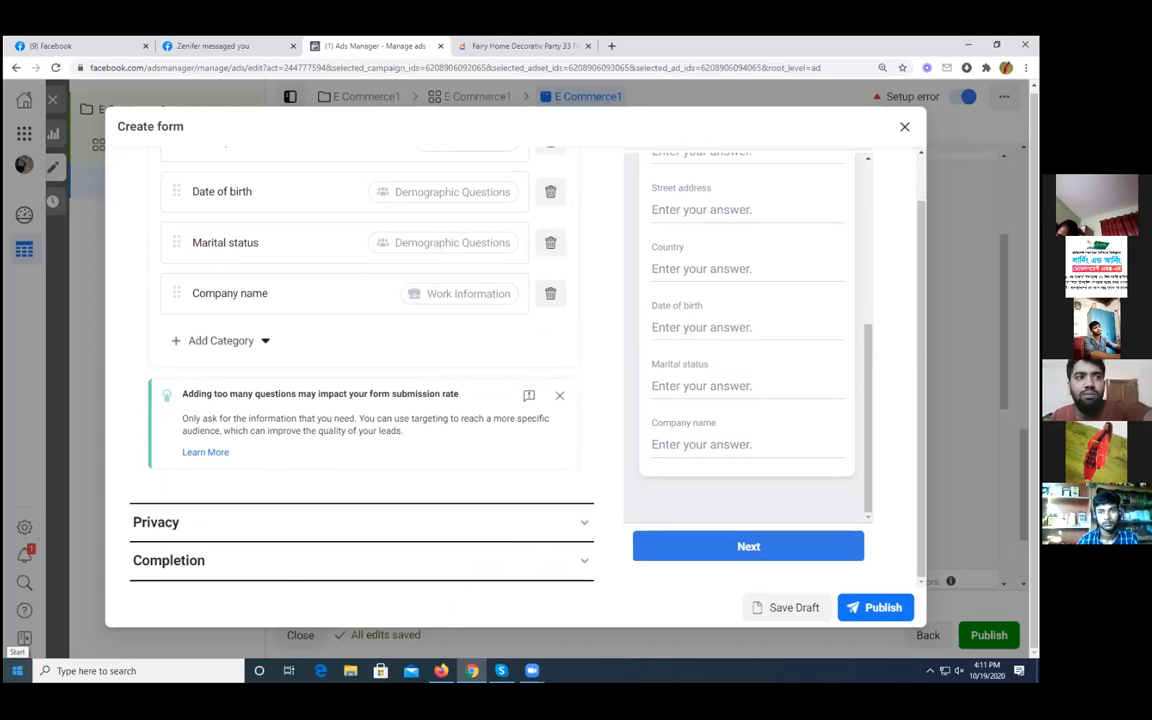
pyautogui.click(582, 523)
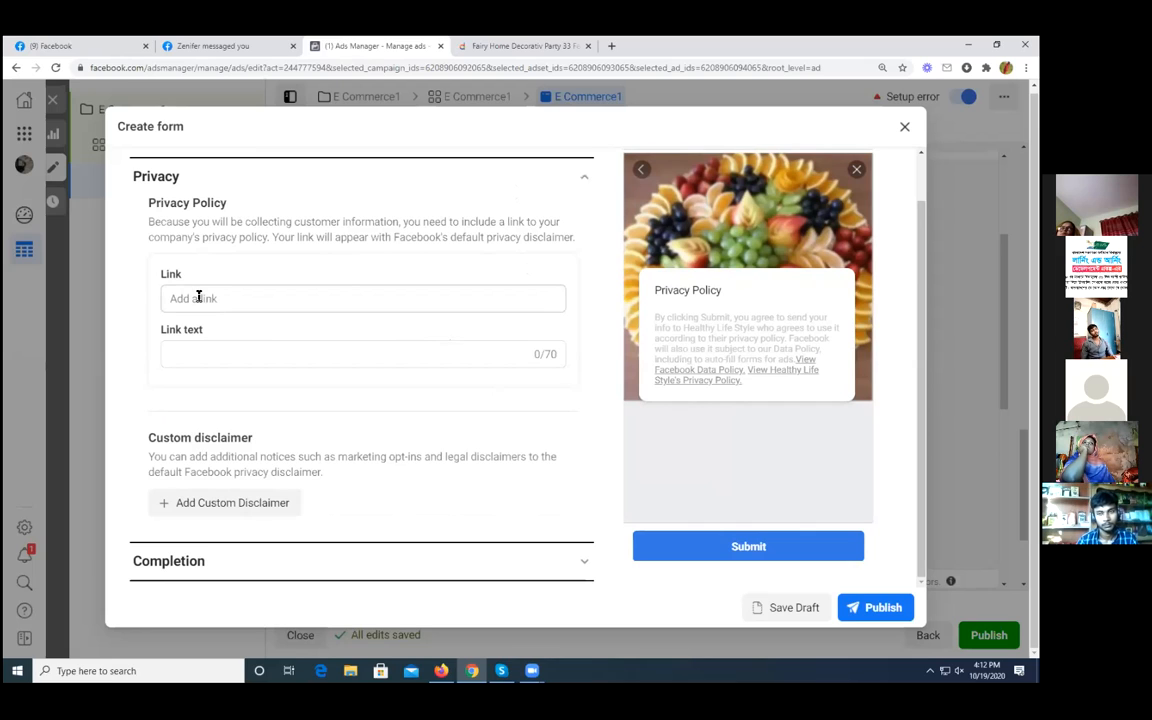
pyautogui.click(200, 297)
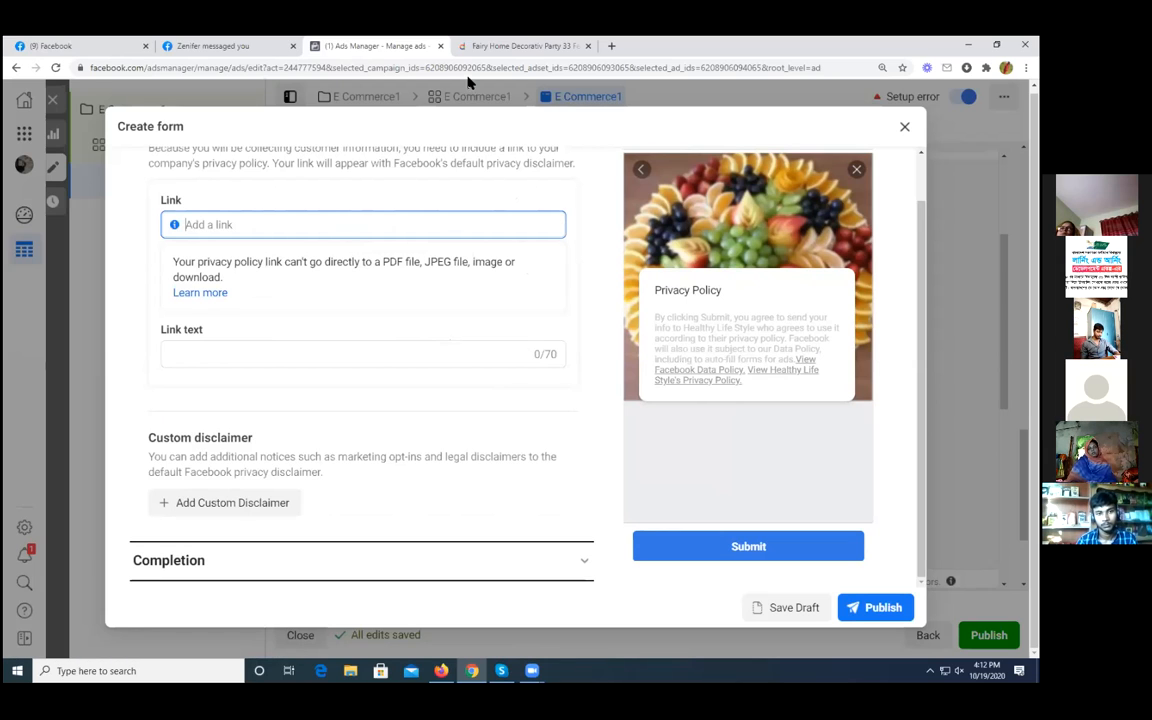
pyautogui.click(497, 47)
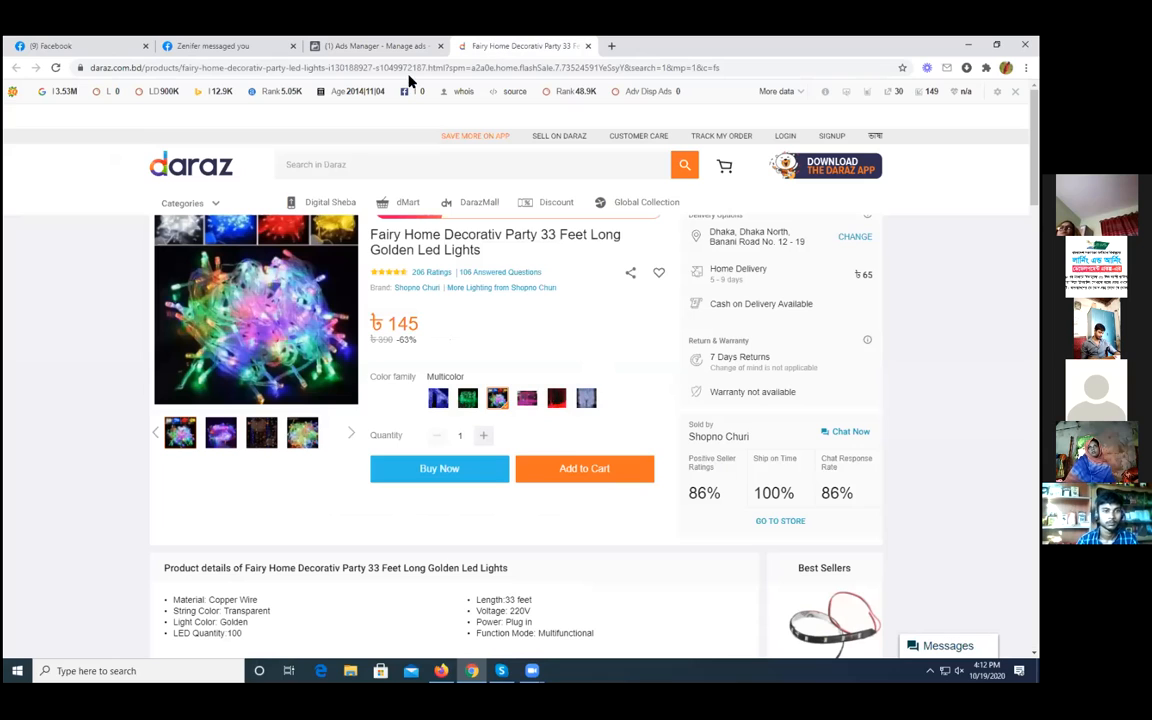
pyautogui.click(370, 68)
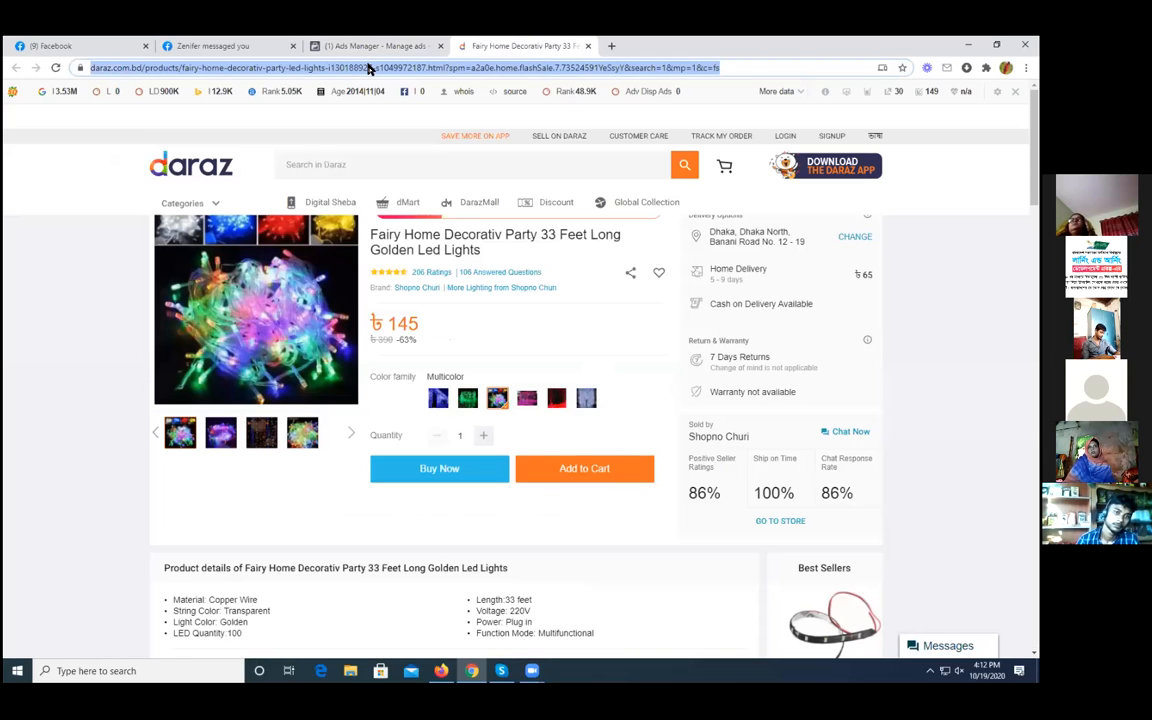
pyautogui.rightClick(370, 68)
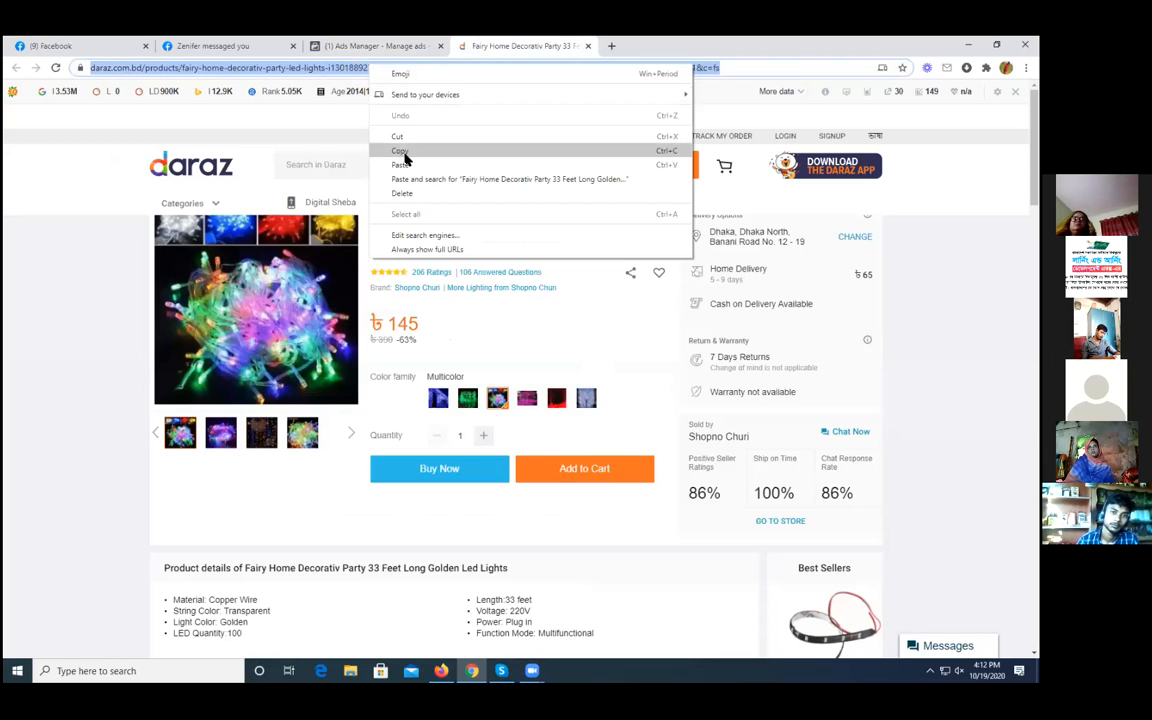
pyautogui.click(404, 152)
pyautogui.click(352, 47)
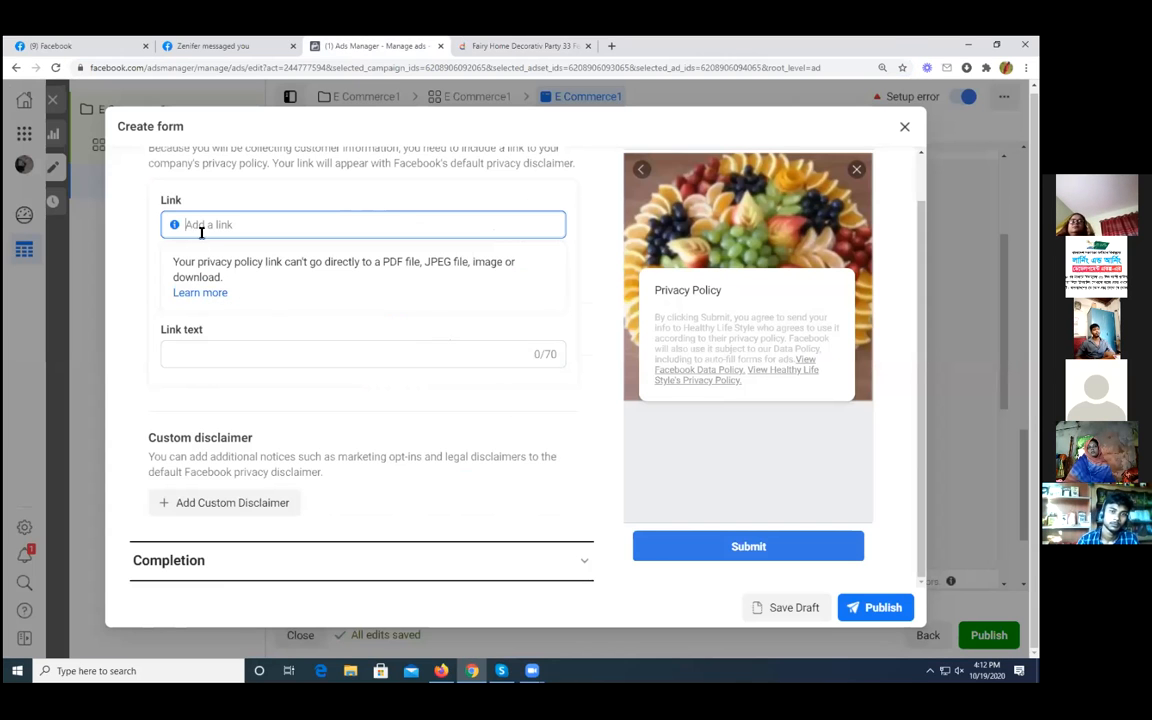
pyautogui.rightClick(200, 226)
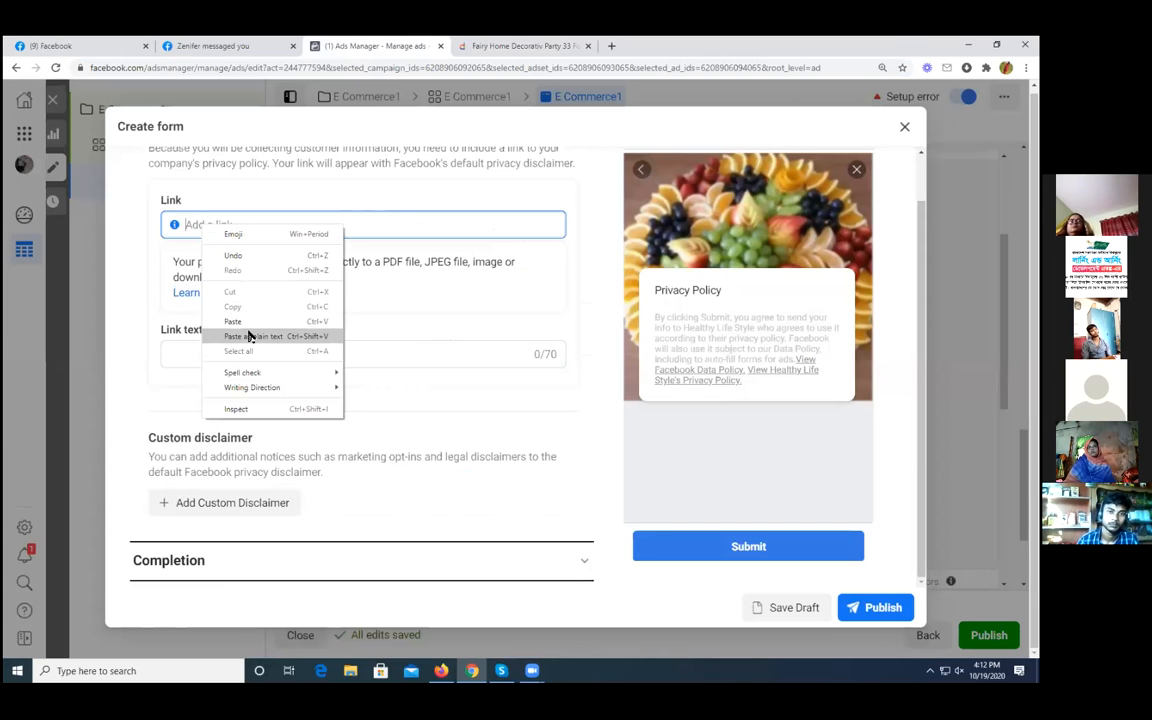
pyautogui.click(249, 322)
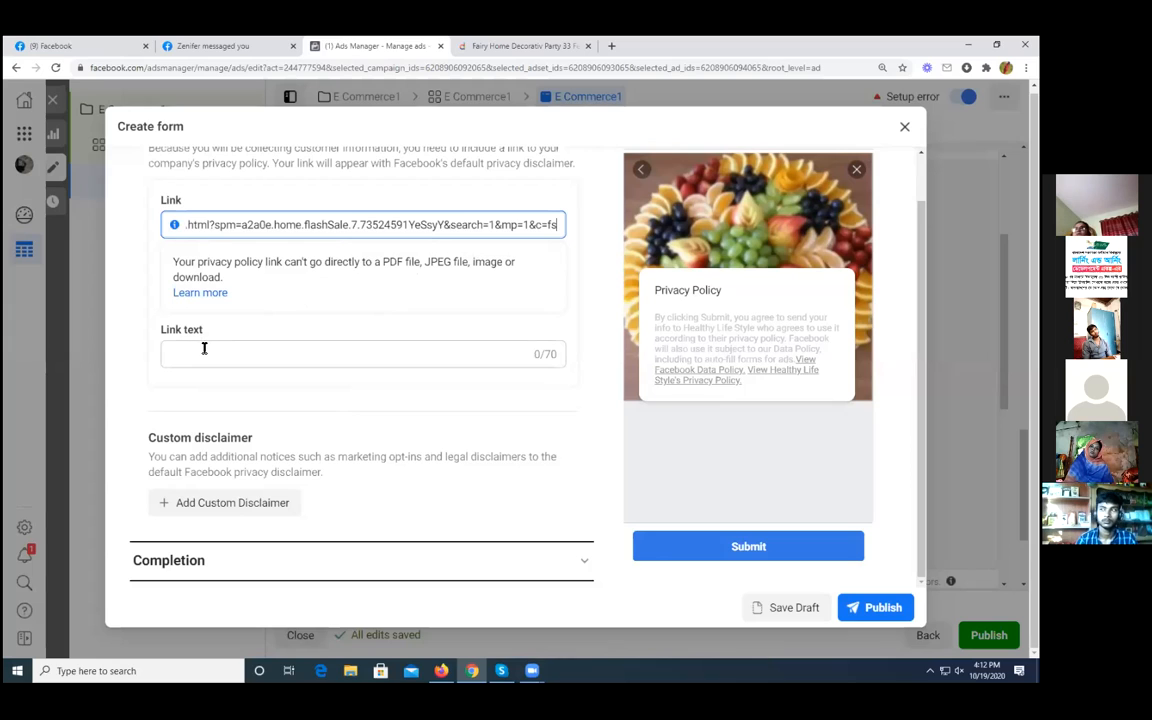
# Step: Copy the Privacy Policy explanation beginning "Because you will be collecting customer information" and paste it as the privacy link text
pyautogui.click(198, 351)
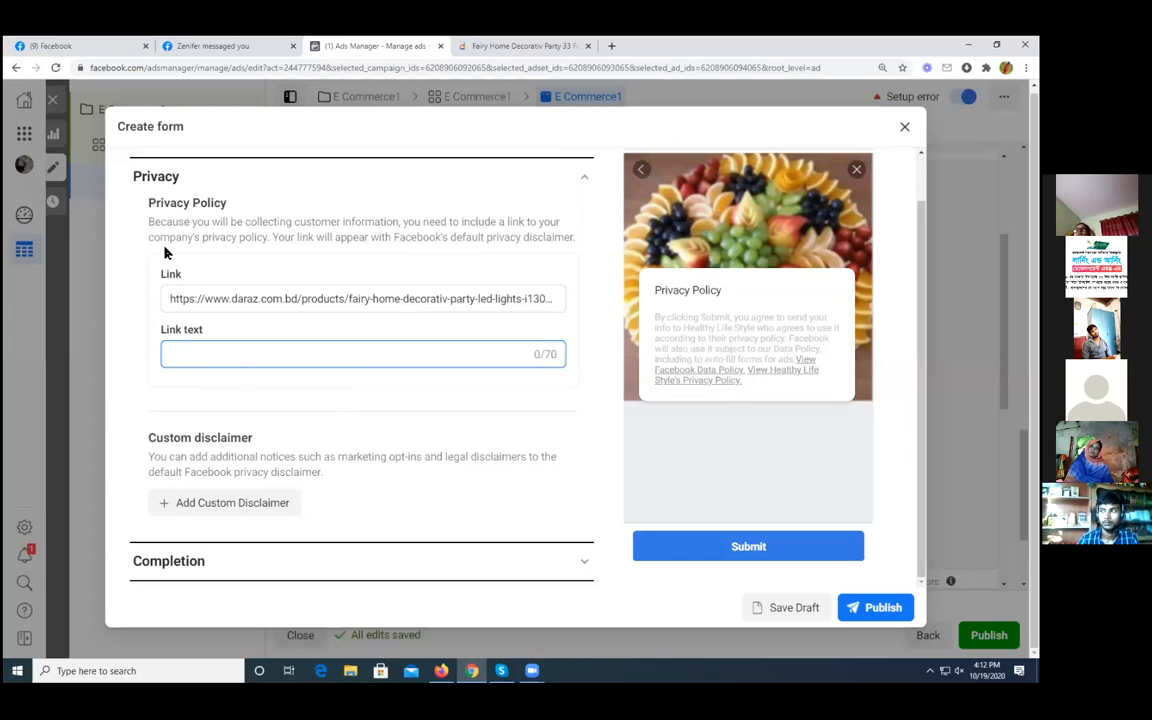
pyautogui.moveTo(151, 222); pyautogui.dragTo(578, 232)
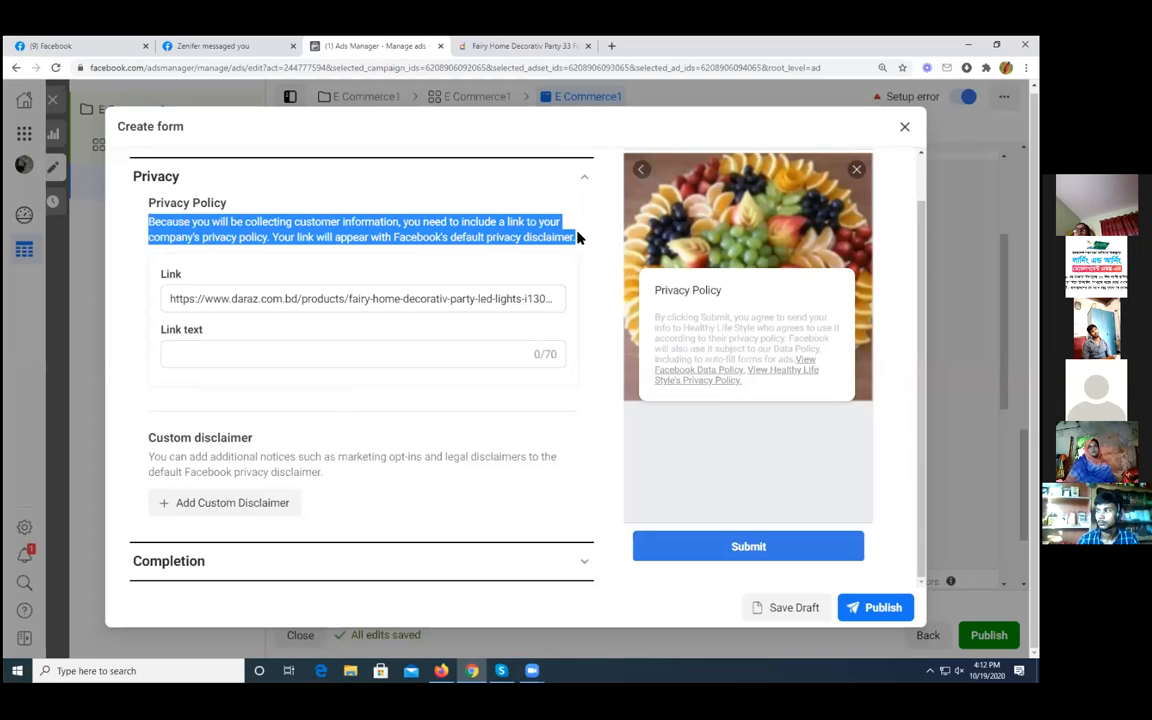
pyautogui.rightClick(530, 240)
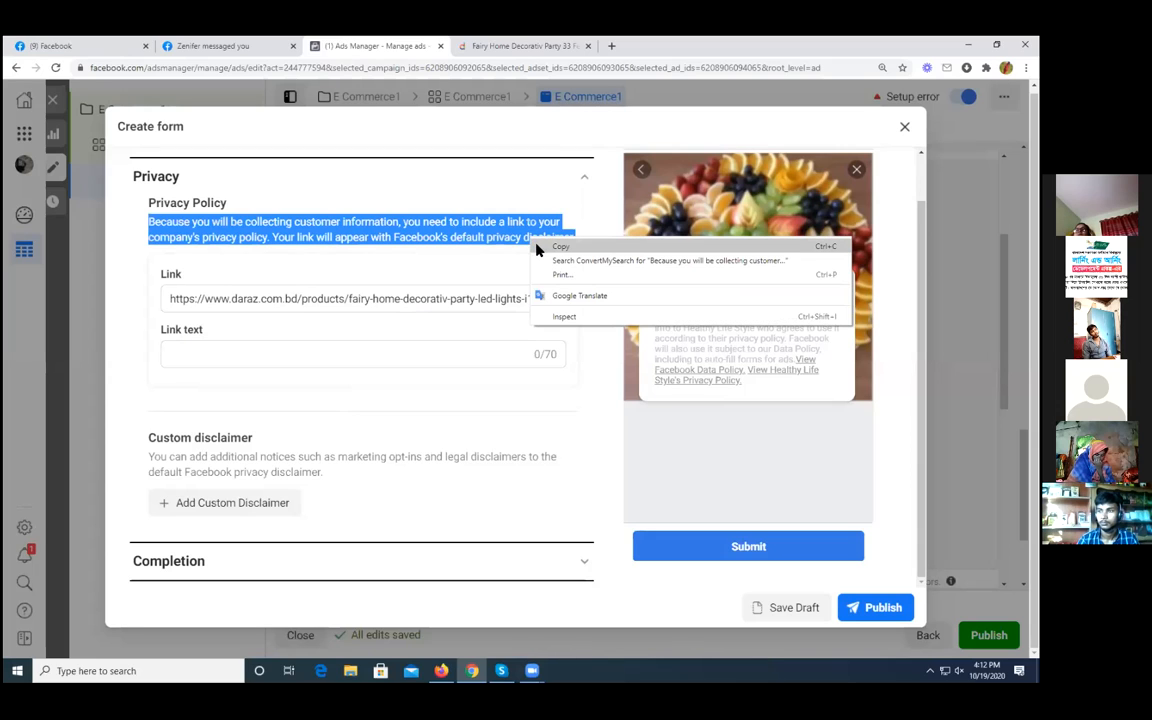
pyautogui.click(545, 248)
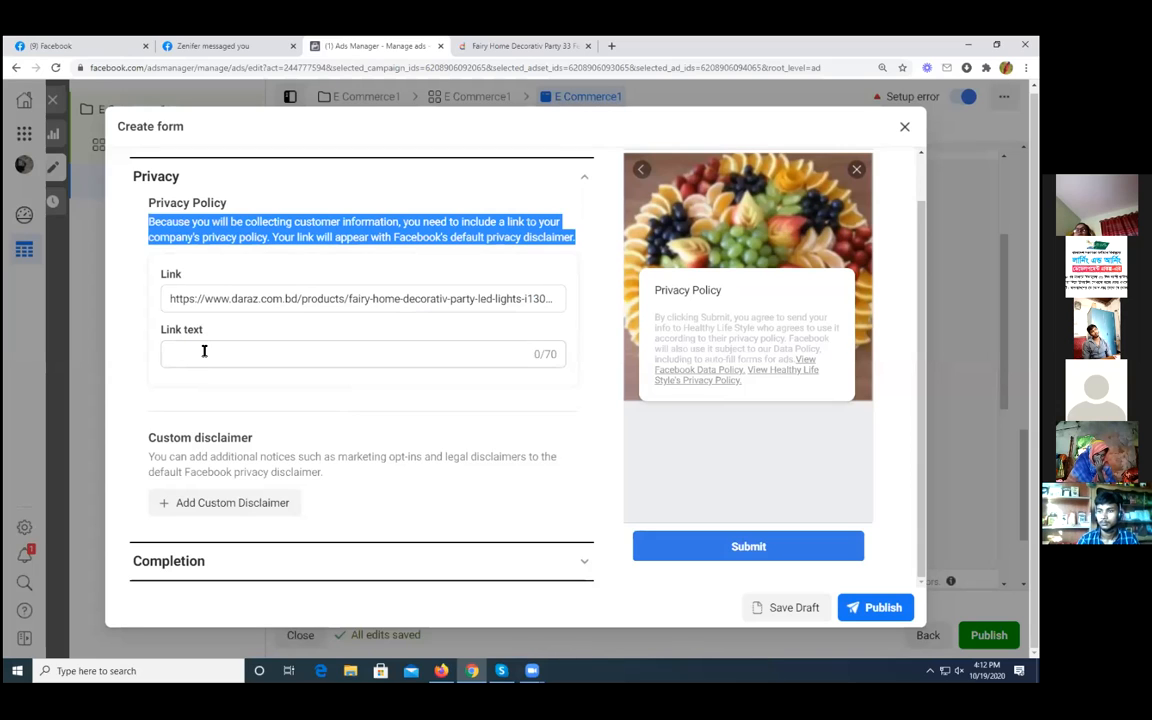
pyautogui.click(204, 351)
pyautogui.rightClick(204, 351)
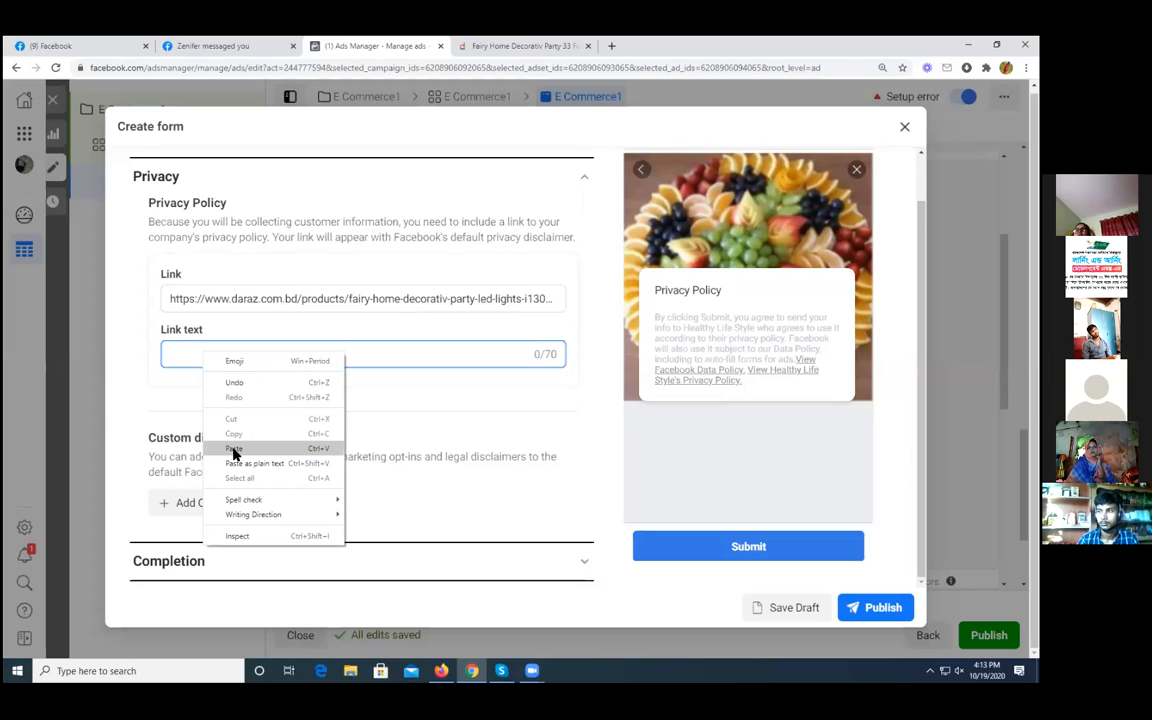
pyautogui.click(233, 448)
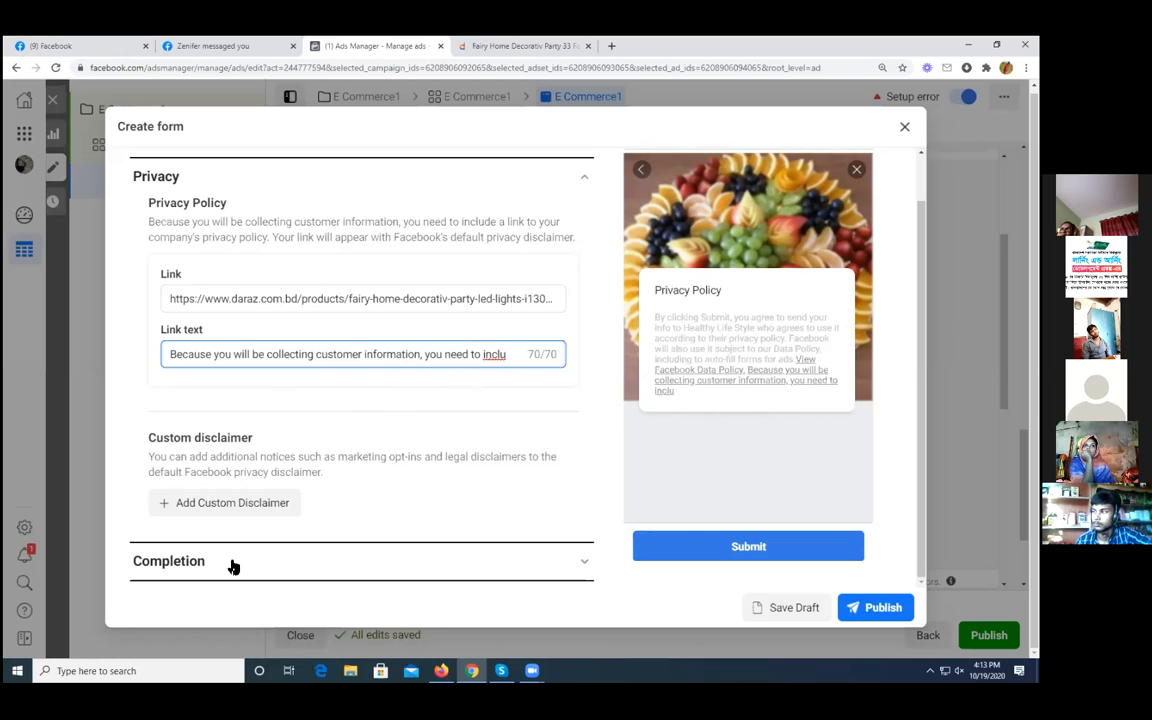
# Step: Expand the form's Completion section and review the headline, description, call-to-action button options and call-to-action text for leads
pyautogui.click(584, 561)
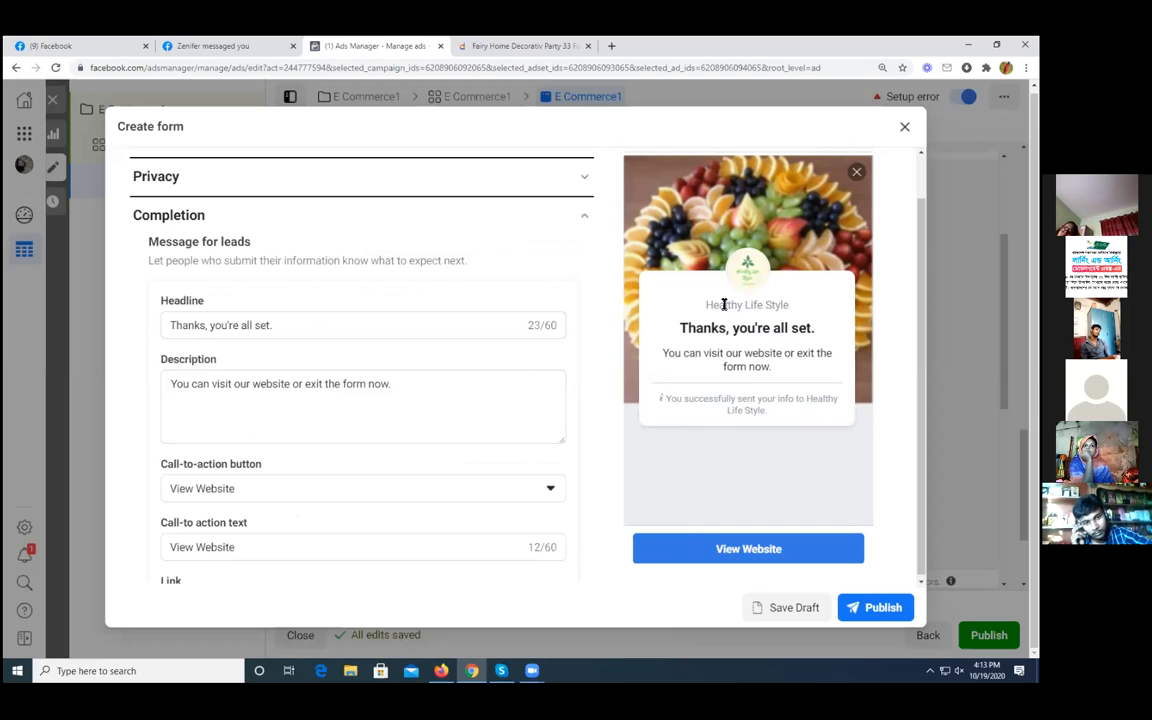
pyautogui.click(326, 325)
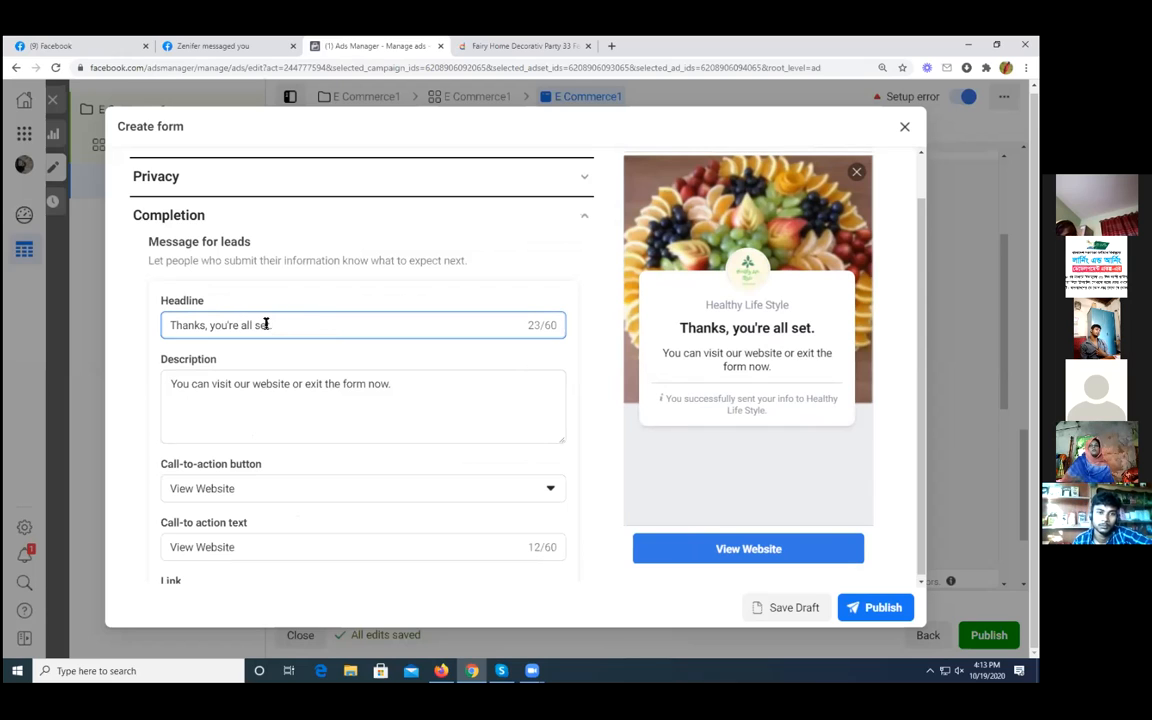
pyautogui.click(412, 383)
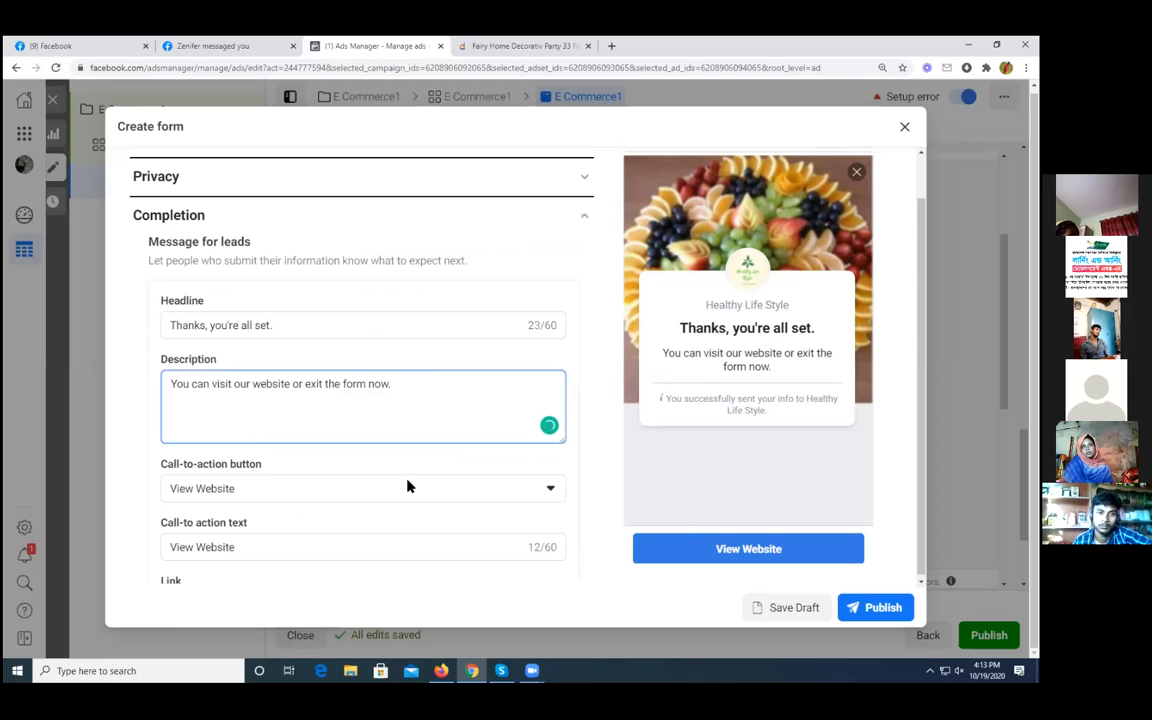
pyautogui.scroll(-1, 324, 488)
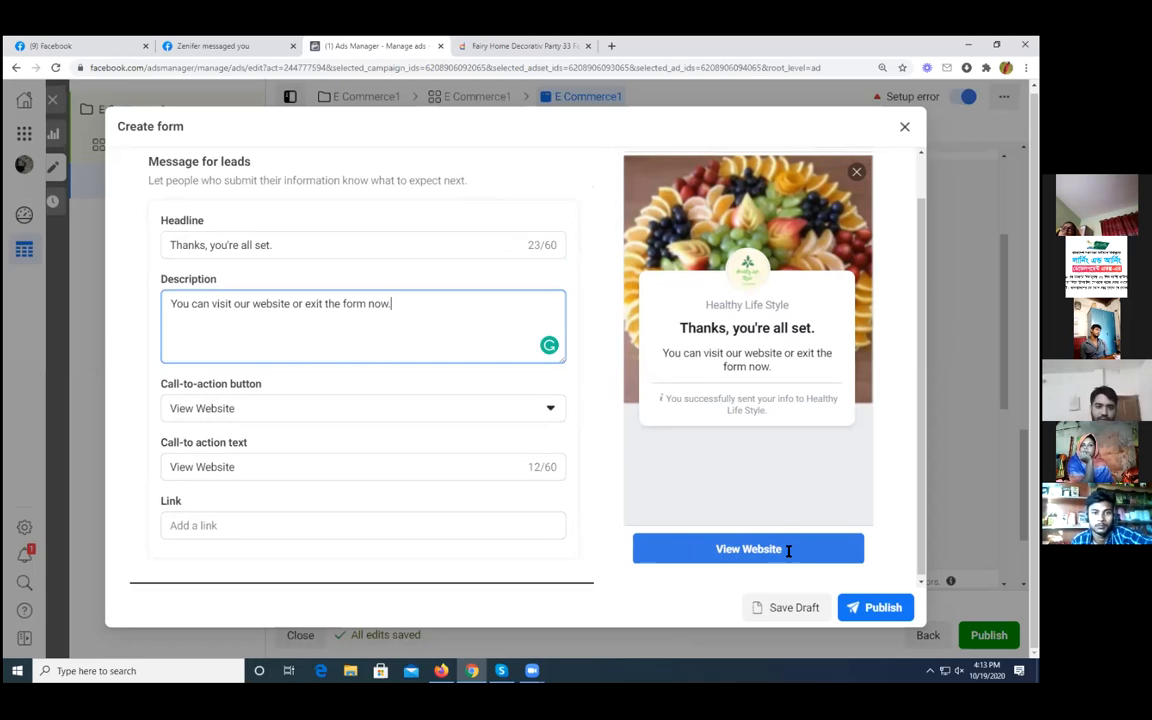
pyautogui.click(549, 413)
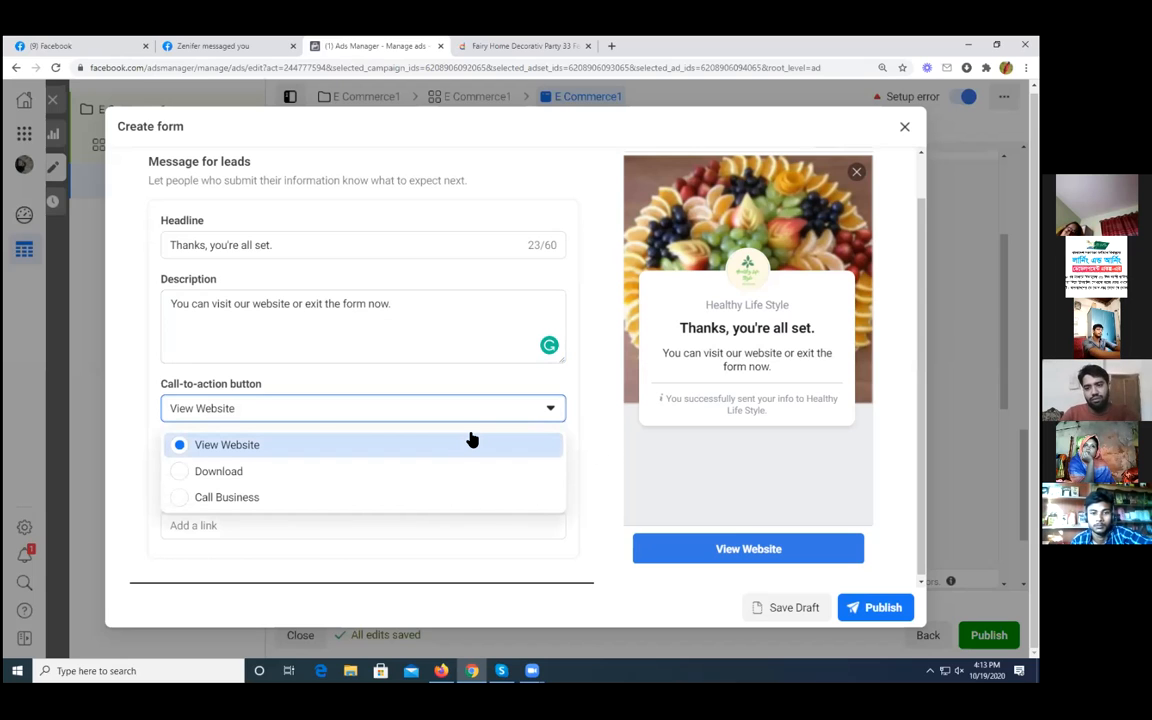
pyautogui.click(581, 444)
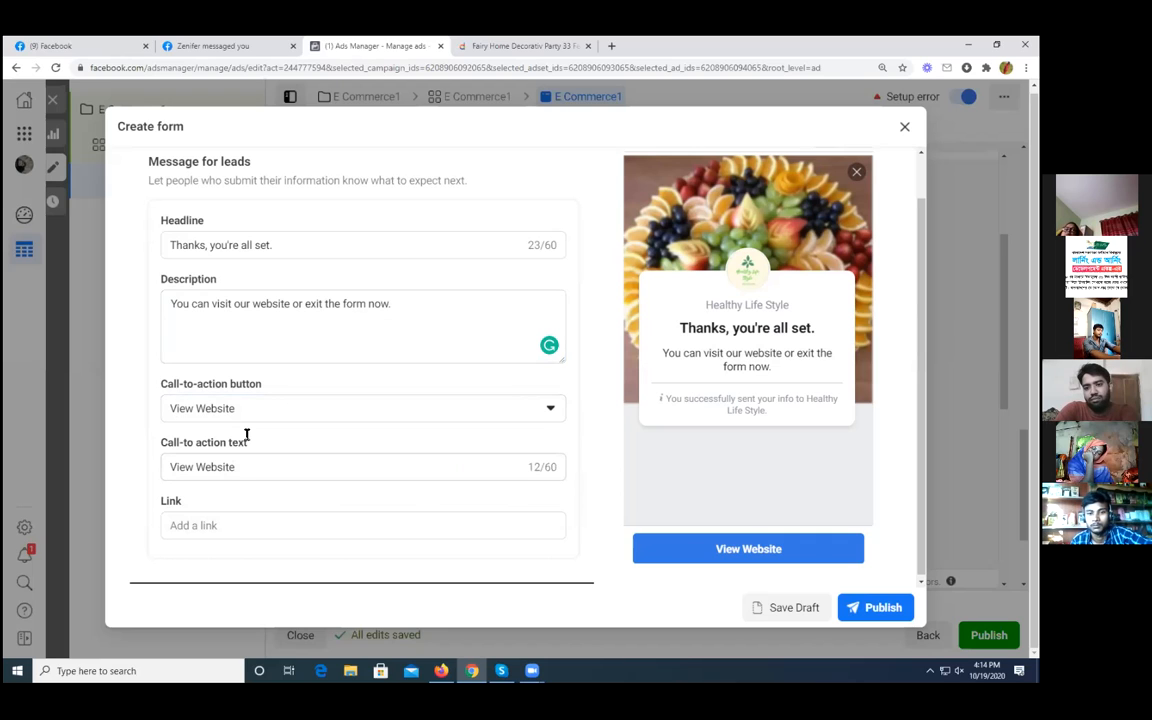
pyautogui.click(264, 466)
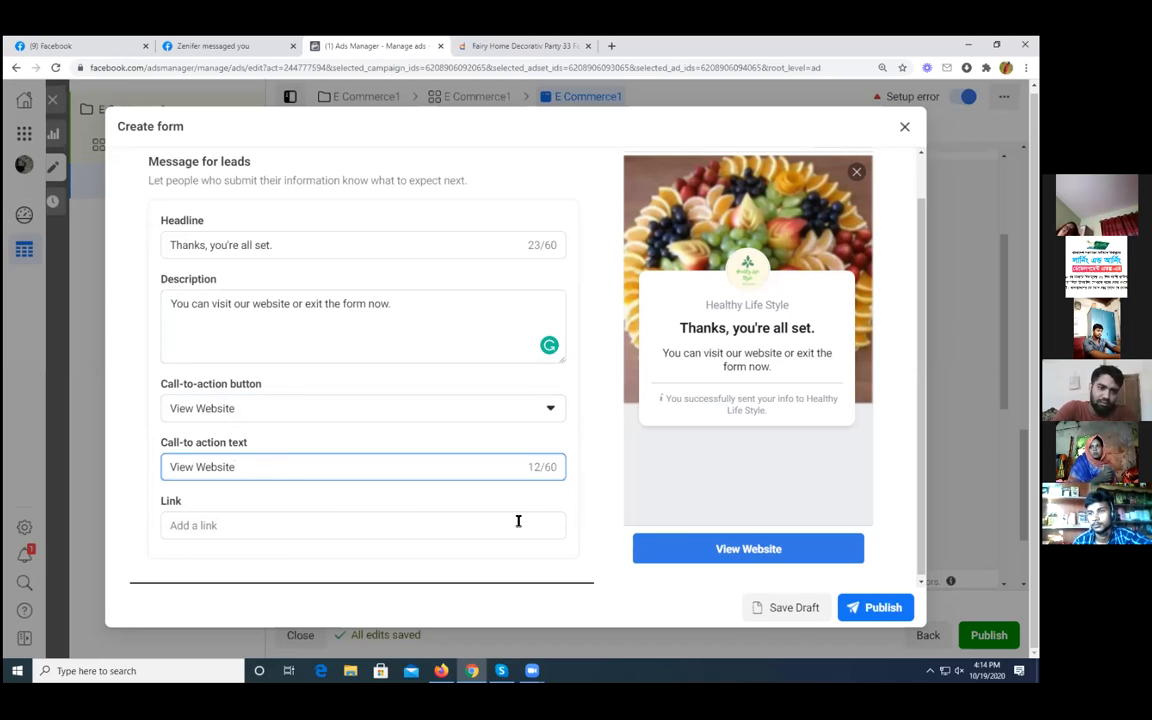
pyautogui.click(253, 524)
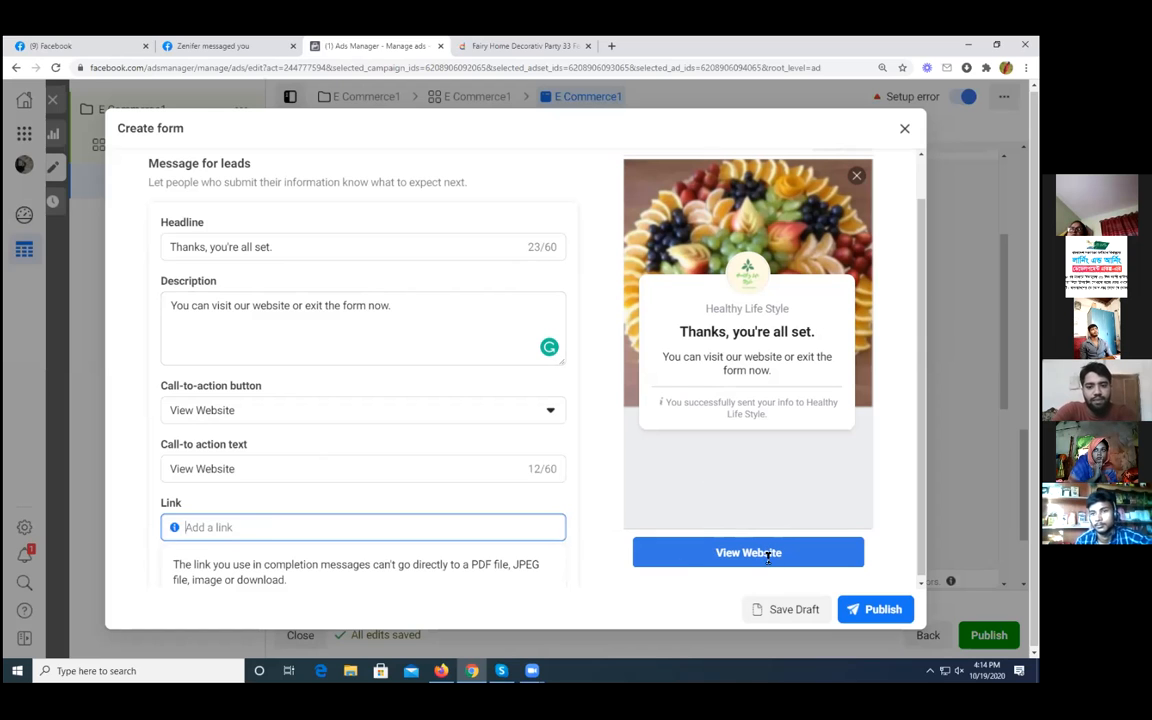
pyautogui.click(516, 46)
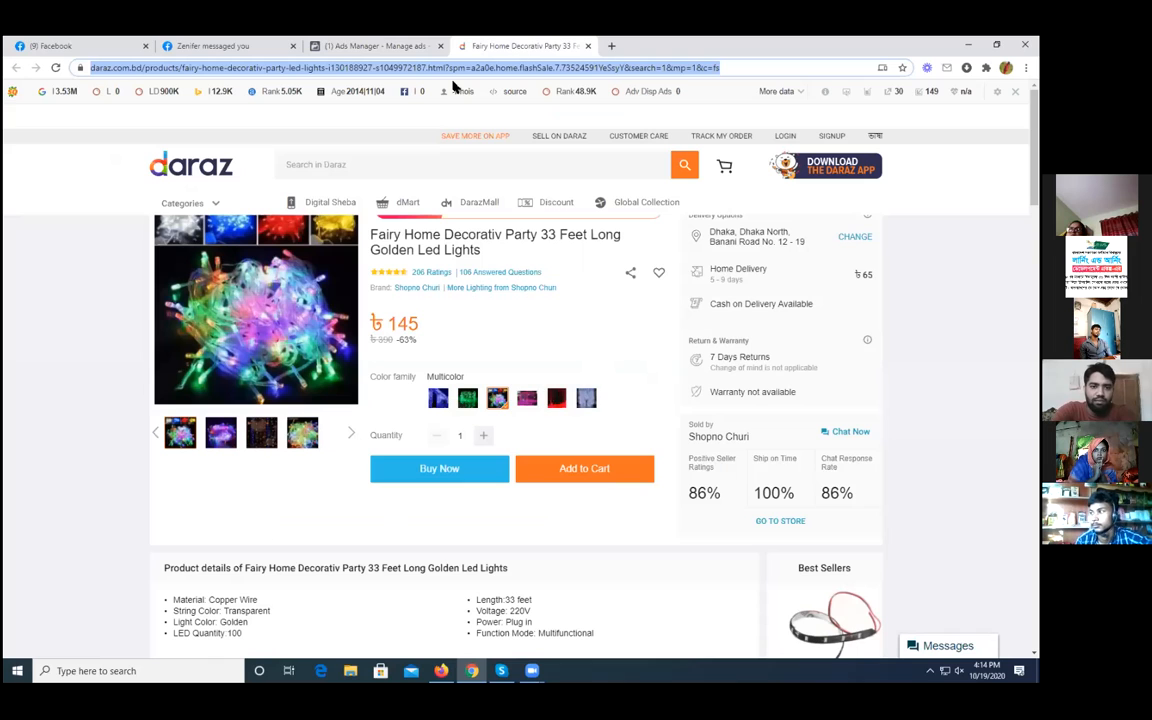
pyautogui.click(230, 121)
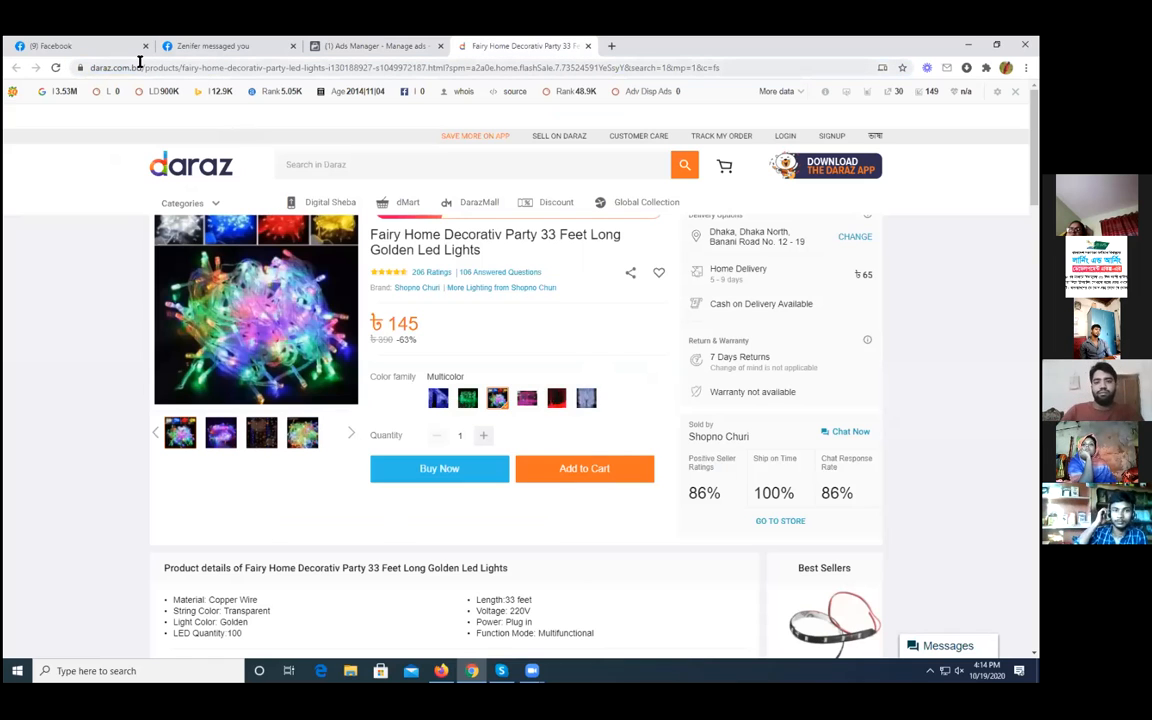
pyautogui.moveTo(131, 67); pyautogui.dragTo(52, 64)
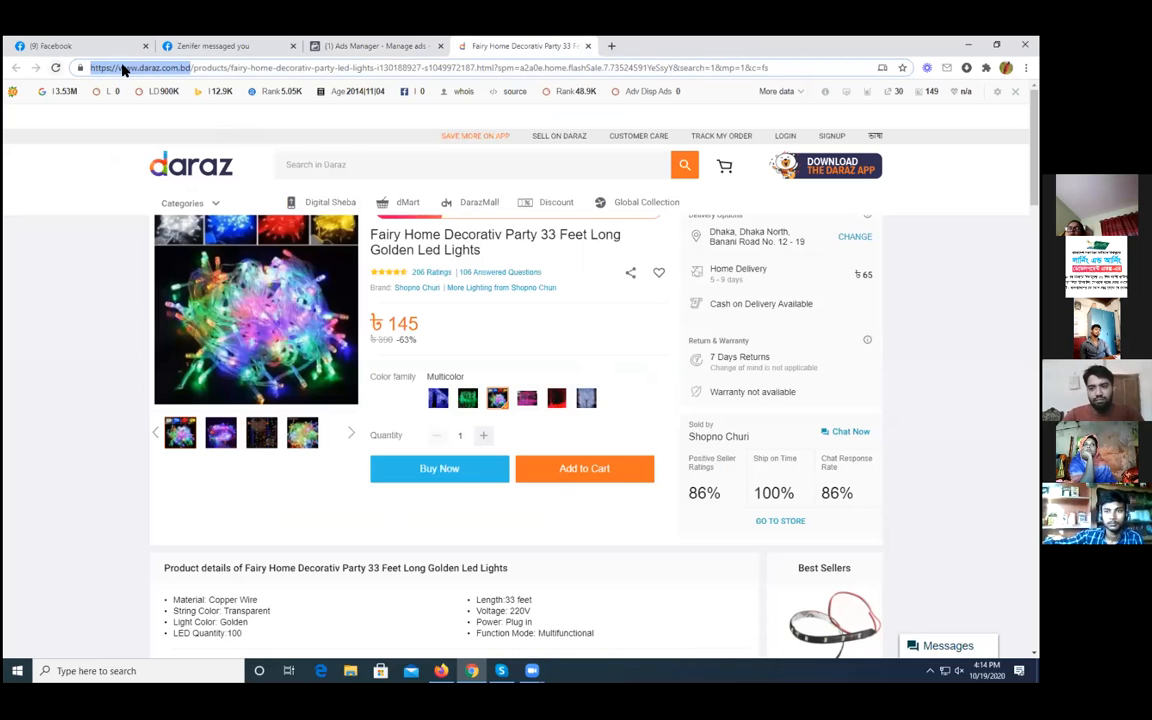
pyautogui.rightClick(120, 69)
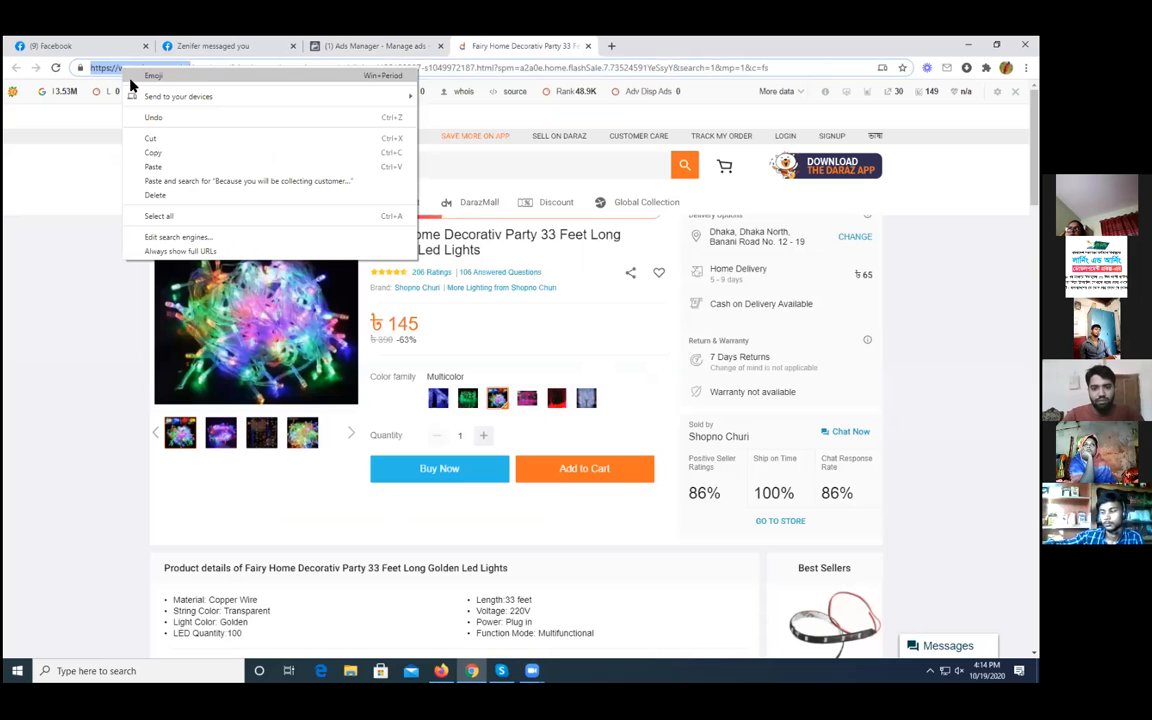
pyautogui.click(150, 153)
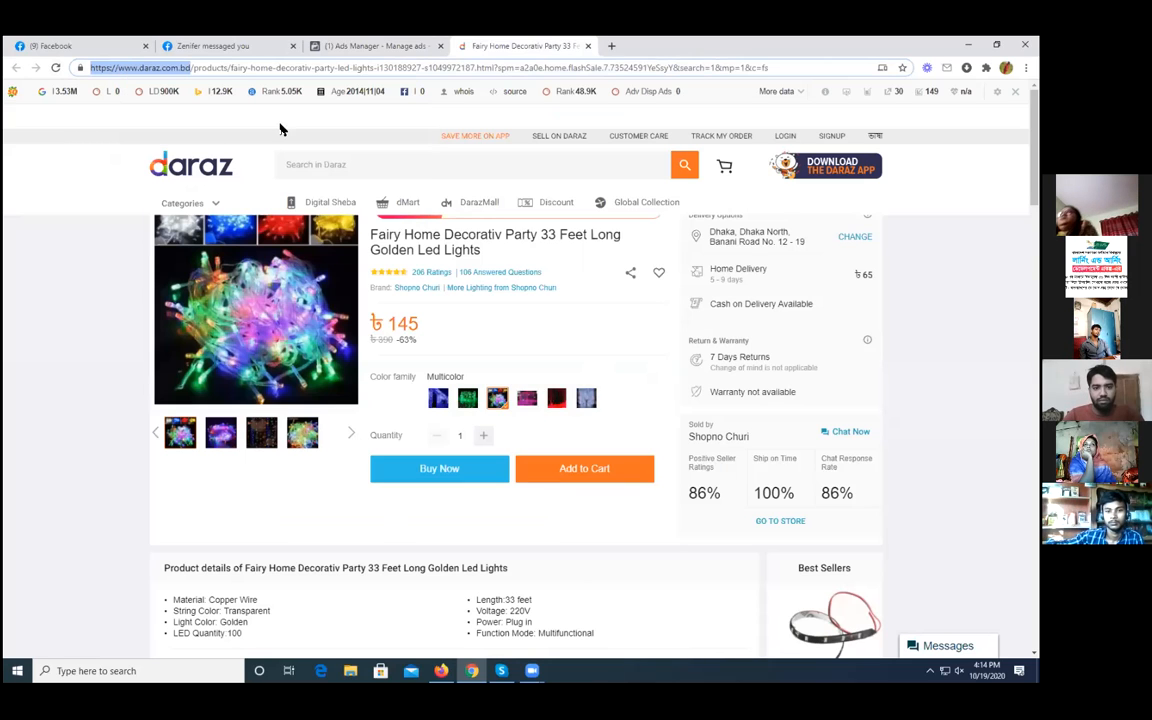
pyautogui.click(374, 47)
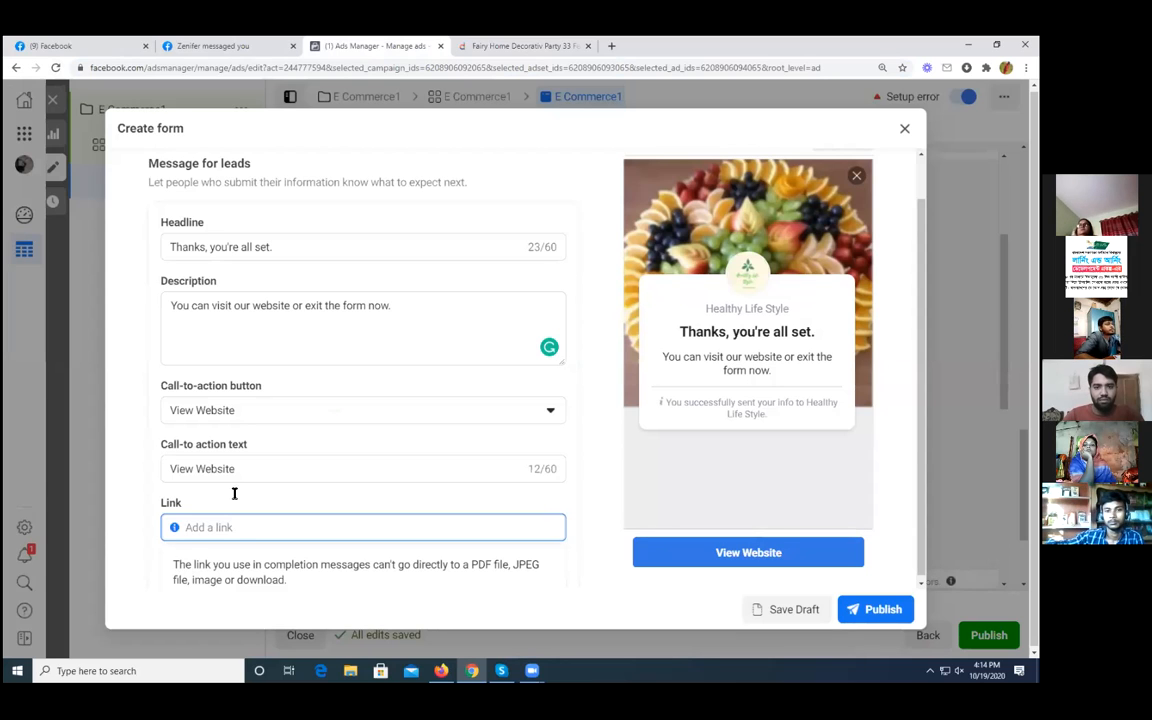
pyautogui.rightClick(213, 527)
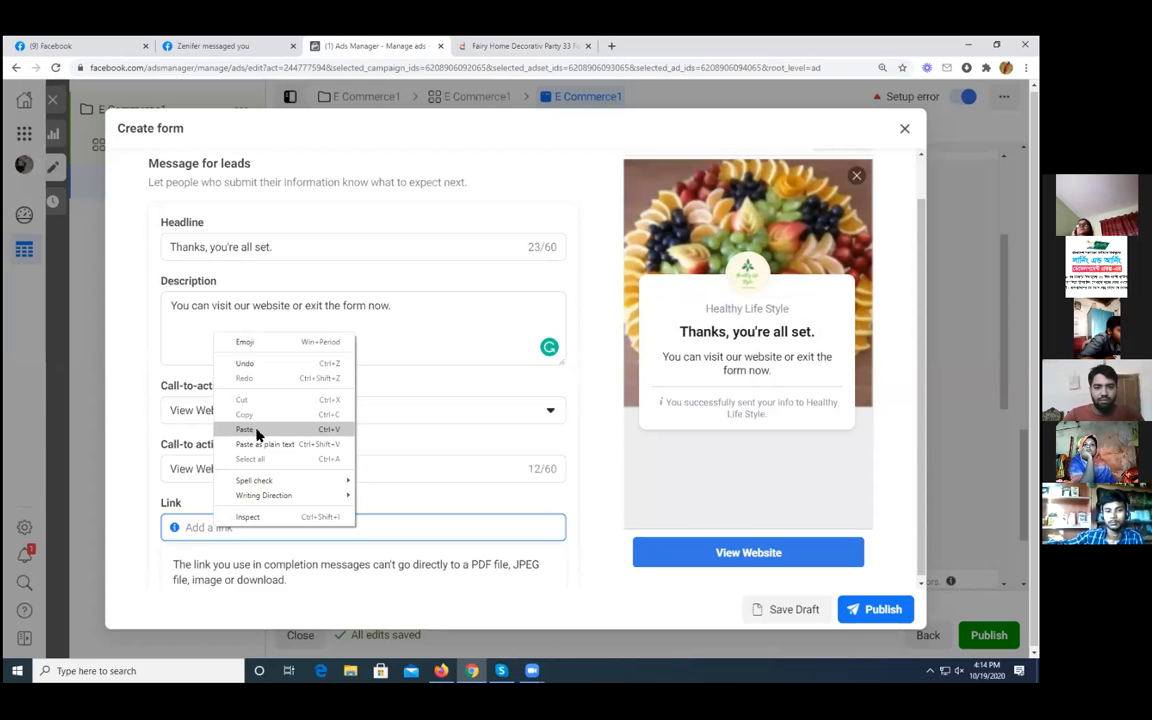
pyautogui.click(257, 433)
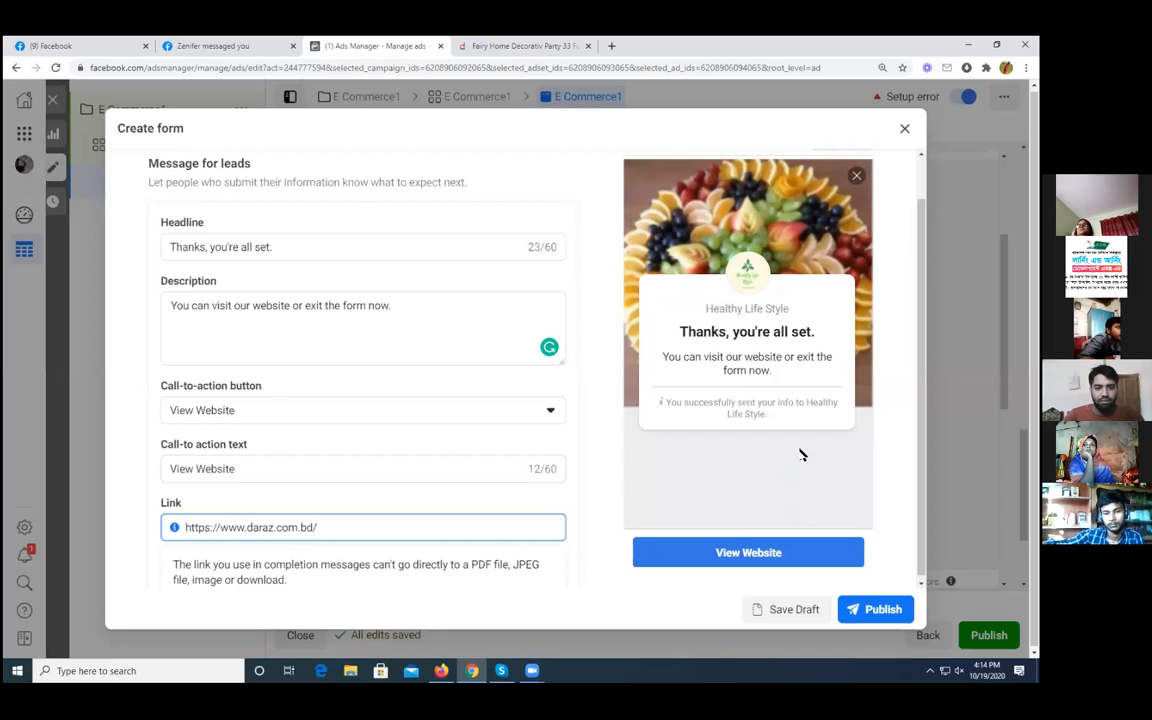
# Step: Step the form preview back from the completion message to the Intro page and examine its greeting content
pyautogui.scroll(1, 778, 304)
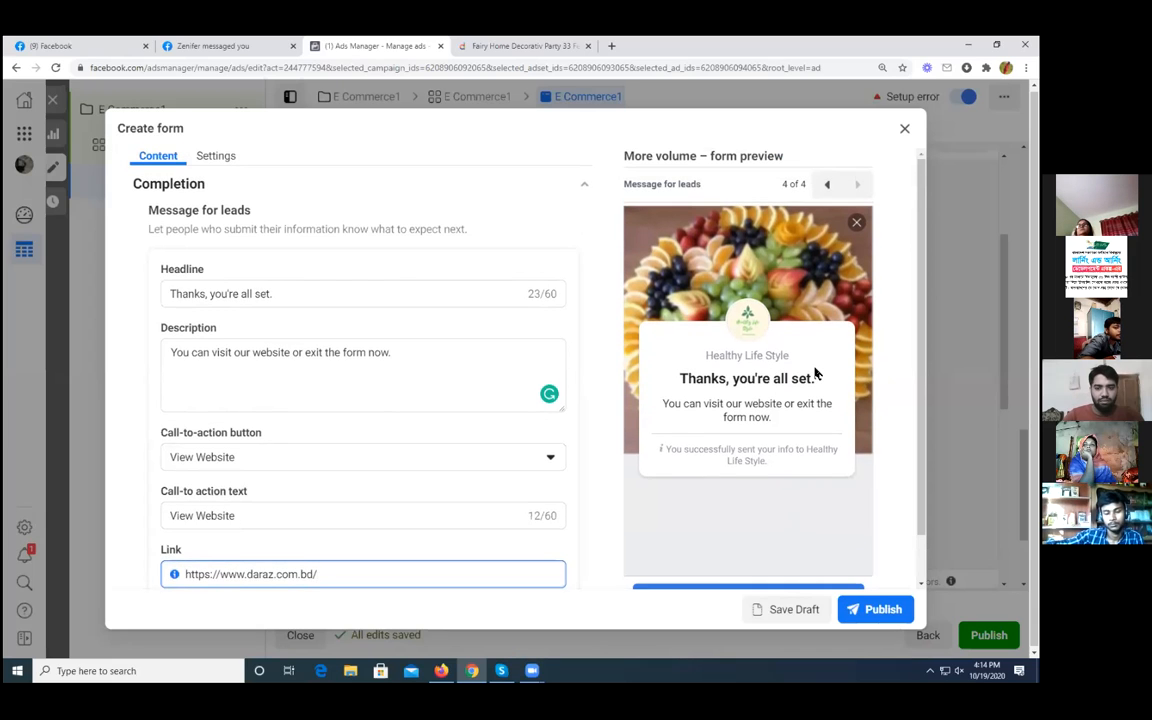
pyautogui.click(825, 186)
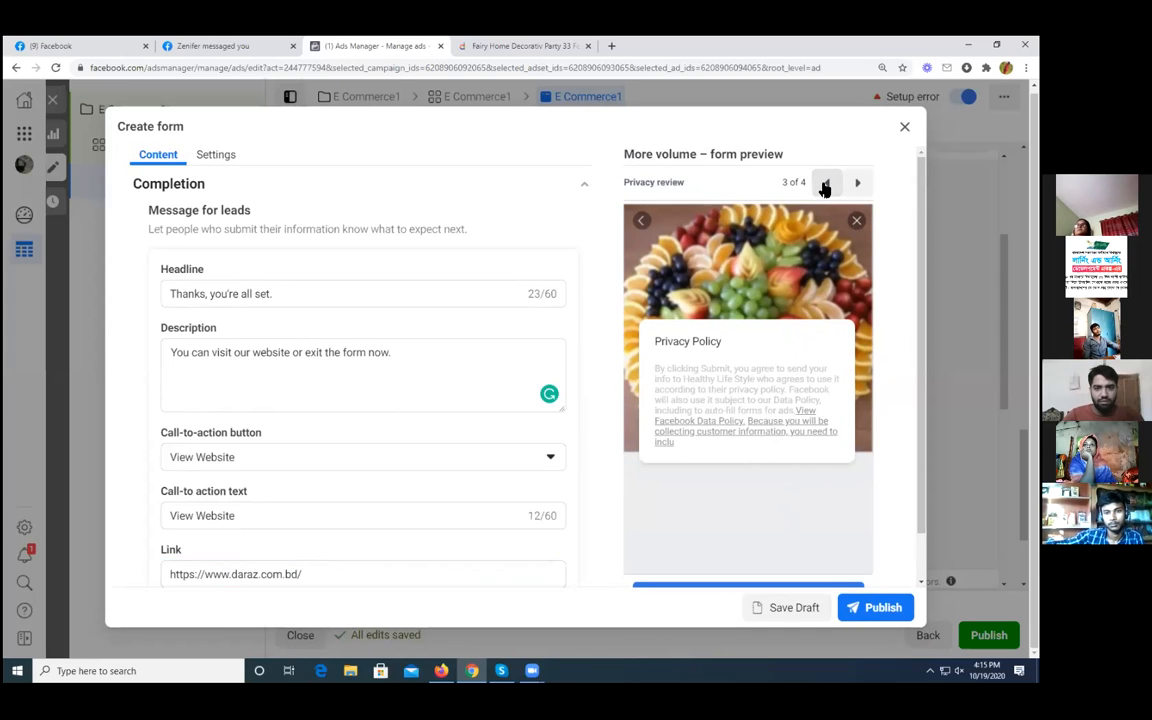
pyautogui.click(825, 186)
pyautogui.click(825, 186)
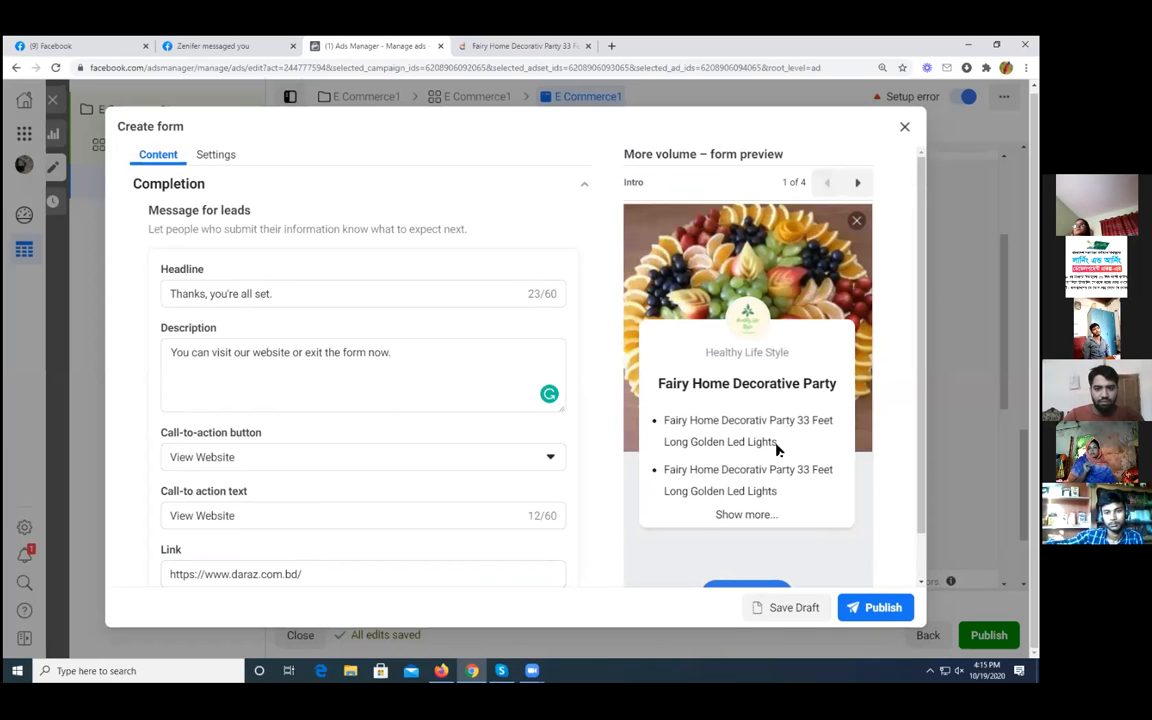
pyautogui.scroll(-1, 781, 447)
pyautogui.scroll(-1, 781, 447)
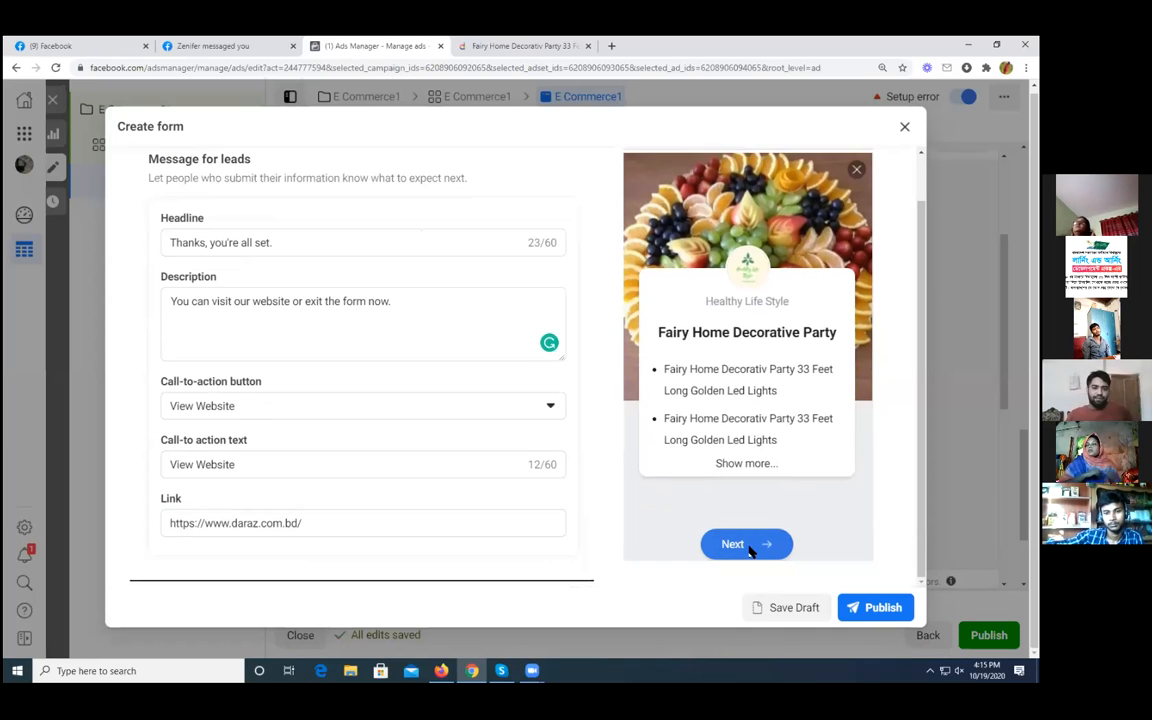
# Step: Advance the form preview from Intro to Prefill information and examine the contact fields from Email through Company name
pyautogui.scroll(2, 804, 480)
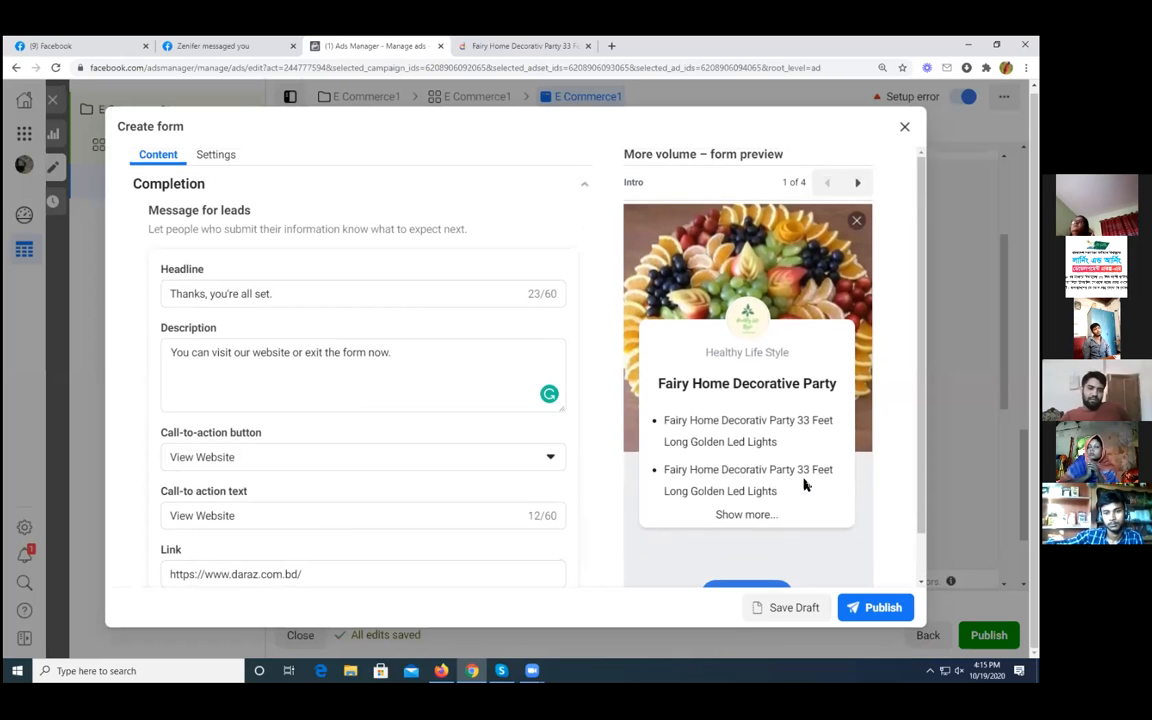
pyautogui.scroll(-2, 746, 400)
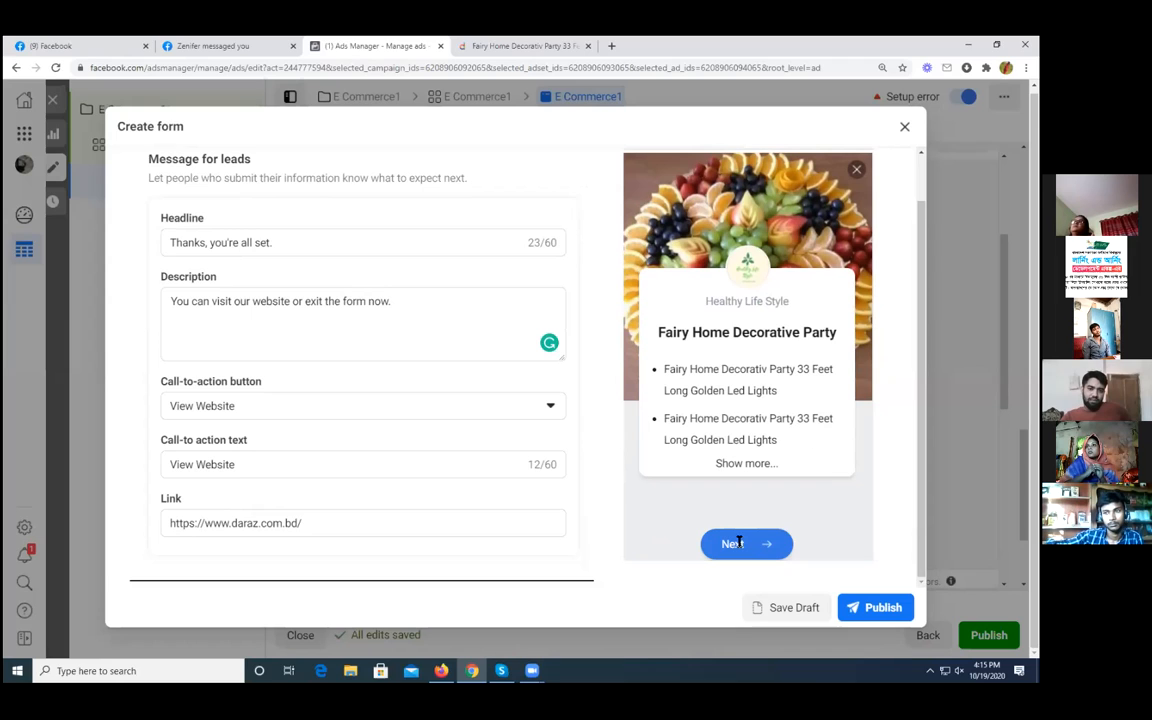
pyautogui.scroll(2, 820, 352)
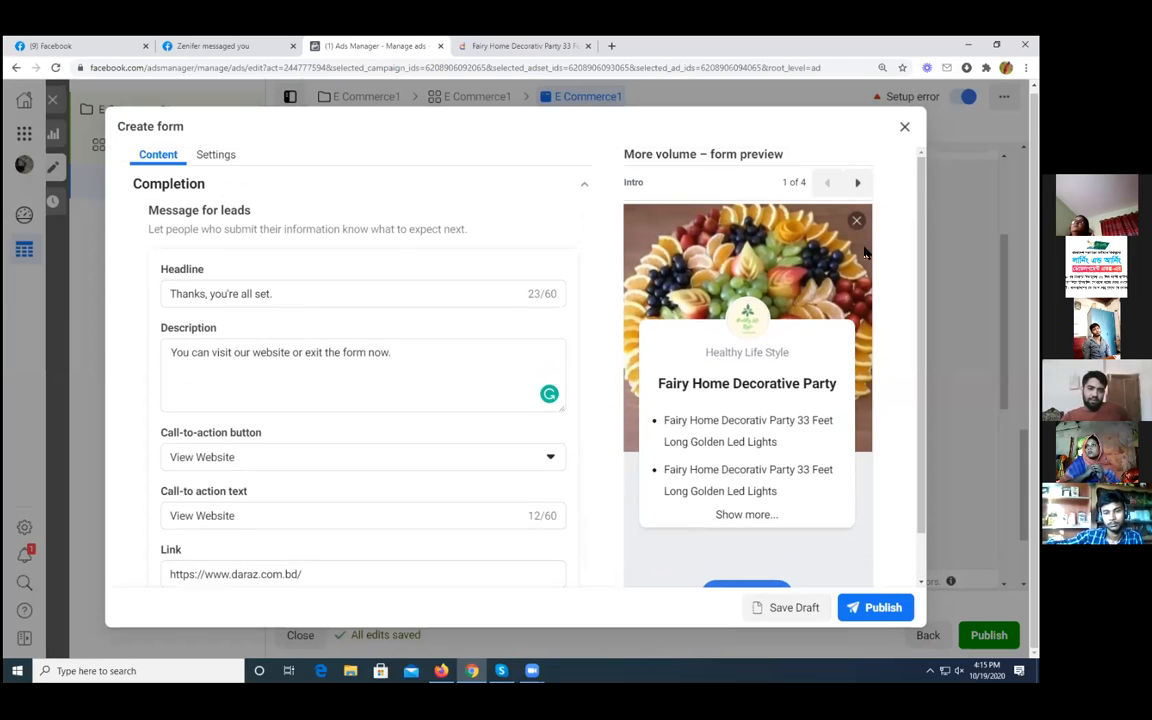
pyautogui.click(856, 184)
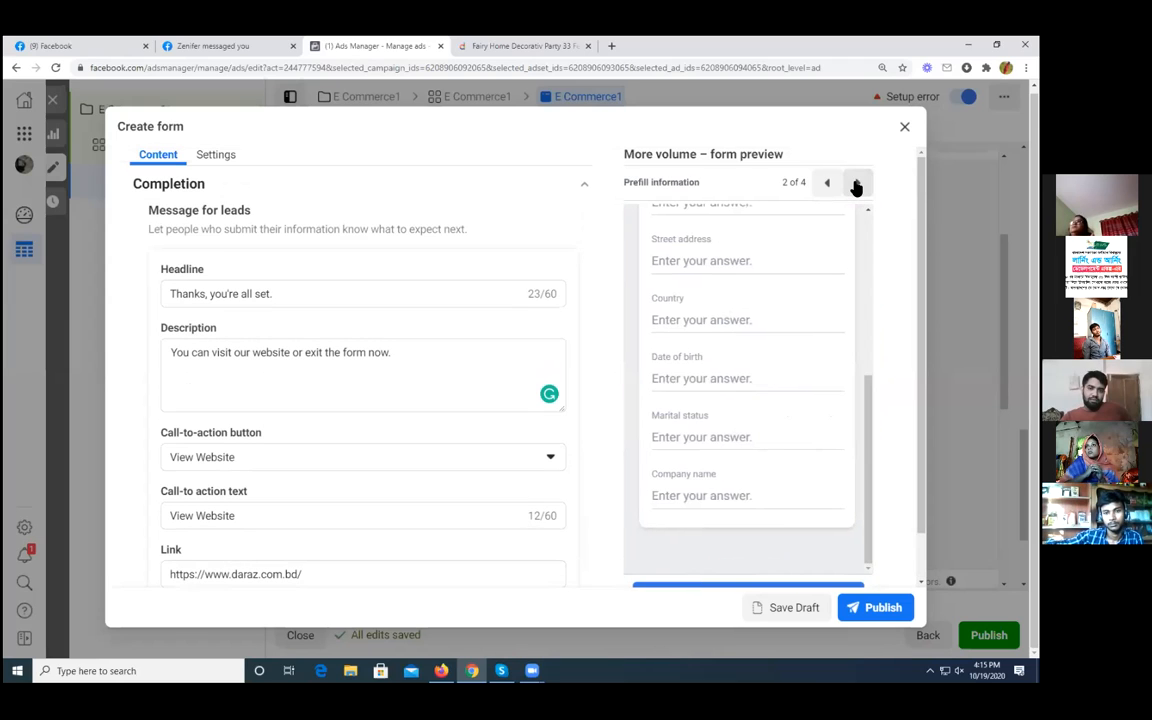
pyautogui.scroll(5, 720, 360)
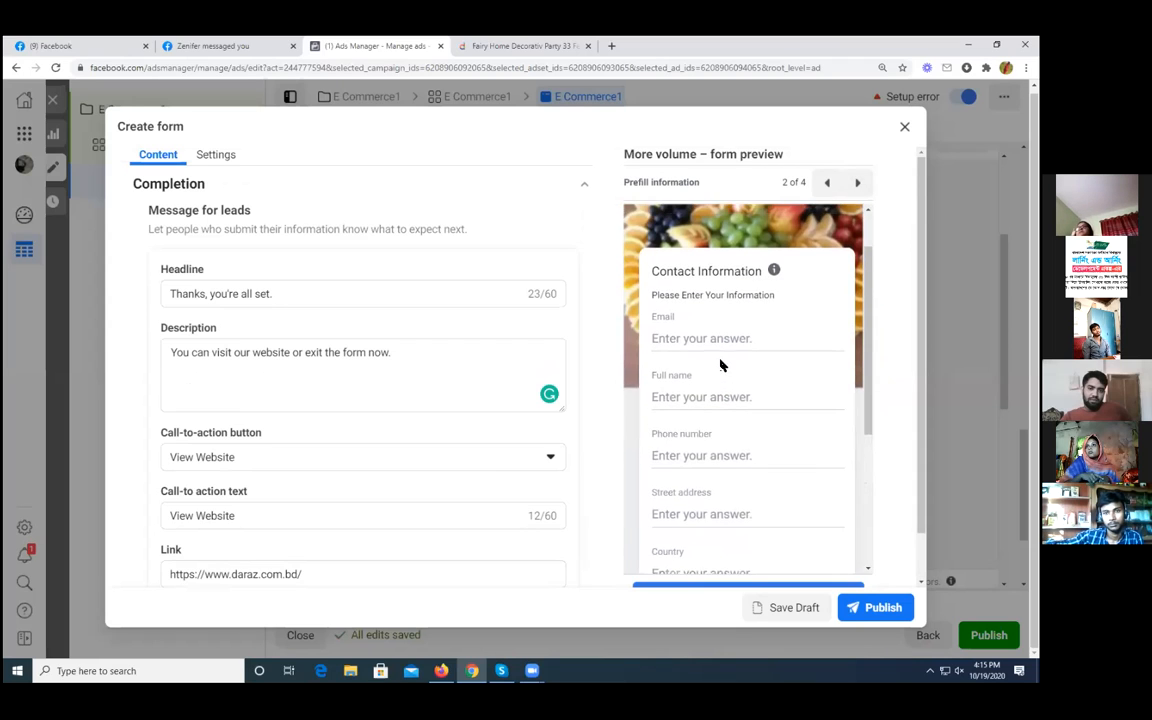
pyautogui.scroll(1, 720, 365)
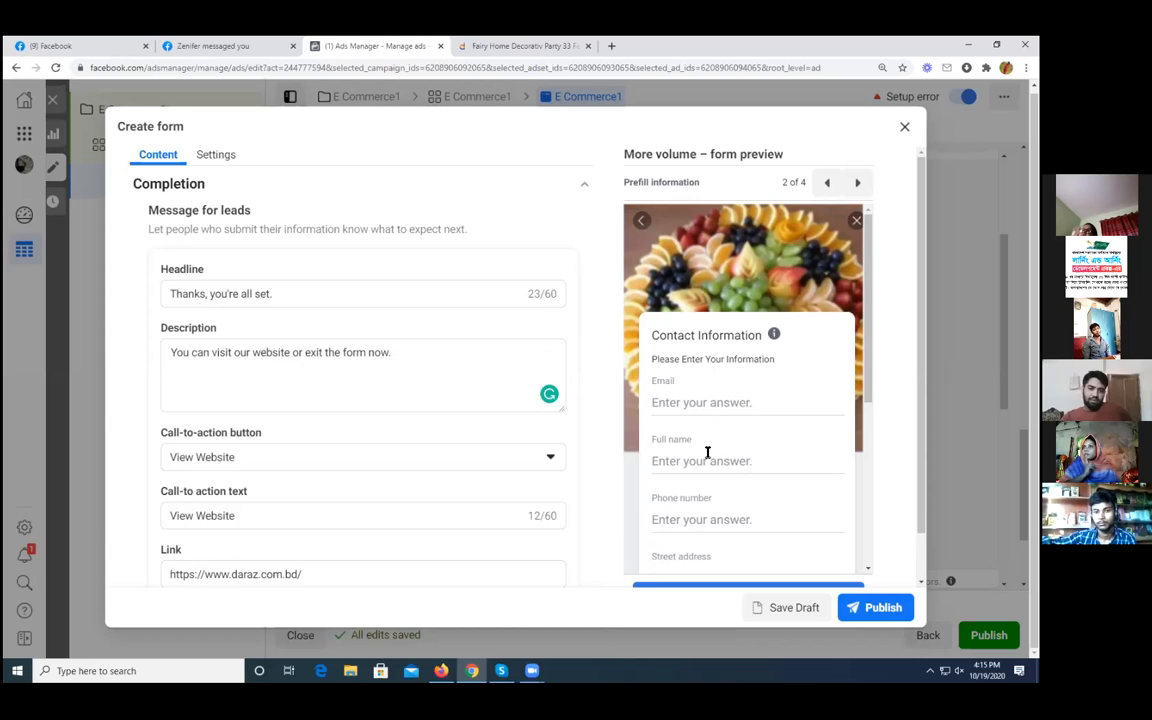
pyautogui.scroll(-3, 709, 465)
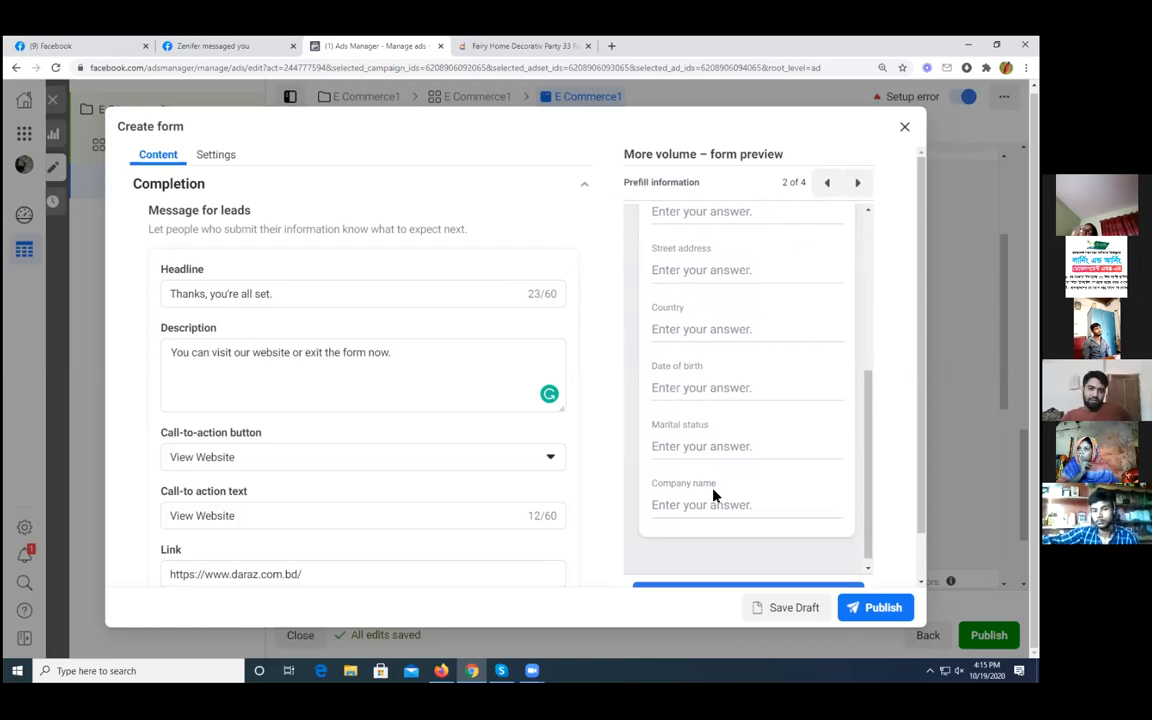
pyautogui.scroll(3, 708, 480)
pyautogui.scroll(1, 700, 400)
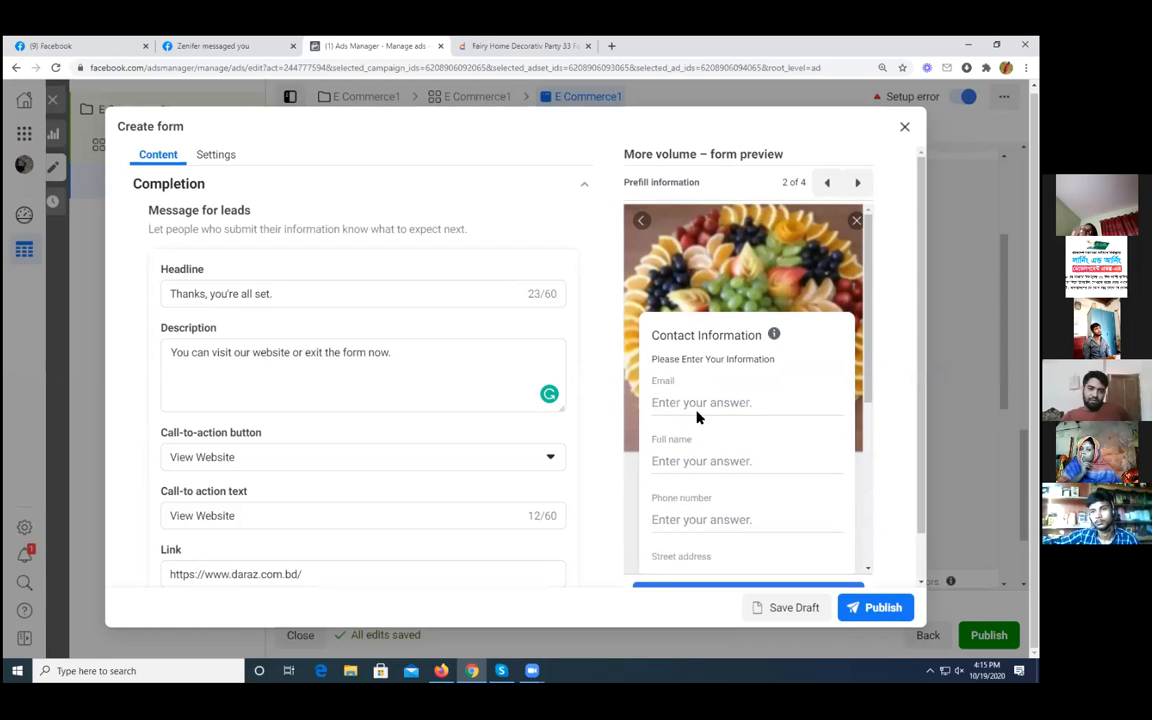
# Step: Advance the form preview through Privacy review to Message for leads and examine the closing message and its website button
pyautogui.click(859, 185)
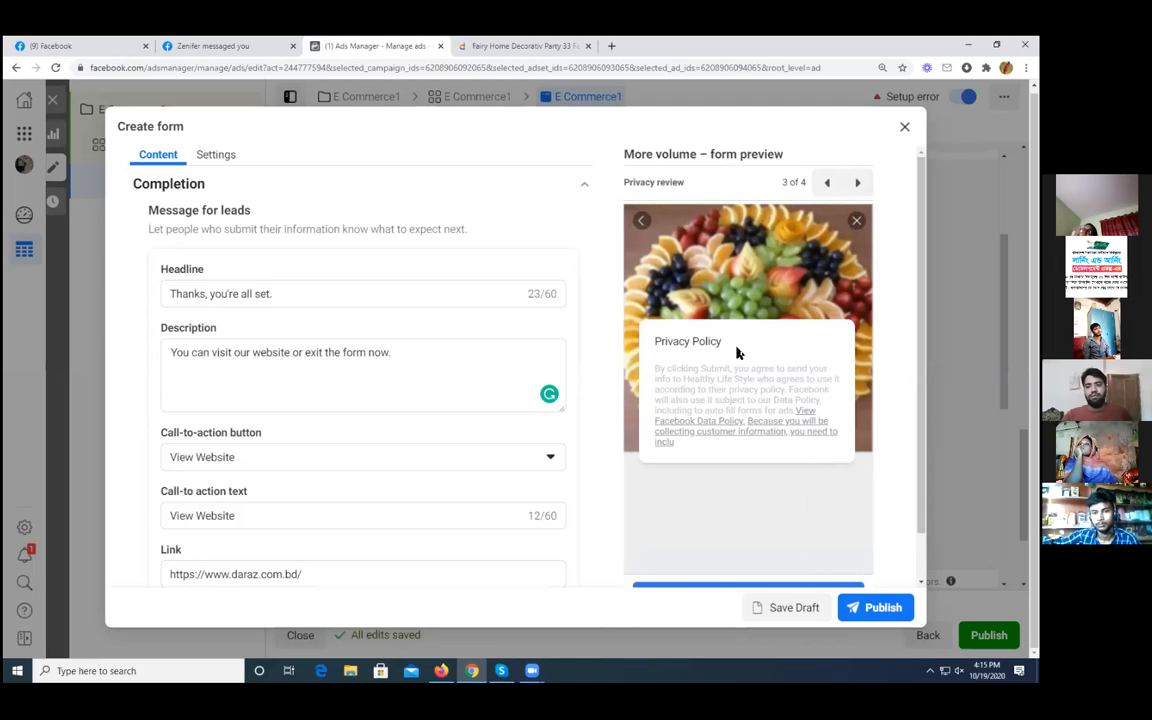
pyautogui.click(861, 183)
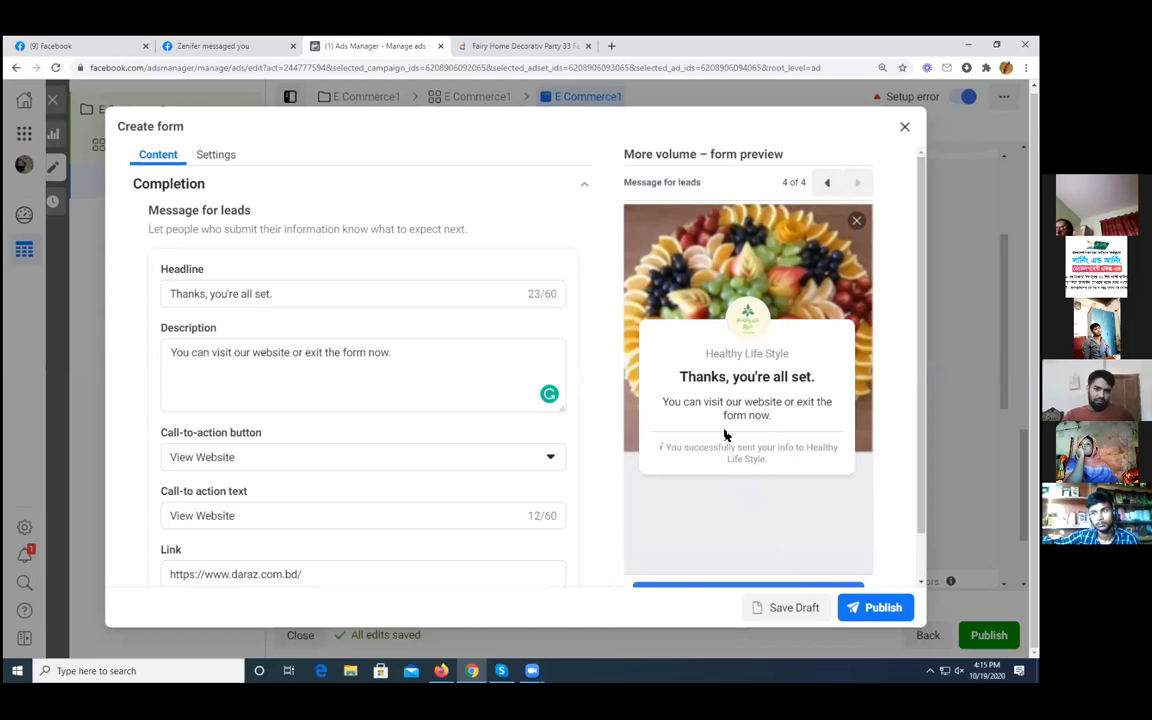
pyautogui.scroll(-3, 830, 440)
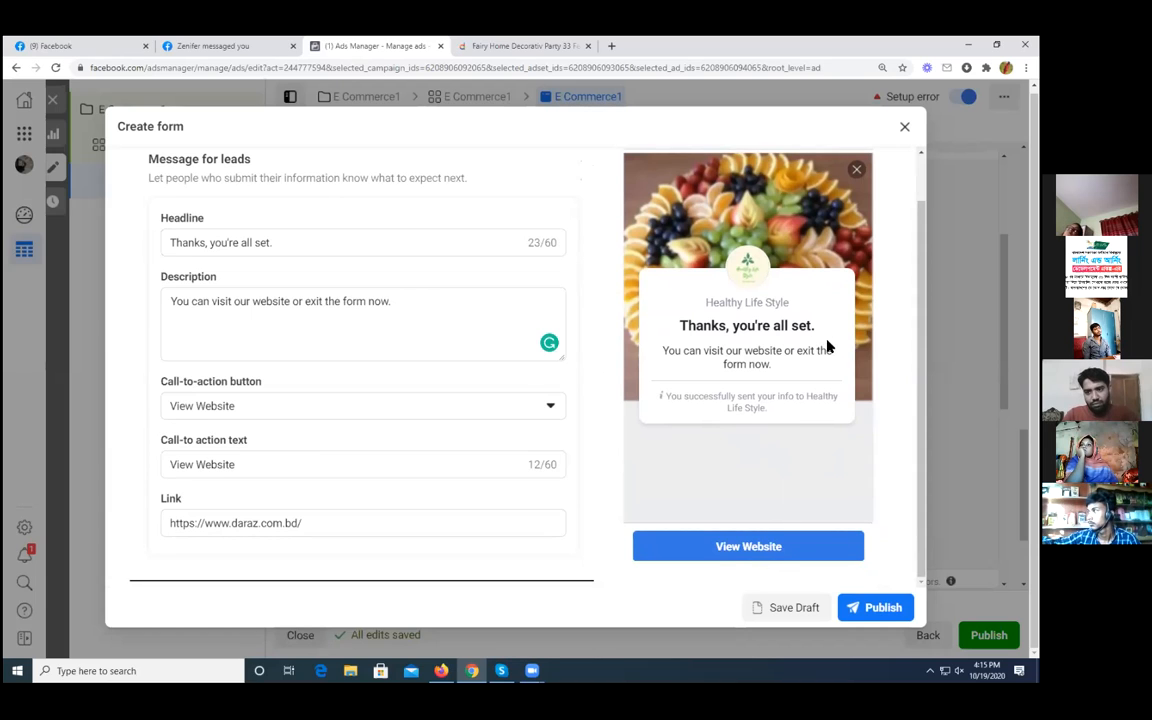
pyautogui.scroll(1, 825, 342)
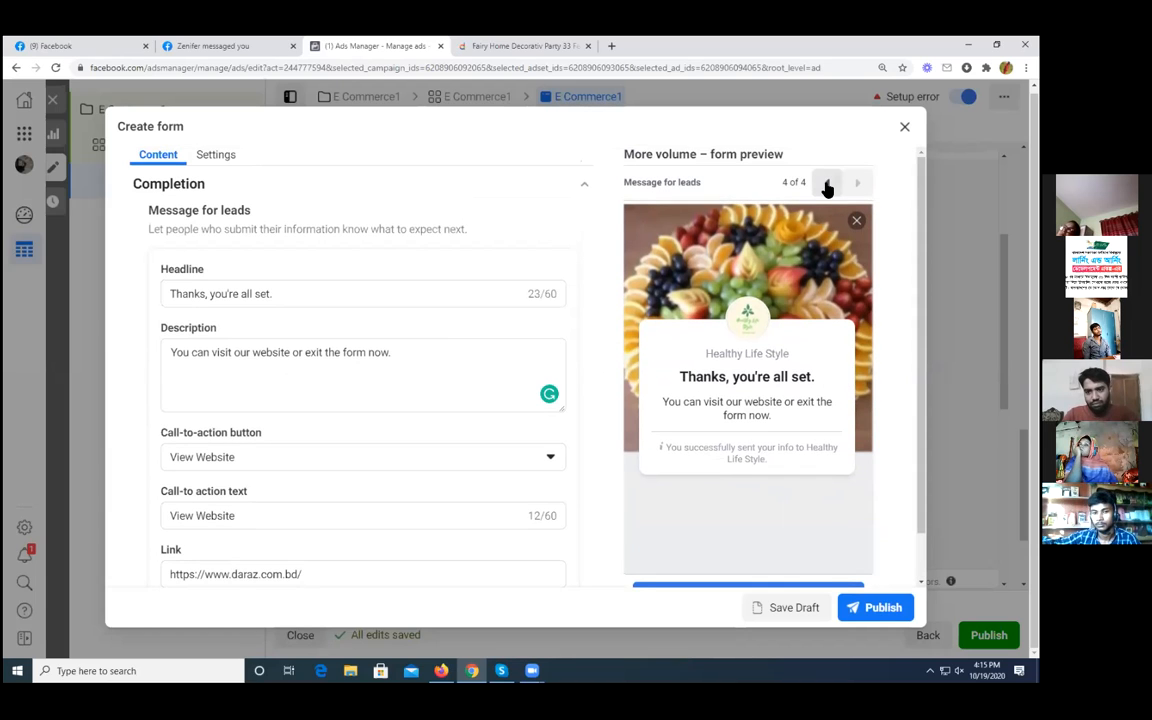
# Step: Step the form preview back through Privacy review to Prefill information, then return to Privacy review, checking each page's action button
pyautogui.click(826, 183)
pyautogui.scroll(-1, 802, 399)
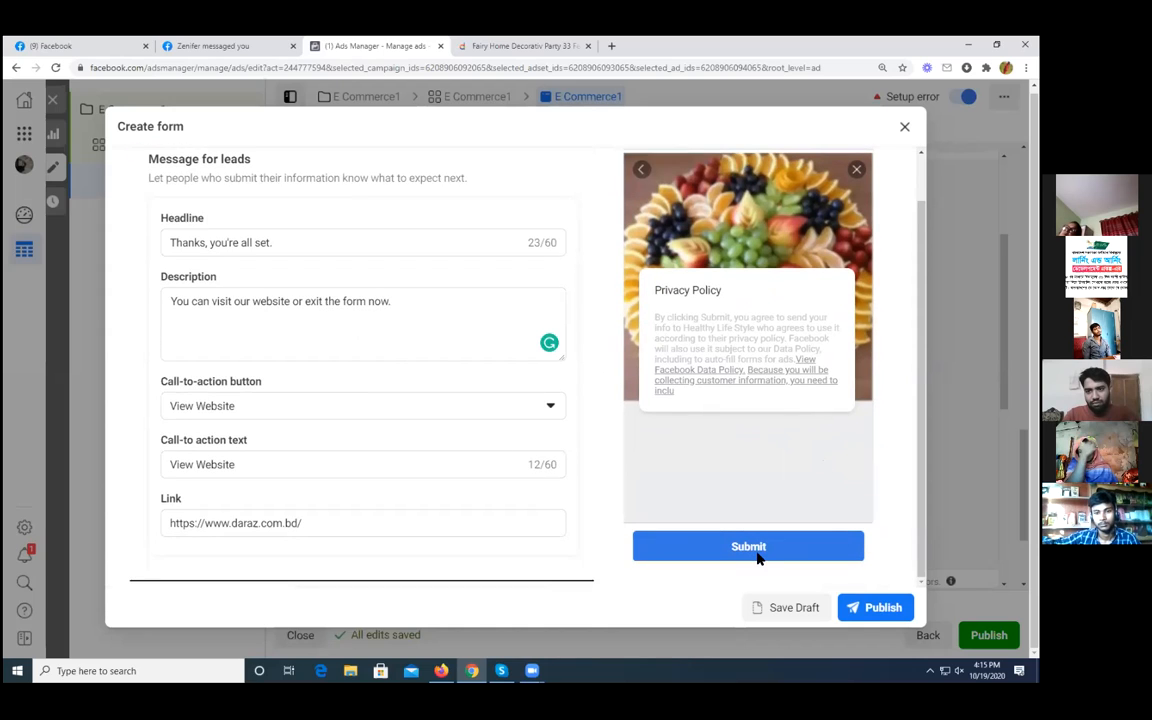
pyautogui.scroll(1, 800, 347)
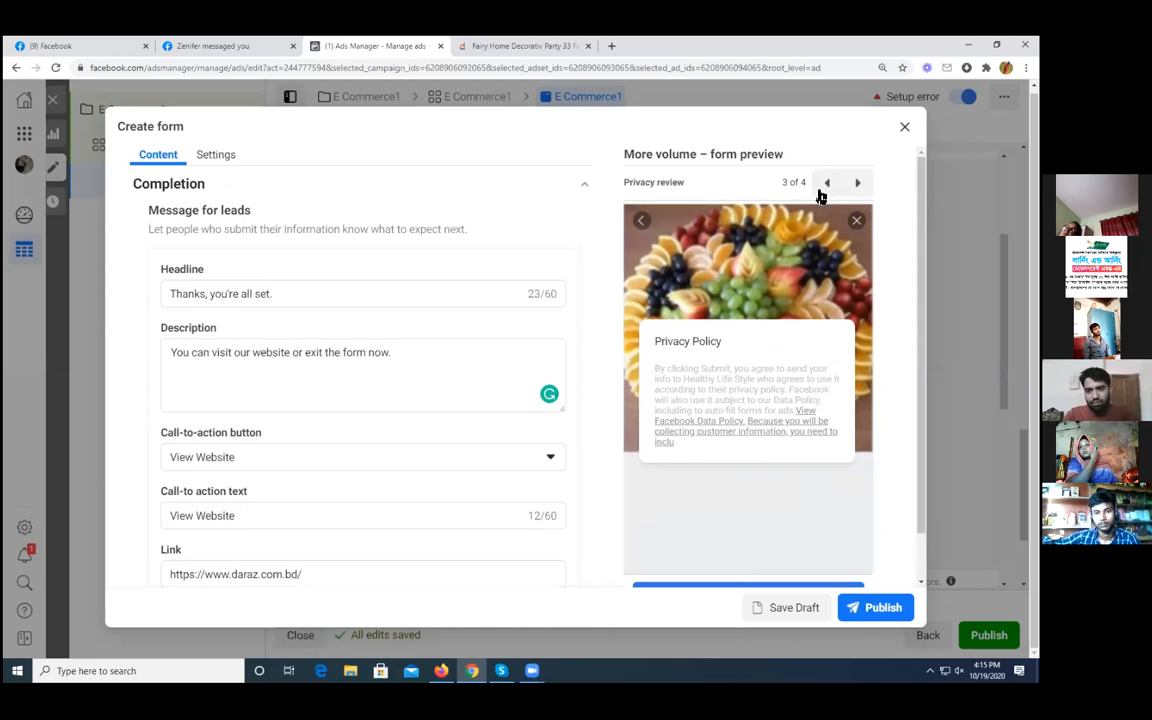
pyautogui.click(827, 187)
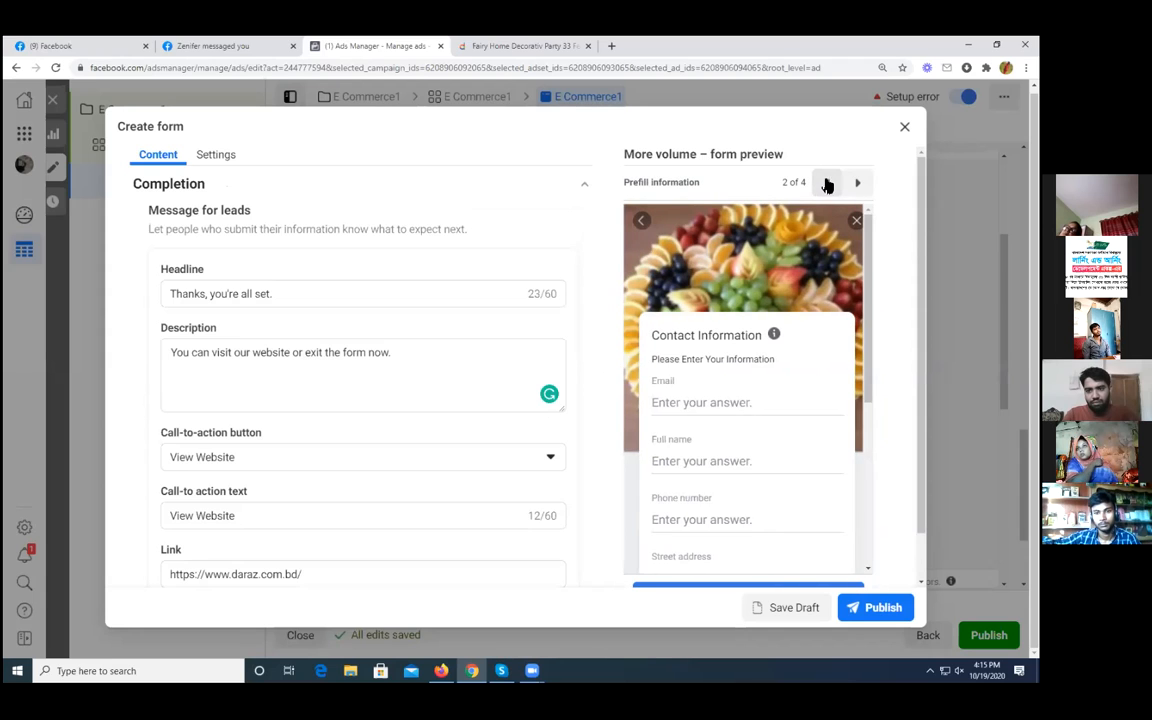
pyautogui.scroll(-5, 775, 398)
pyautogui.scroll(-2, 765, 415)
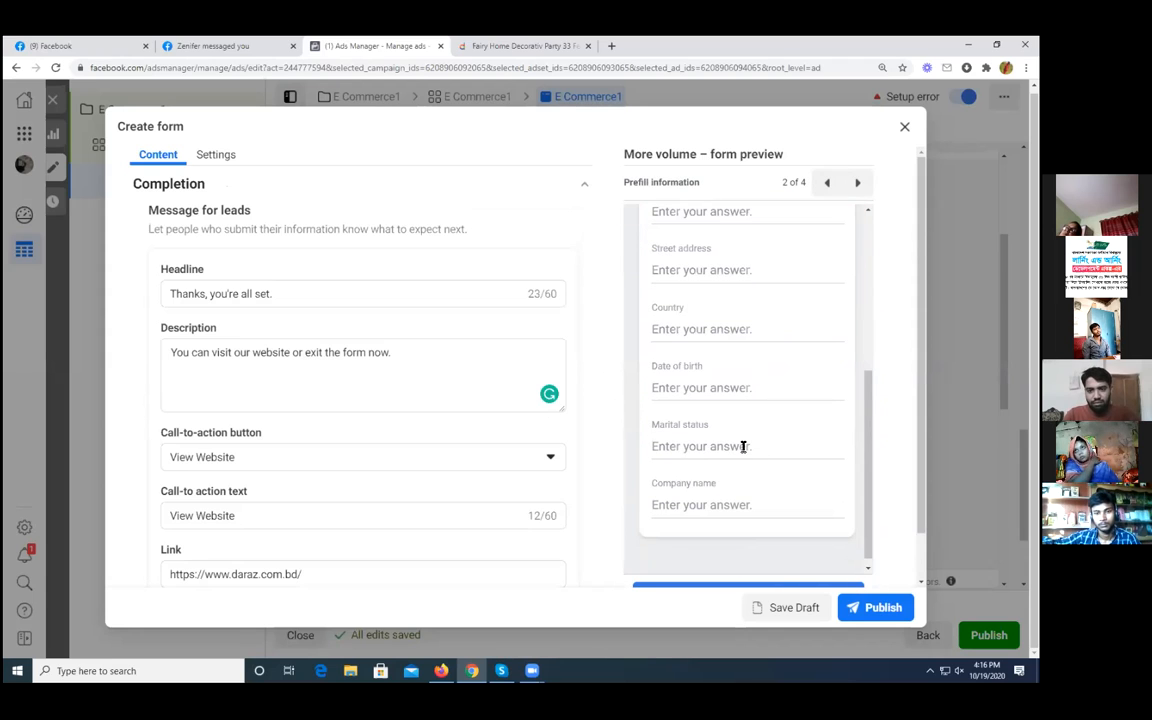
pyautogui.scroll(-1, 743, 480)
pyautogui.scroll(-2, 761, 541)
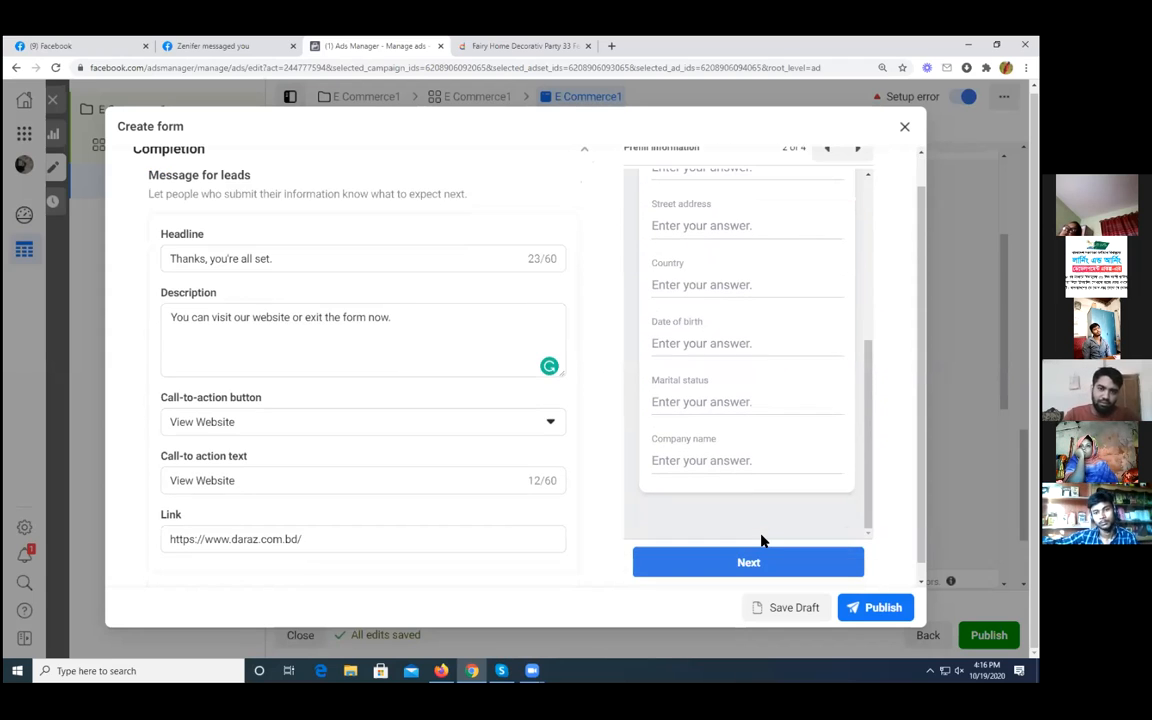
pyautogui.scroll(2, 761, 541)
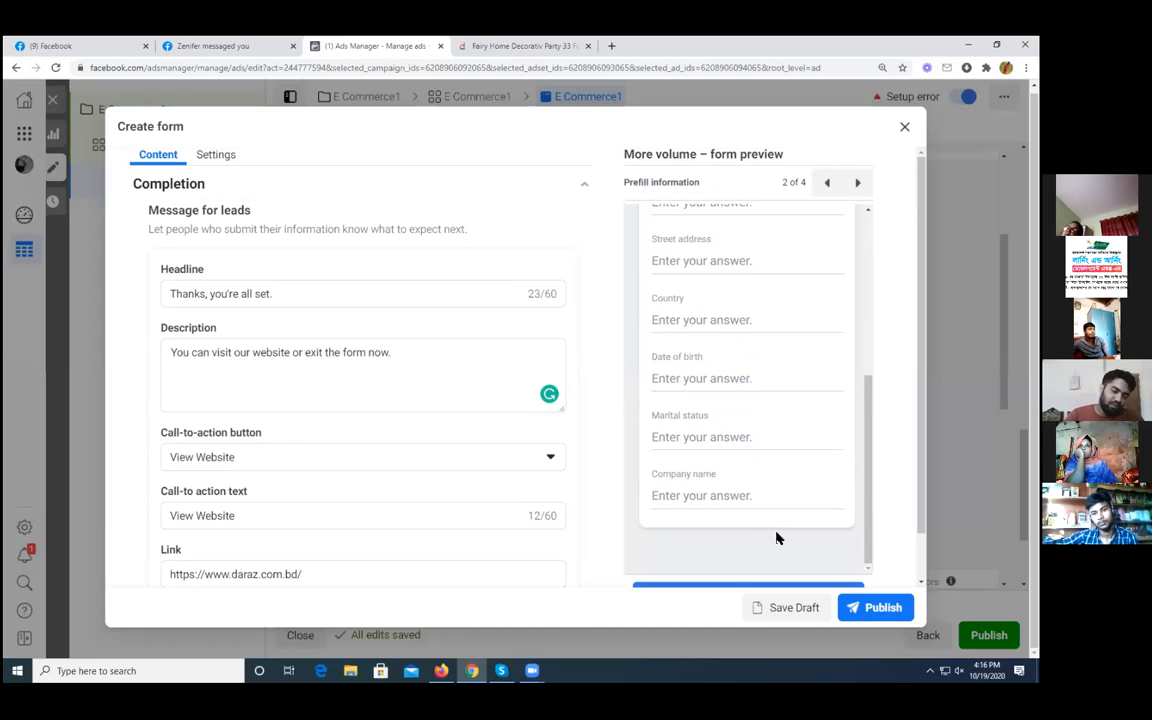
pyautogui.scroll(10, 785, 535)
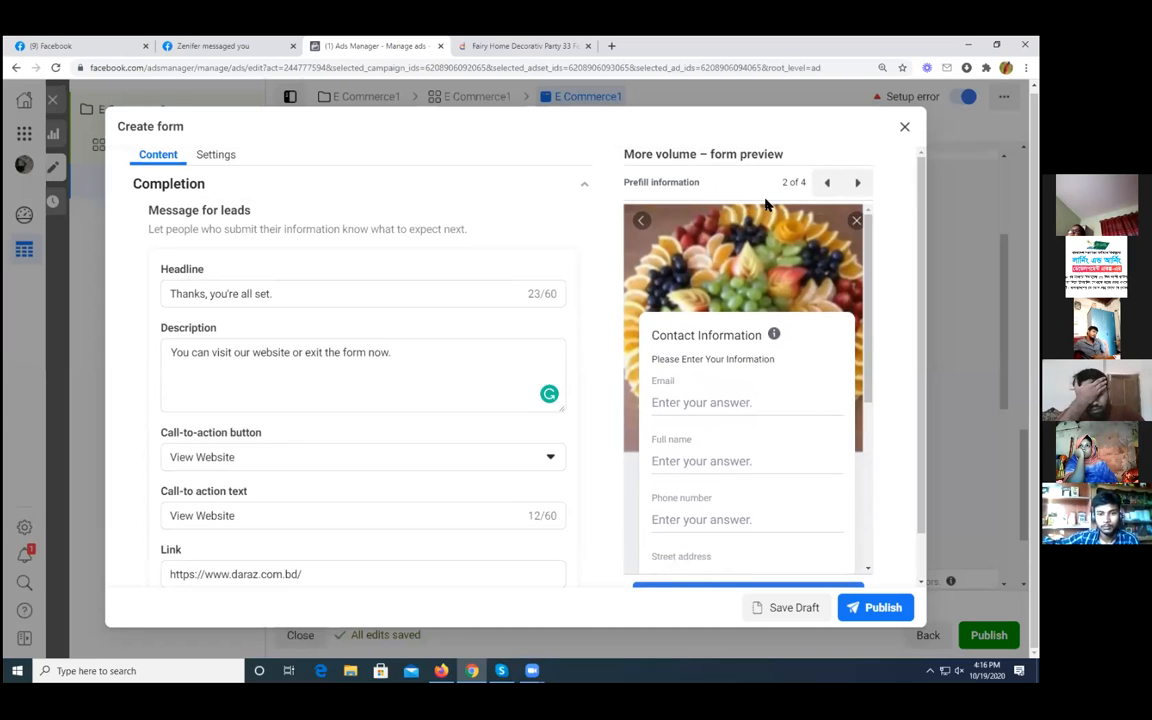
pyautogui.click(857, 186)
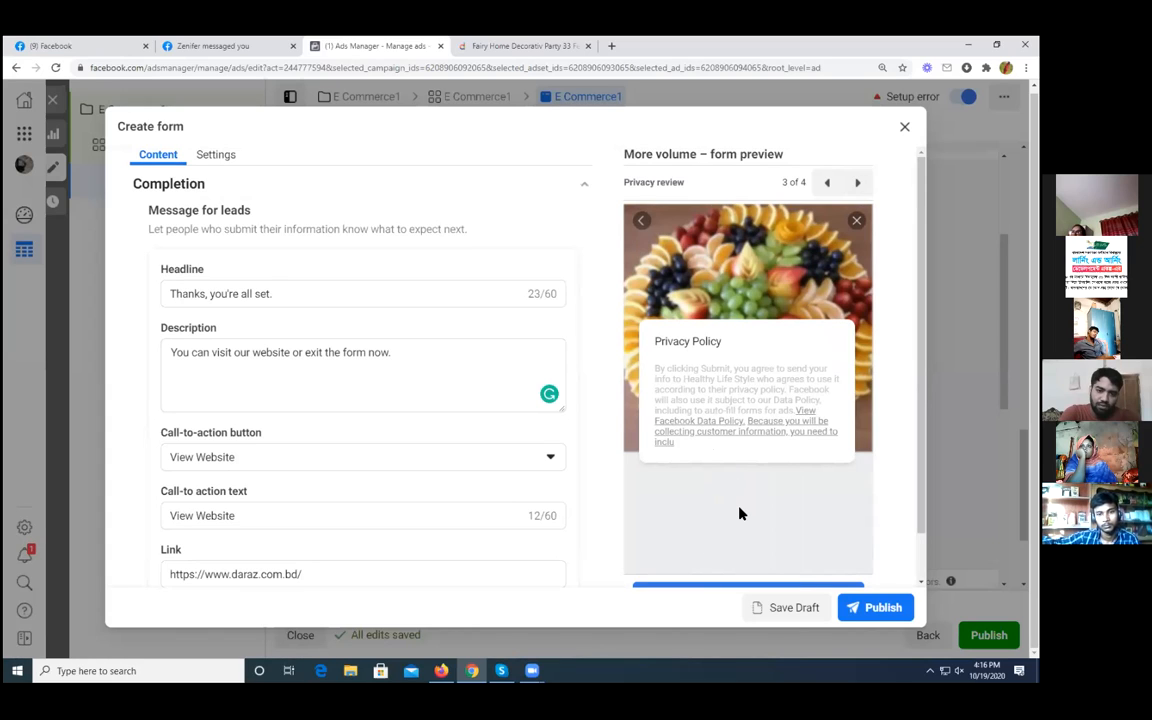
pyautogui.scroll(-1, 750, 500)
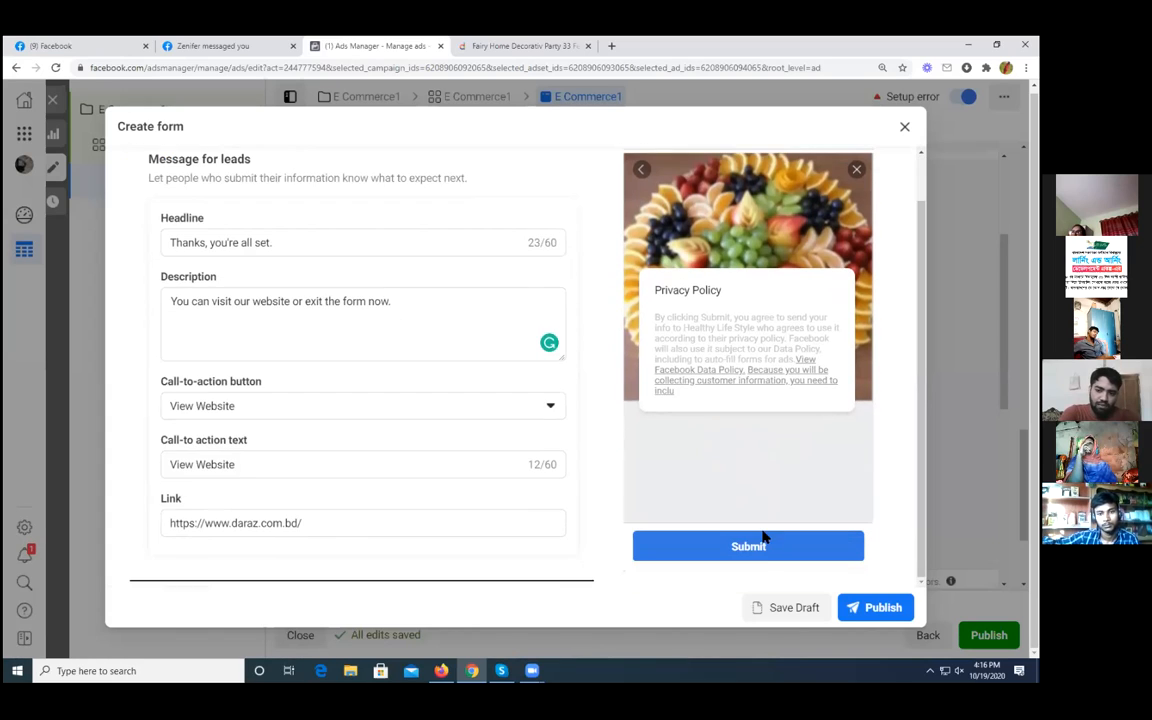
# Step: Reorder the form's prefill questions so Full name comes first and Phone number second, both above Email
pyautogui.scroll(5, 594, 512)
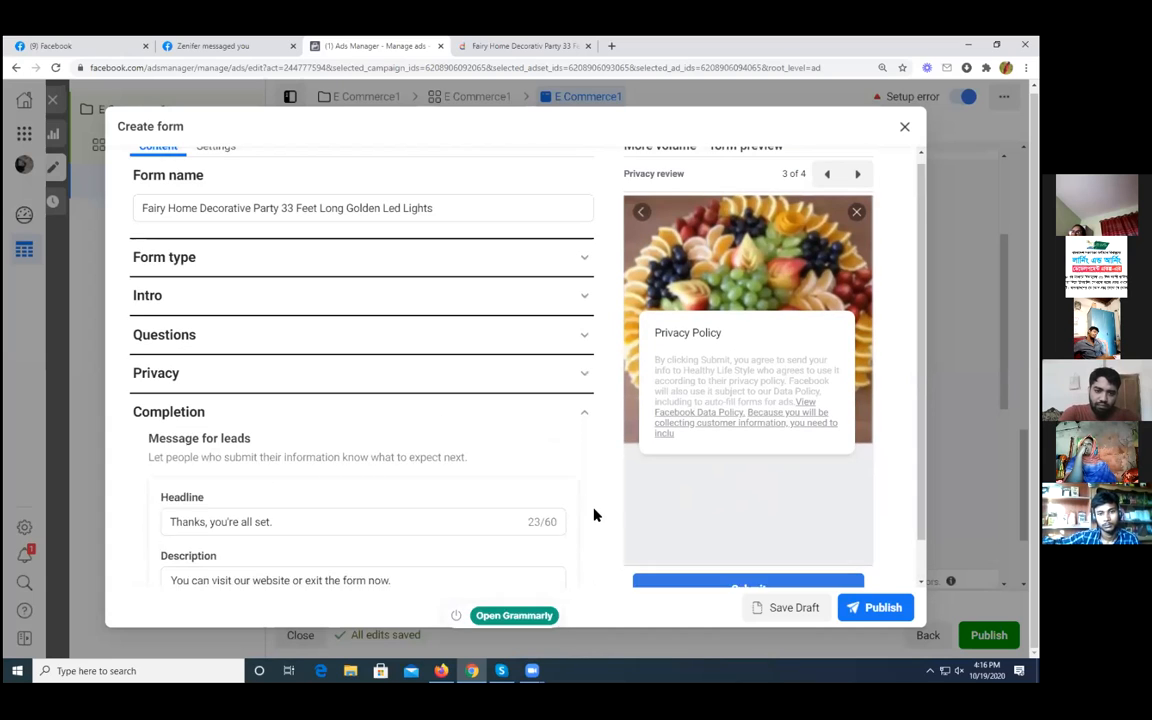
pyautogui.click(199, 345)
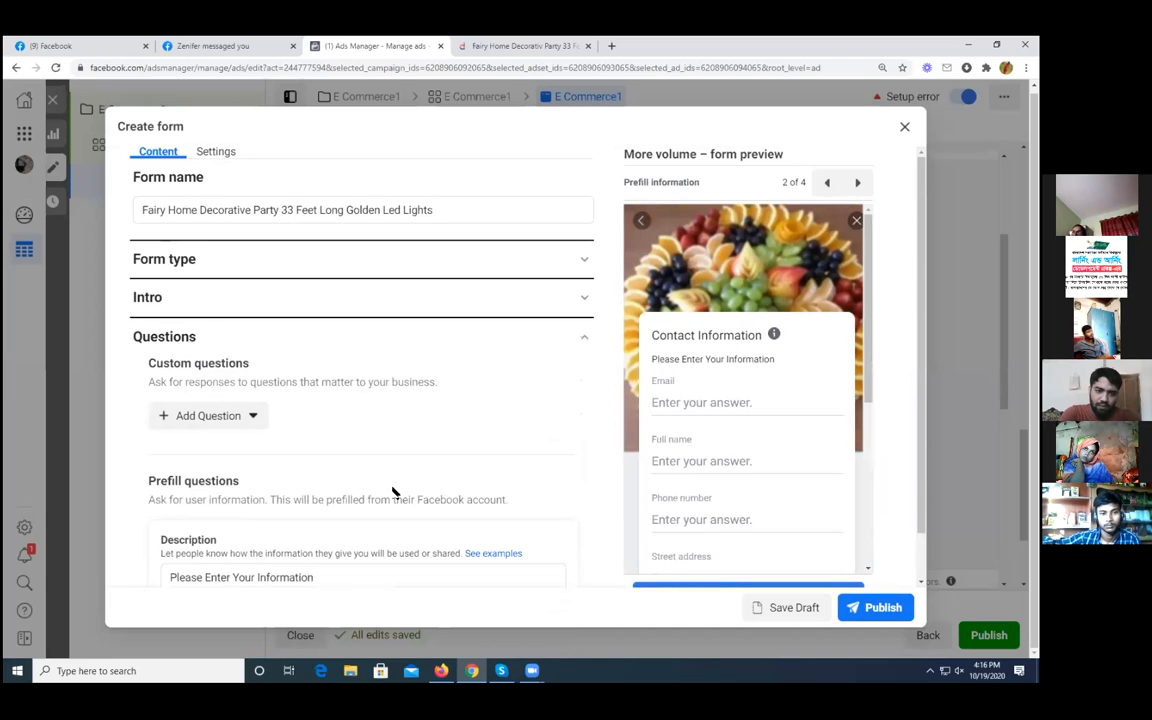
pyautogui.scroll(-2, 393, 491)
pyautogui.scroll(-1, 389, 464)
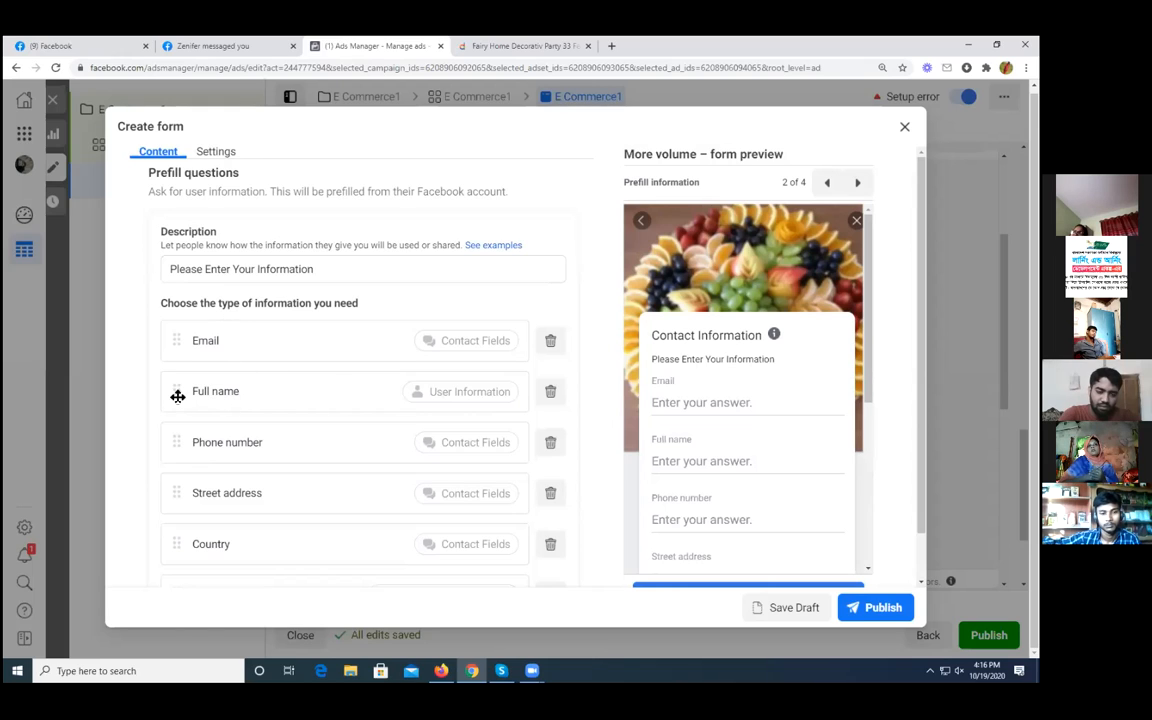
pyautogui.moveTo(177, 388); pyautogui.dragTo(172, 345)
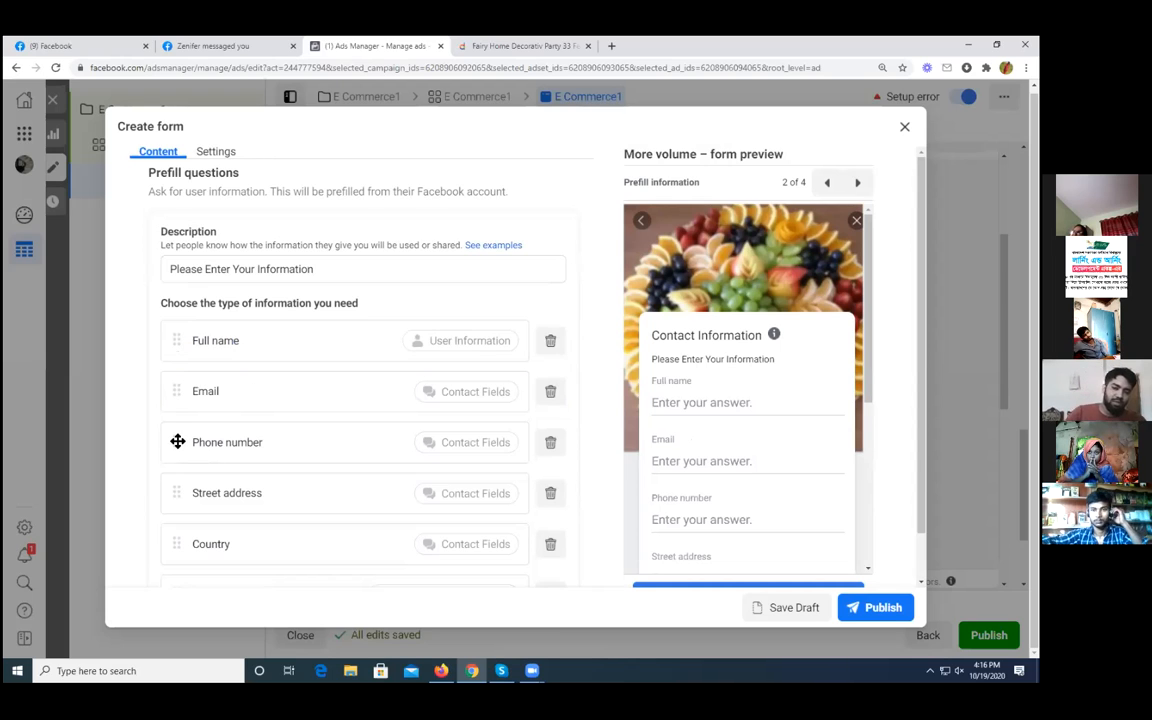
pyautogui.moveTo(177, 442); pyautogui.dragTo(182, 375)
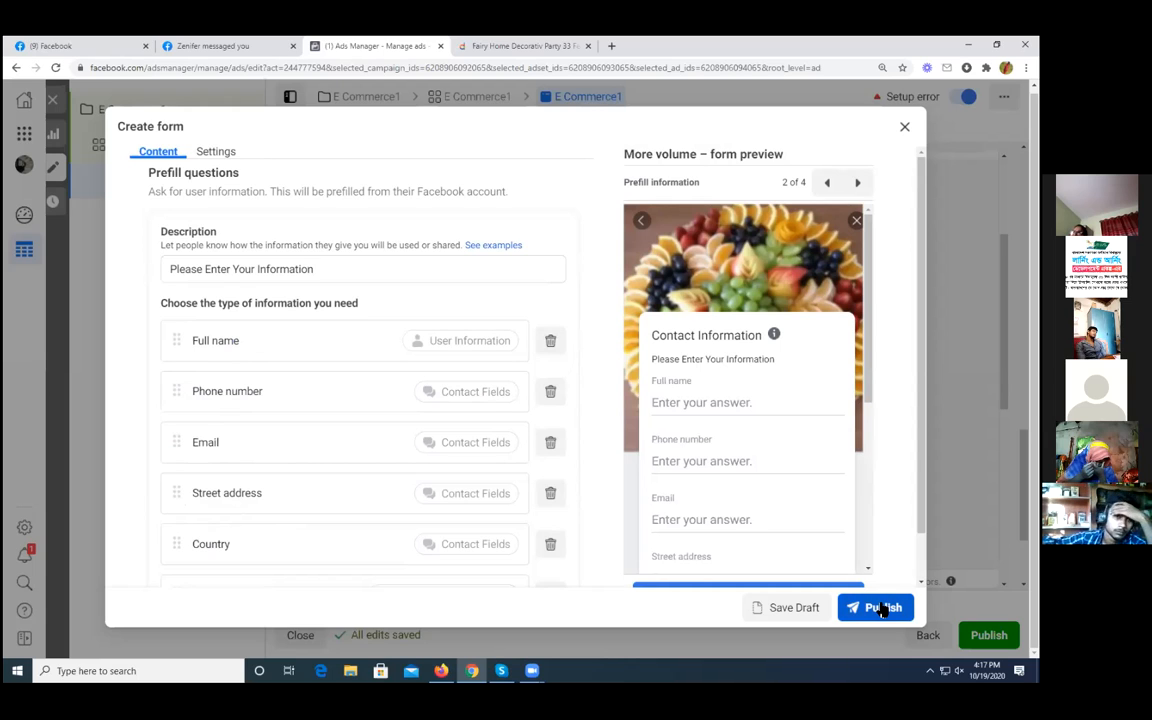
# Step: Publish the instant form and step through its preview in the ad editor from Intro to Message for leads
pyautogui.click(883, 609)
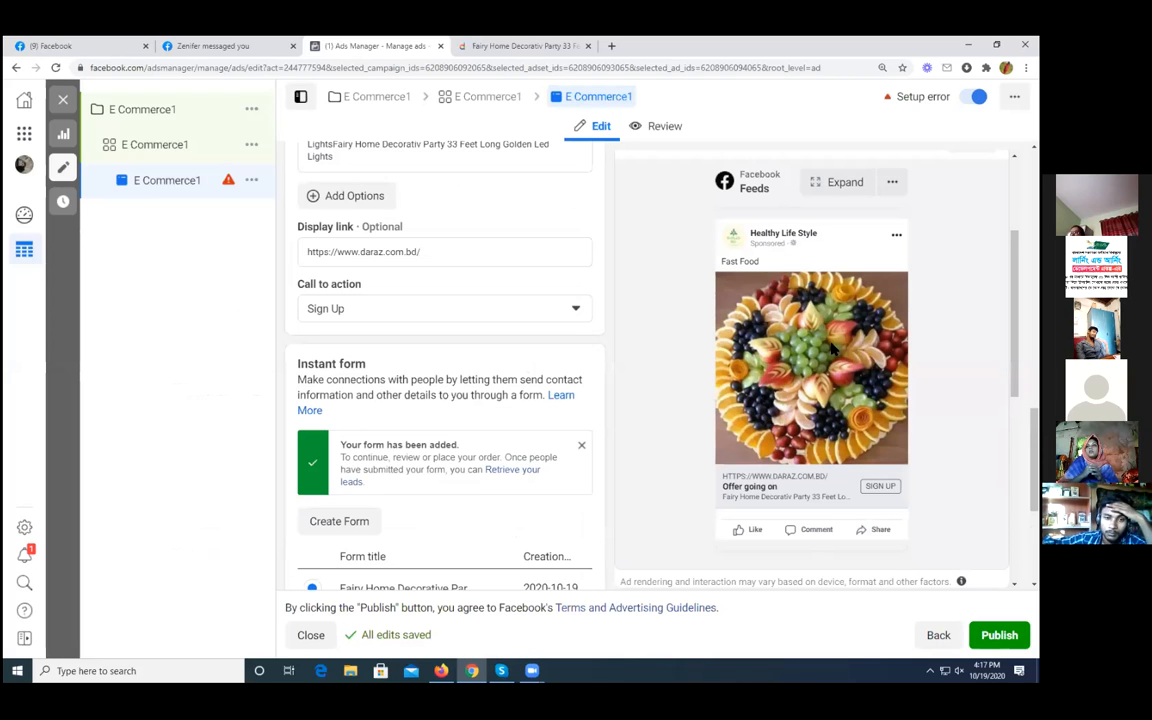
pyautogui.scroll(-3, 811, 370)
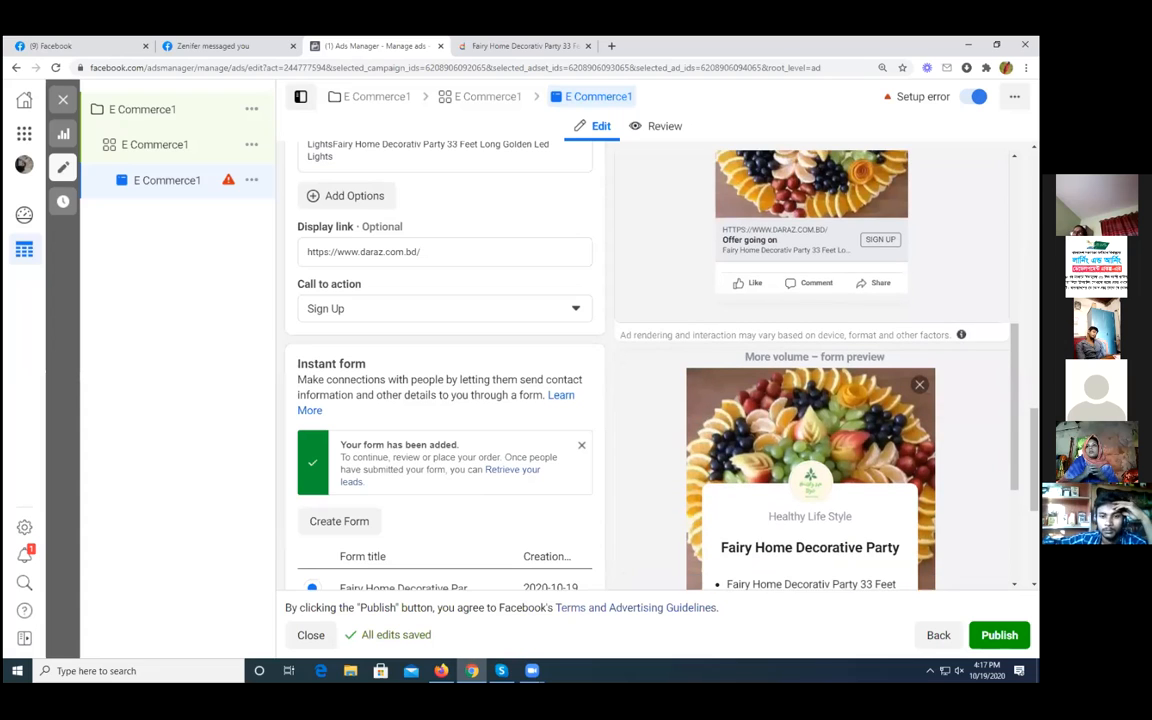
pyautogui.scroll(-1, 811, 370)
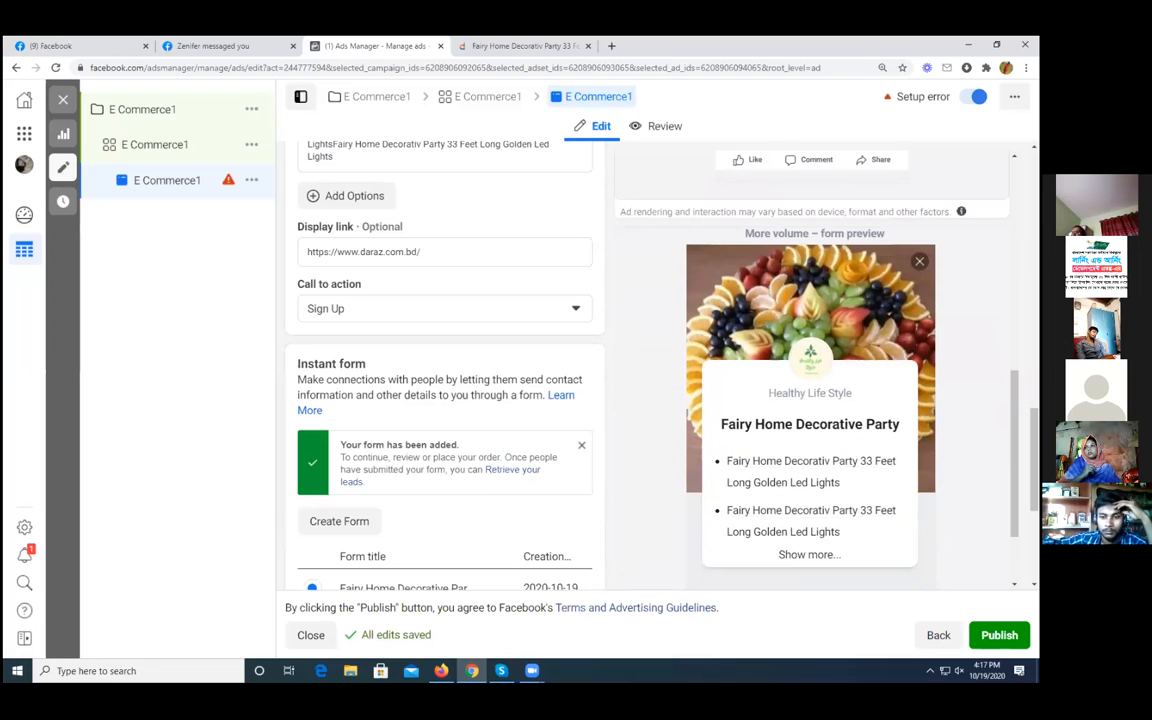
pyautogui.scroll(-1, 855, 370)
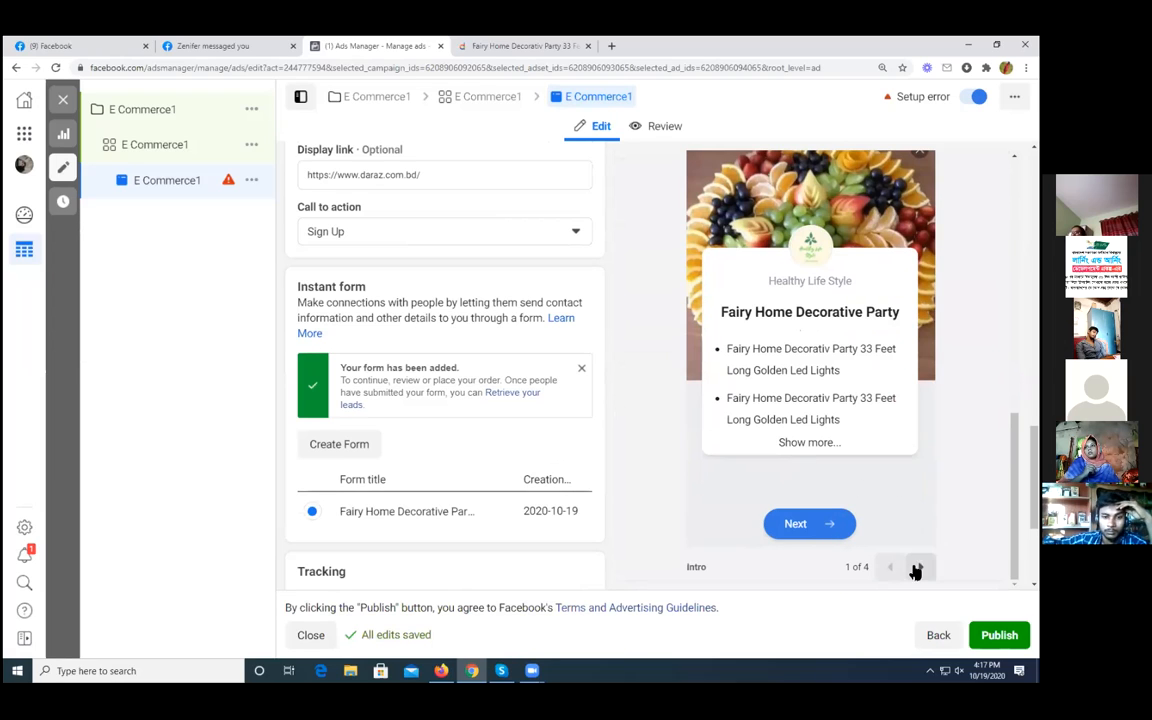
pyautogui.click(920, 566)
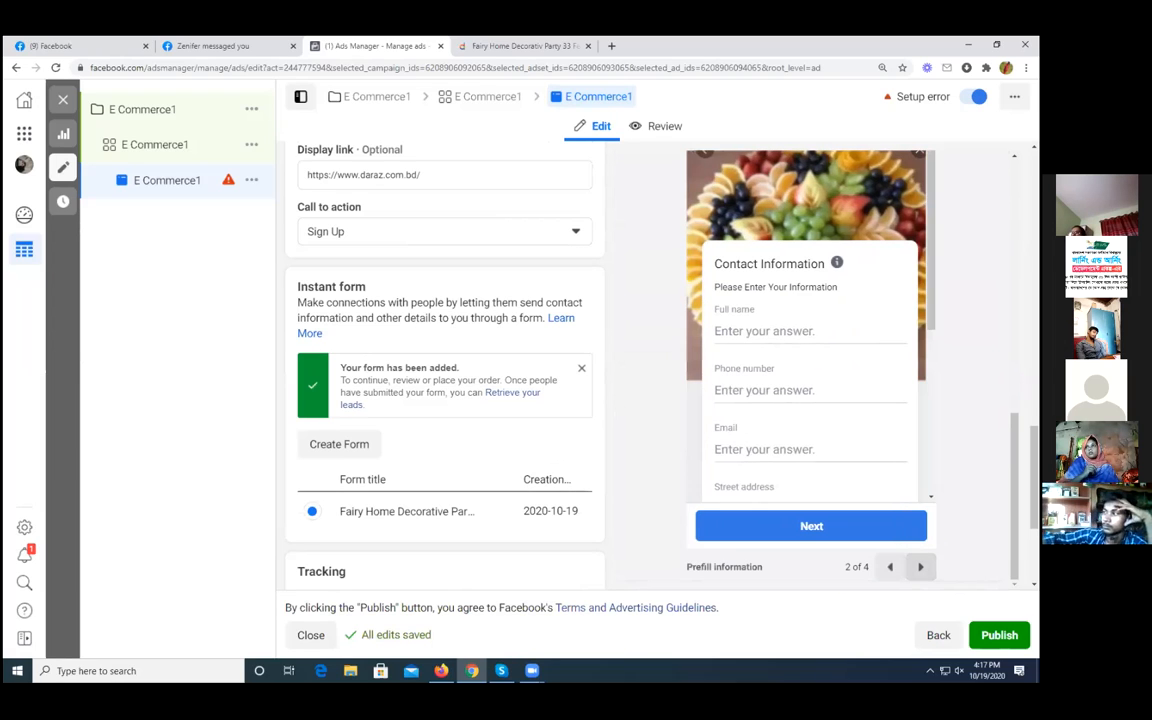
pyautogui.click(920, 566)
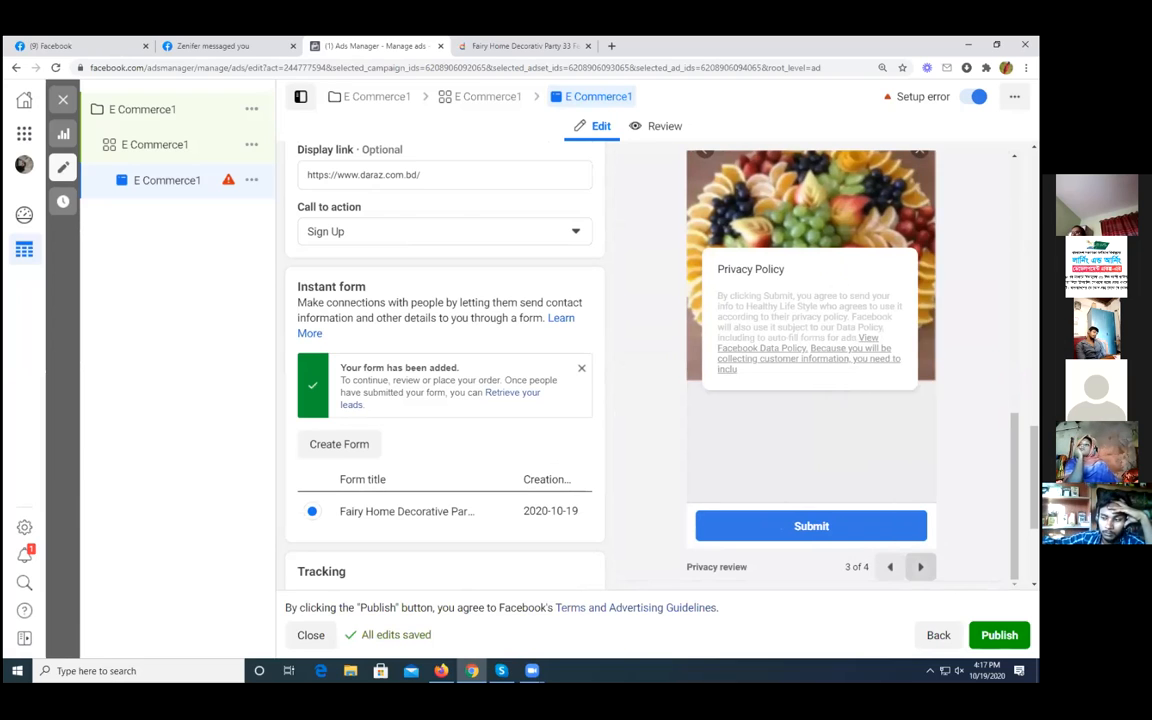
pyautogui.click(920, 566)
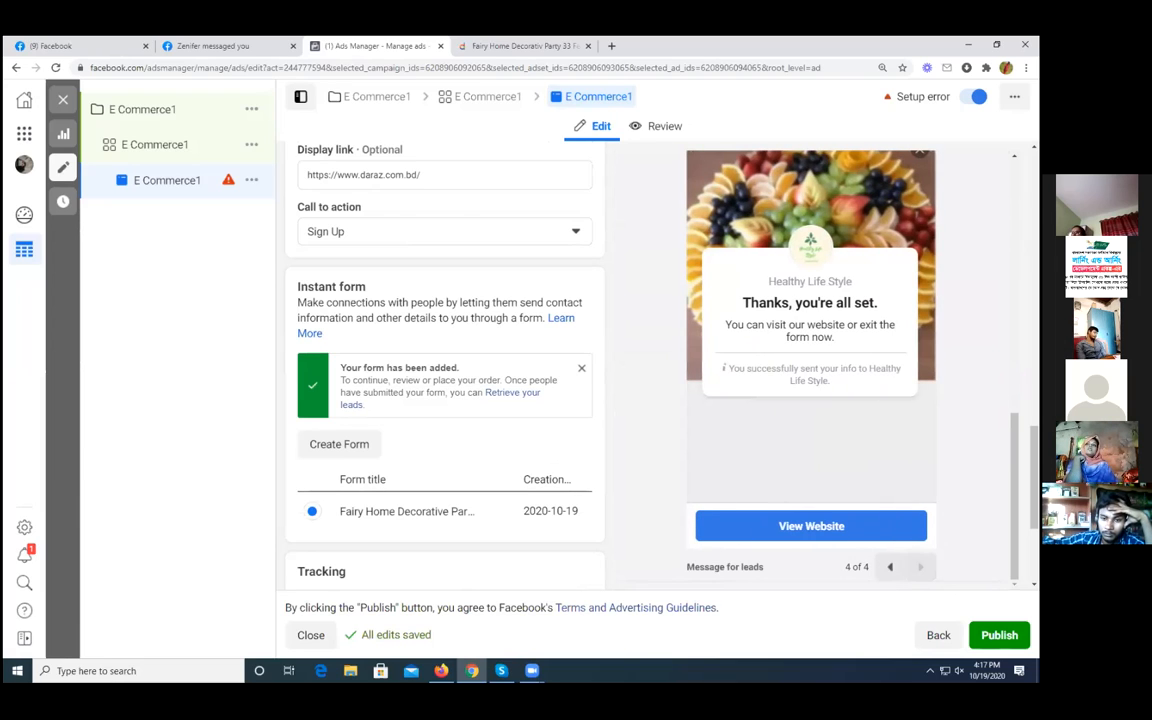
# Step: Try to publish the E Commerce1 ad, dismissing the ad account setup, and close the editor with the changes kept as unpublished drafts
pyautogui.scroll(-2, 624, 482)
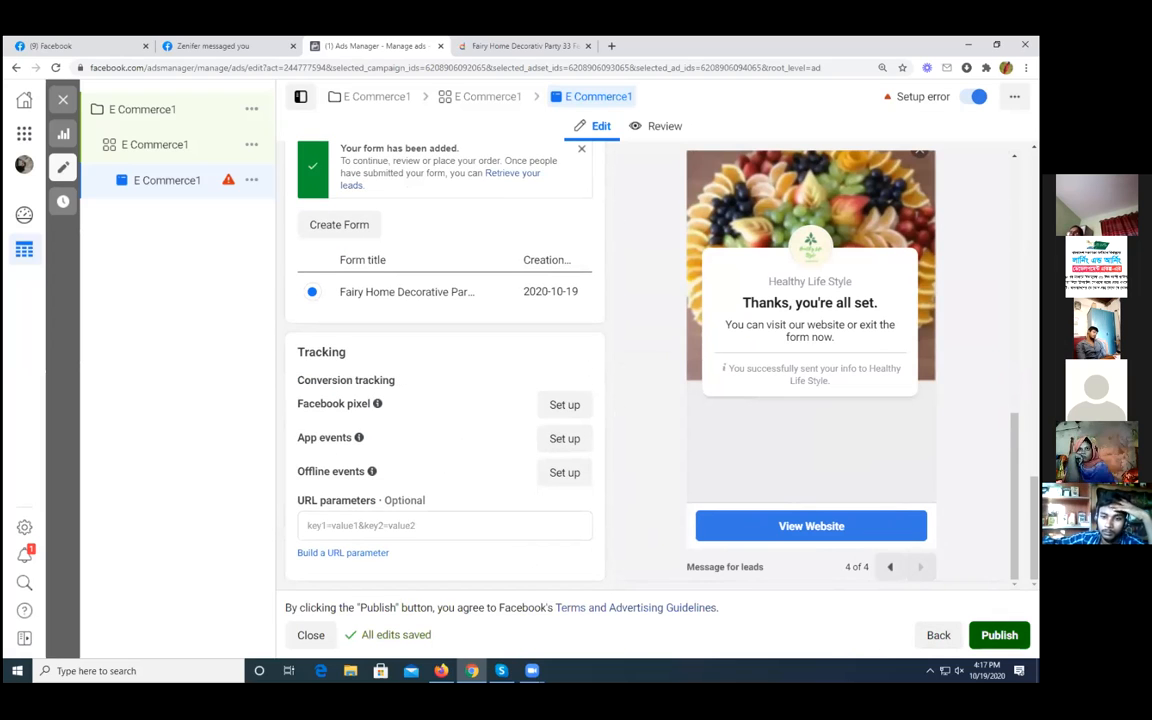
pyautogui.click(999, 635)
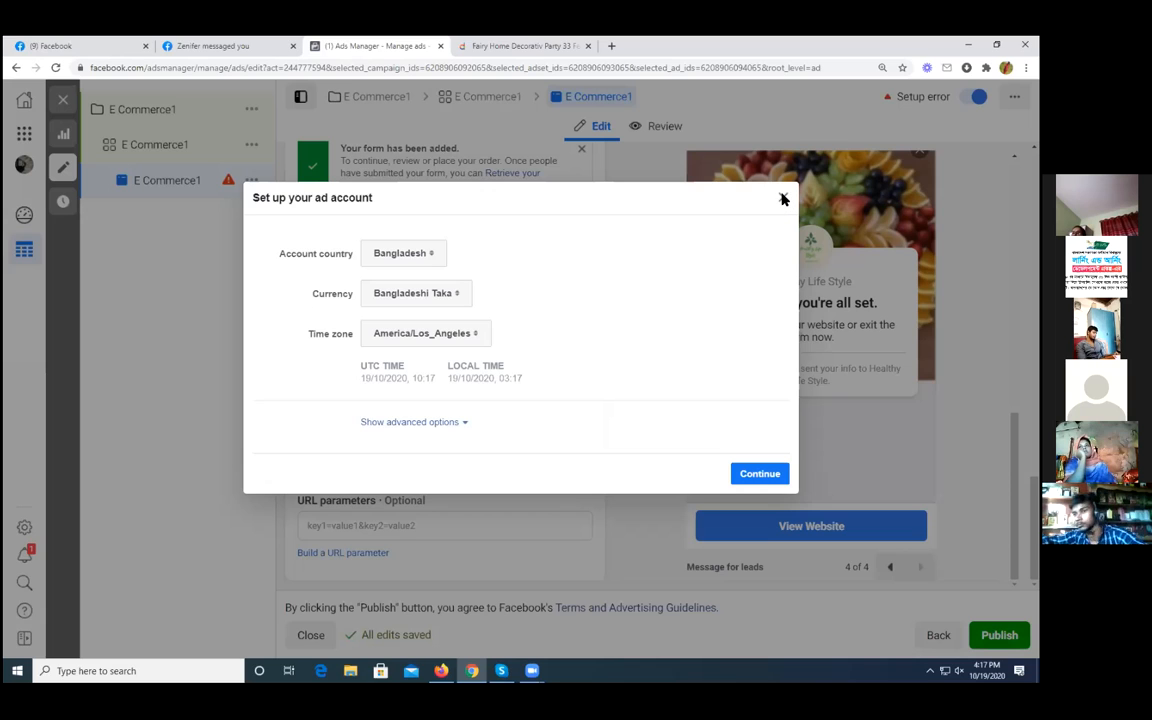
pyautogui.click(783, 198)
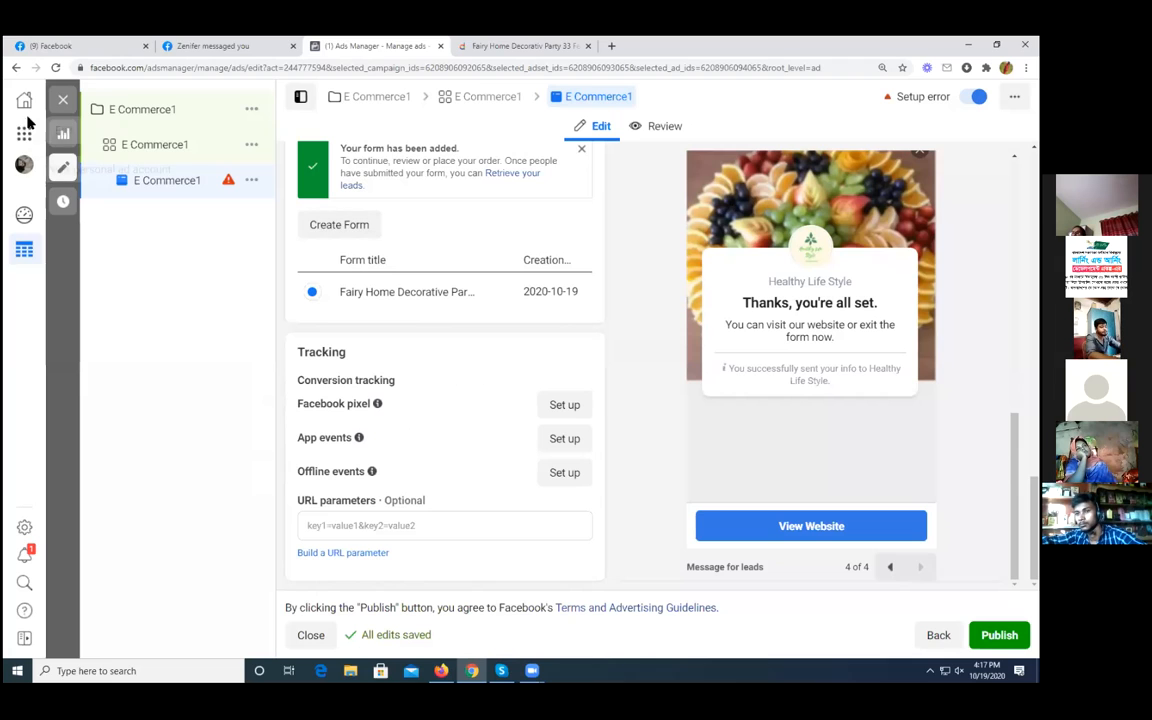
pyautogui.click(61, 98)
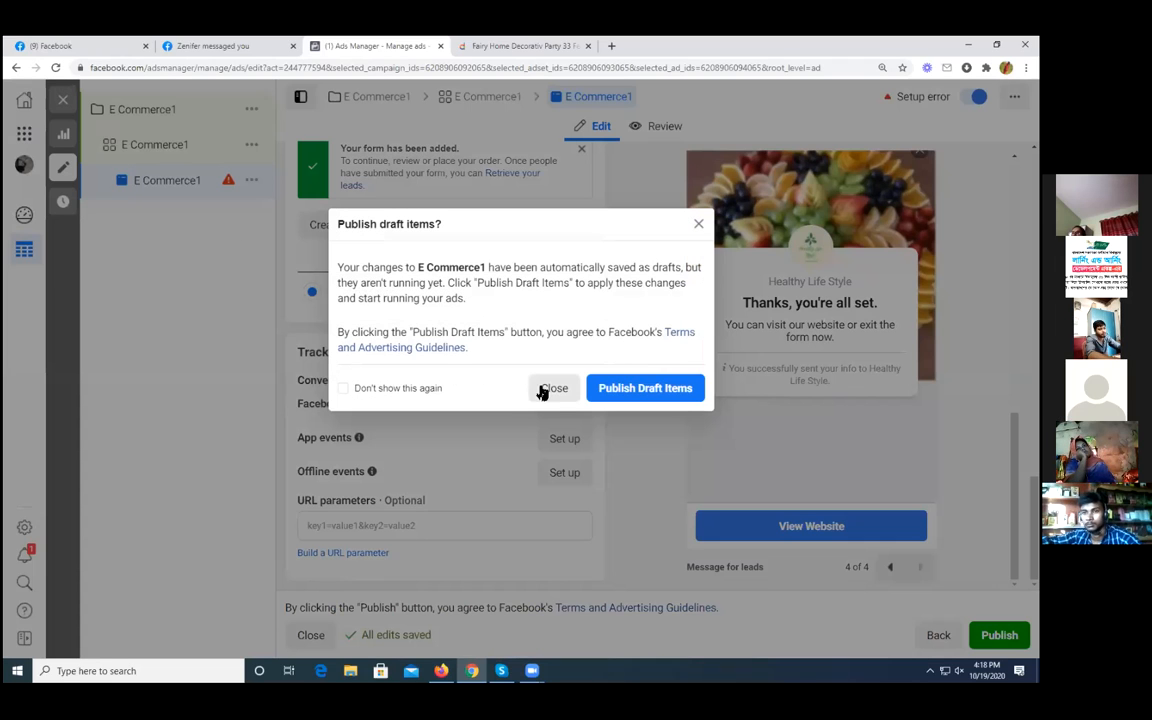
pyautogui.click(556, 390)
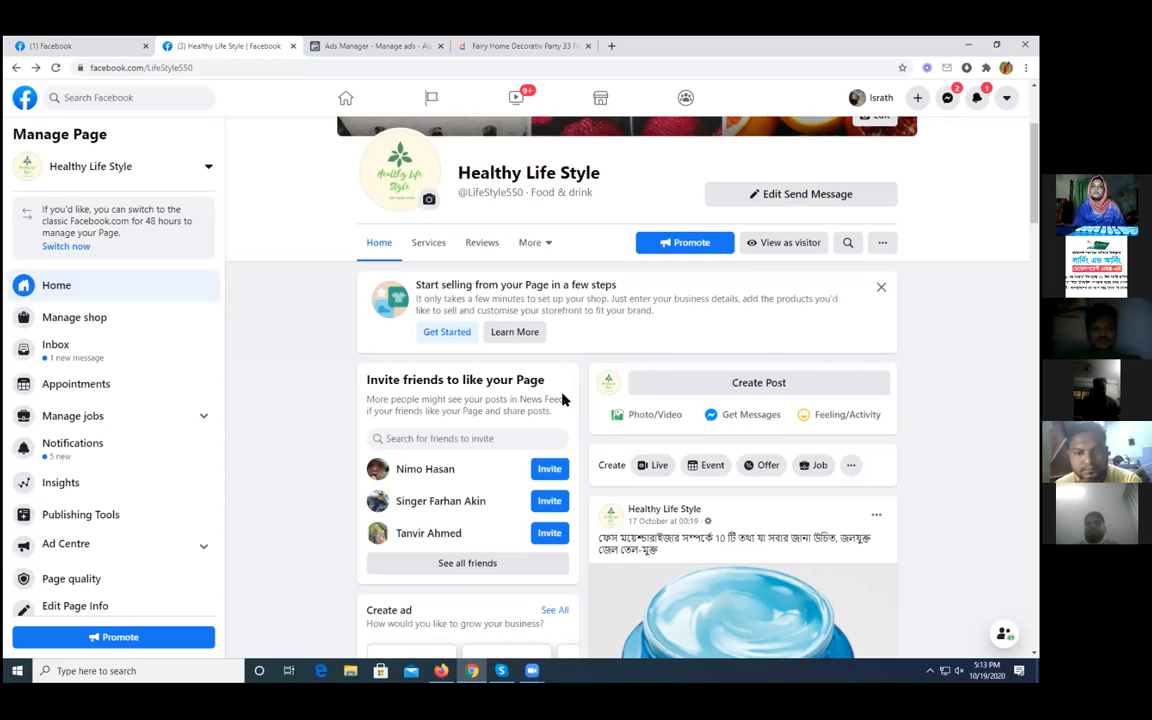
# Step: Return to Ads Manager, close the Fairy Home product page and reload the ads list, declining a second reload
pyautogui.scroll(2, 562, 399)
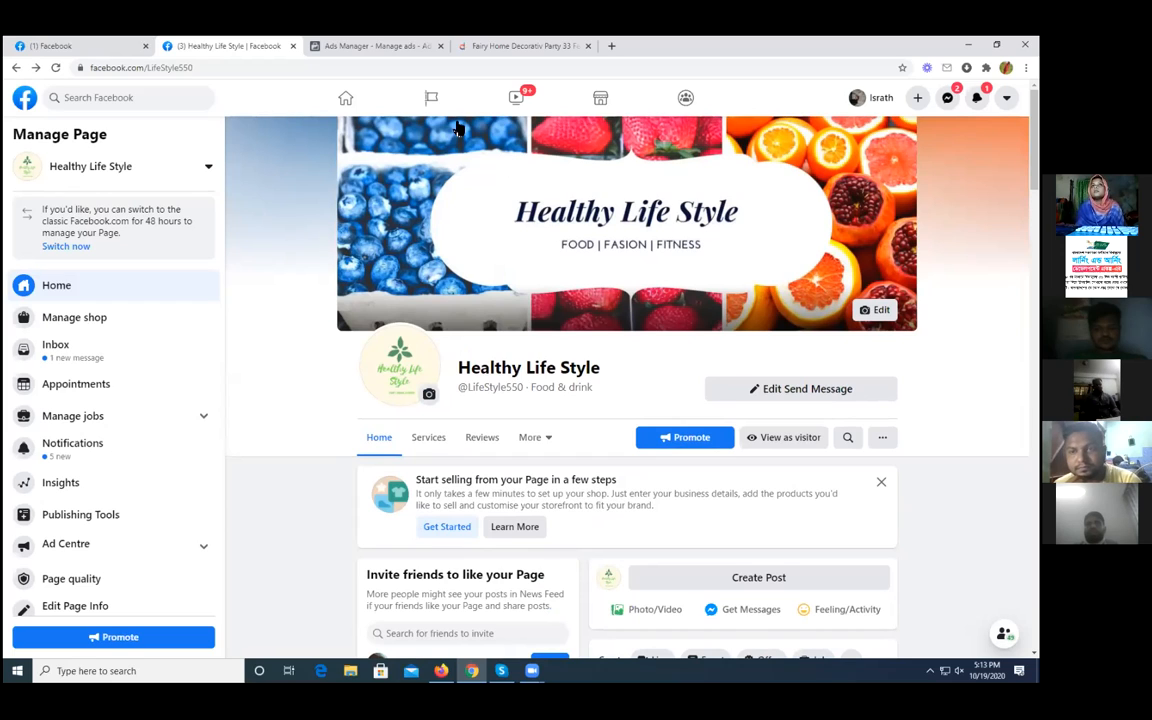
pyautogui.click(378, 47)
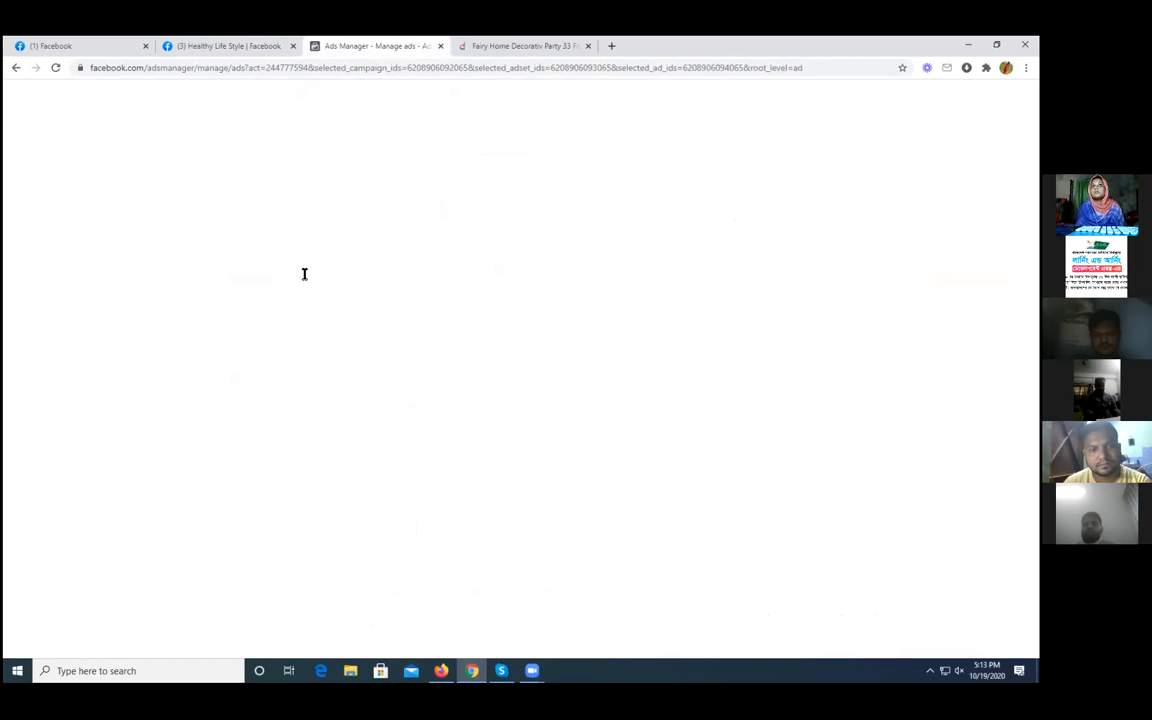
pyautogui.click(587, 46)
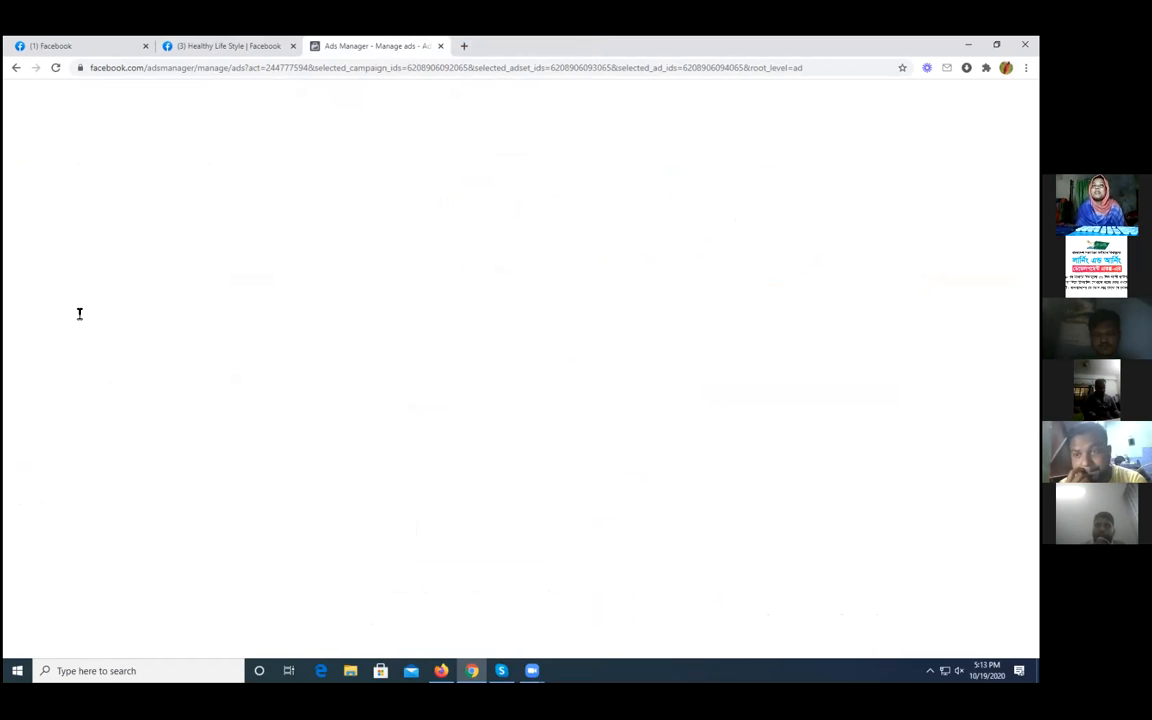
pyautogui.click(54, 69)
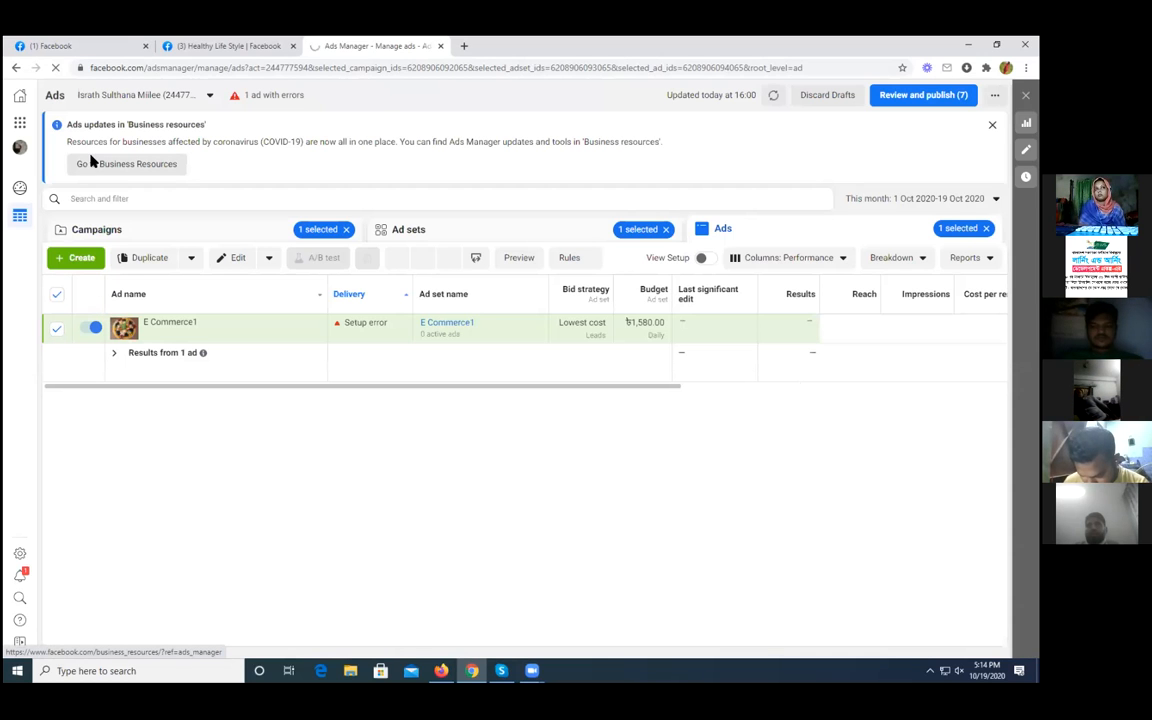
pyautogui.press('F5')
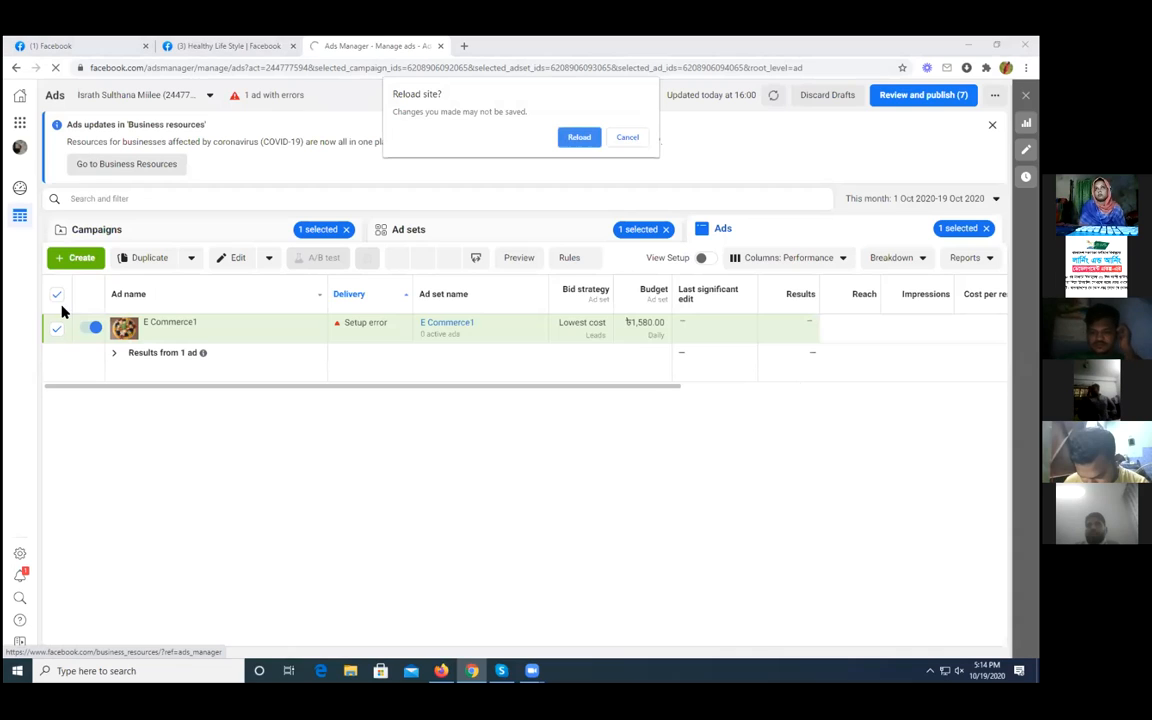
pyautogui.click(630, 139)
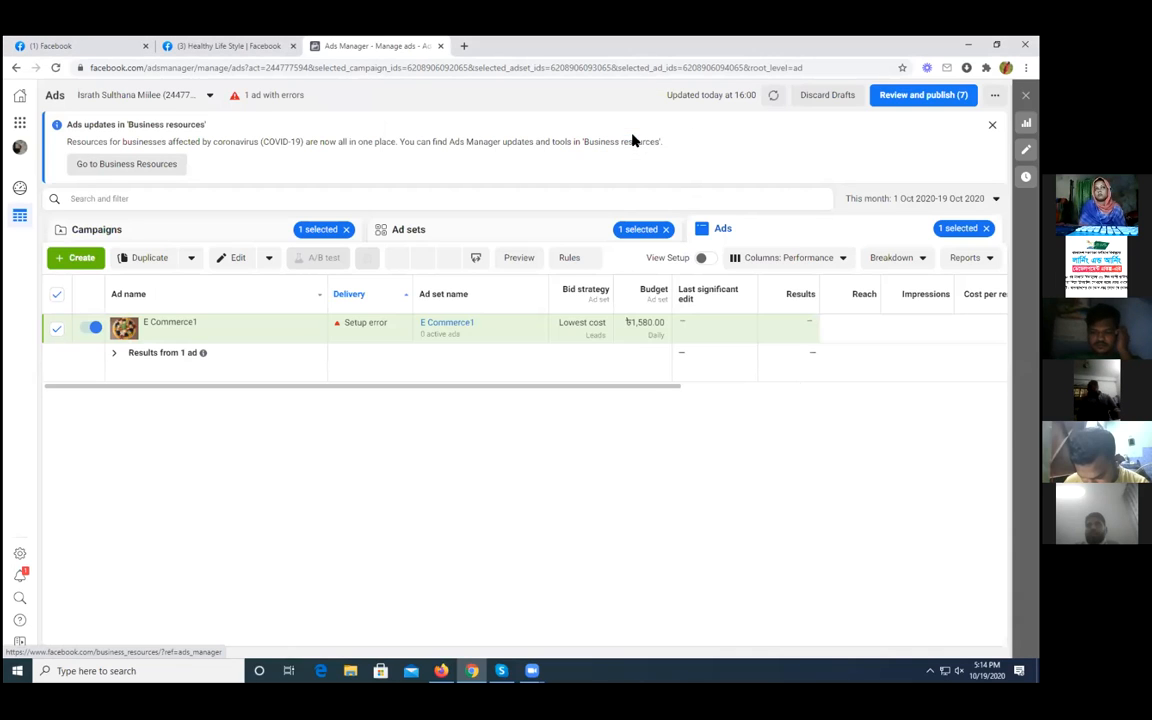